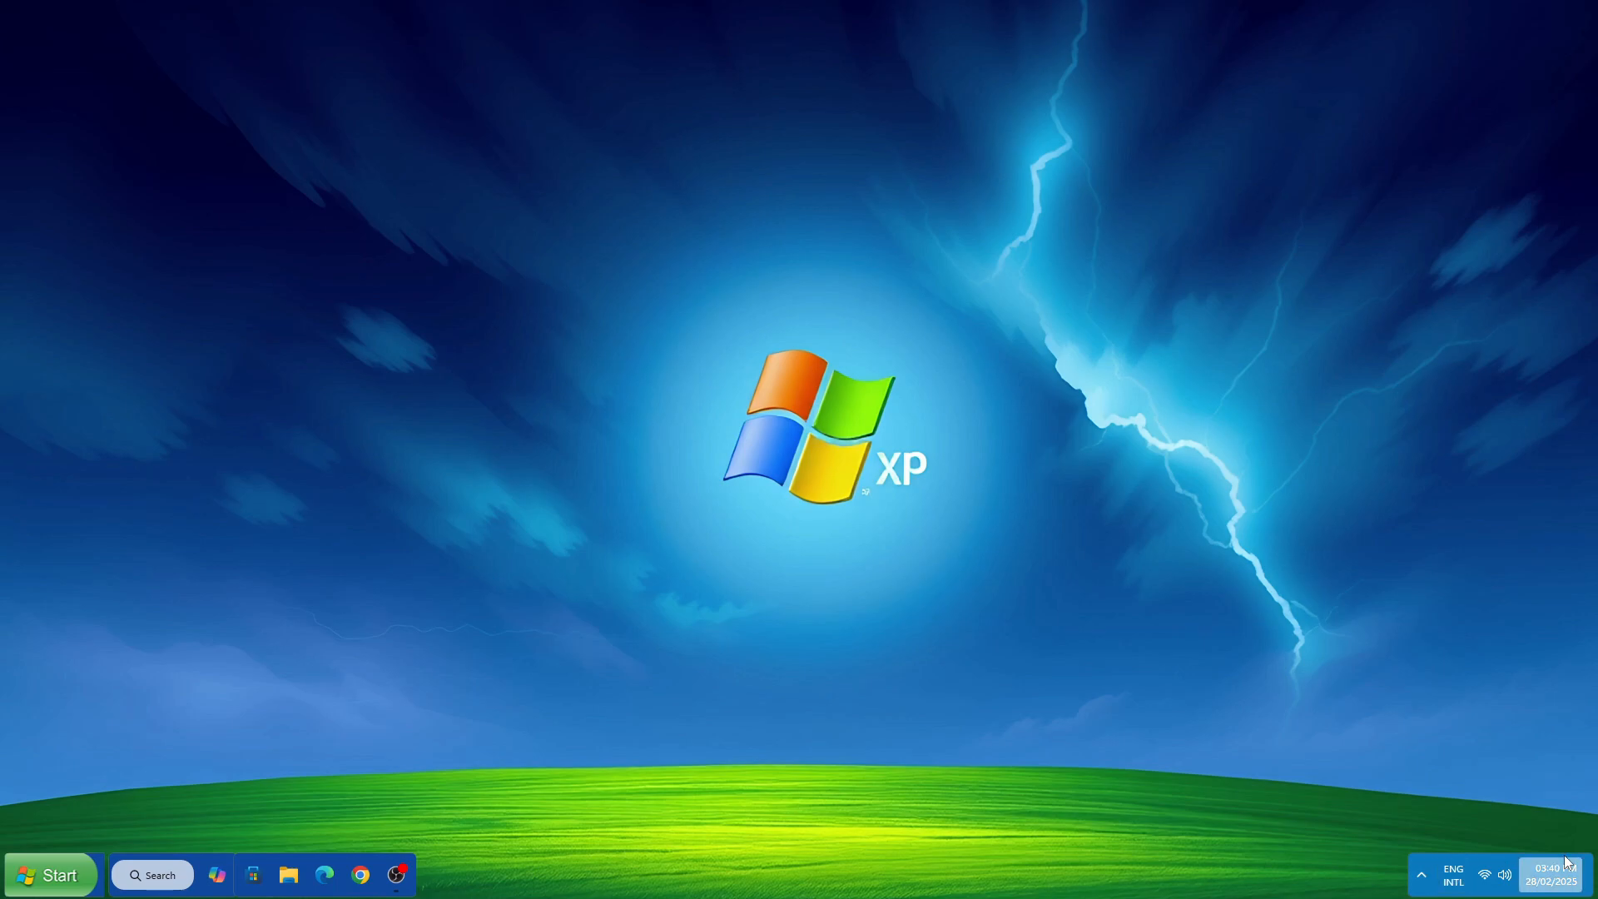
click(1551, 874)
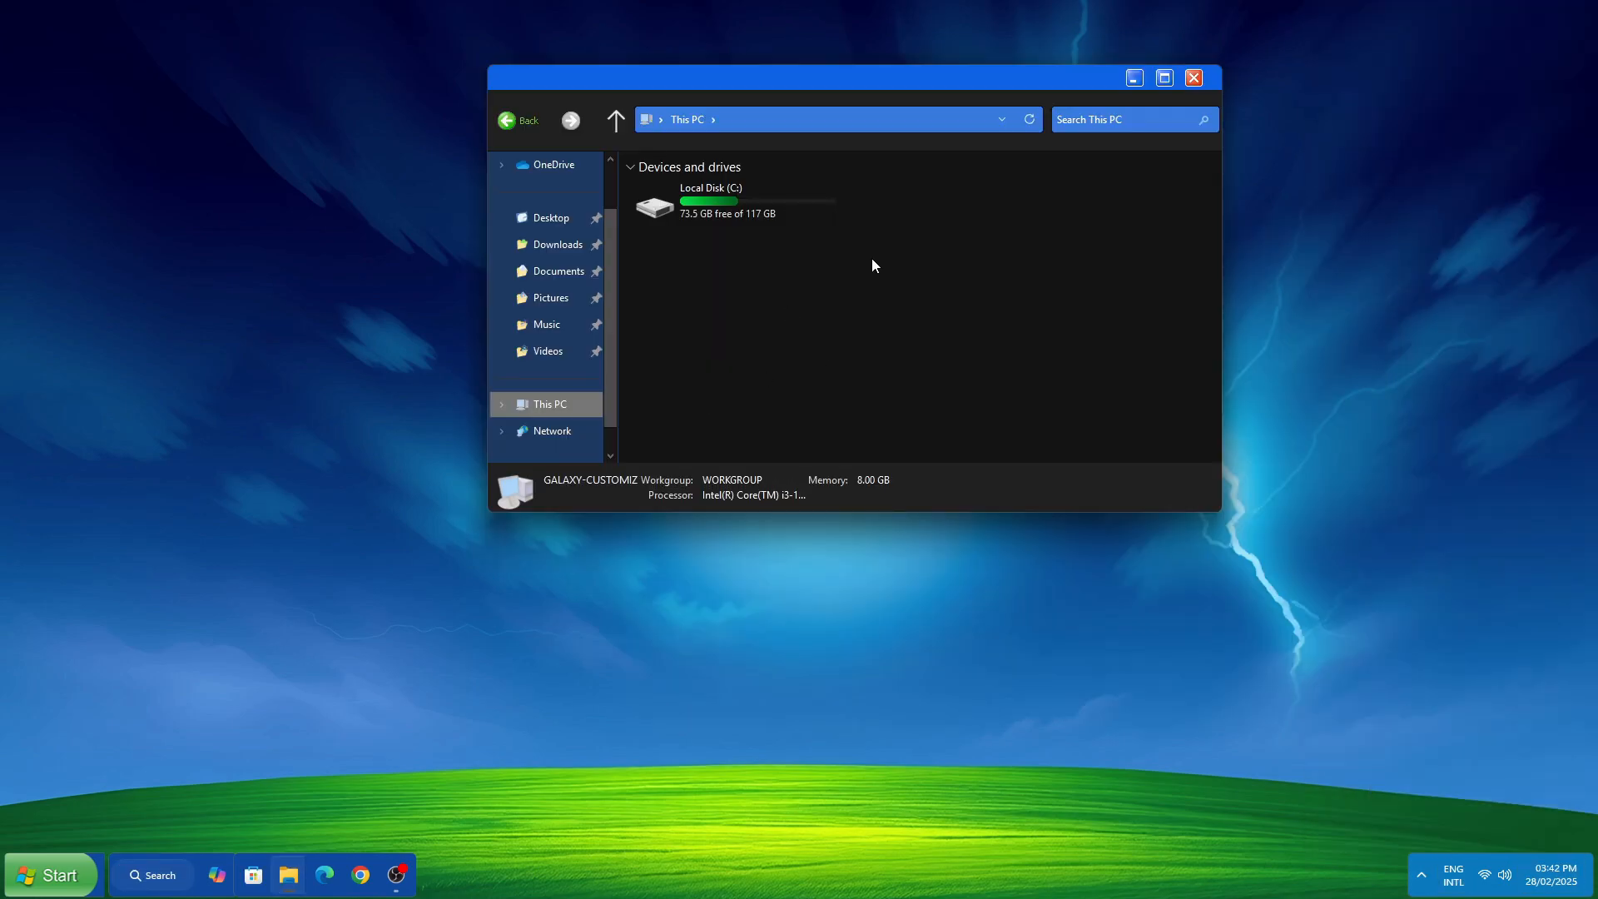
click(1196, 77)
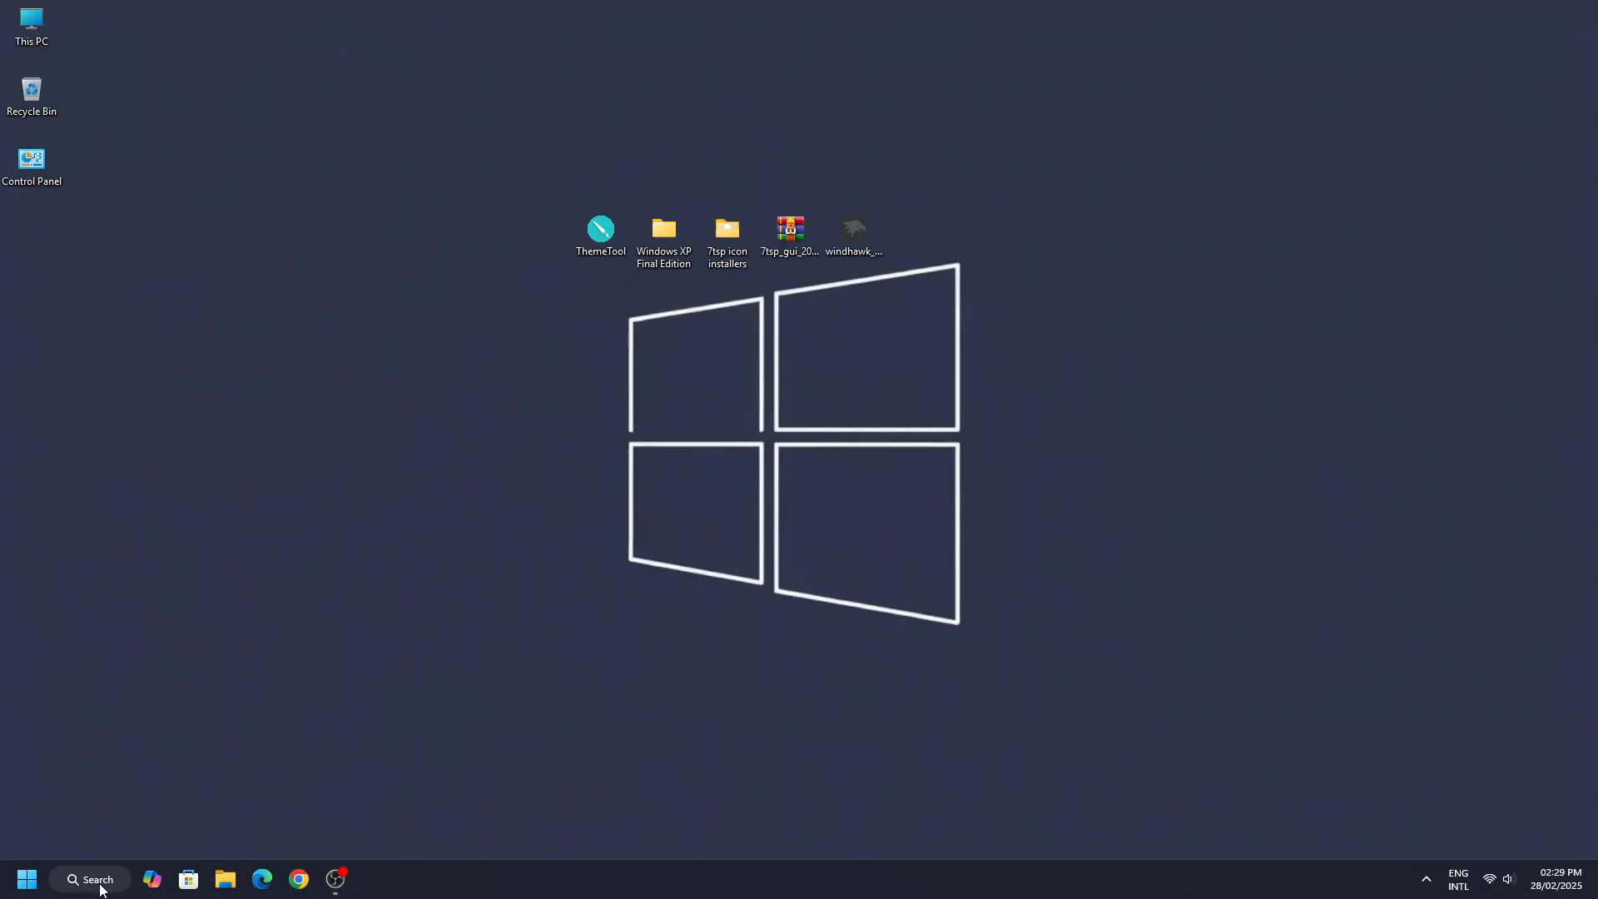
Step: Search for "Create a restore point", open its System Protection settings and move the dialog toward the middle of the desktop
click(89, 880)
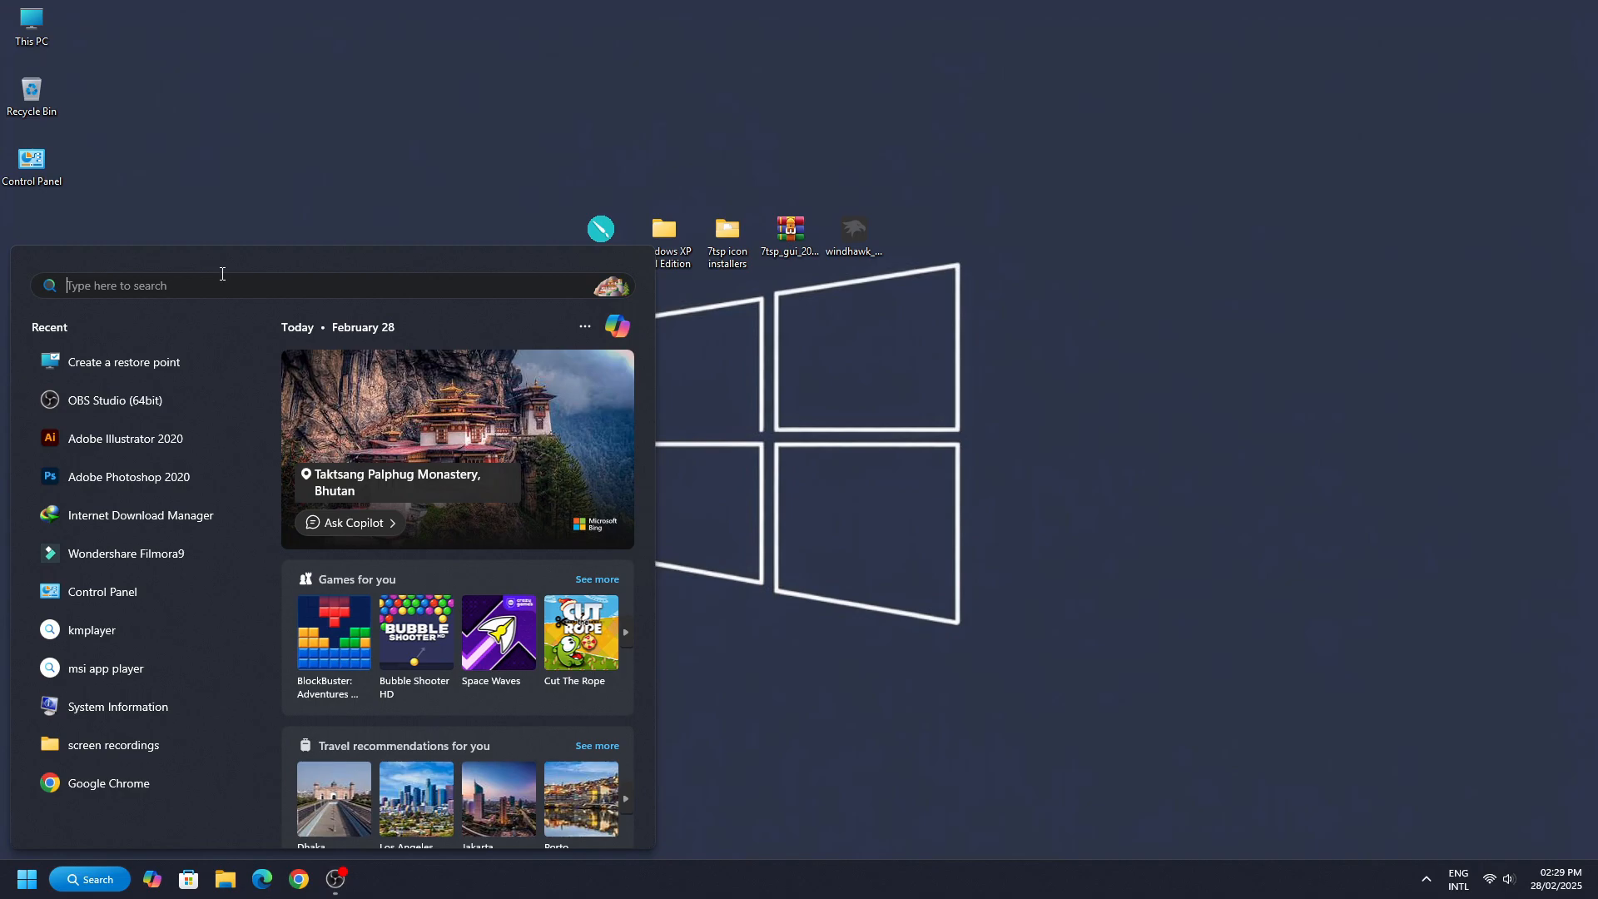
text(Cr)
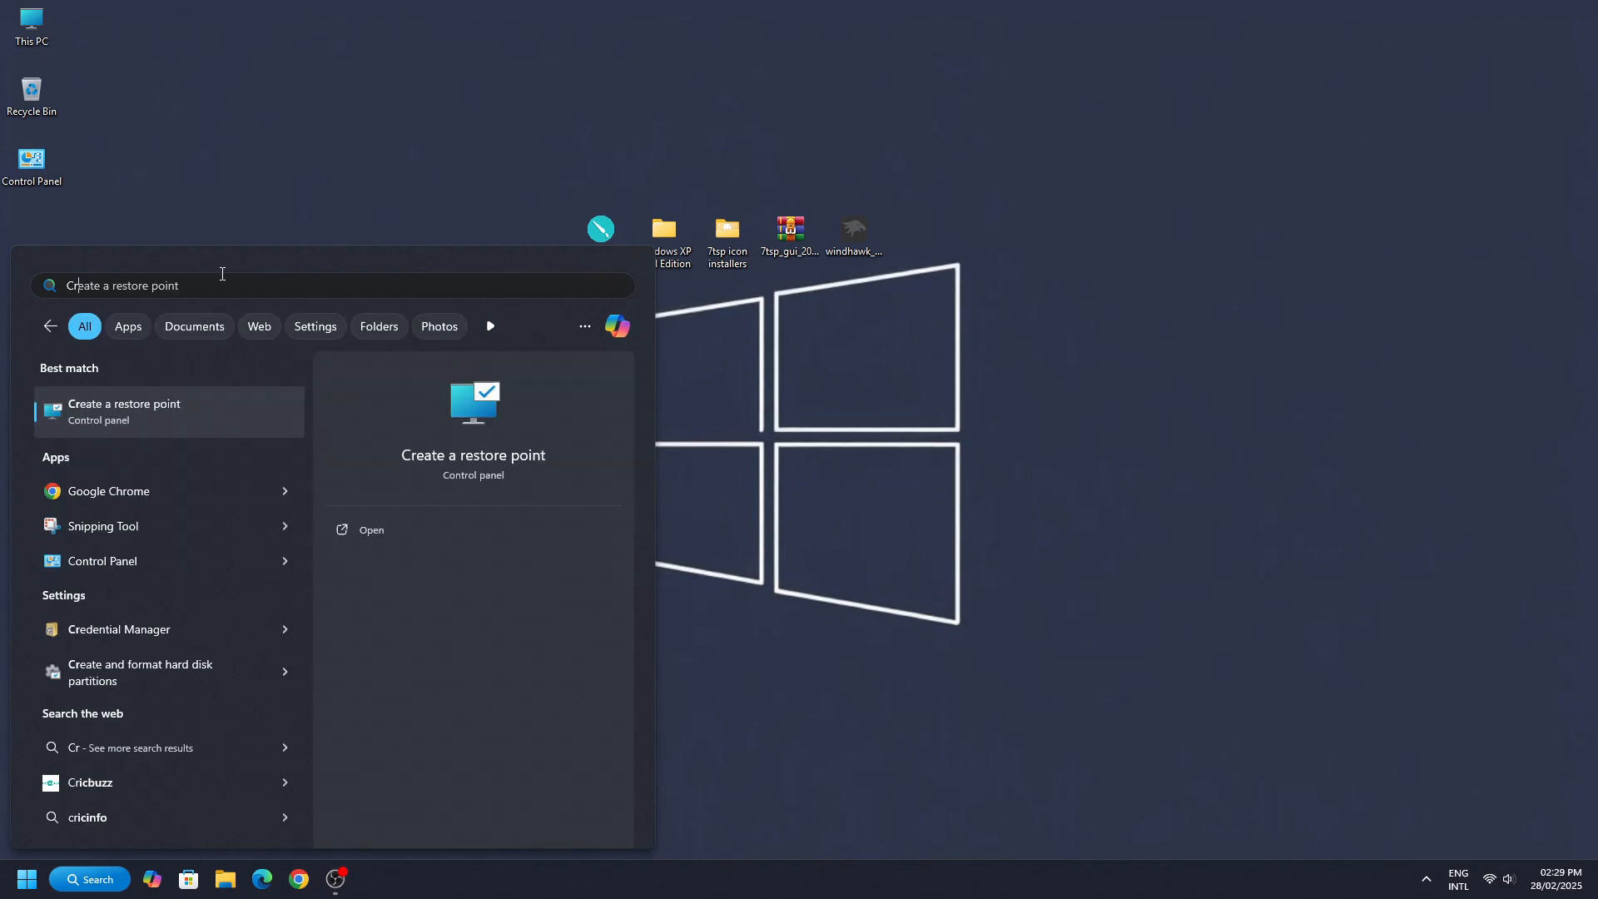
text(ea)
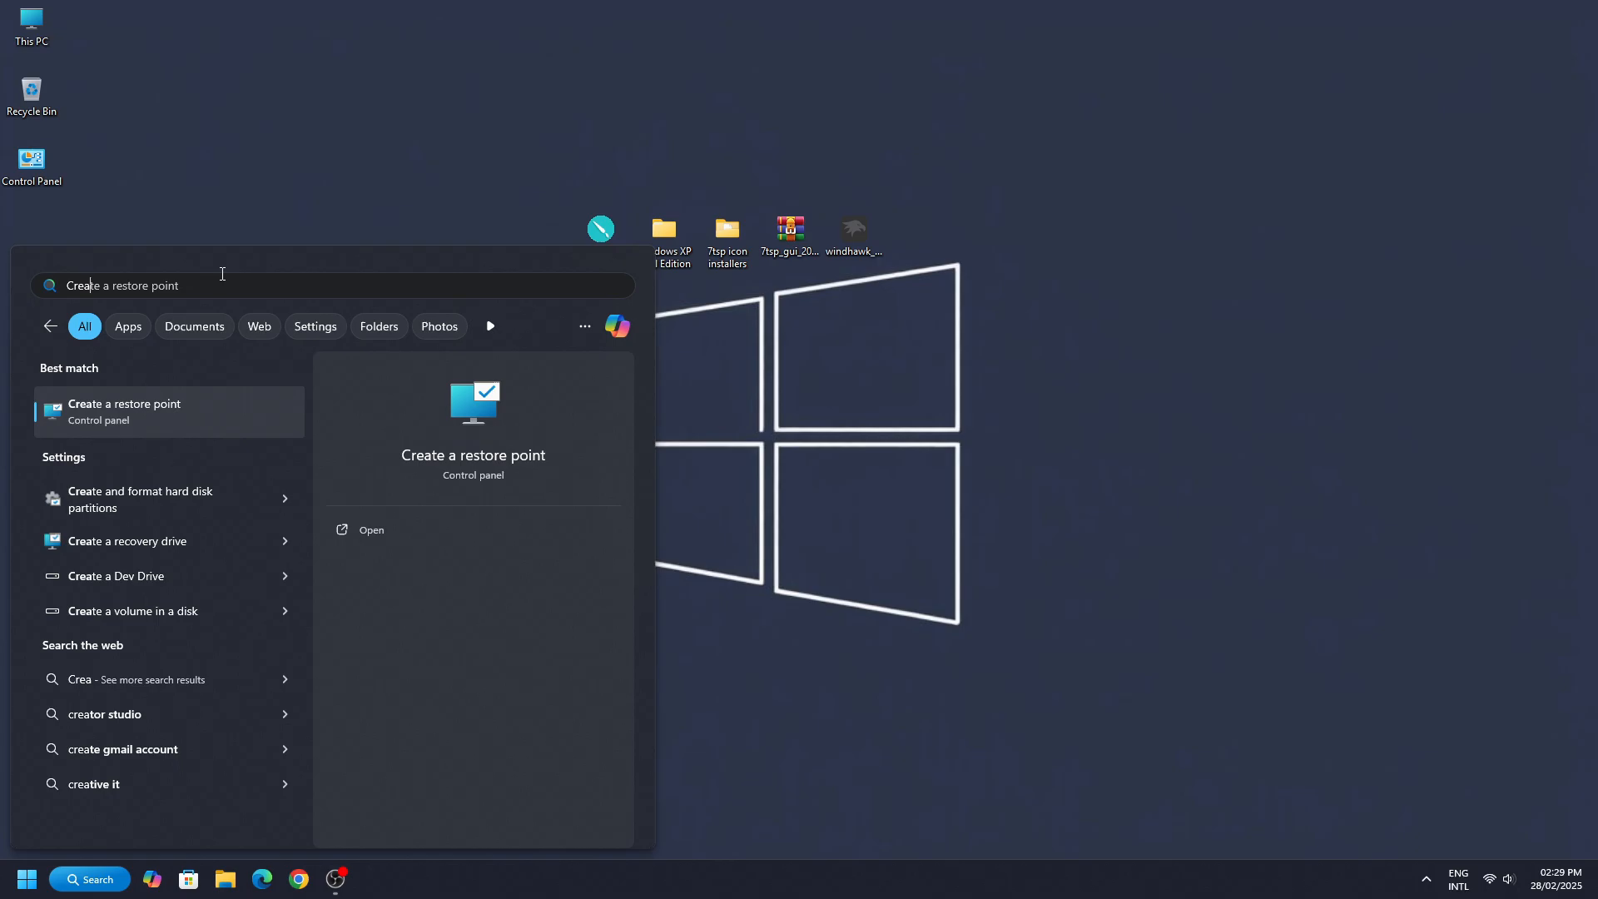
text(t)
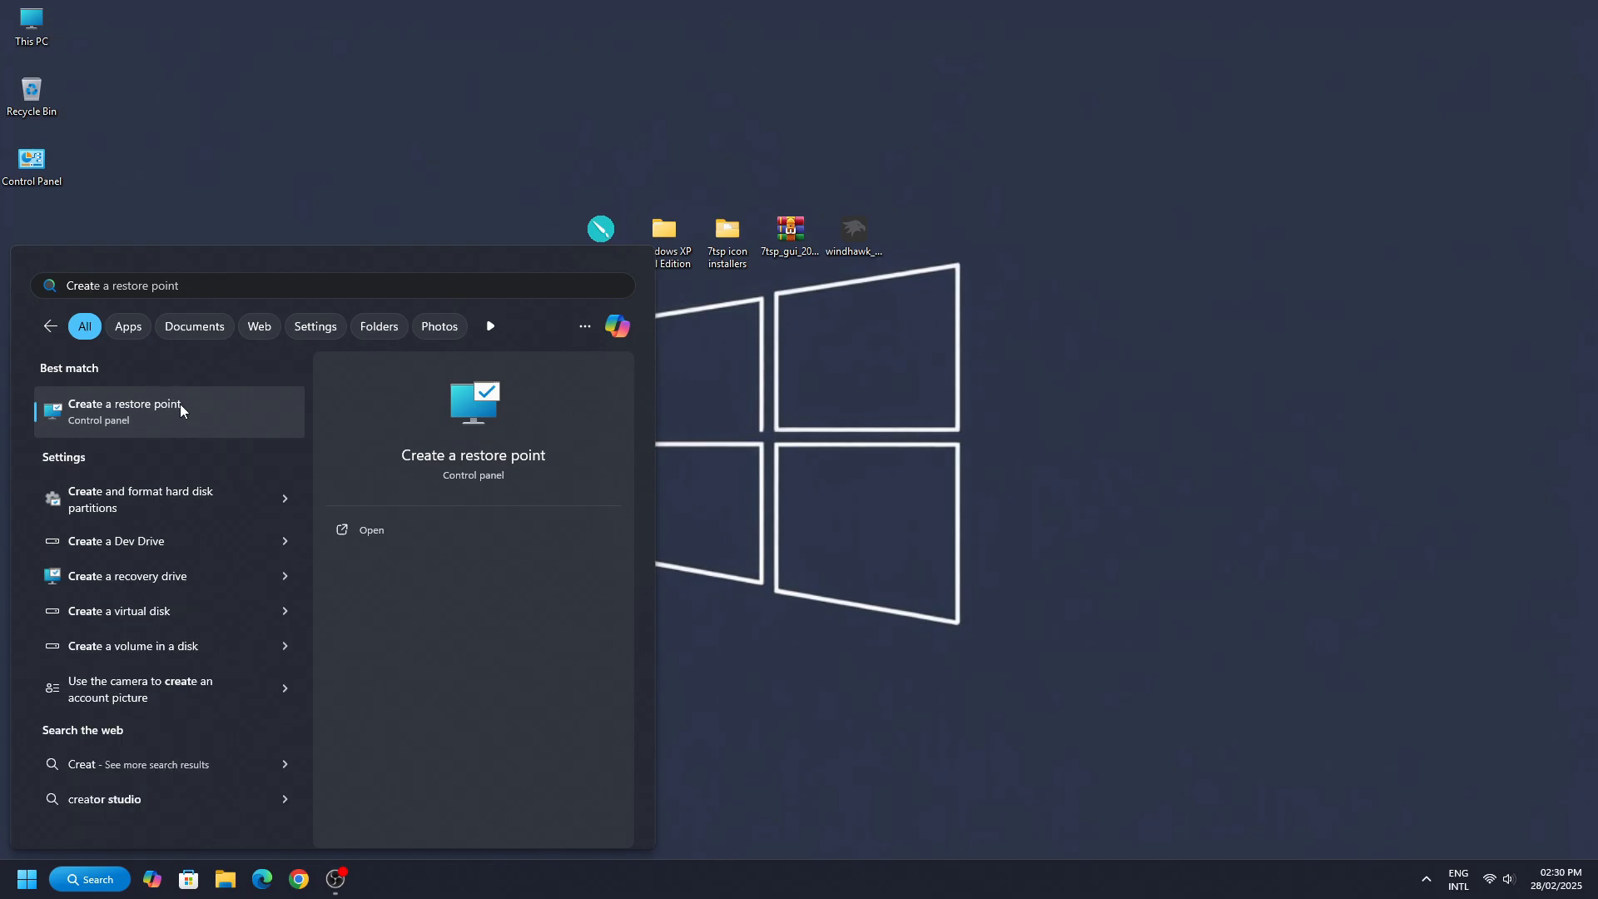
click(181, 405)
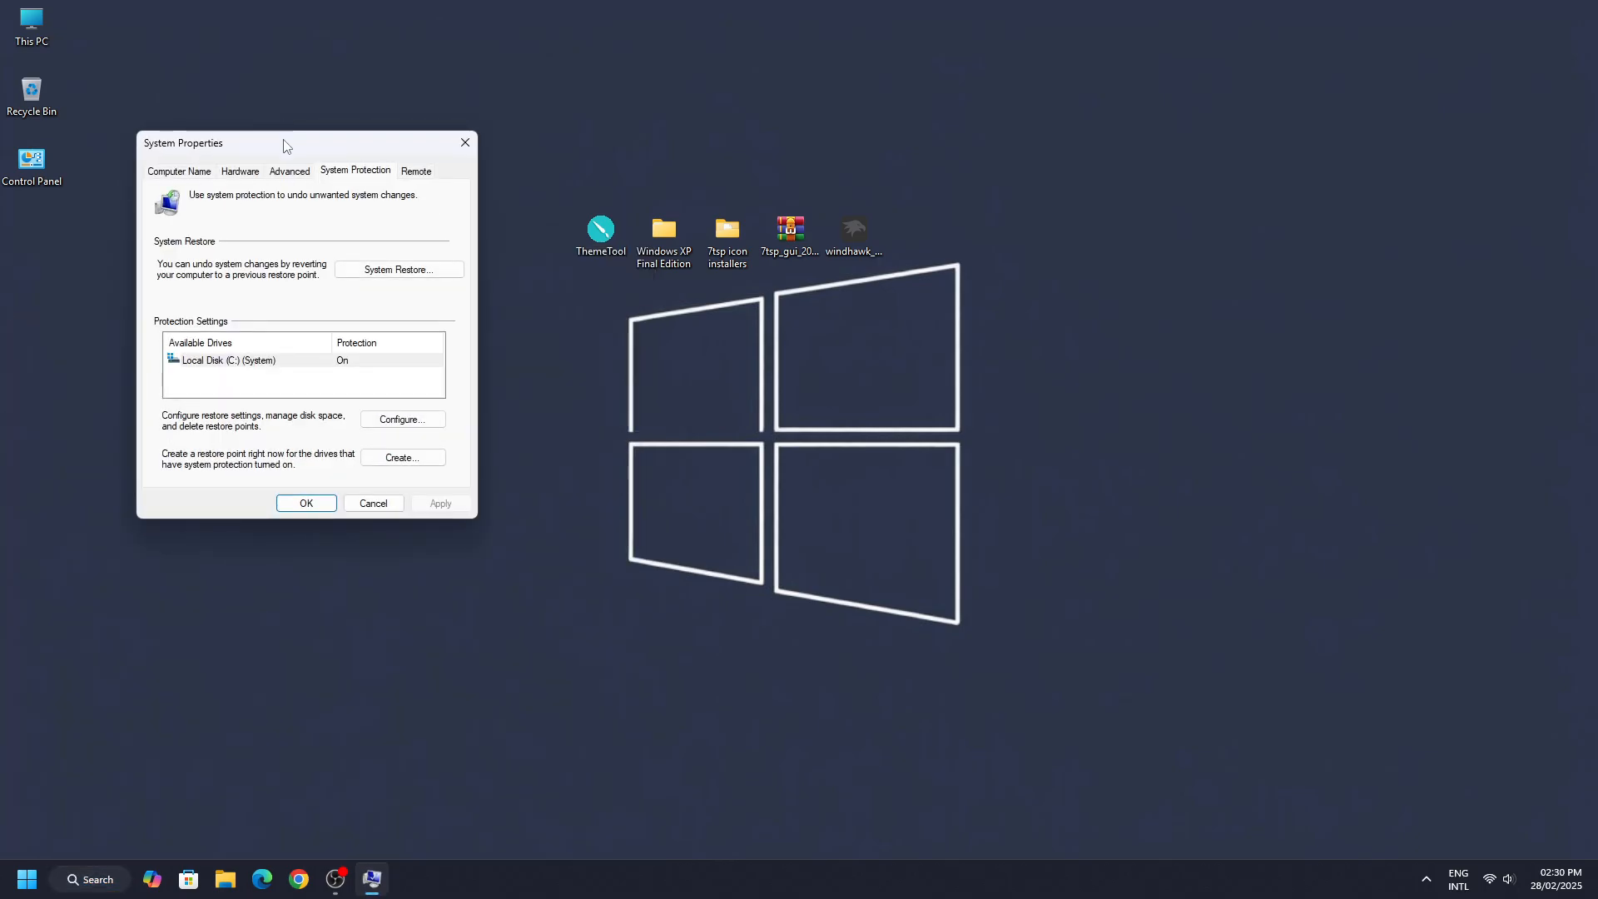
drag(286, 146, 677, 154)
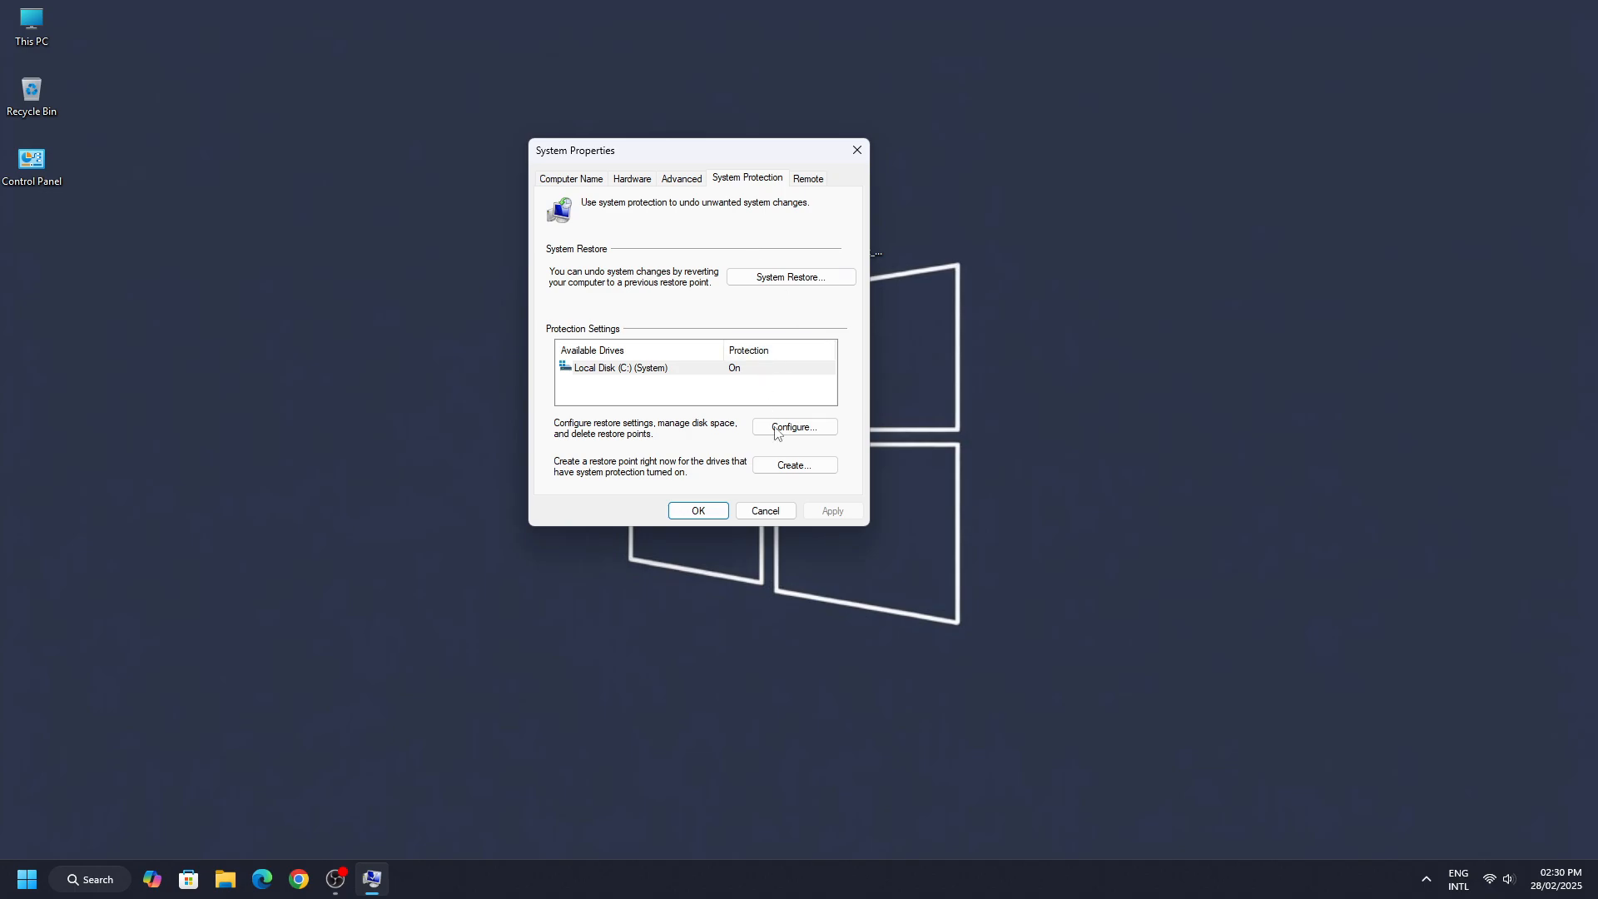
Step: Create a restore point described as "Windows 11" for Local Disk (C:) and close System Properties
click(760, 368)
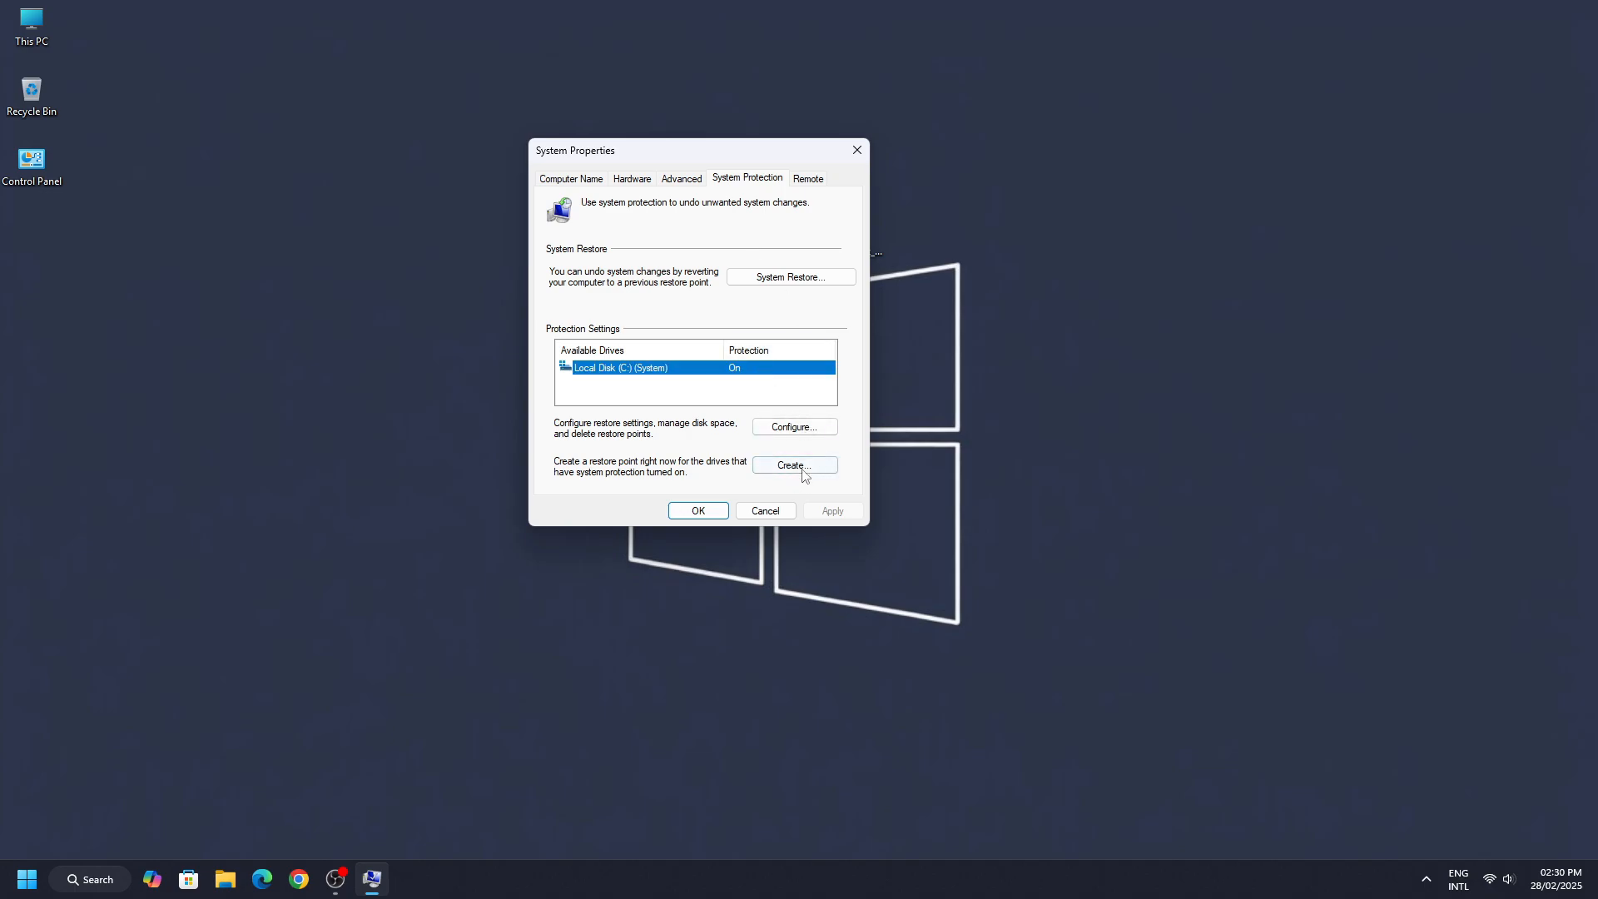
click(795, 465)
text(Windows 11)
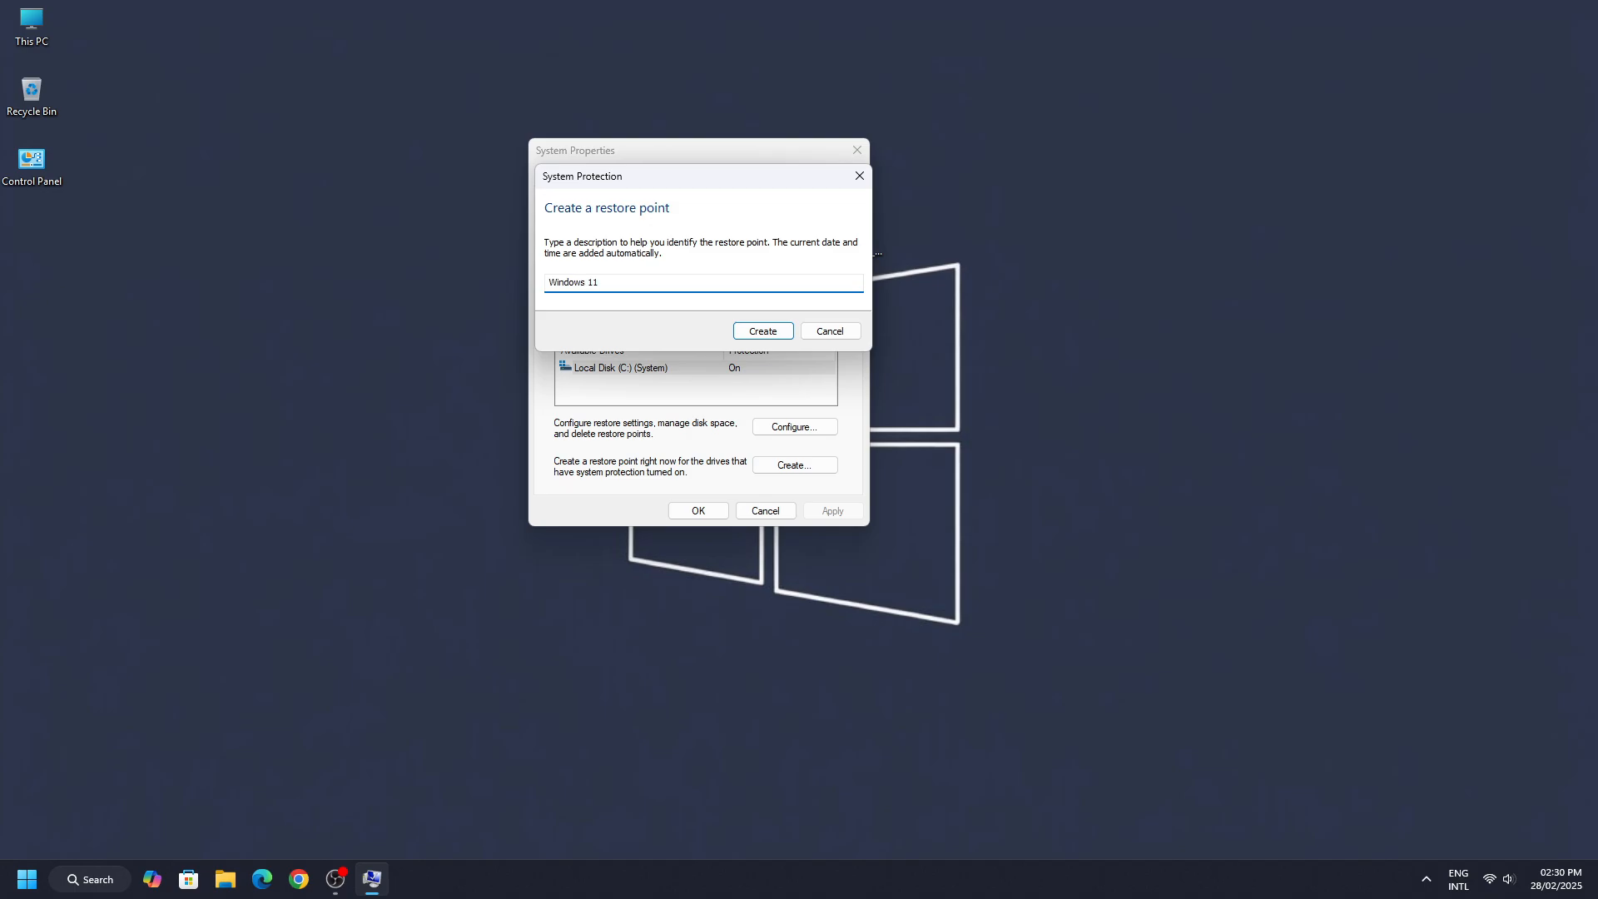
click(761, 330)
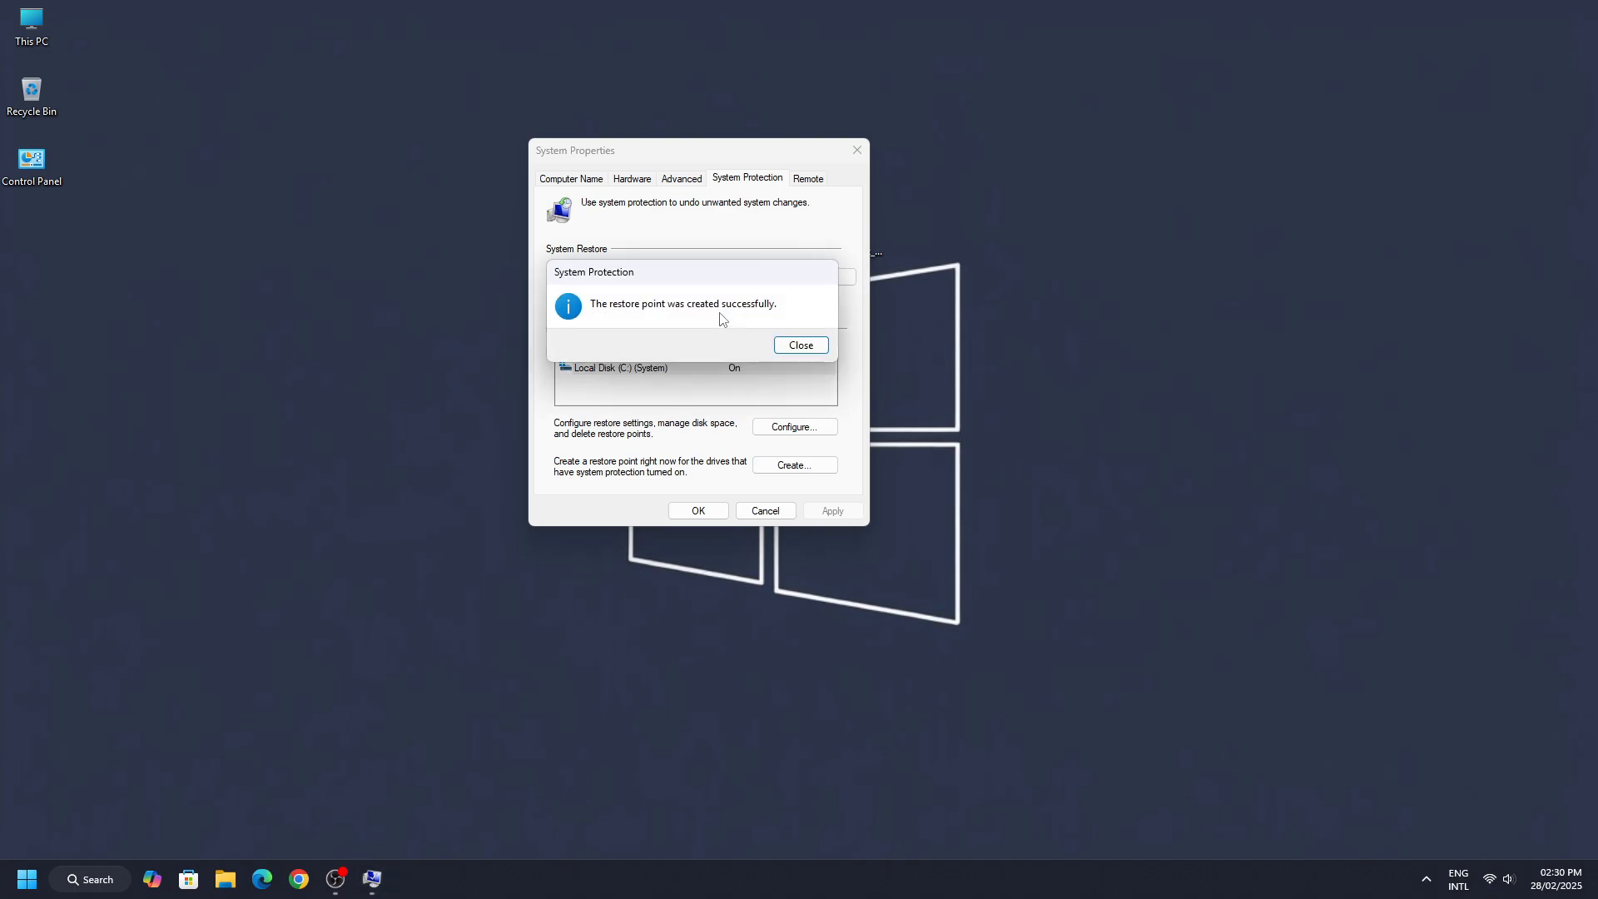
click(801, 344)
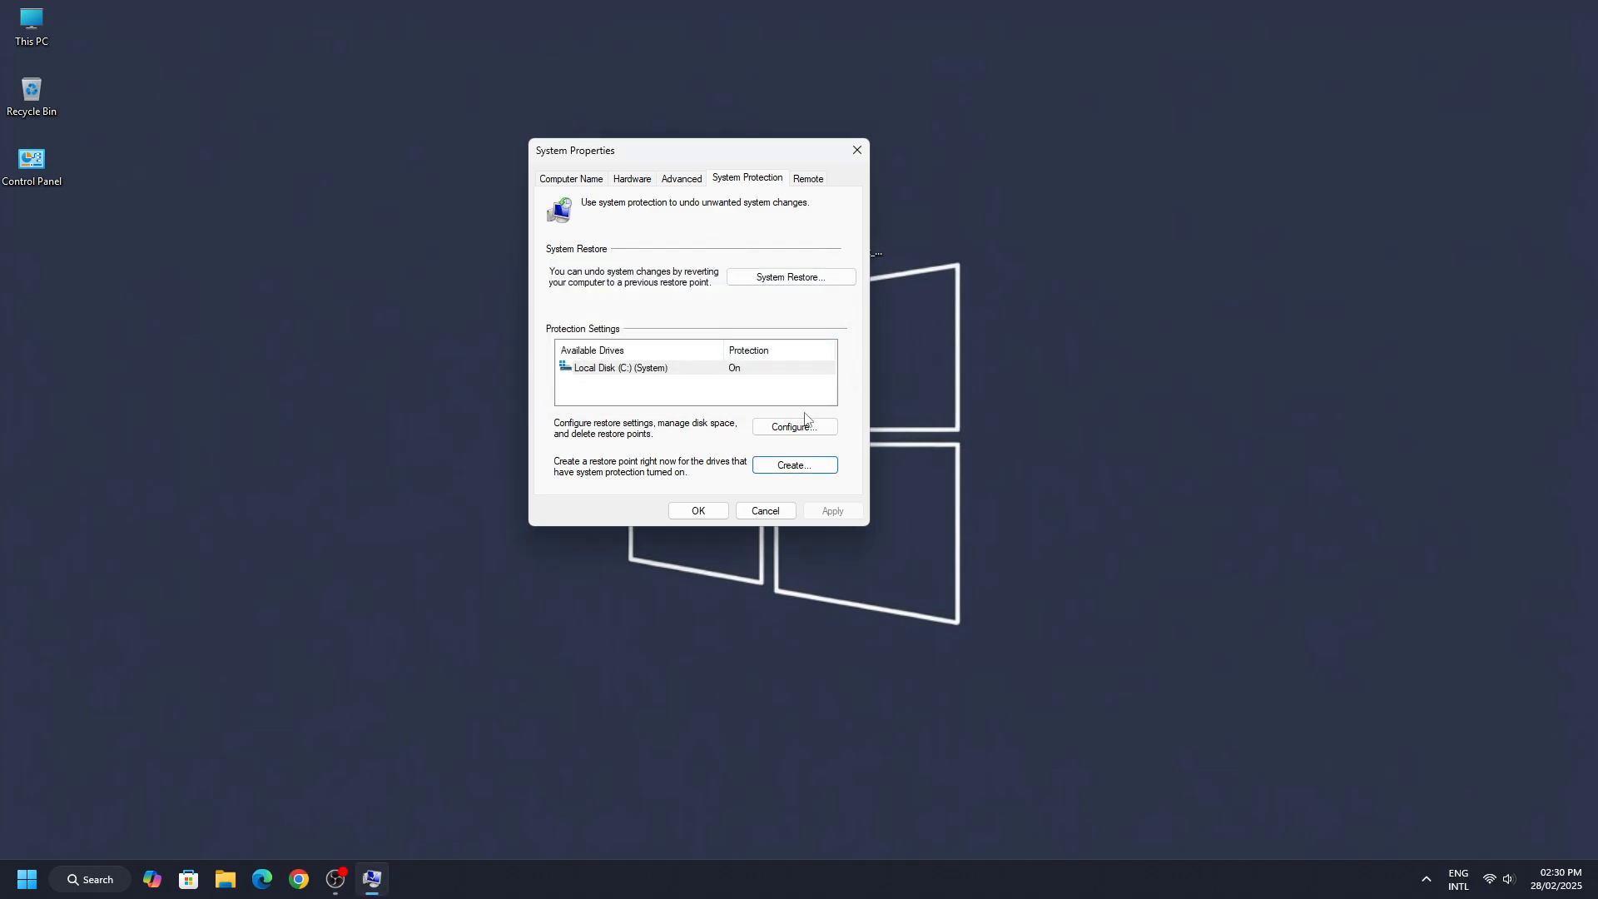
click(699, 510)
Step: Copy the ThemeTool file from the desktop and open Local Disk (C:) in This PC
right_click(594, 234)
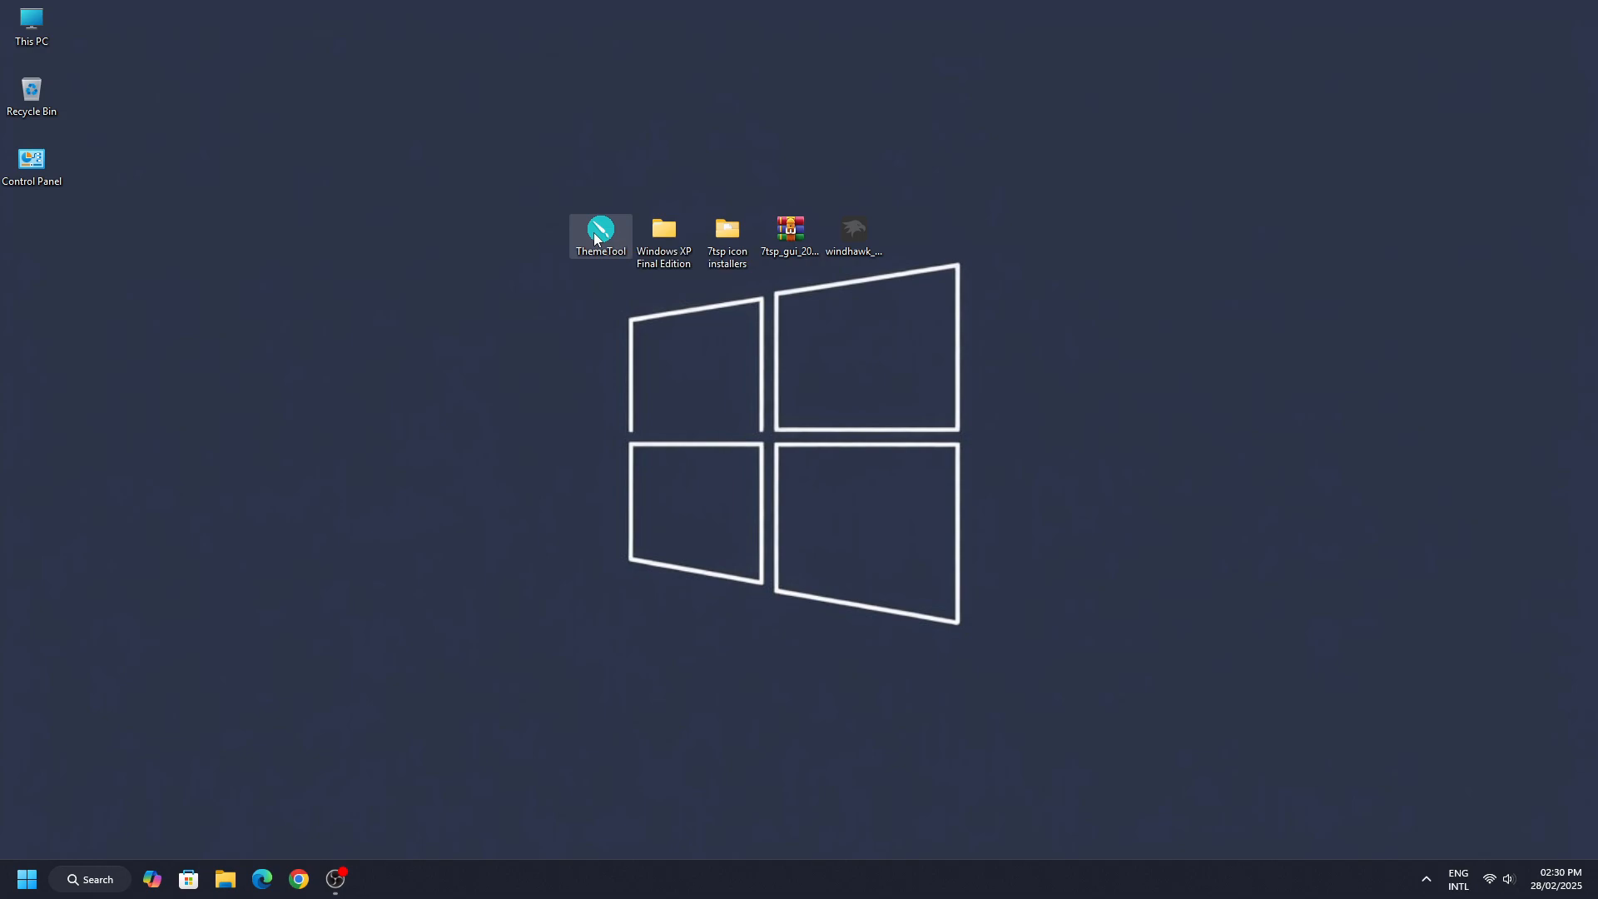
click(656, 265)
right_click(30, 32)
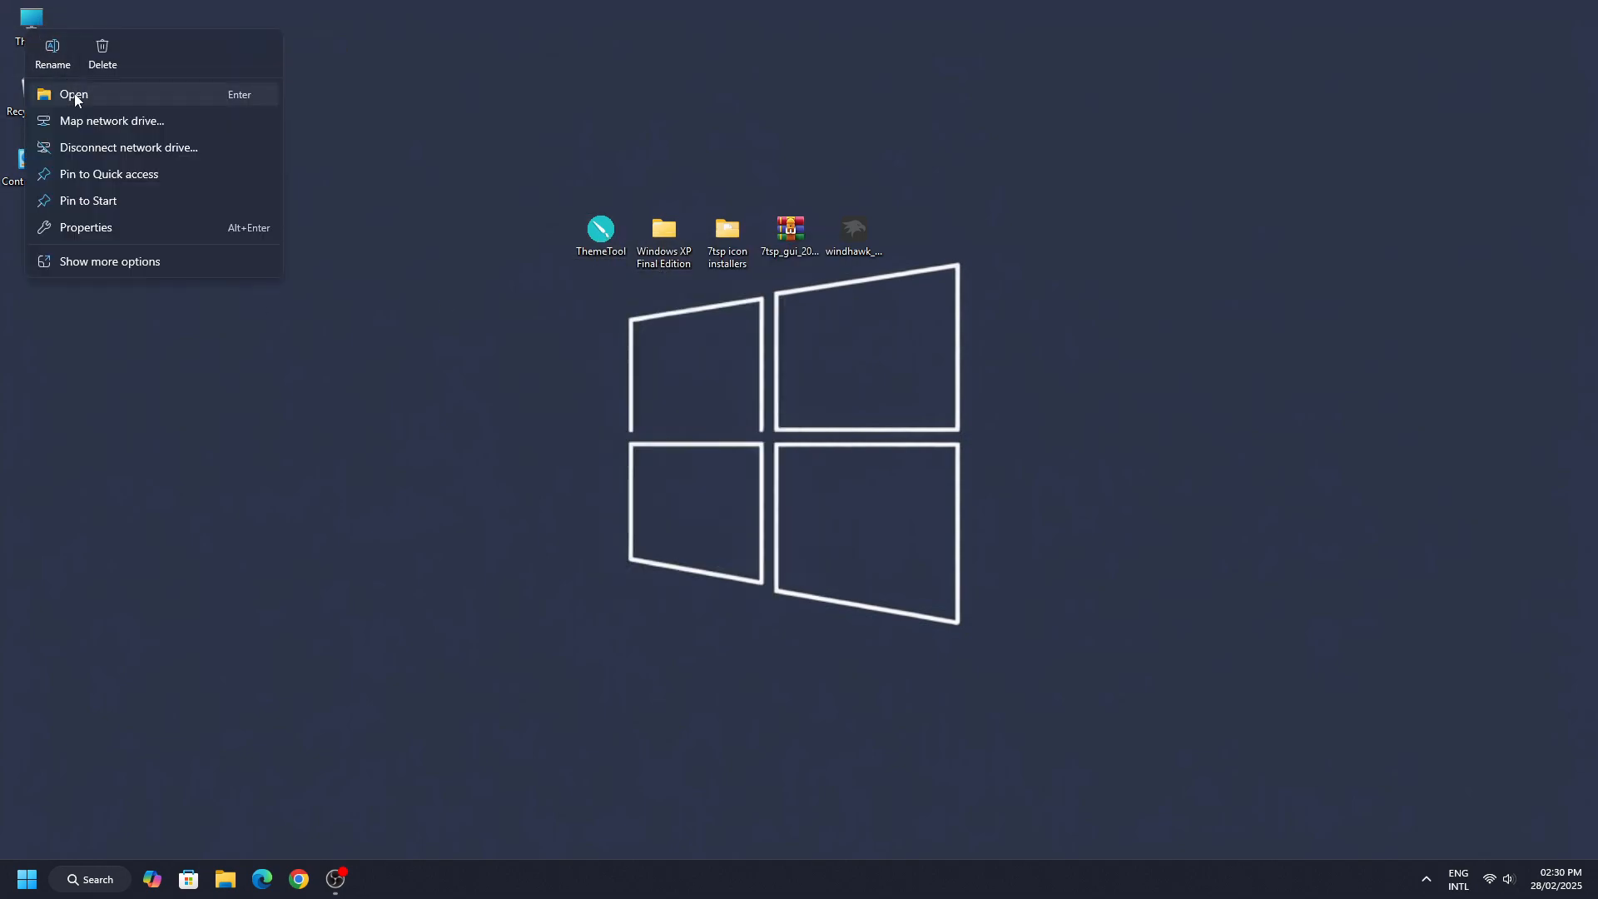
click(73, 95)
click(513, 279)
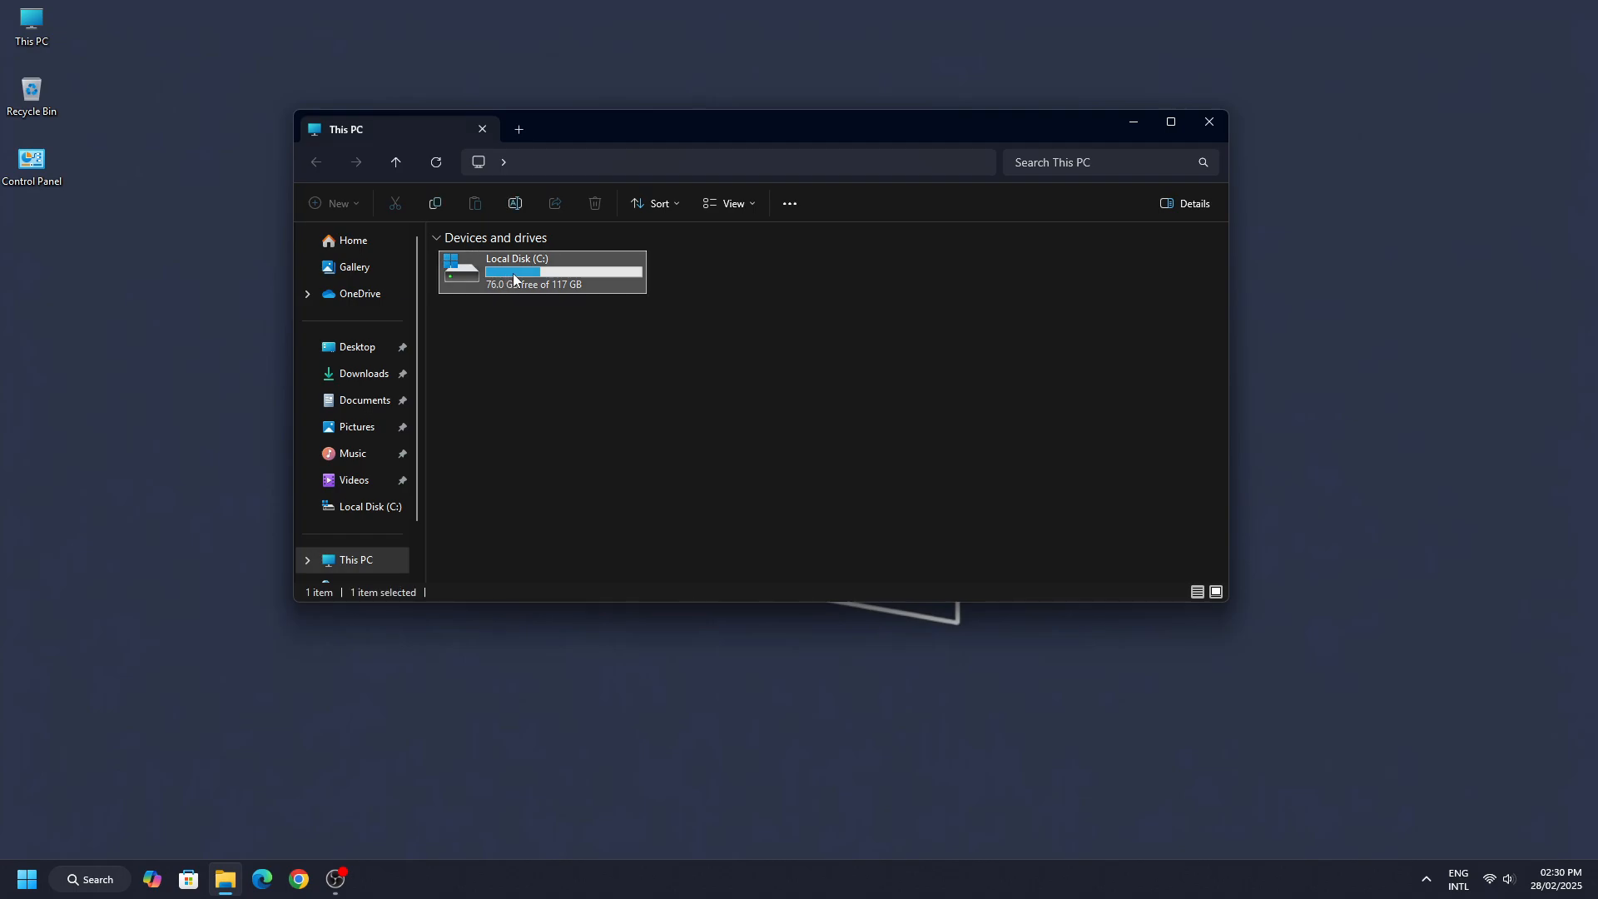
right_click(514, 279)
click(586, 341)
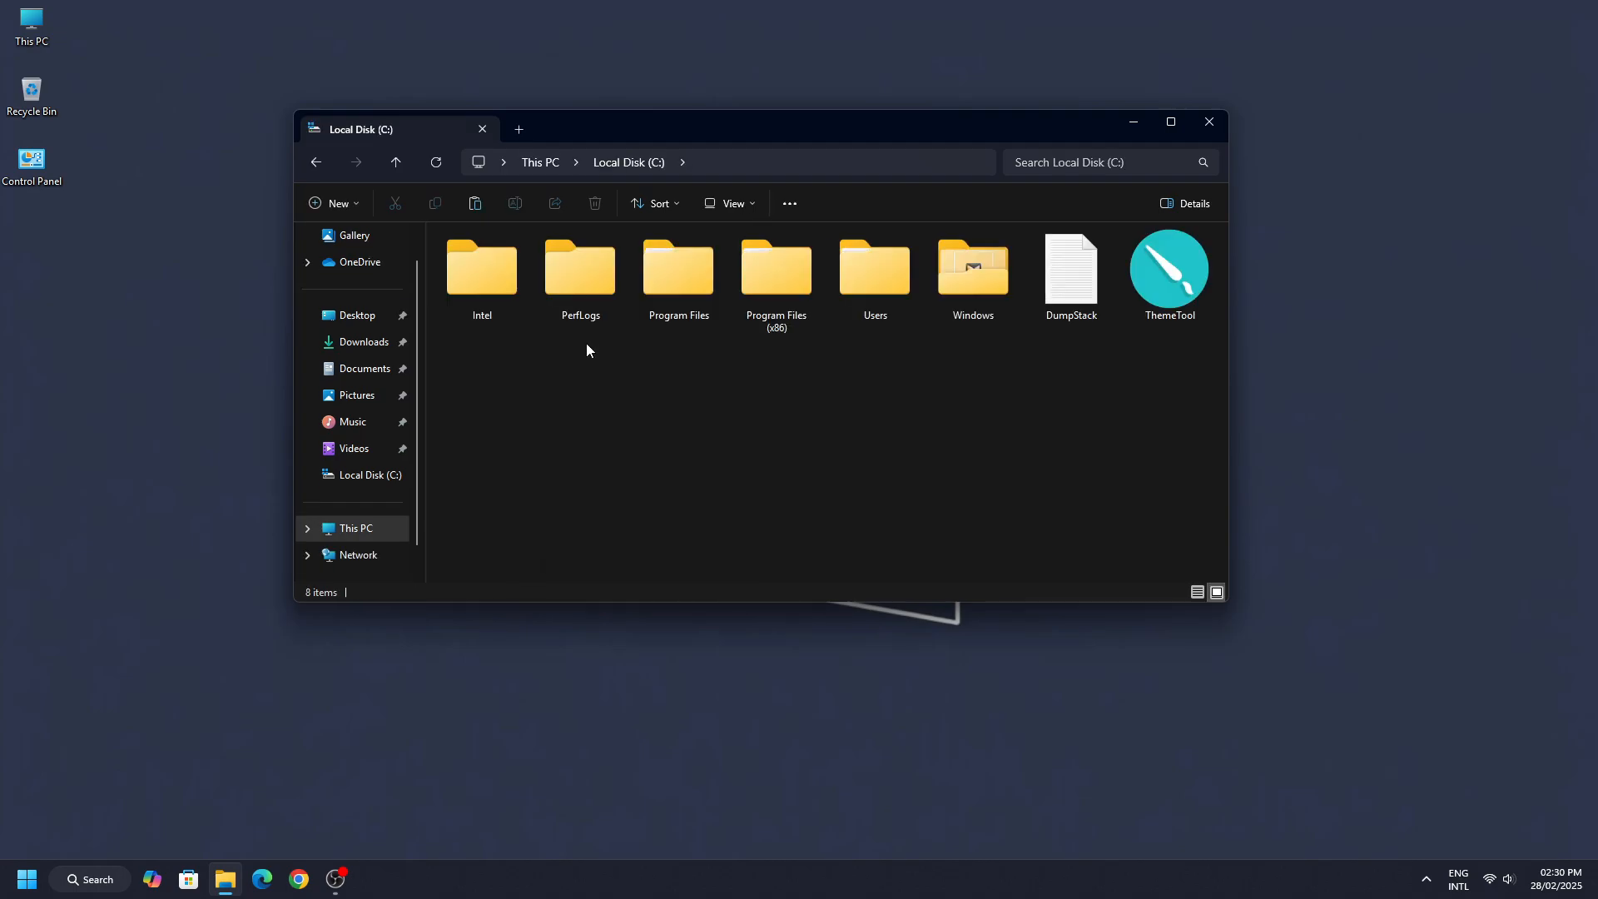
Step: Paste ThemeTool into the root of Local Disk (C:), replacing the existing file and granting administrator permission
right_click(1010, 443)
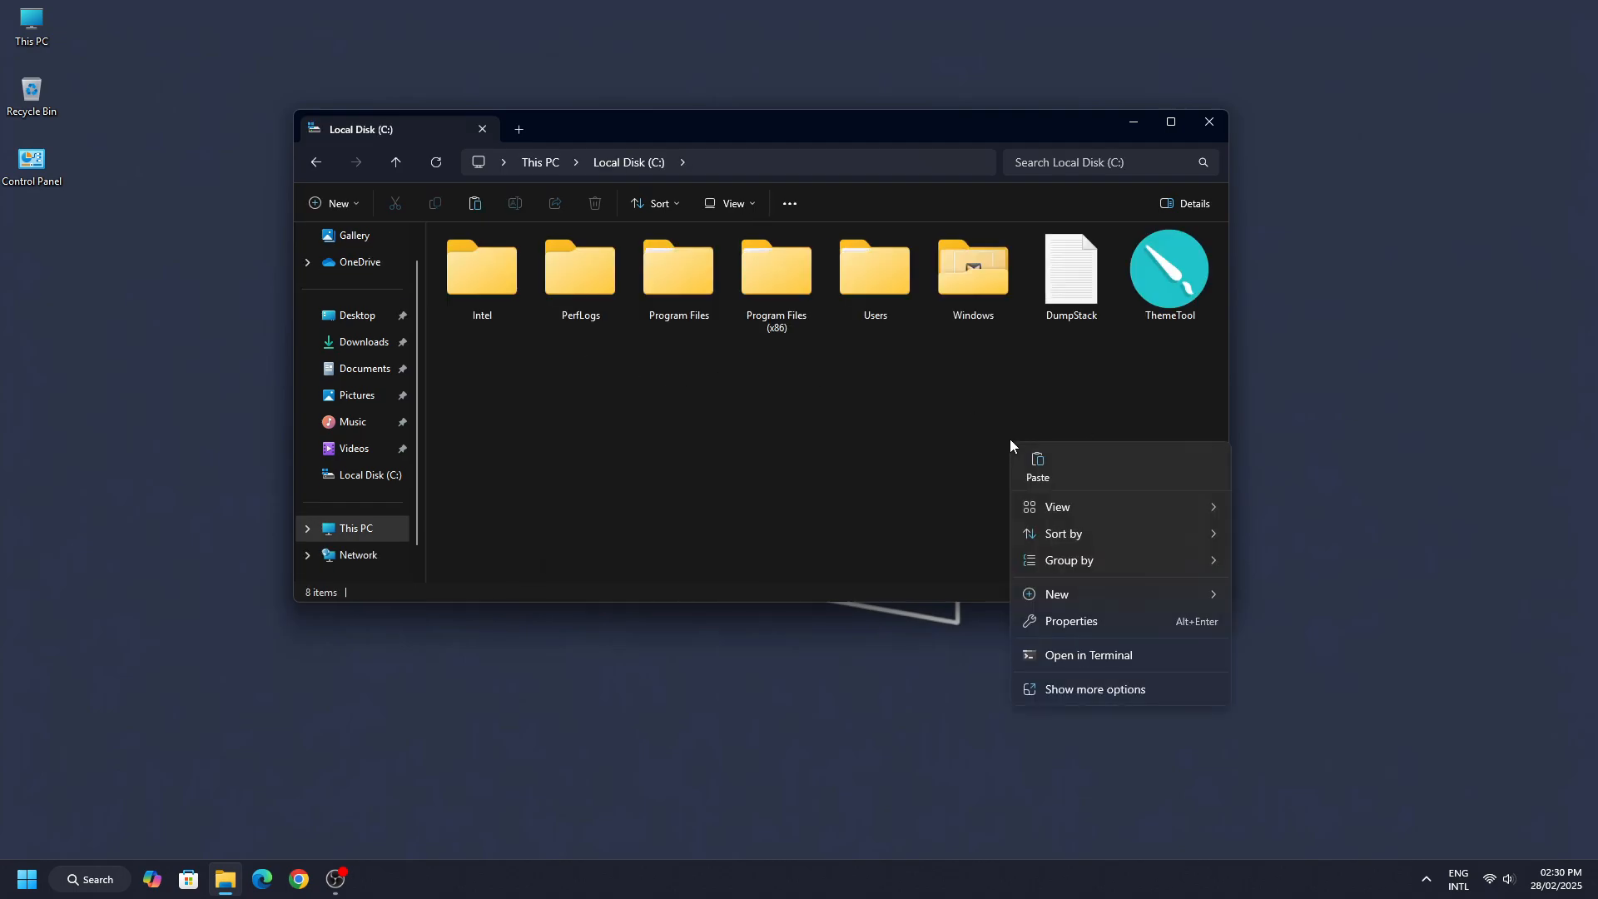
click(1051, 472)
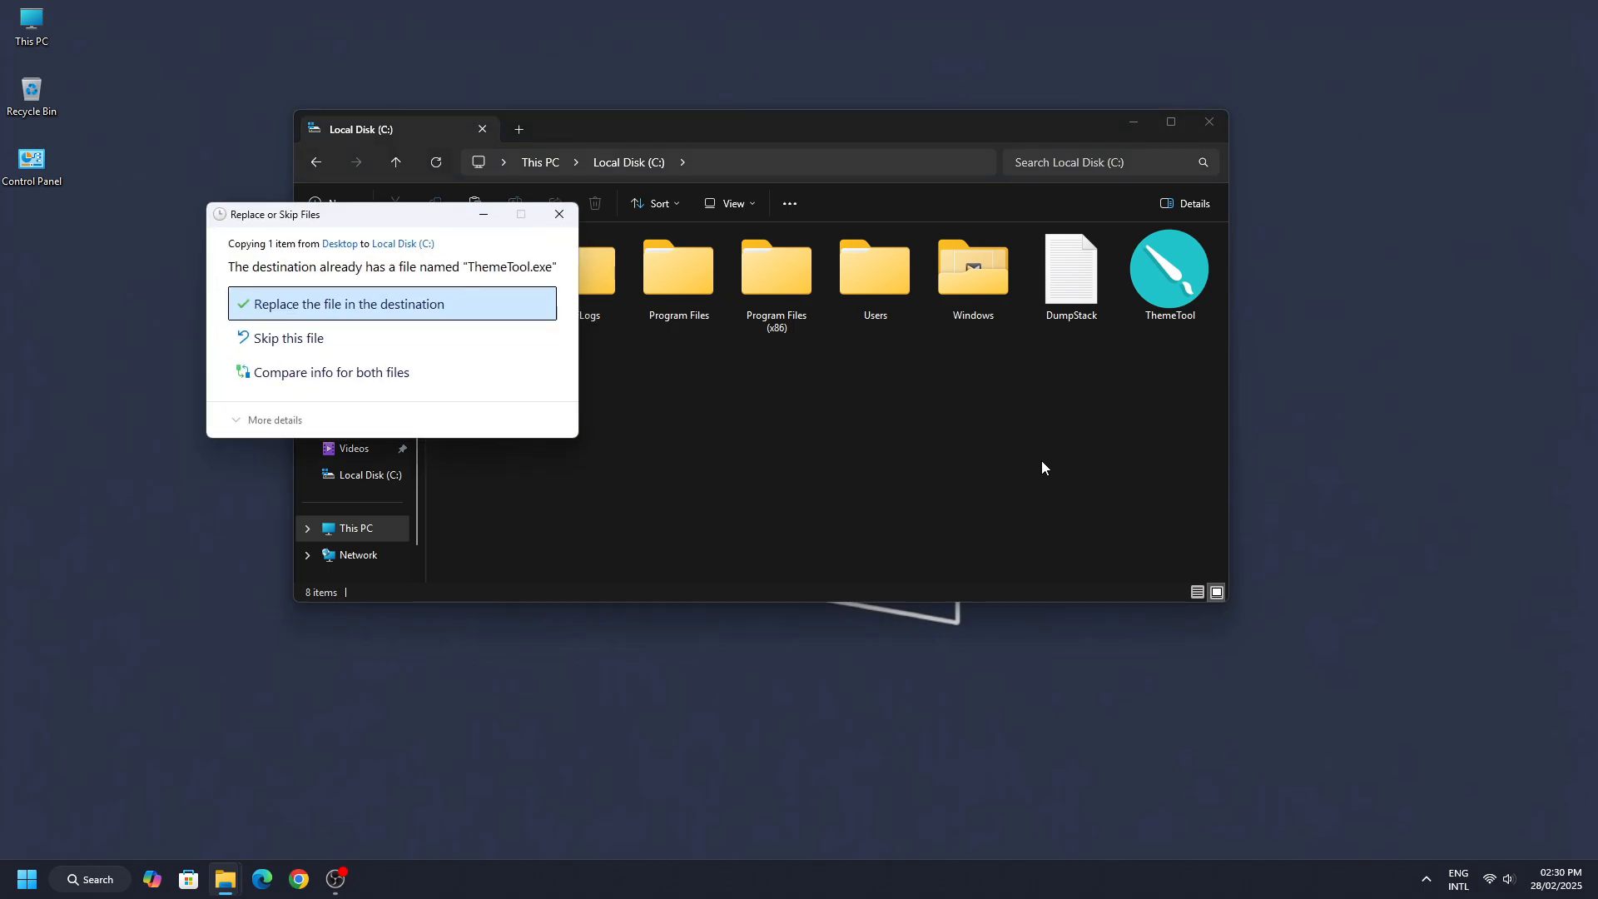
key(Return)
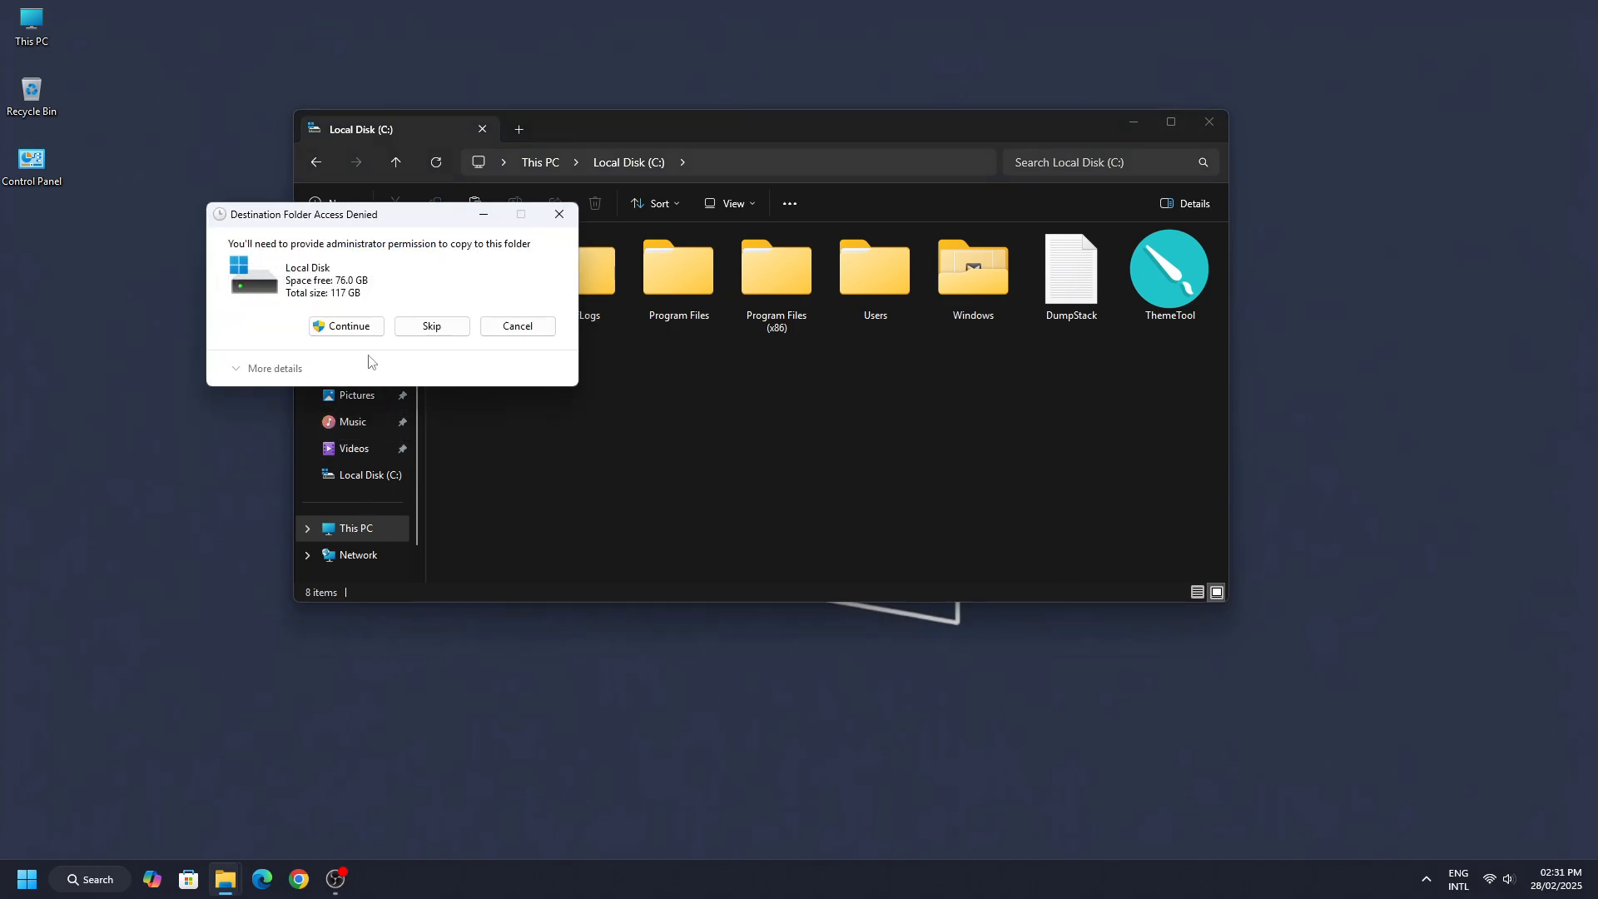
click(348, 326)
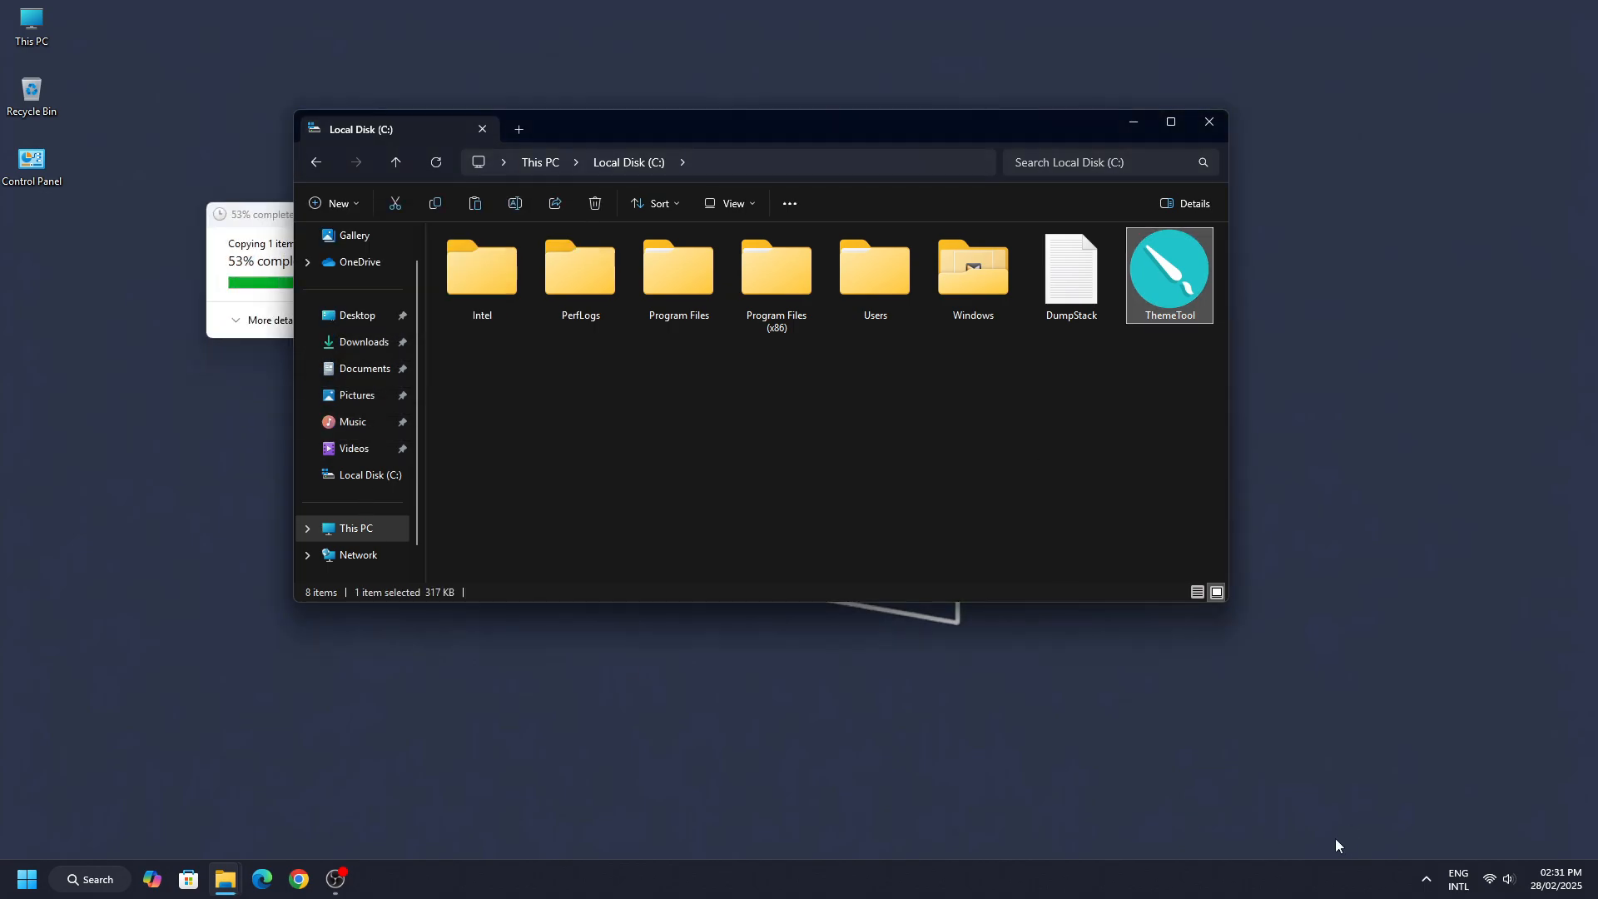
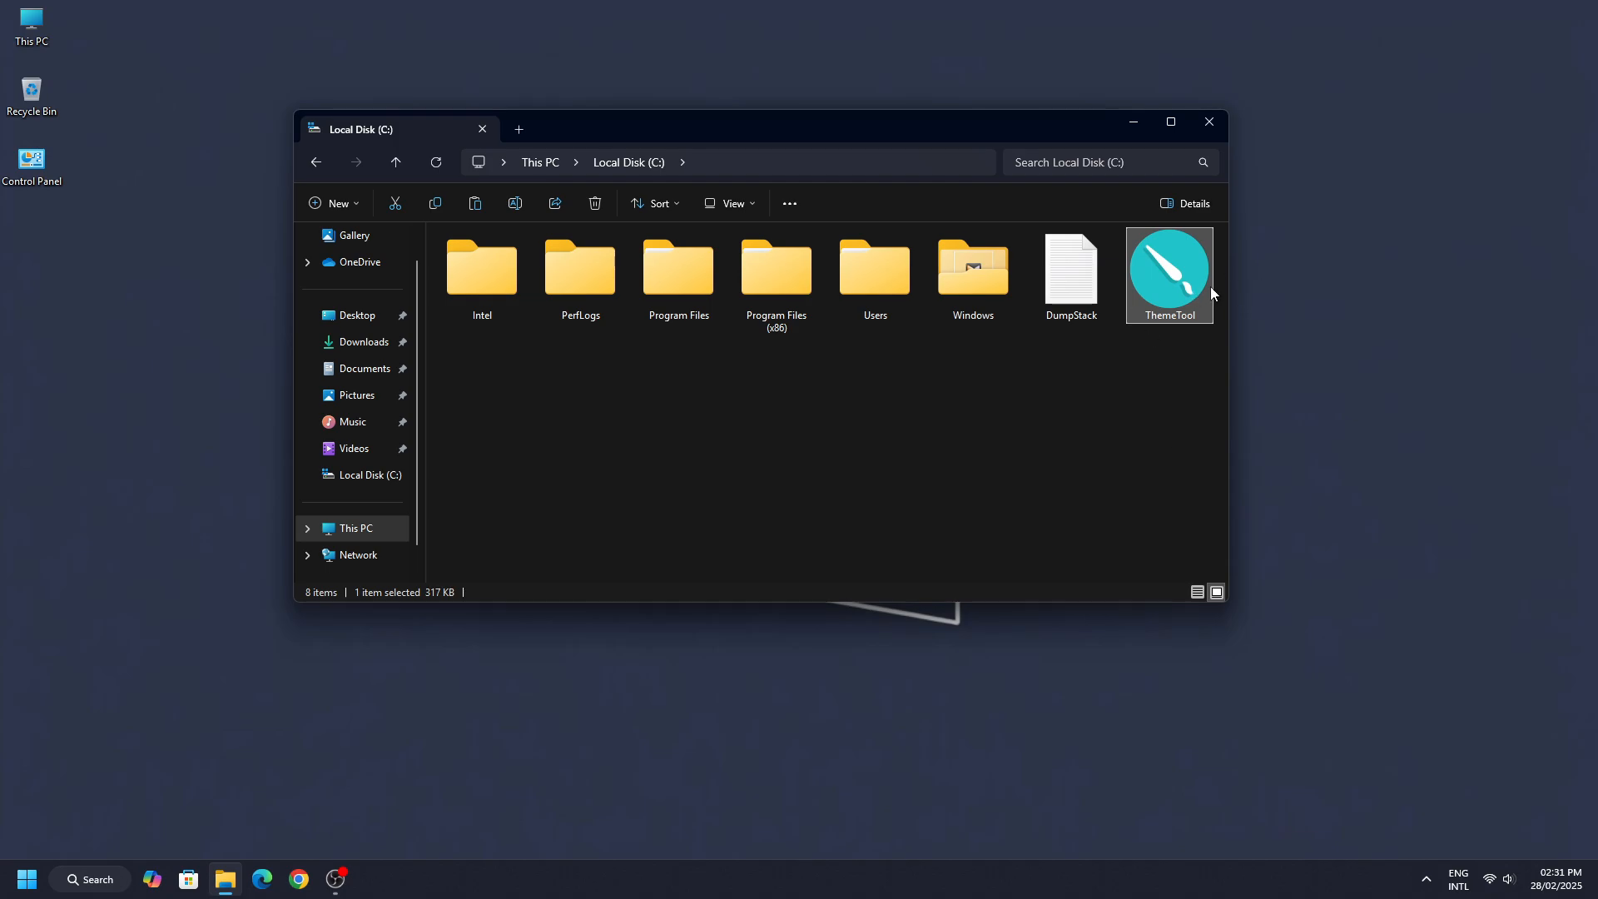
Step: Run ThemeTool from C: as administrator, install the patcher with Hook SystemSettings and Hook LogonUI enabled, and accept the reboot
right_click(1198, 289)
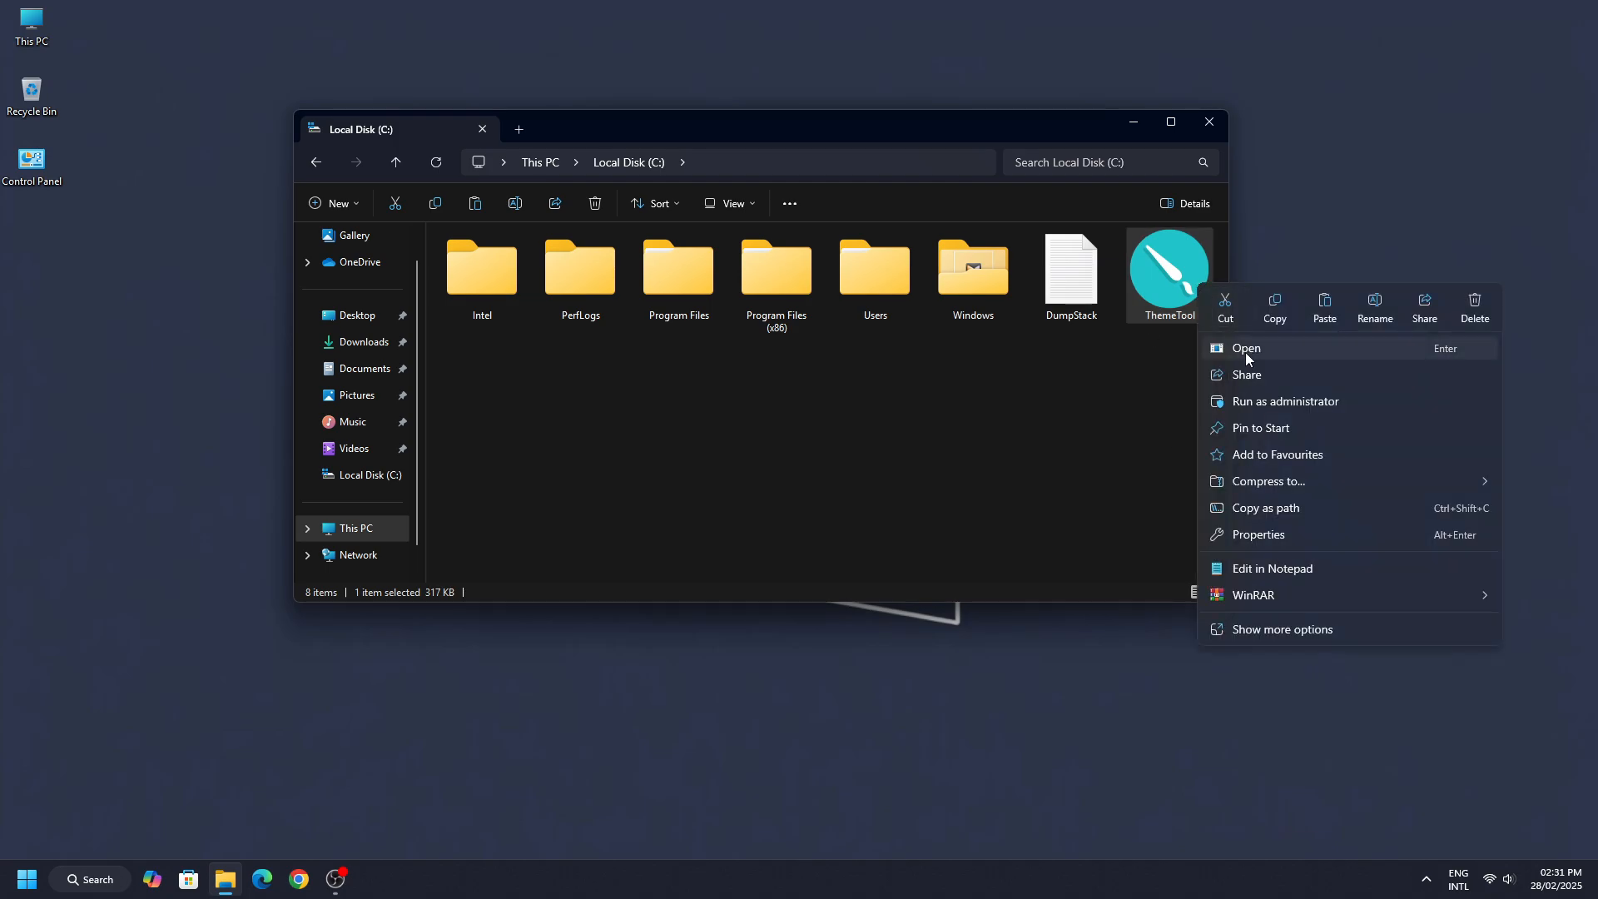
click(1259, 402)
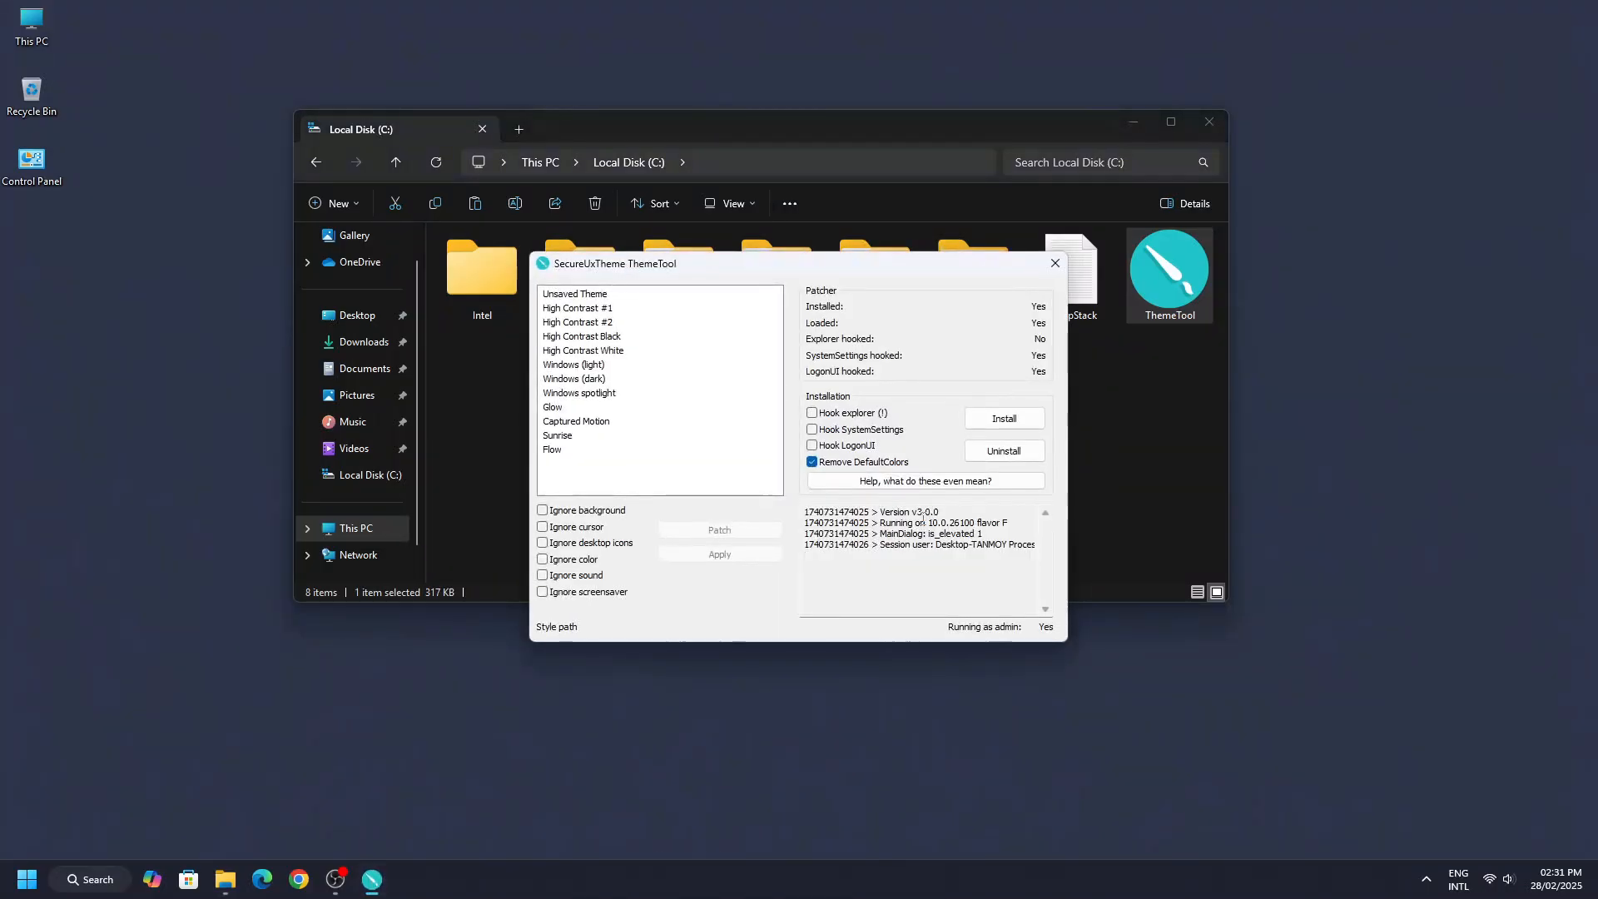
click(853, 448)
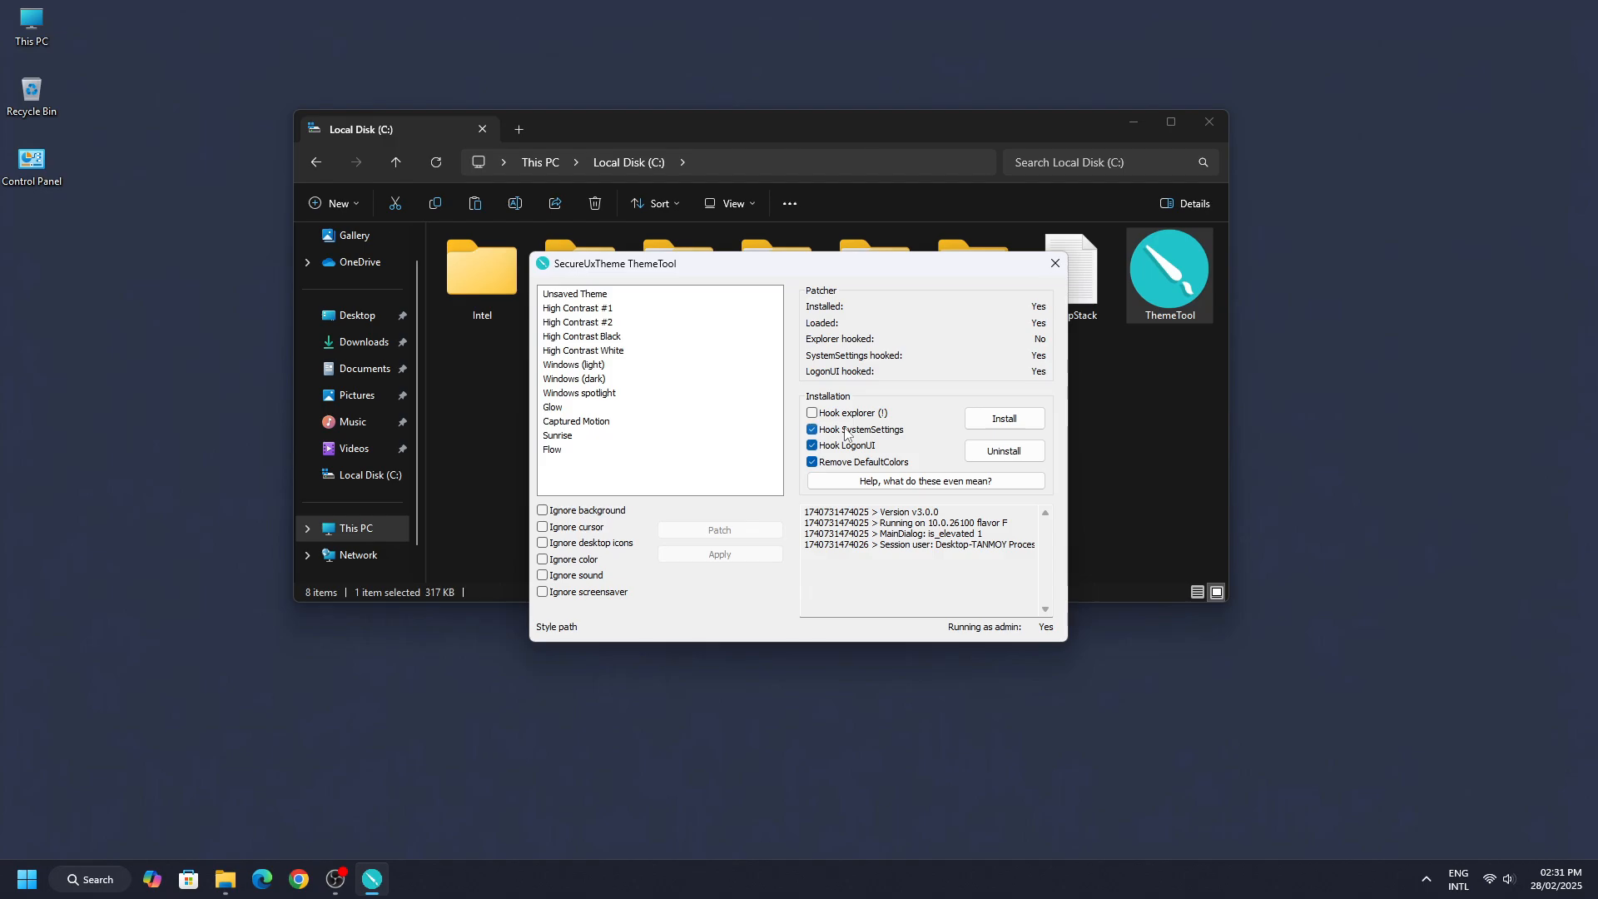
click(1004, 418)
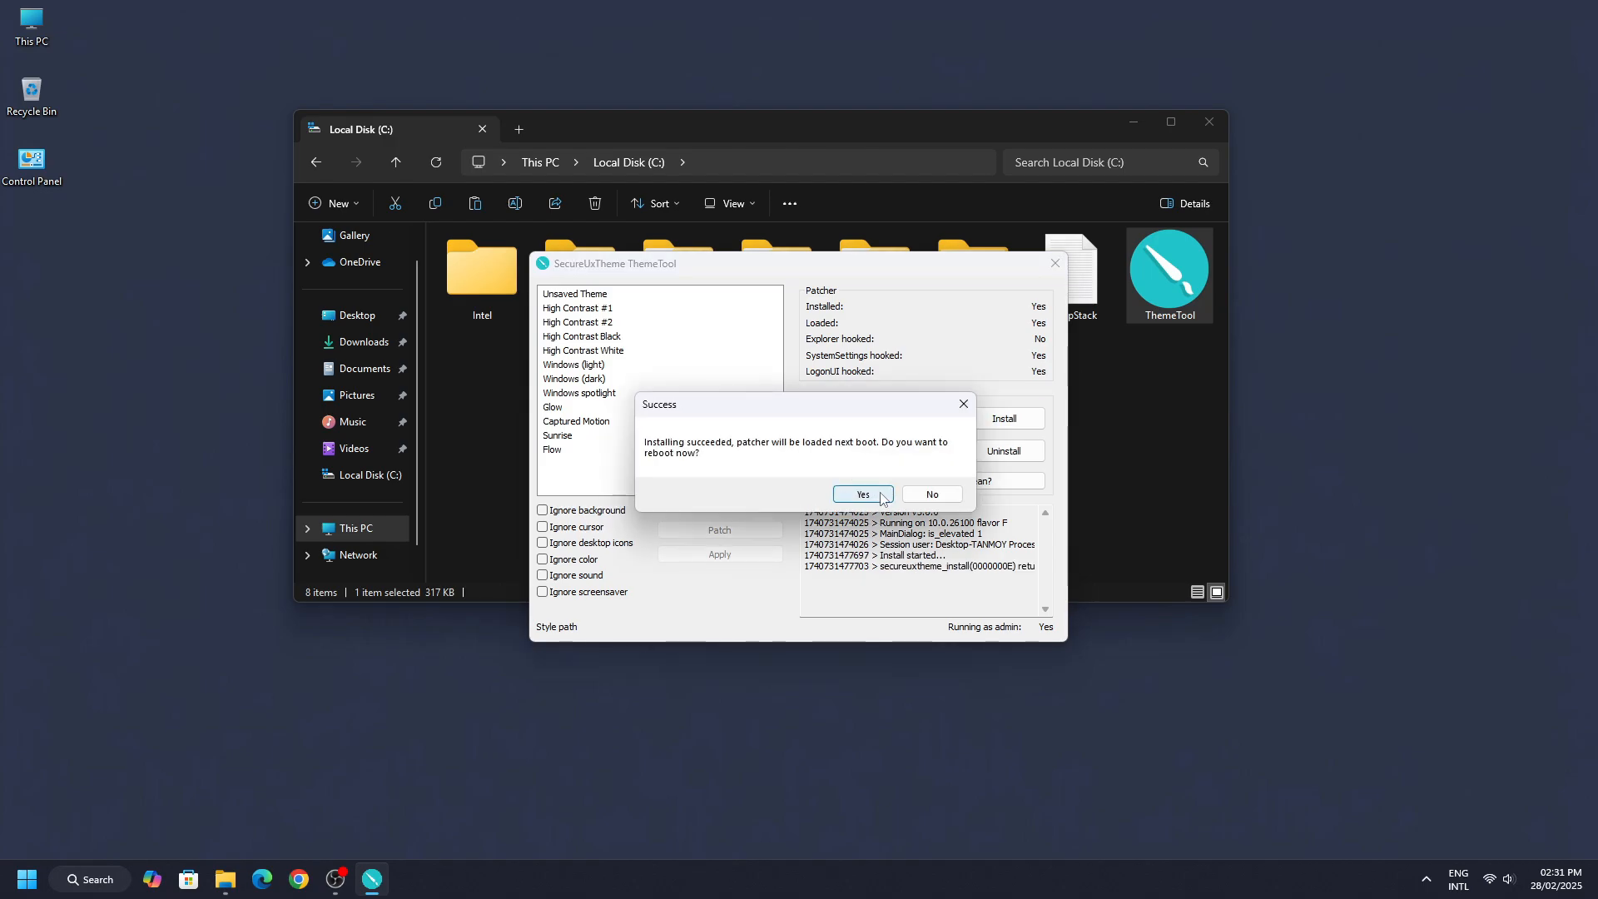
click(881, 497)
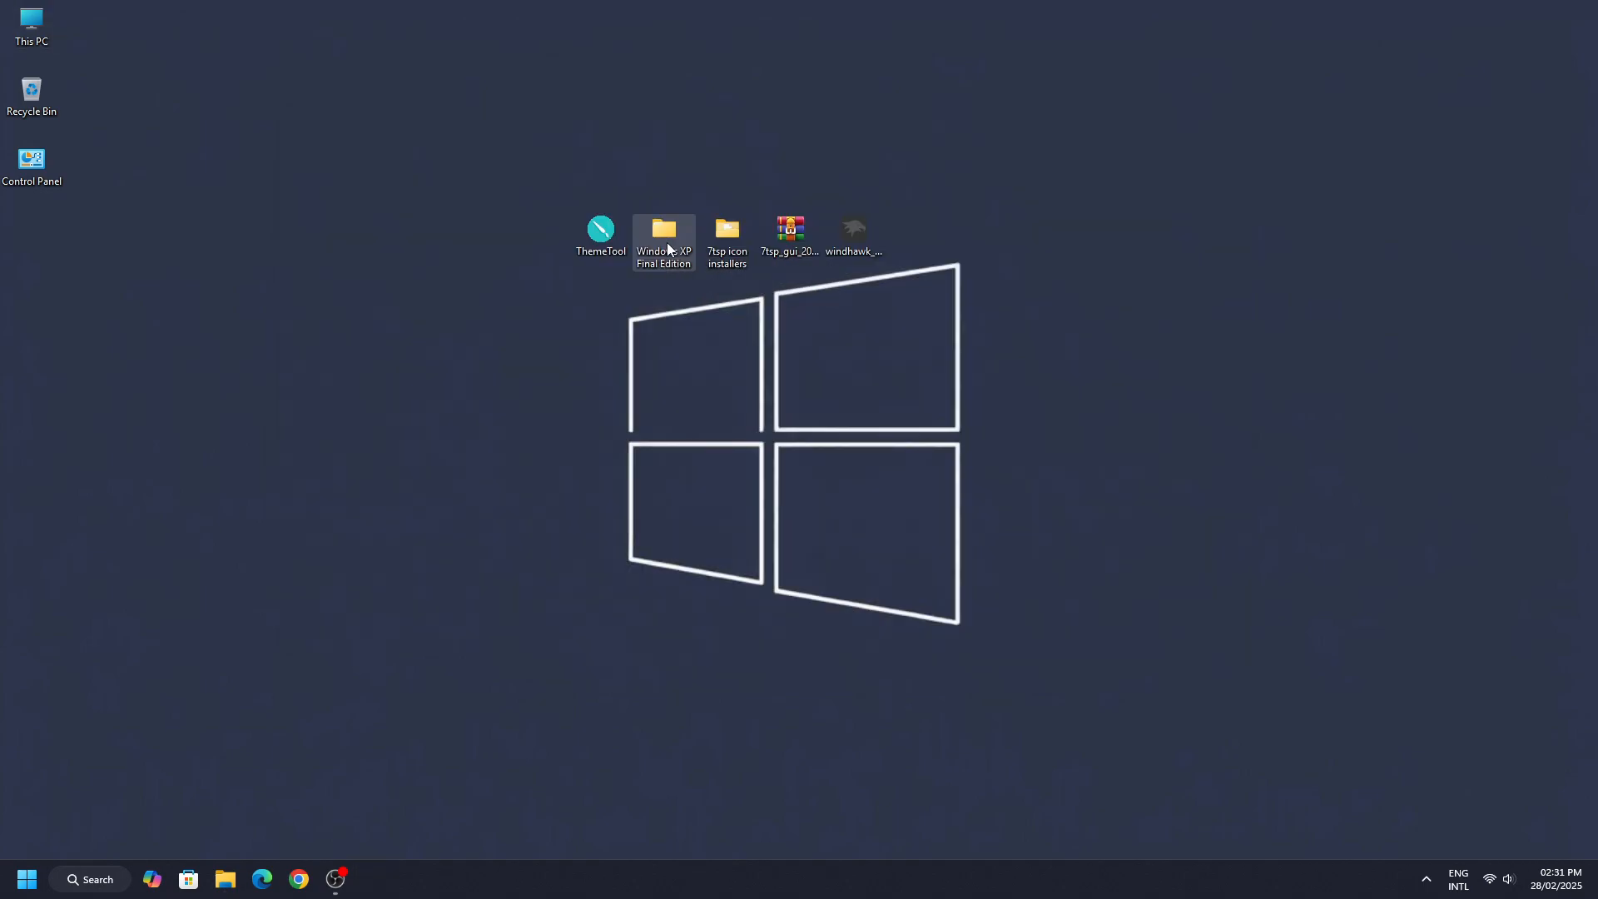
Step: Open the Windows 11 Theme folder inside the desktop's Windows XP Final Edition folder and show its contents as large icons
right_click(664, 237)
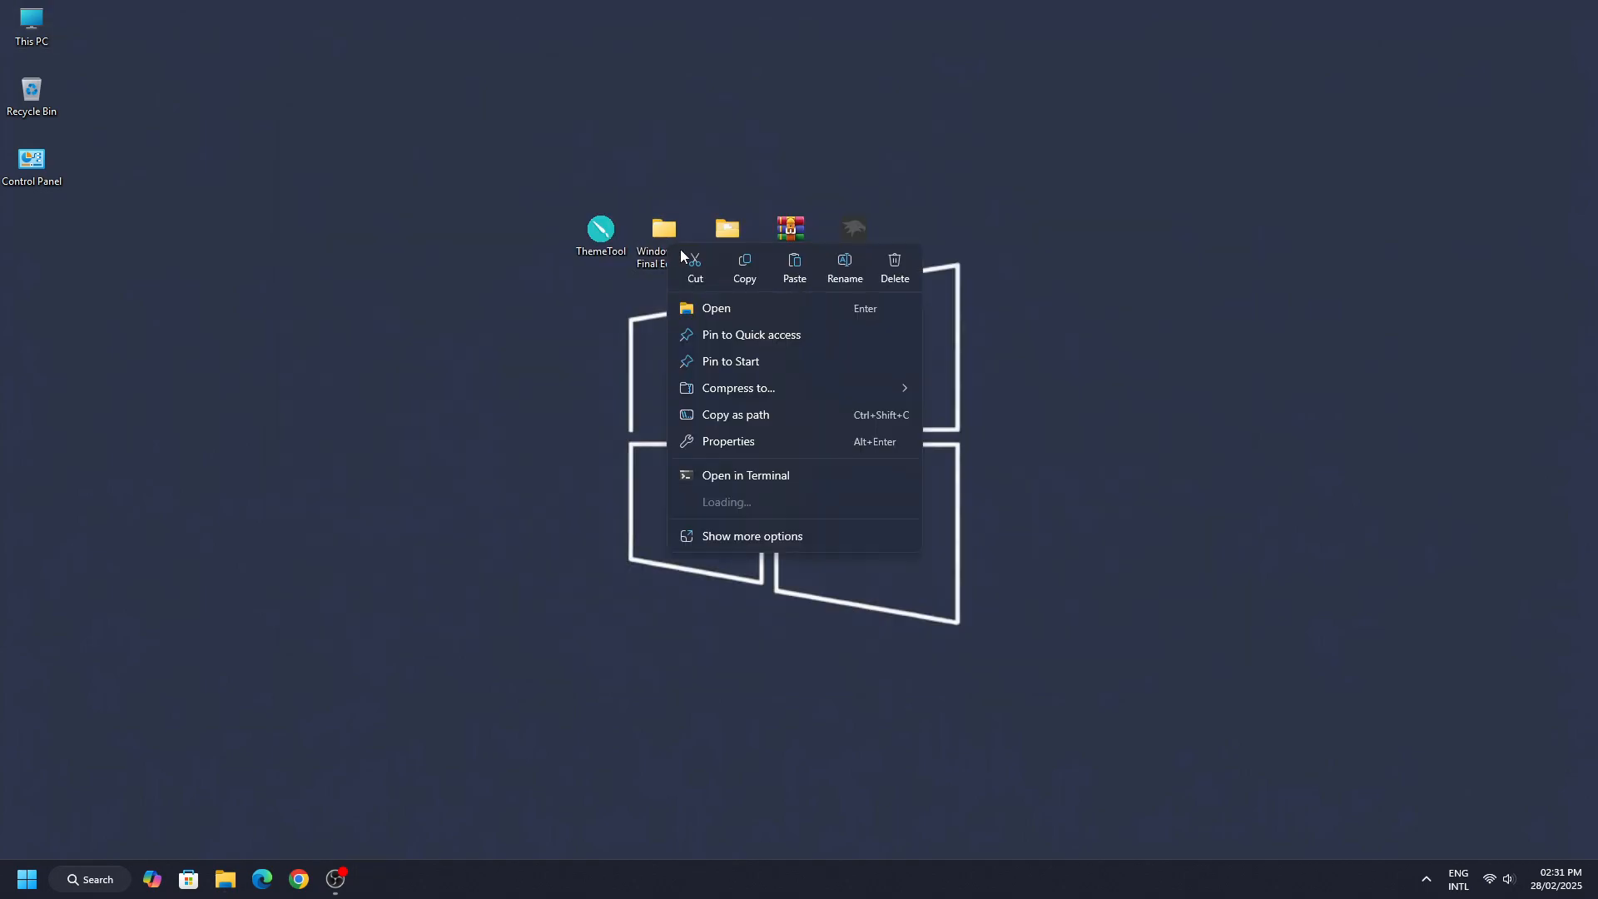
click(726, 313)
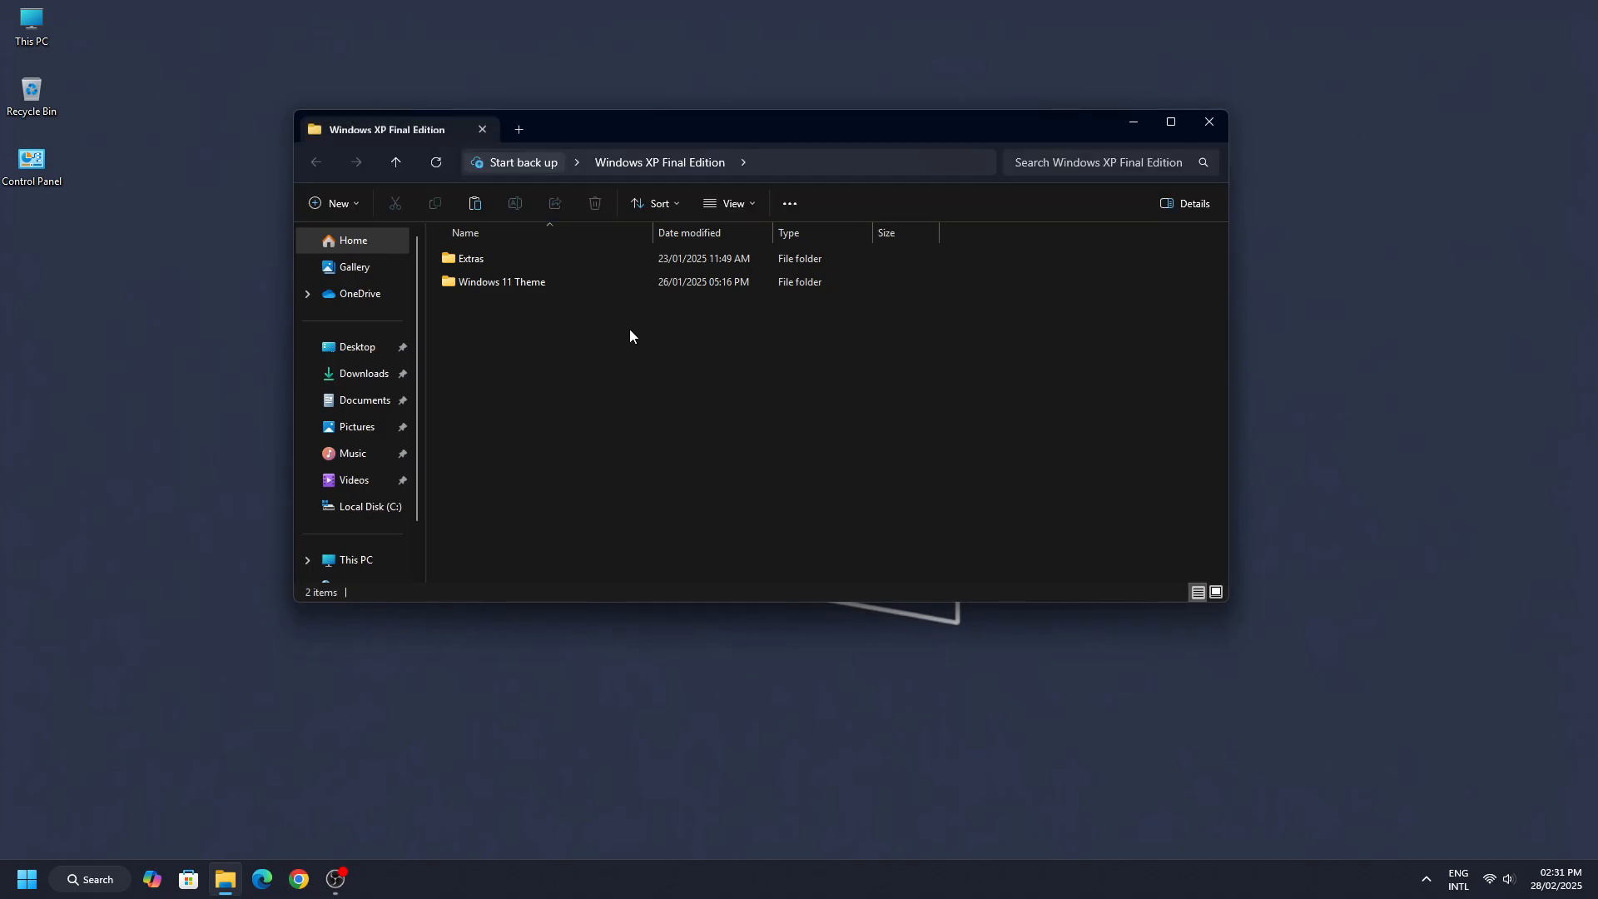
click(668, 283)
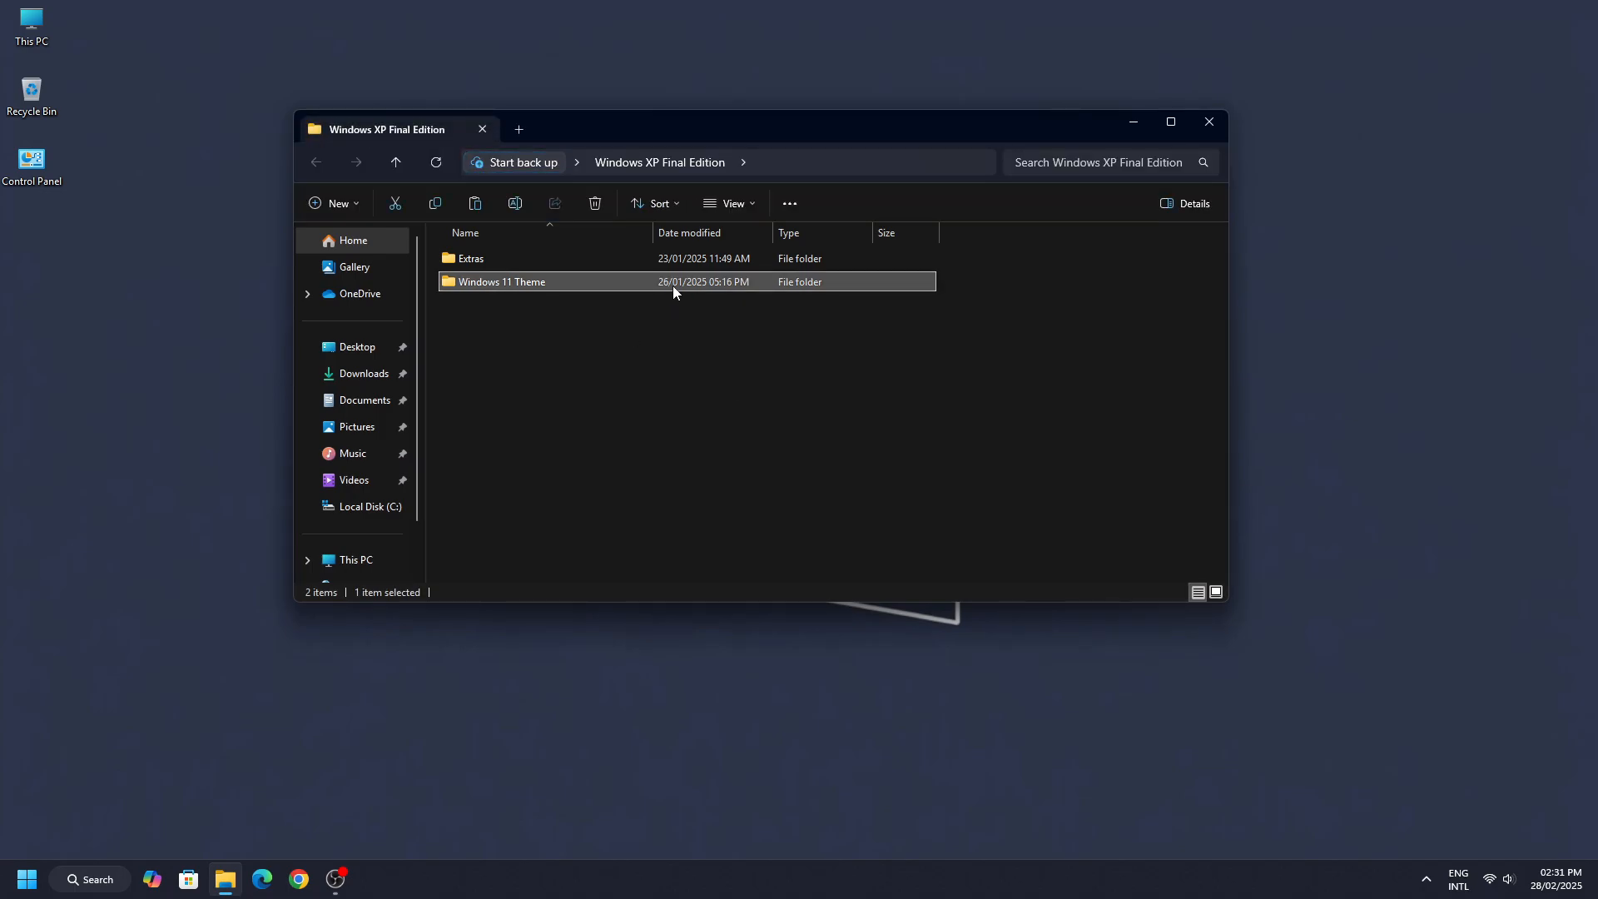
right_click(674, 288)
click(720, 352)
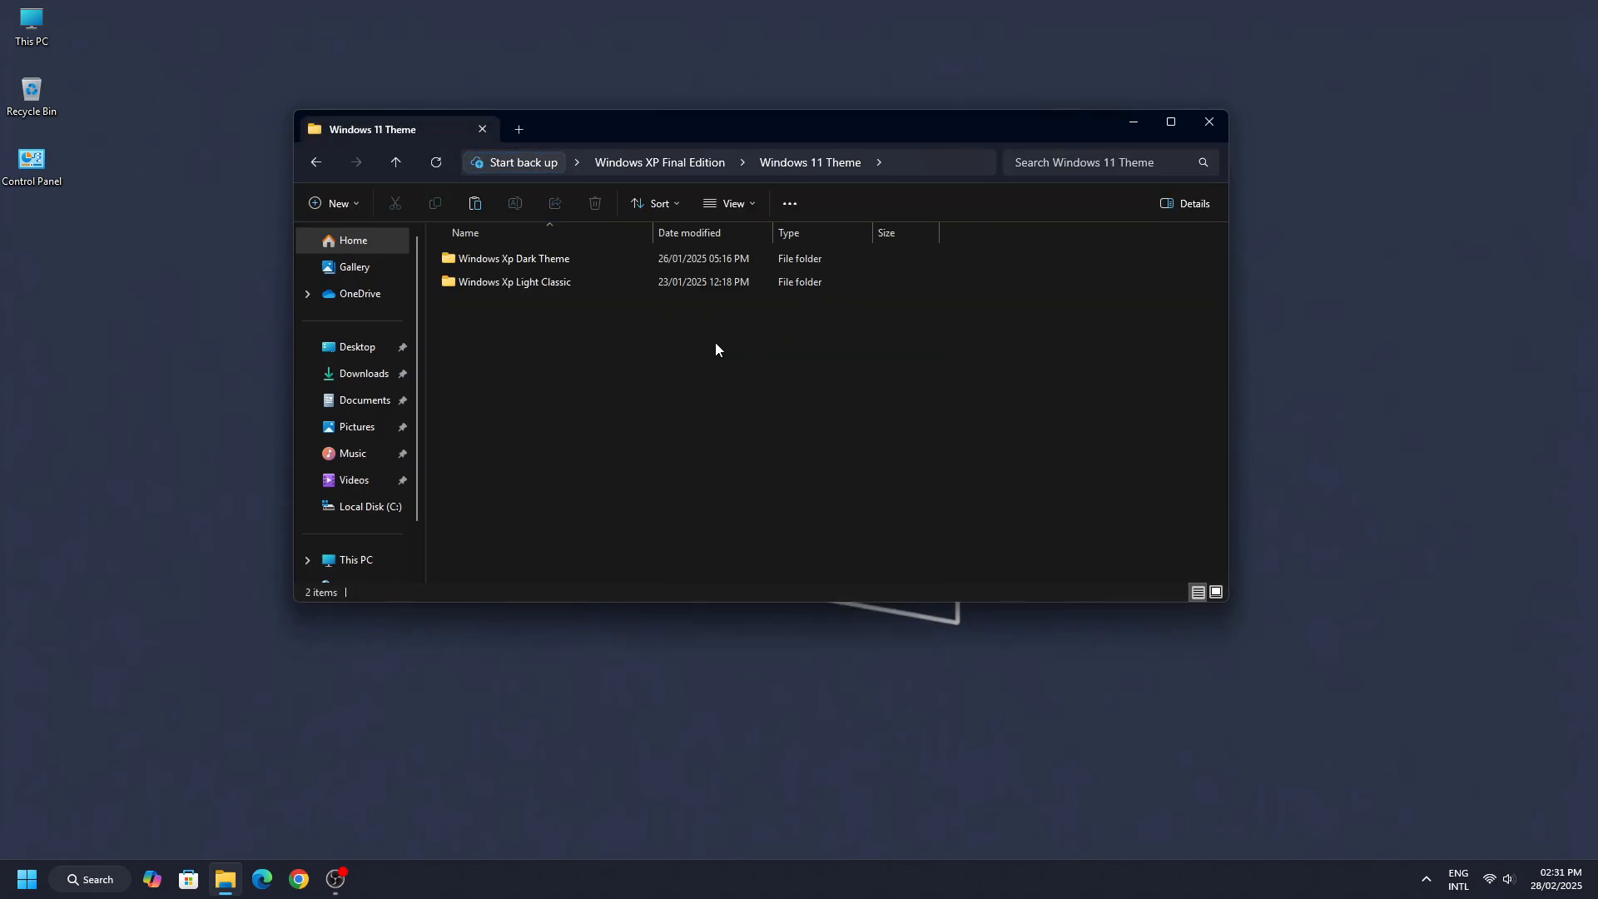
right_click(923, 483)
mouse_move(981, 546)
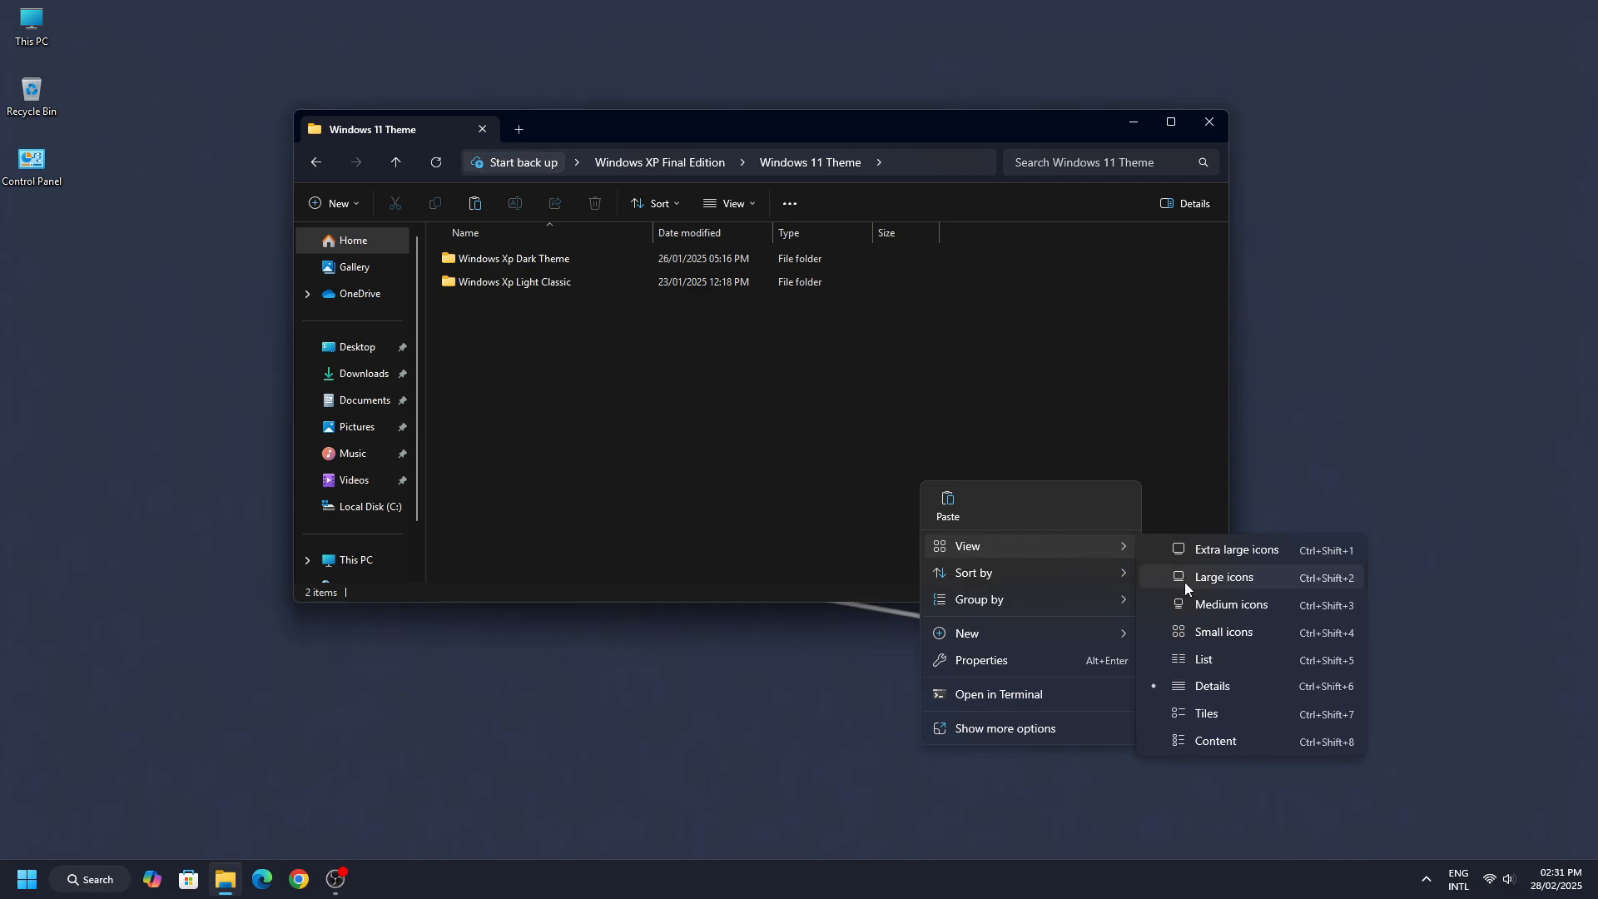
click(1188, 582)
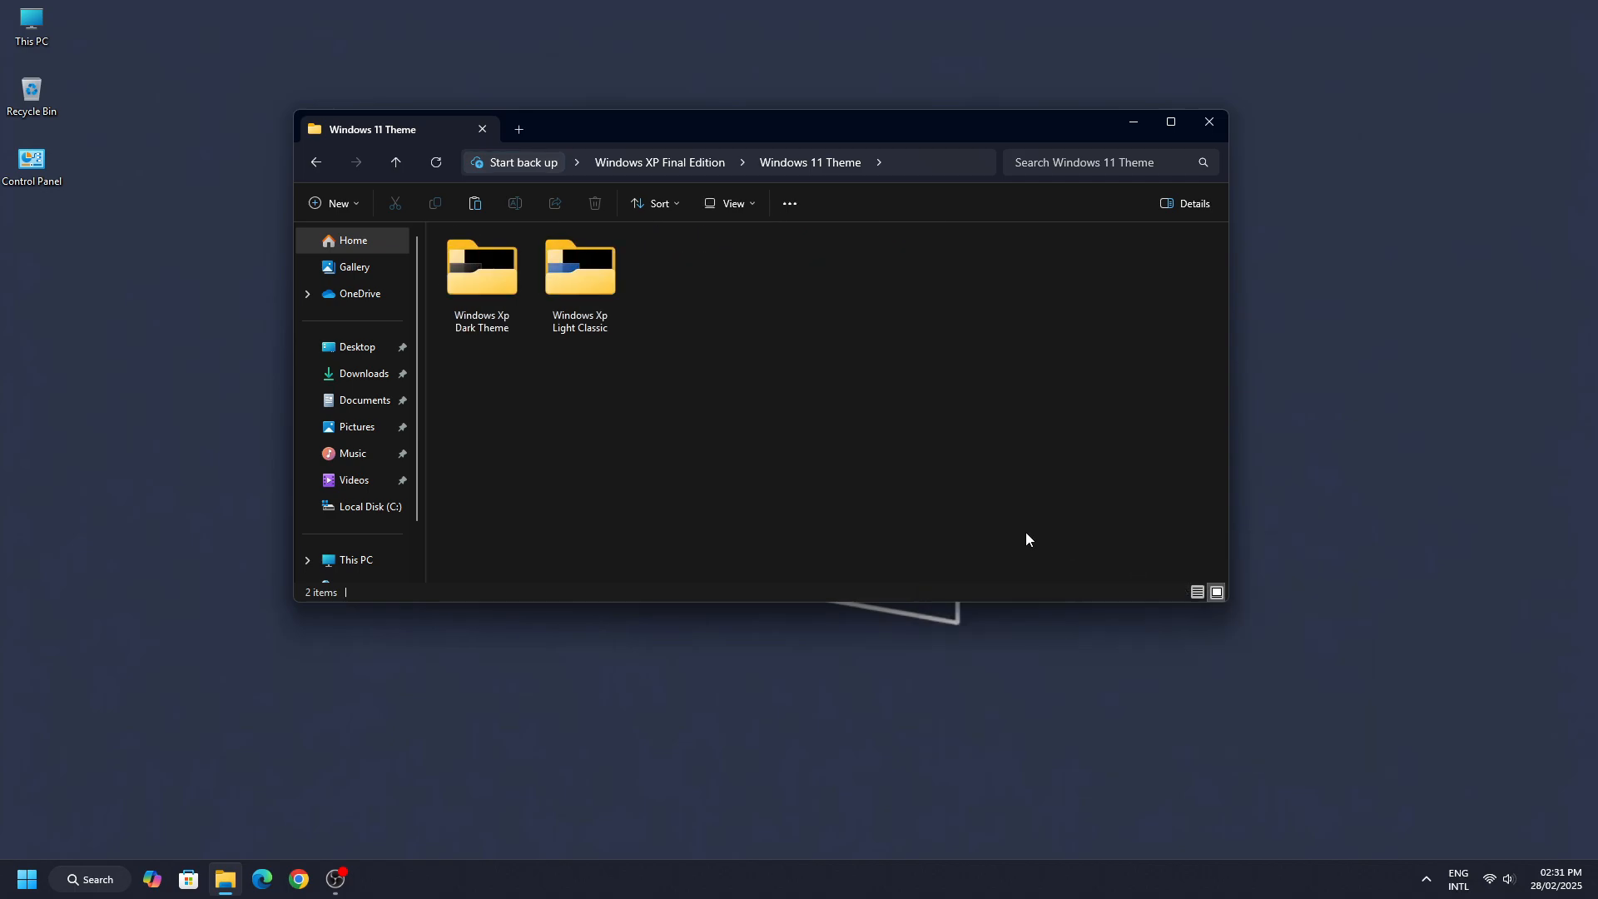
Step: Open the Windows Xp Light Classic folder, show large icons, and copy its Windows Xp folder and Windows Xp Classic theme file
double_click(586, 298)
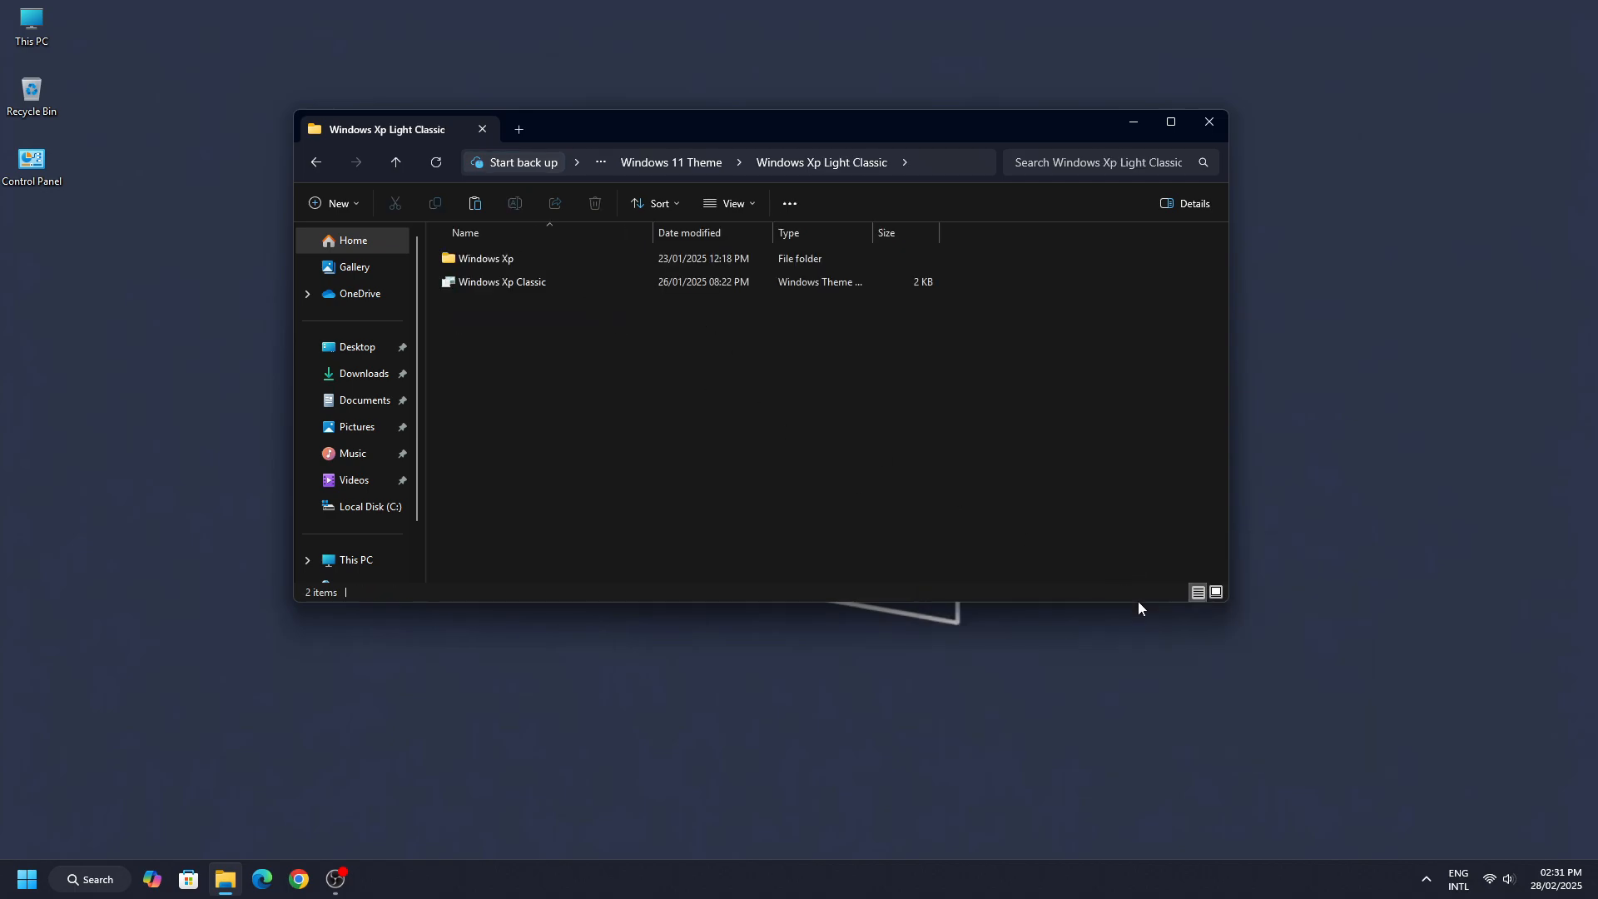
click(1216, 592)
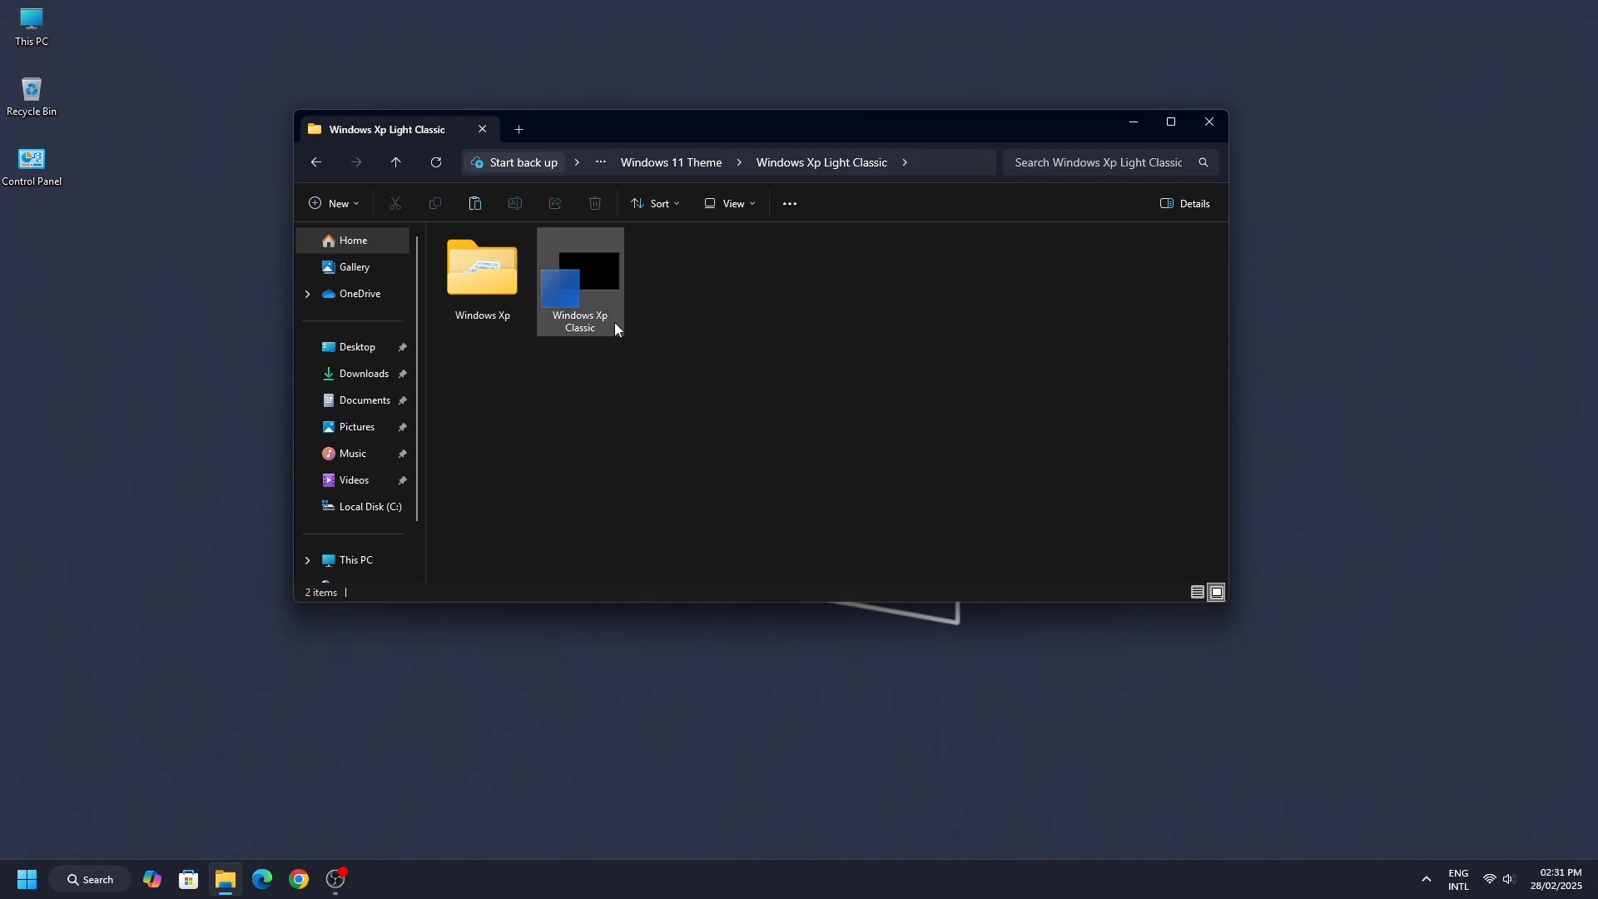
drag(498, 374, 652, 223)
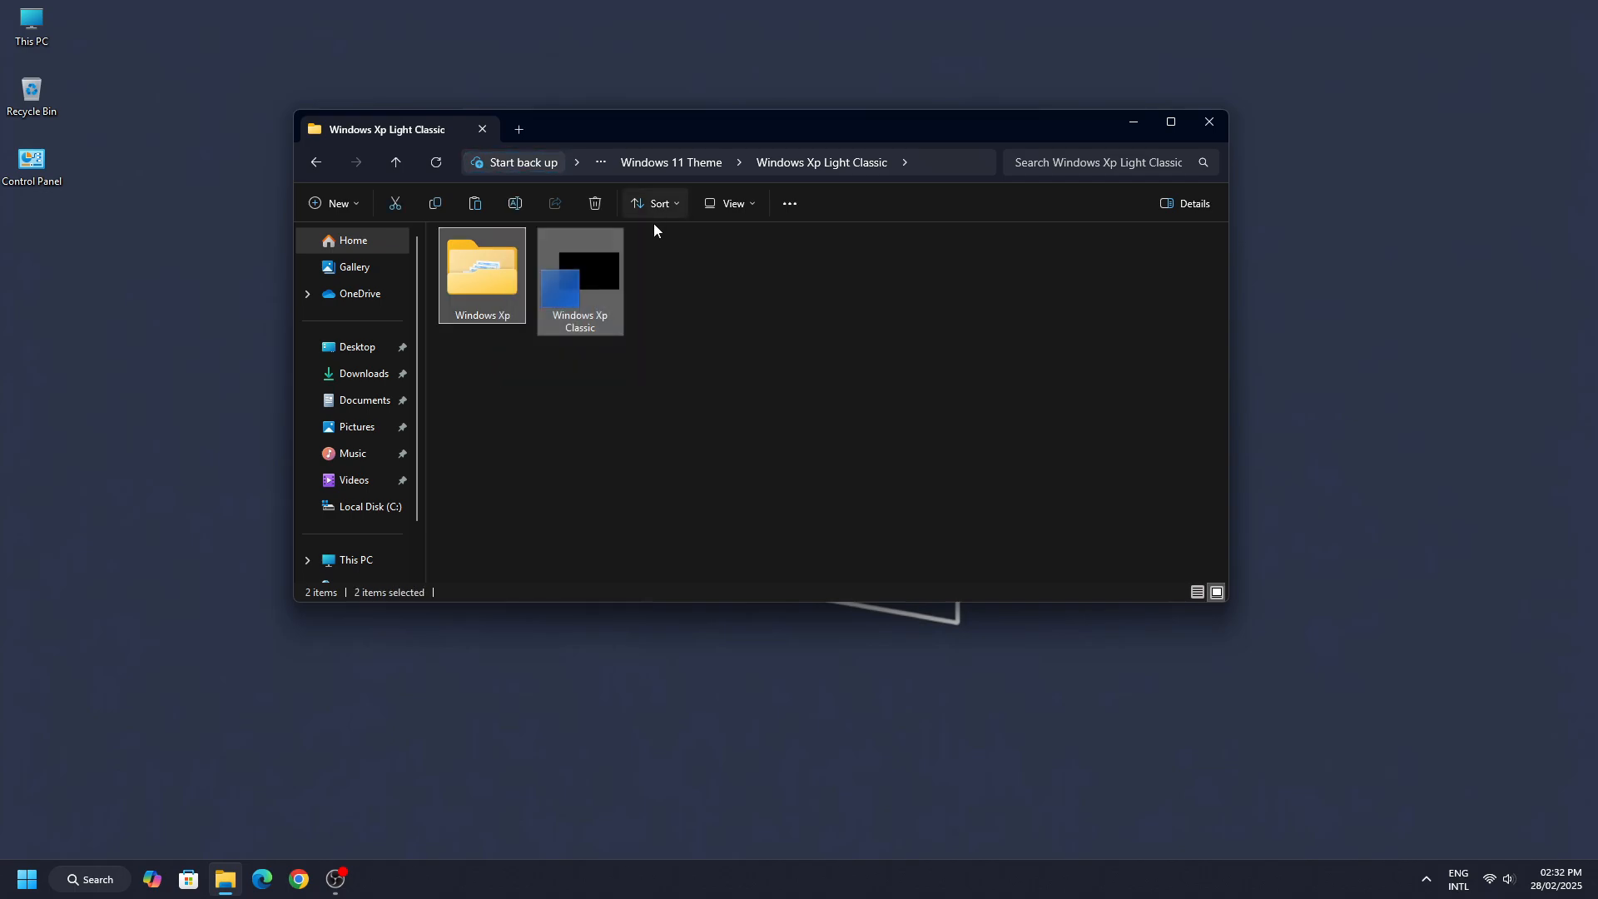
right_click(548, 251)
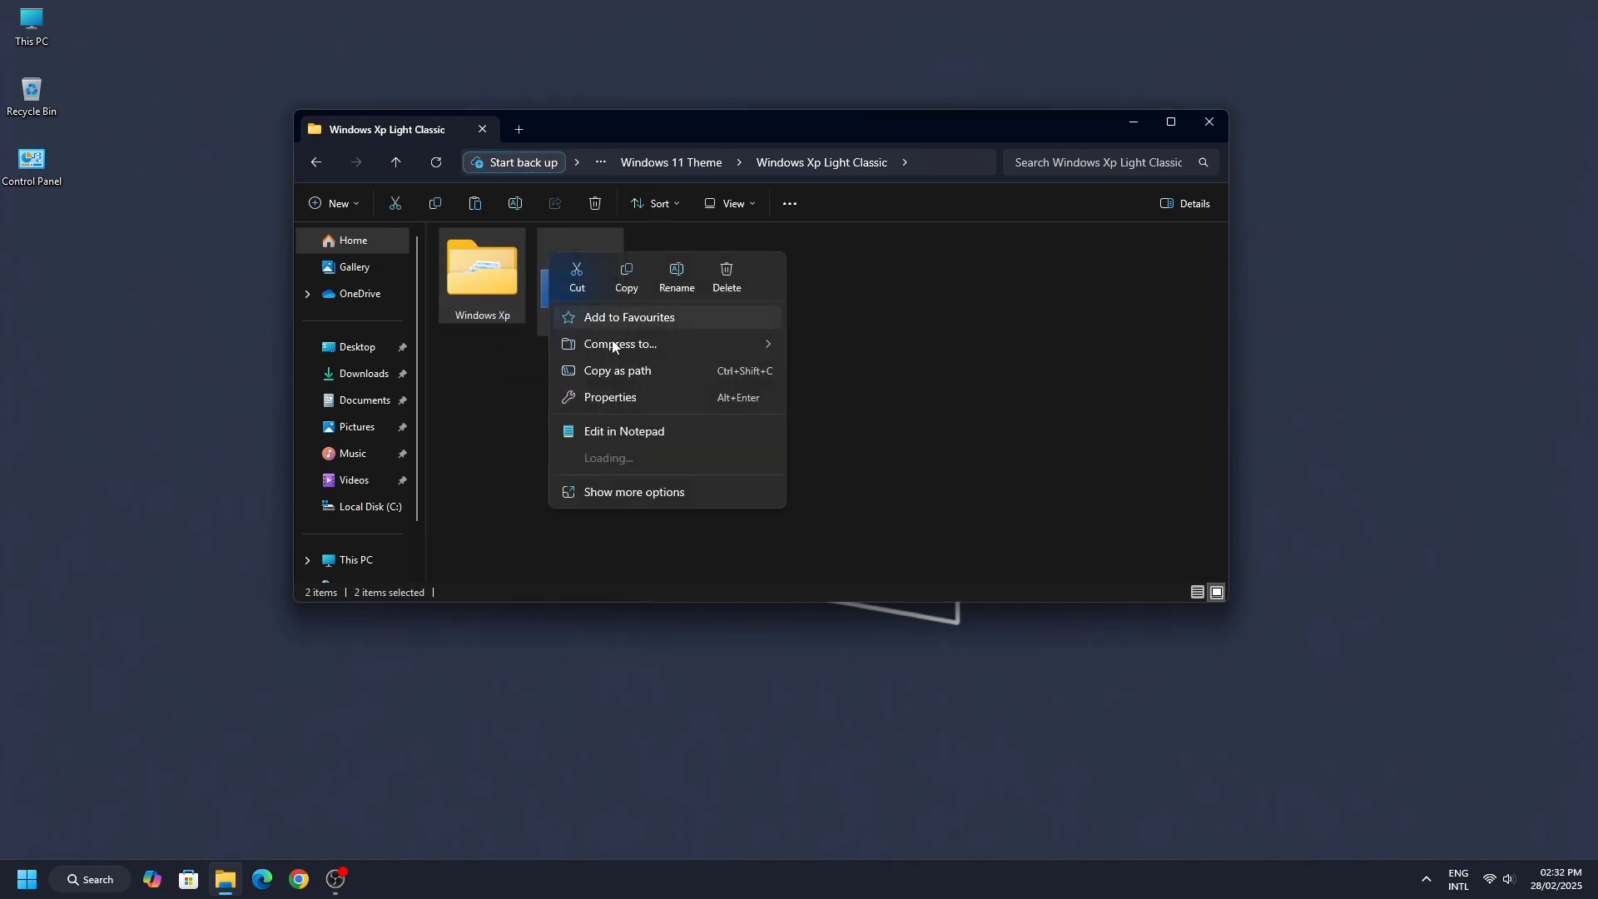
click(626, 277)
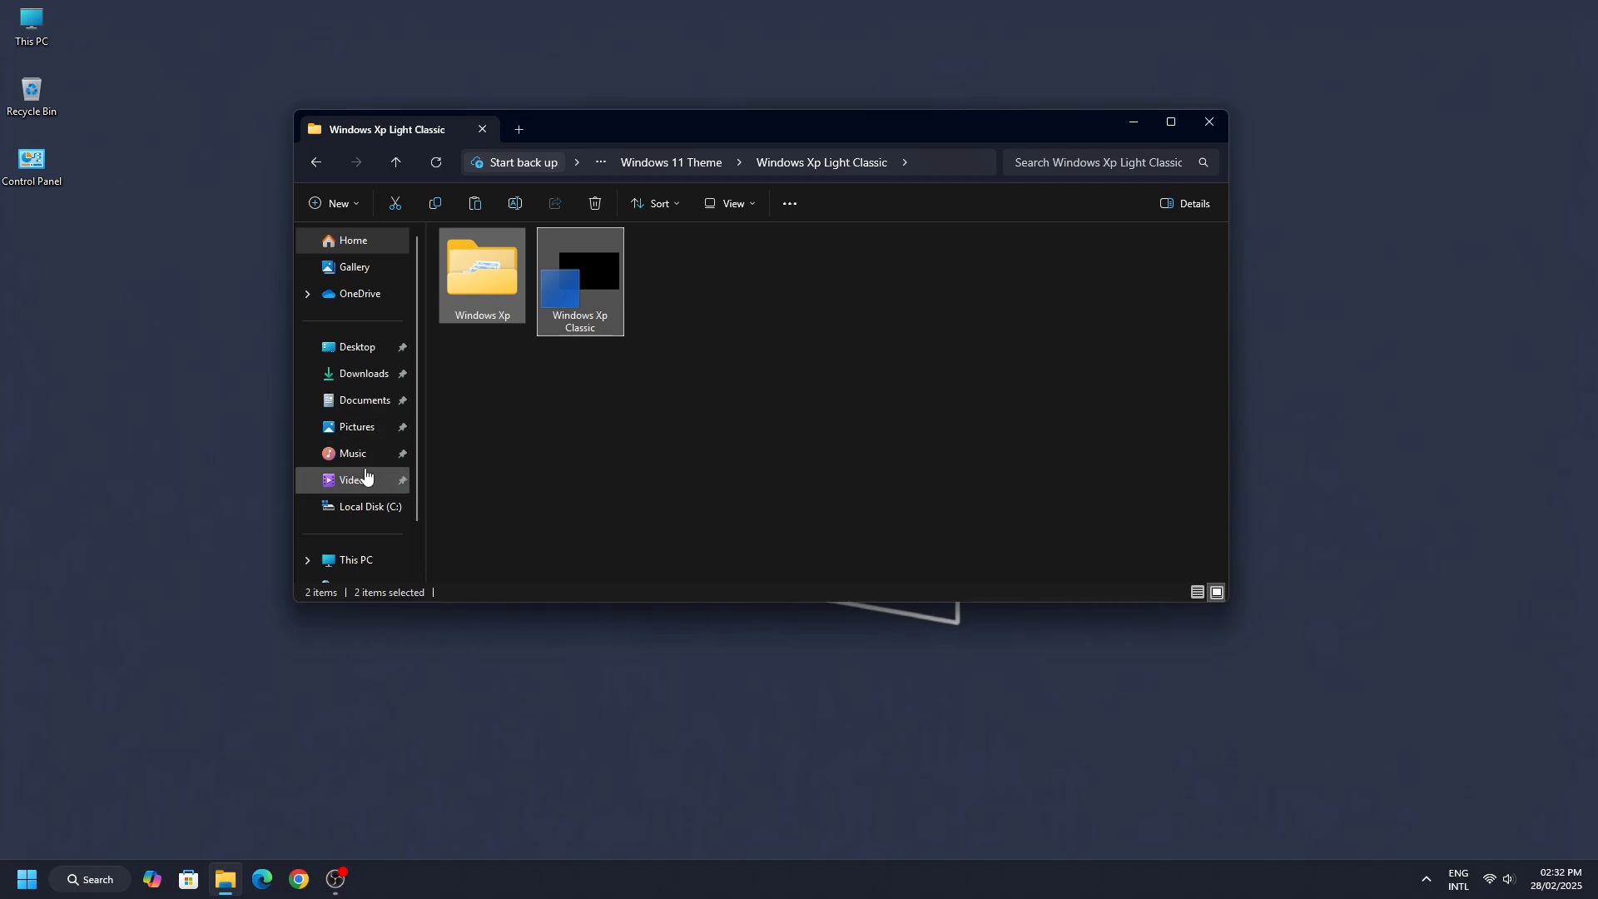
Step: Go to the Windows\Resources\Themes folder on Local Disk (C:)
click(364, 507)
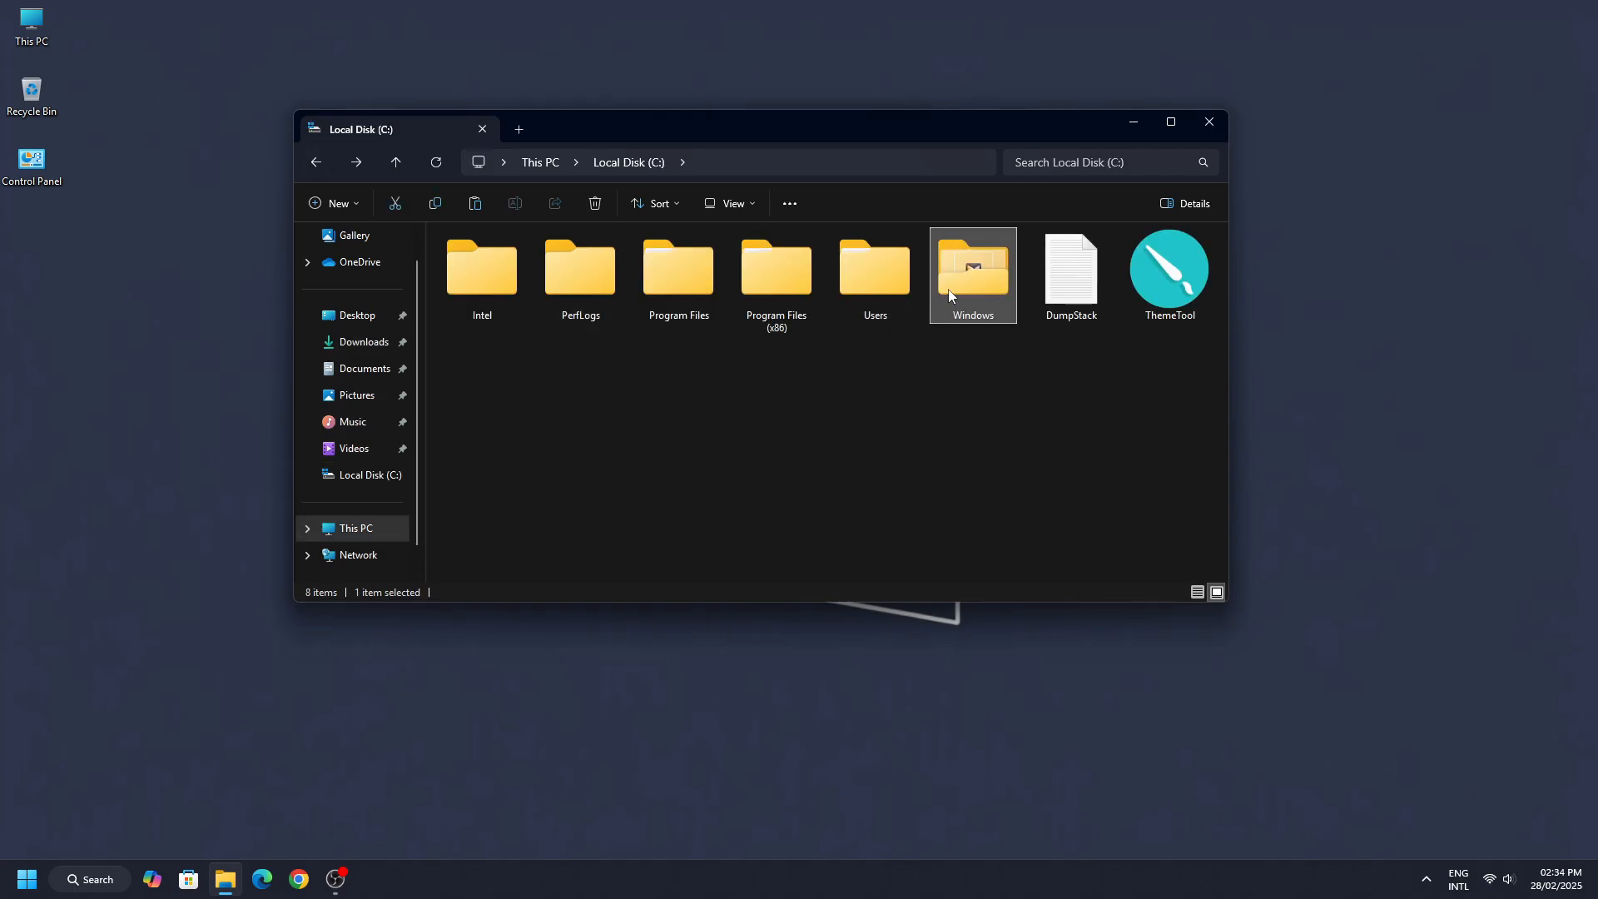
right_click(972, 291)
click(1005, 350)
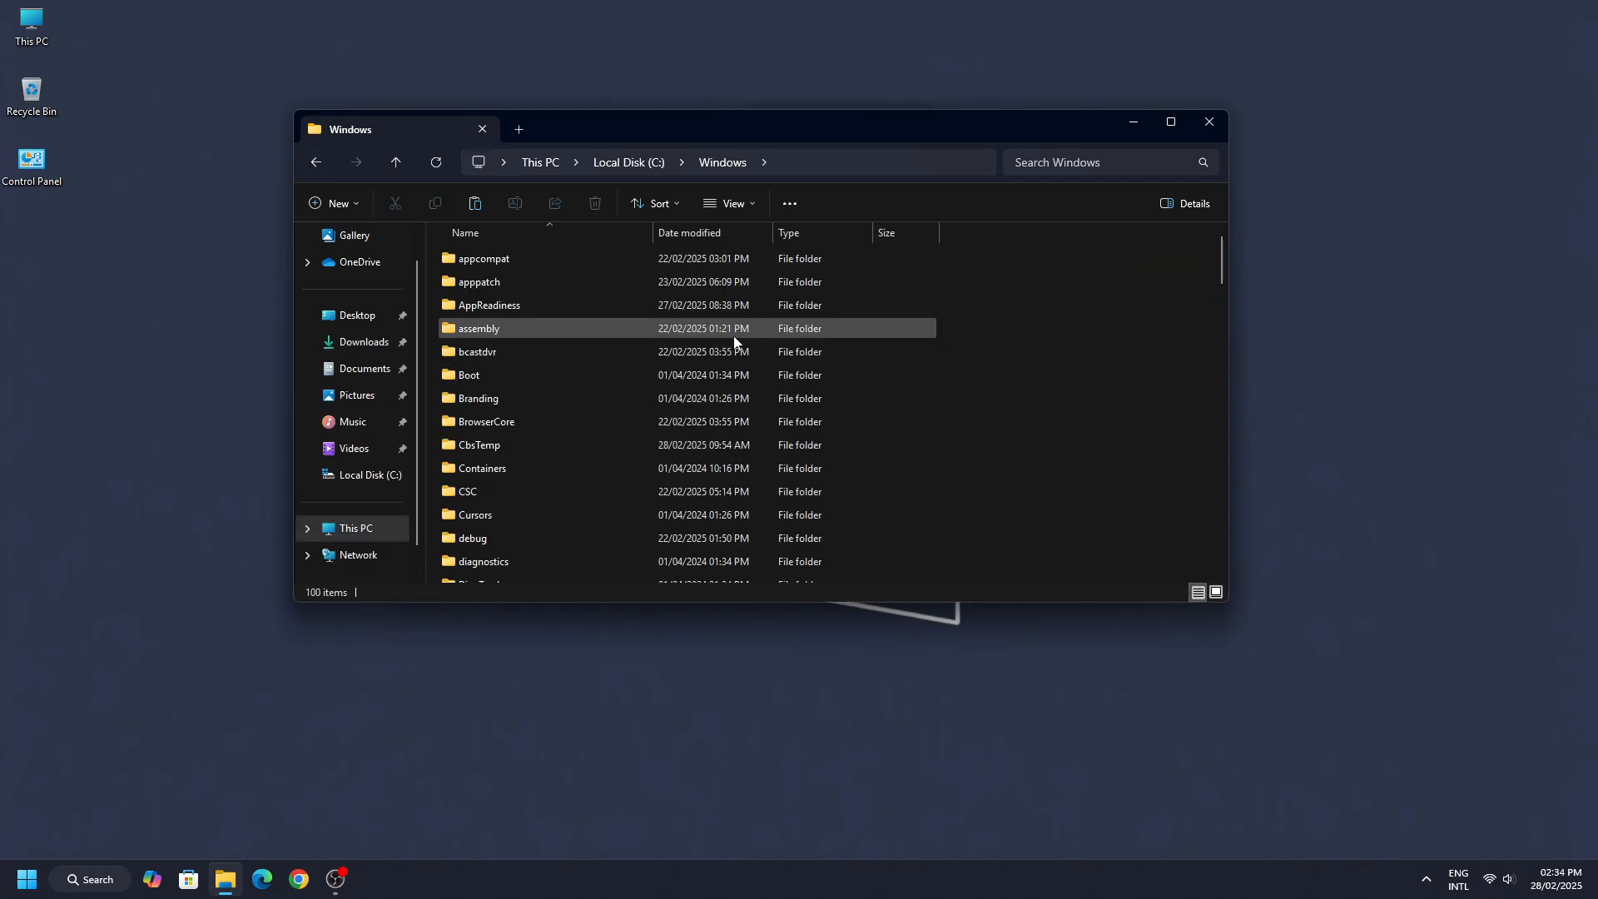
scroll(743, 329, down, 16)
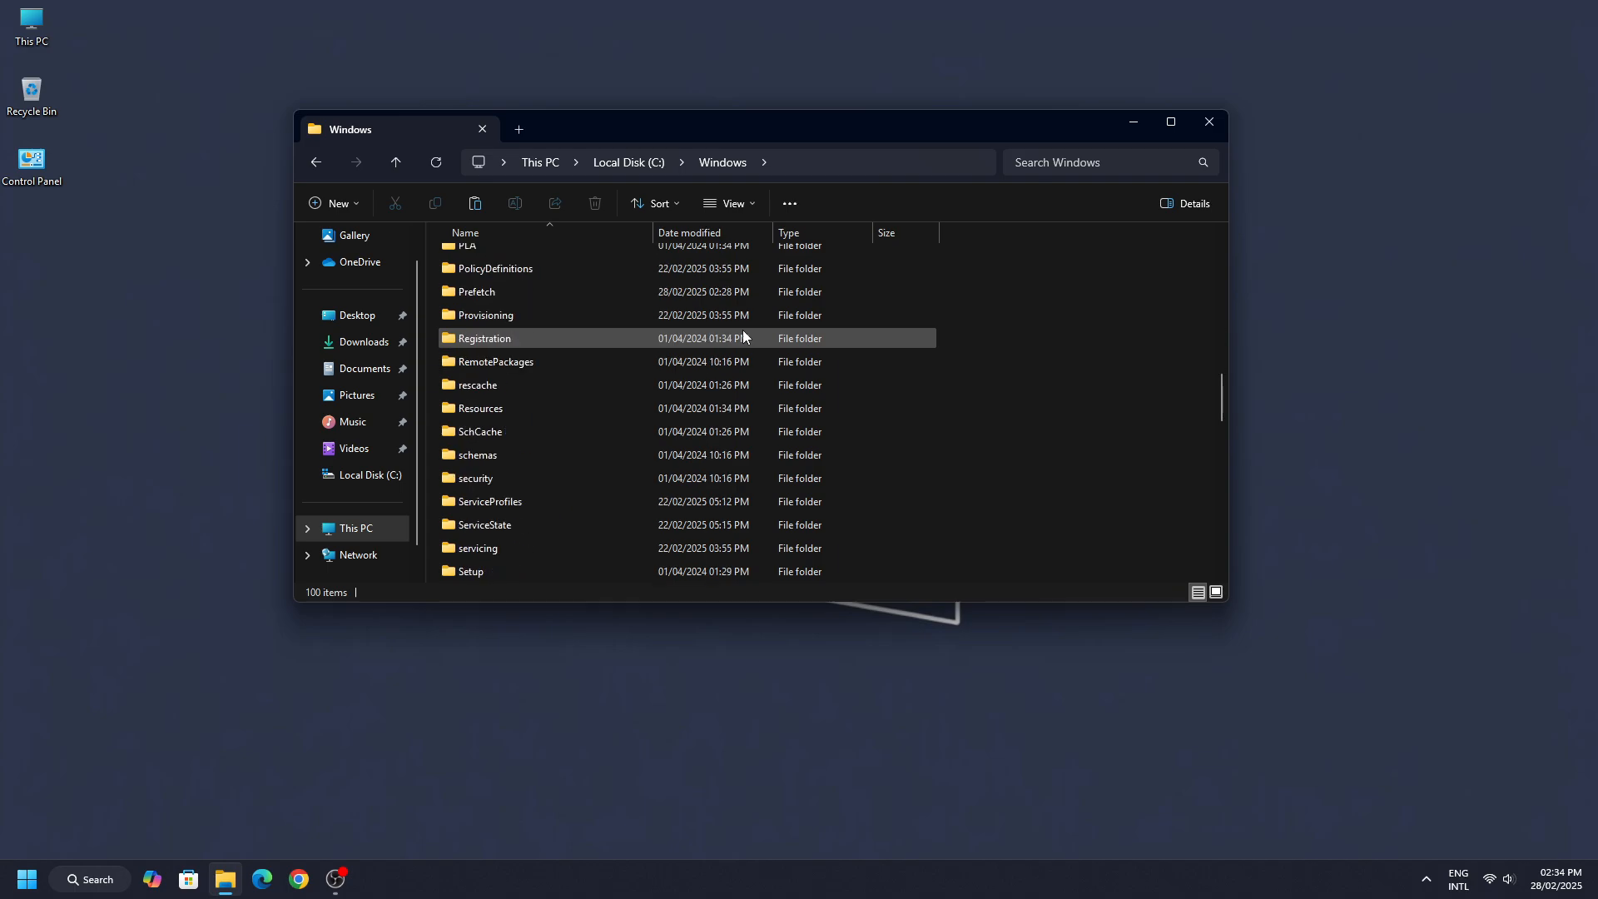
scroll(742, 336, up, 2)
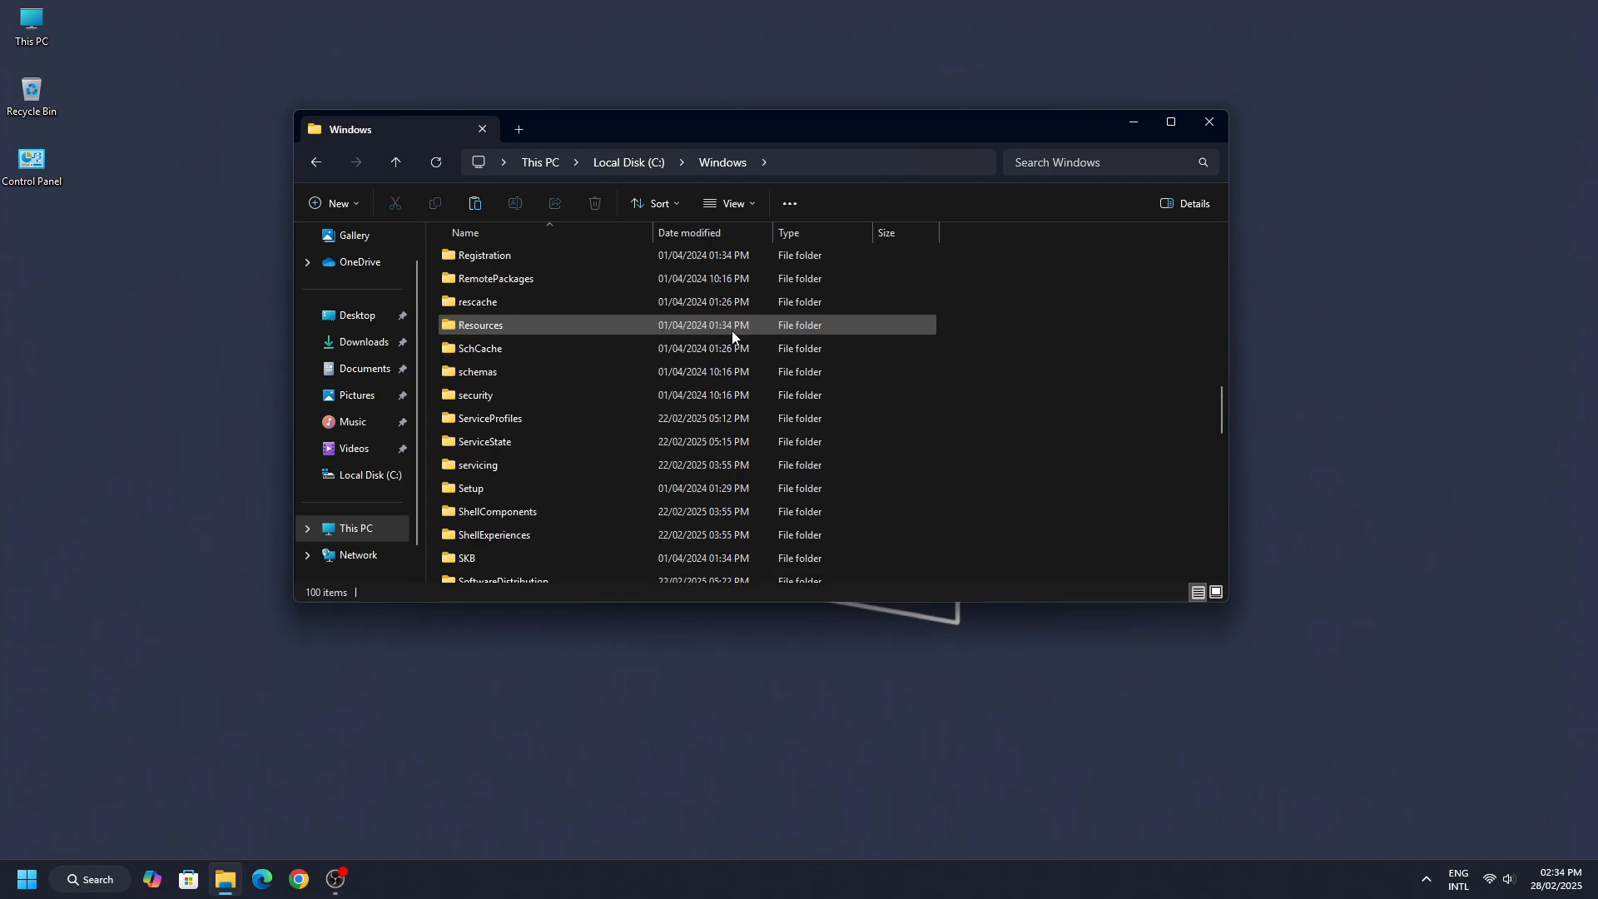
right_click(733, 328)
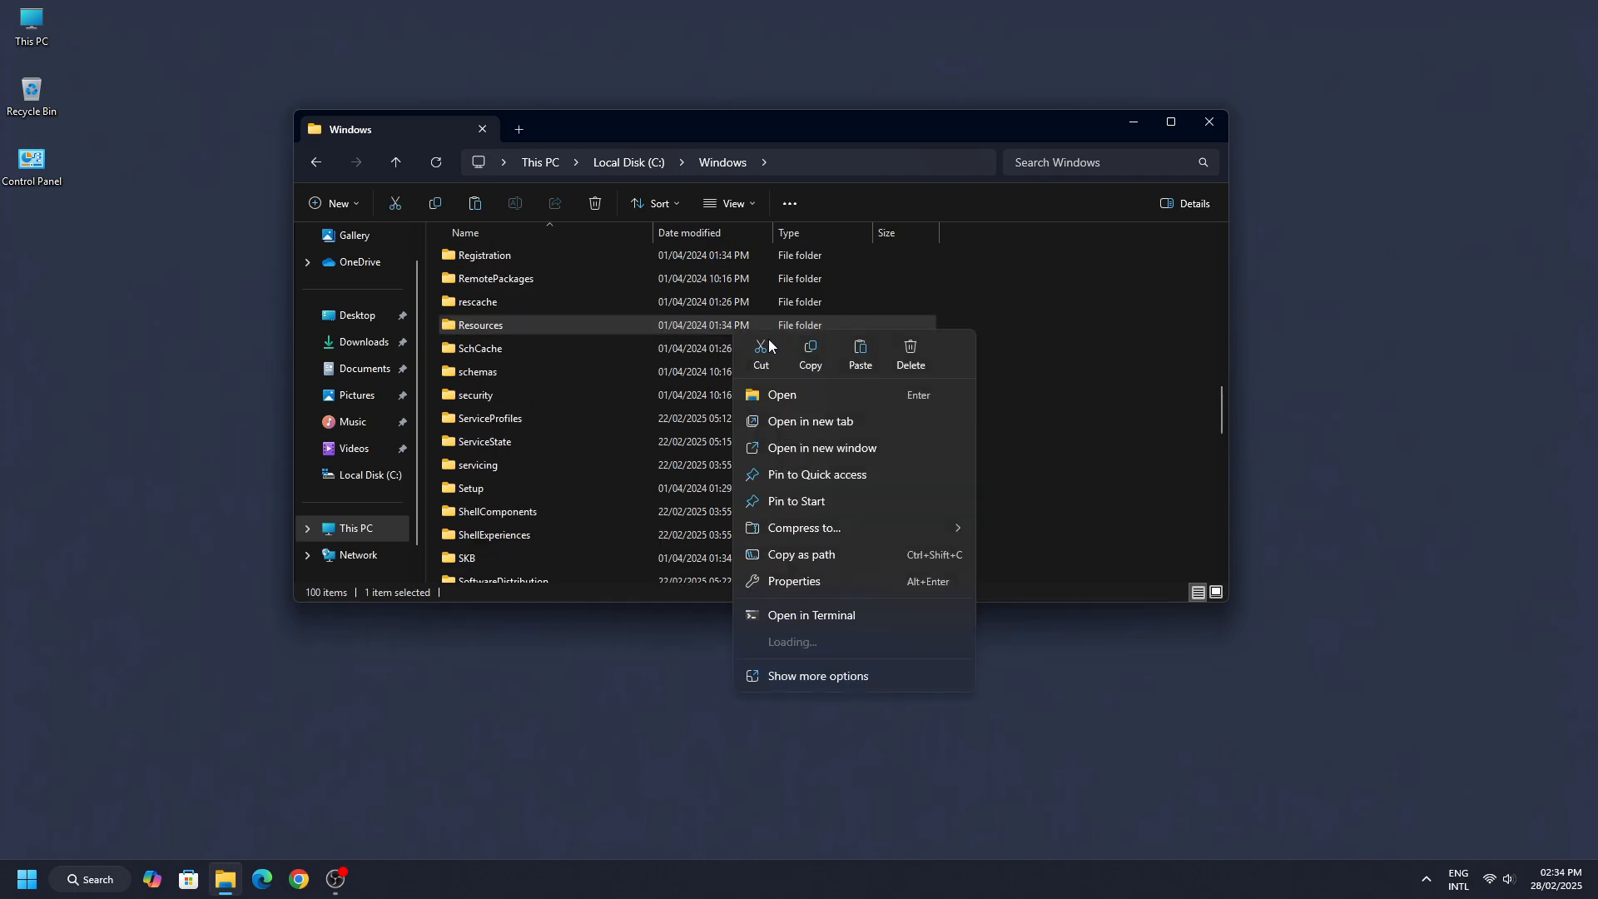
click(808, 396)
right_click(715, 285)
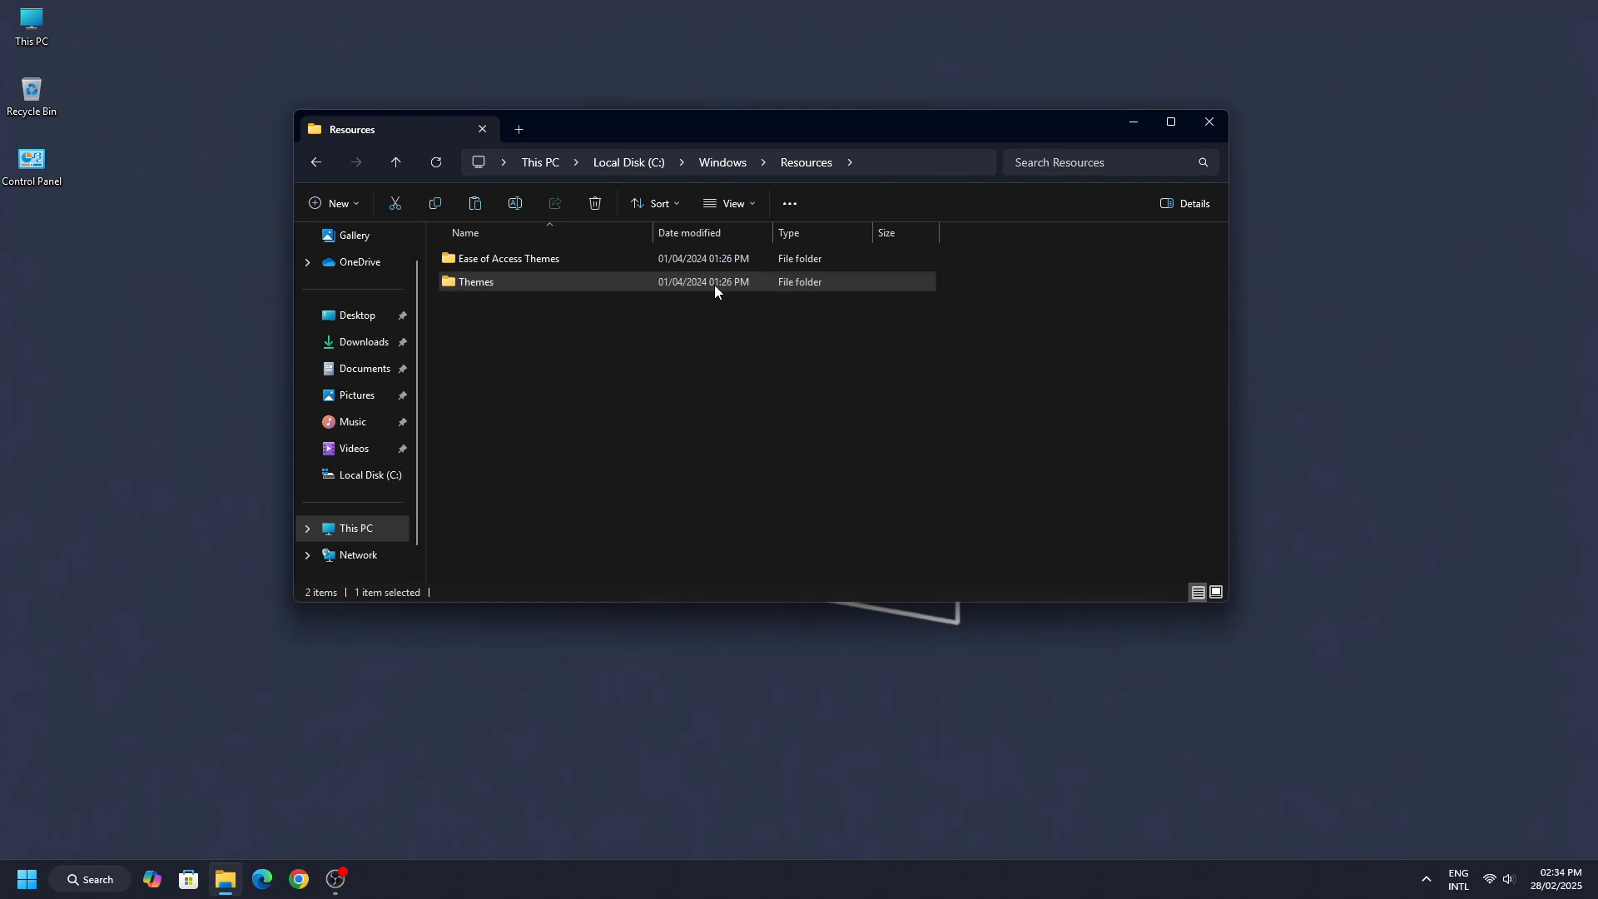
click(758, 350)
Step: Paste the copied light theme items into the Themes folder, granting administrator permission for all current items
right_click(626, 483)
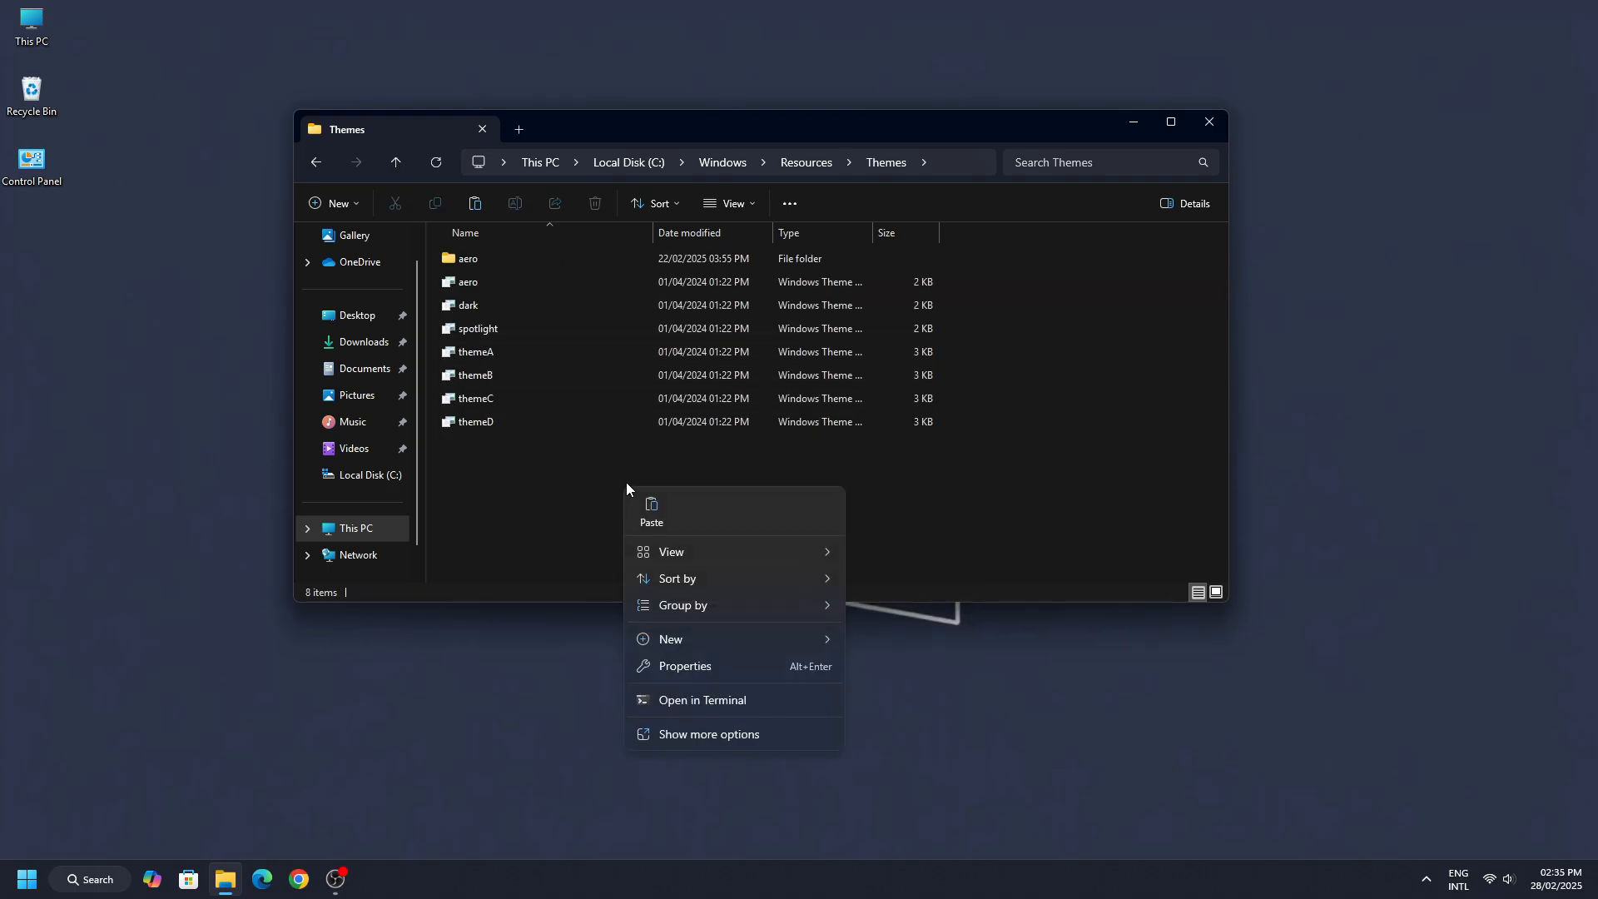
click(661, 516)
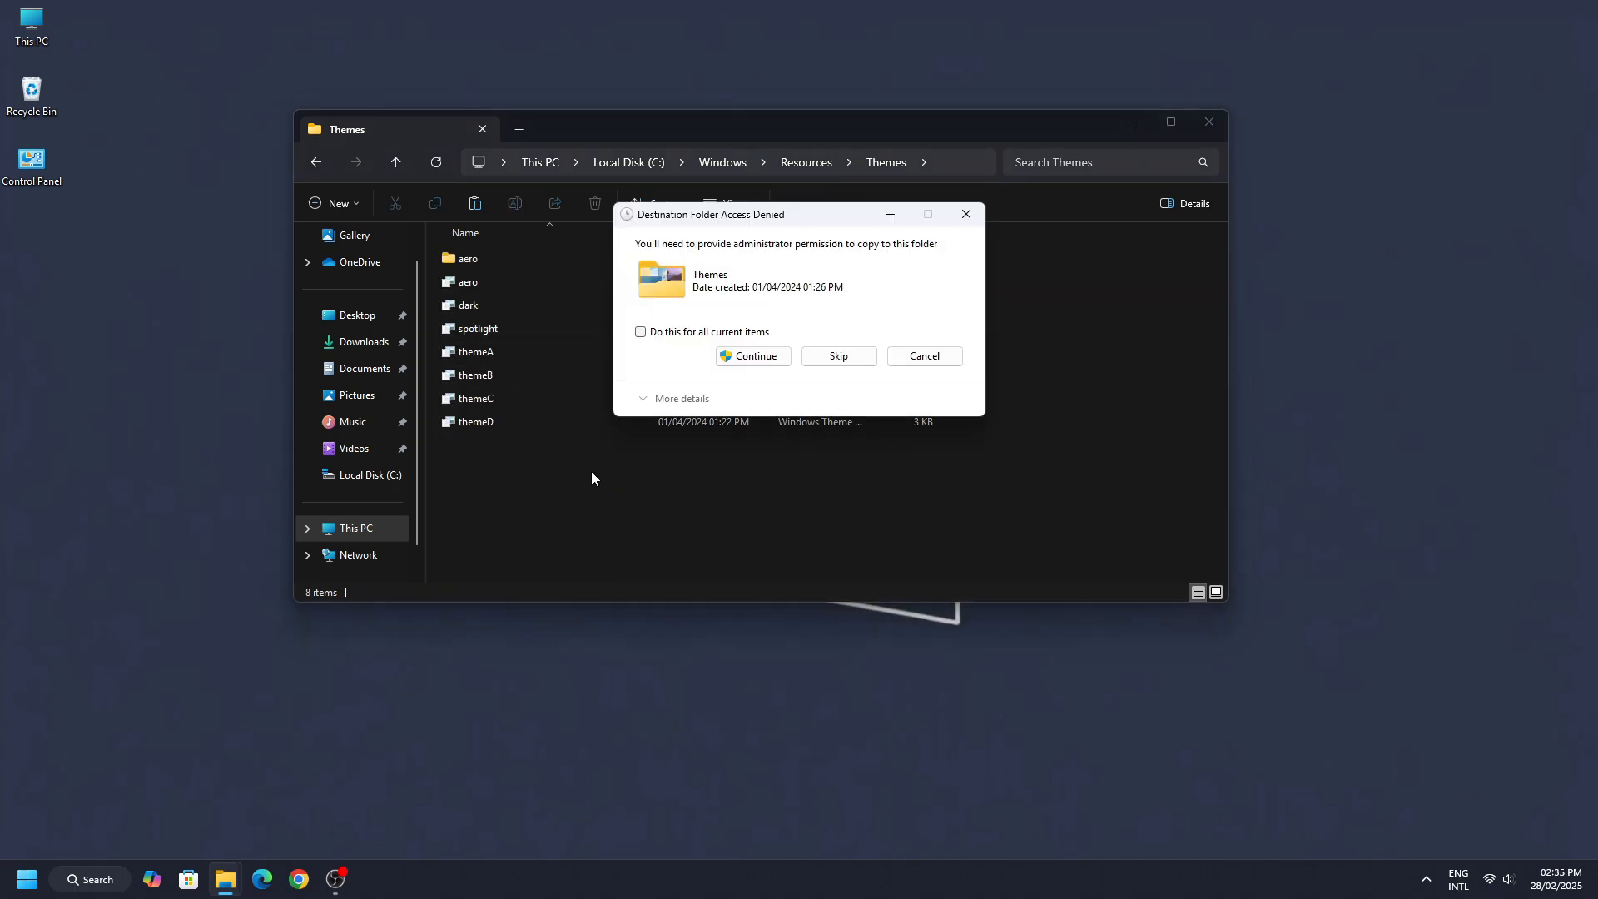
click(640, 332)
click(737, 356)
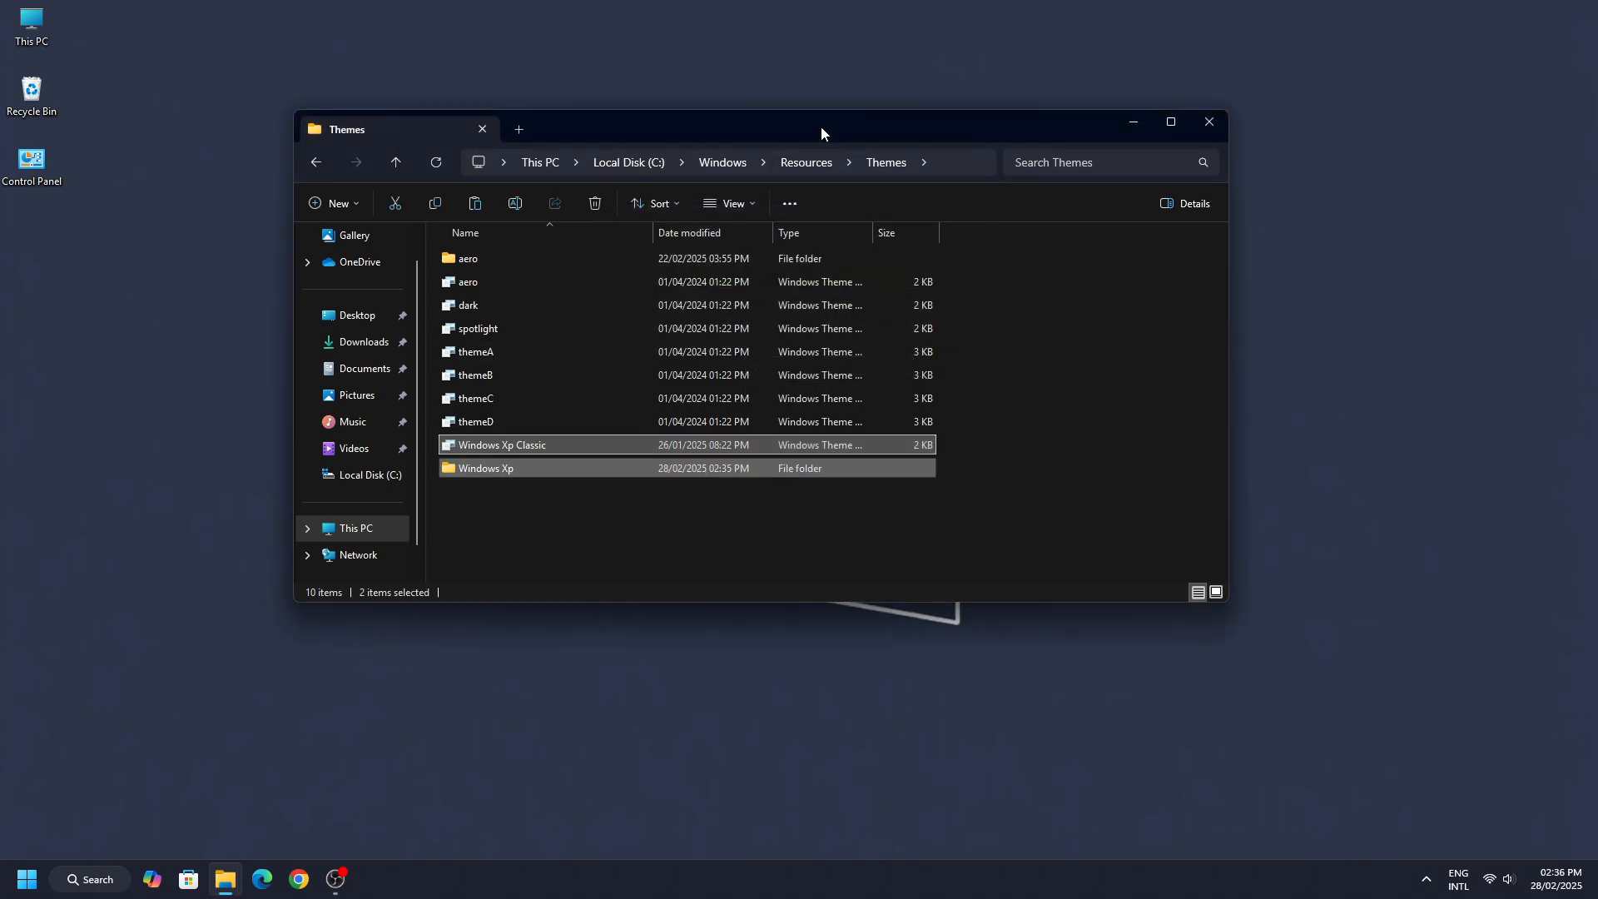
Step: Move the Themes window clear of the desktop icons and open Windows Xp Dark Theme from the Windows XP Final Edition folder's Windows 11 Theme
drag(820, 126, 894, 362)
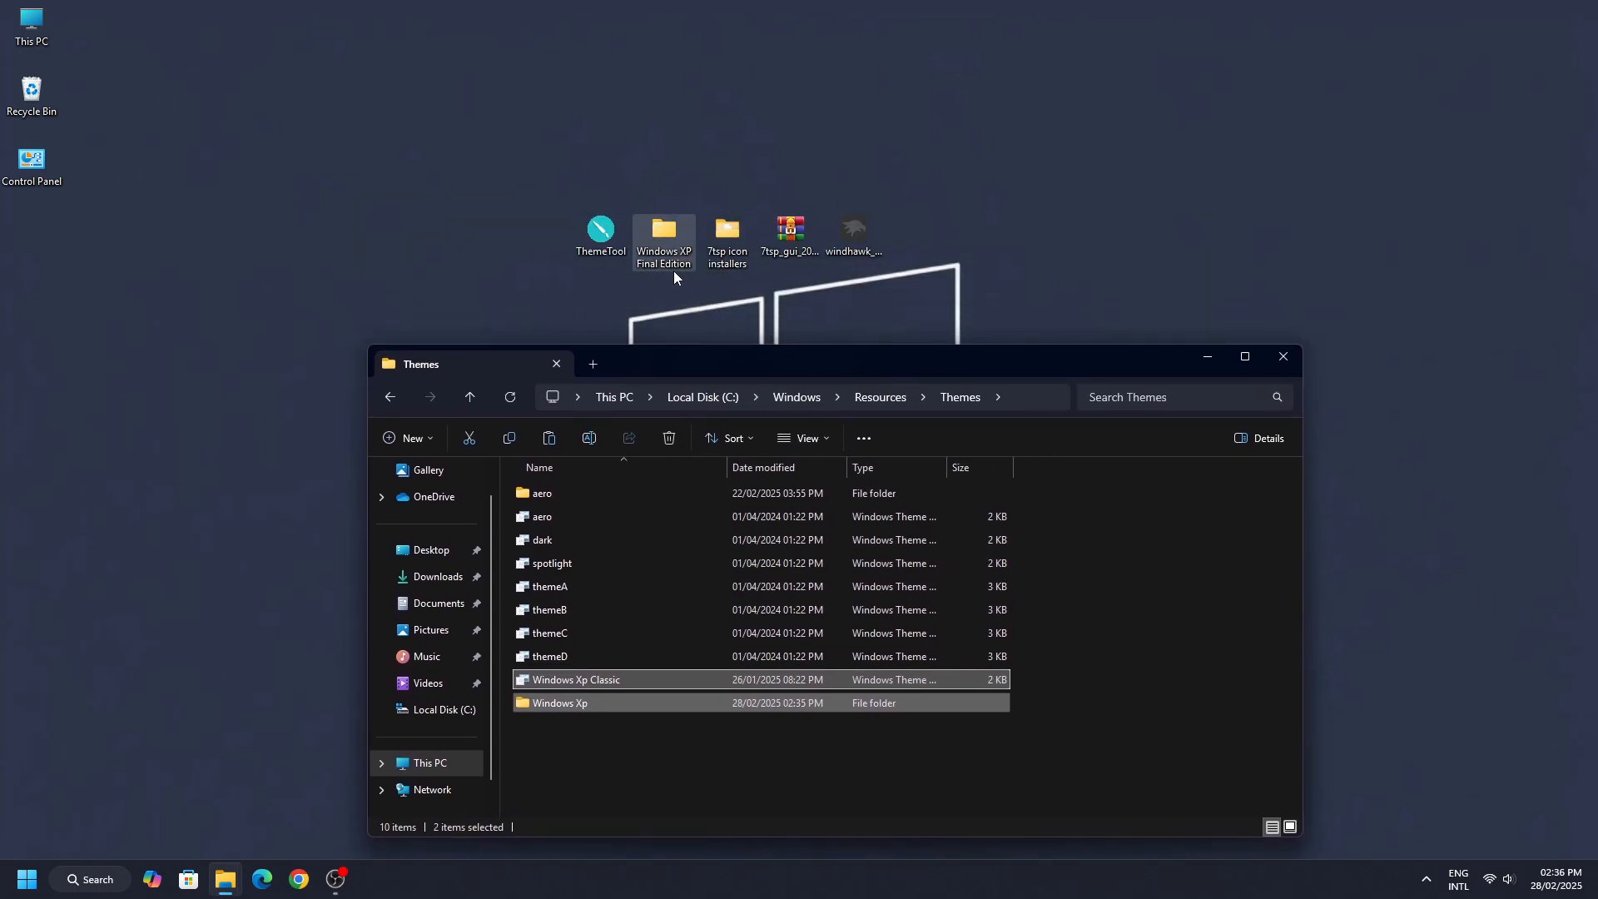
click(658, 257)
right_click(657, 256)
click(712, 317)
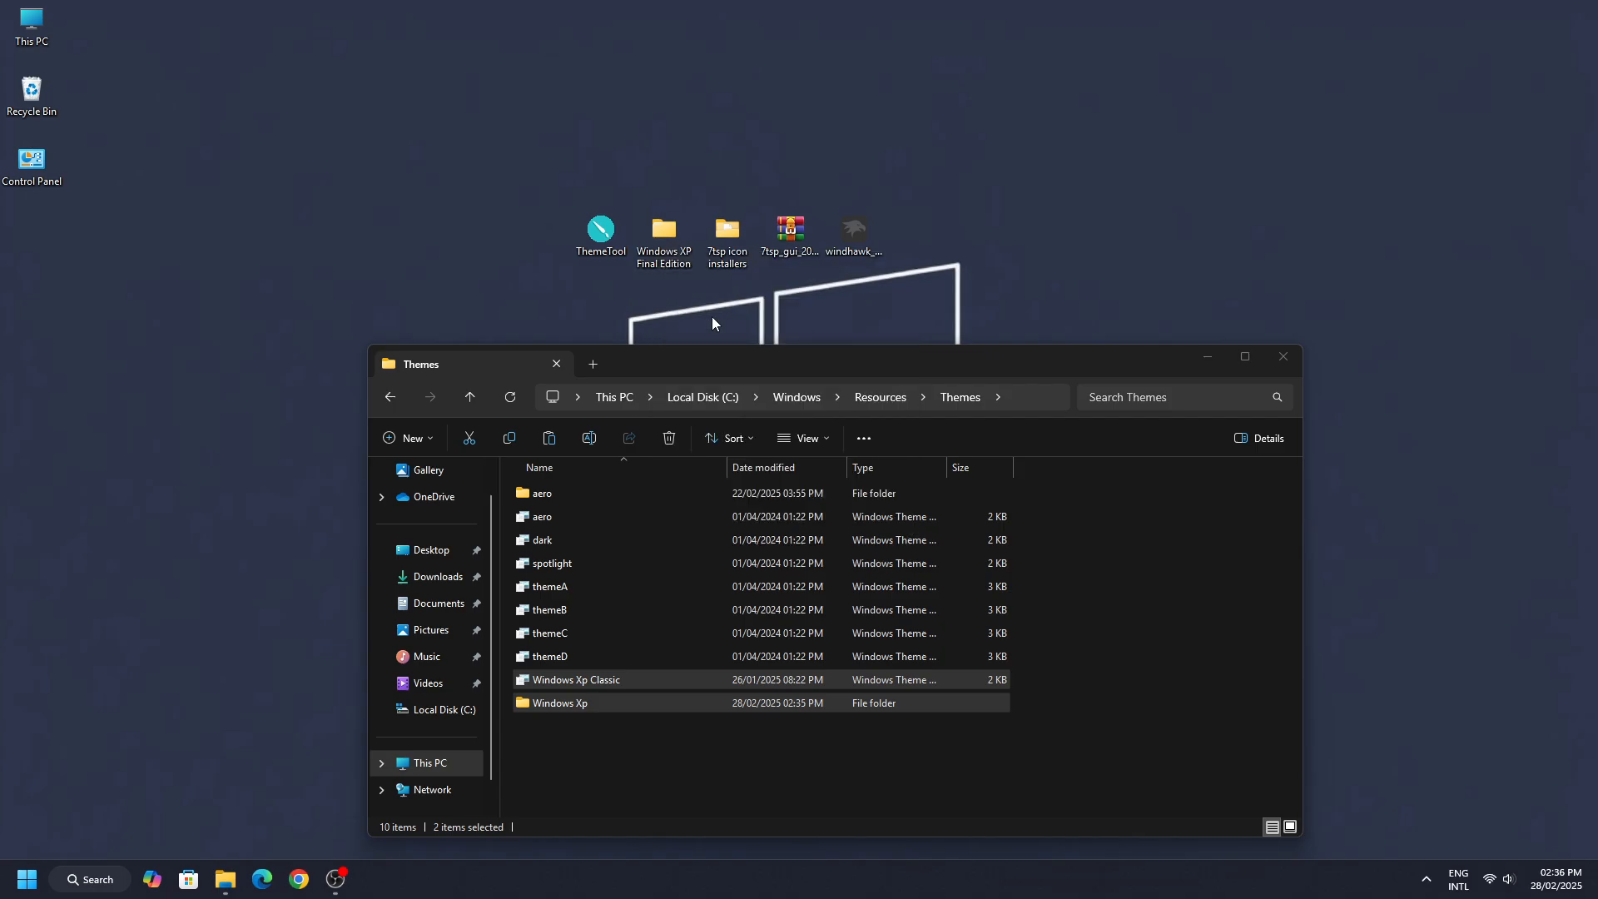
right_click(700, 176)
click(770, 240)
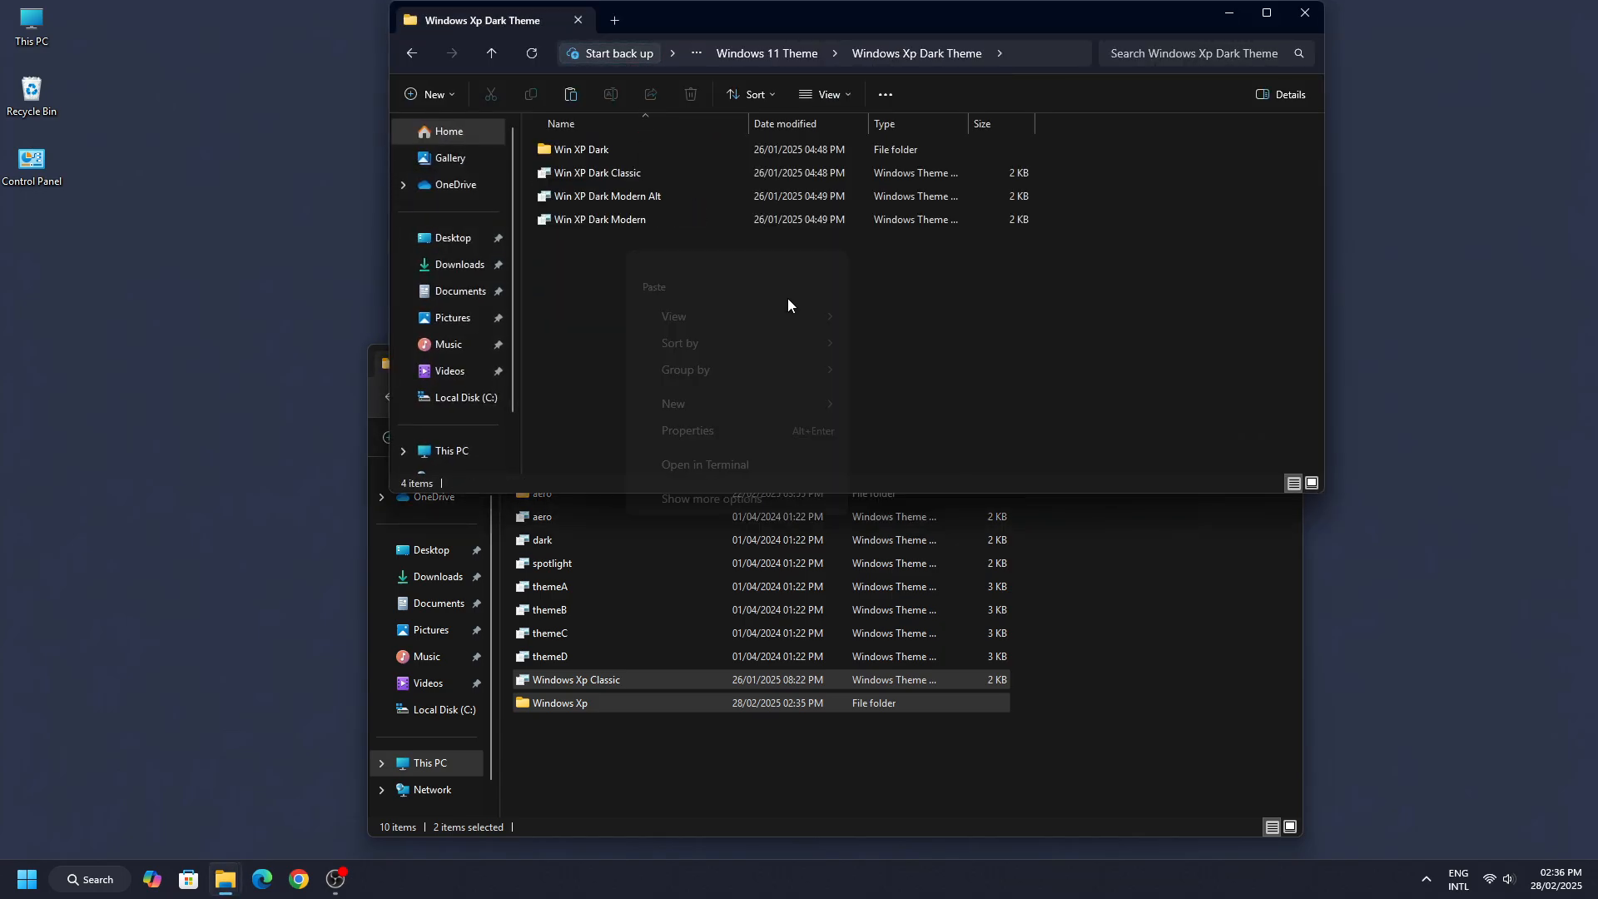
Step: Show the dark theme folder as large icons and copy the Win XP Dark folder with its three theme files
mouse_move(721, 320)
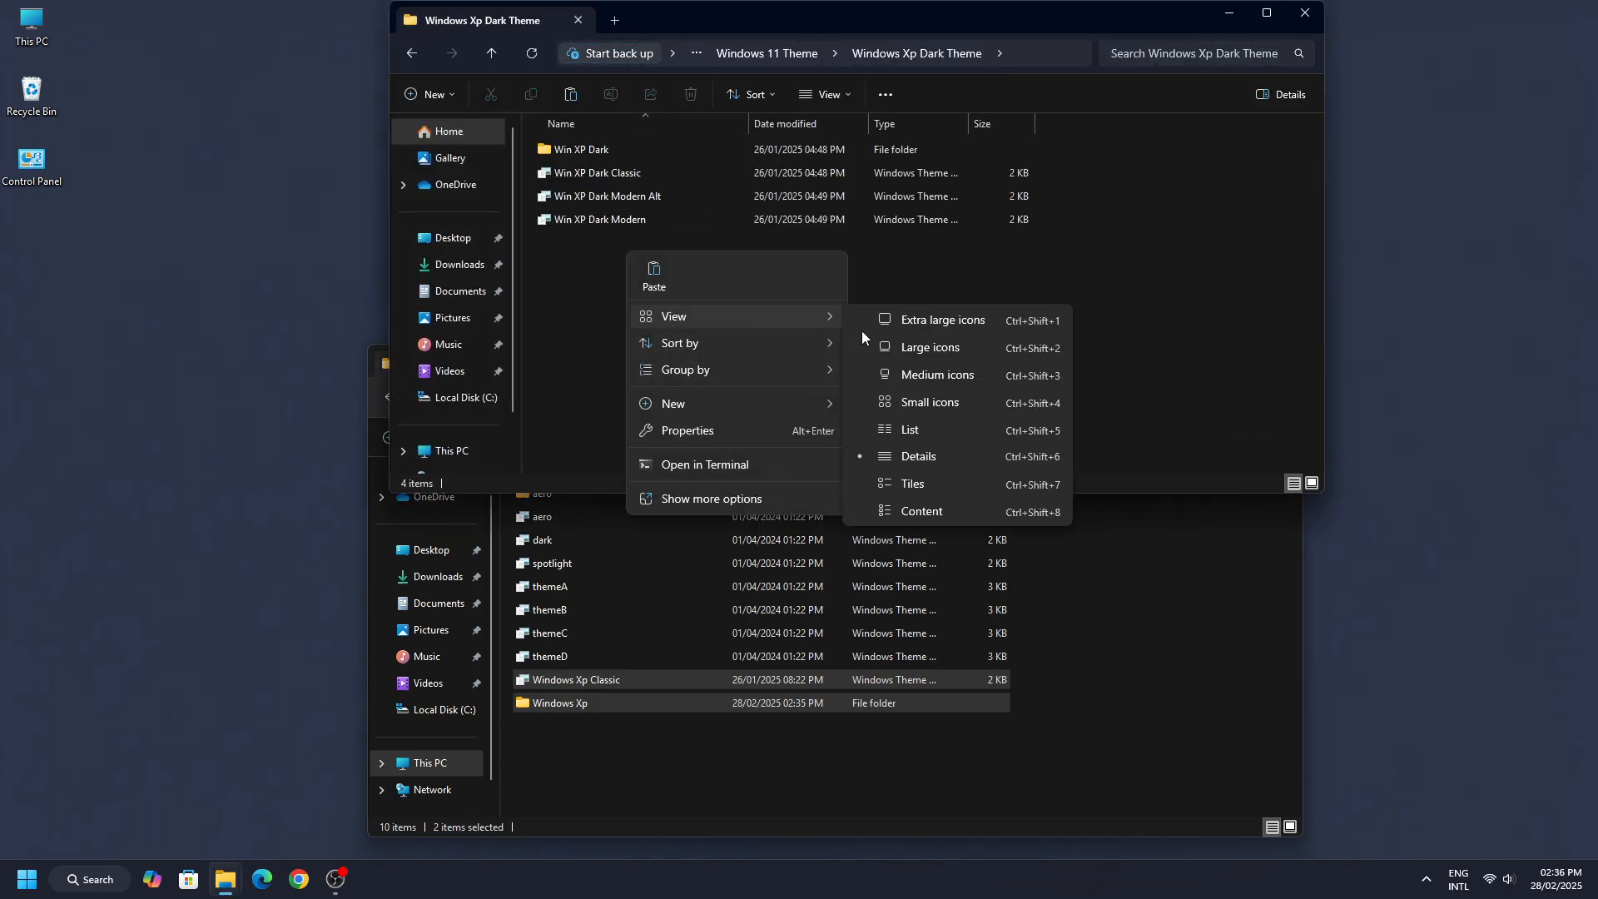
click(878, 344)
drag(583, 251, 854, 168)
right_click(854, 168)
click(931, 202)
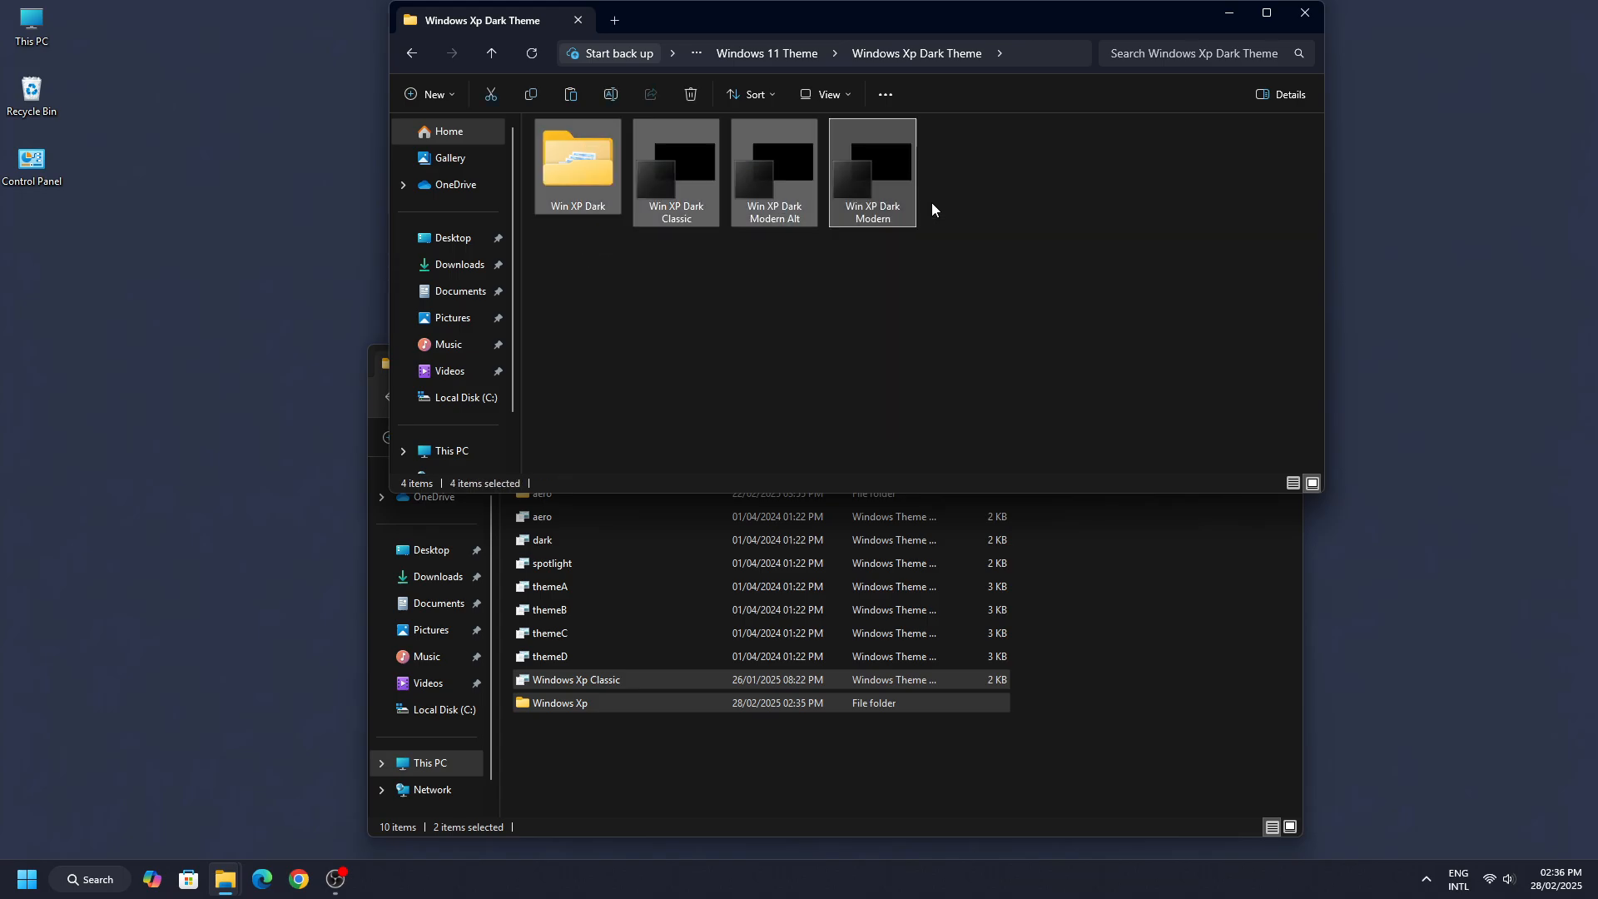
Step: Close the source folder, paste the dark theme items into Themes with administrator permission for all, and close the Themes window
click(1305, 14)
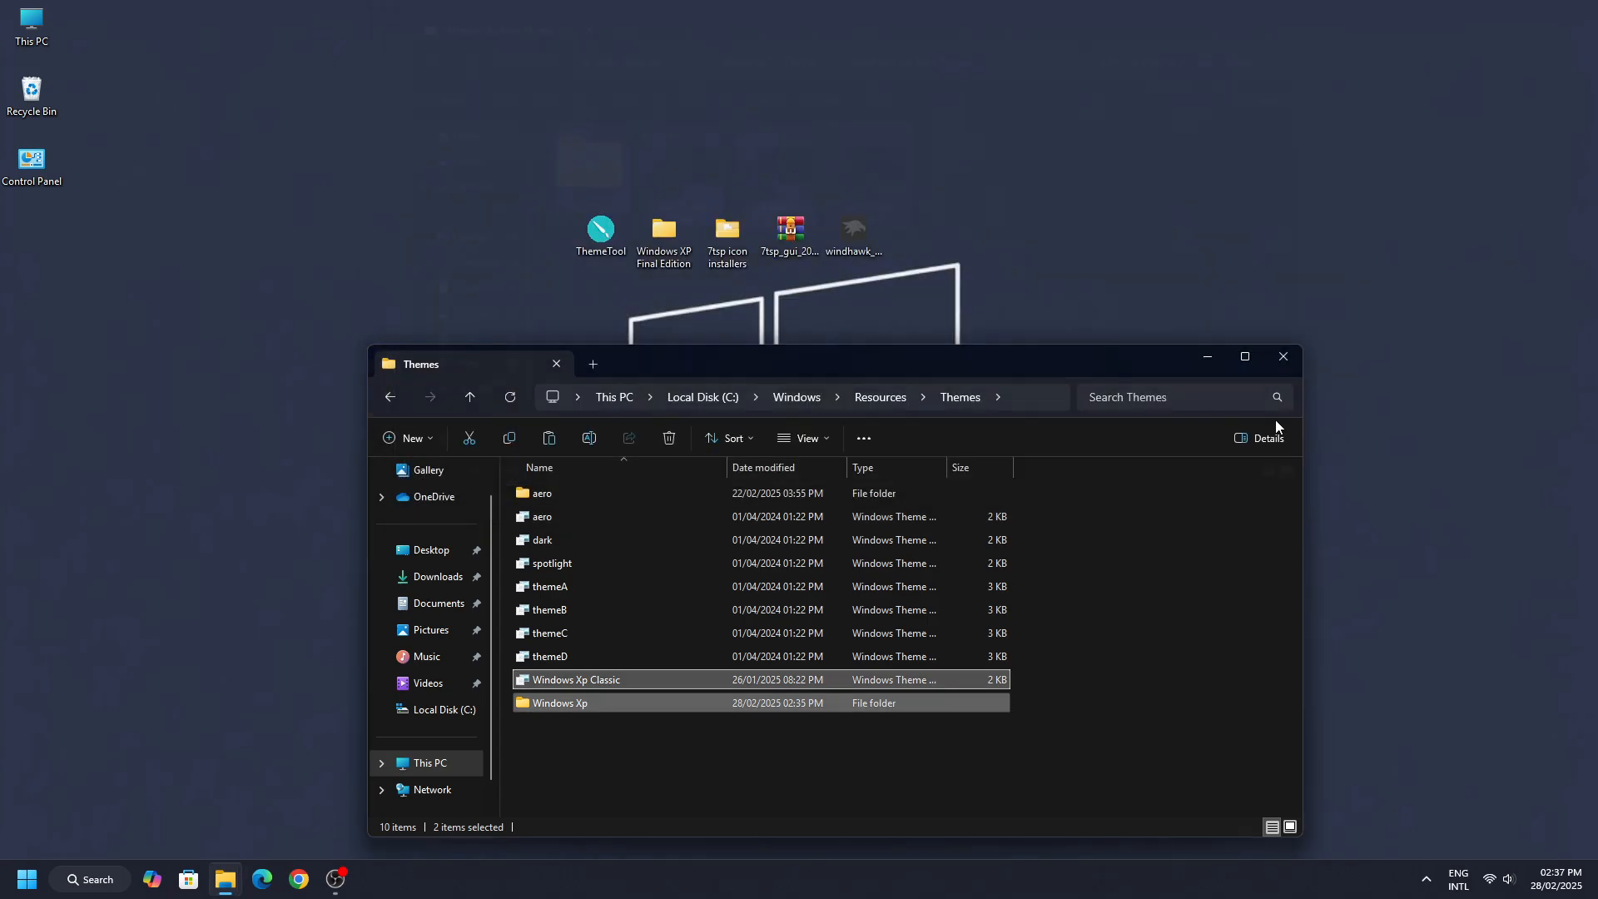
right_click(1141, 614)
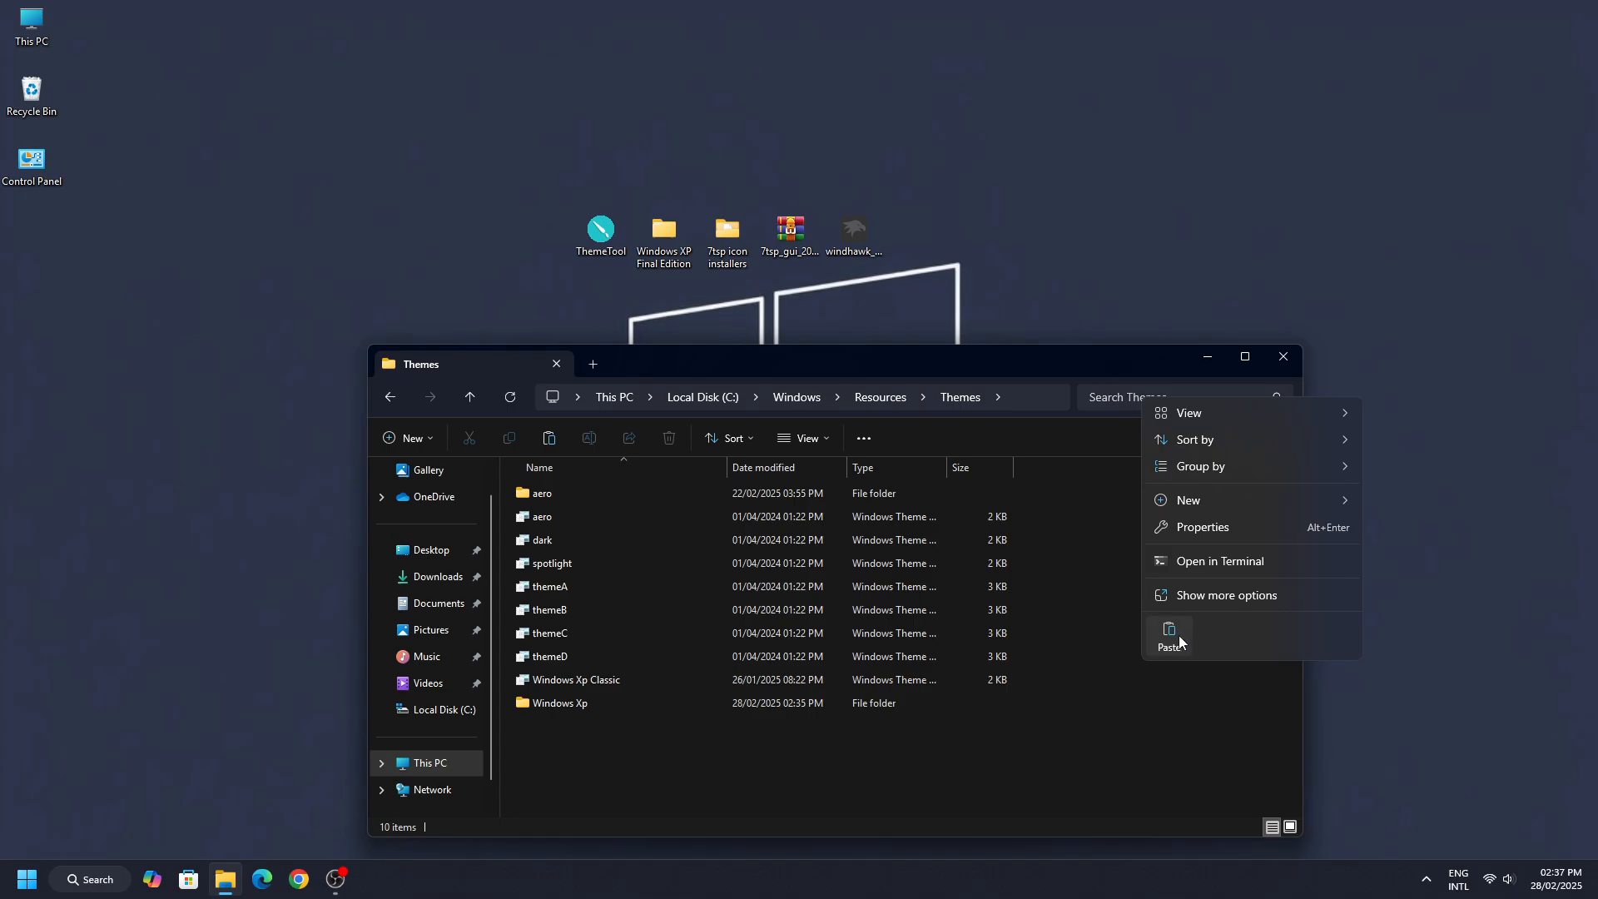
click(1170, 634)
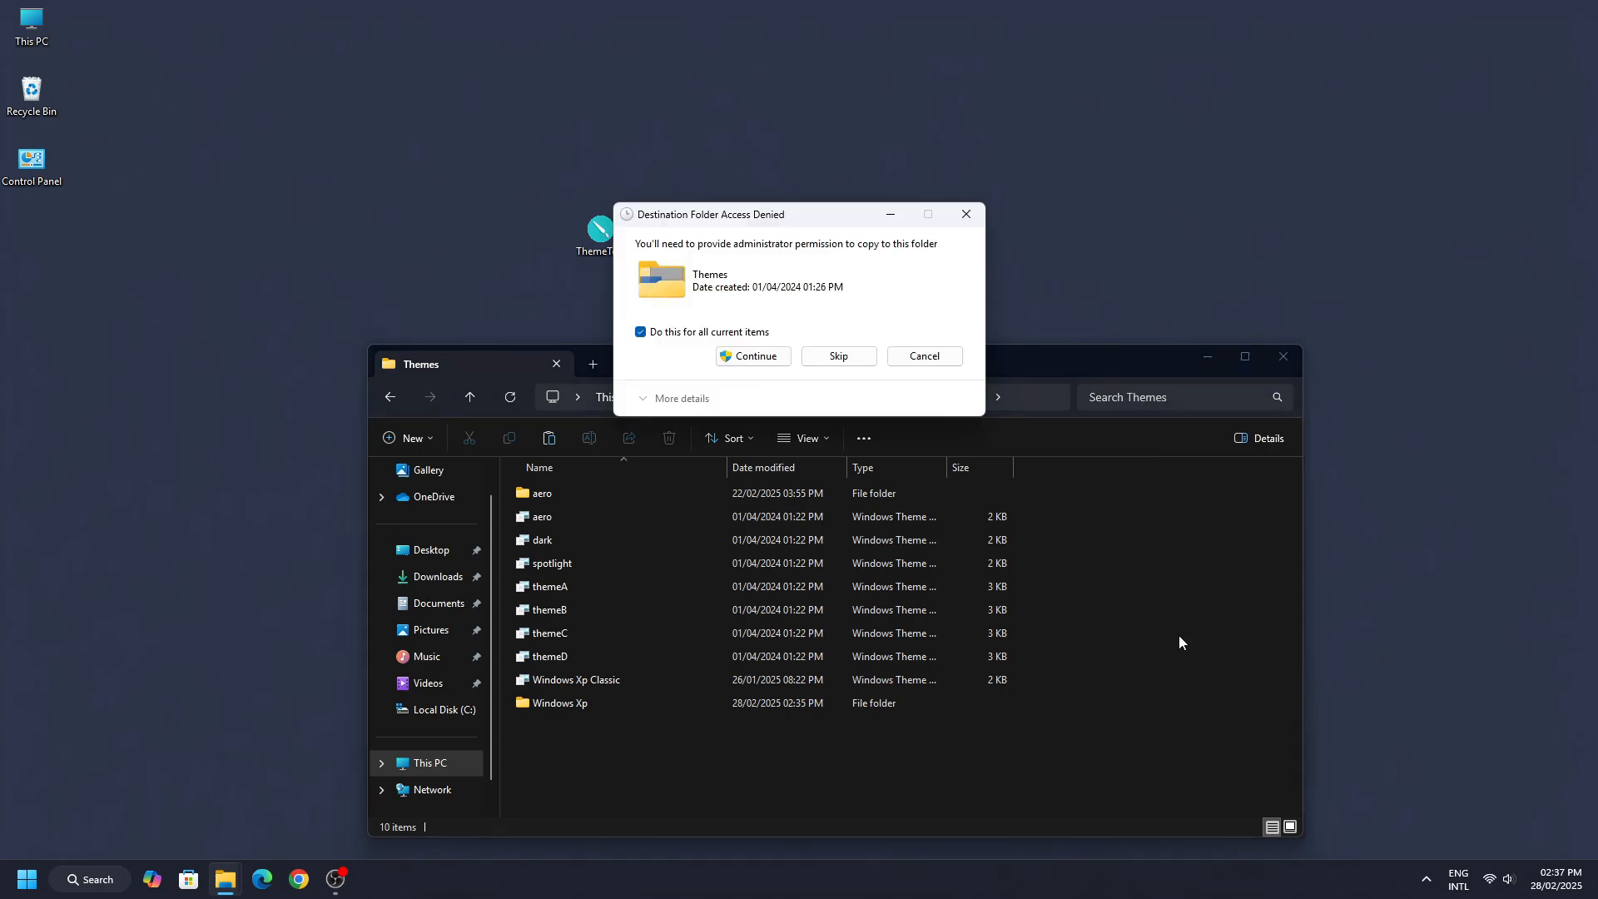
click(746, 356)
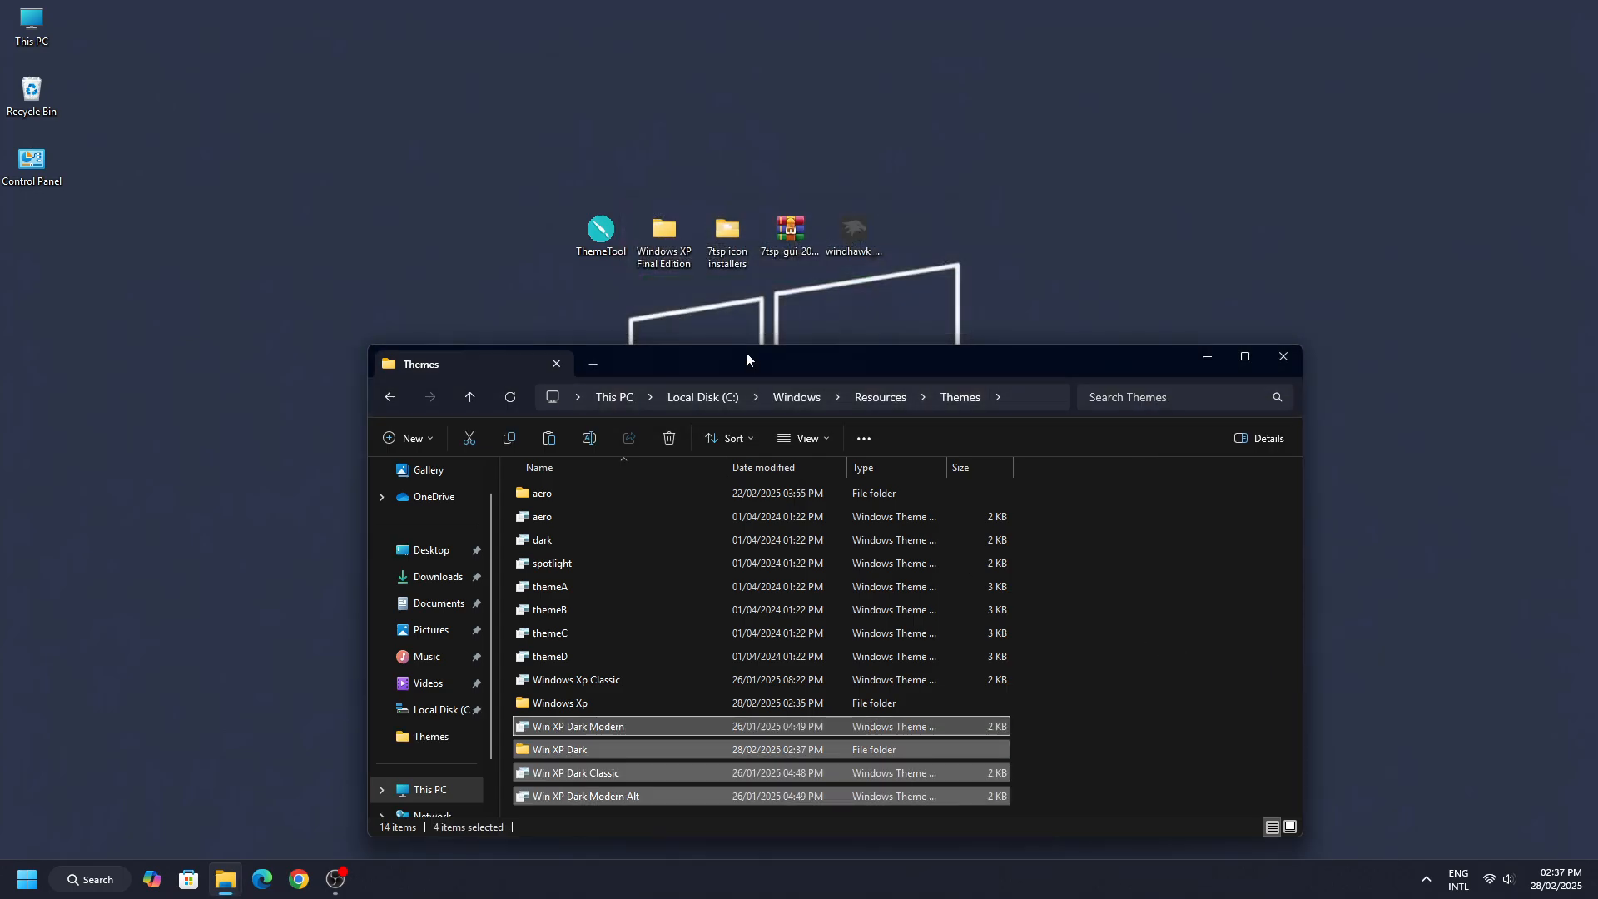
click(1284, 357)
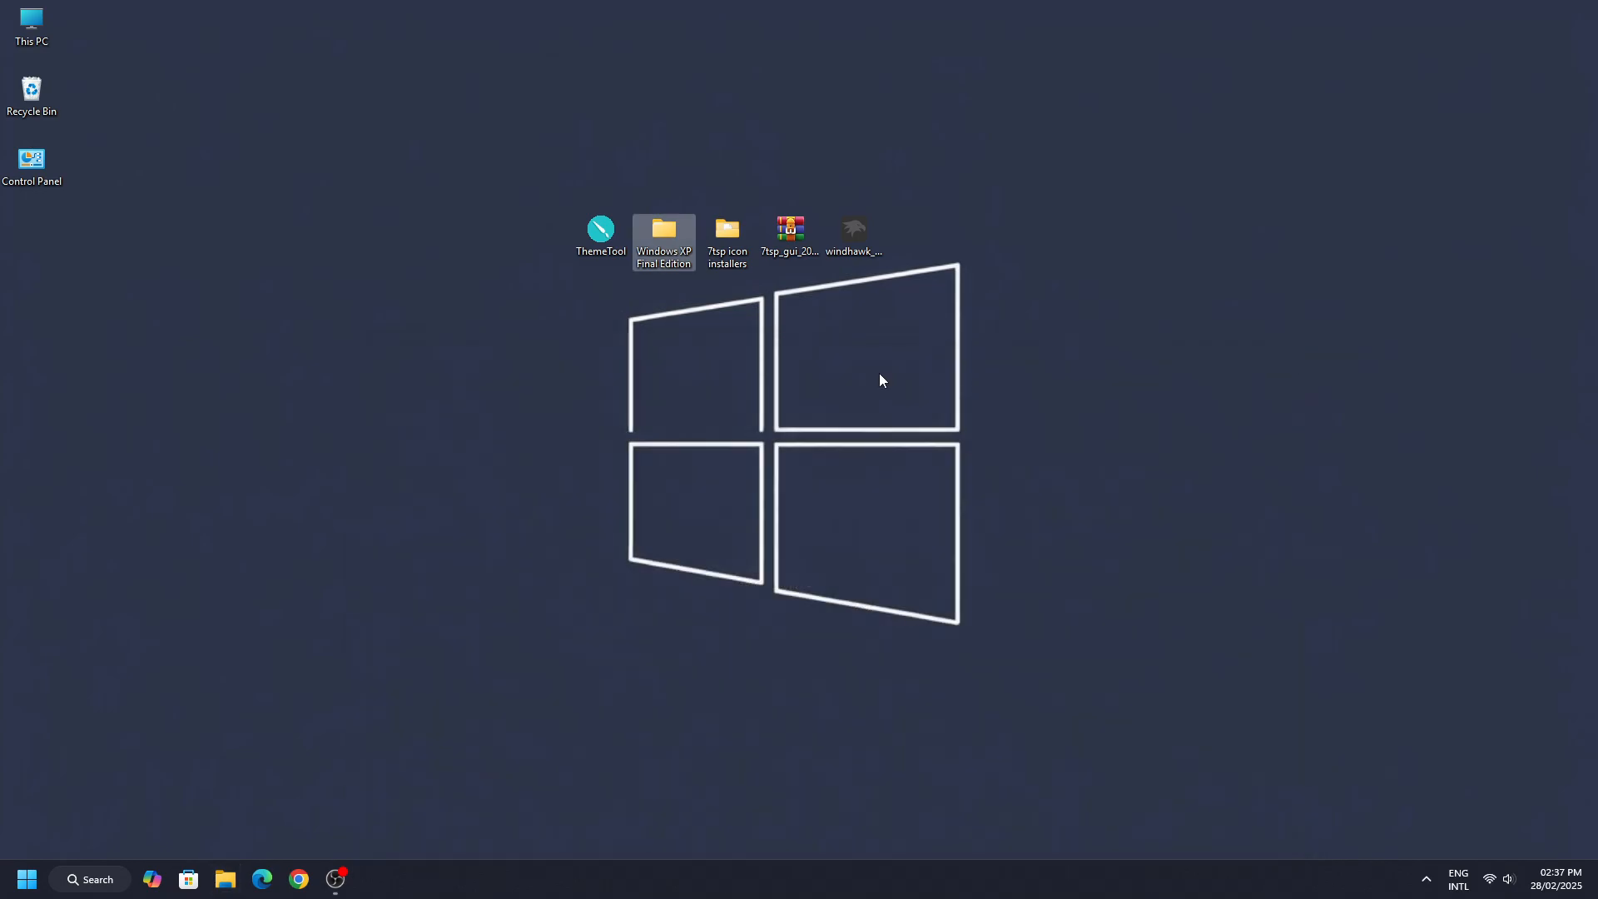
Step: Open Local Disk (C:) from This PC and move its window higher on the desktop
right_click(37, 32)
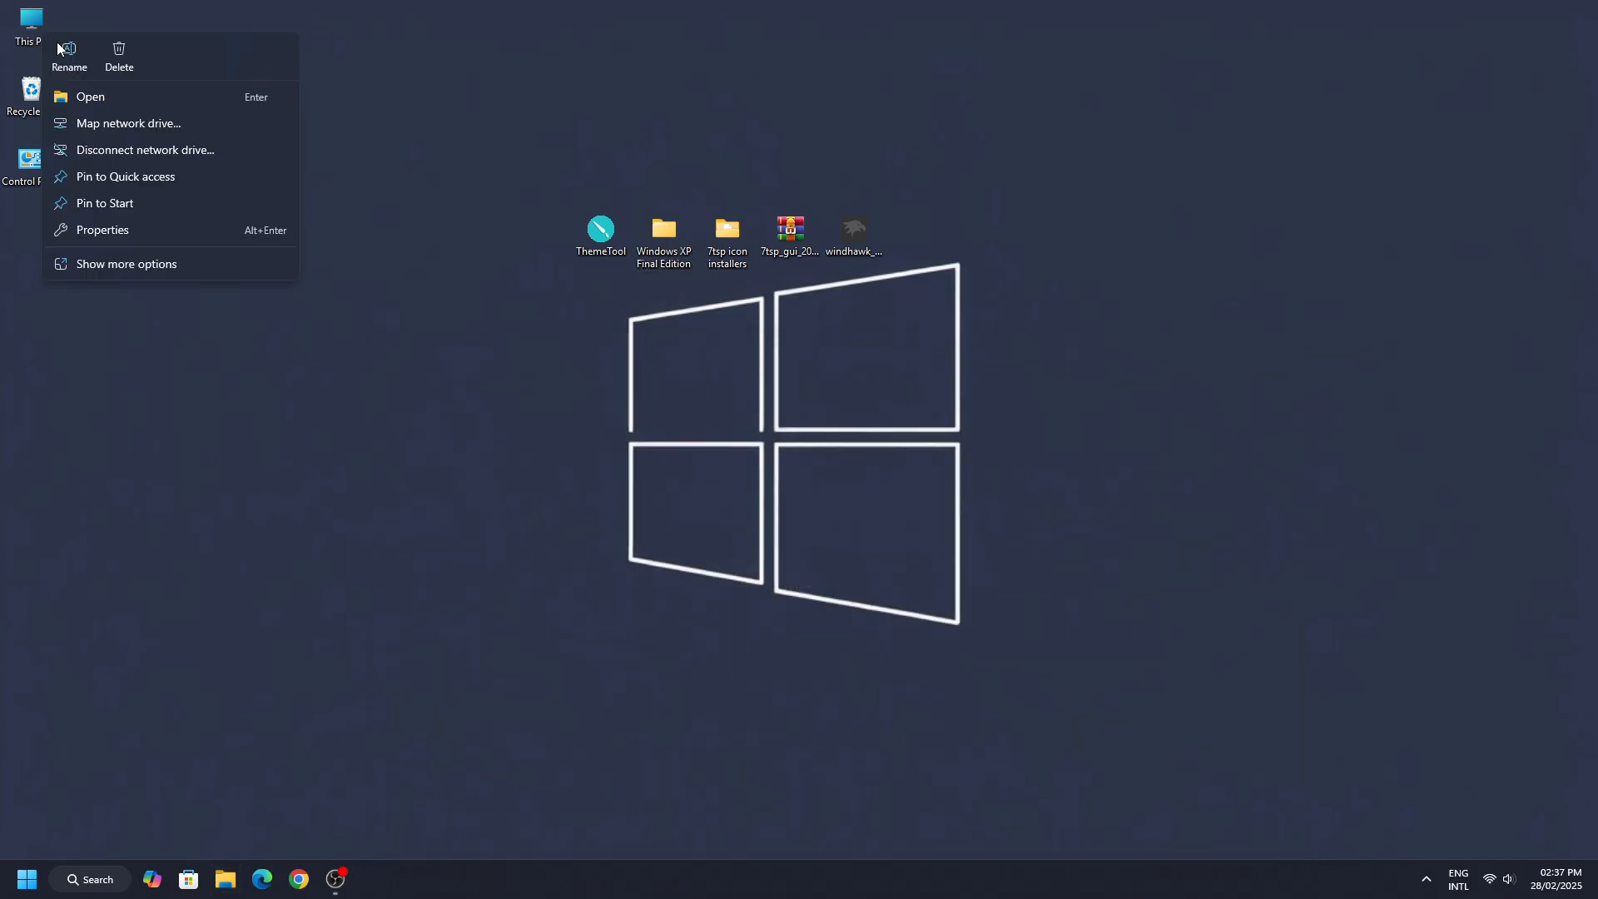
click(109, 95)
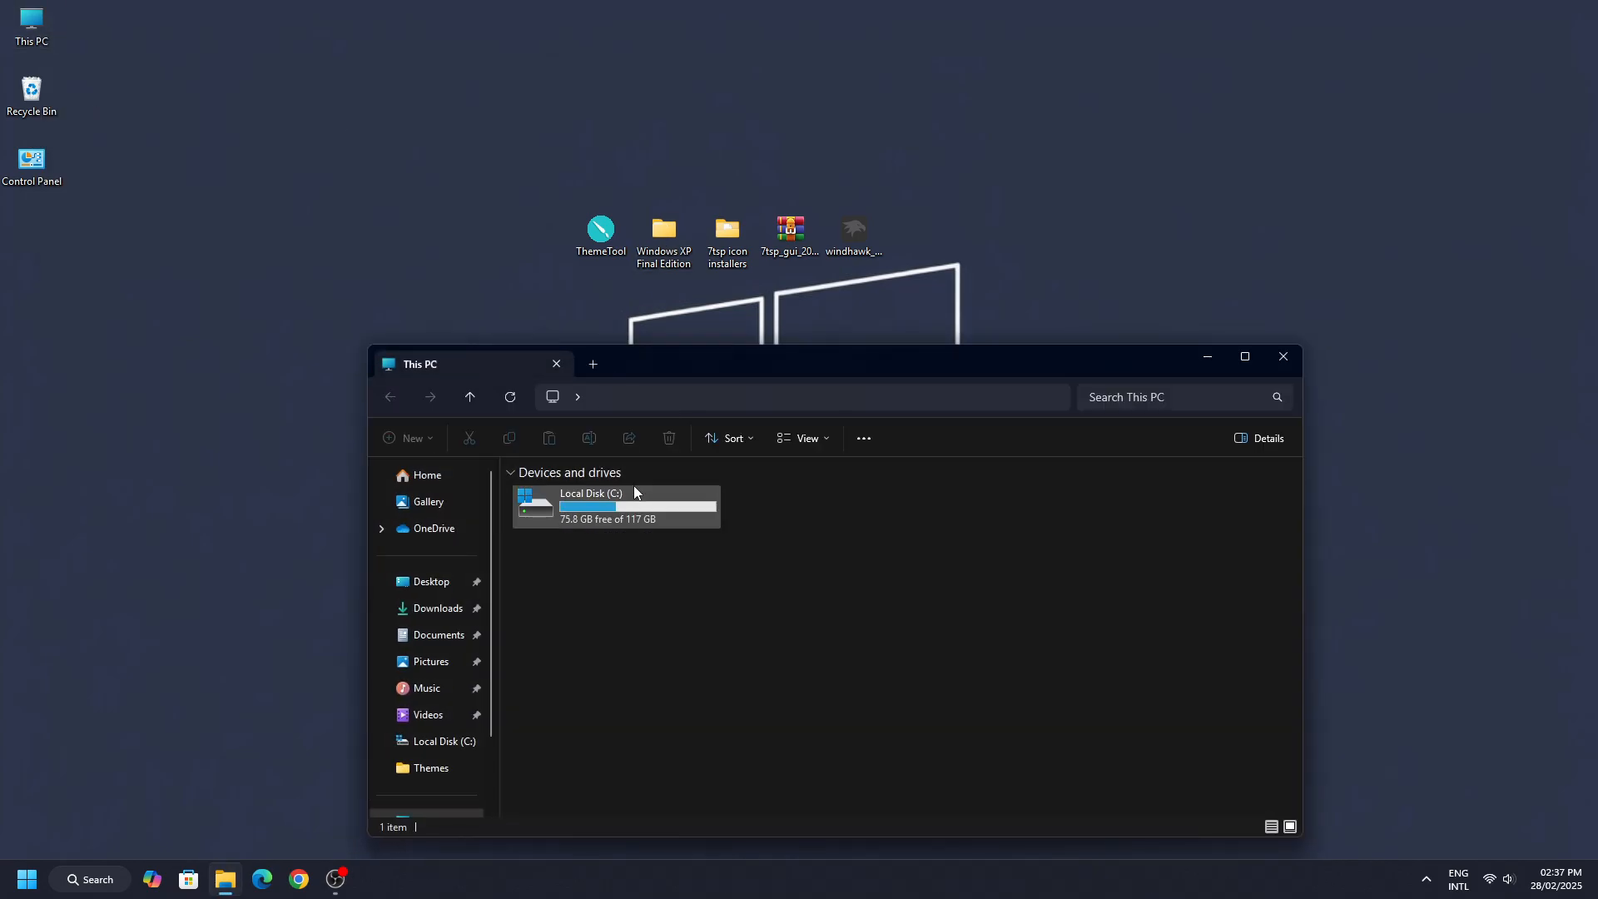
click(634, 498)
right_click(634, 498)
click(676, 553)
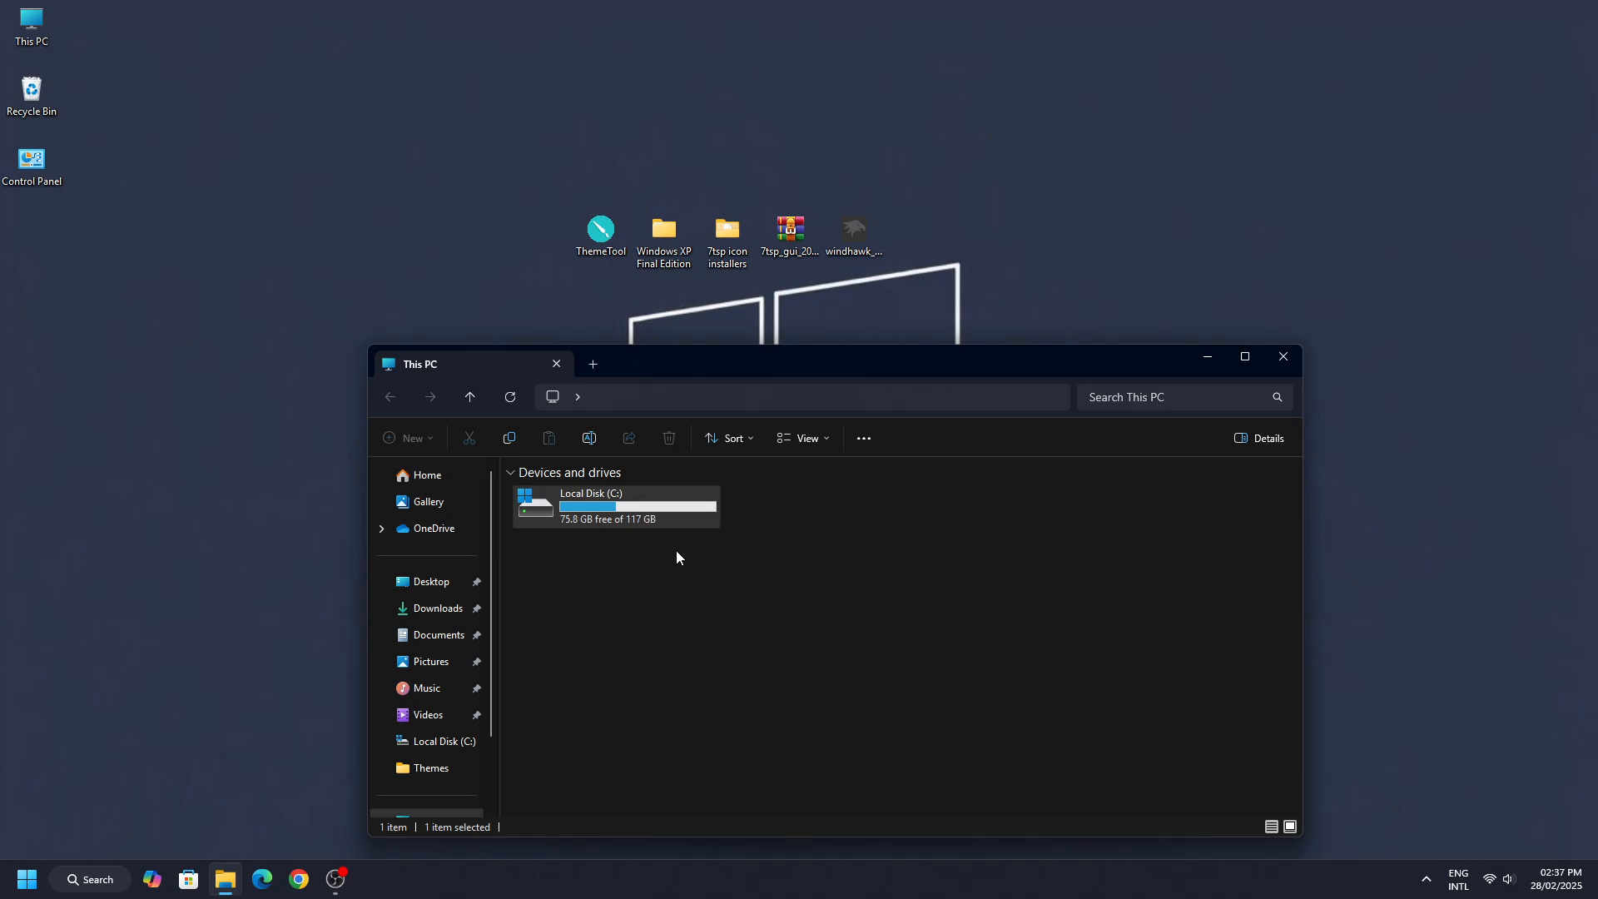
drag(738, 371, 752, 158)
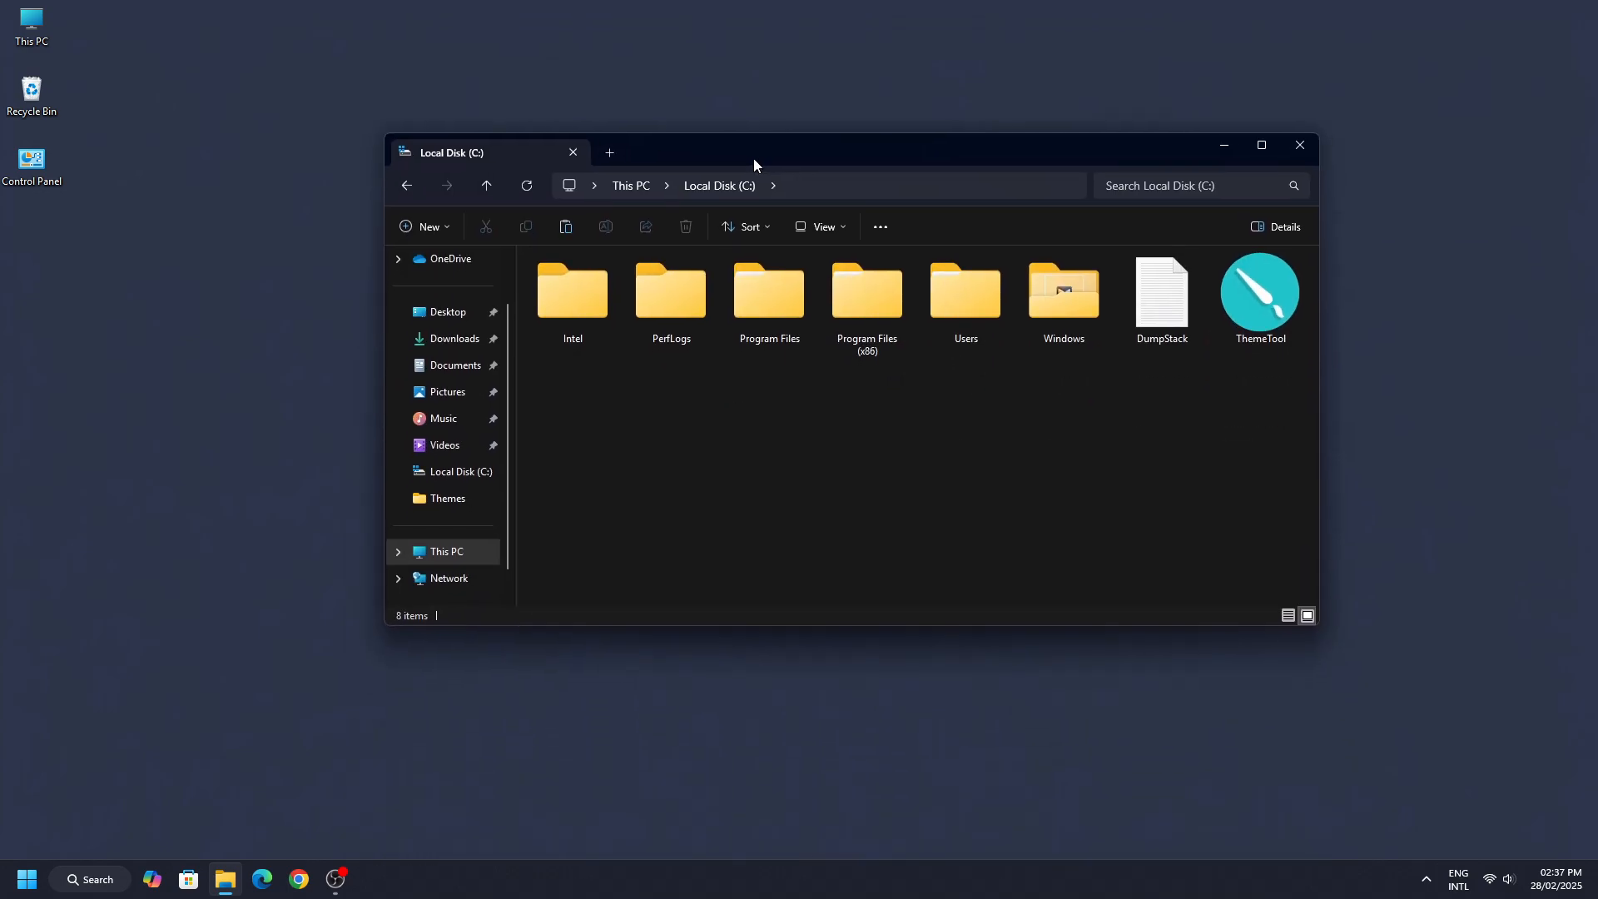
Step: Run ThemeTool from C: as administrator, and patch and apply the Windows Xp Classic theme
click(1261, 299)
right_click(1273, 299)
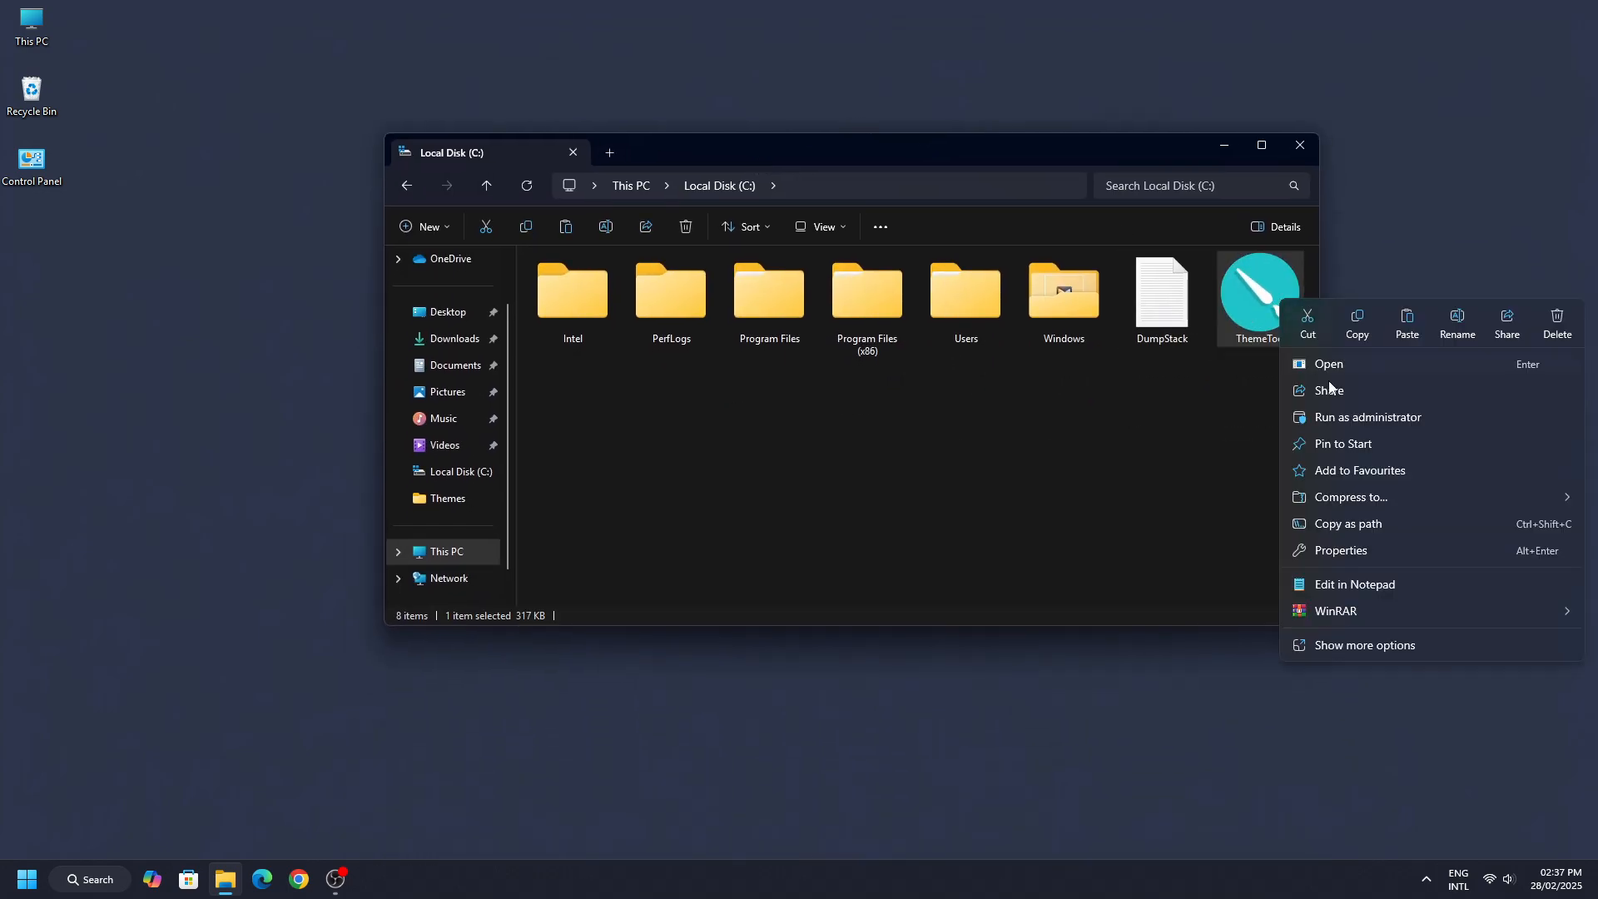
click(1354, 427)
click(921, 509)
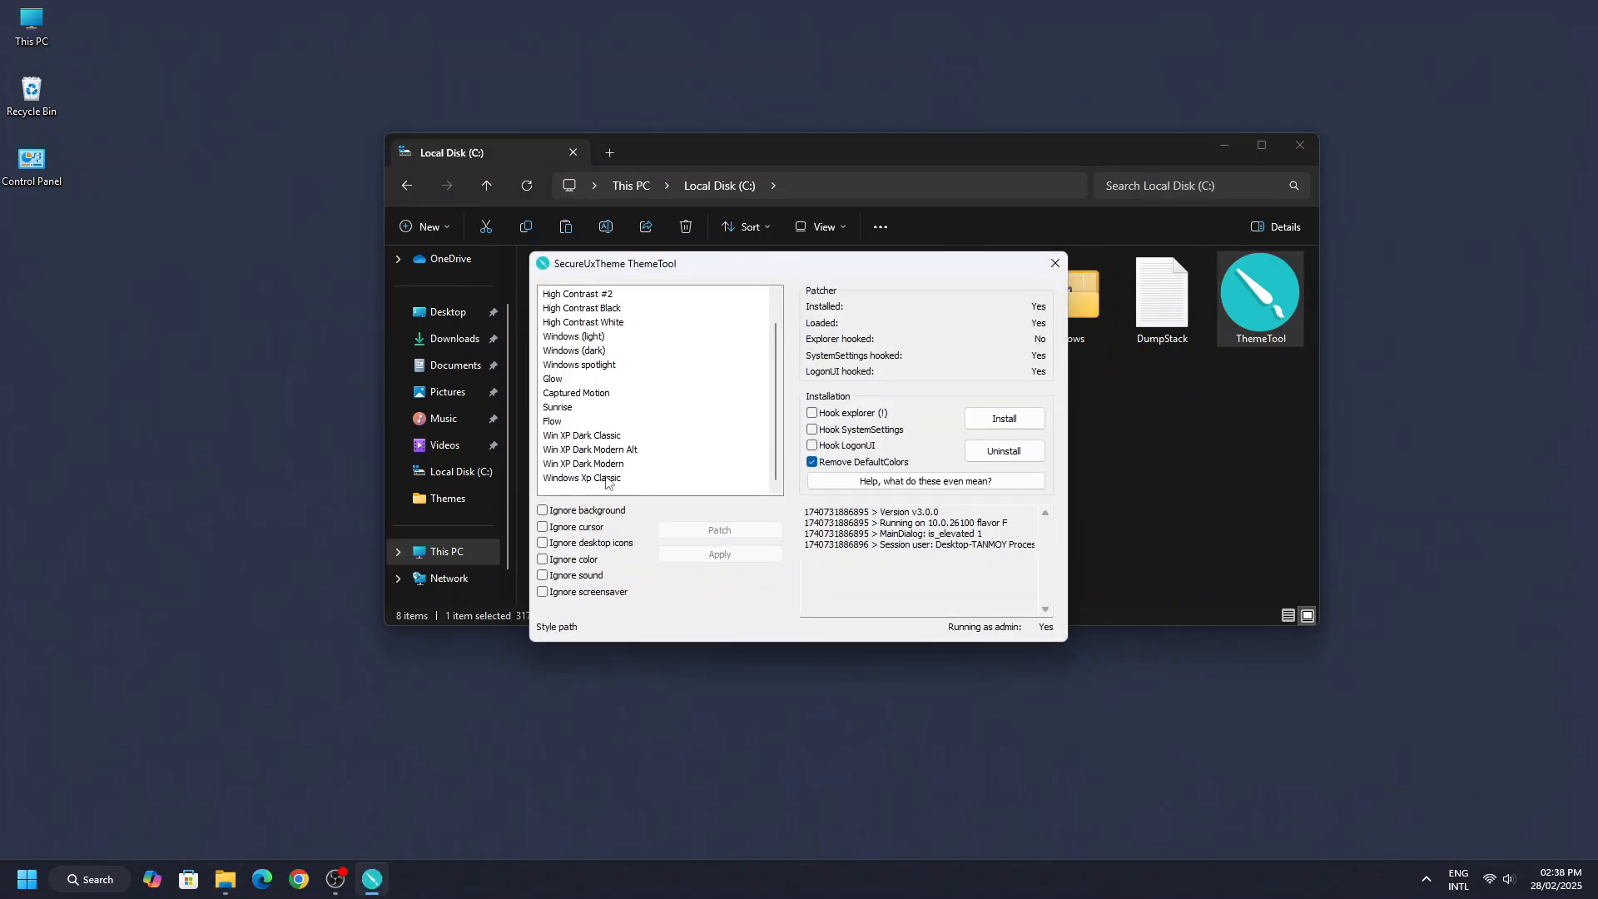
click(596, 482)
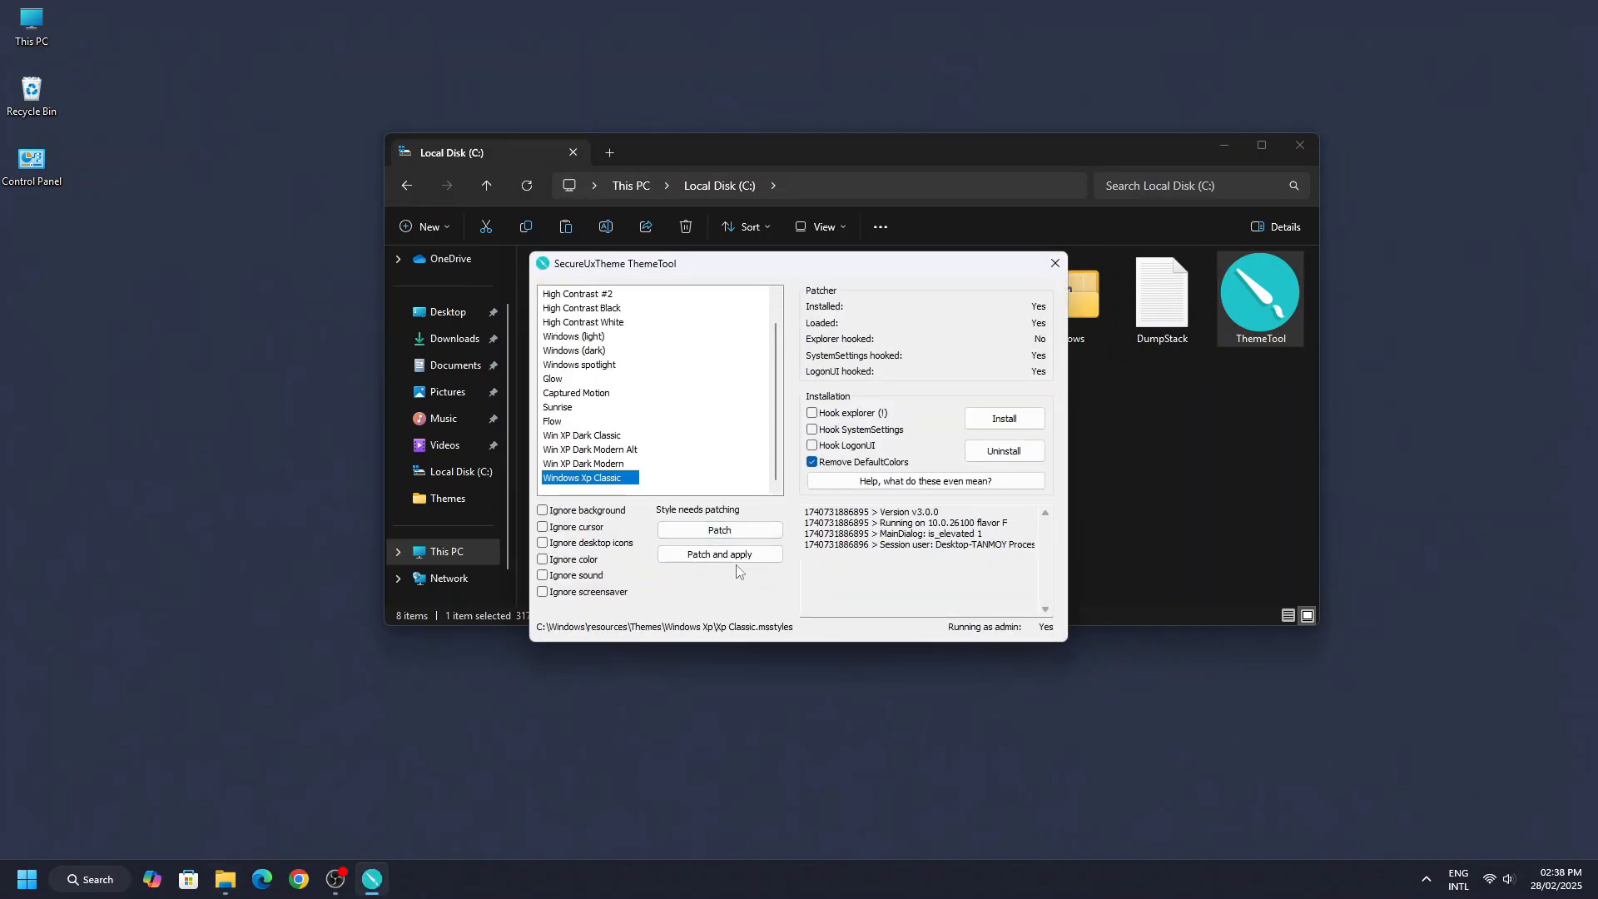
click(740, 556)
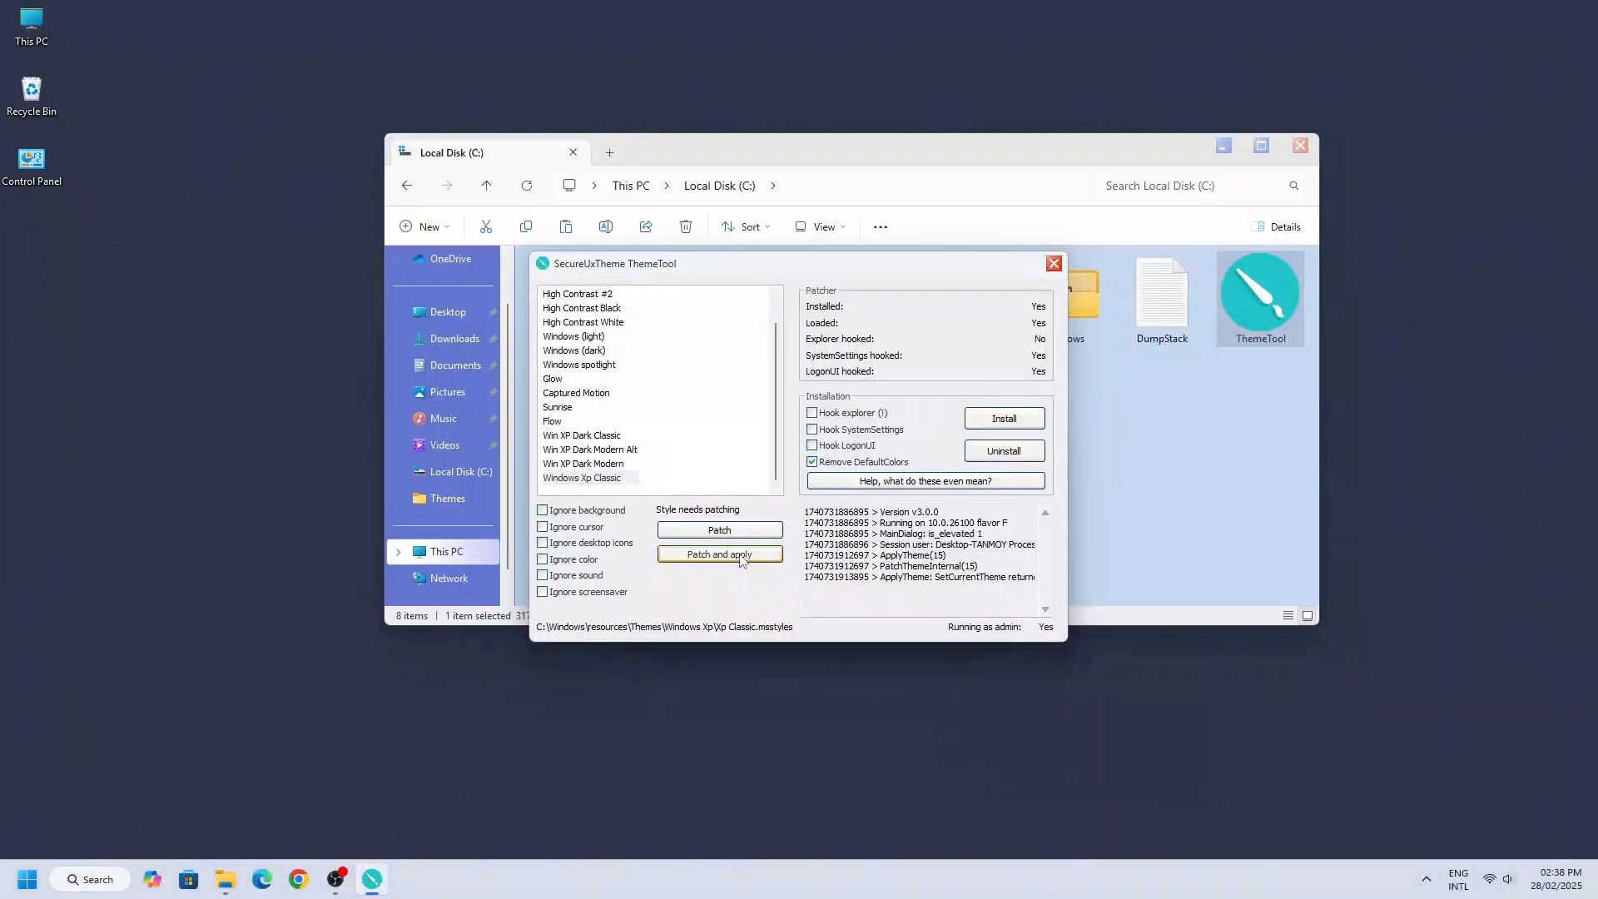
Step: Close the Local Disk (C:) window and reopen This PC to check the look of the applied theme
click(1299, 146)
double_click(55, 25)
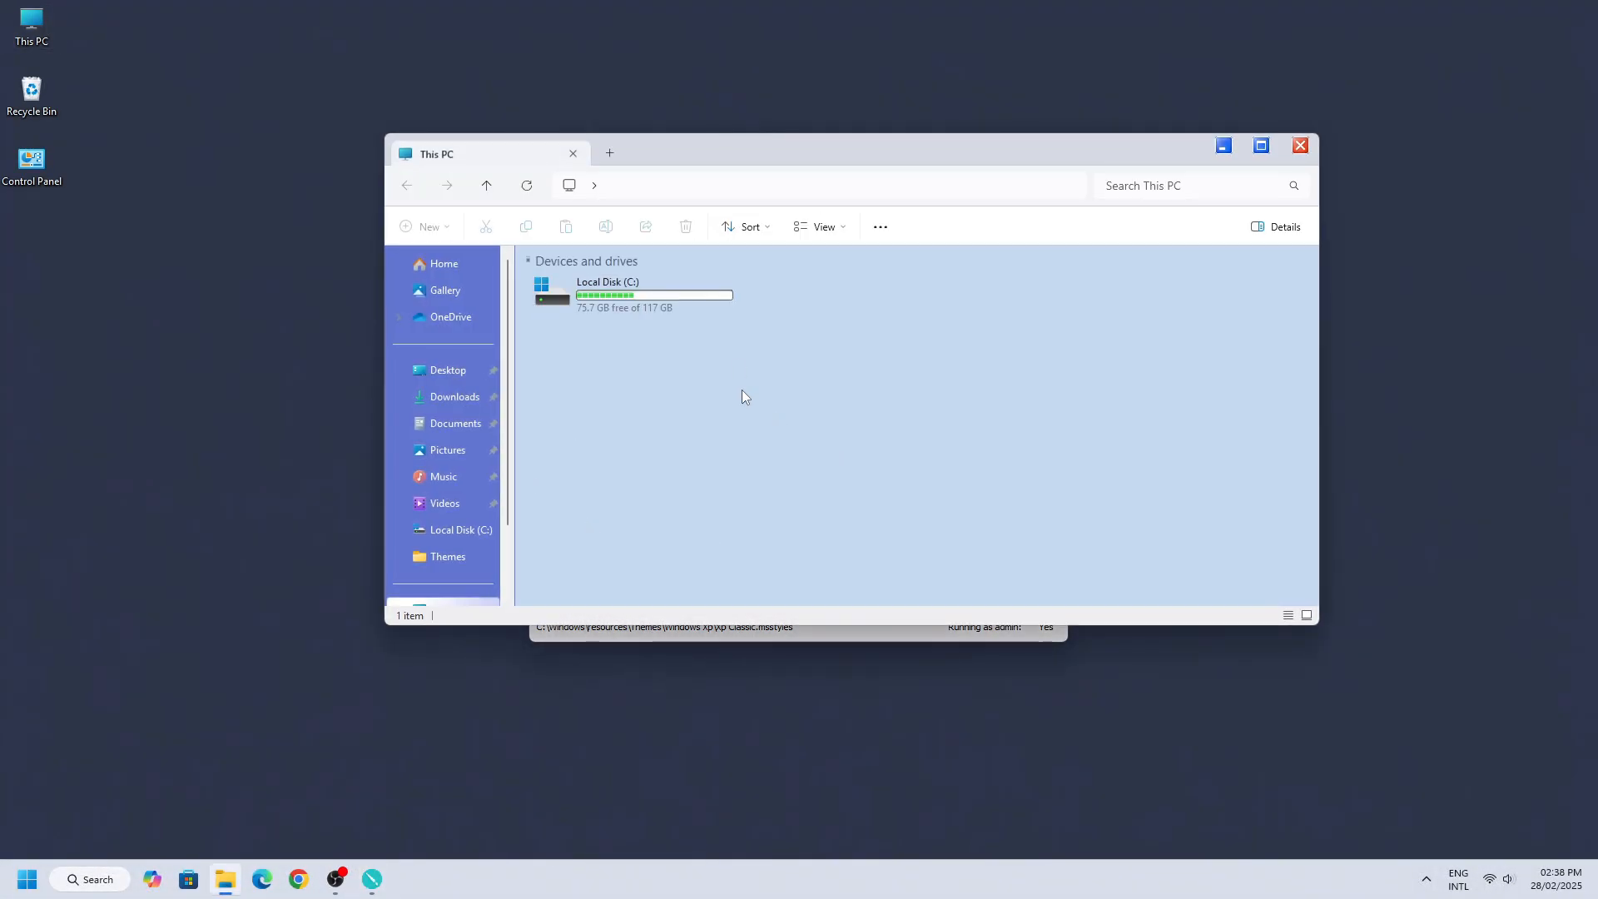
Step: Patch and apply the Win XP Dark Classic theme in ThemeTool, and check its look on the This PC window
click(376, 877)
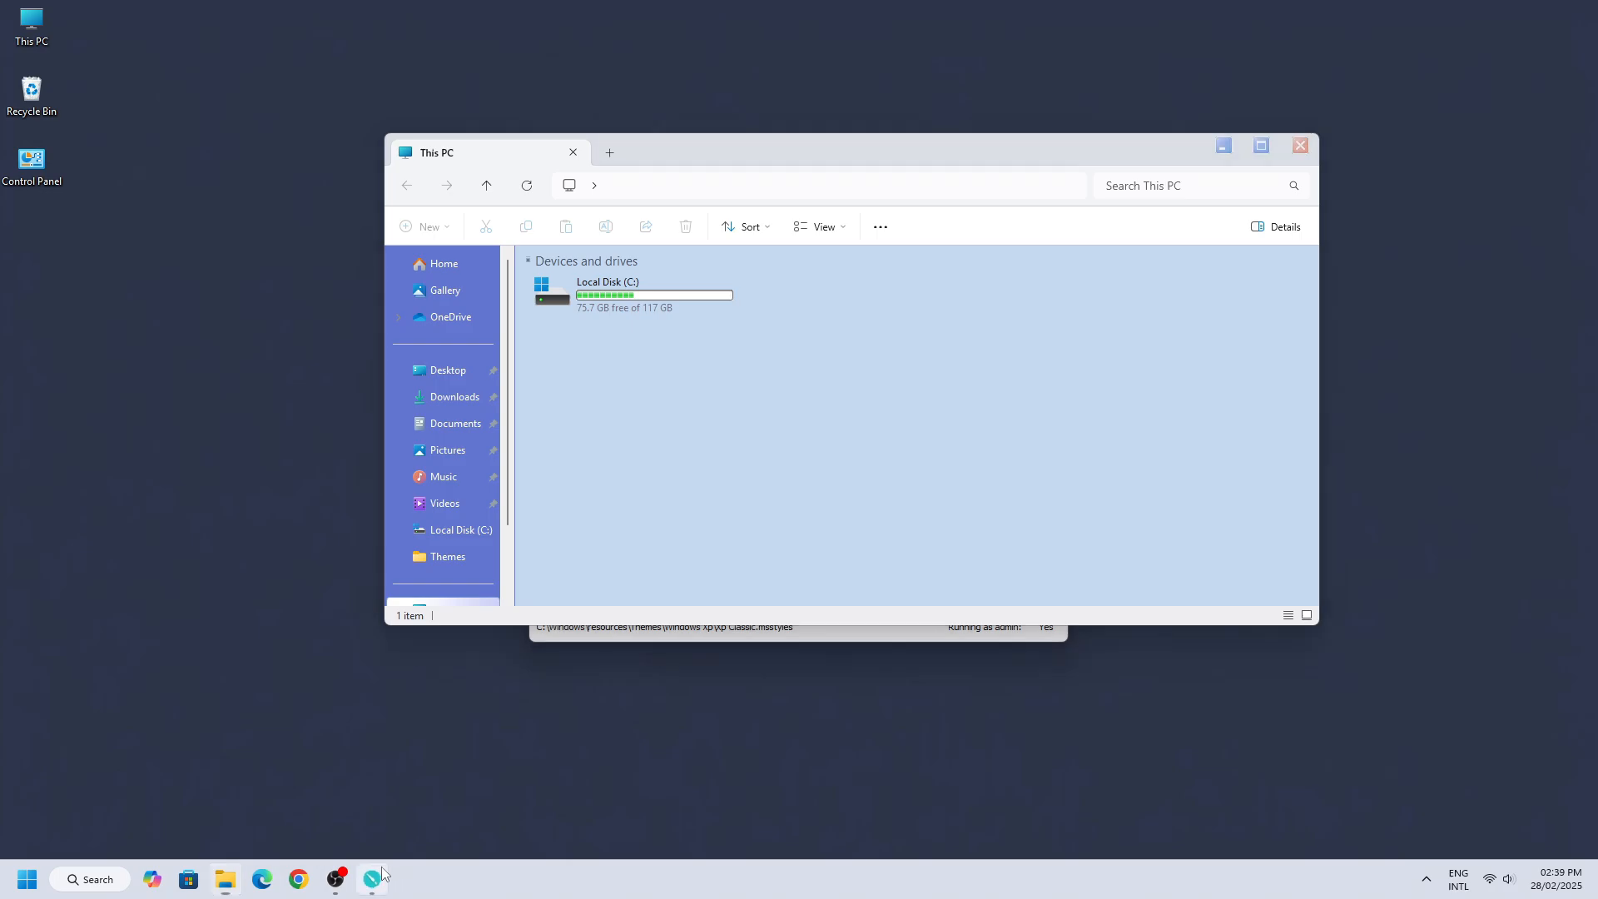
click(596, 464)
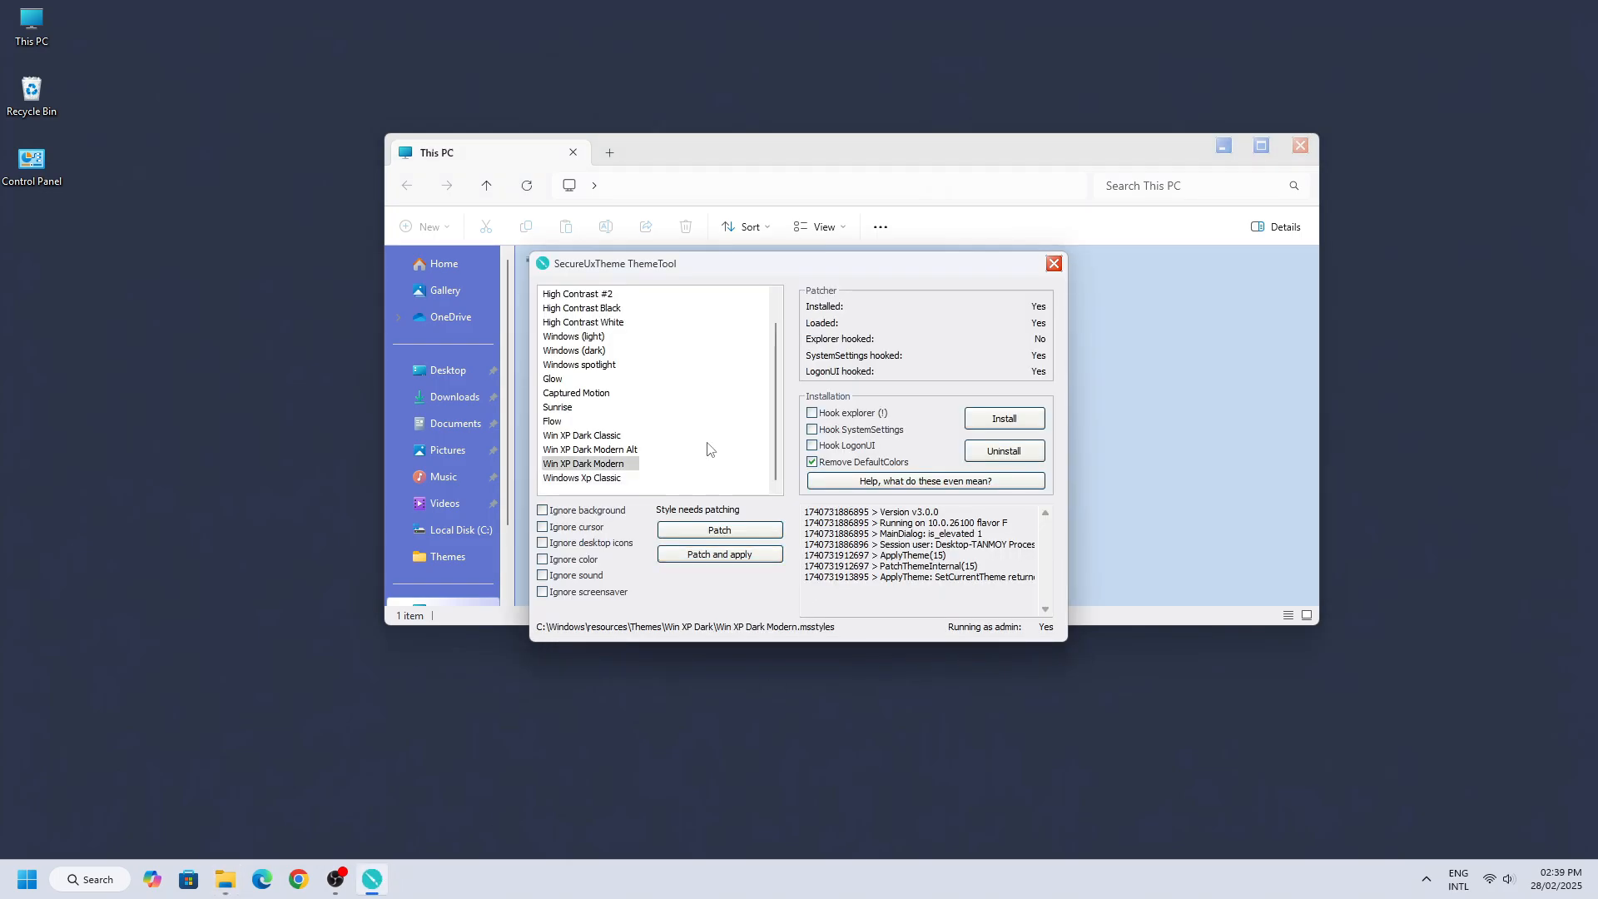
click(610, 439)
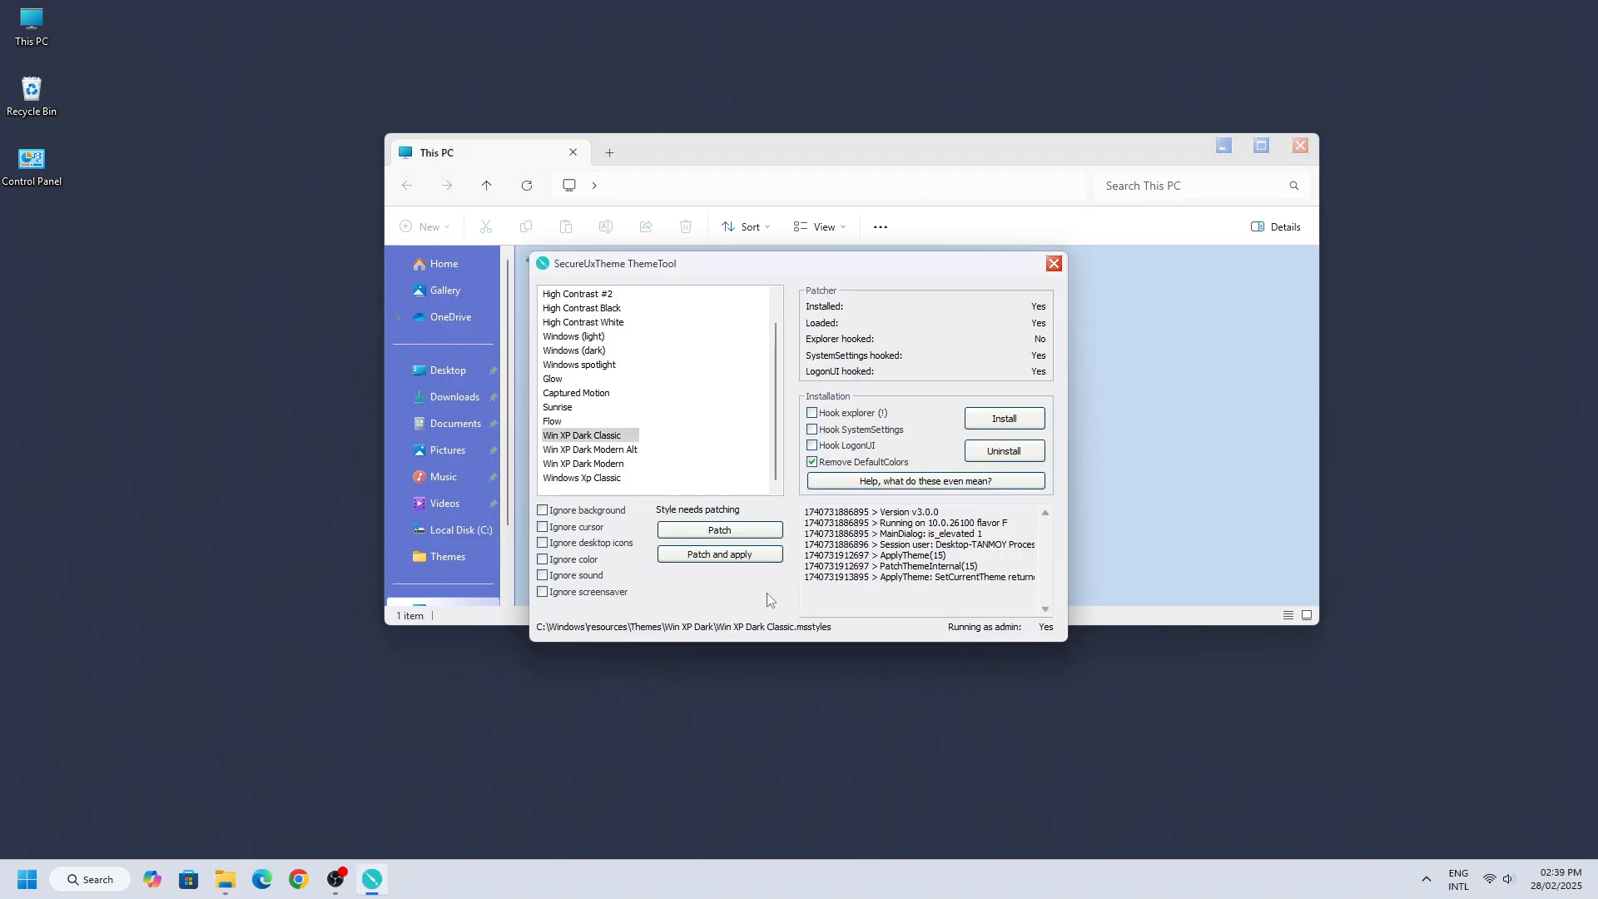
click(752, 556)
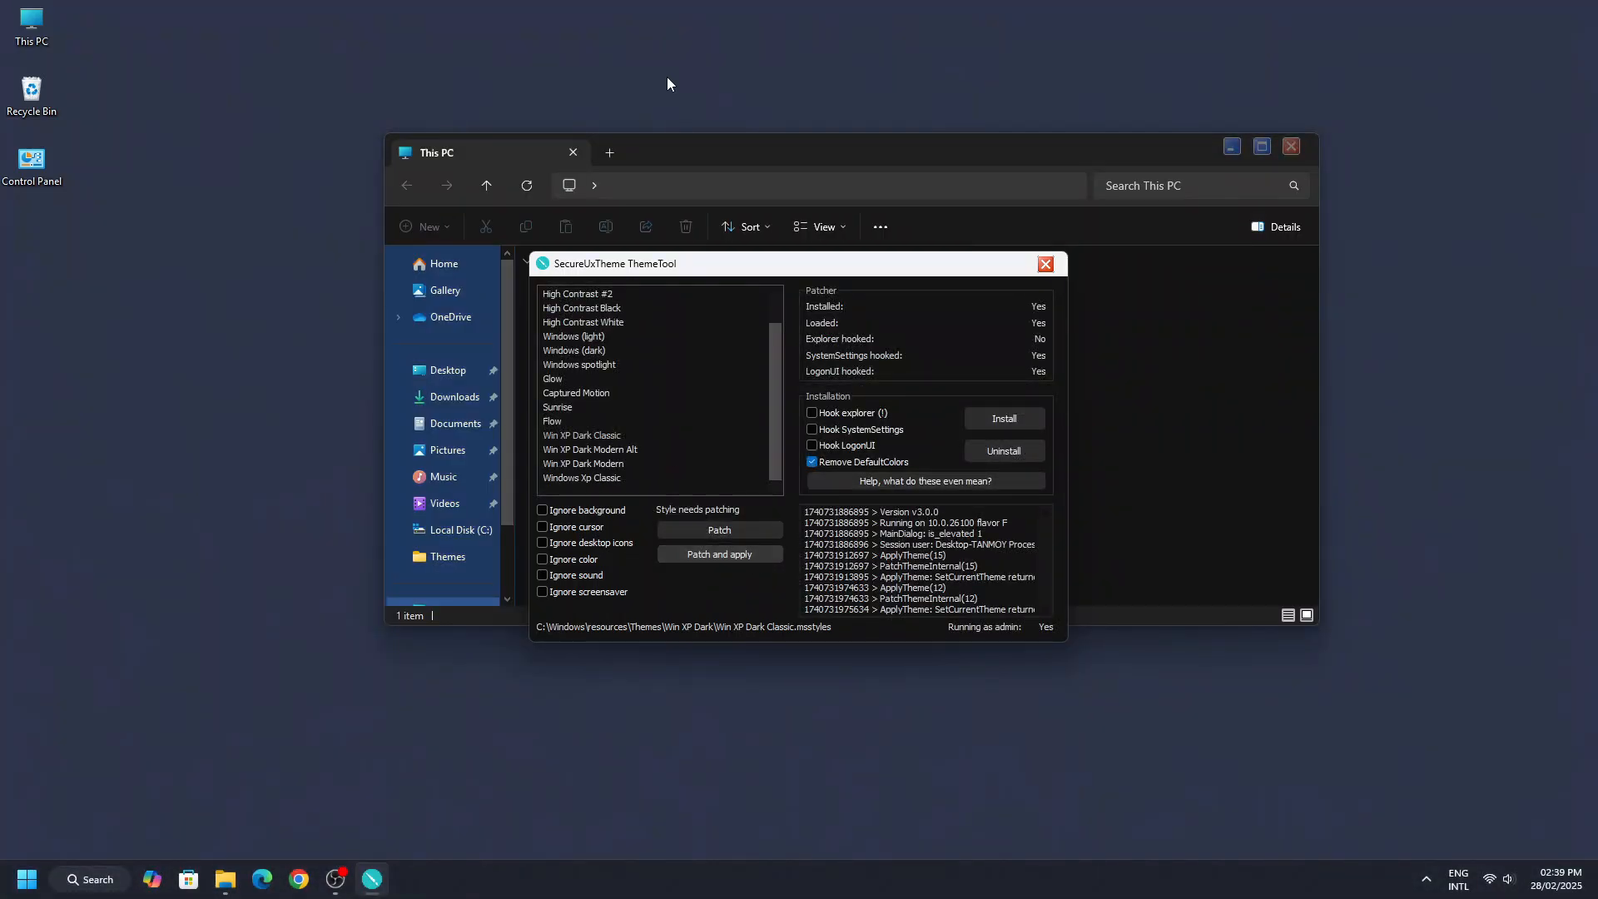
click(686, 148)
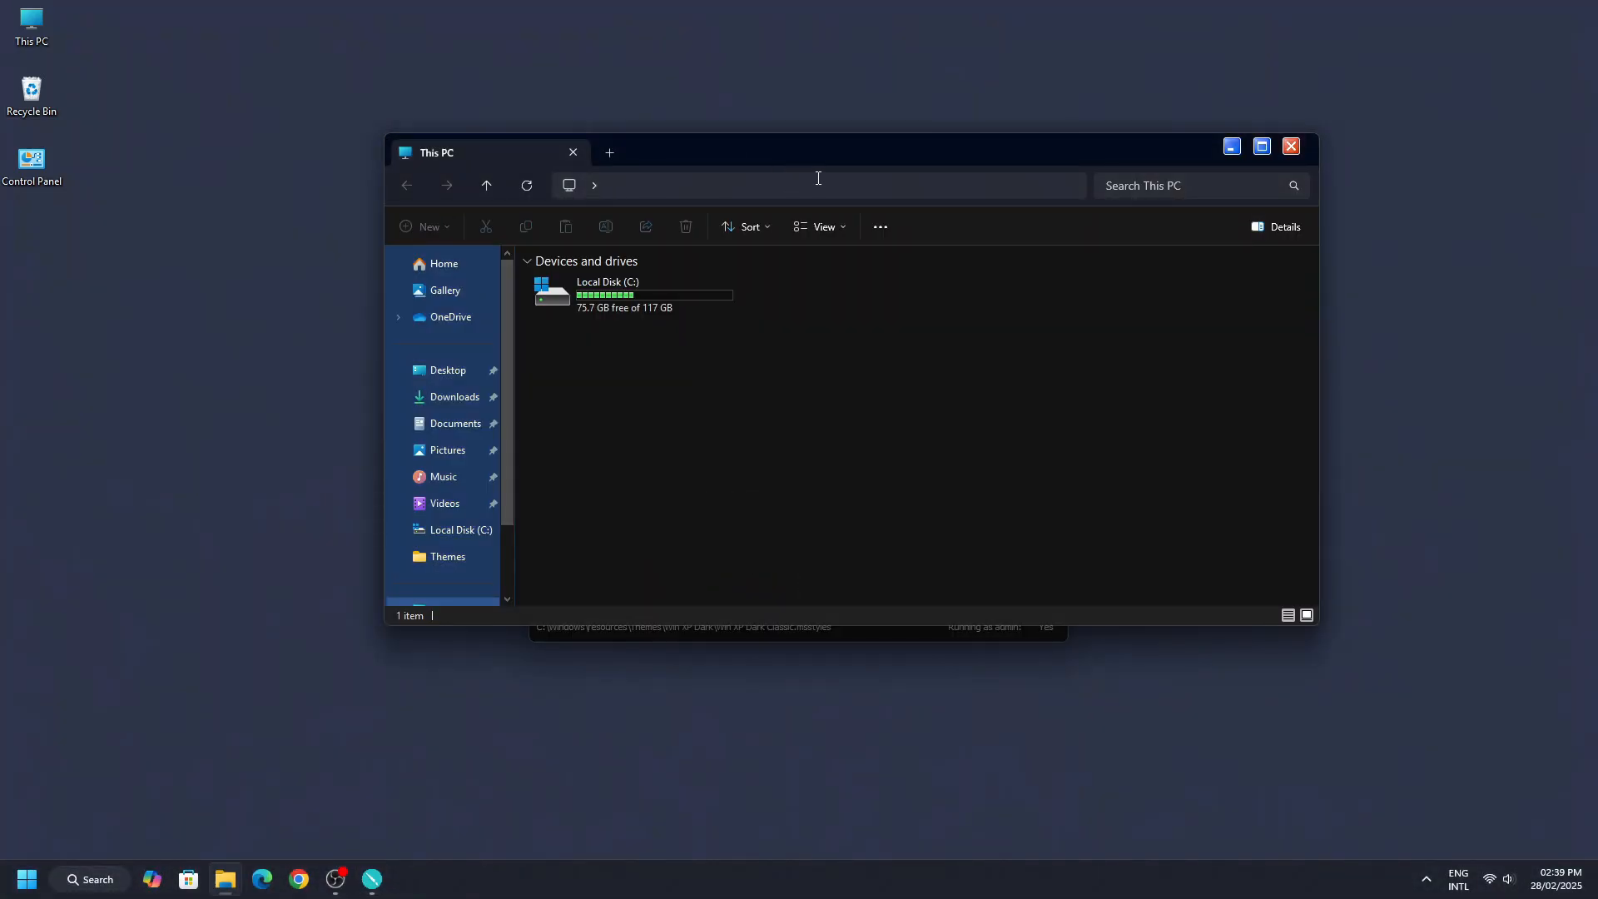
drag(816, 163, 781, 264)
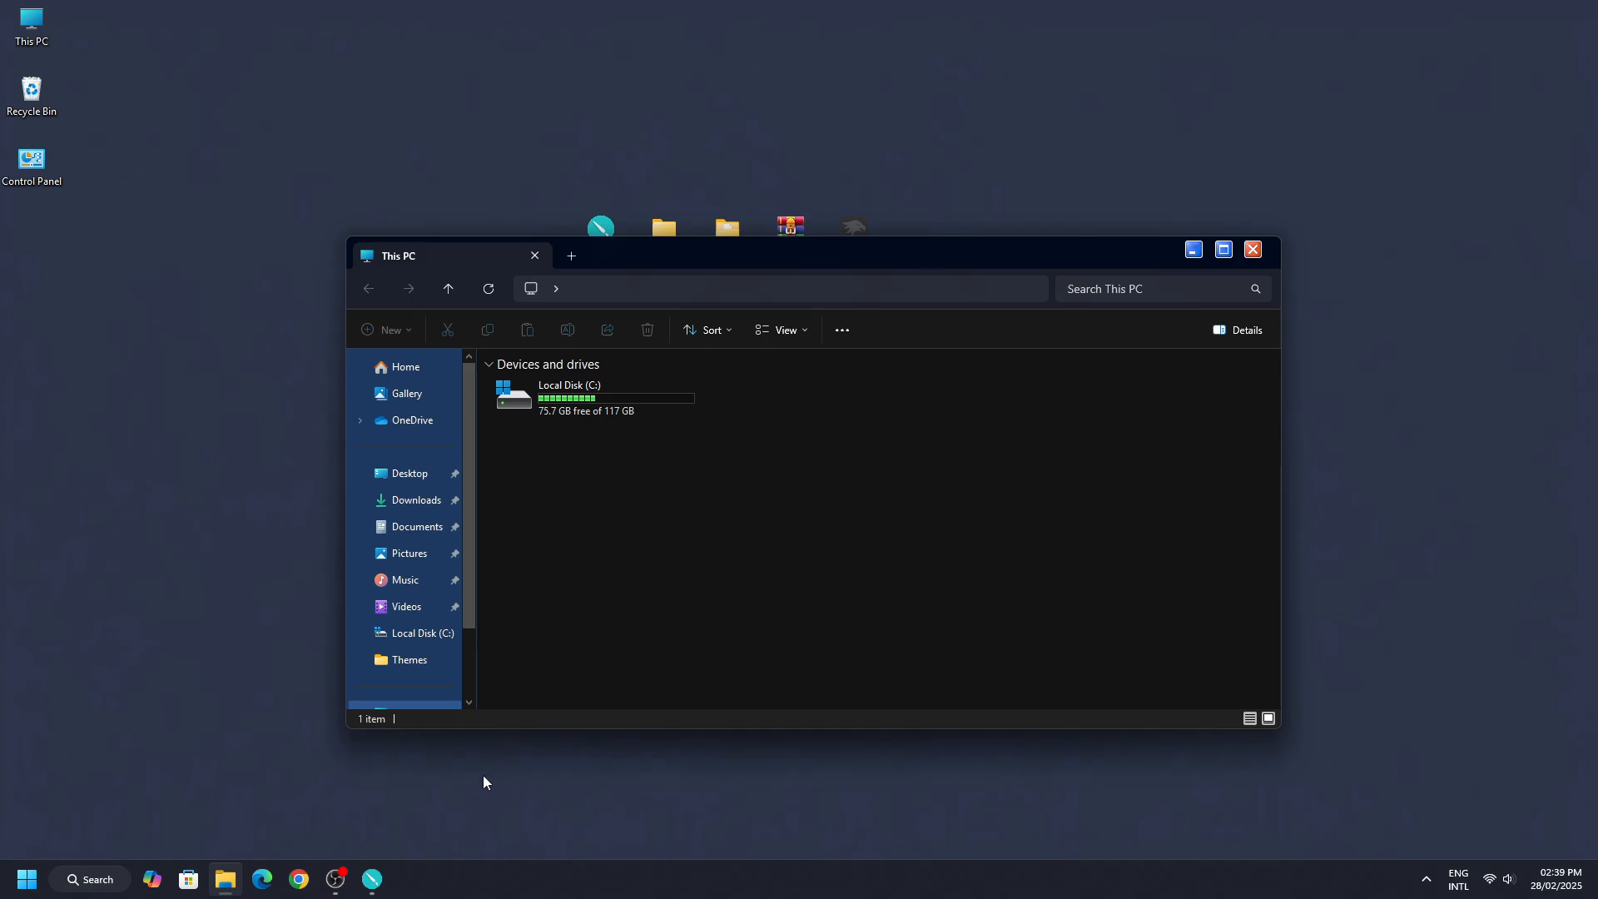
Step: Apply the Windows Xp Classic theme in ThemeTool again, and close both ThemeTool and This PC
click(385, 869)
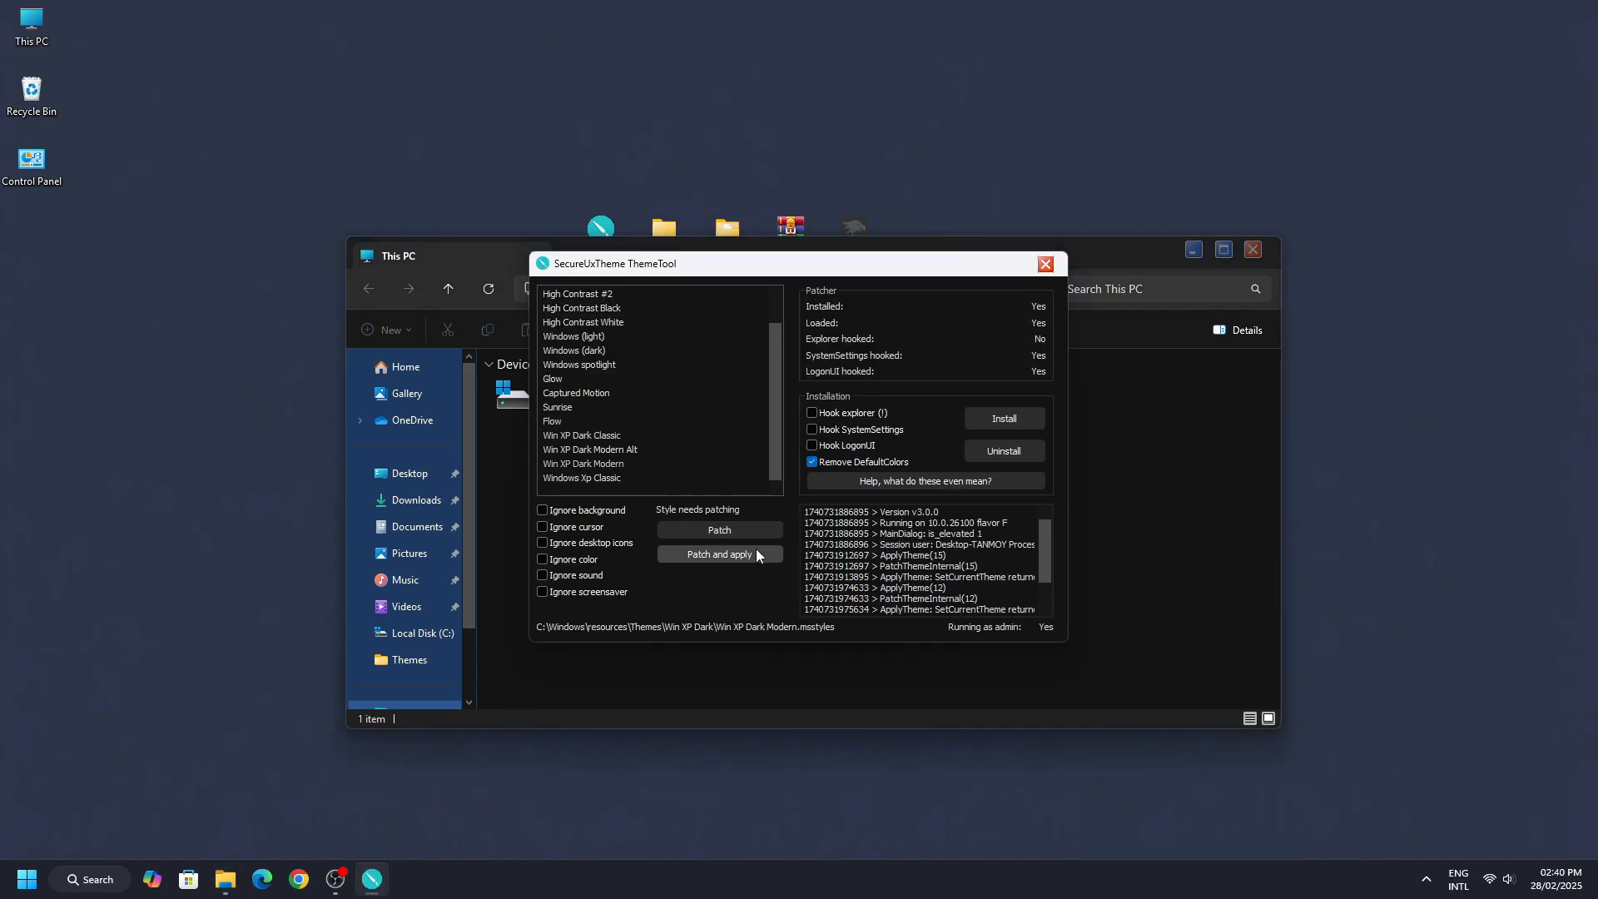
click(581, 474)
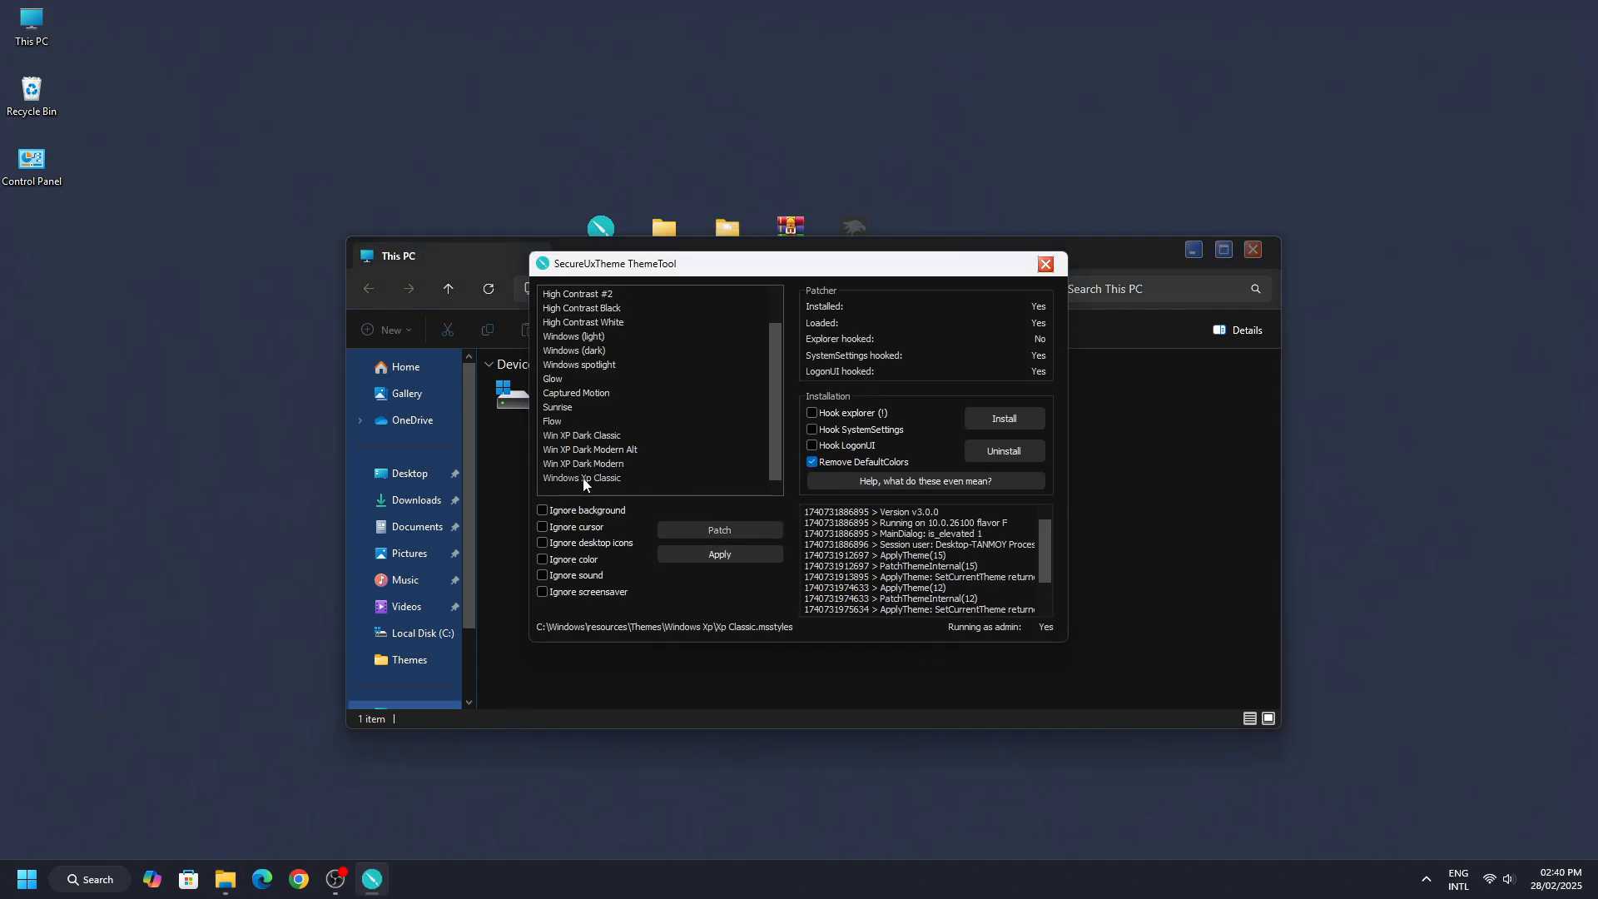
click(731, 555)
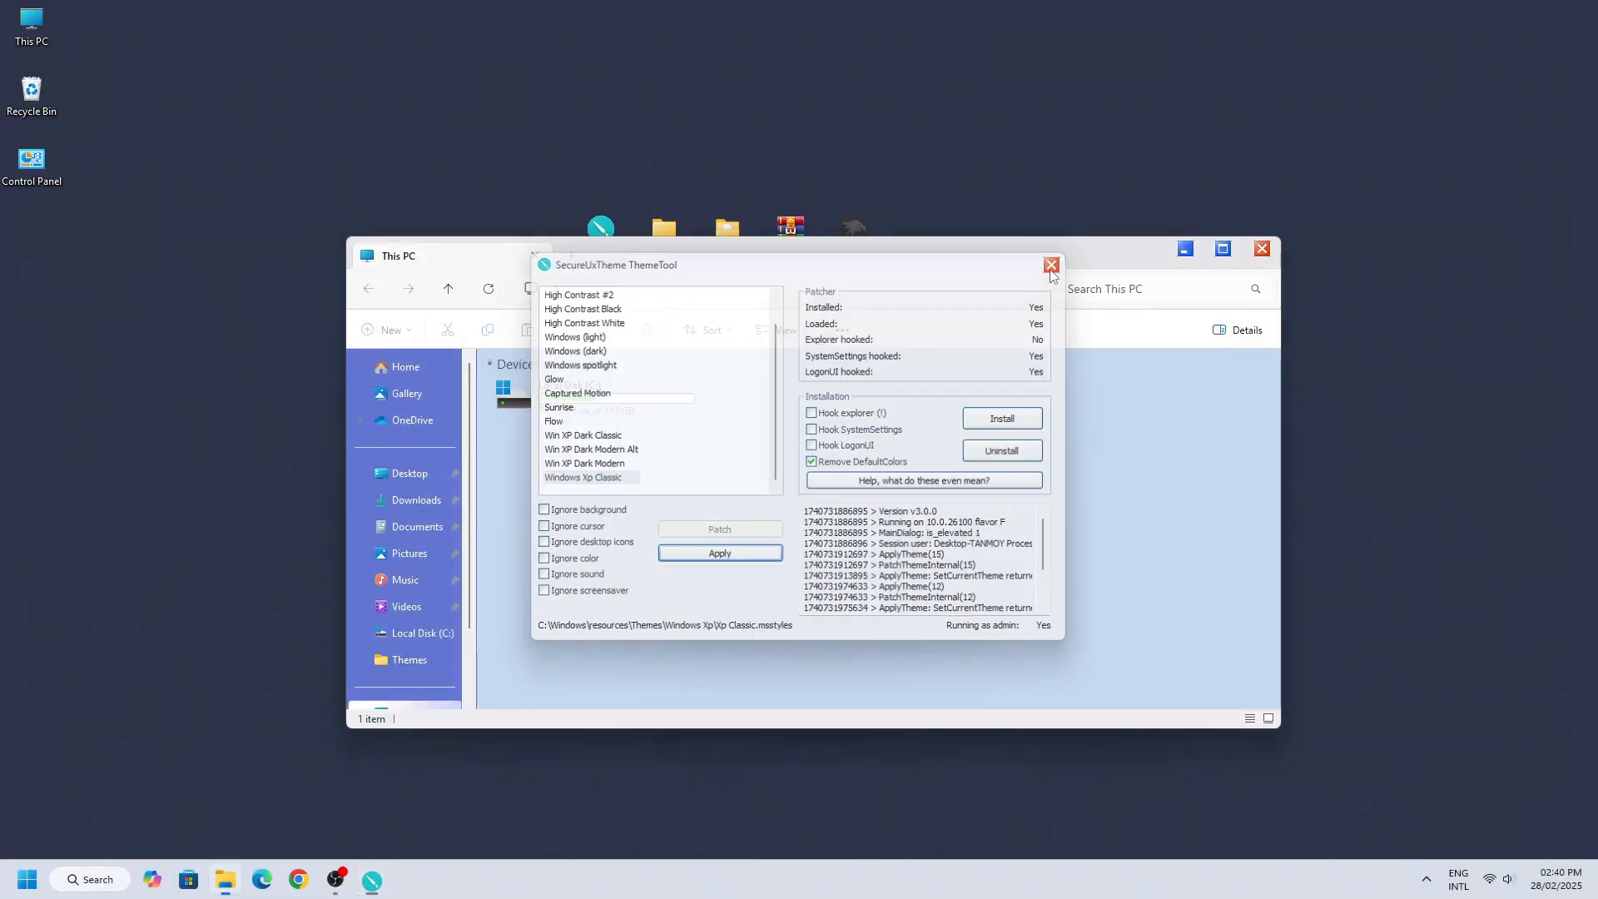
click(1053, 265)
drag(1001, 254, 998, 150)
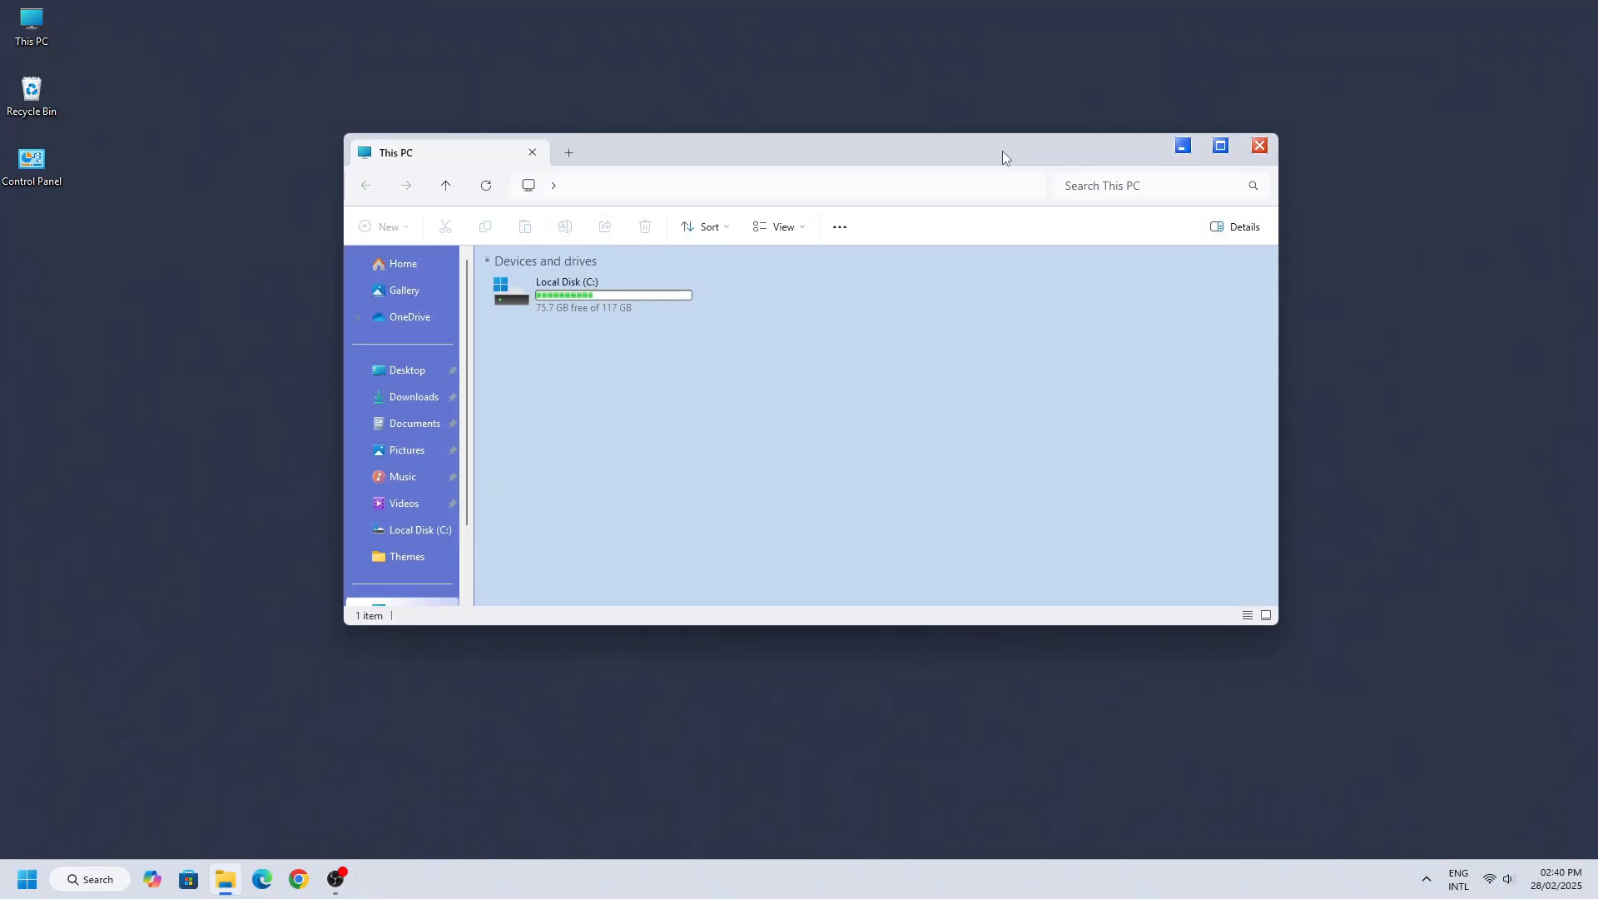
click(1260, 147)
Step: Extract the 7tsp_gui_2019_edition archive with WinRAR into its own folder on the desktop, keeping the default extraction options
right_click(789, 236)
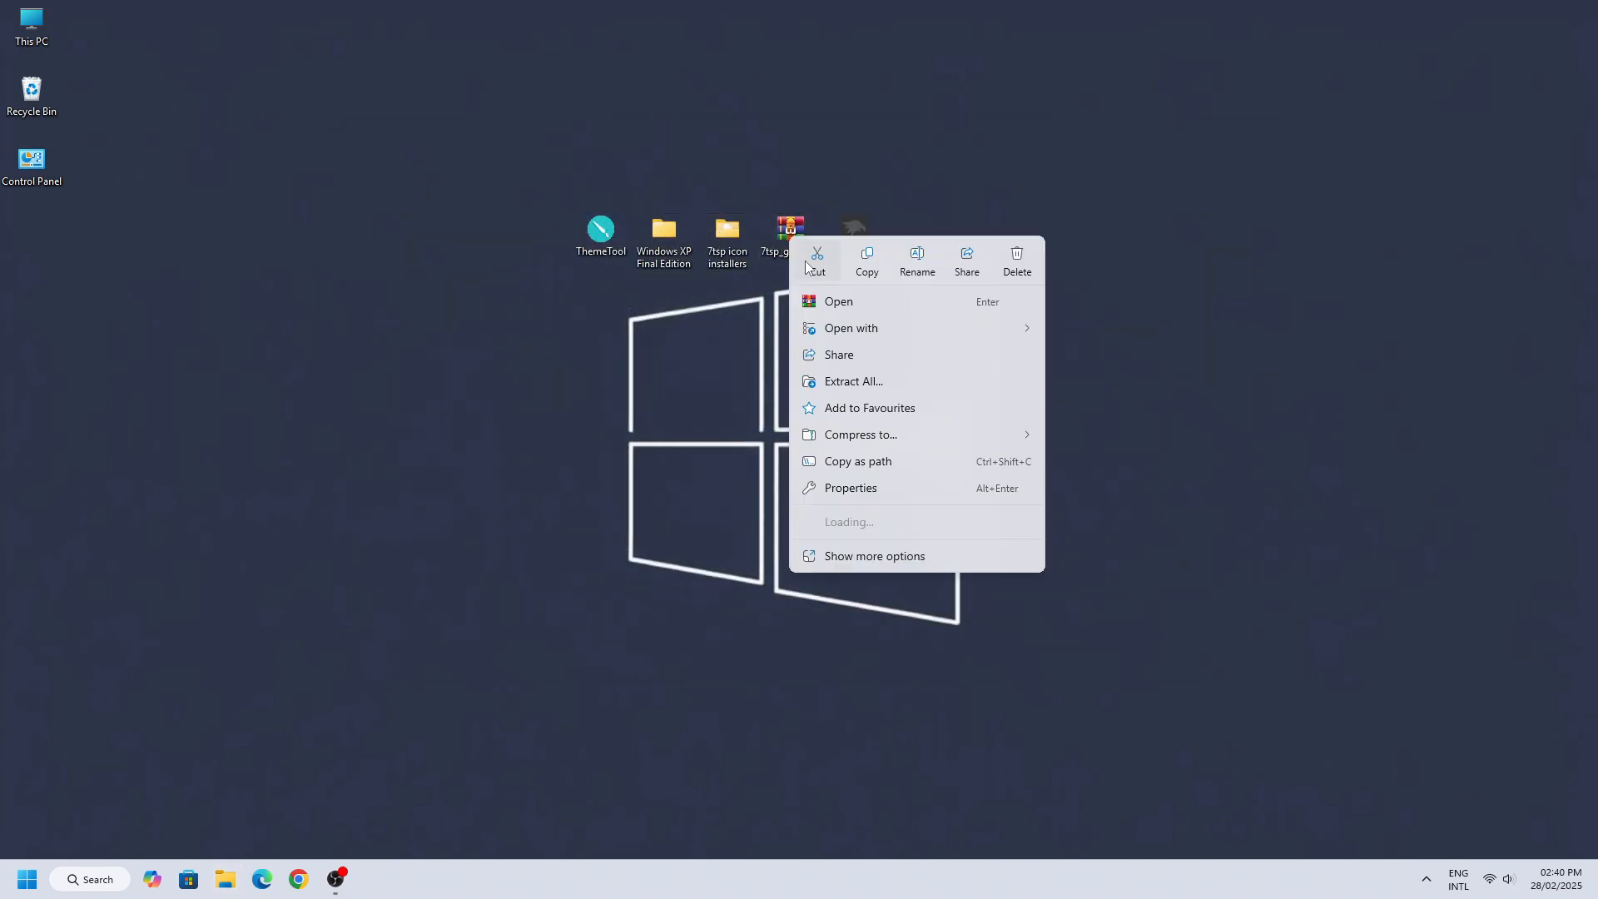
mouse_move(867, 521)
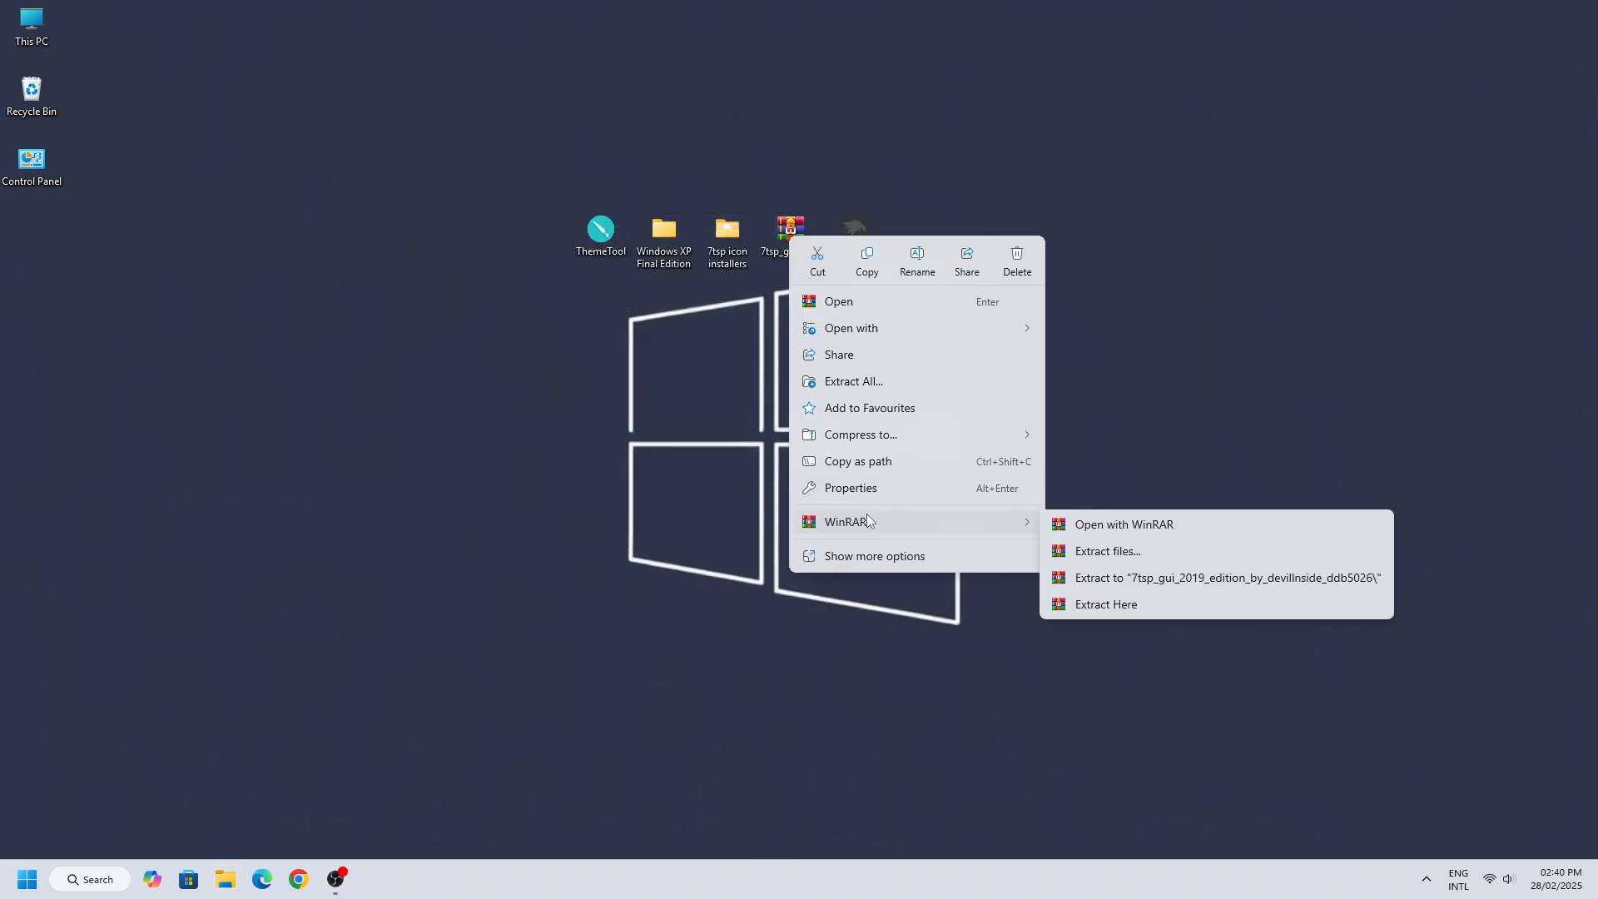
click(1061, 550)
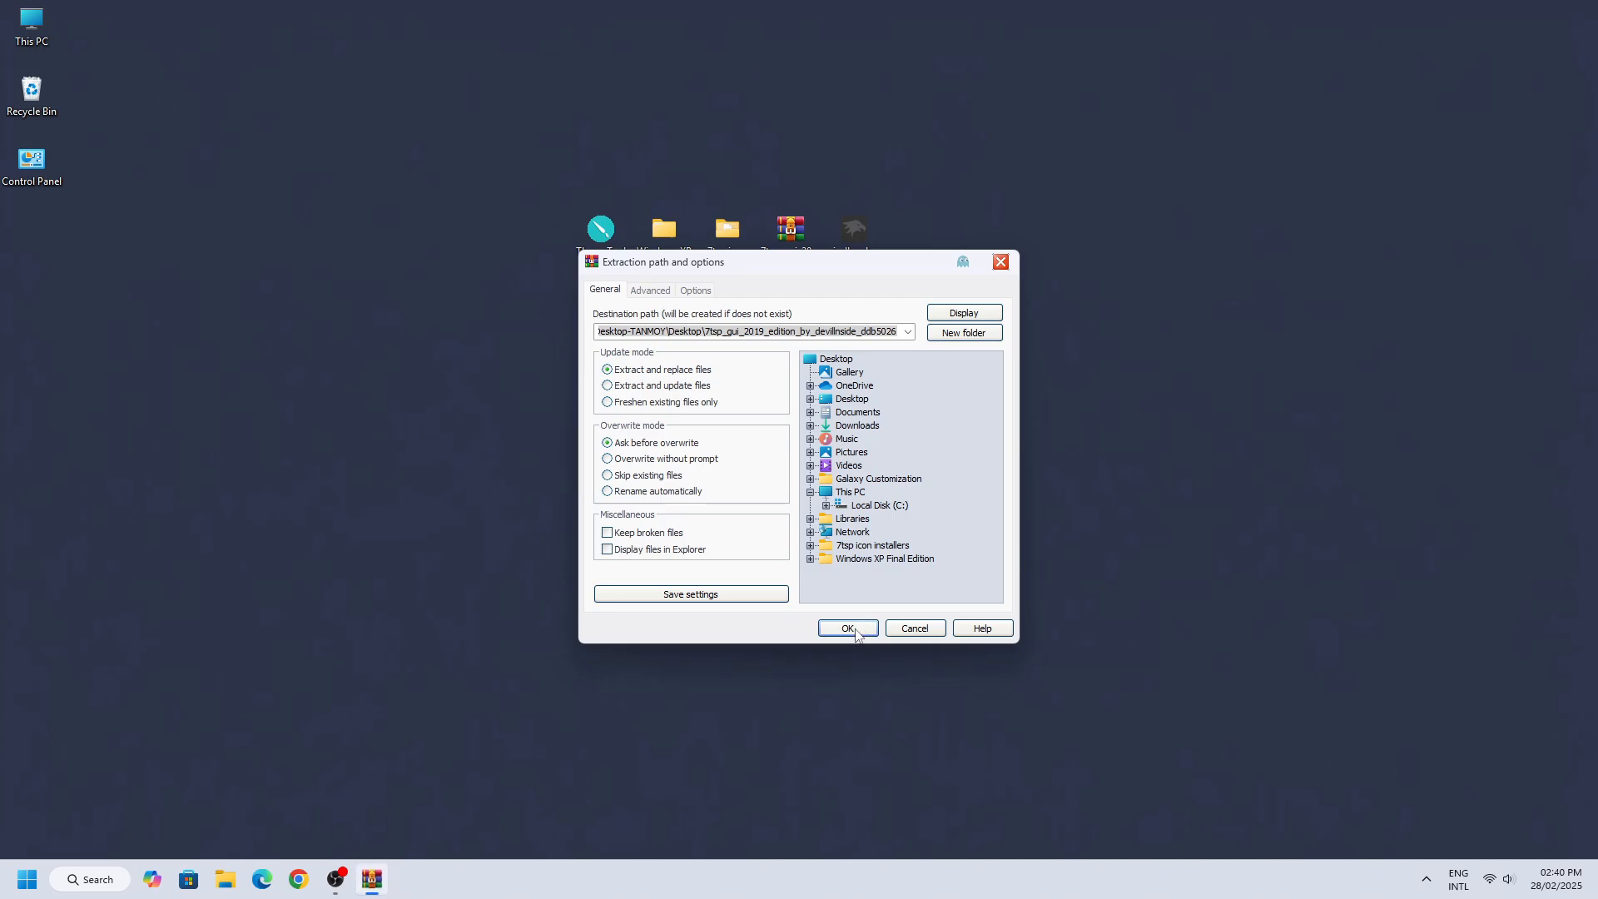
click(848, 629)
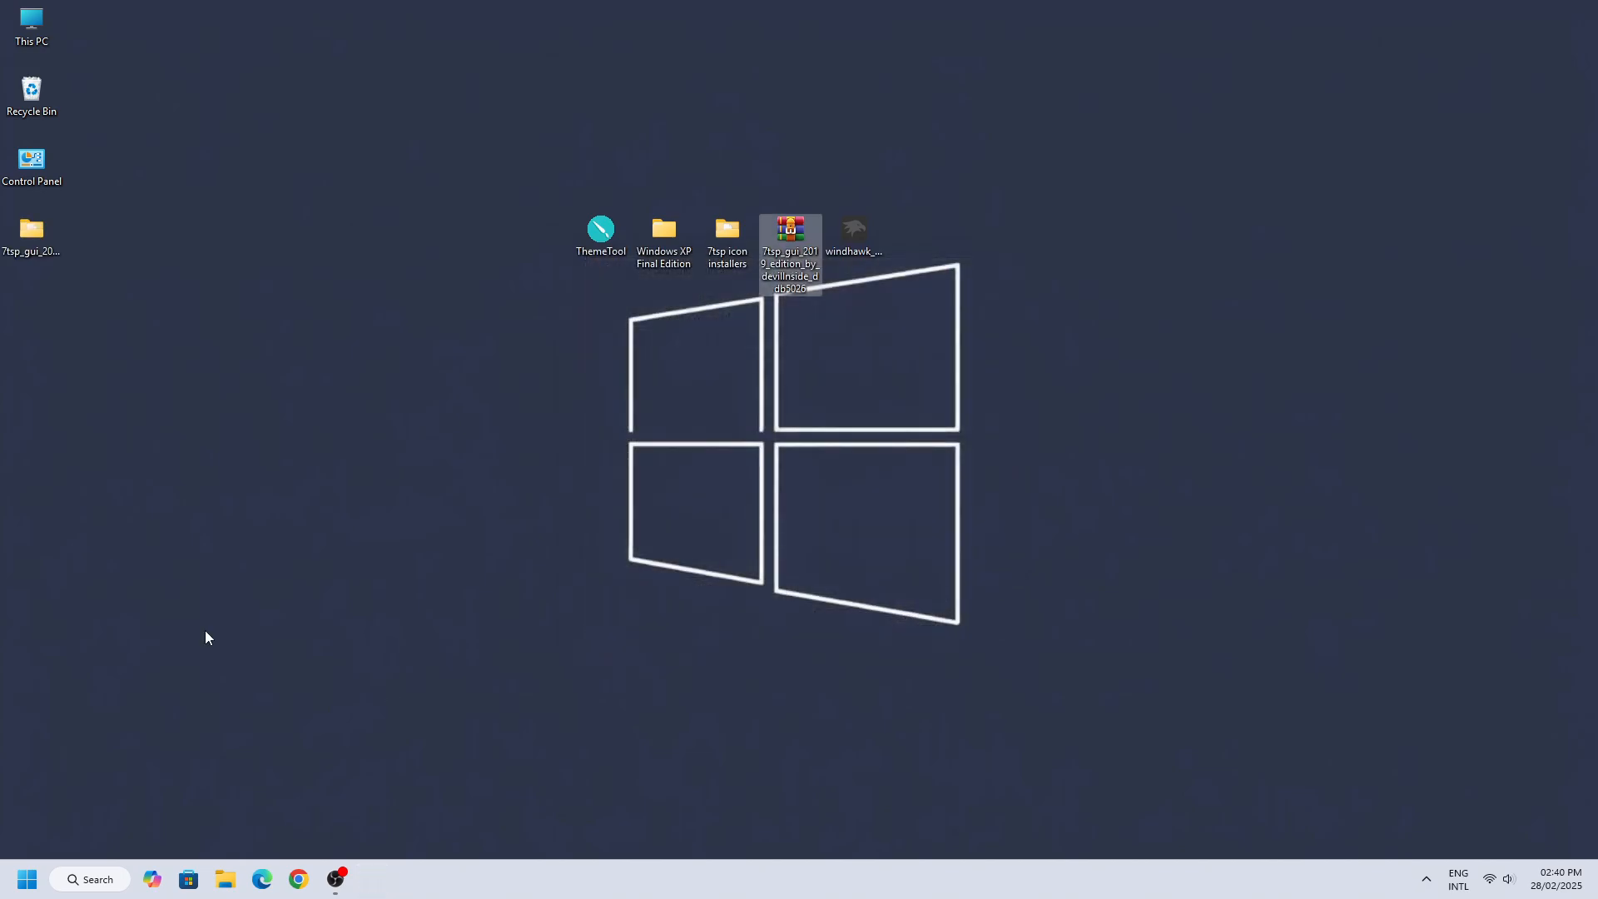
Step: In the extracted 7tsp_gui_2019_edition folder, rename the .ee file to 7tsp GUI v0.6(2019).exe, and close the folder
right_click(40, 238)
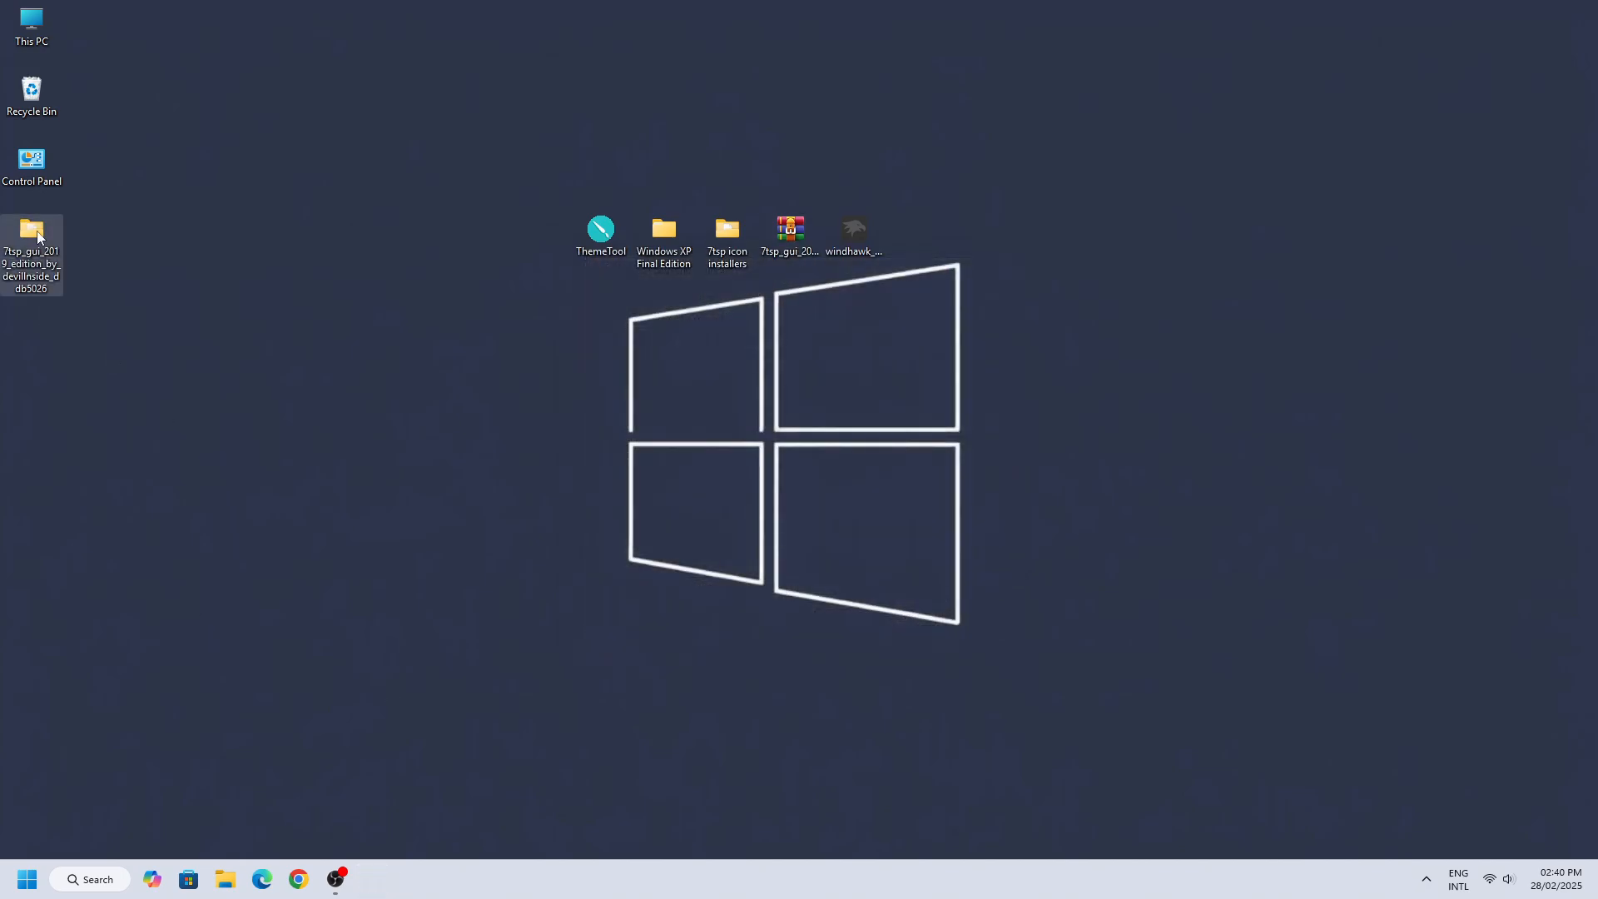
click(87, 297)
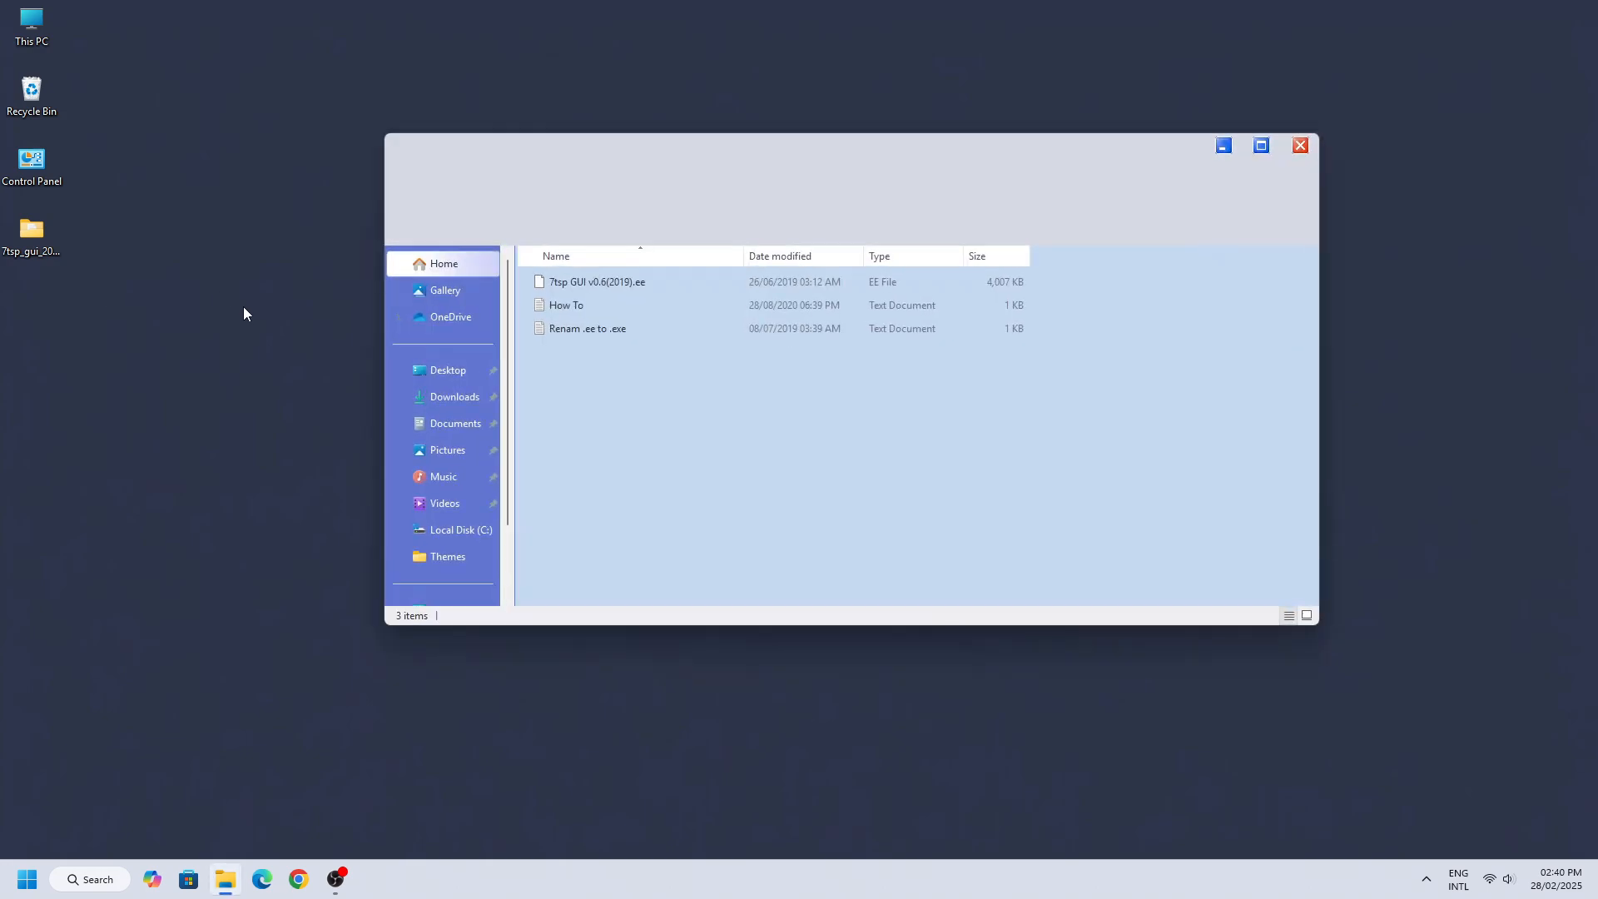
right_click(582, 282)
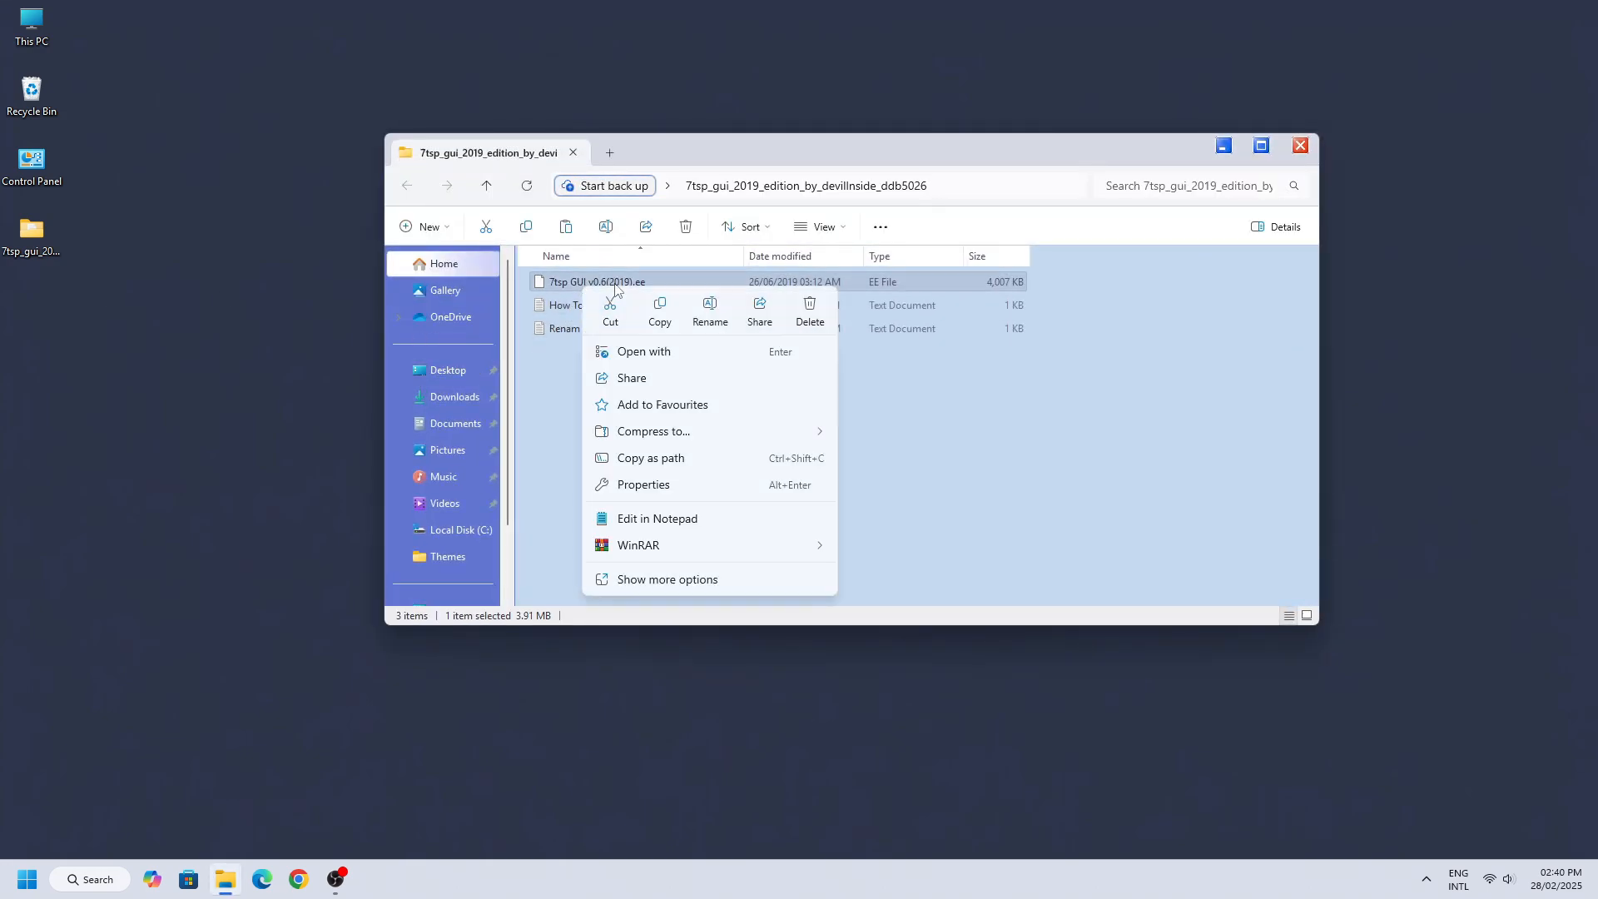
click(690, 308)
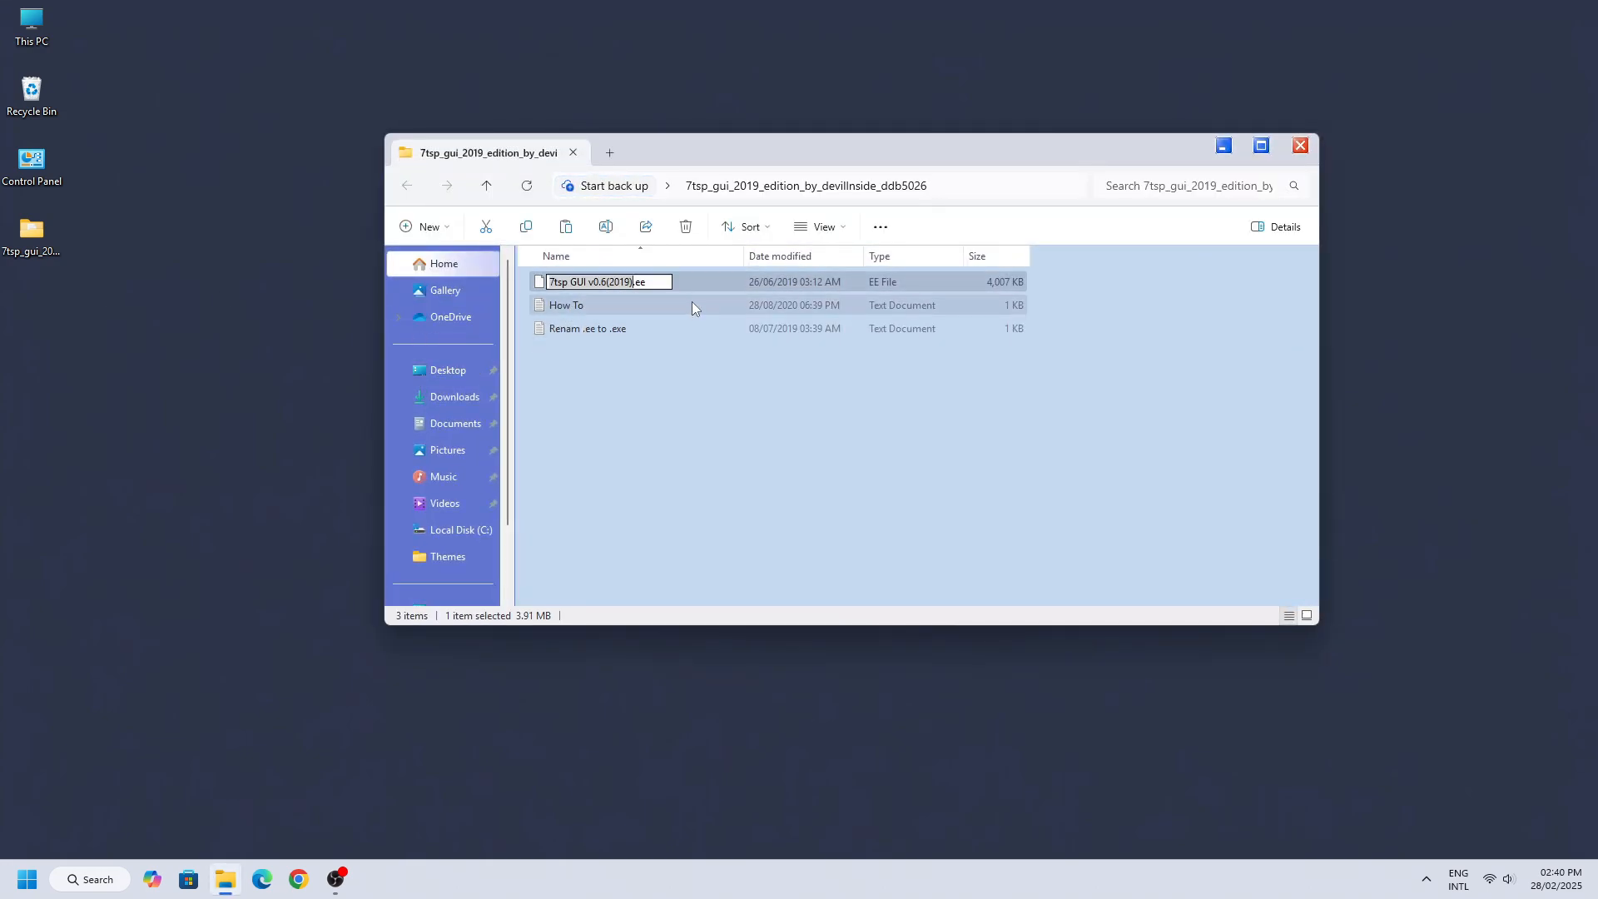
click(640, 282)
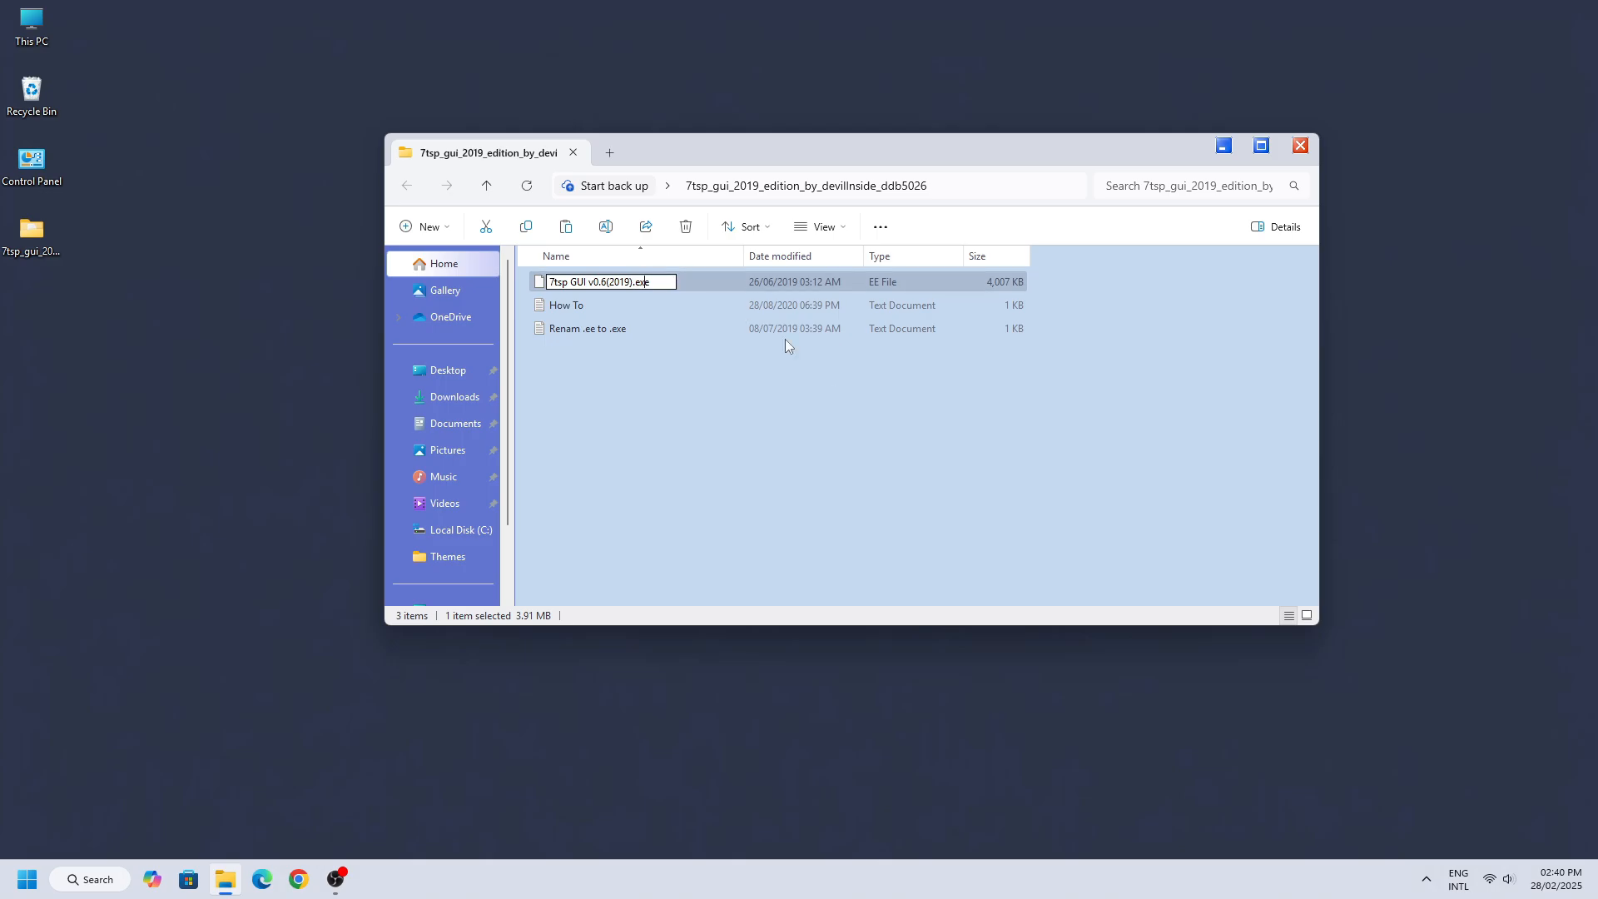
text(x)
key(Return)
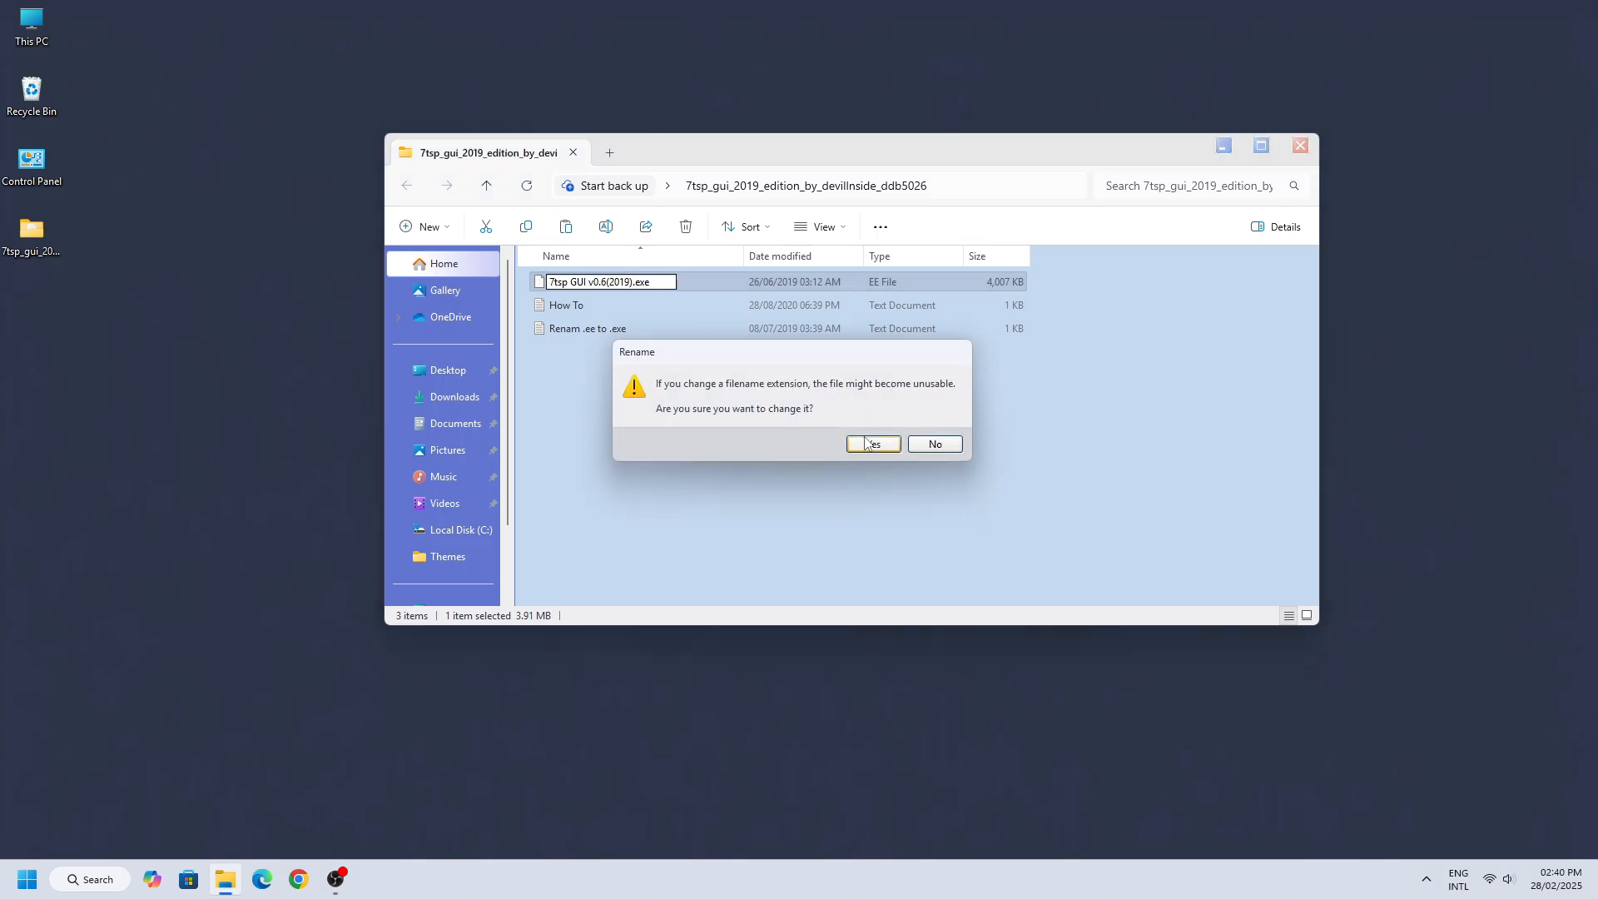
click(866, 443)
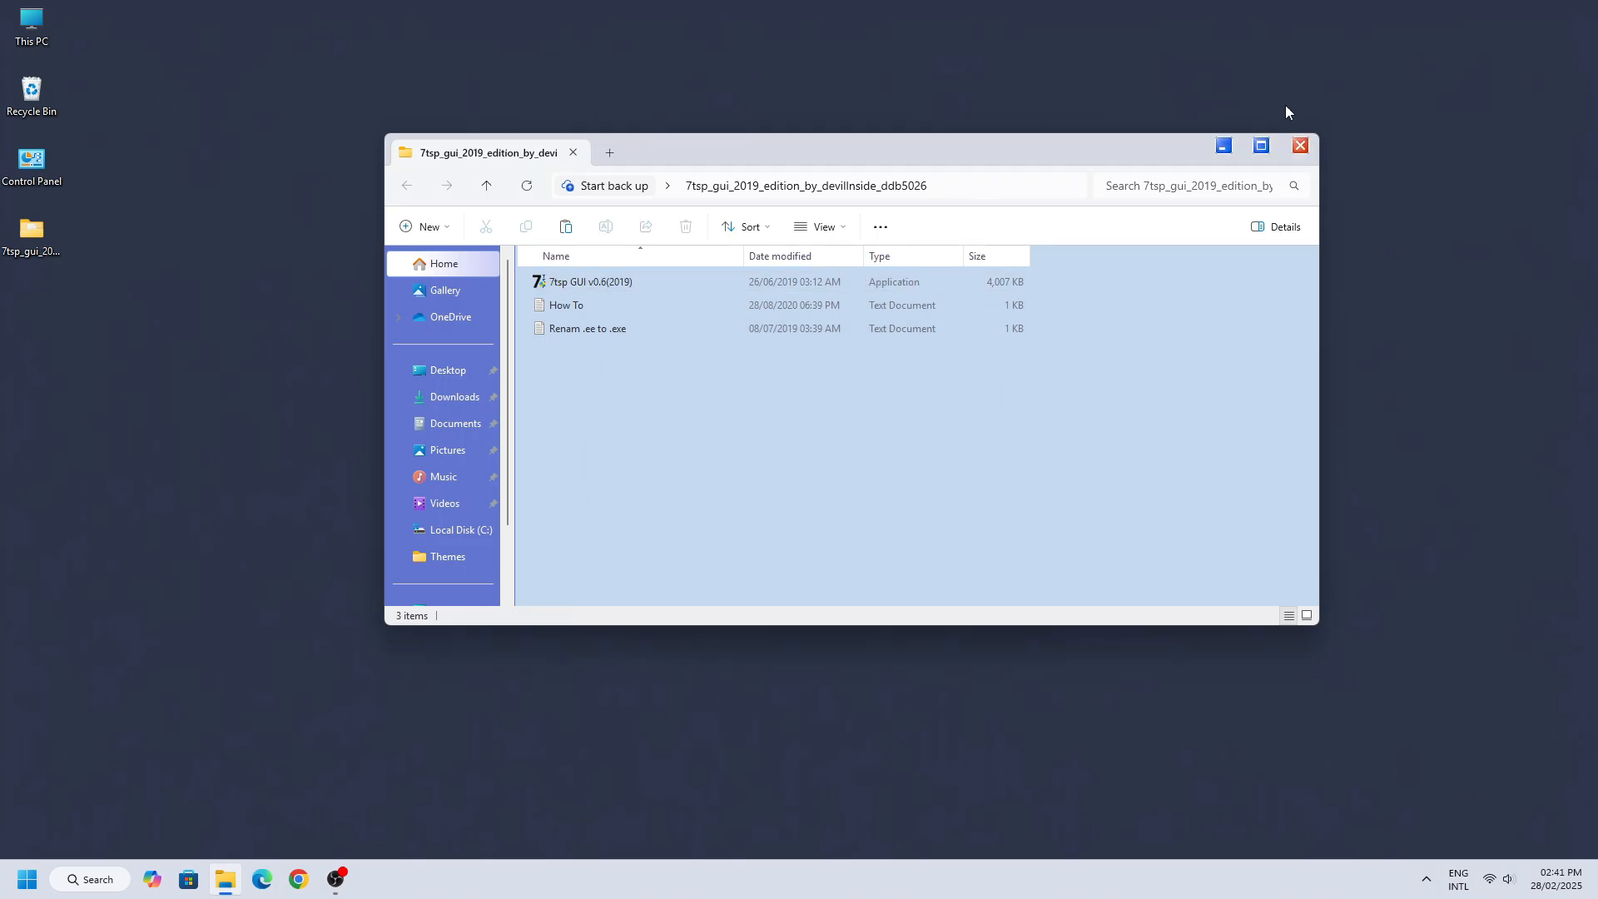
click(1301, 146)
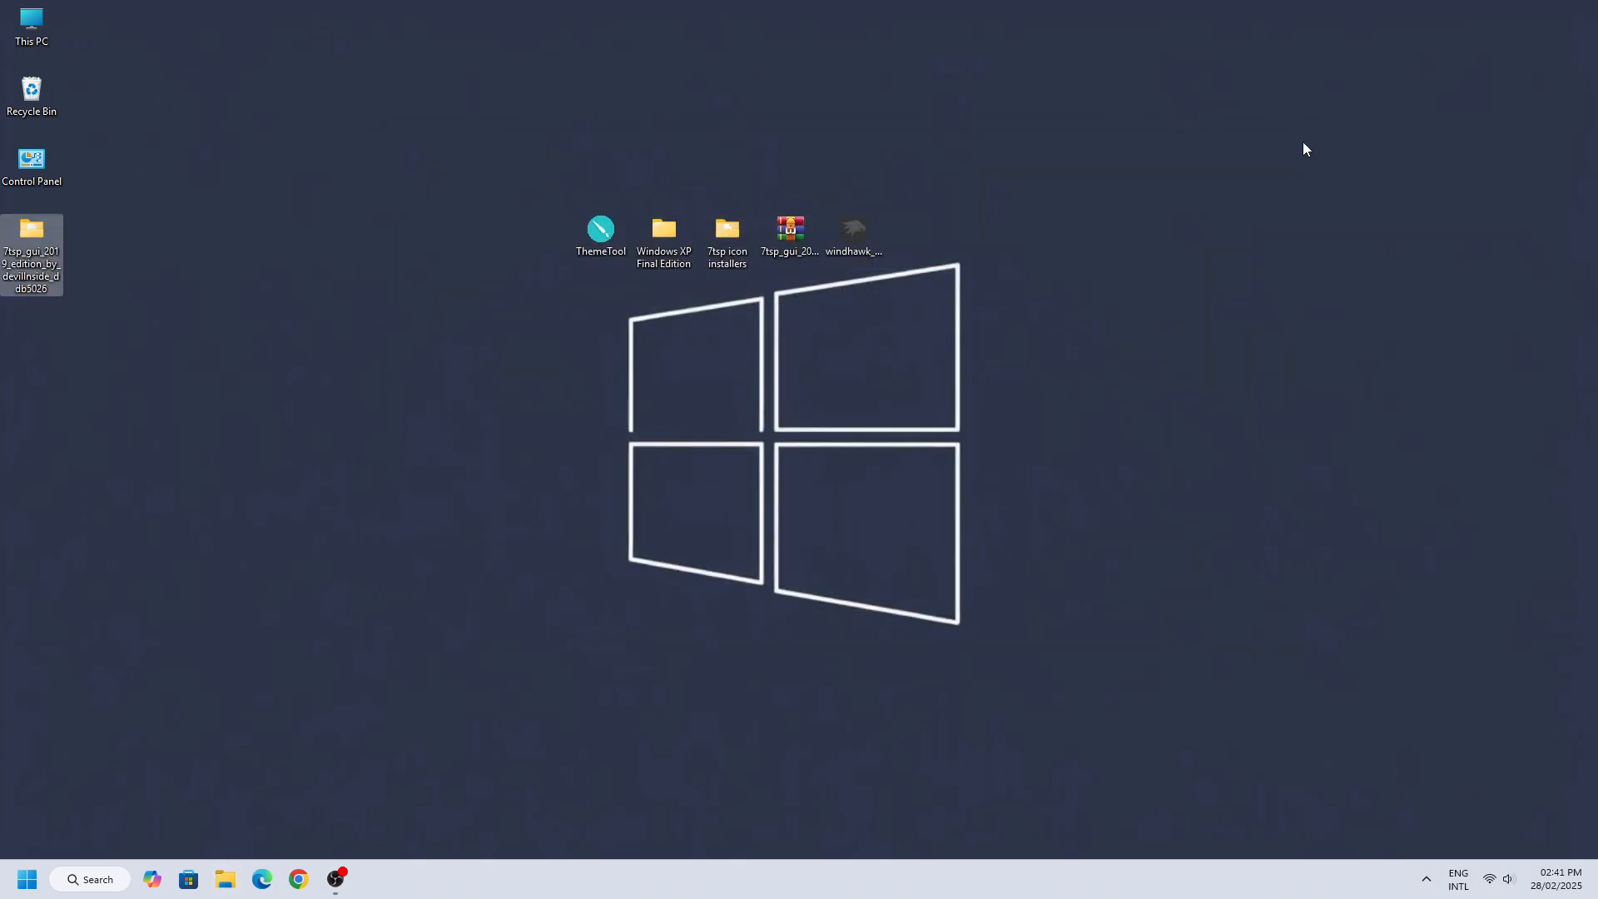
Step: Open the 7tsp icon installers folder from the desktop and show its contents as large icons
right_click(730, 240)
click(795, 303)
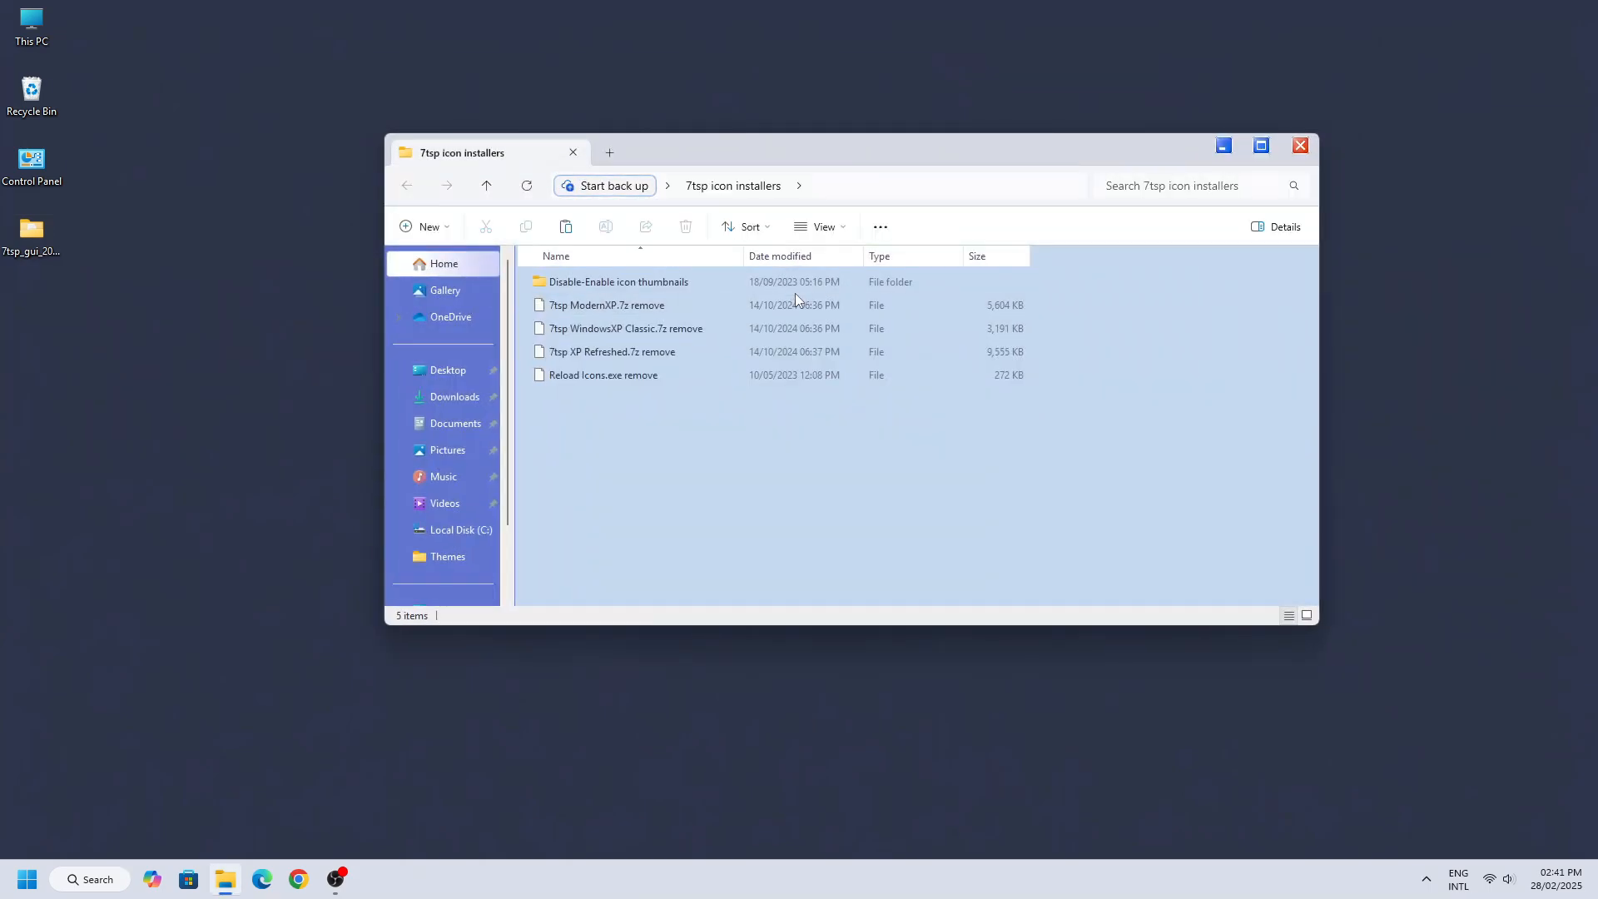
right_click(908, 434)
mouse_move(1010, 503)
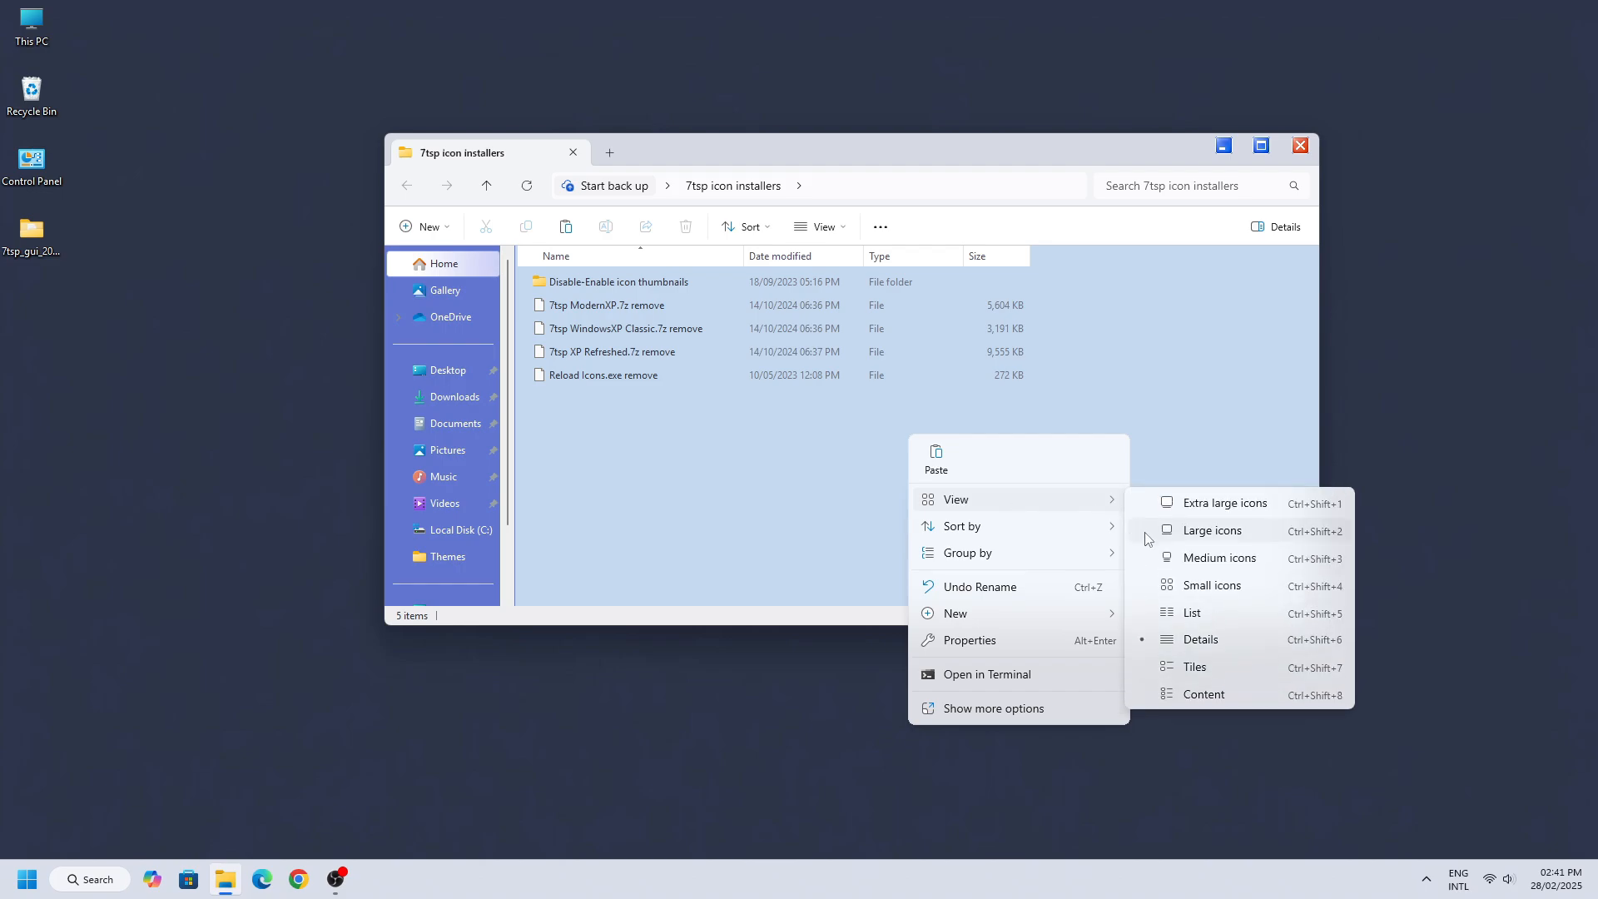
click(1140, 534)
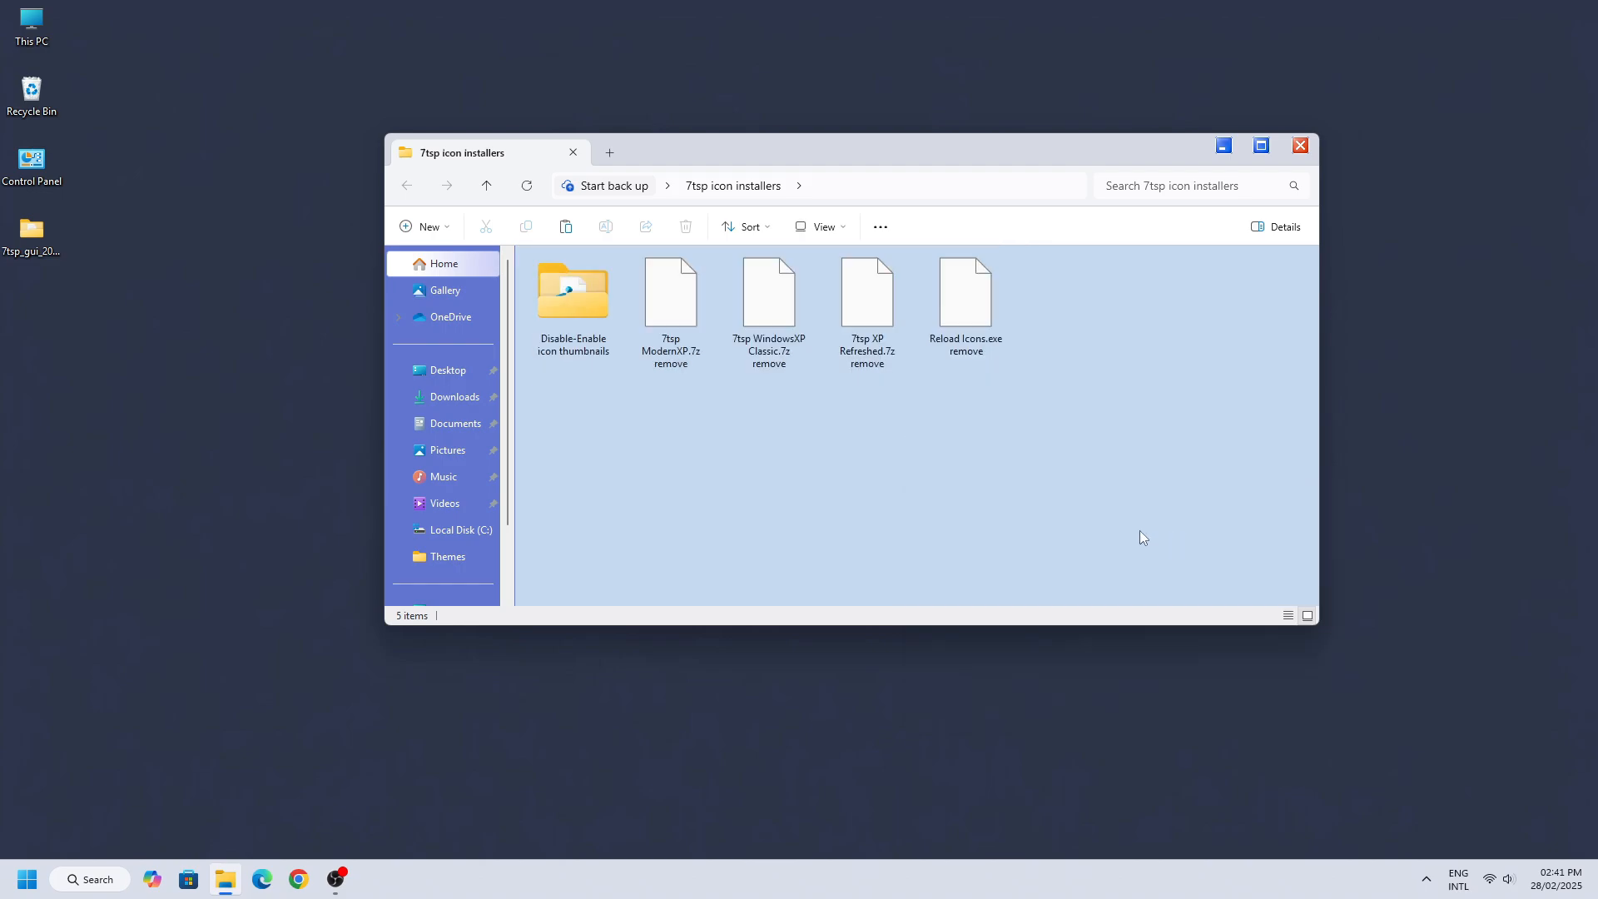
Step: Rename the ModernXP icon pack file as 7tsp ModernXP.7z, and close the icon installers folder
right_click(674, 329)
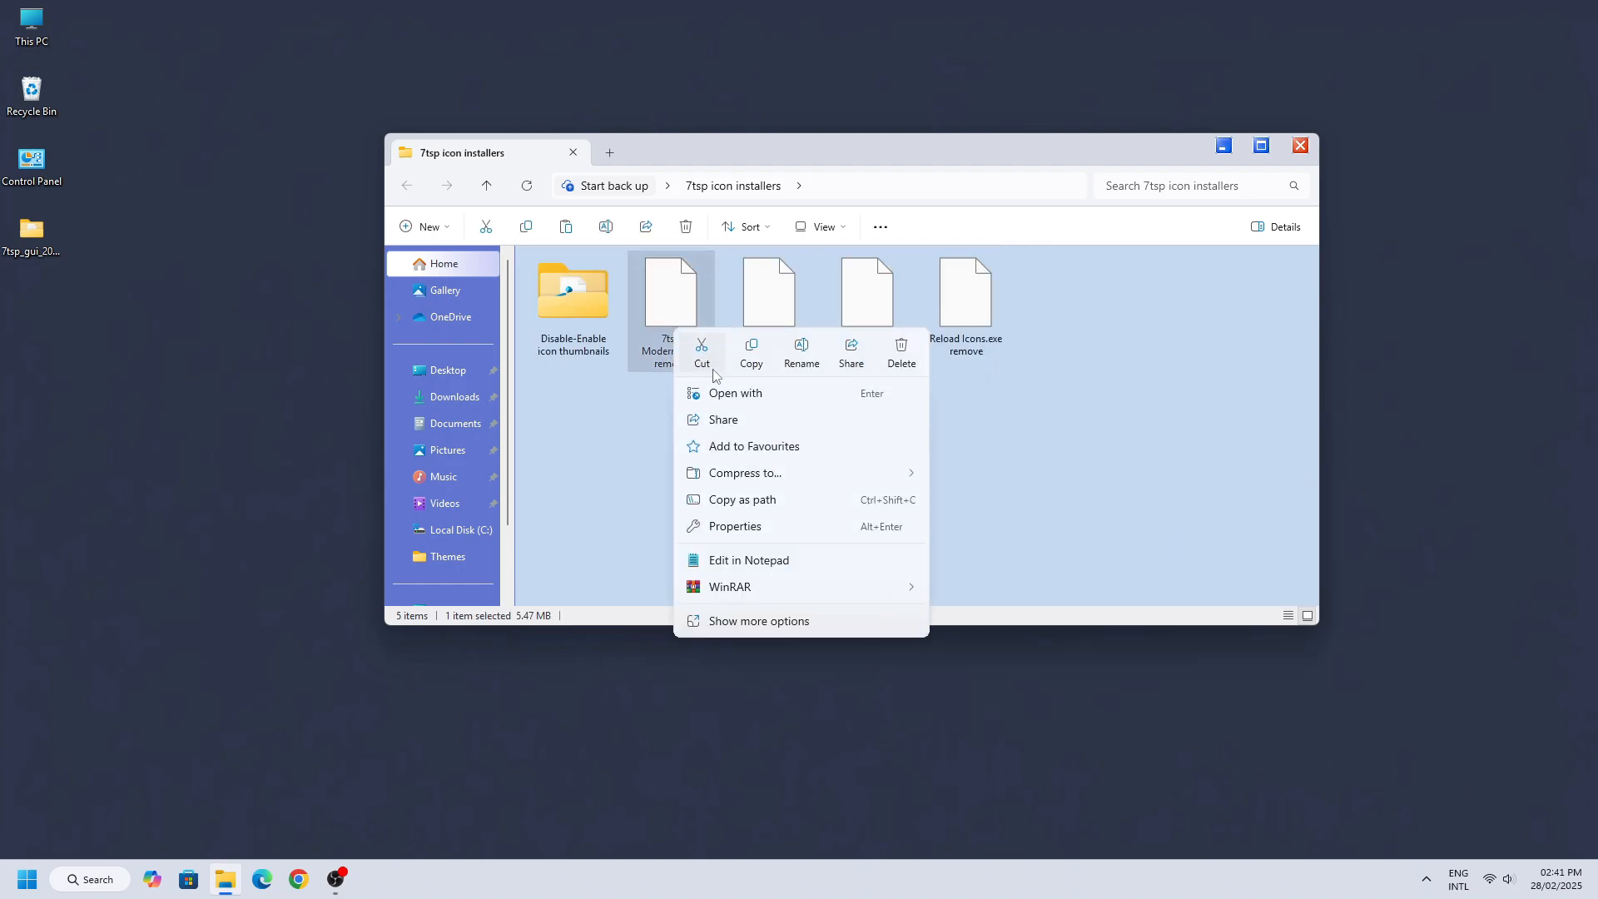
click(795, 360)
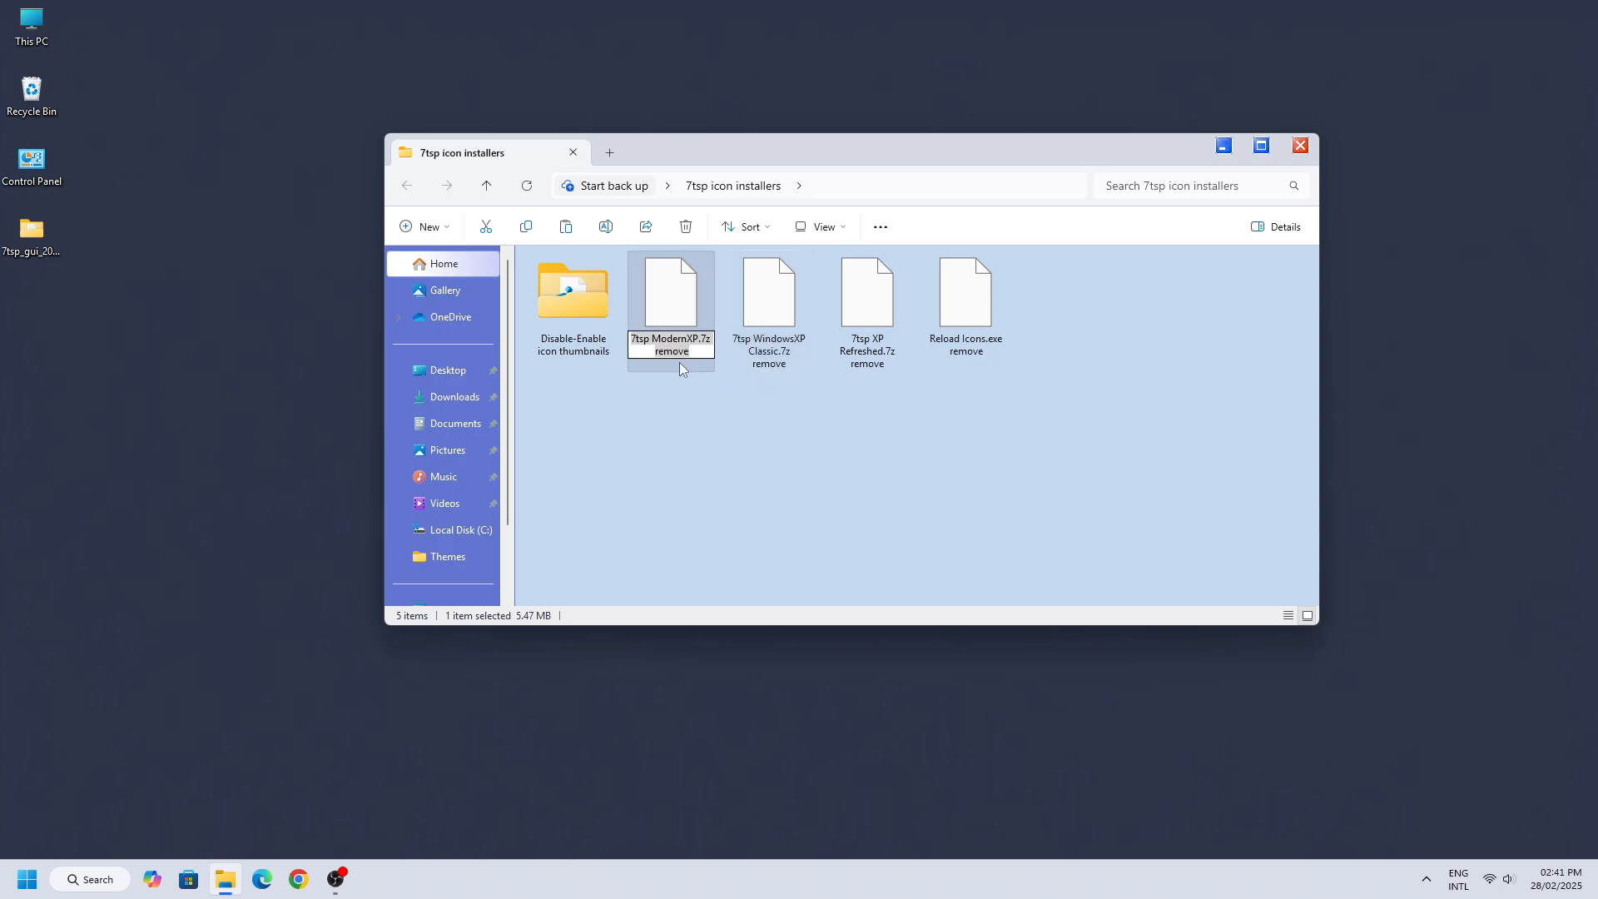
drag(656, 351, 698, 352)
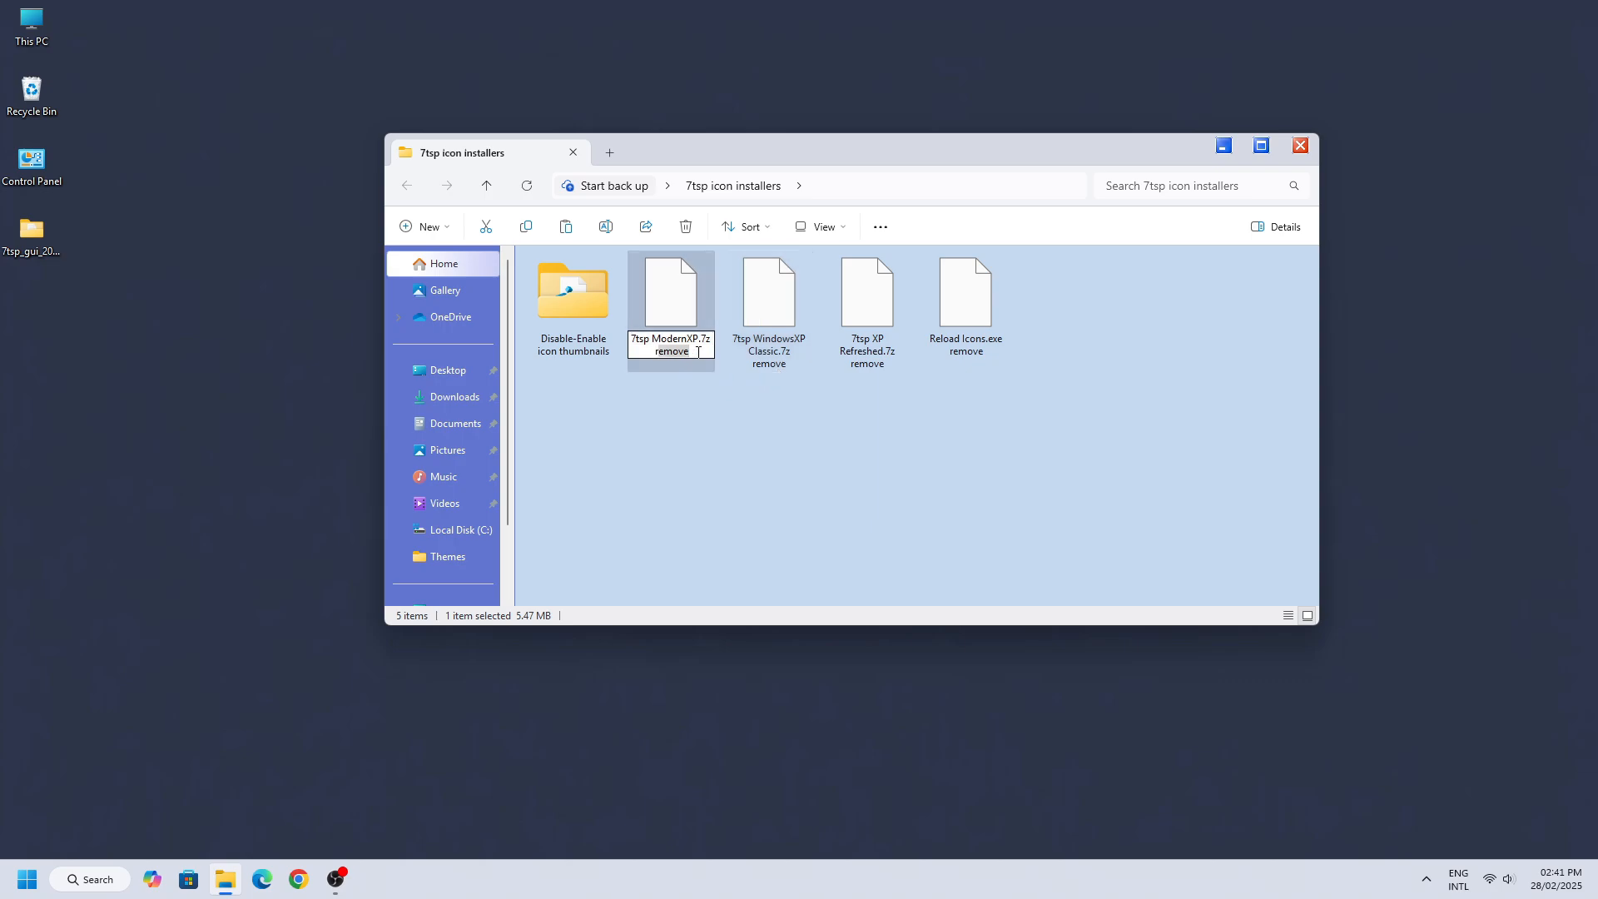
key(BackSpace)
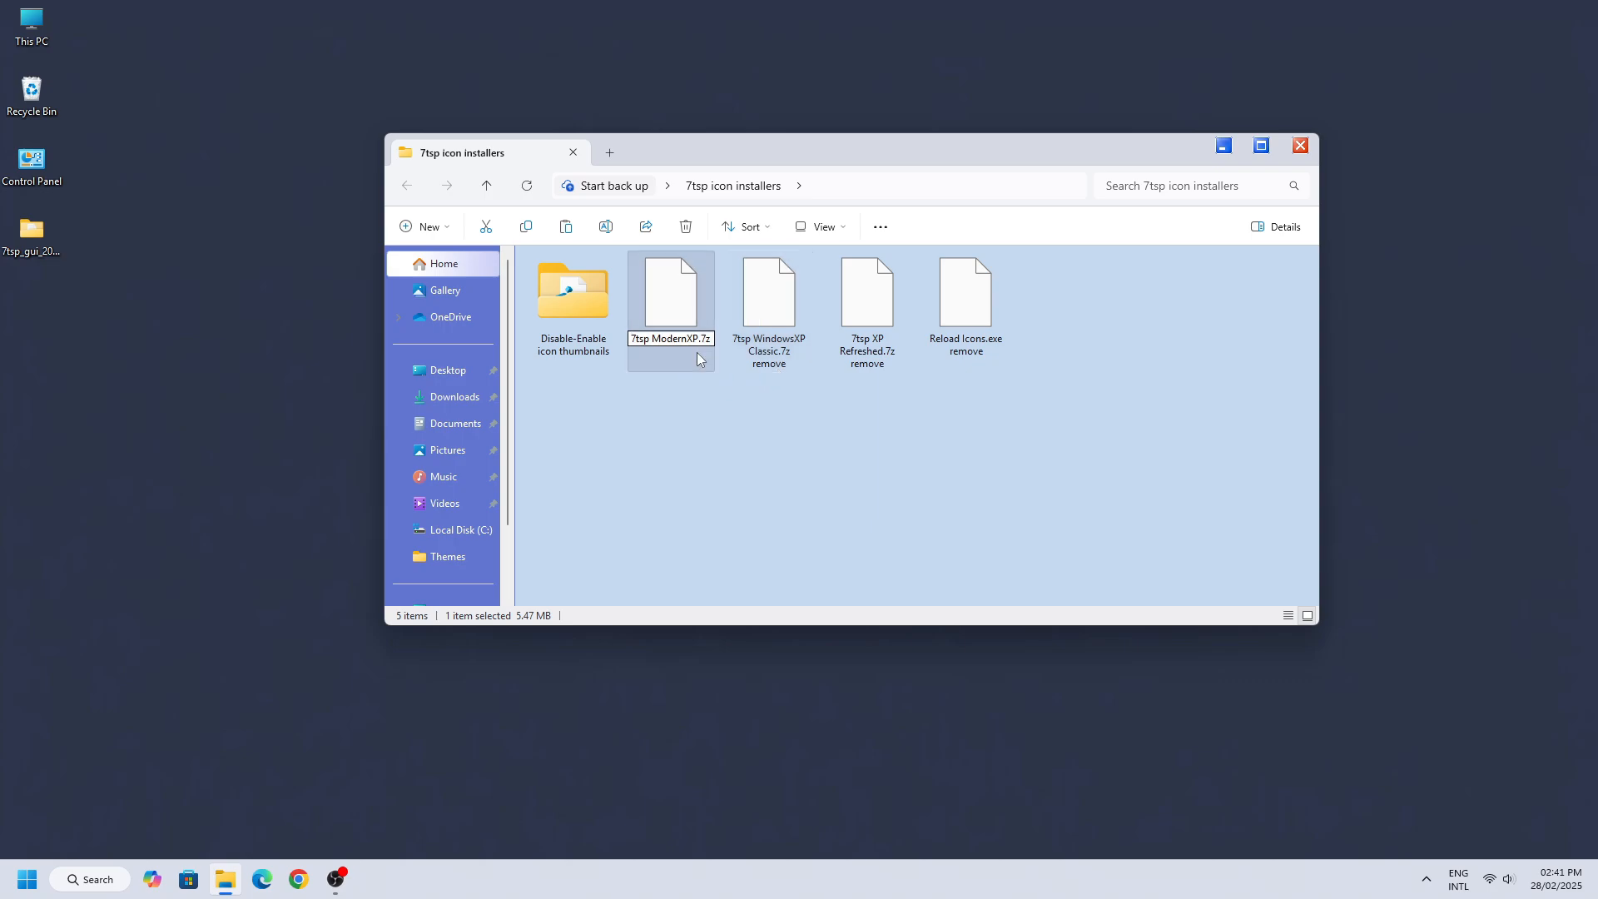
key(Return)
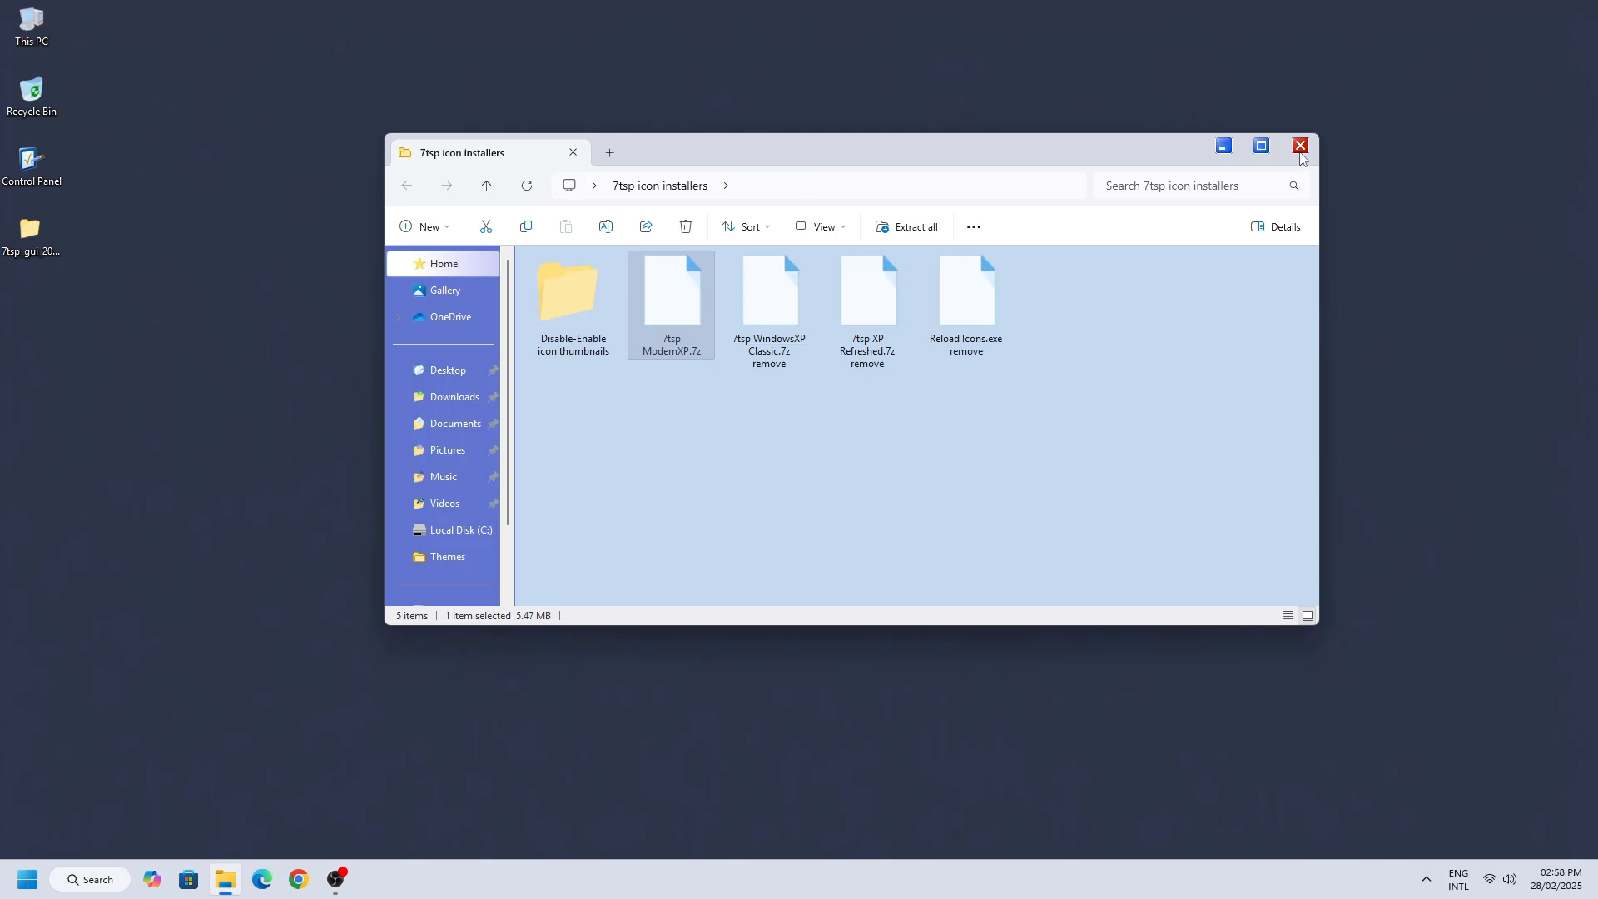
click(1301, 147)
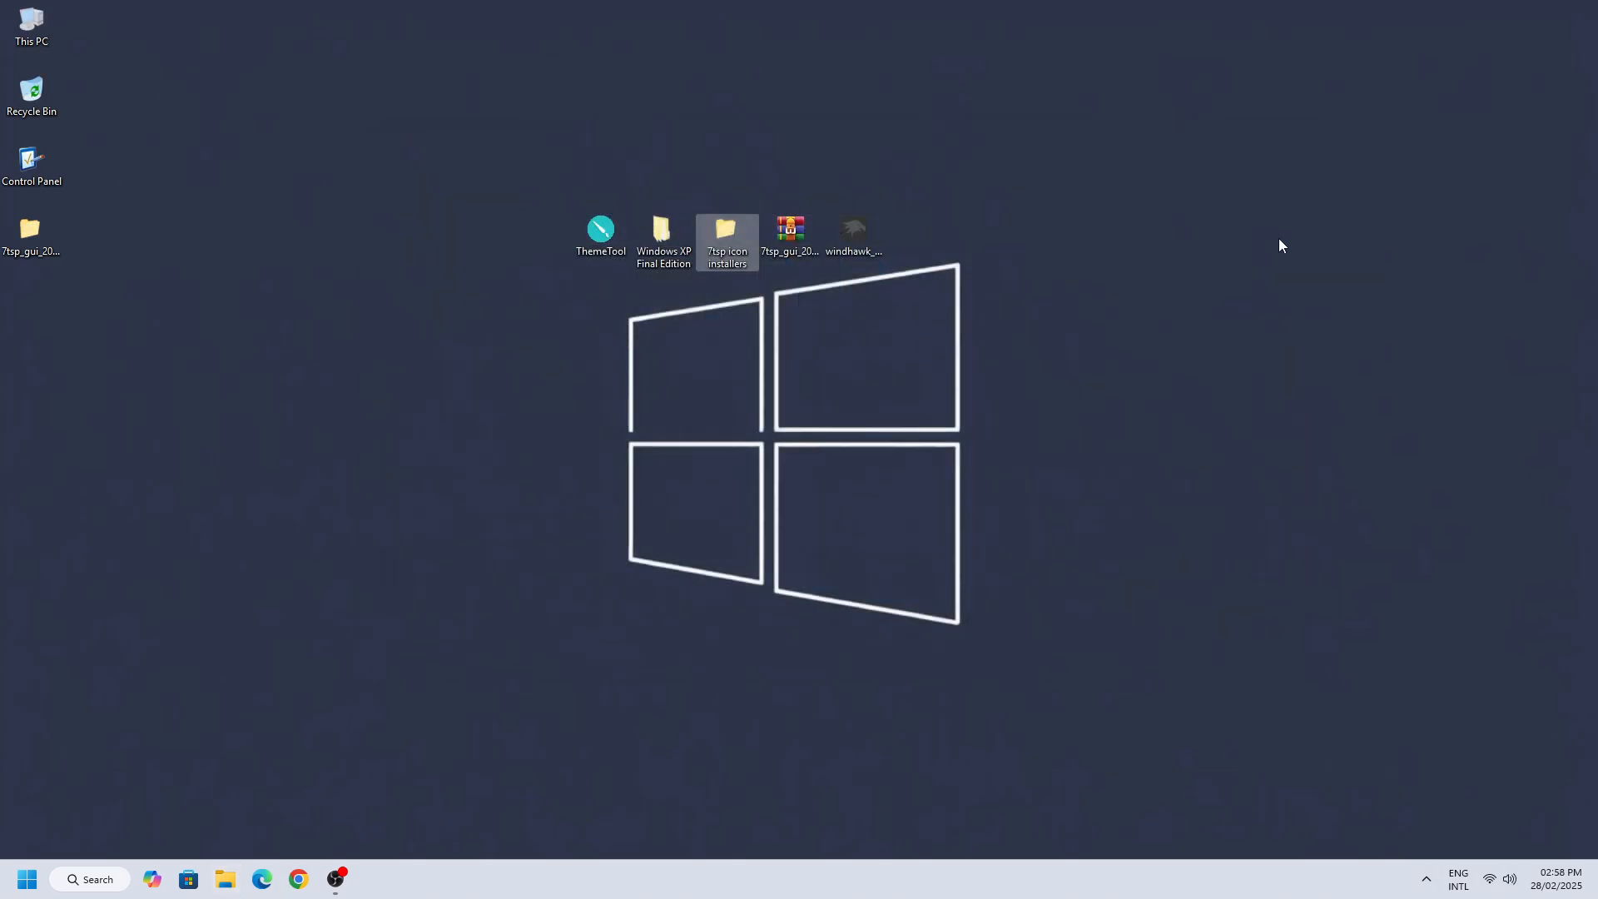
Step: Open the extracted 7tsp_gui_2019_edition folder and run 7tsp GUI v0.6(2019) as administrator
right_click(57, 238)
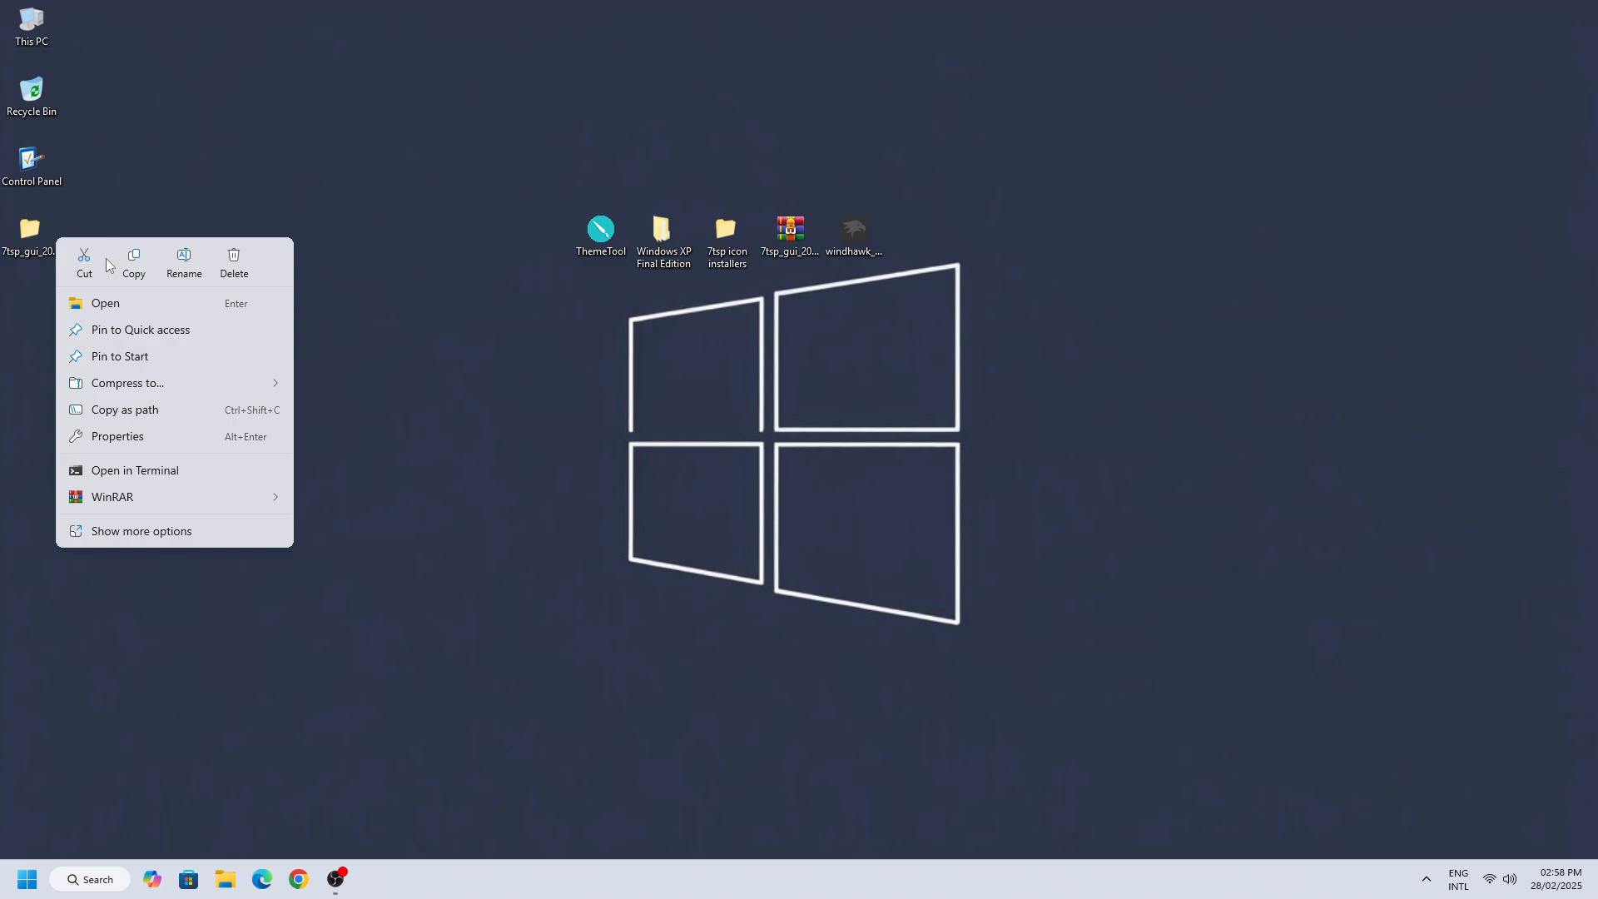
click(108, 301)
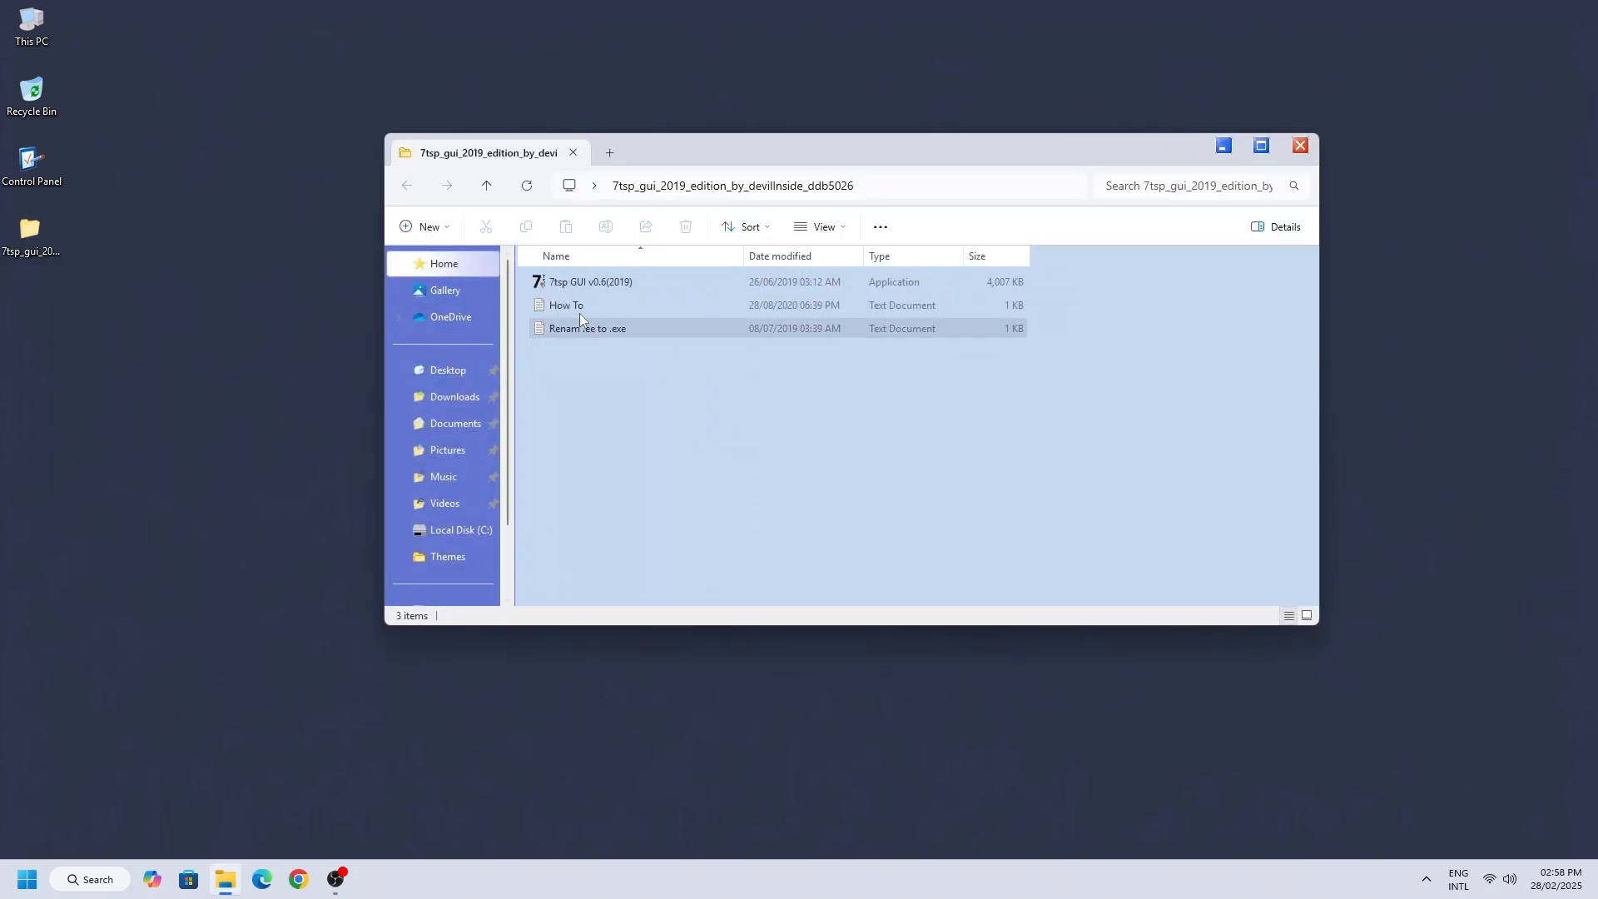
right_click(597, 283)
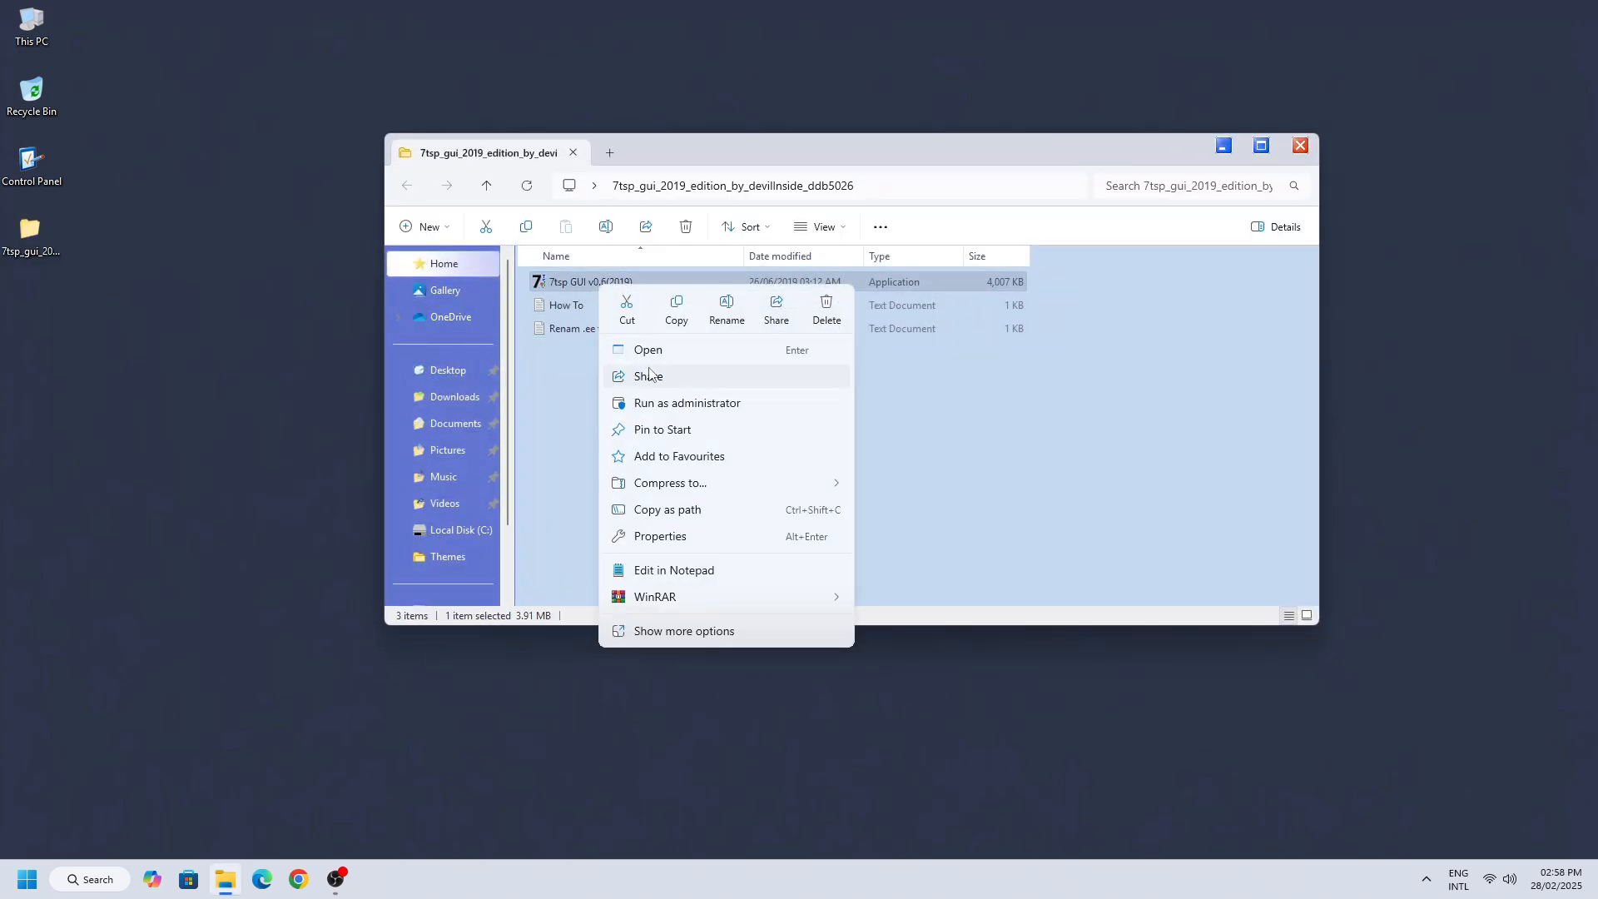
click(656, 405)
click(712, 519)
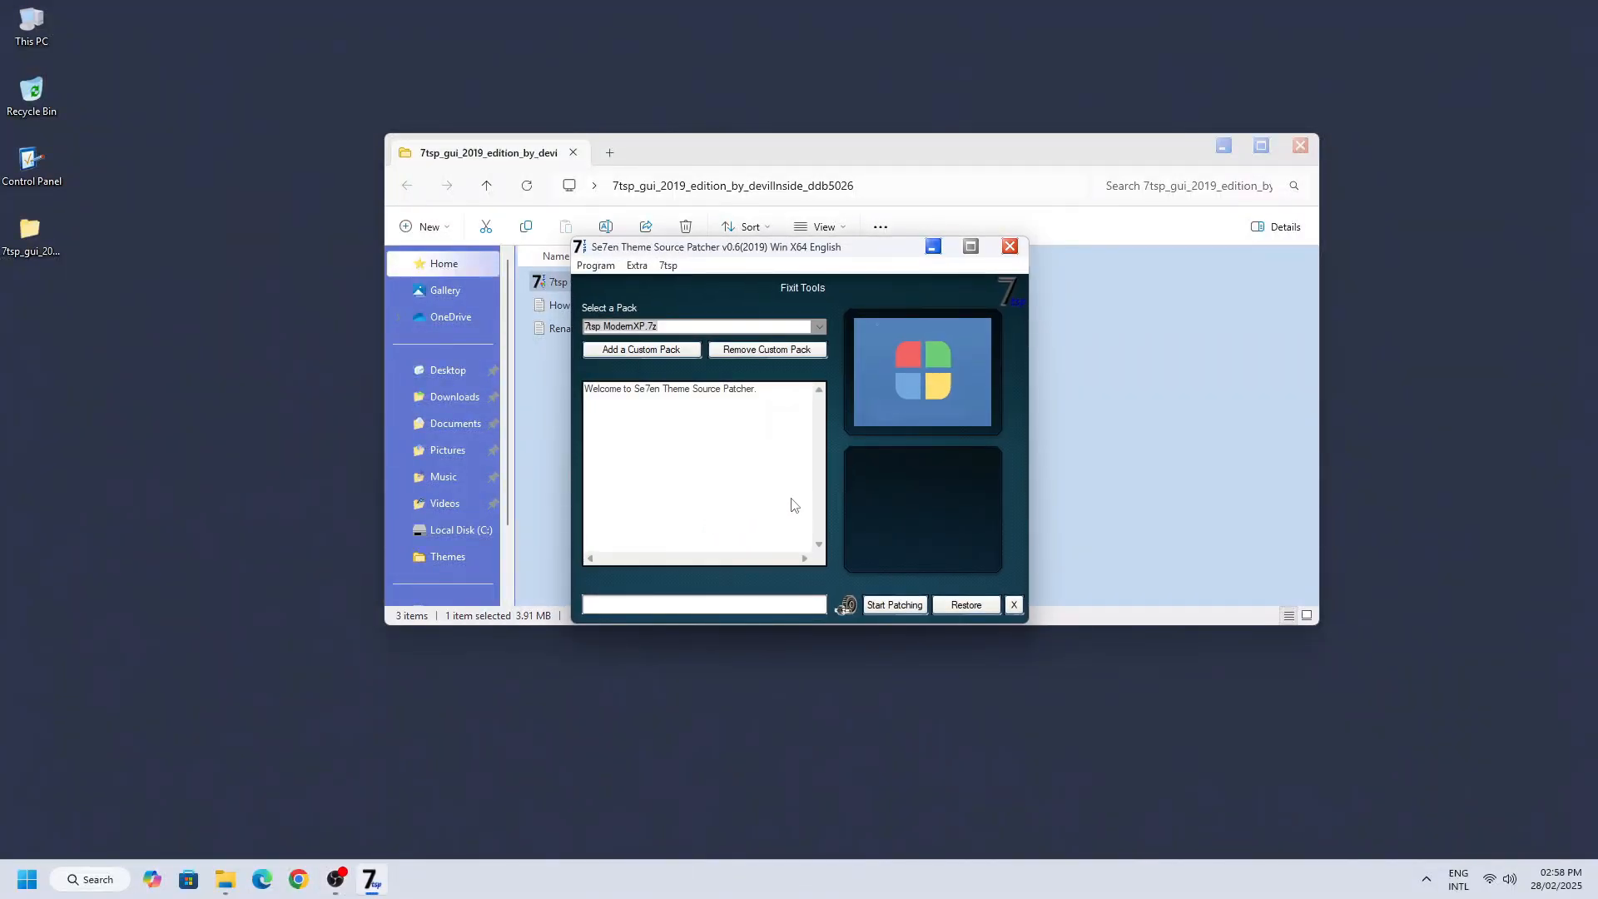
Step: Add the custom pack 7tsp ModernXP.7z from the 7tsp icon installers folder and overwrite the existing pack
click(657, 351)
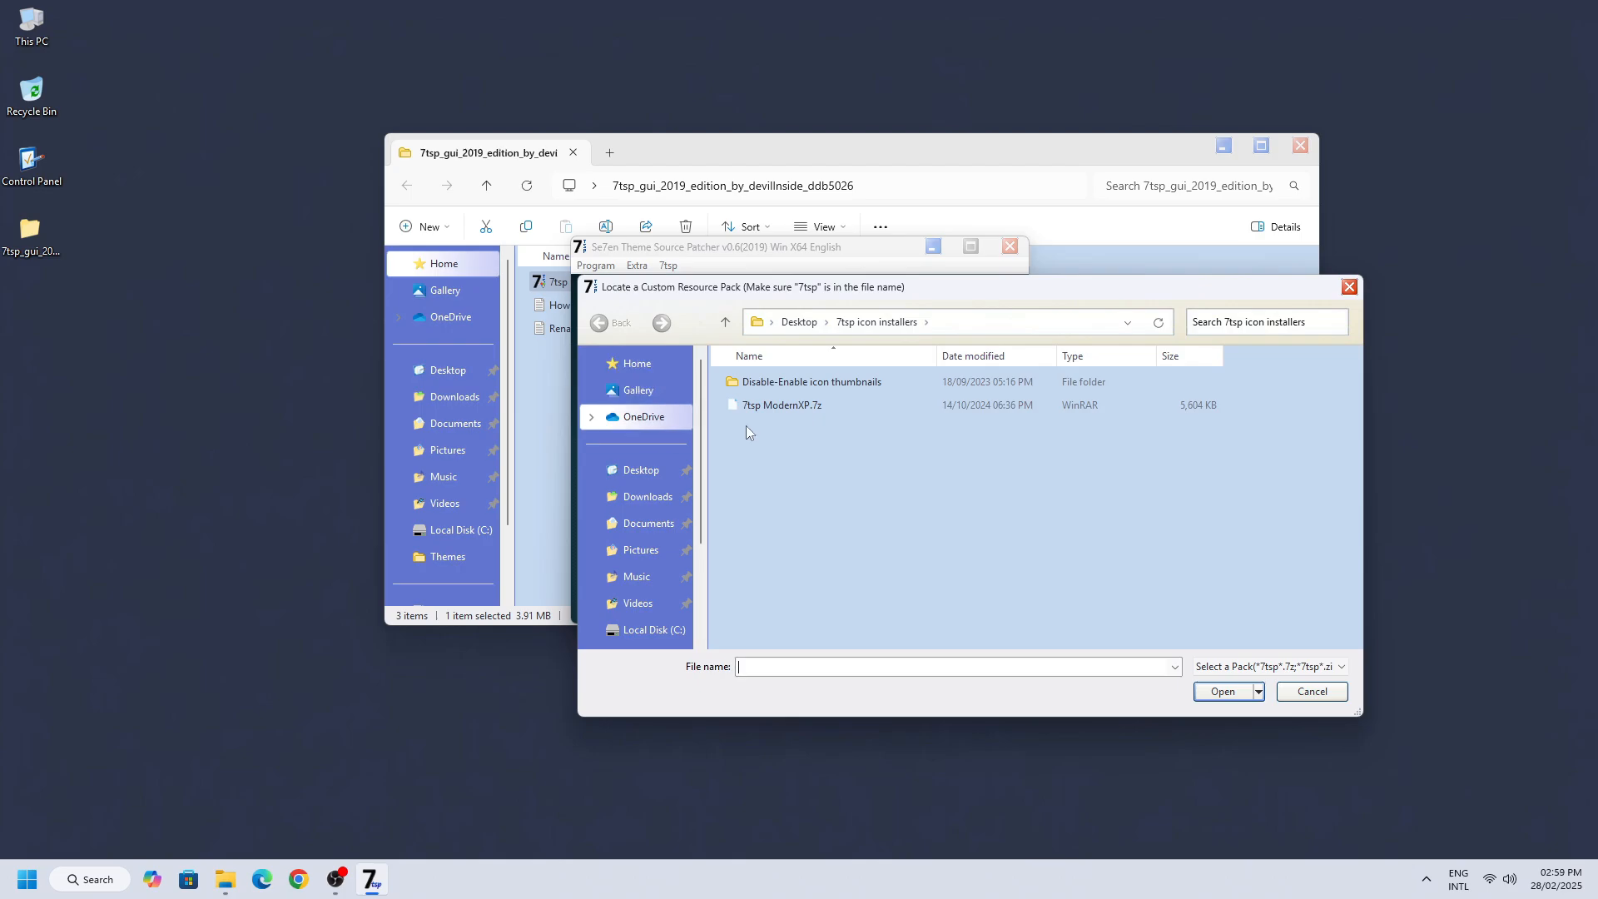
click(772, 409)
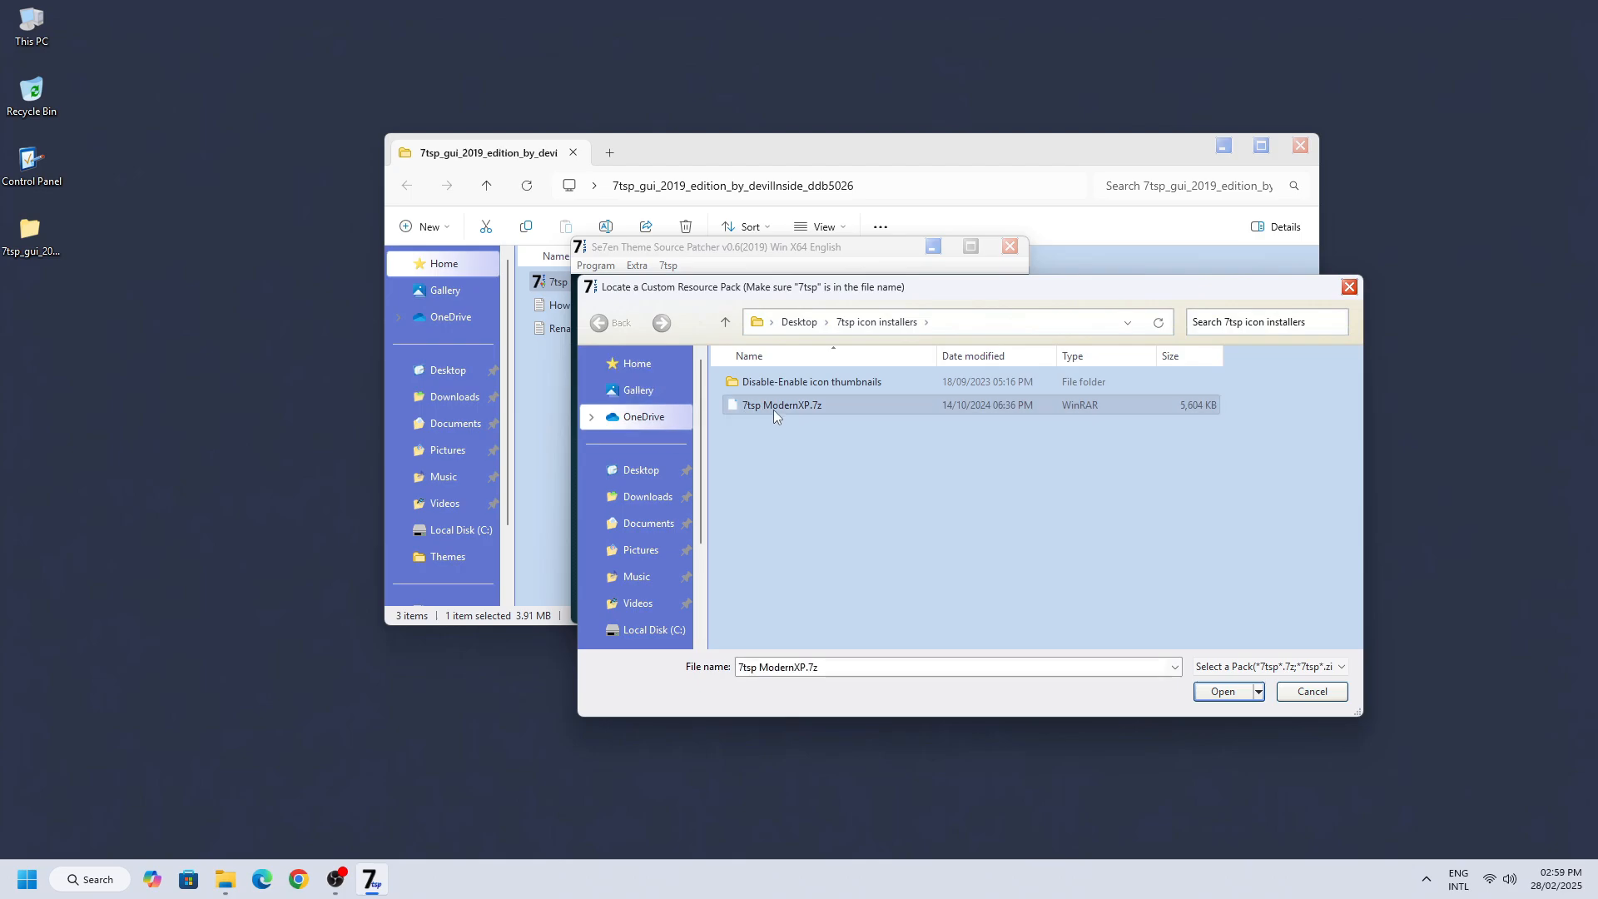
click(1220, 692)
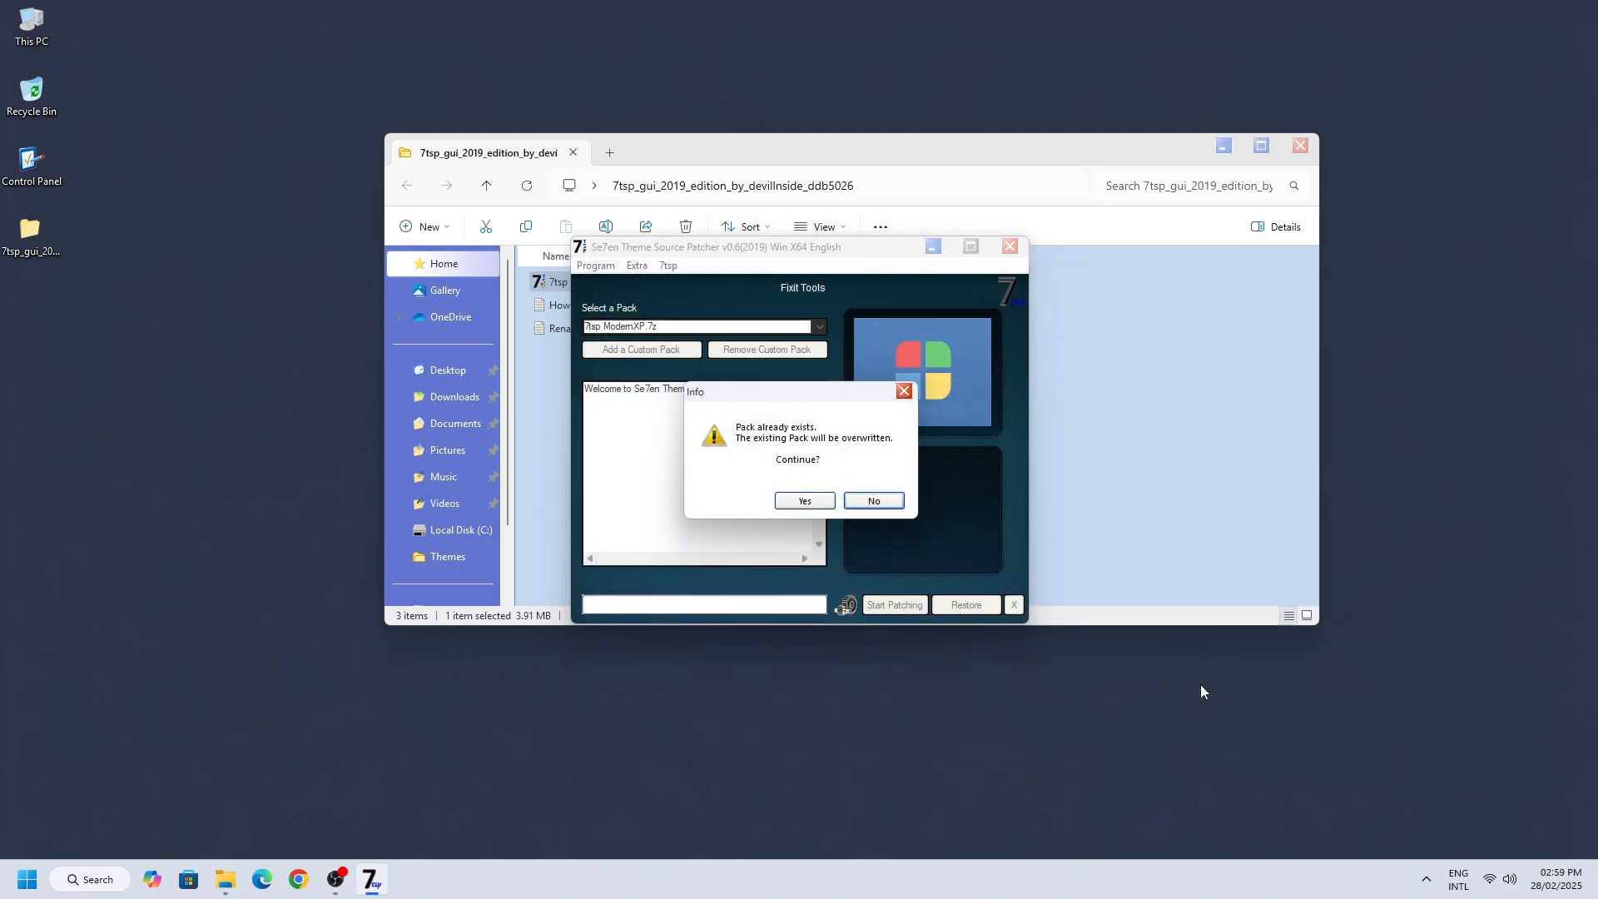
click(817, 503)
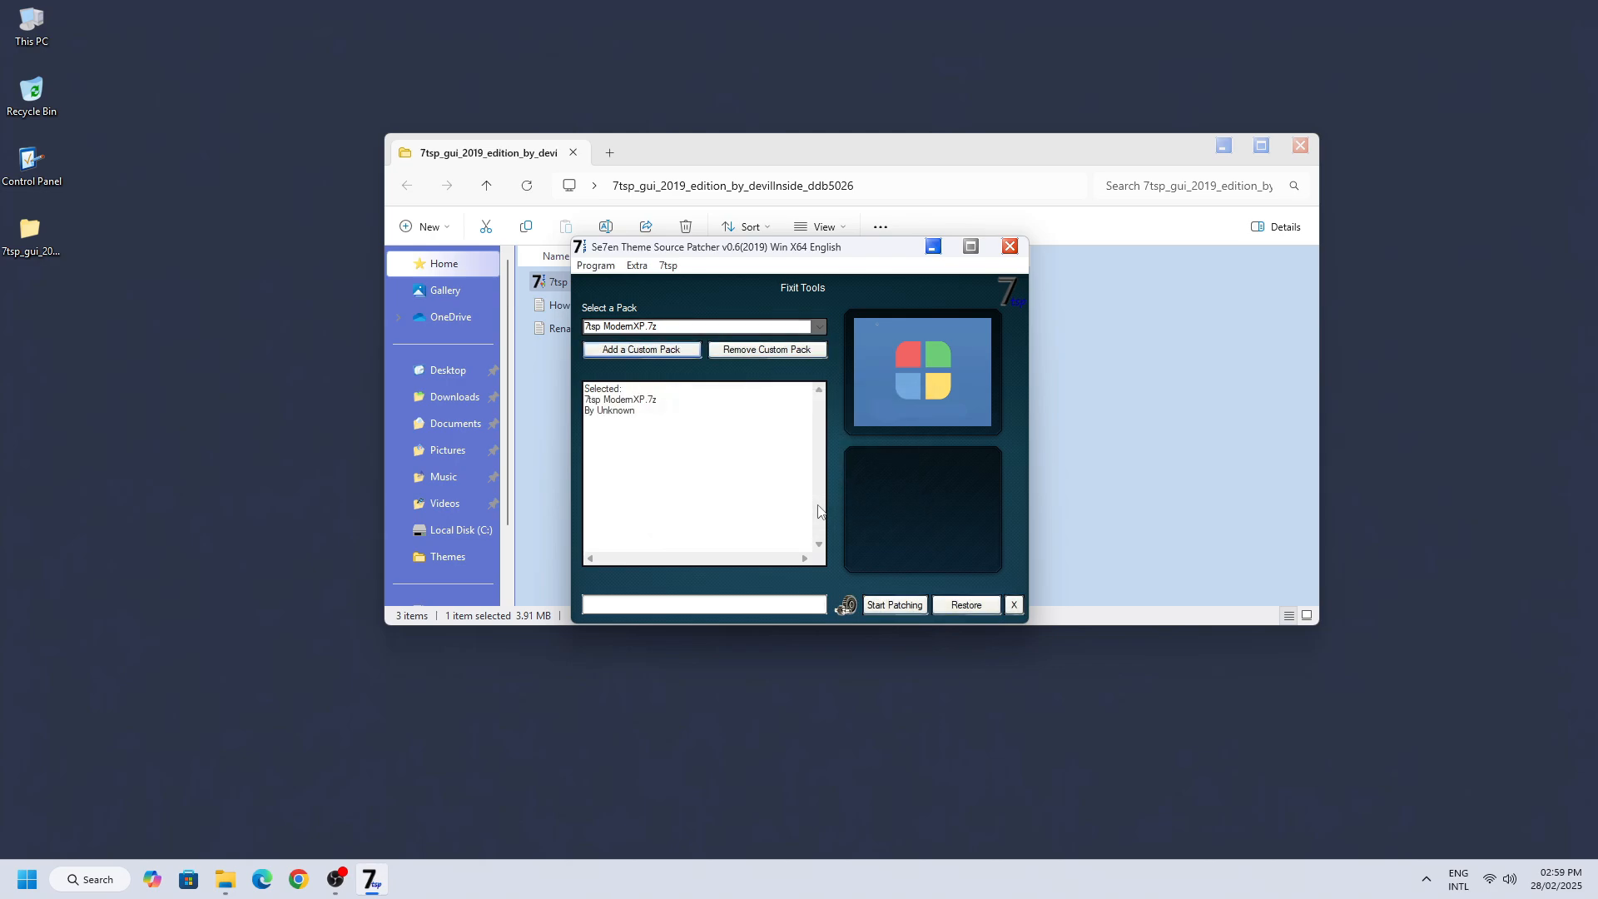
Step: Patch the system with the 7tsp ModernXP.7z pack, keeping restore point creation enabled, and dismiss the completion dialog
click(878, 600)
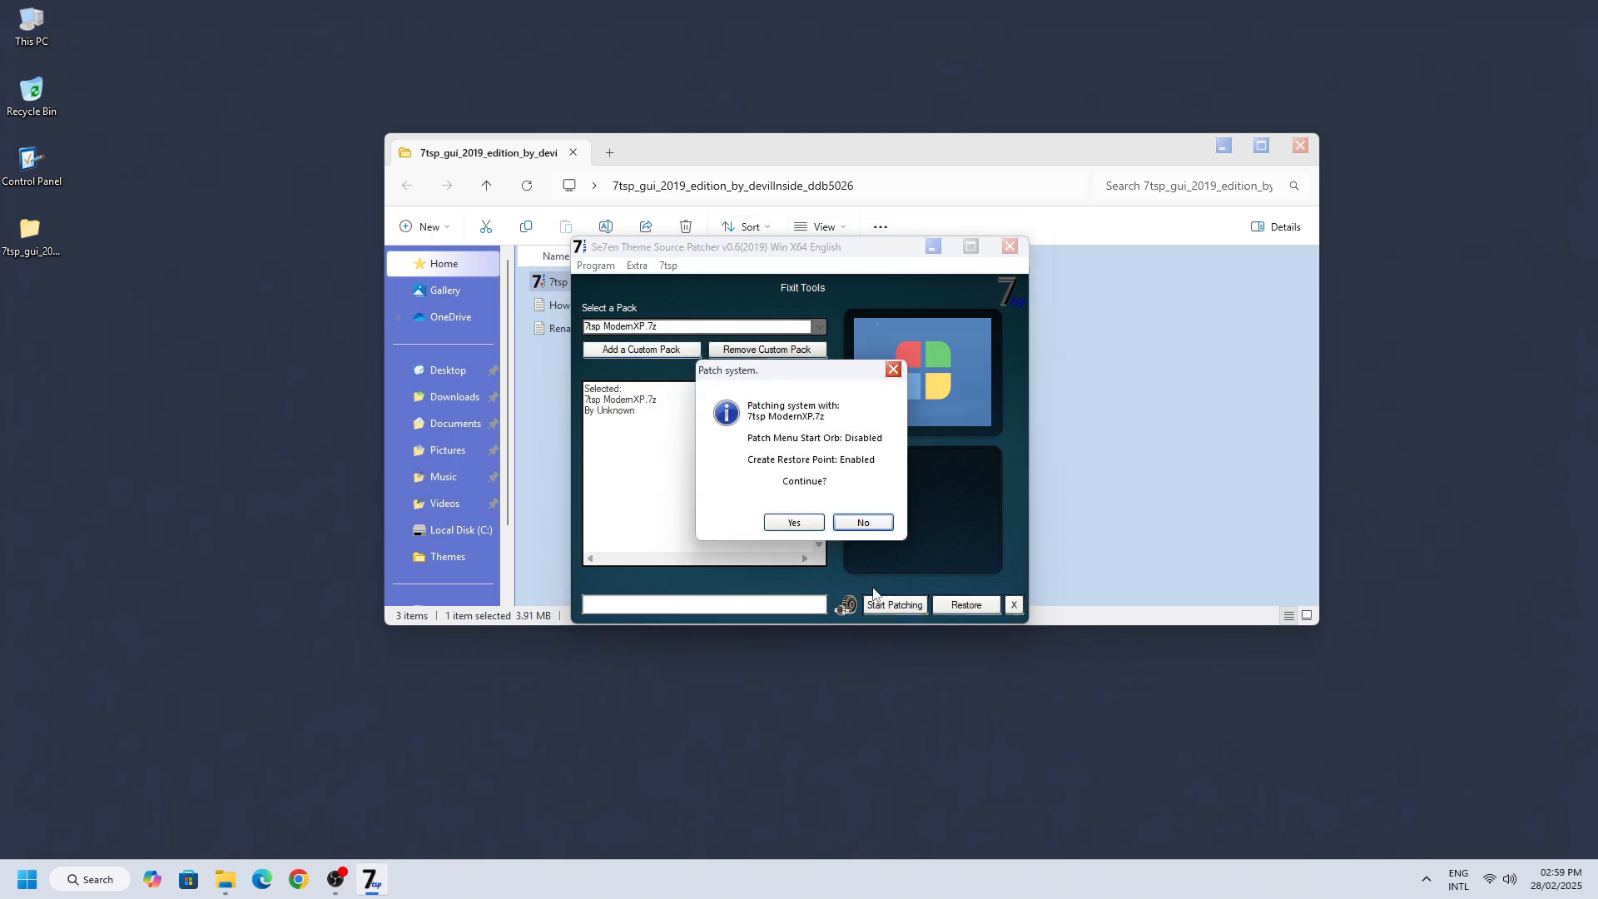
click(784, 522)
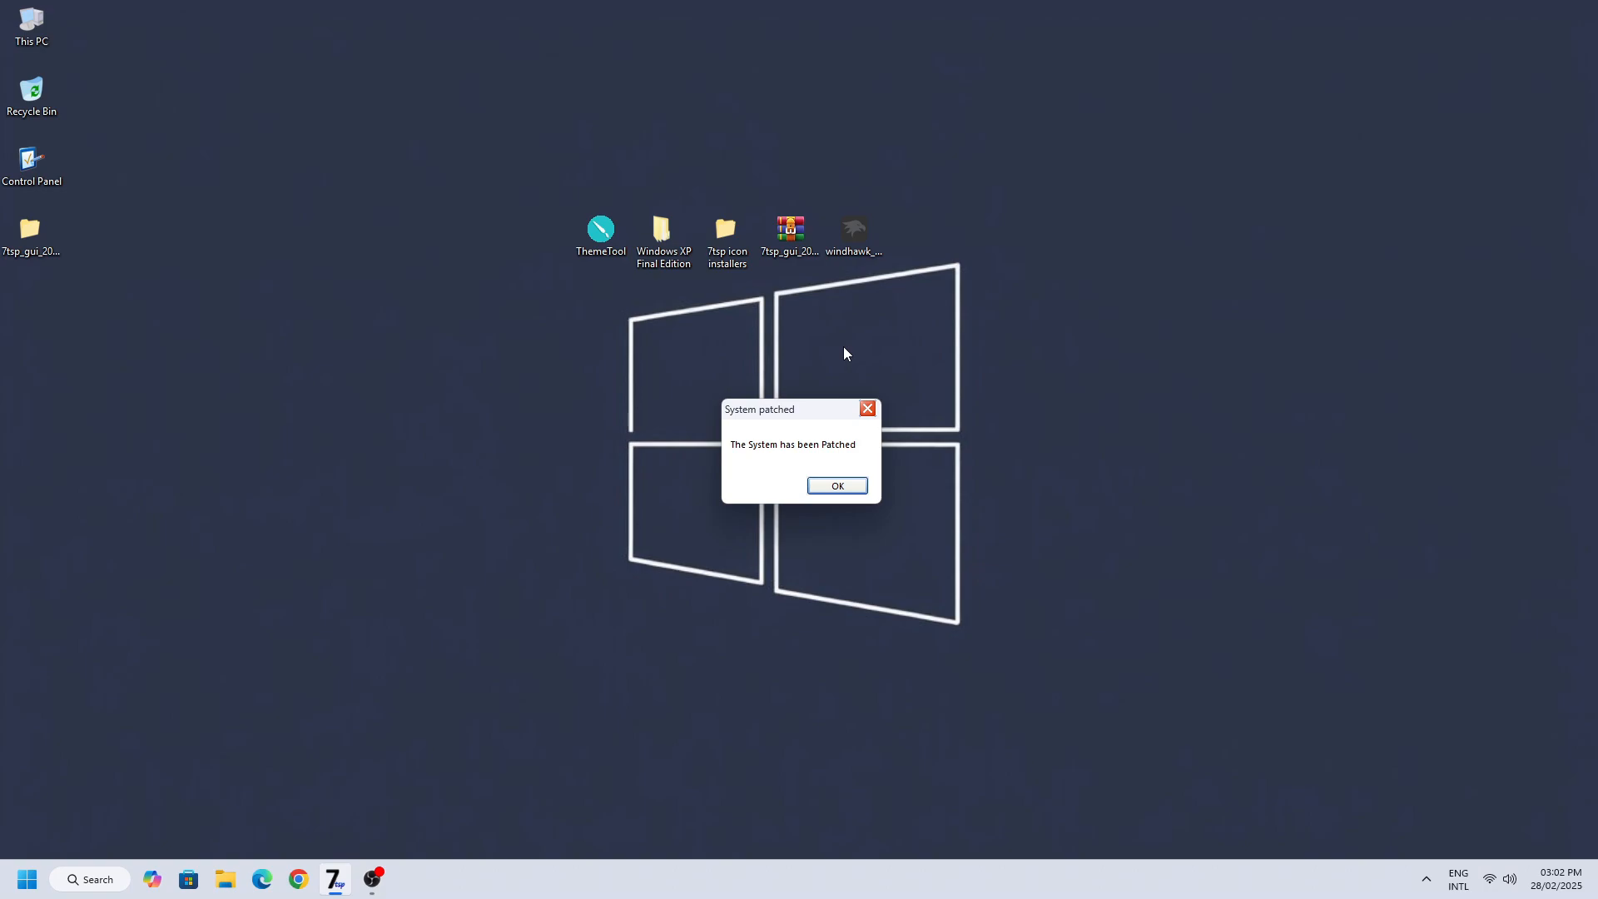
click(832, 489)
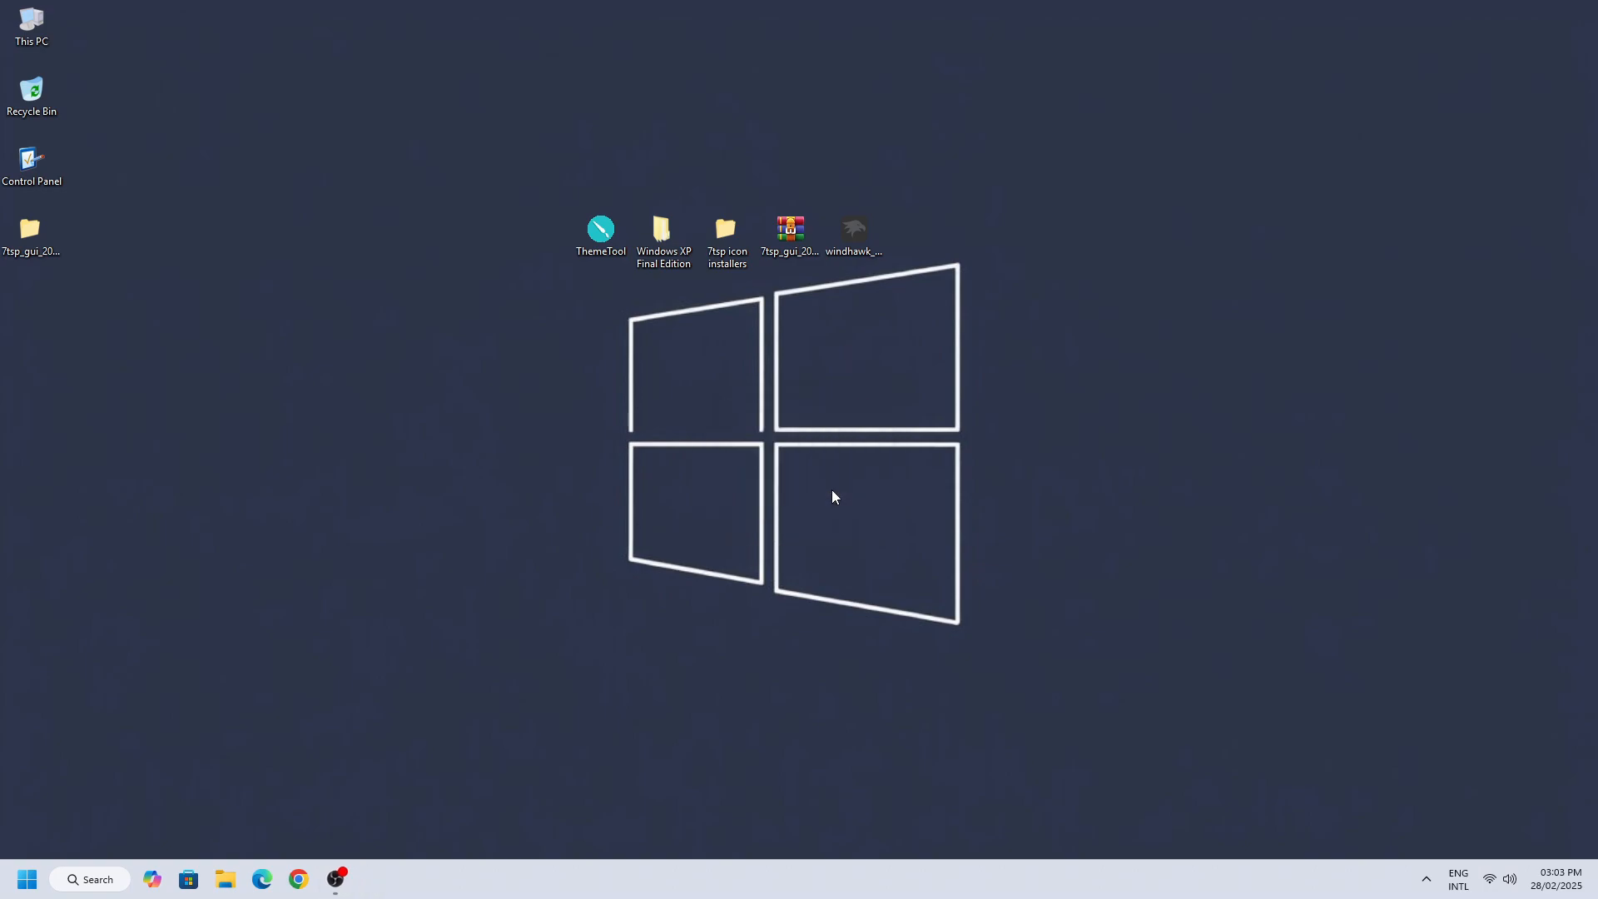
Step: Open the Extras folder inside Windows XP Final Edition on the desktop and show its contents as large icons
double_click(670, 263)
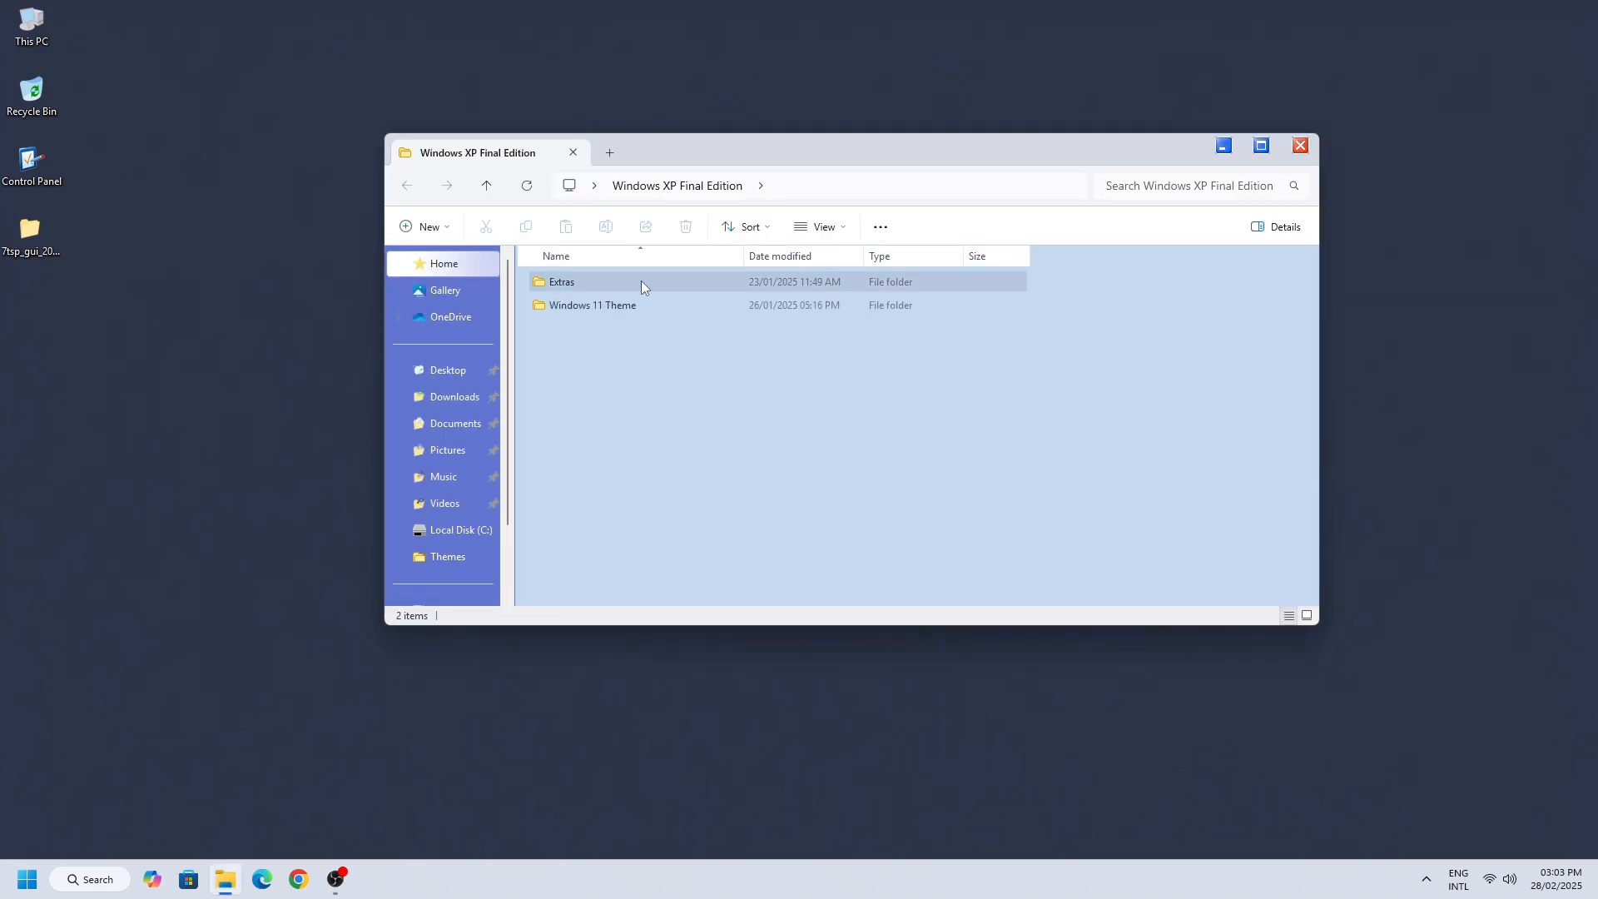
double_click(641, 283)
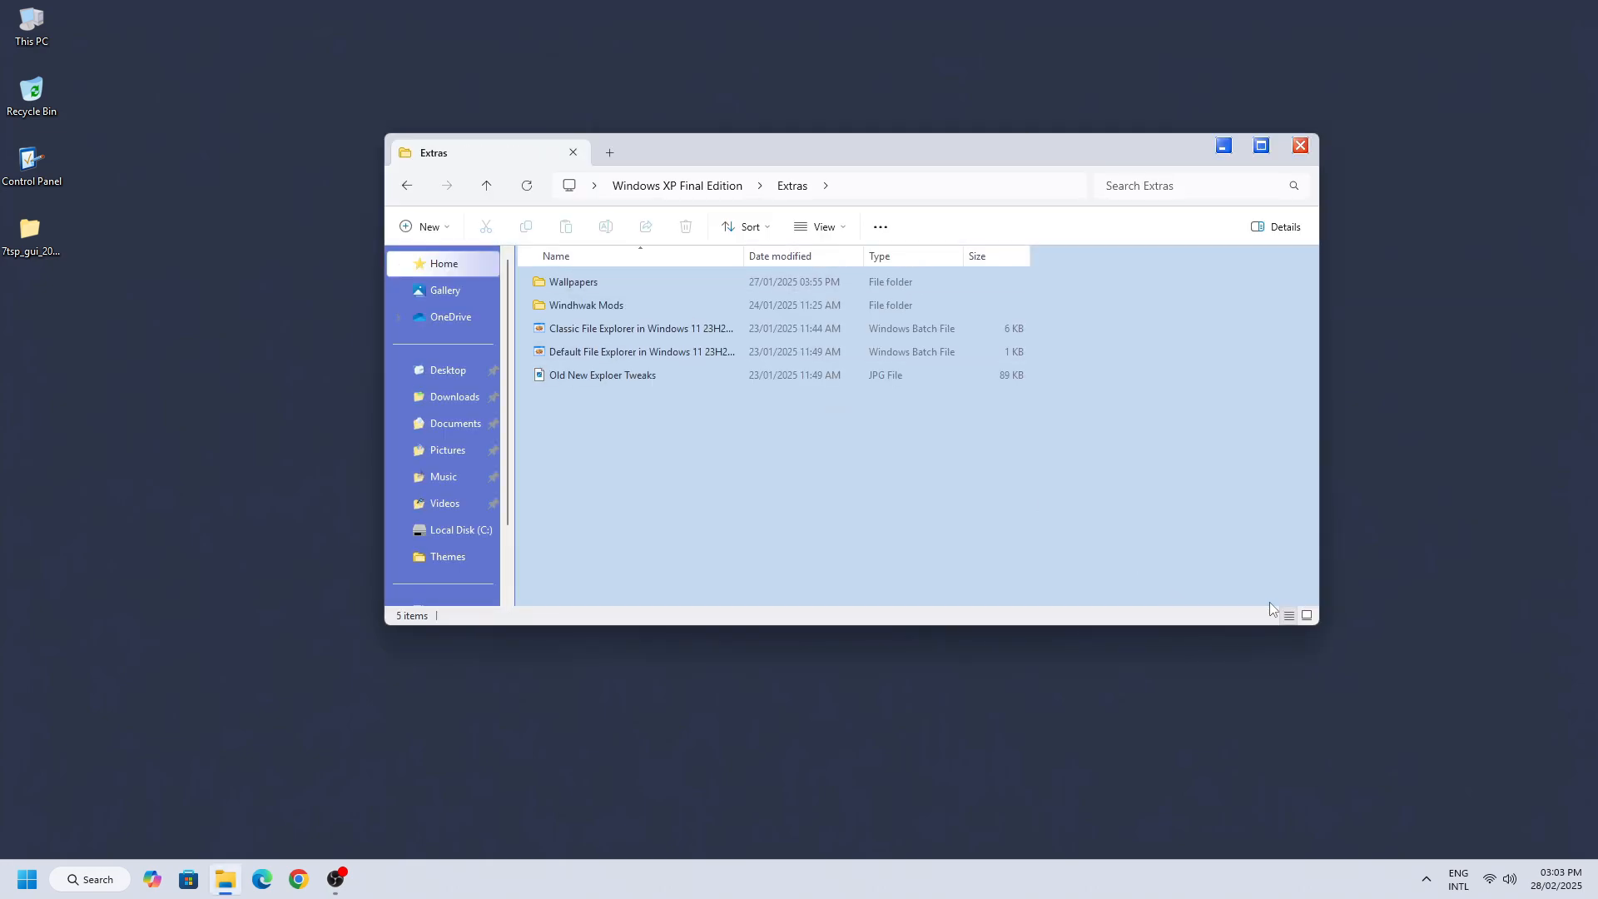
right_click(1140, 522)
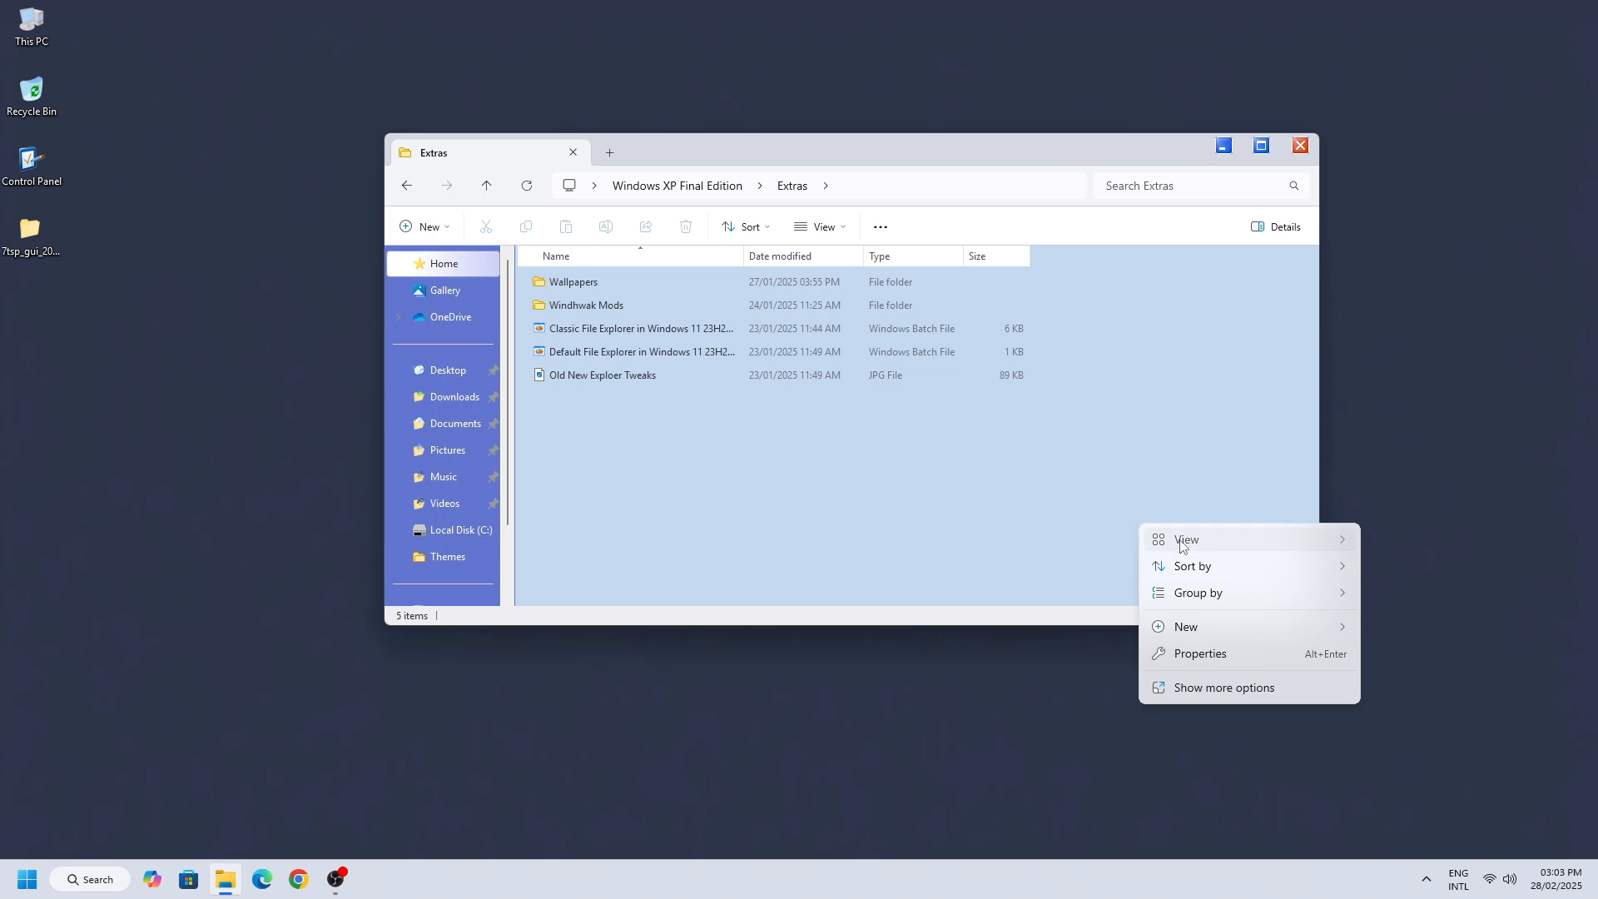
mouse_move(1181, 545)
click(1395, 545)
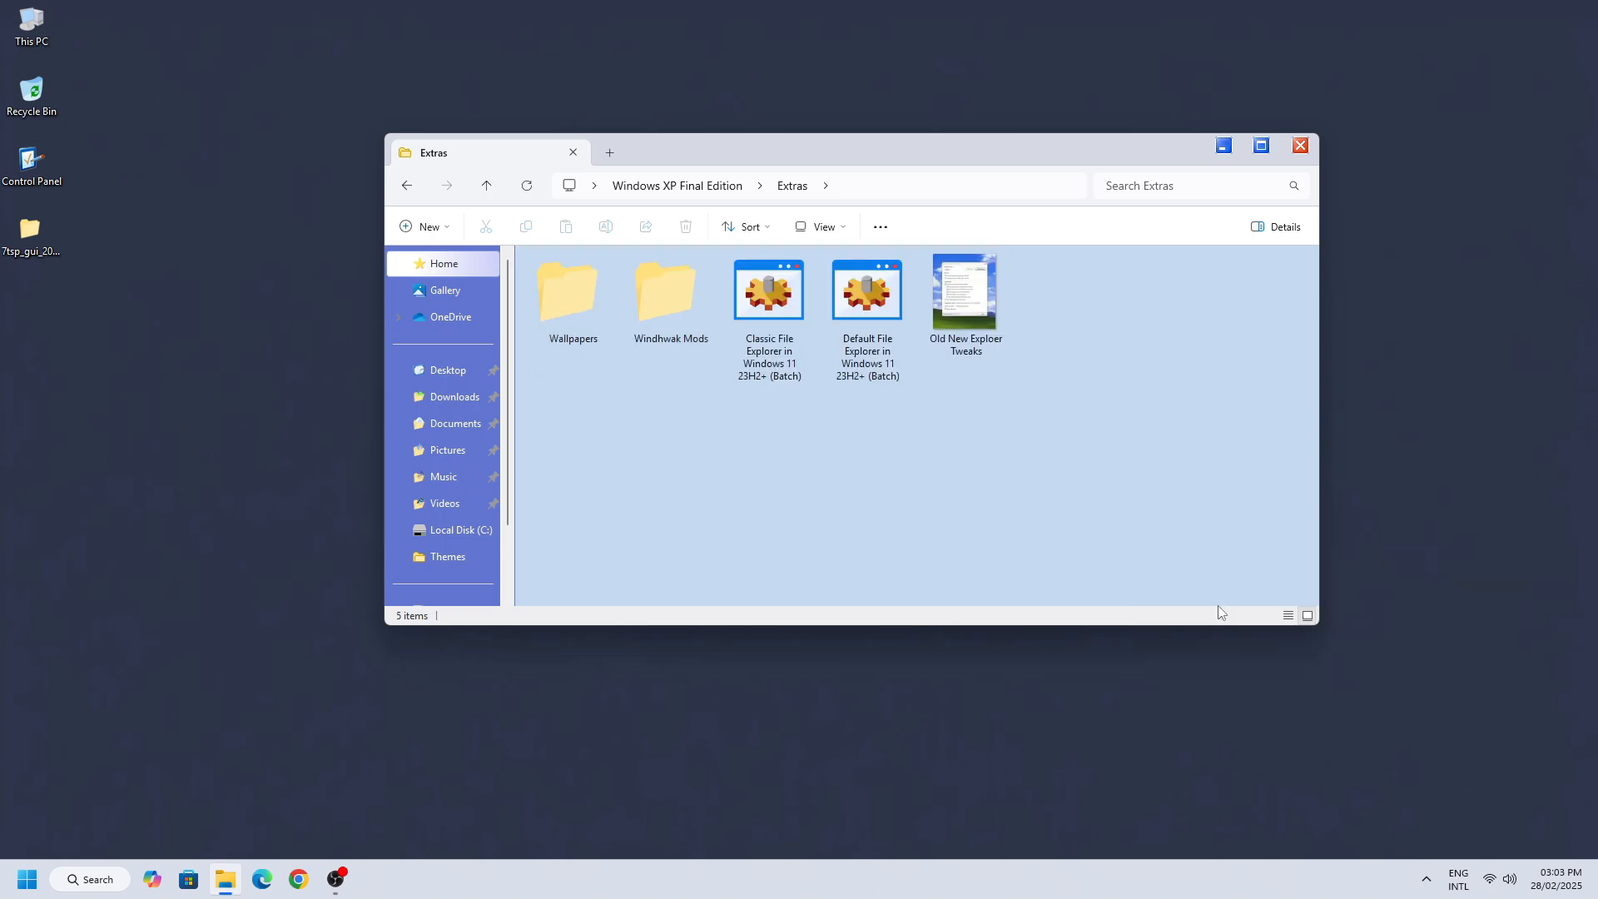
Step: Run the Classic File Explorer in Windows 11 23H2+ batch file, answer yes to overwriting ITBar7Layout, and close the File Explorer window
double_click(738, 328)
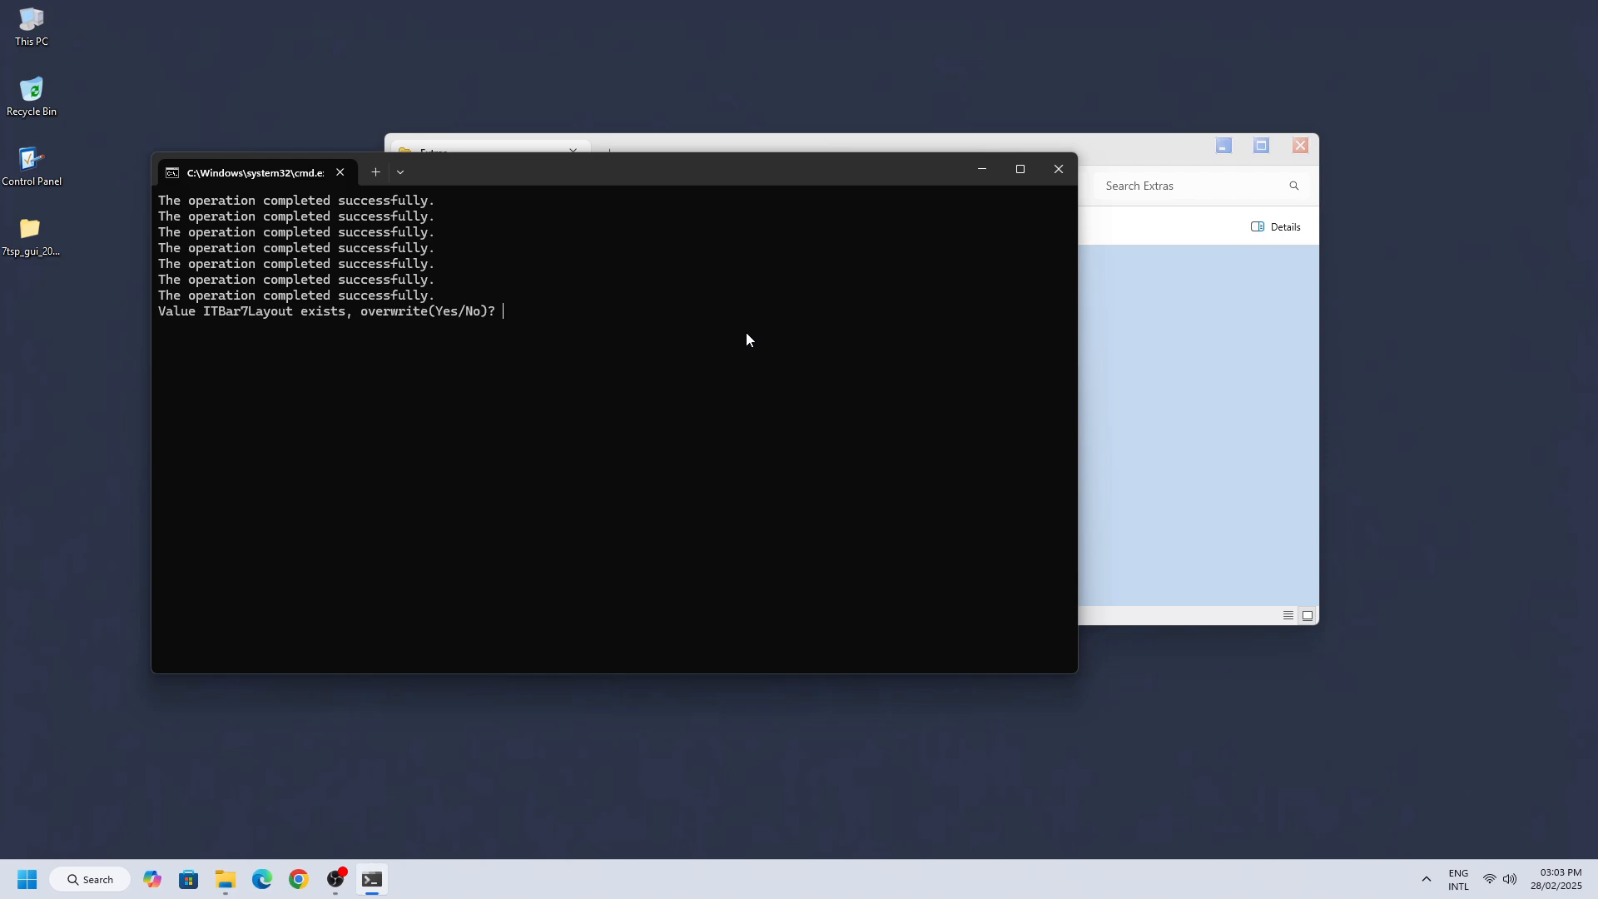
text(yes)
key(Return)
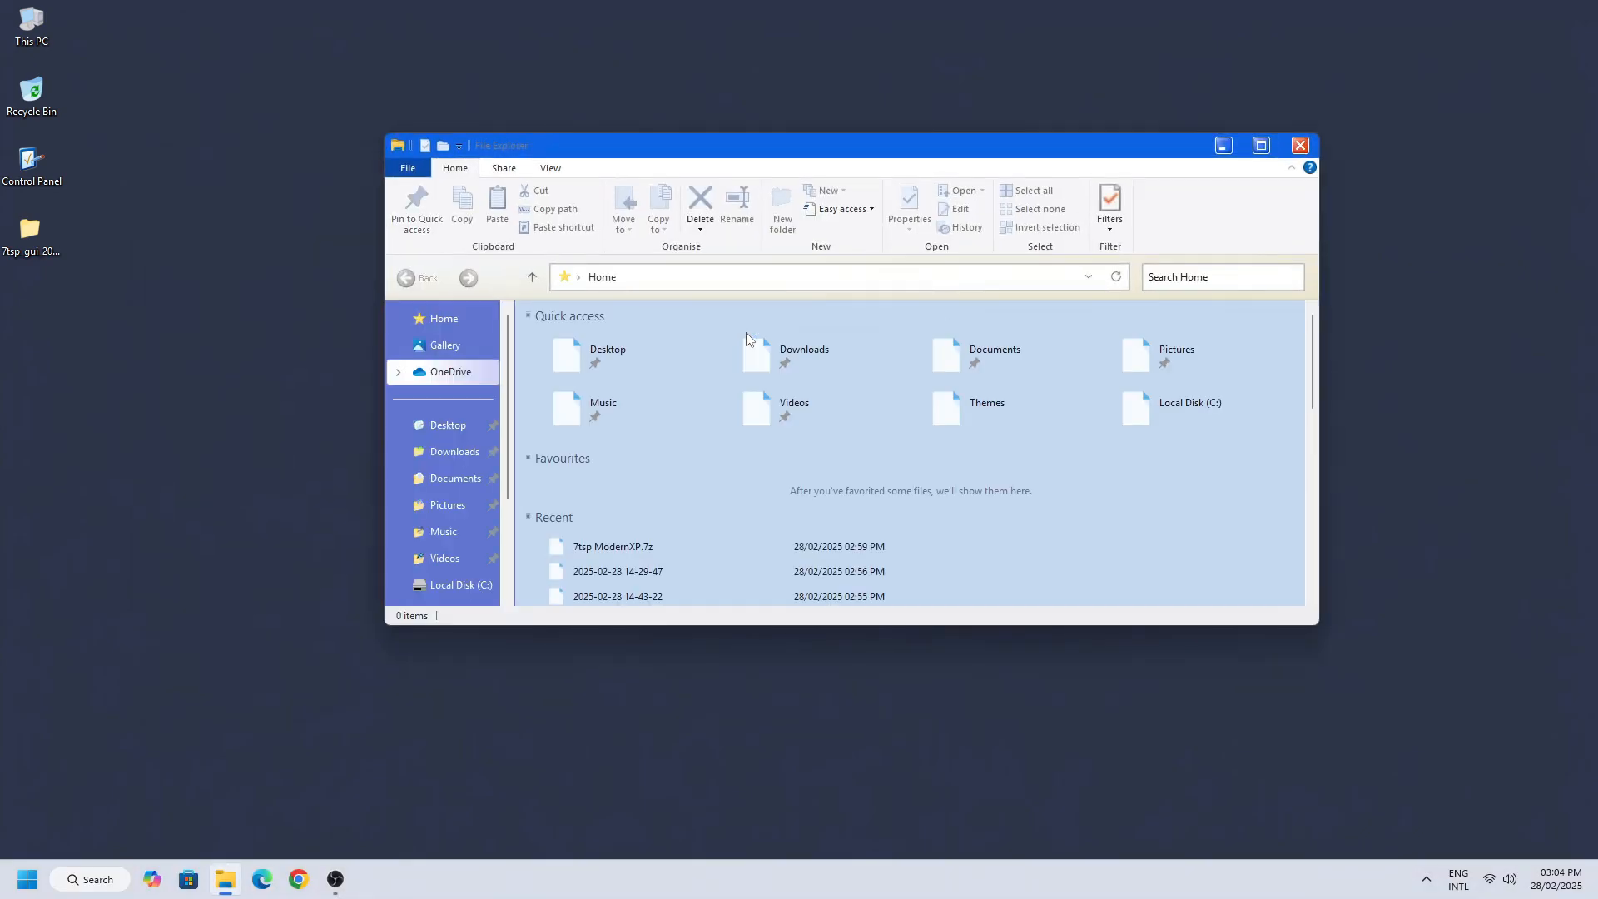
click(1297, 148)
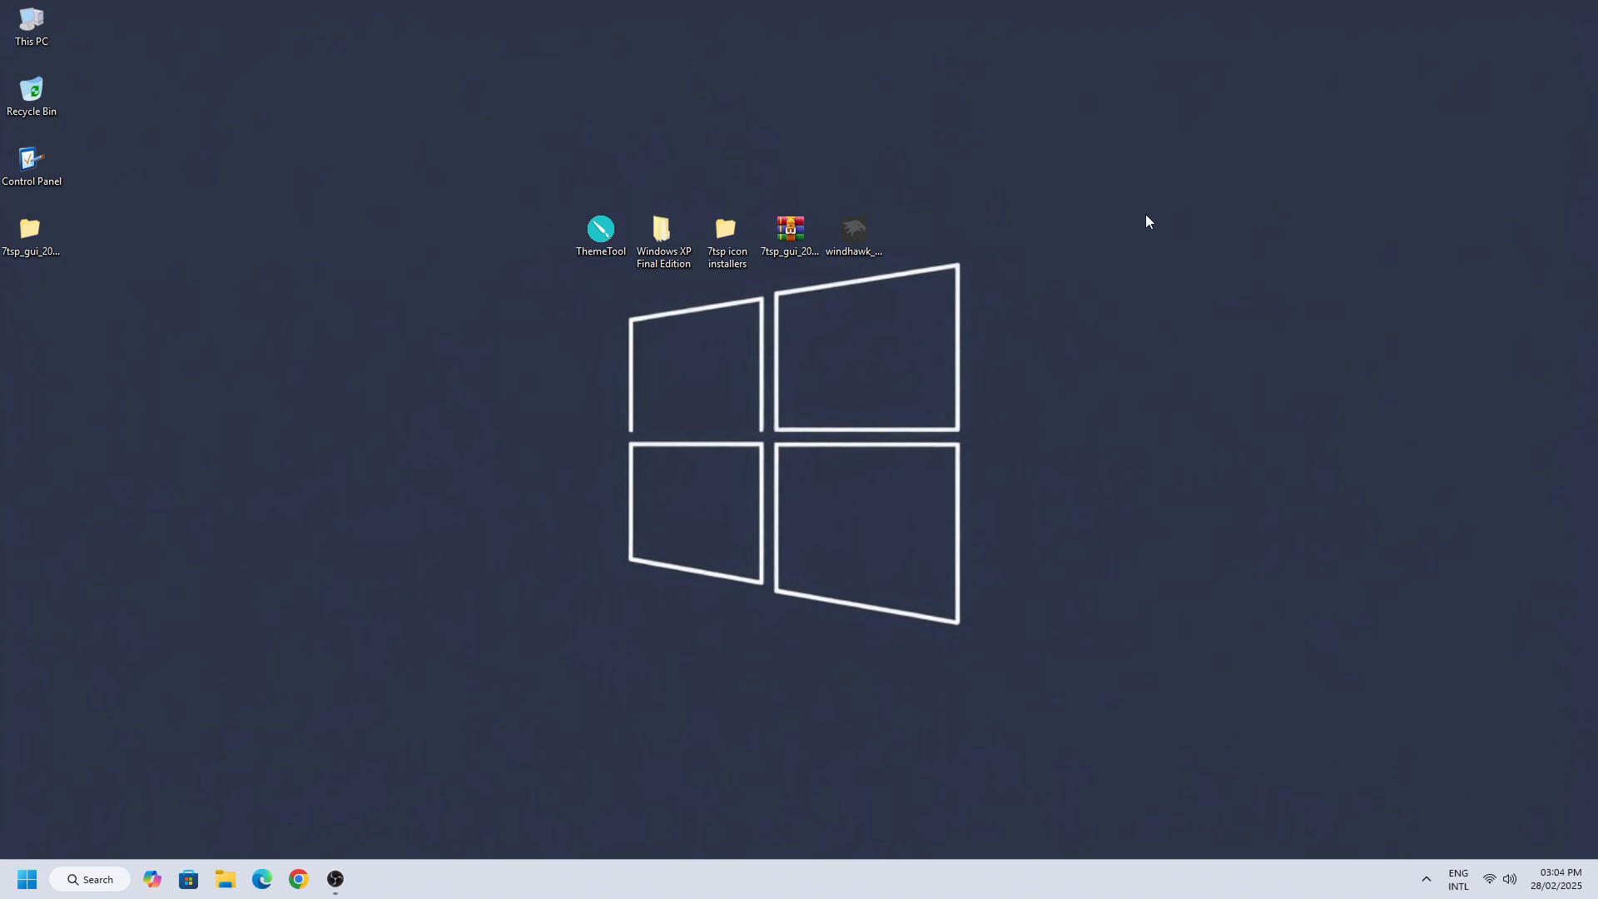
Step: Open Local Disk (C:) from This PC and run ThemeTool as administrator
double_click(30, 23)
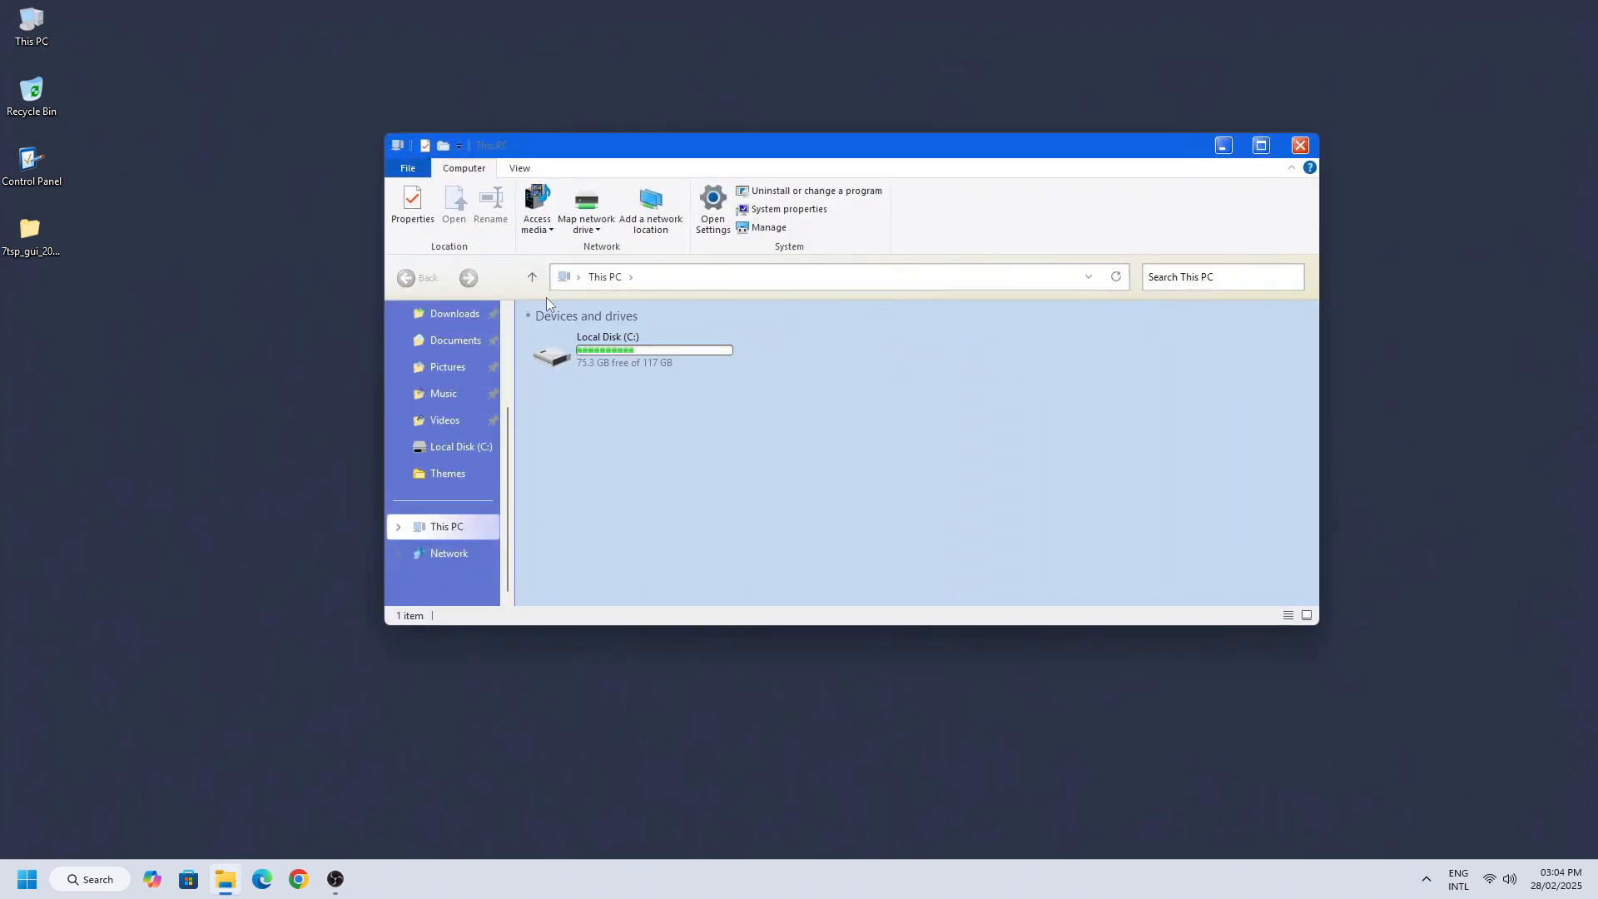
double_click(660, 365)
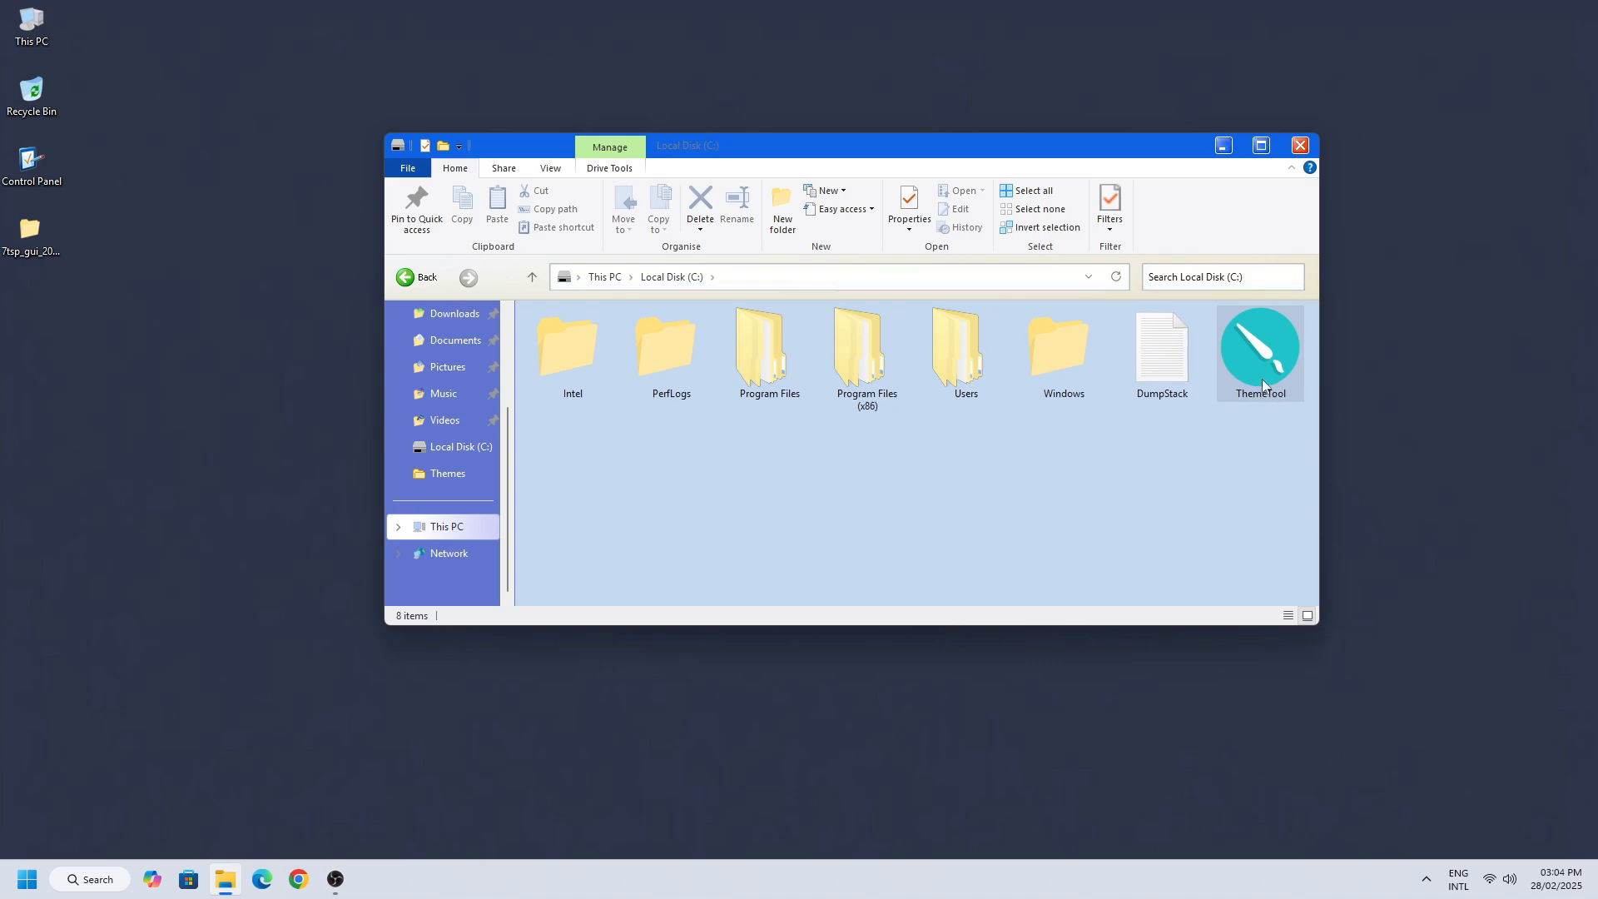
right_click(1262, 382)
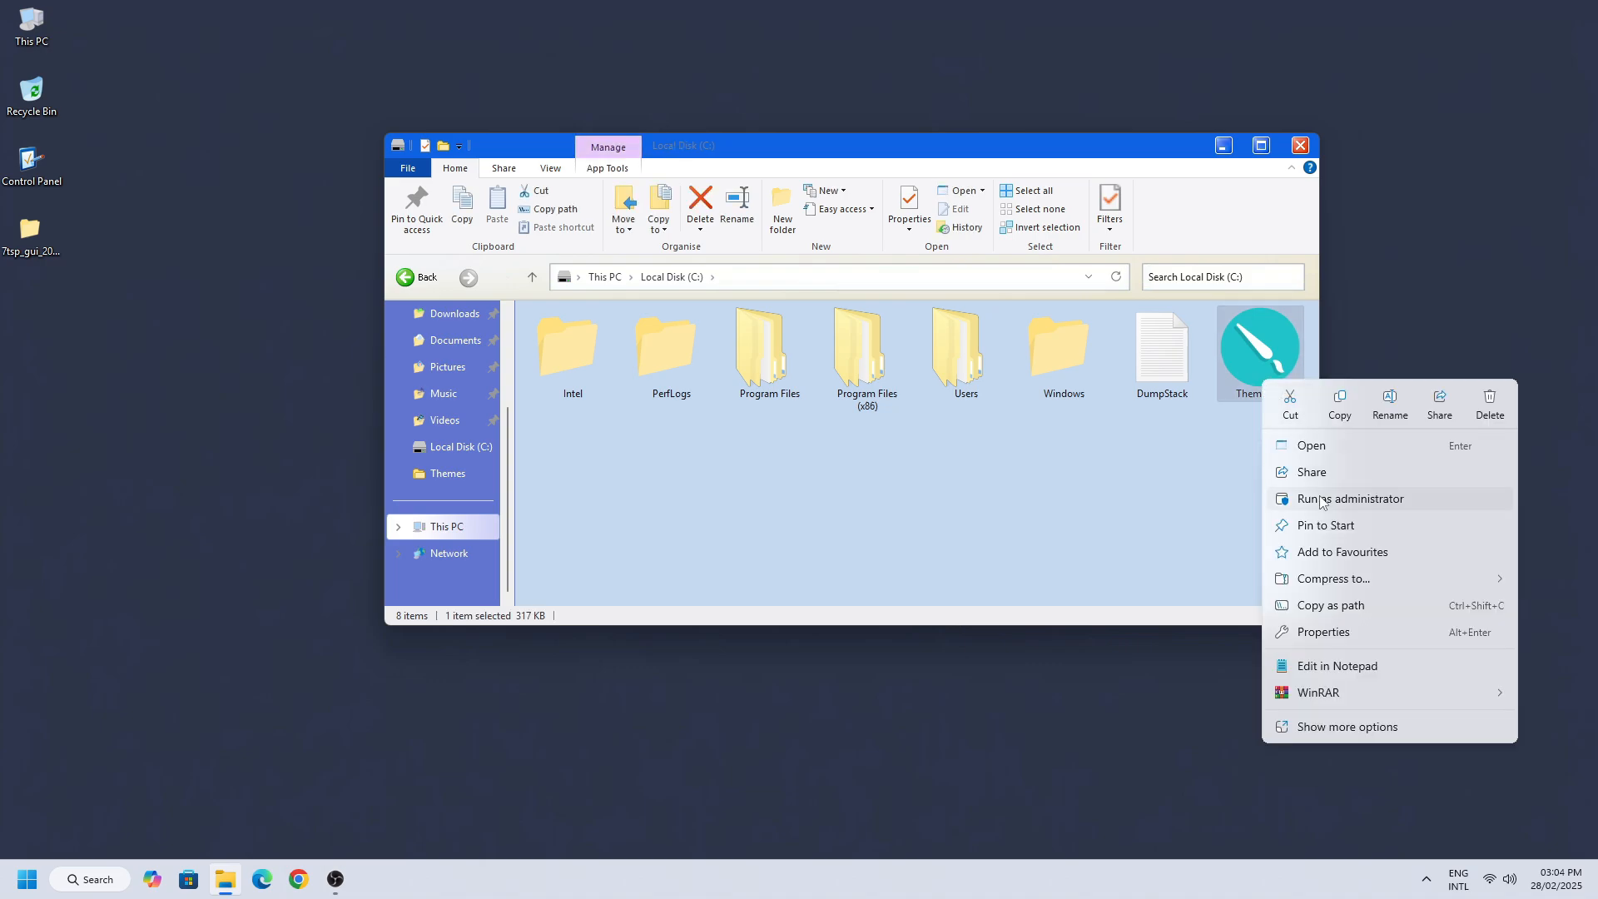
click(1322, 500)
click(946, 516)
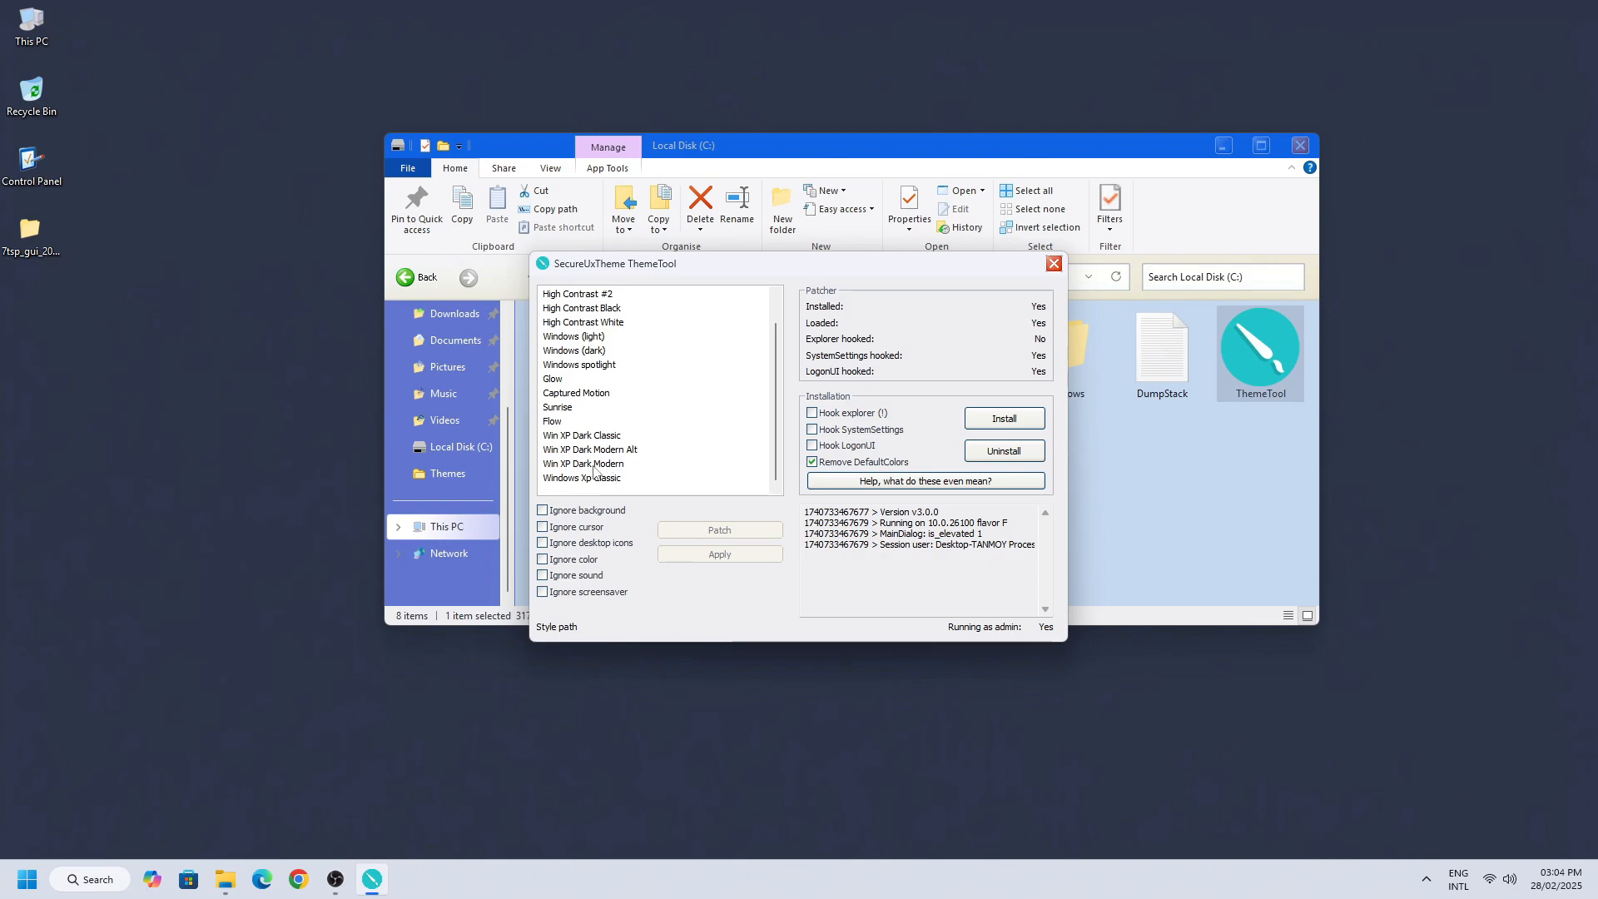
Step: Apply the Win XP Dark Modern theme and check its look in the This PC window
click(594, 465)
click(735, 554)
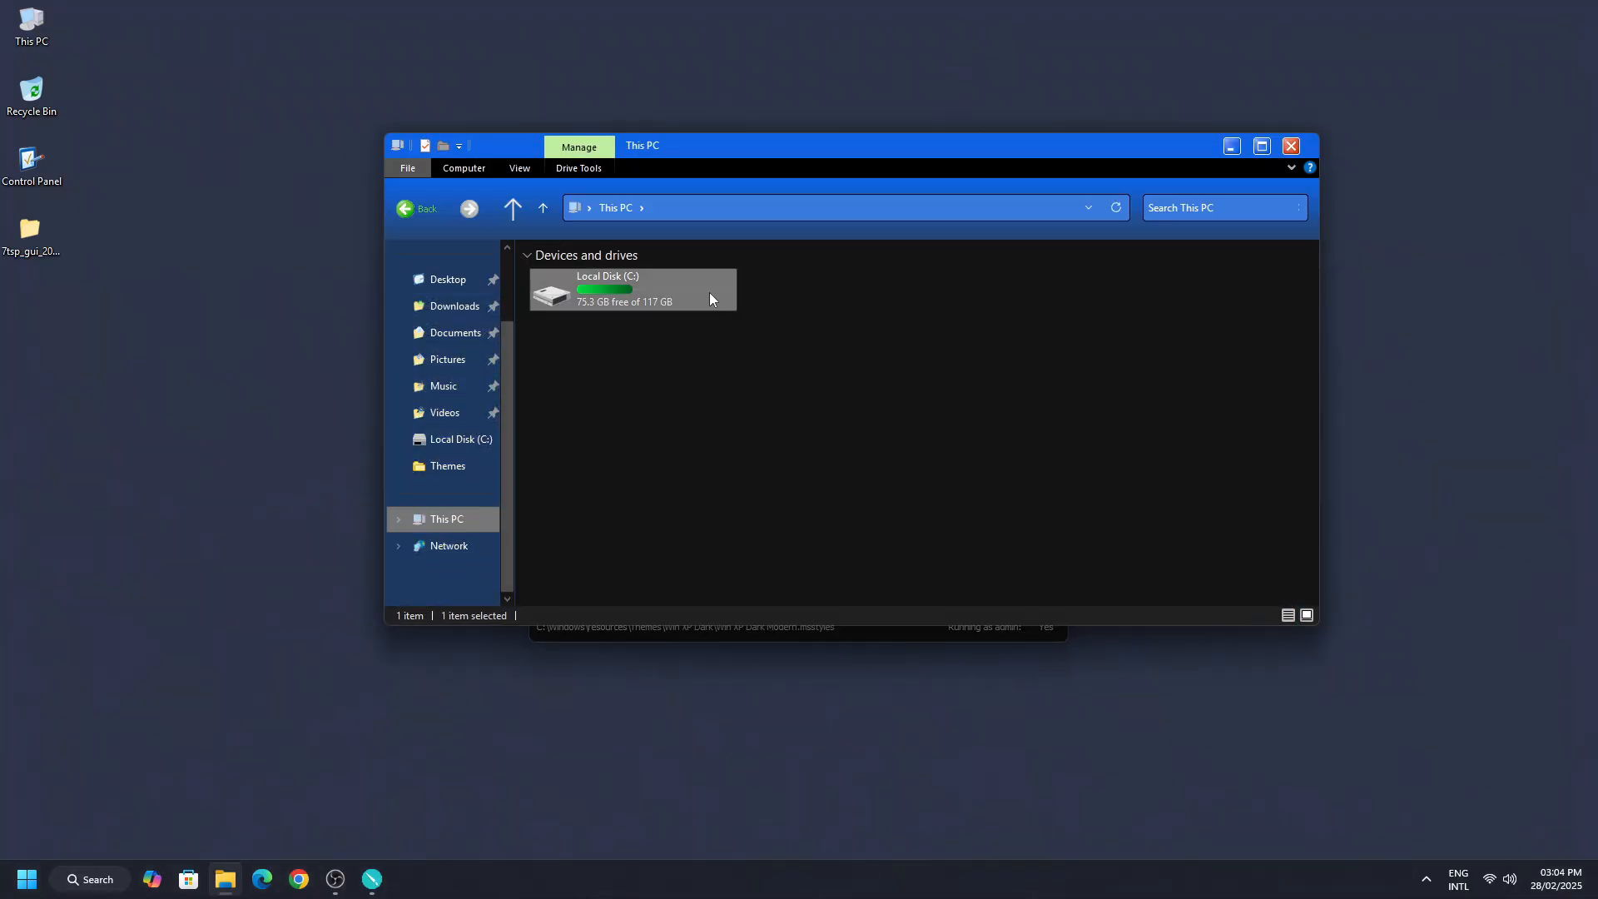
click(464, 516)
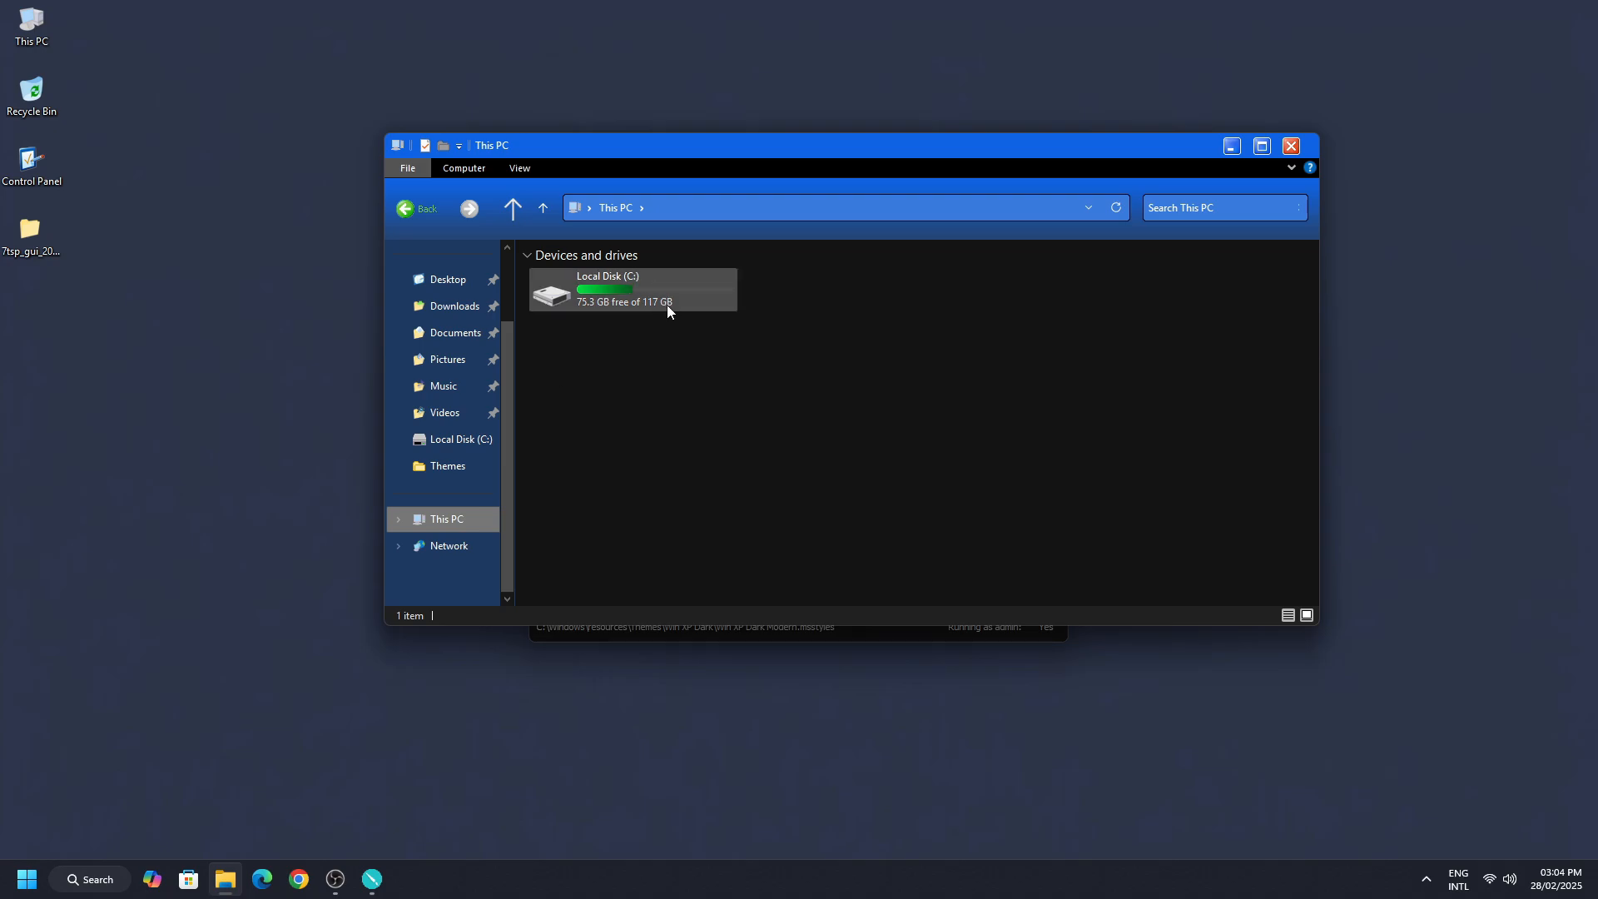
Step: Return to ThemeTool, apply the Win XP Dark Classic theme, and check its look in the This PC window
click(371, 879)
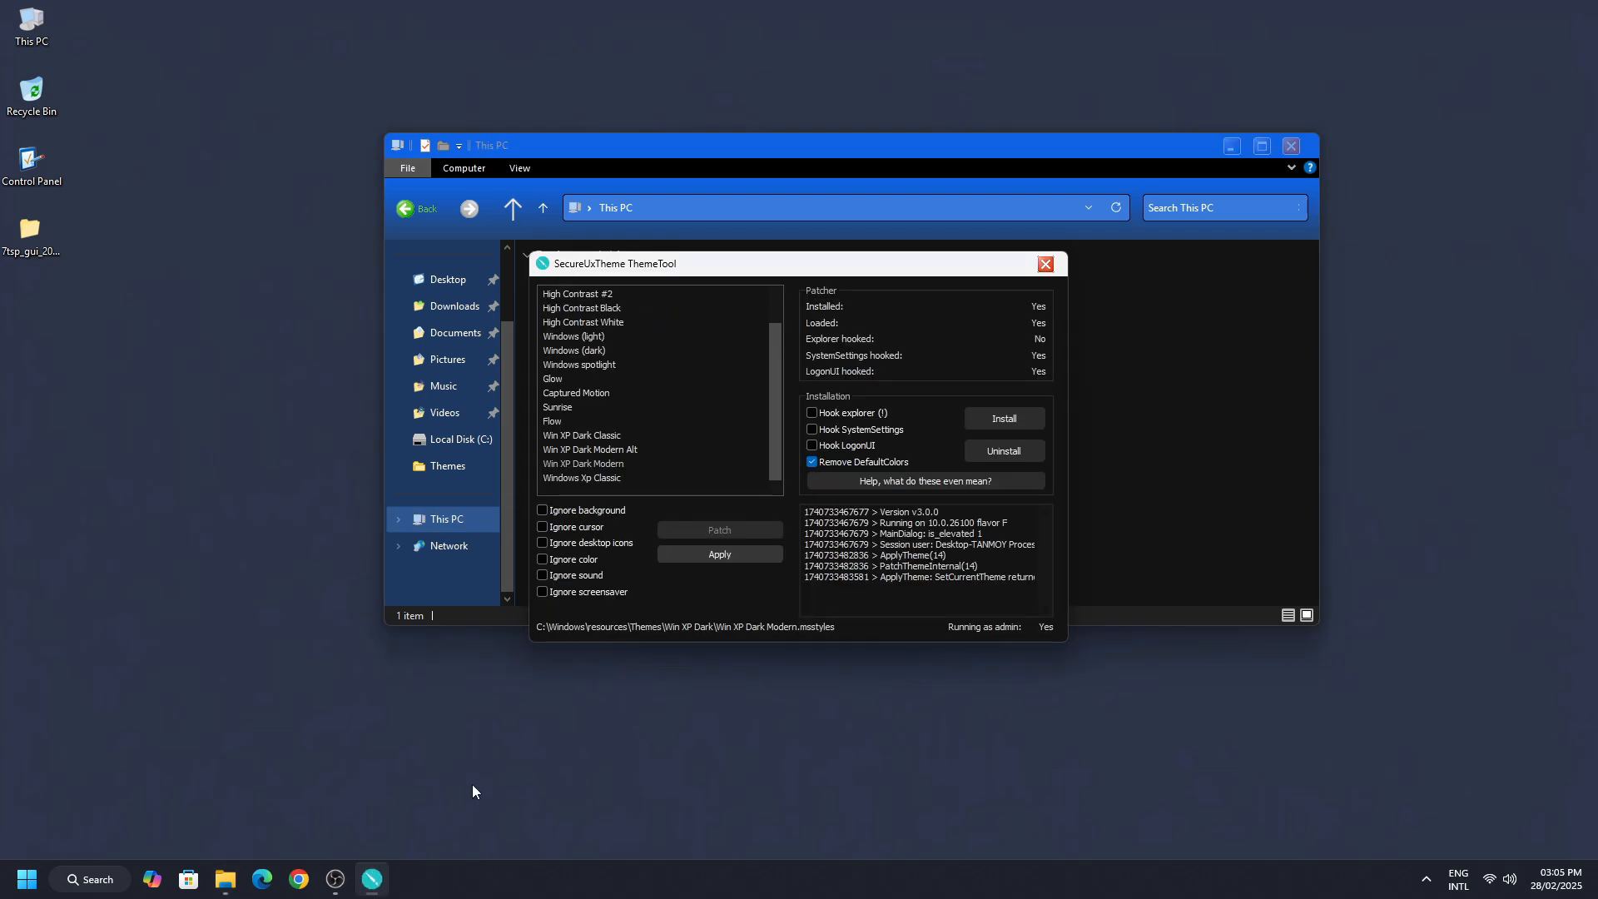
click(597, 437)
click(740, 554)
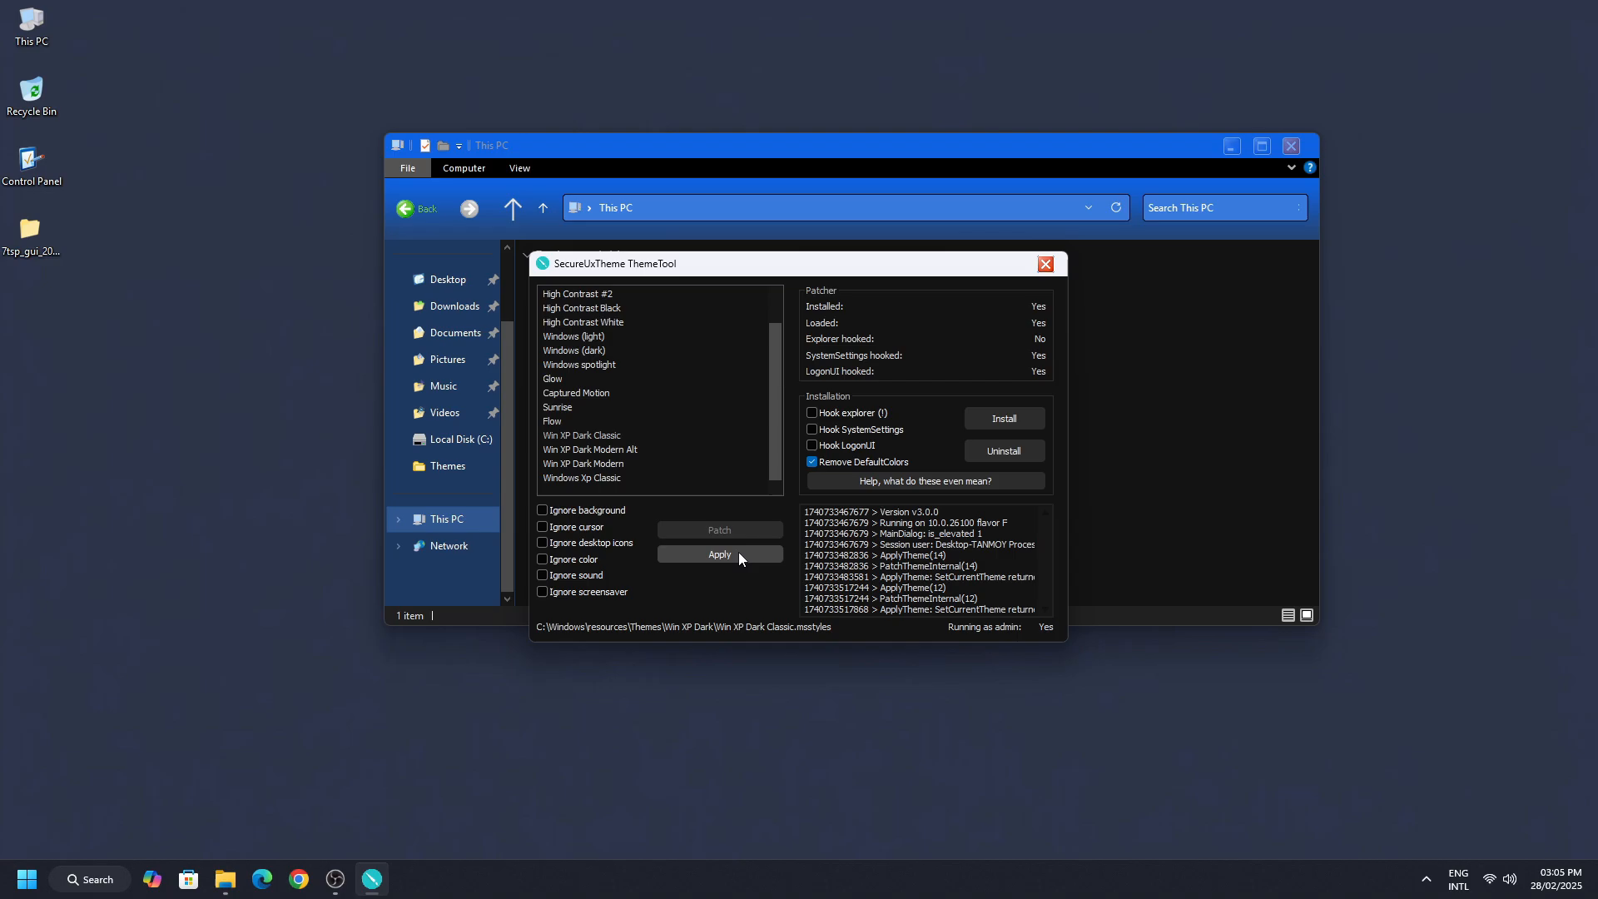
click(1217, 418)
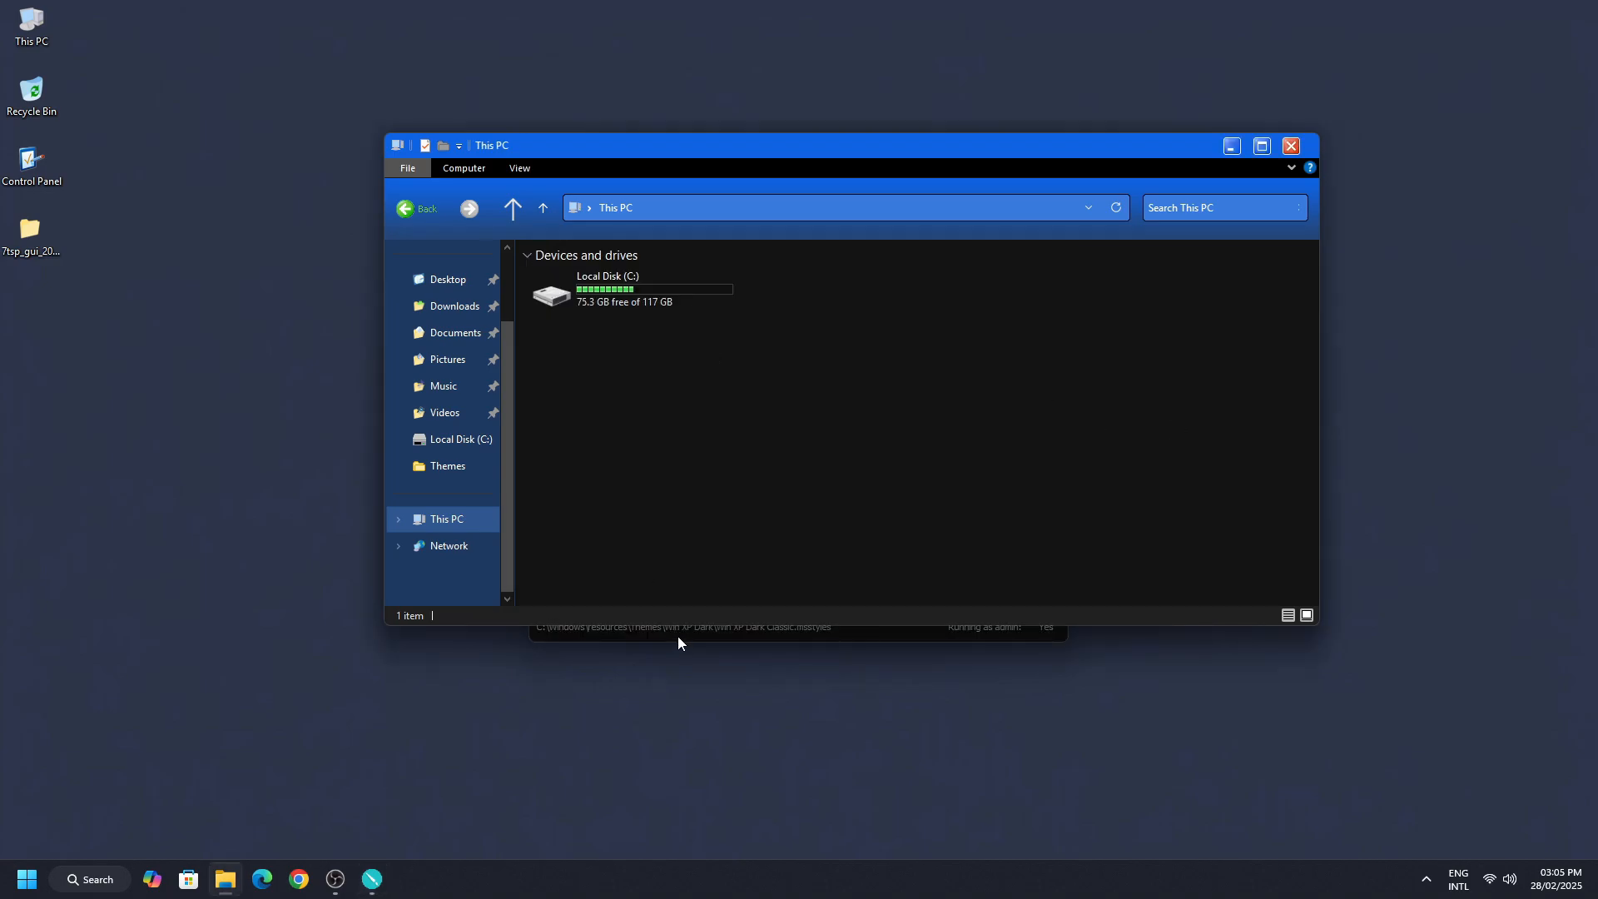
Step: Apply the Windows Xp Classic theme in ThemeTool, check it in This PC, and close both windows
click(373, 879)
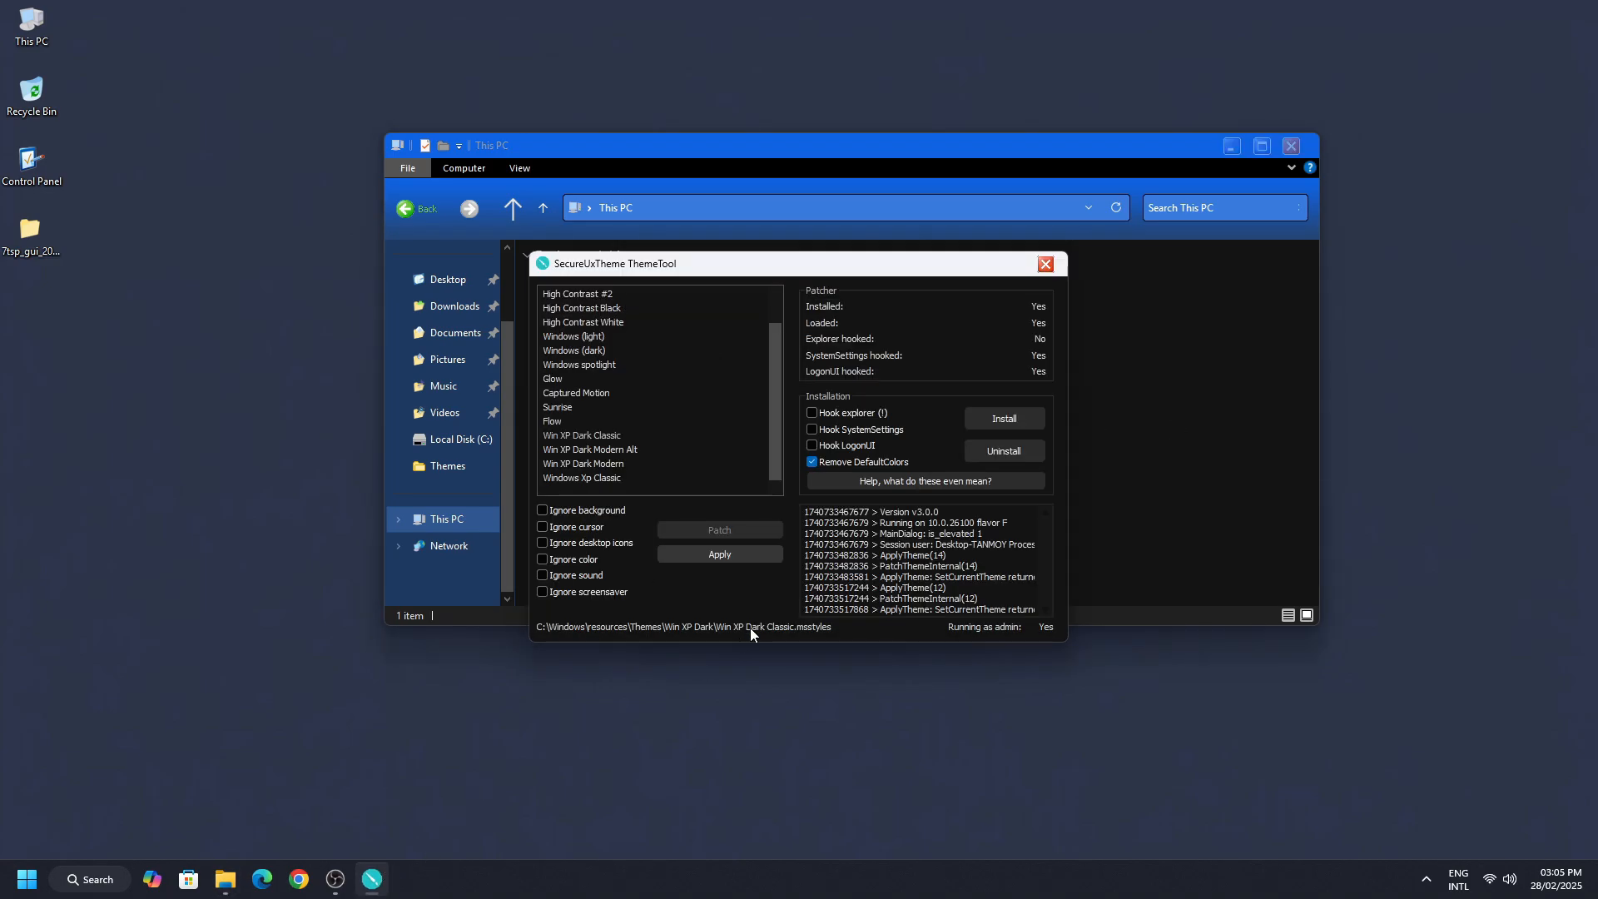
click(618, 480)
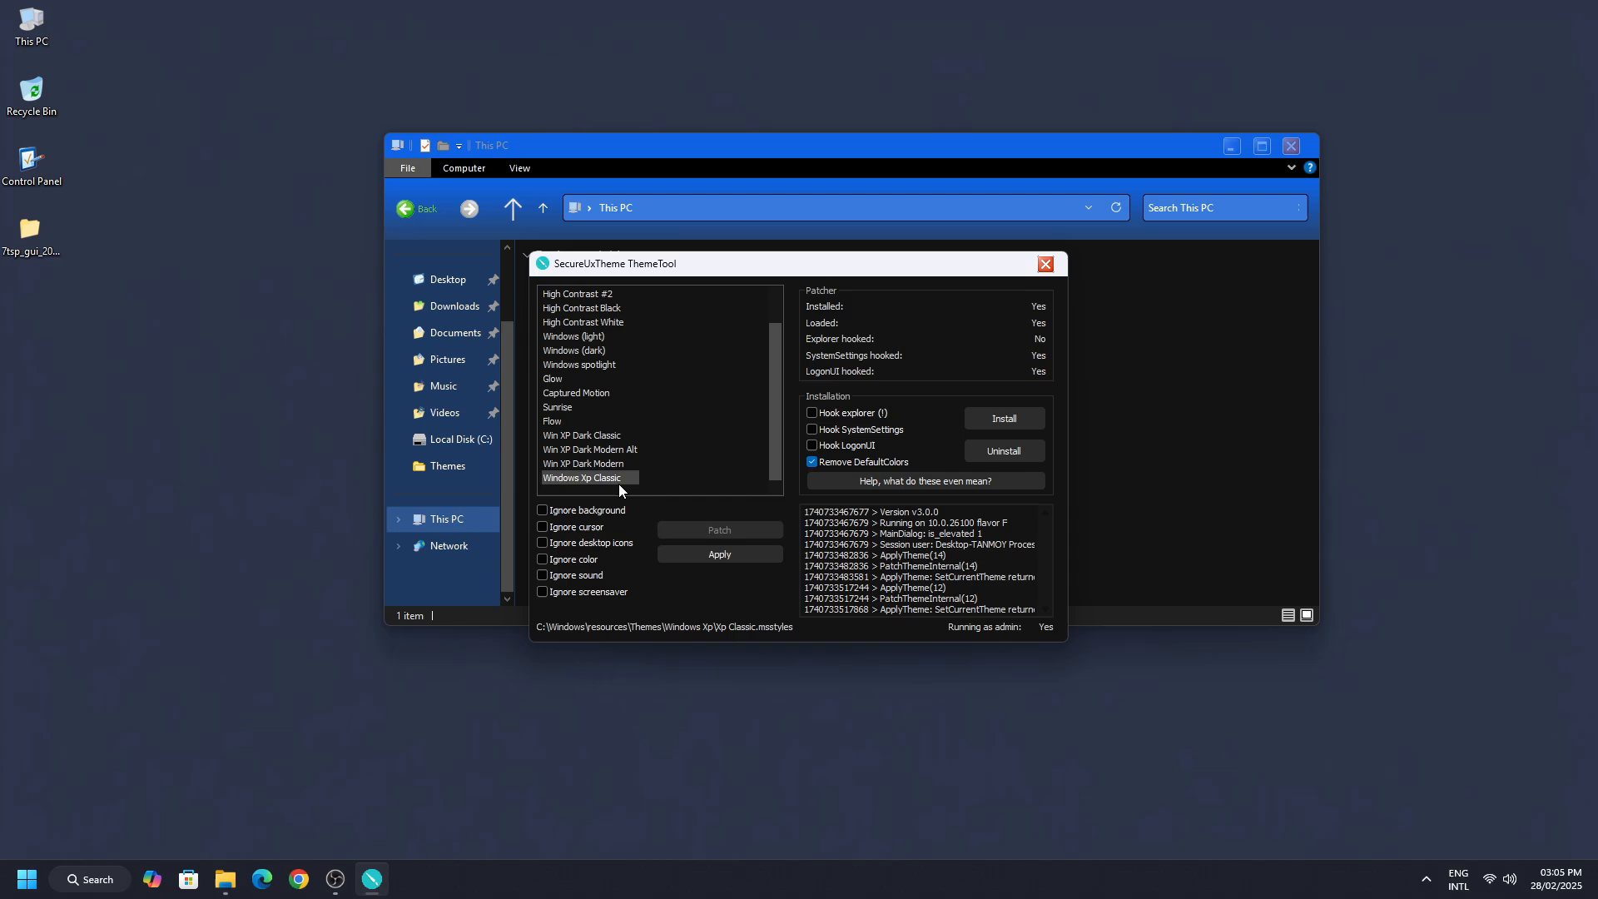
click(717, 554)
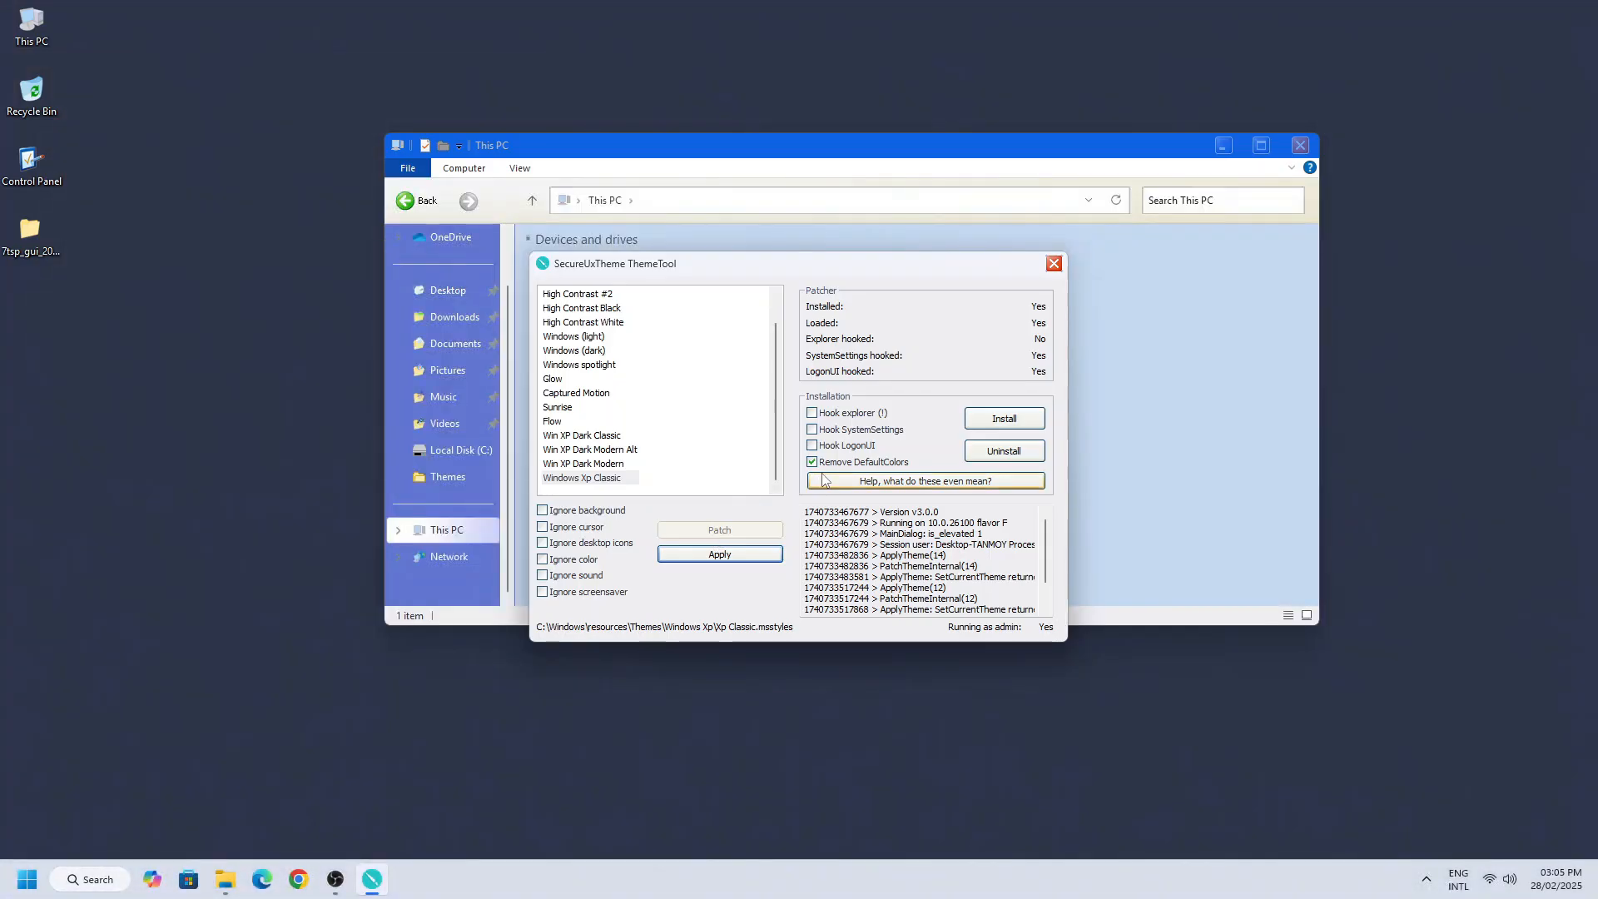
click(1119, 448)
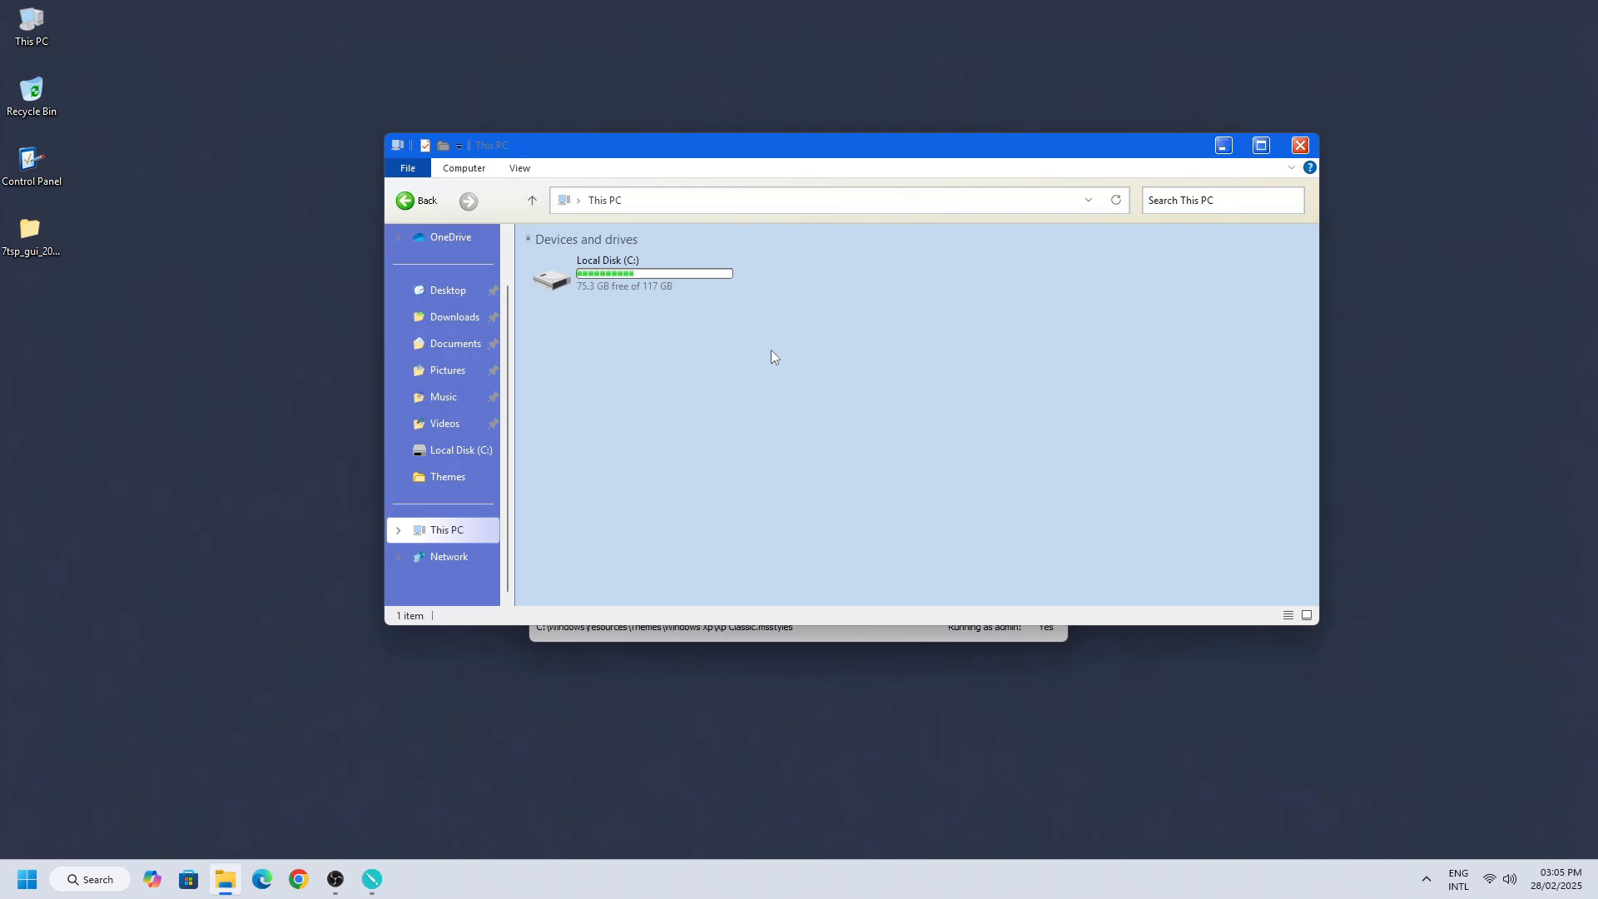
click(1298, 145)
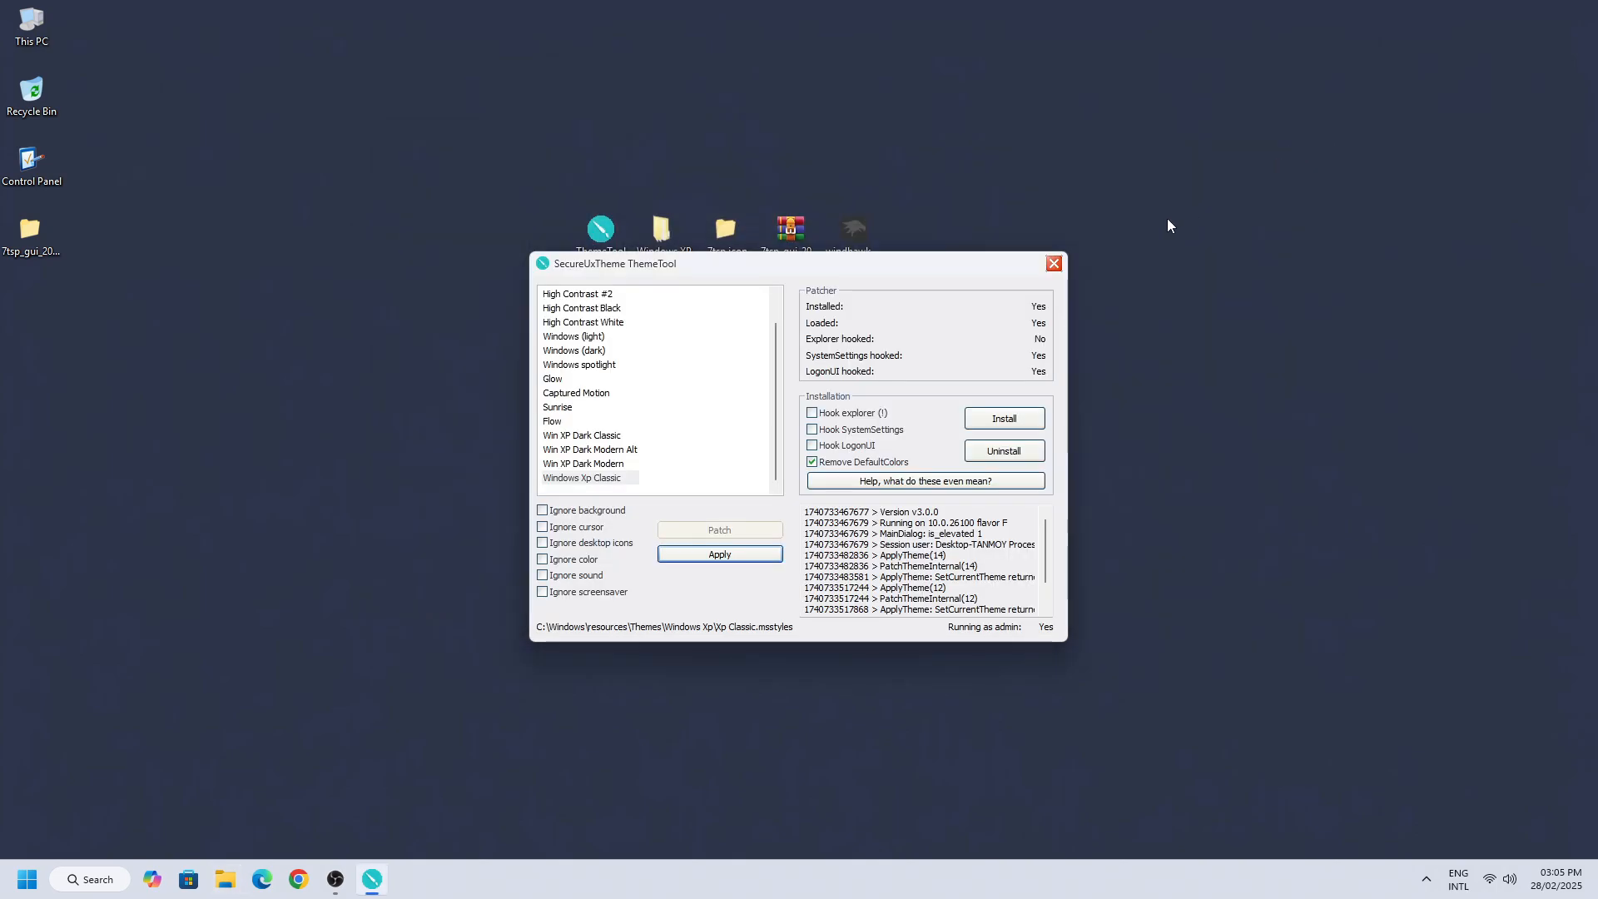
click(1053, 263)
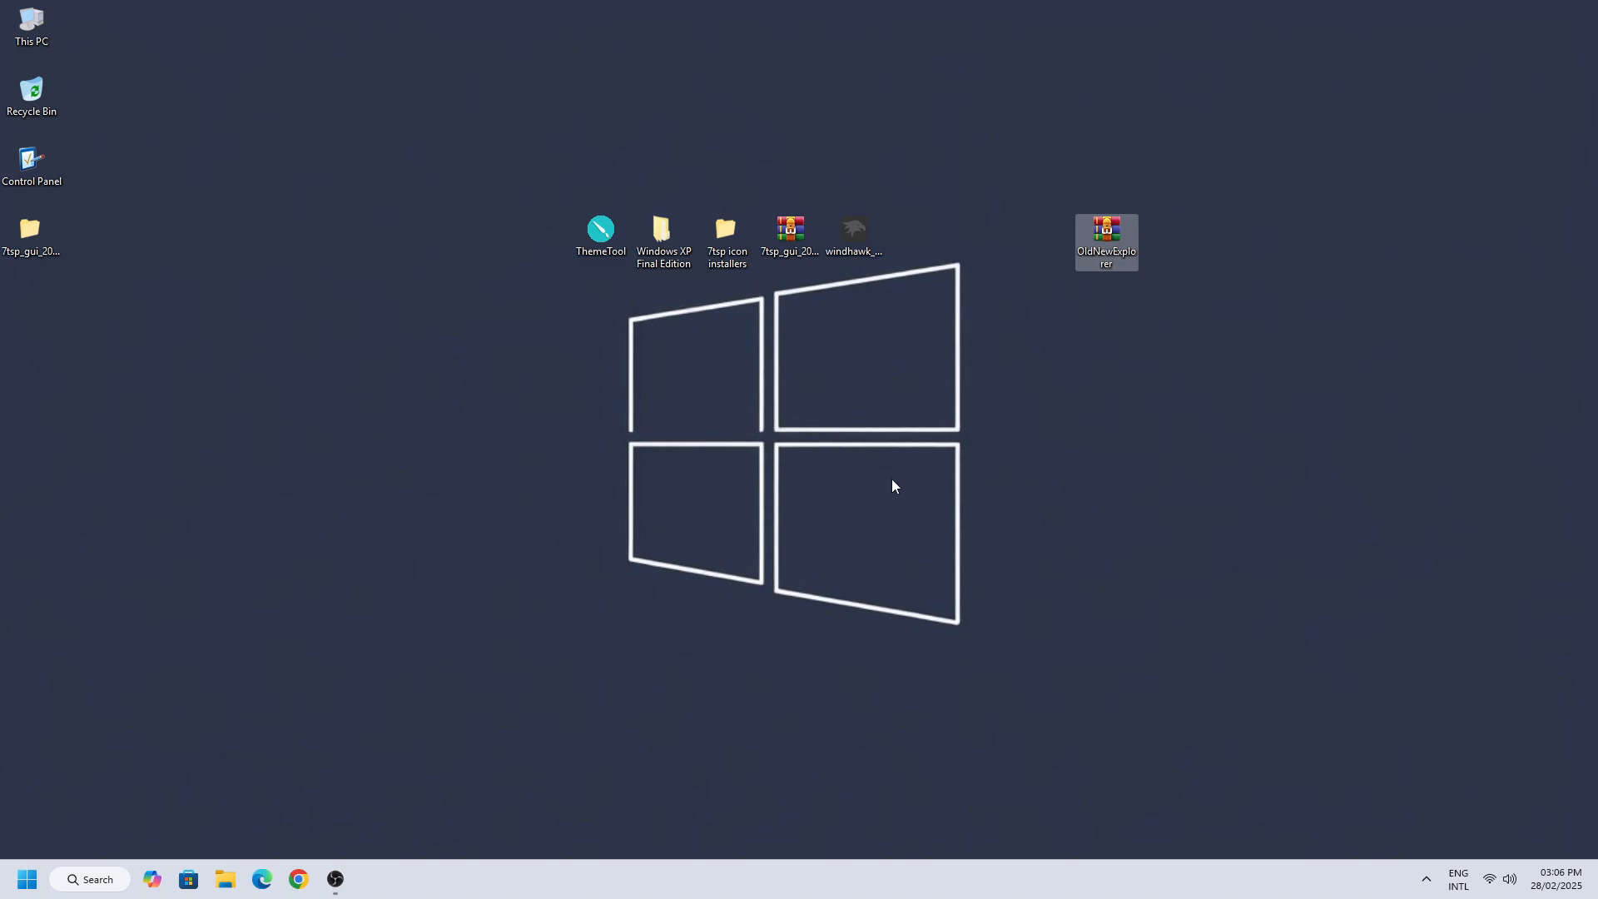
Step: Extract the OldNewExplorer archive with WinRAR into an OldNewExplorer folder on the desktop
right_click(1112, 255)
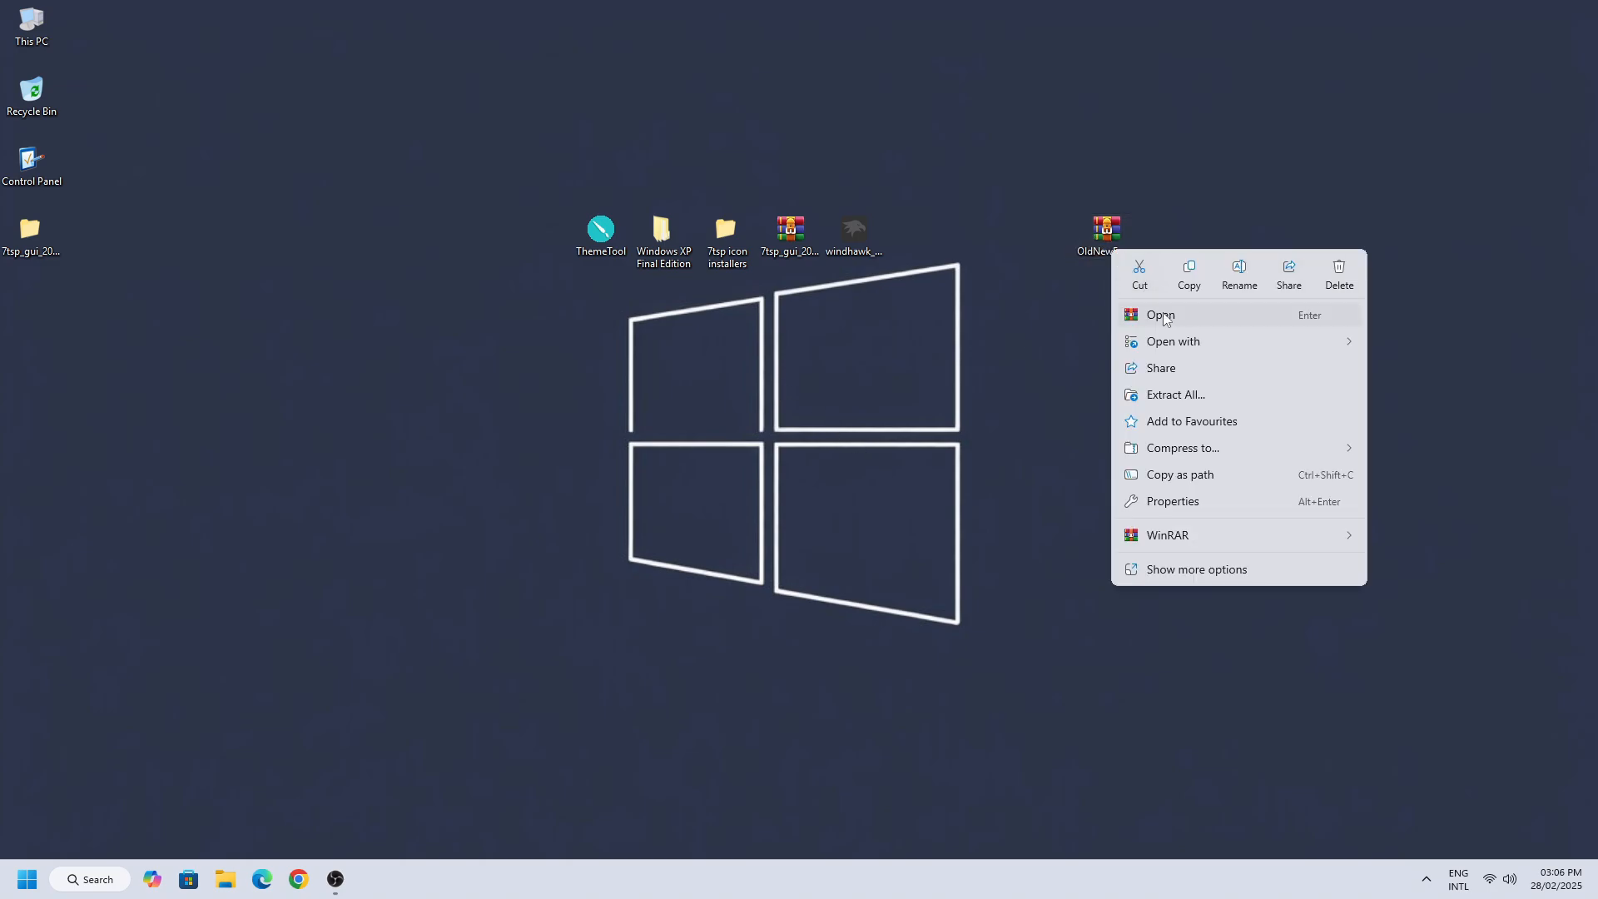
mouse_move(1177, 542)
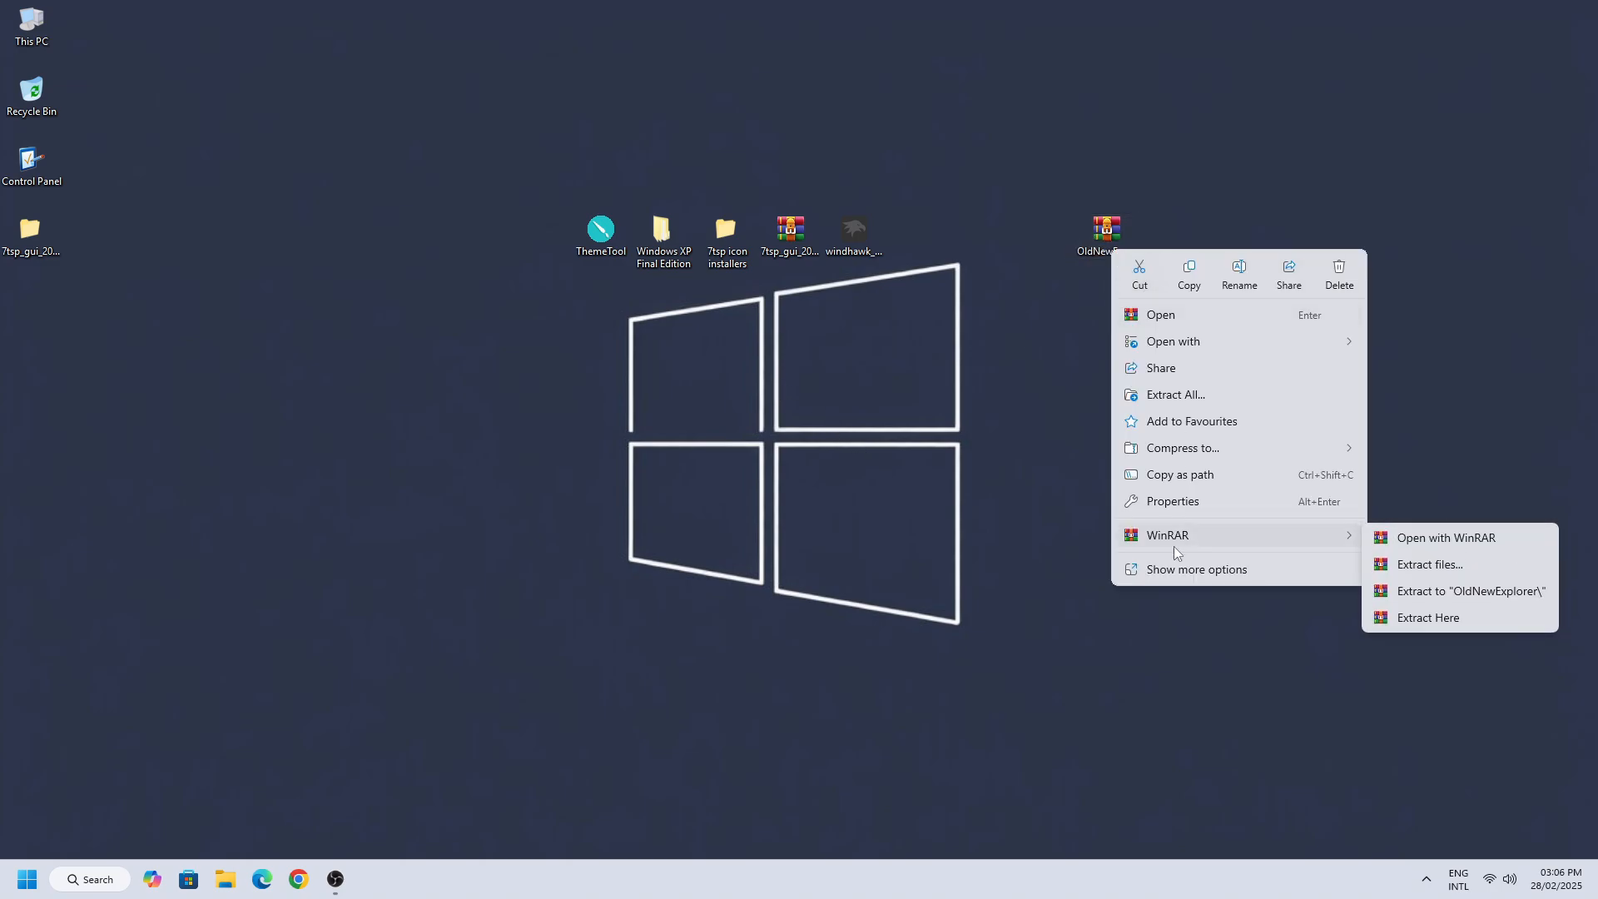
click(1470, 570)
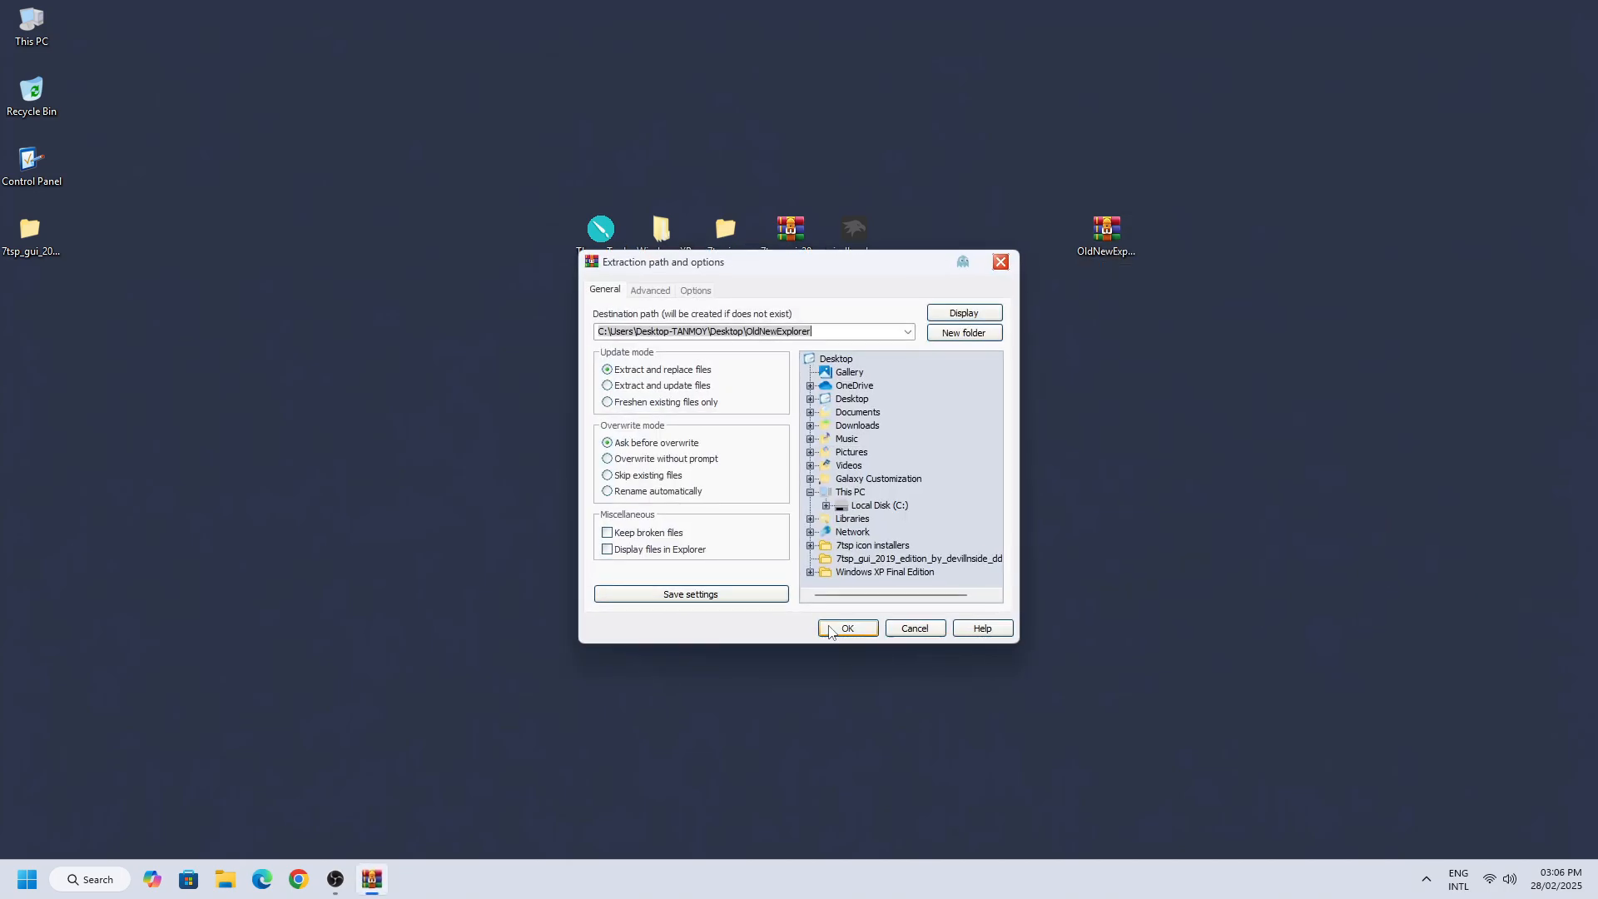
click(837, 629)
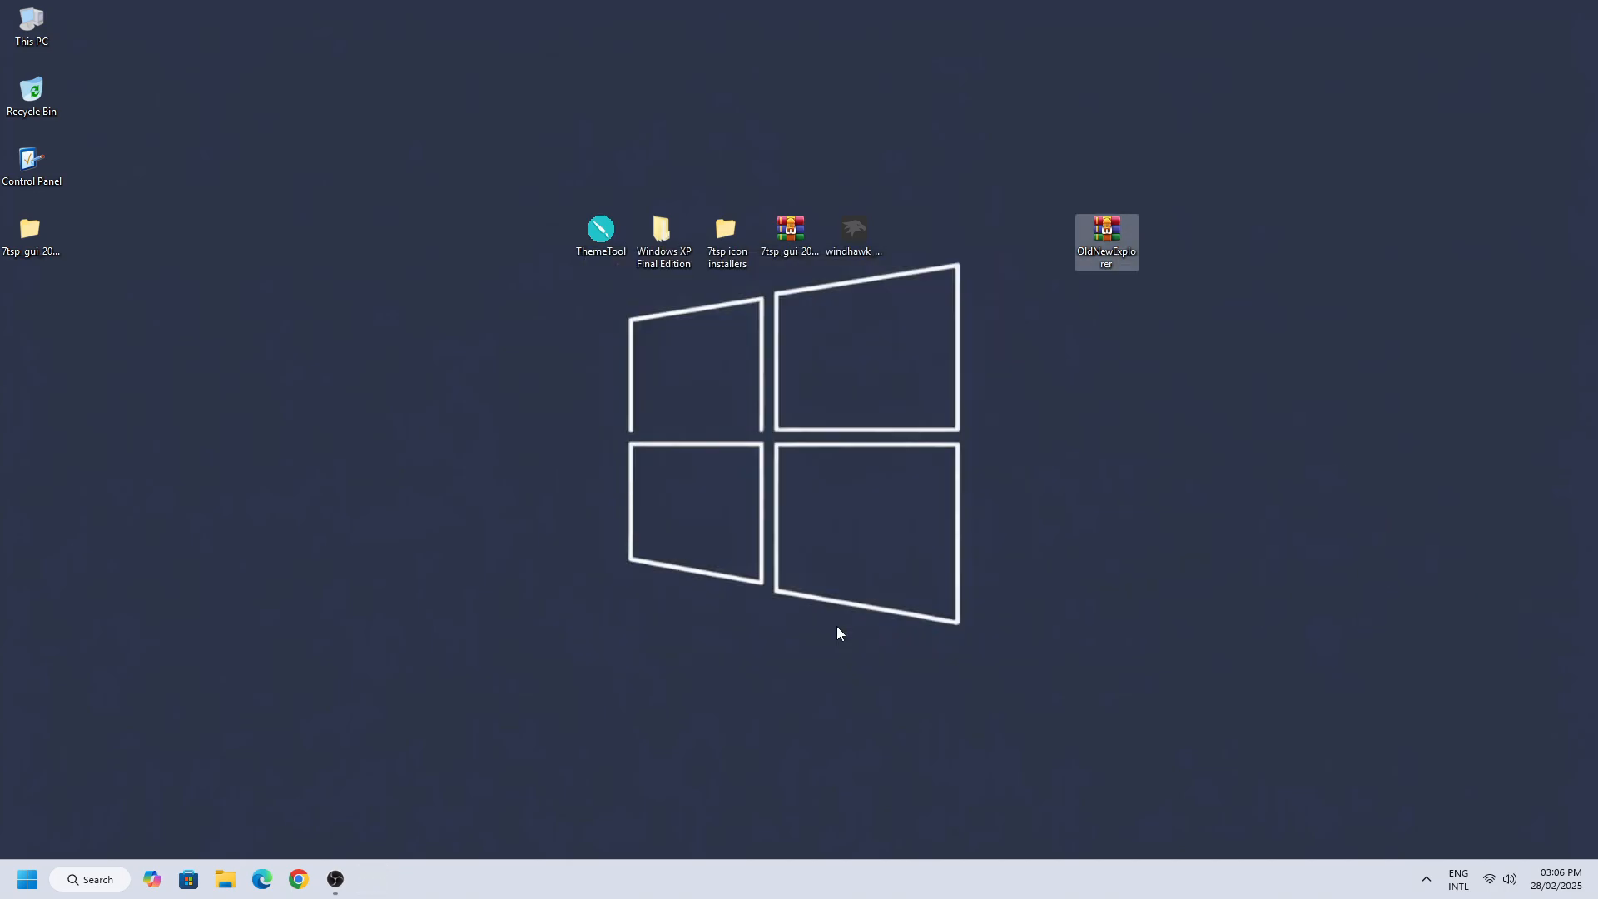
Step: Copy the extracted OldNewExplorer folder from the desktop into the root of Local Disk (C:)
right_click(49, 317)
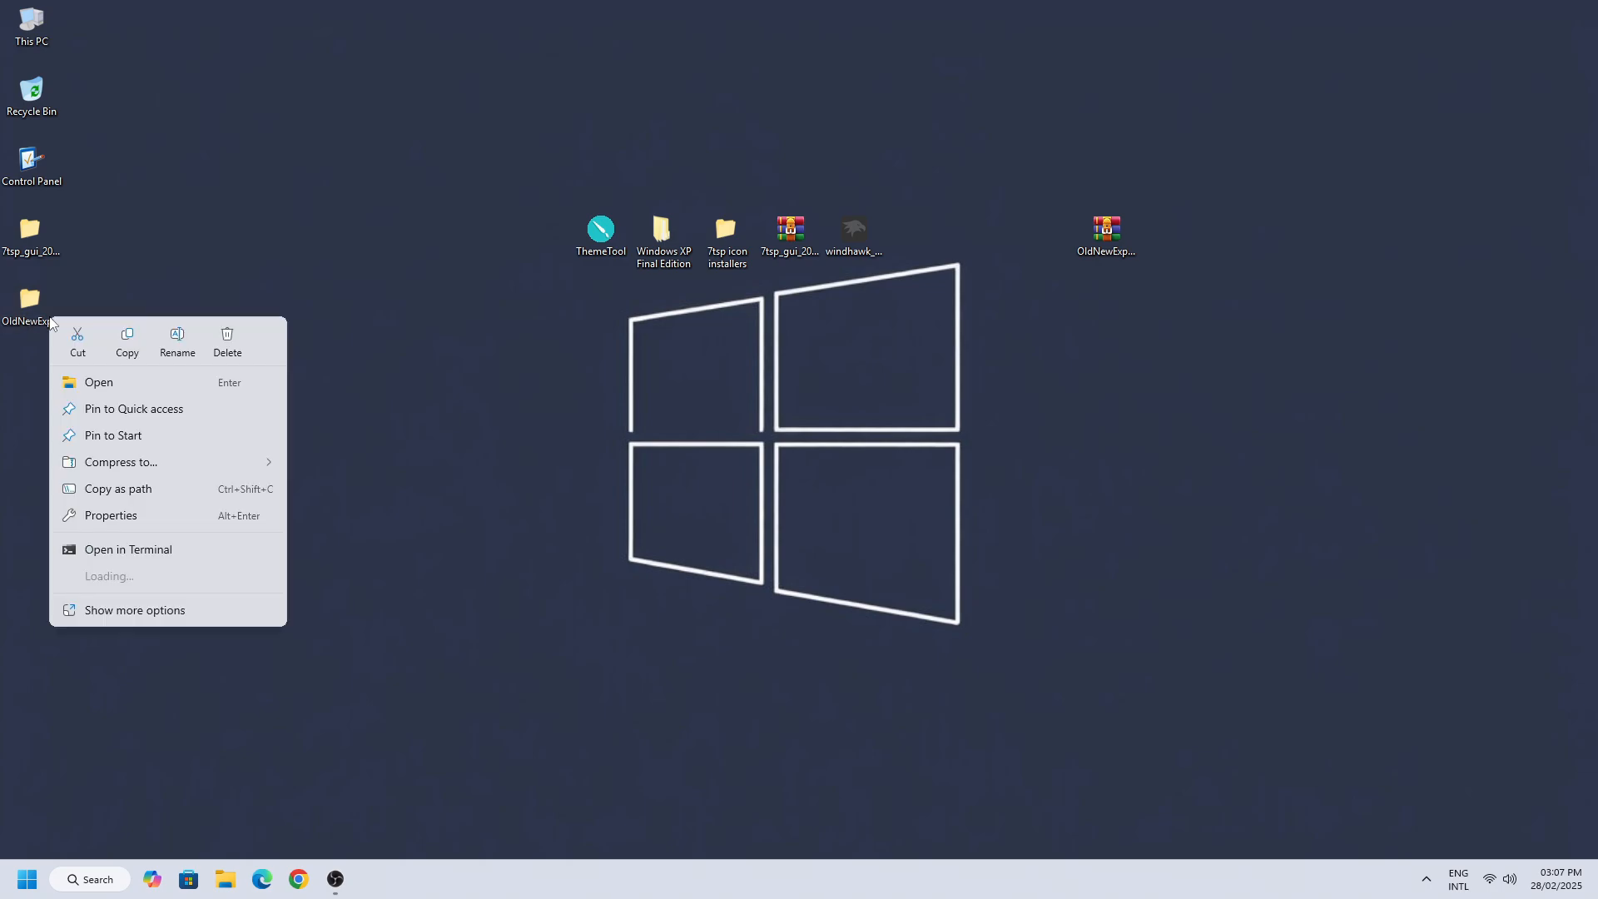
click(119, 342)
right_click(25, 24)
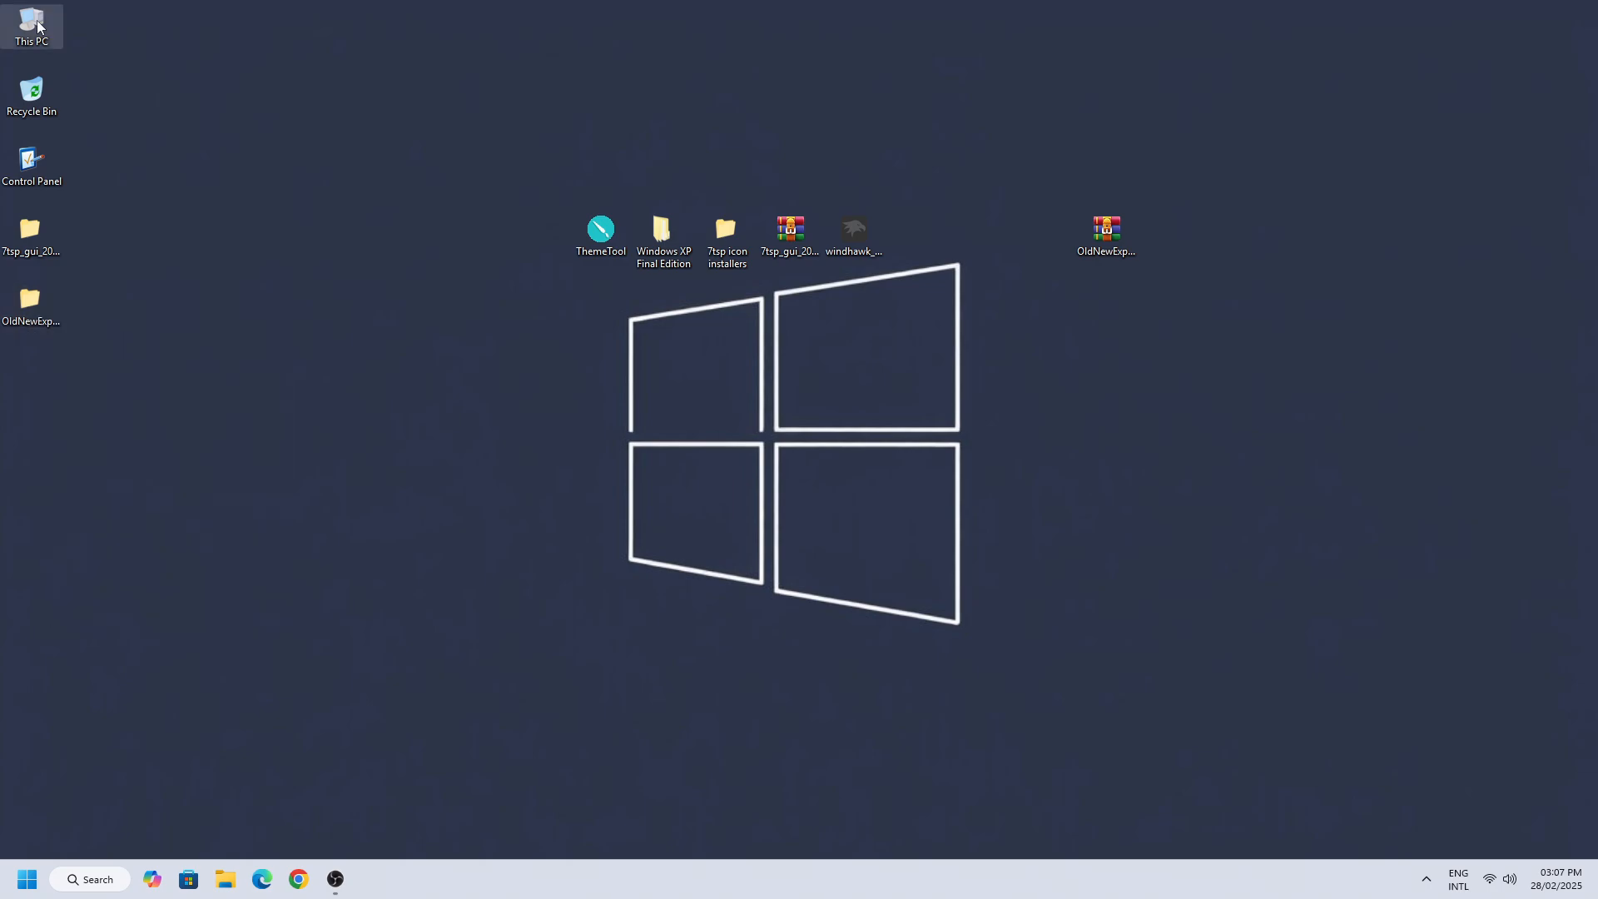
click(113, 82)
double_click(604, 286)
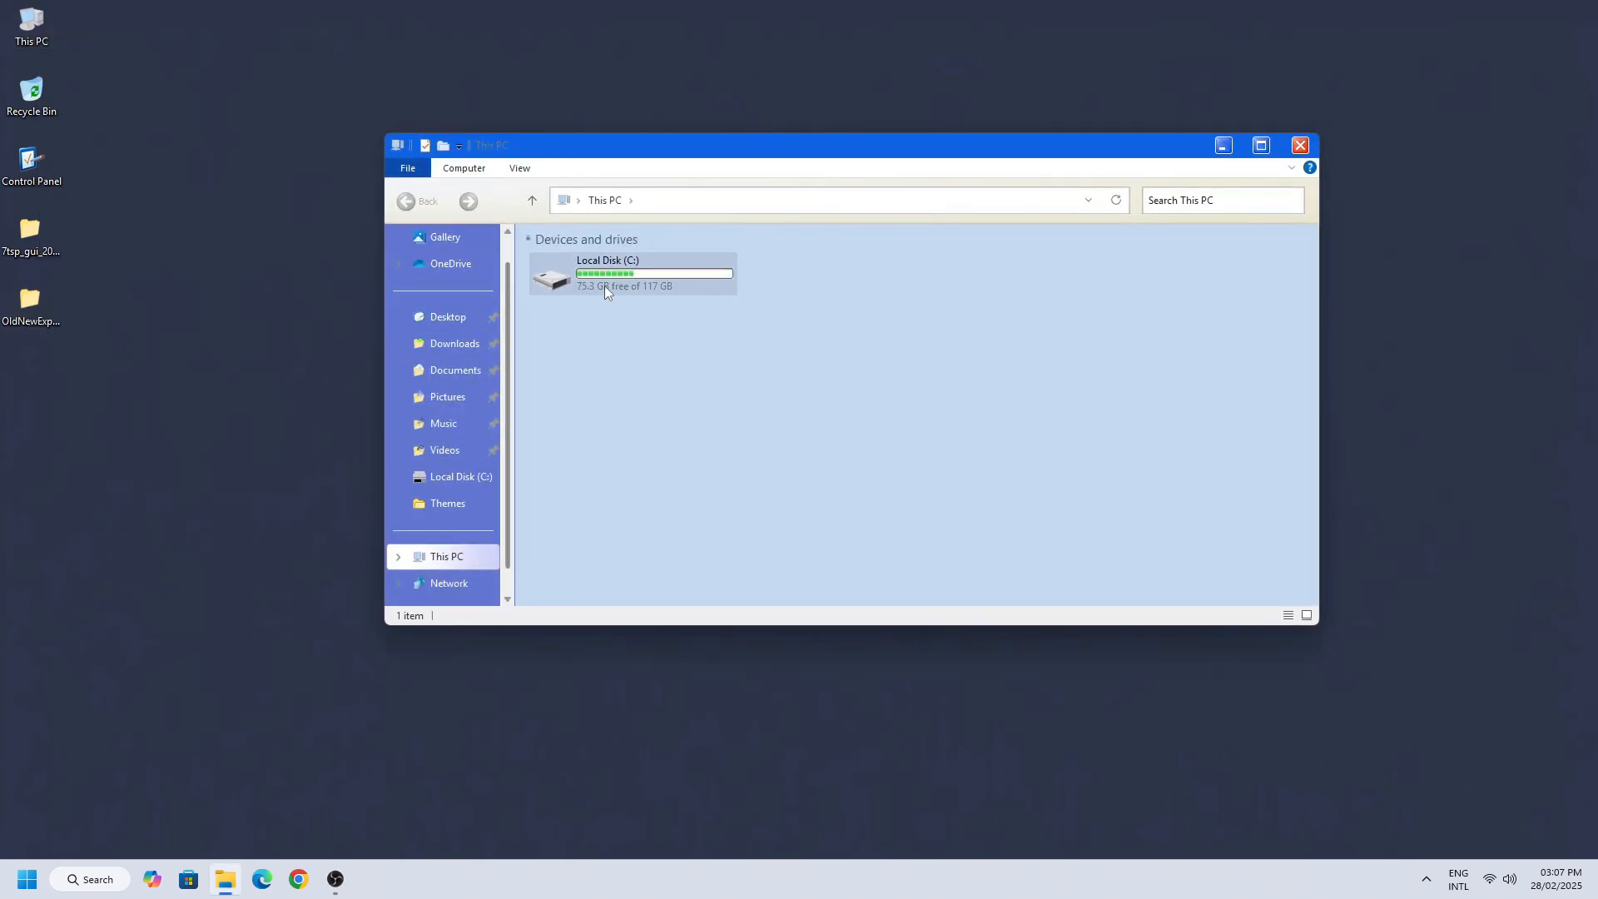
right_click(688, 414)
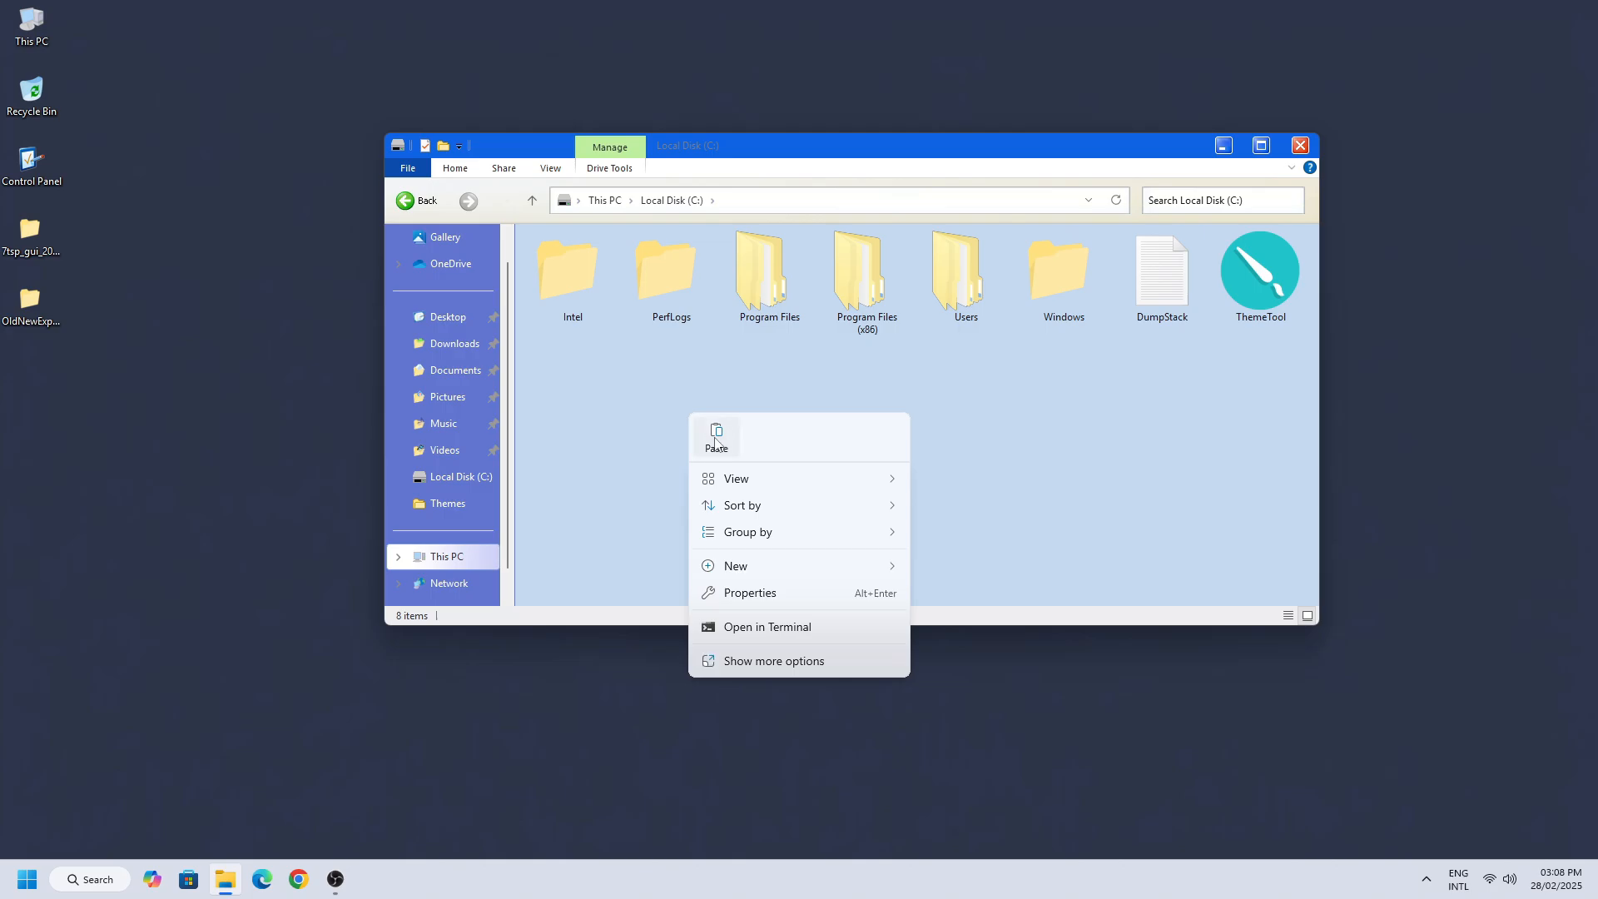
click(716, 434)
Step: Open the OldNewExplorer folder on Local Disk (C:) and run its configuration program as administrator
right_click(588, 406)
click(641, 468)
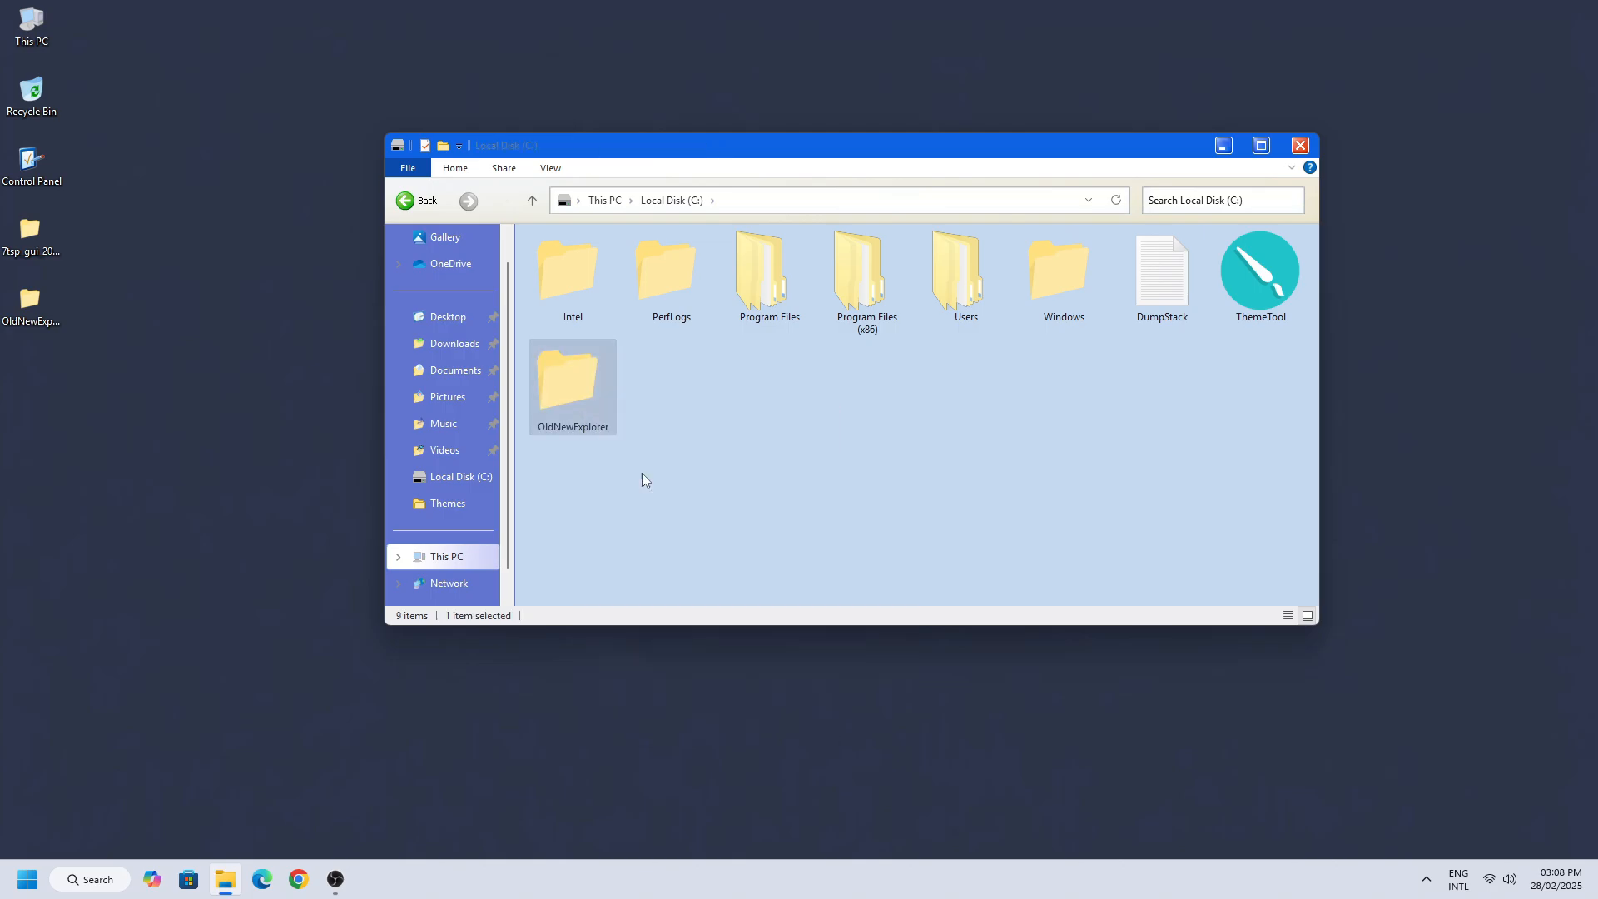
right_click(626, 308)
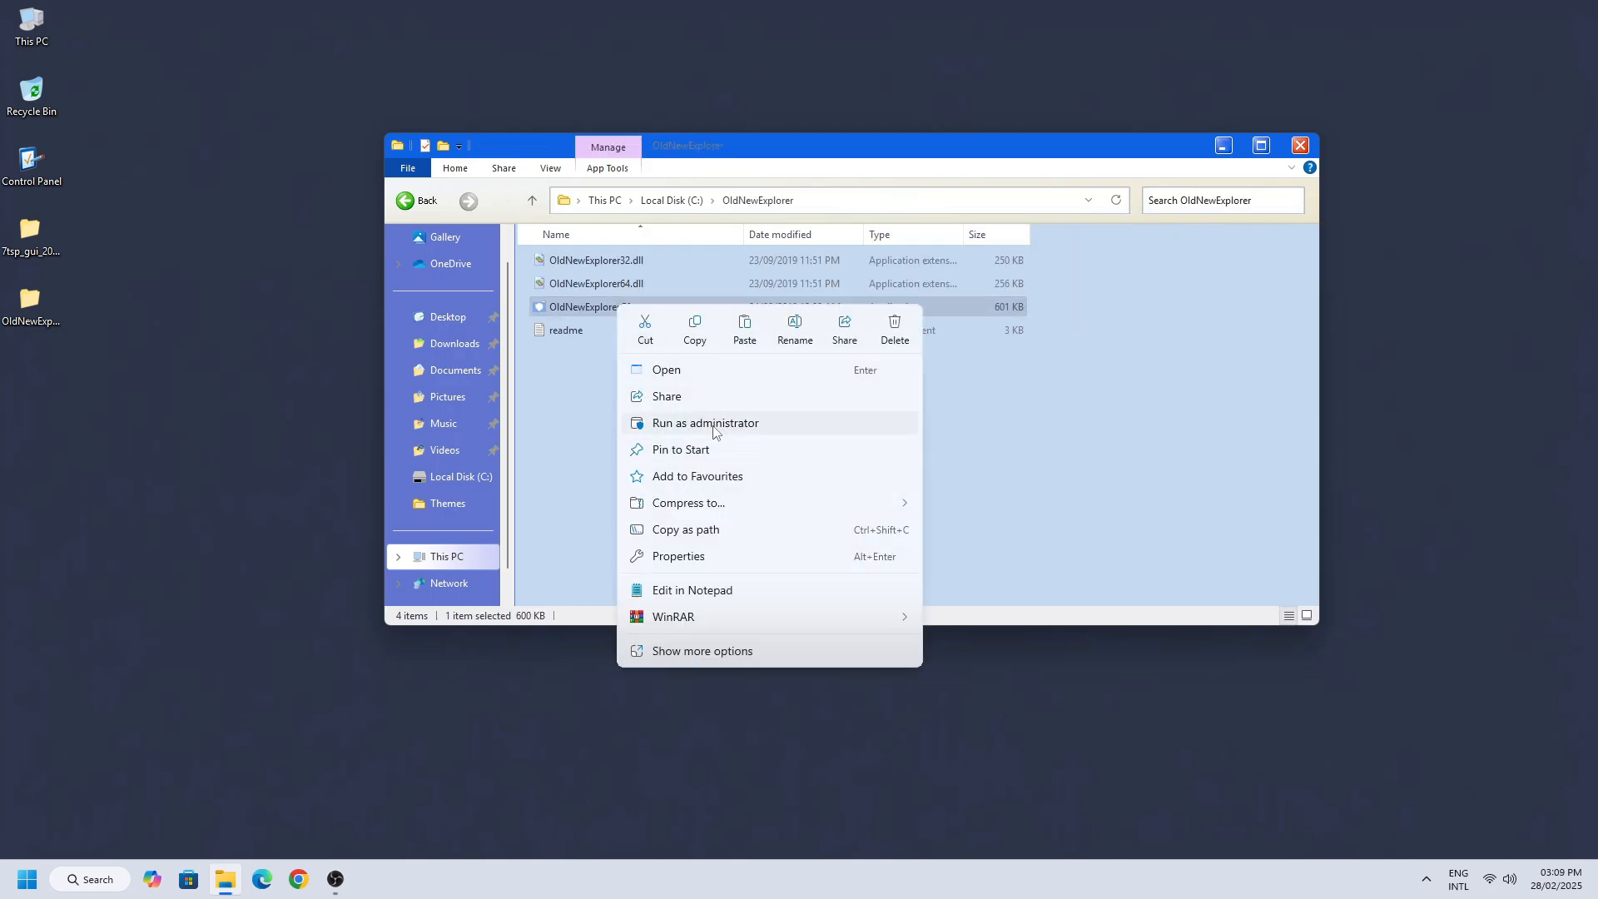
click(711, 423)
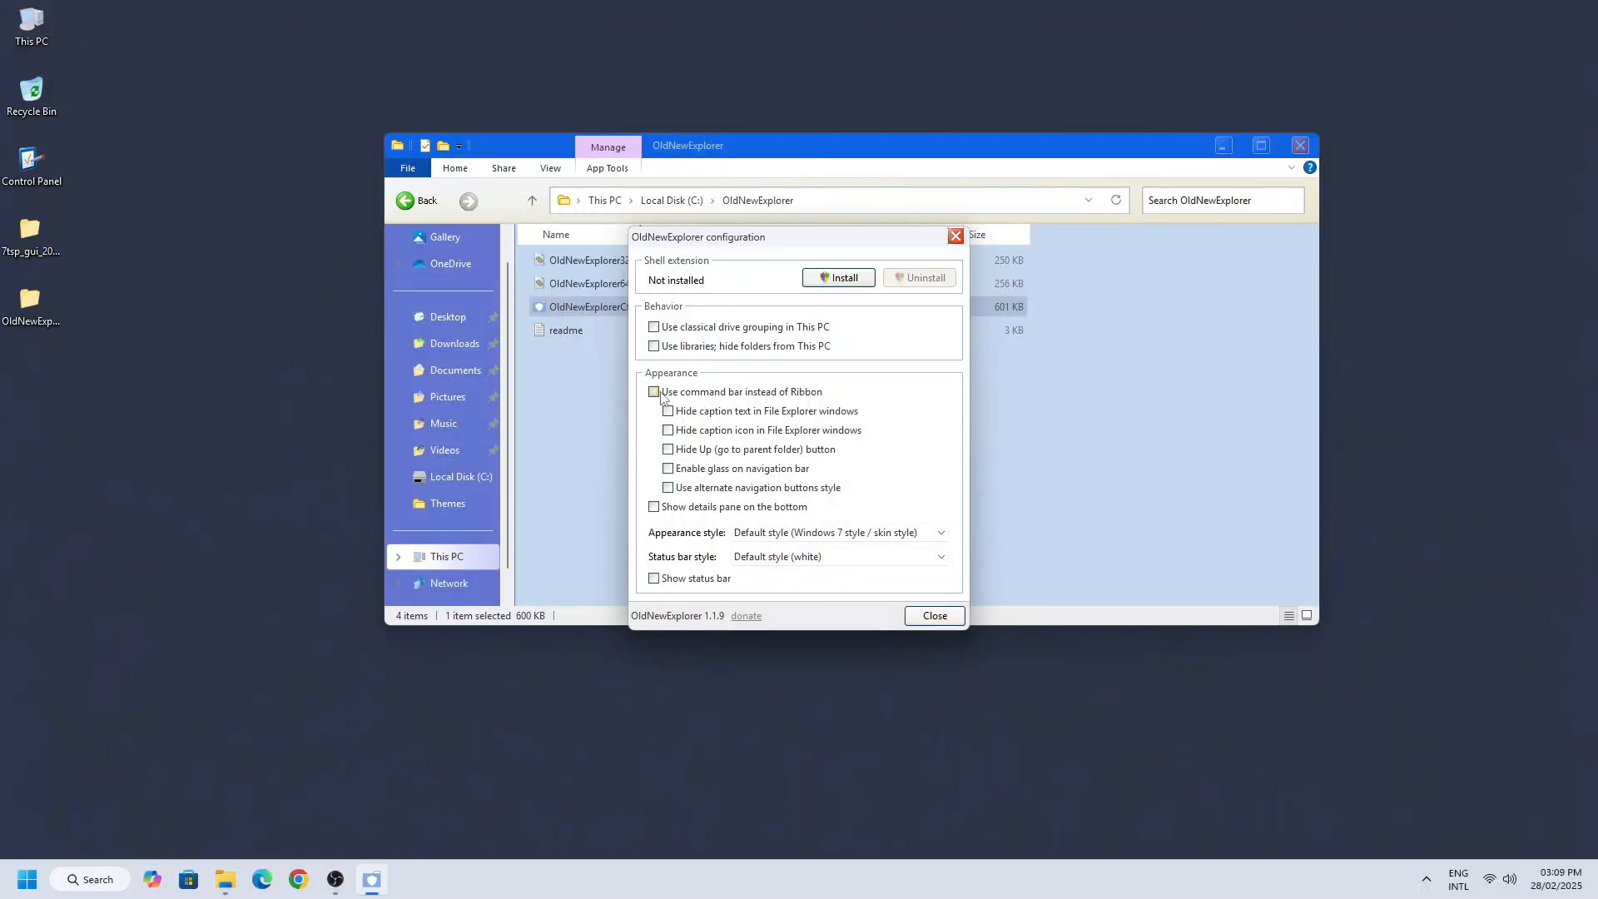
Step: Enable the command bar instead of Ribbon, turn off the alternate navigation buttons style, install the shell extension and close the configuration
click(658, 392)
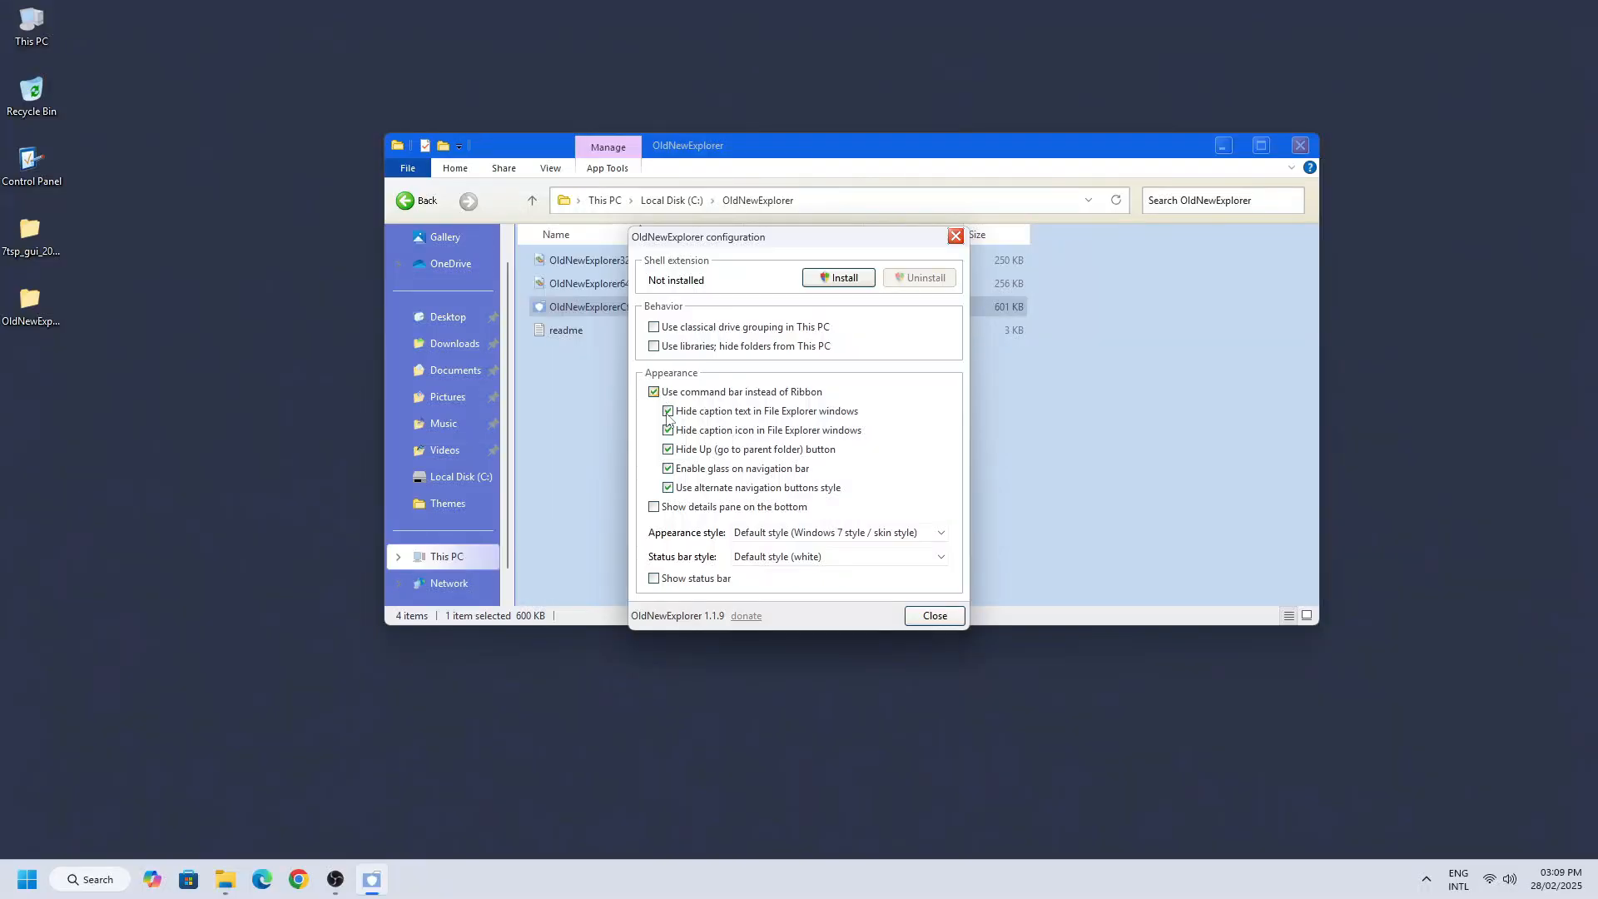
click(719, 491)
click(833, 279)
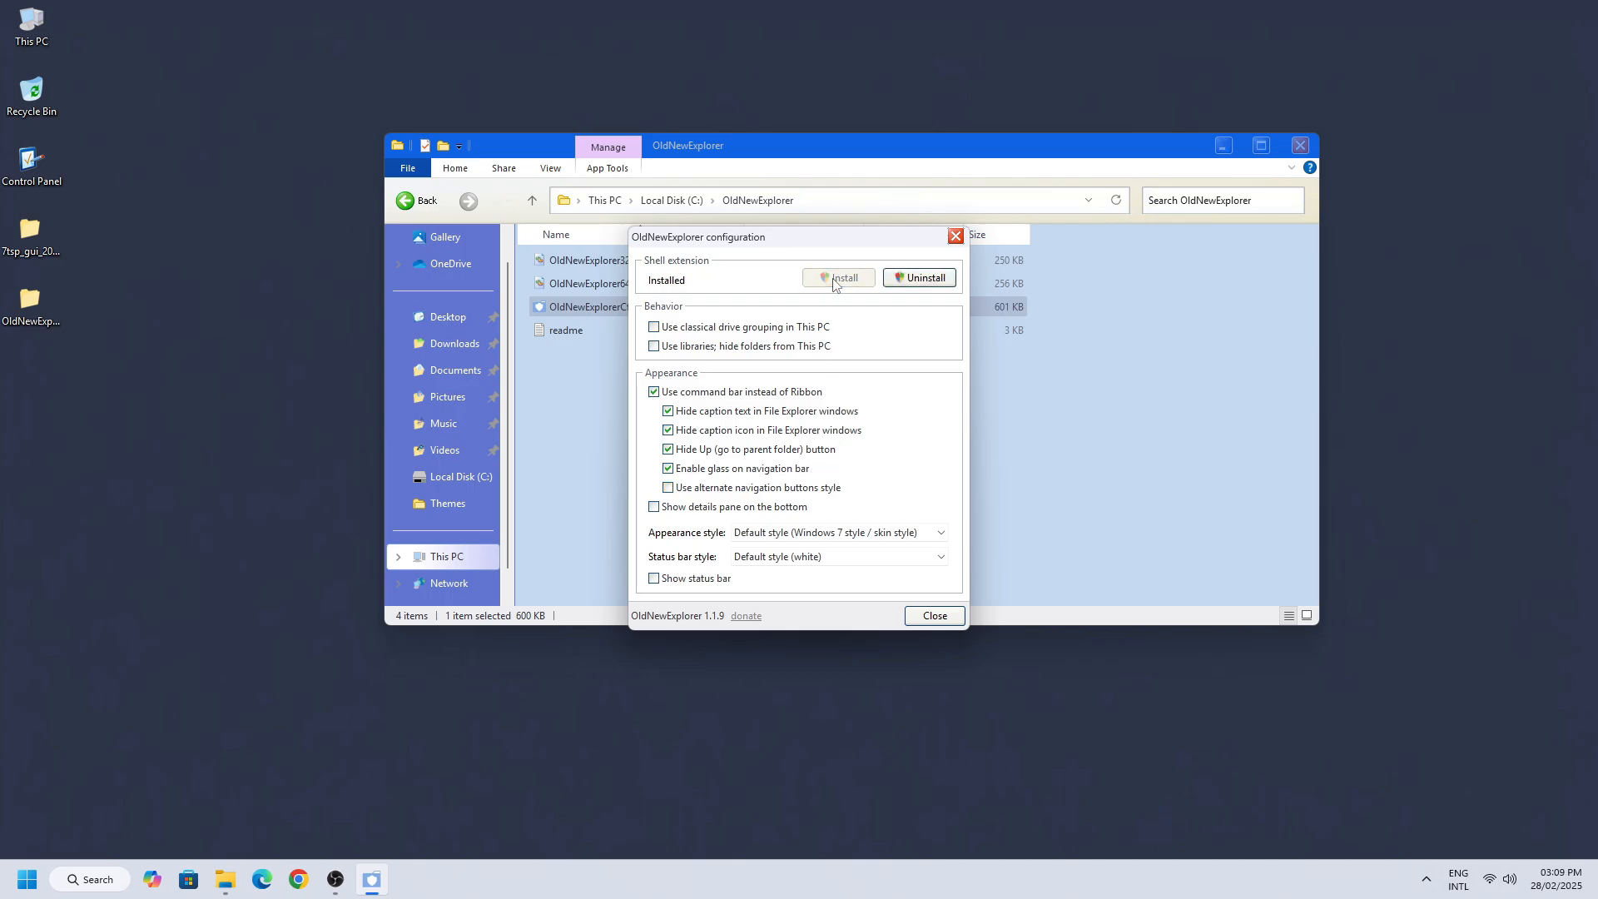
click(934, 616)
Step: Check File Explorer's look in This PC and Local Disk (C:), and close the window
click(435, 560)
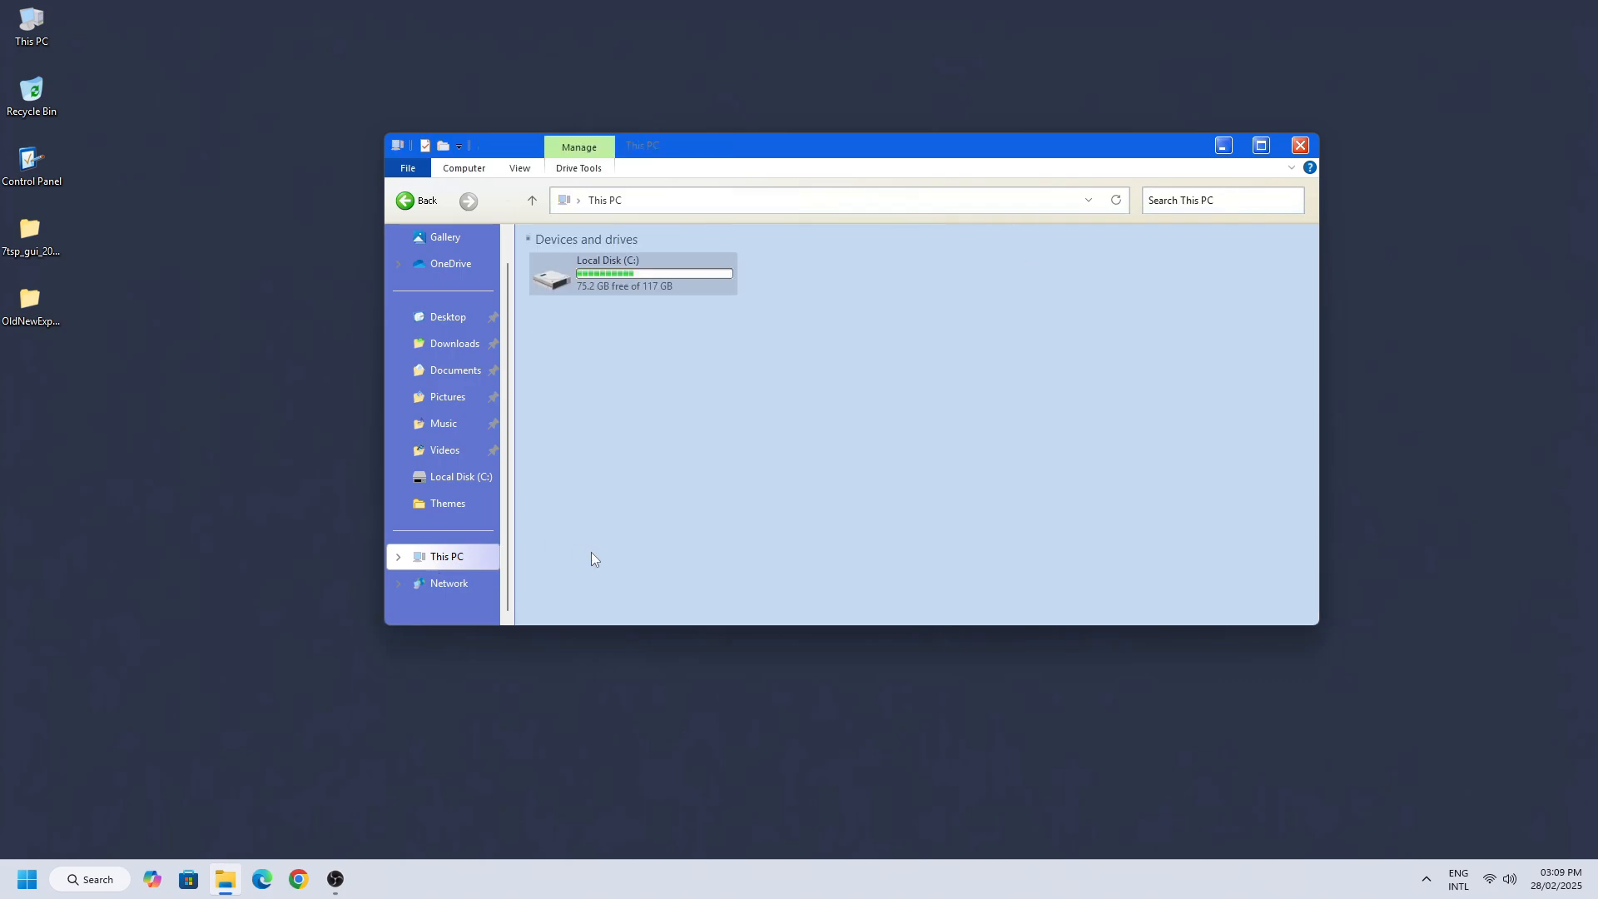
mouse_move(820, 151)
mouse_down()
mouse_move(760, 187)
mouse_move(829, 176)
mouse_up()
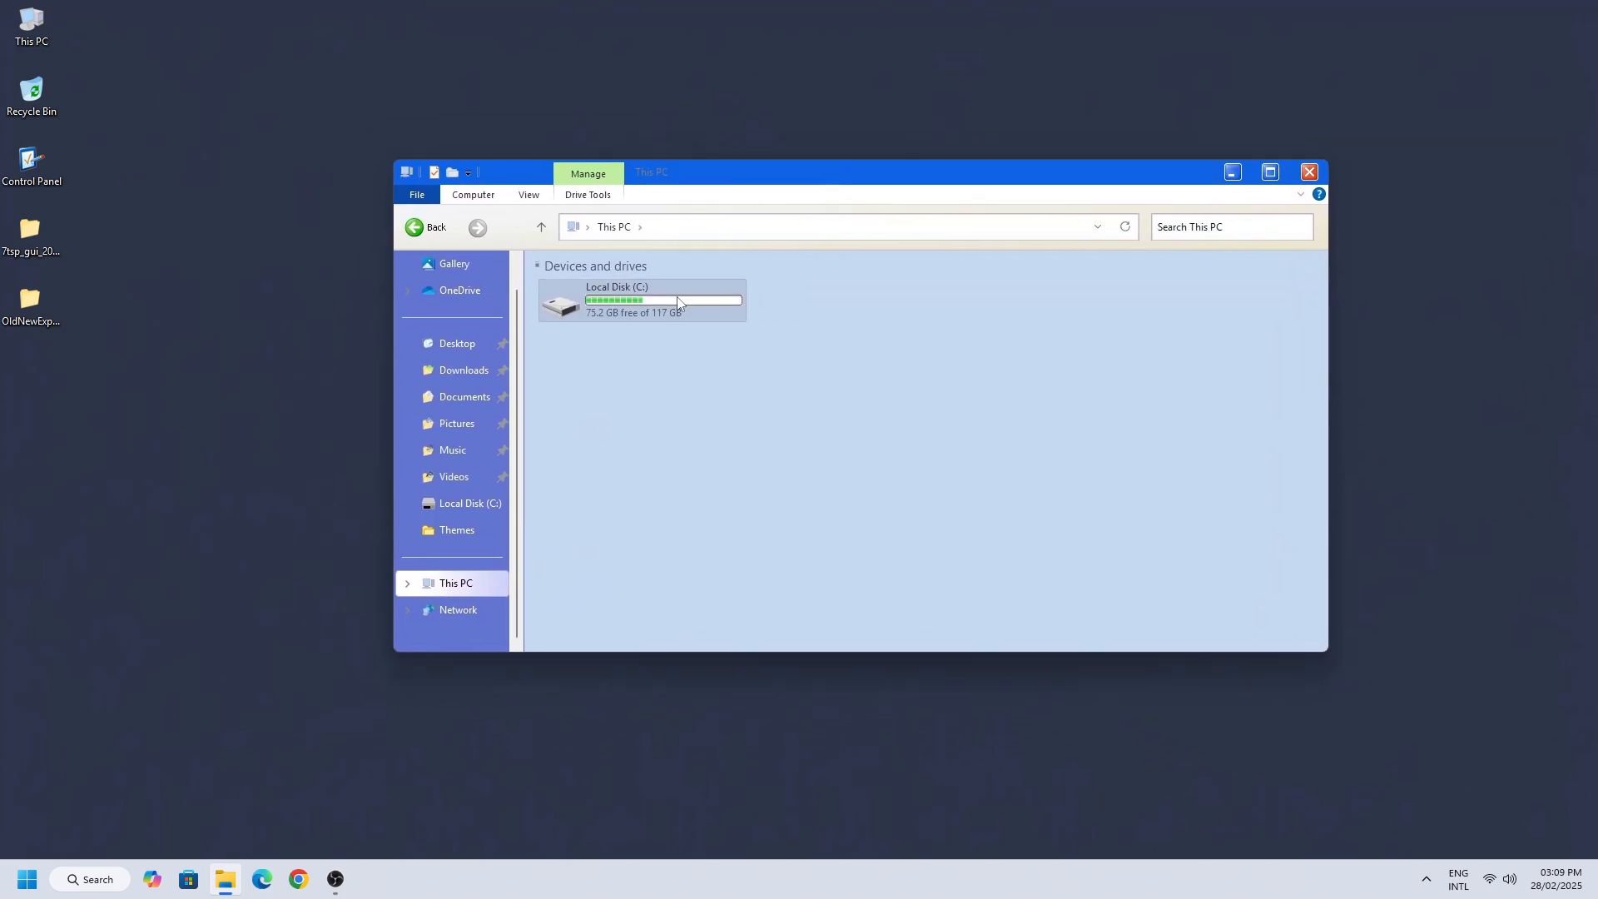
right_click(677, 296)
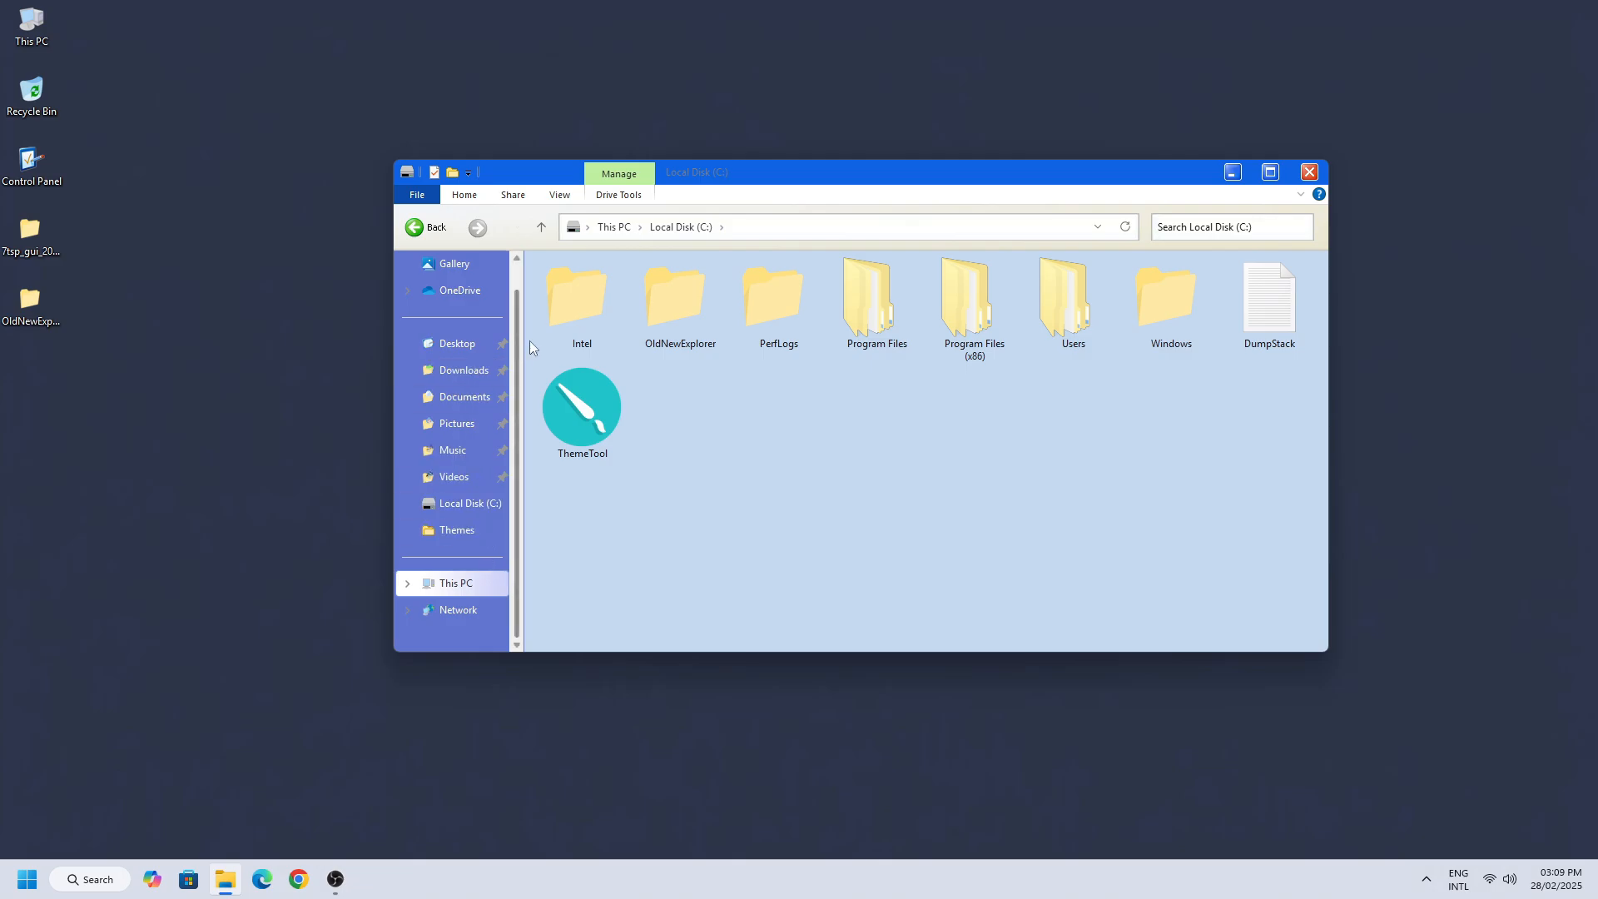
click(1311, 173)
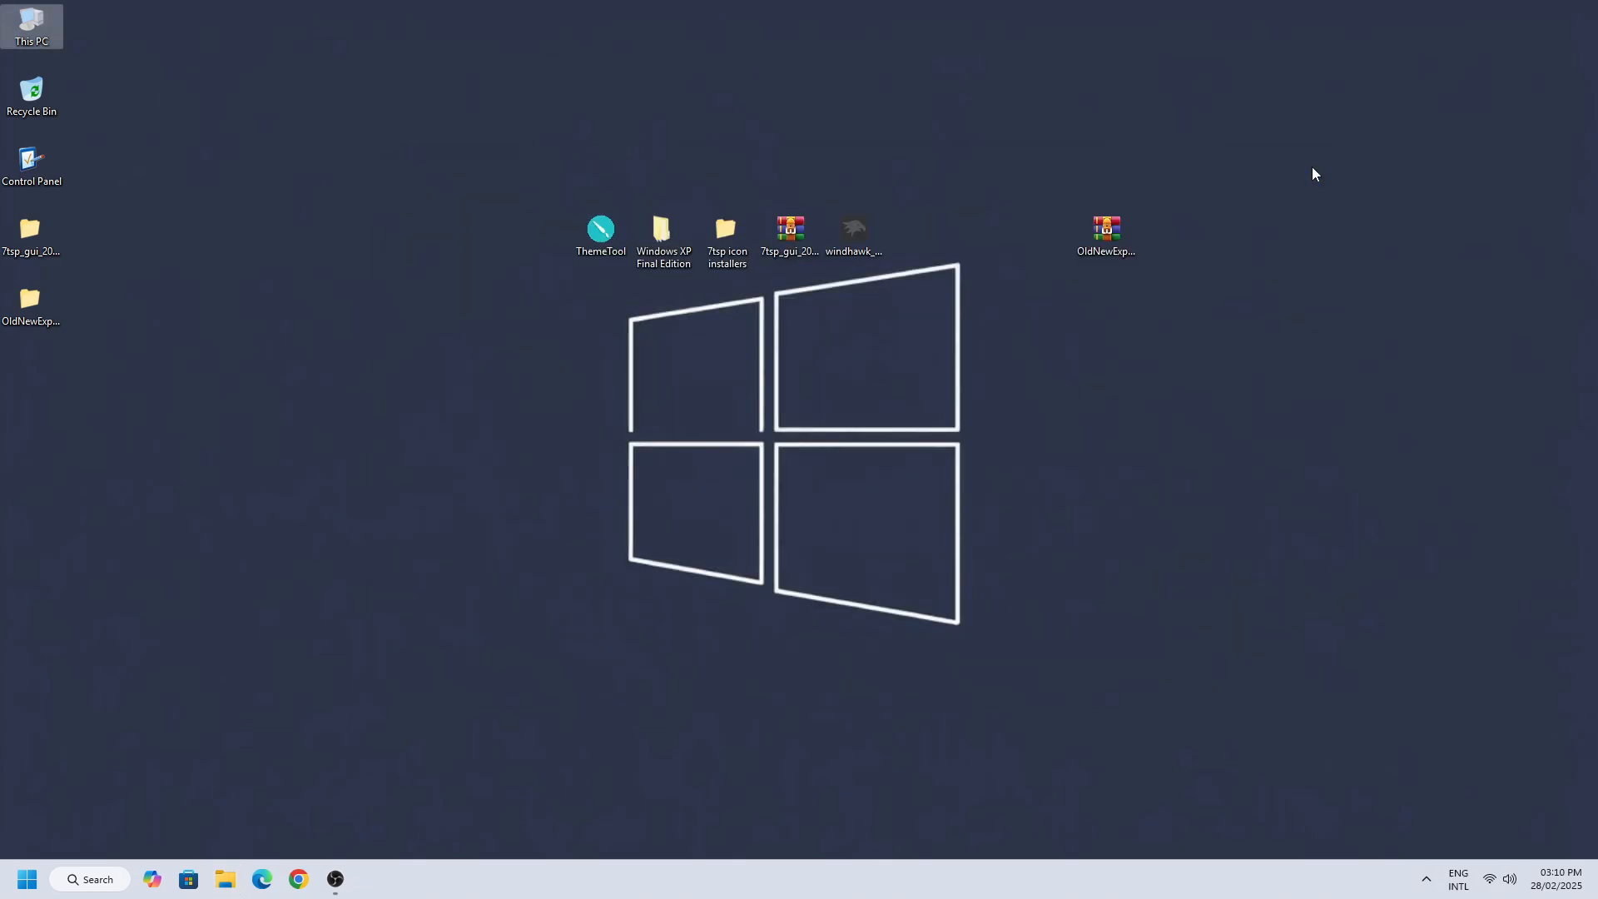
Step: Run the Windhawk setup from the desktop and complete a standard installation in C:\Program Files\Windhawk
right_click(867, 238)
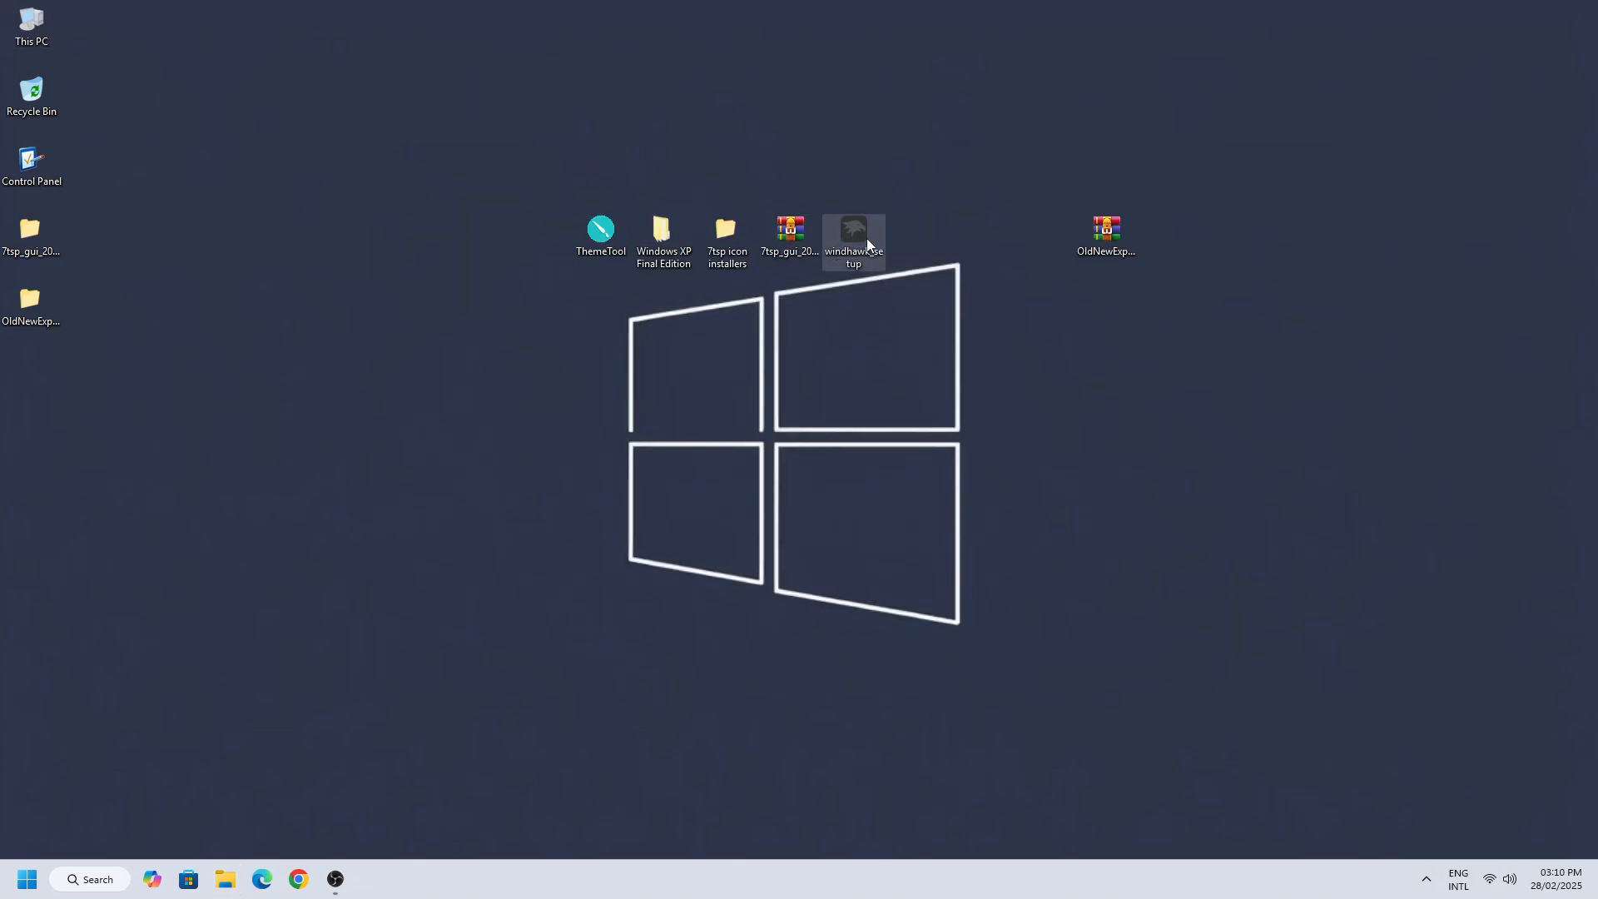
click(911, 305)
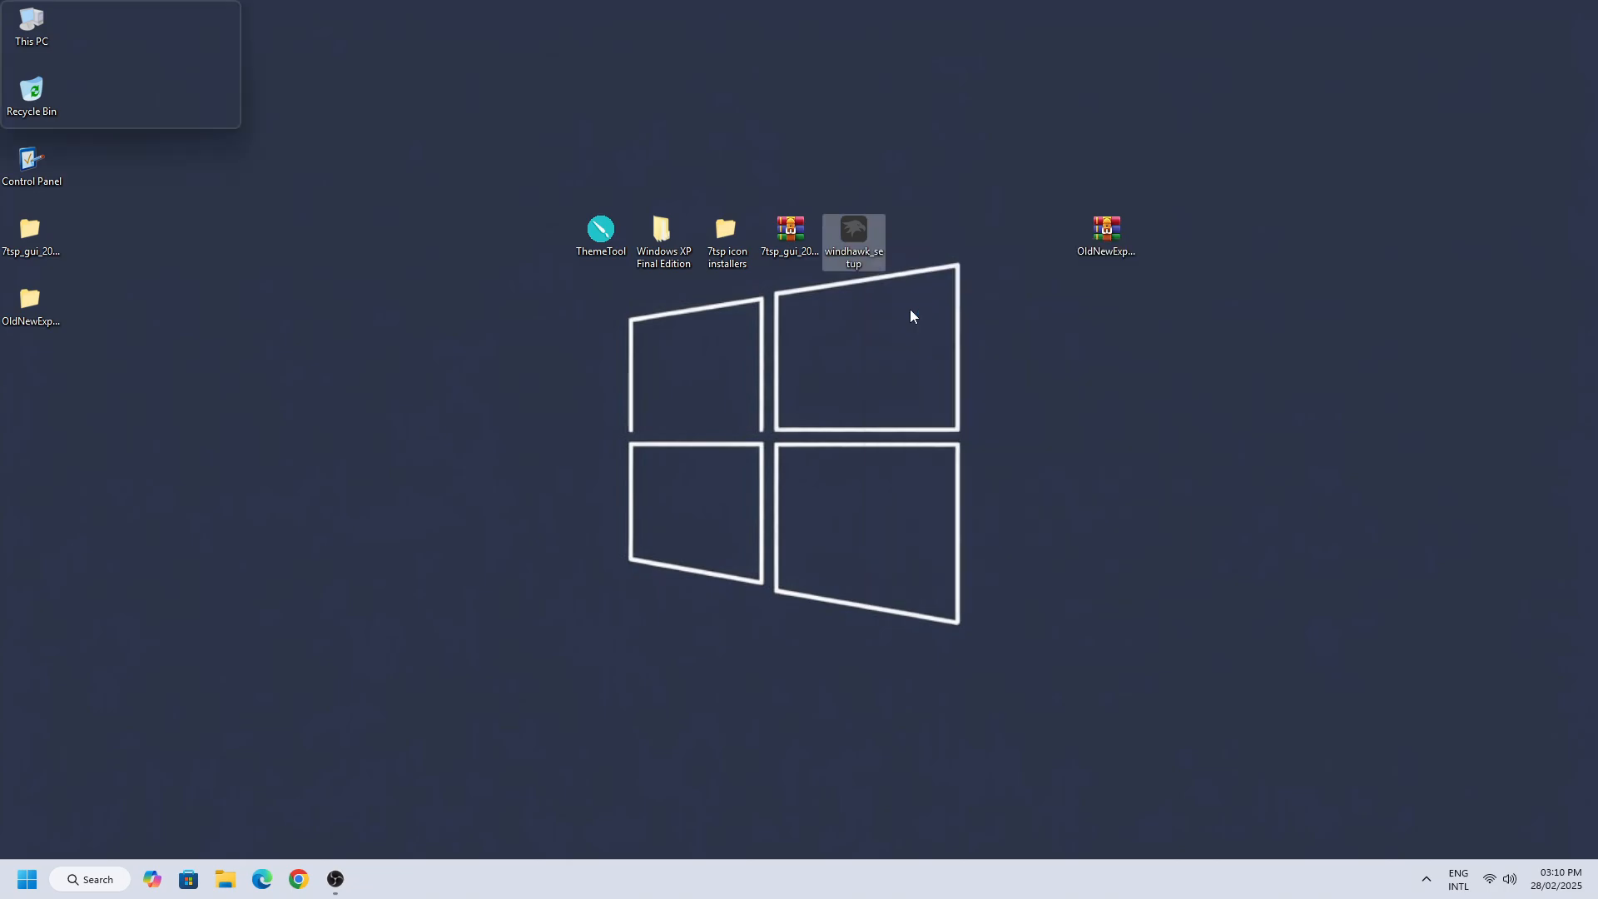
click(795, 481)
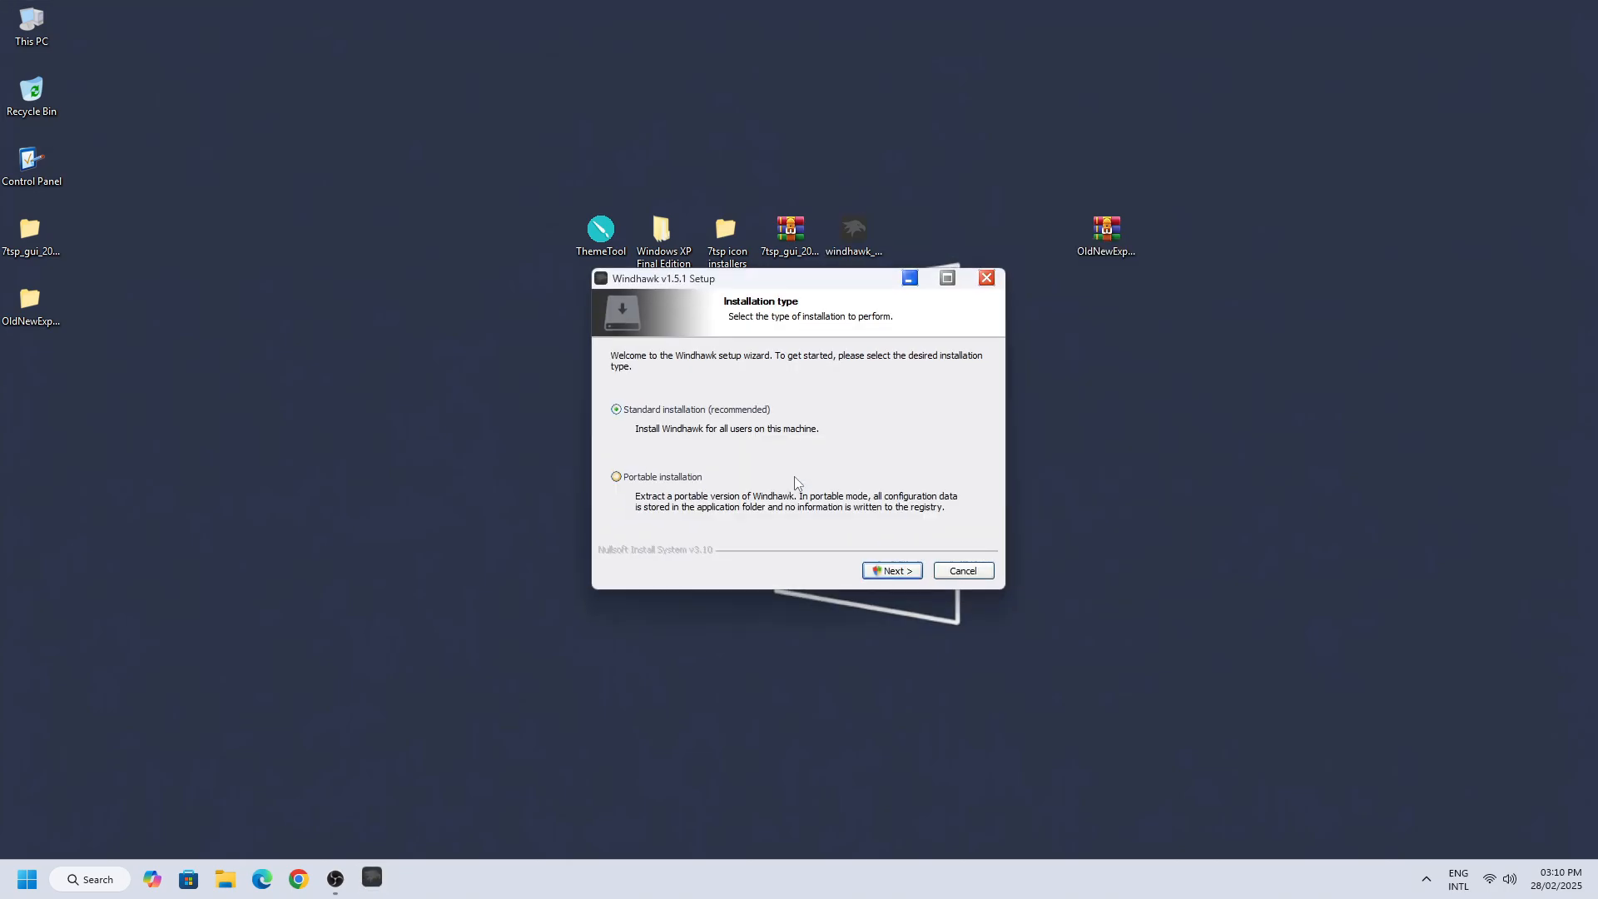
click(883, 570)
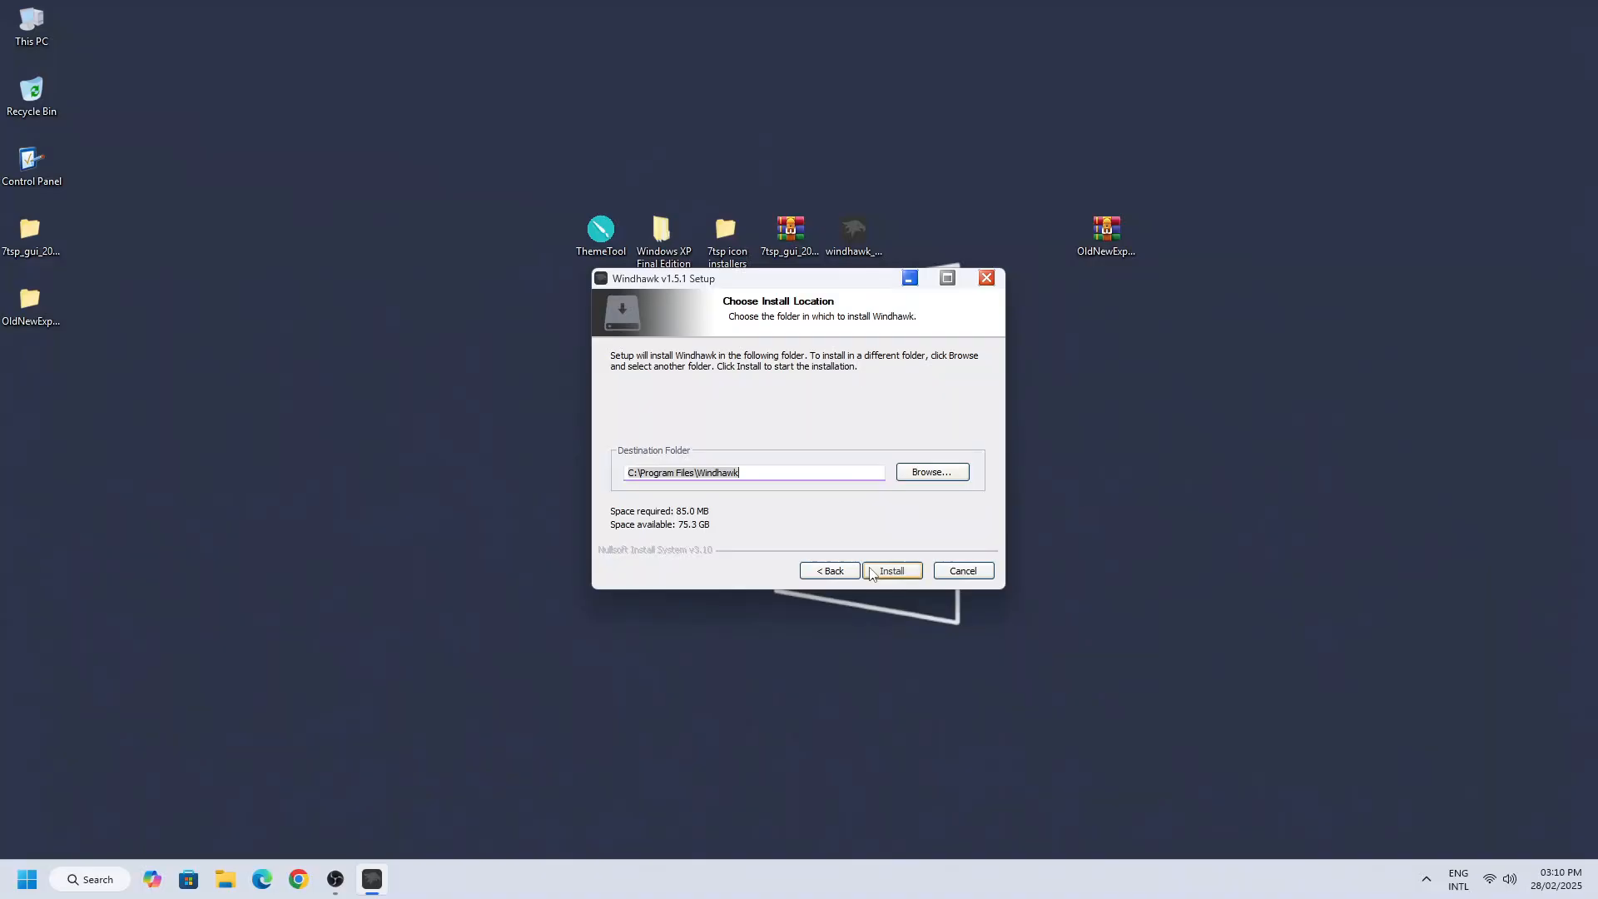
click(870, 571)
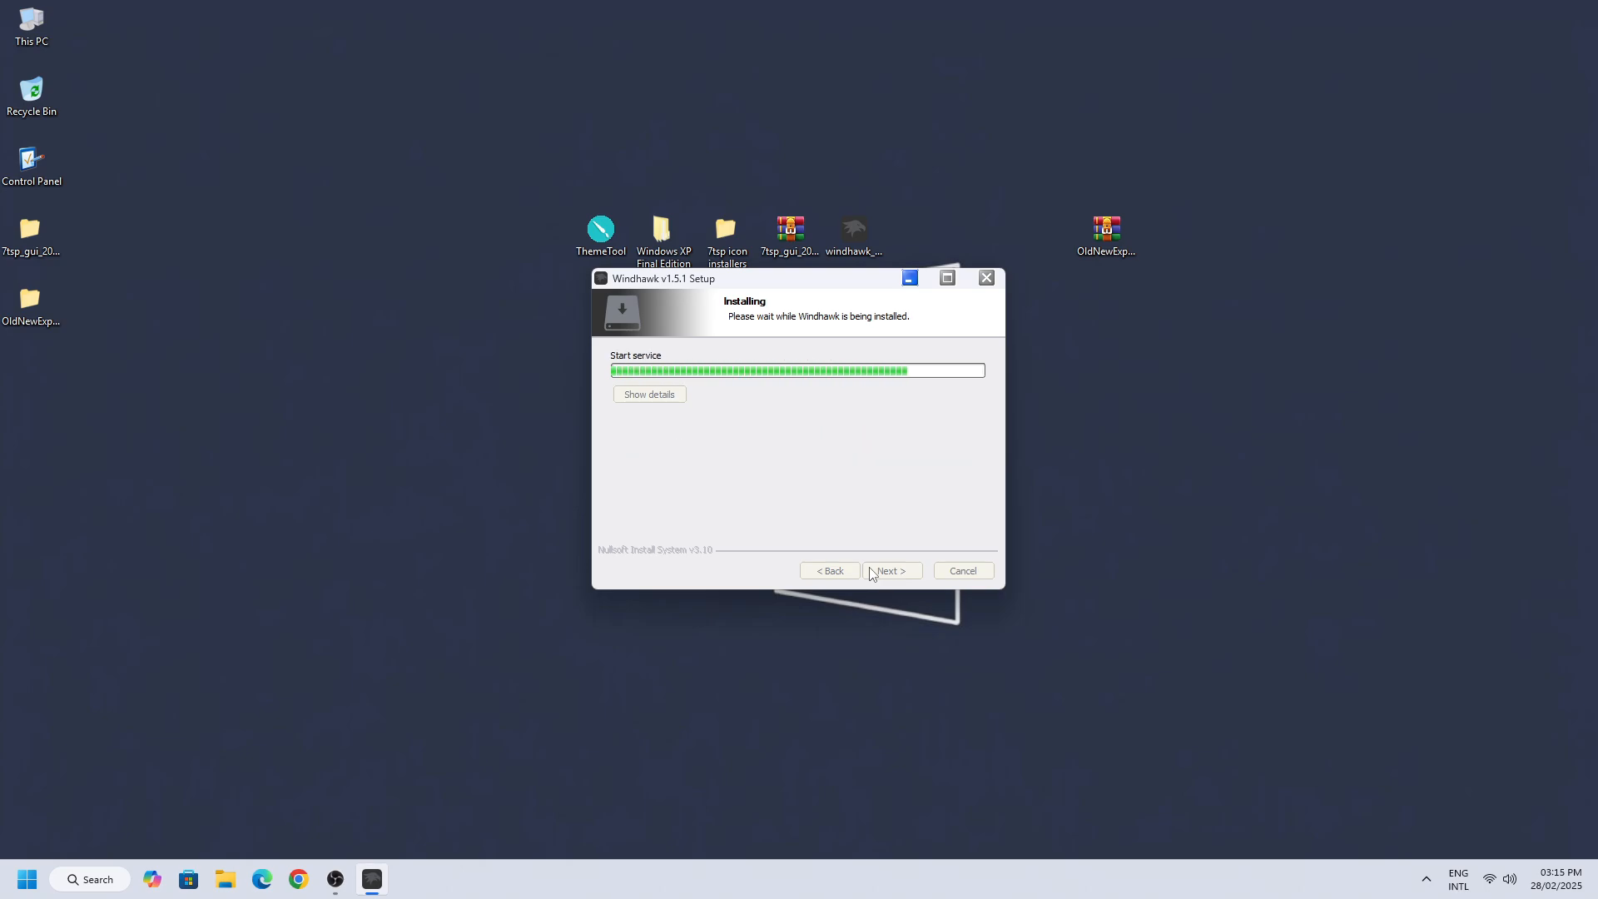
click(871, 572)
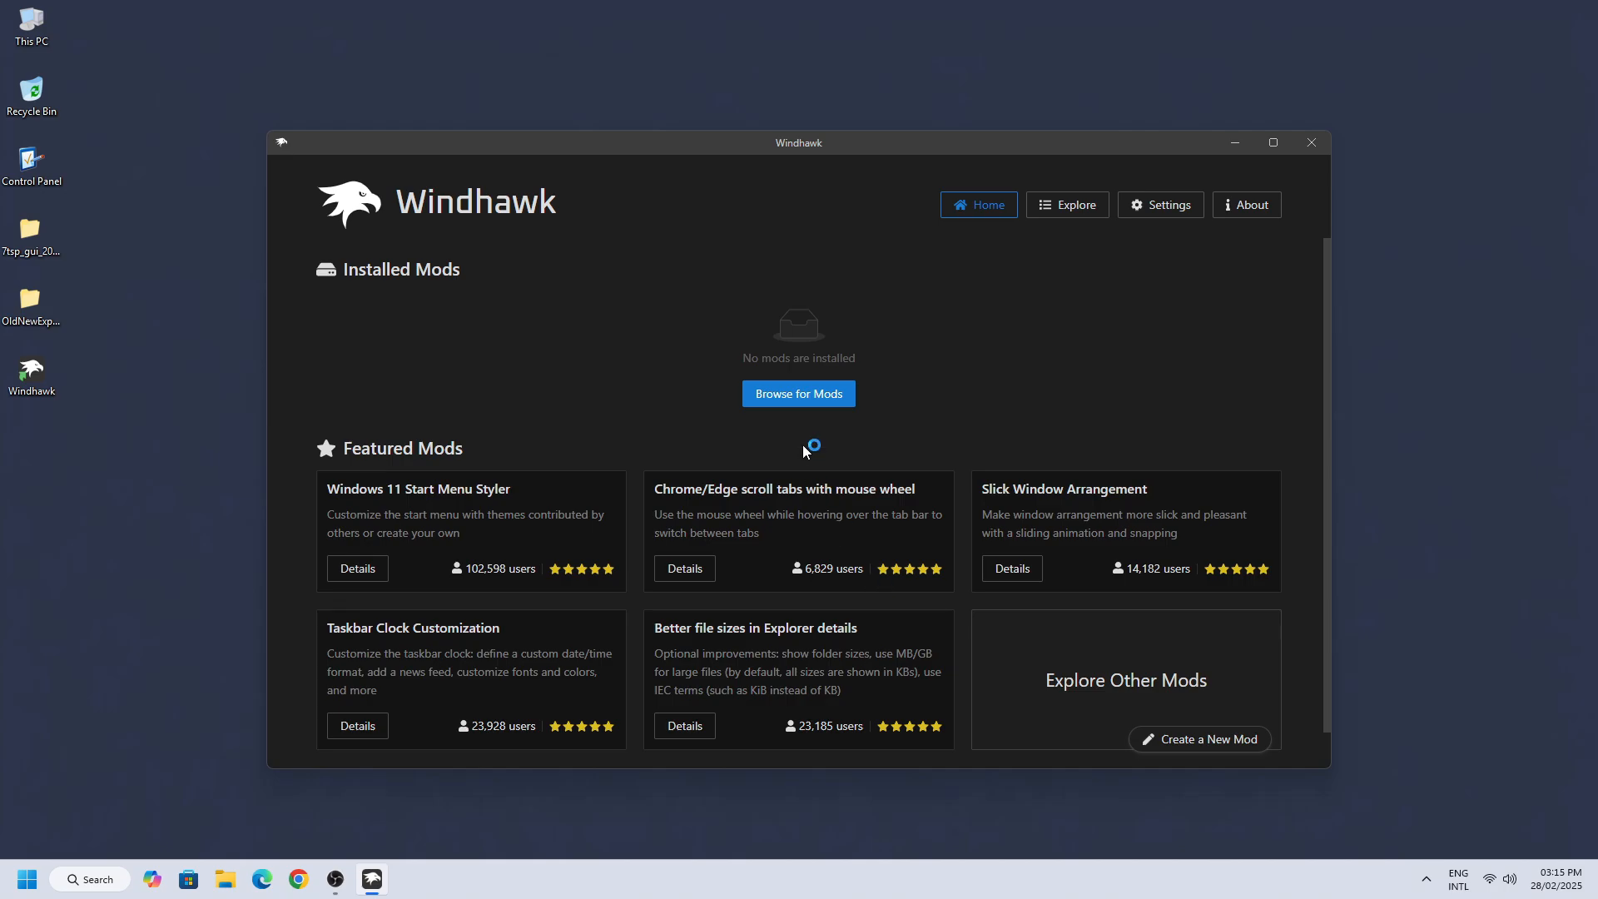
Step: Find the Windows 11 Taskbar Styler mod in Windhawk and install it, accepting the risk
click(789, 393)
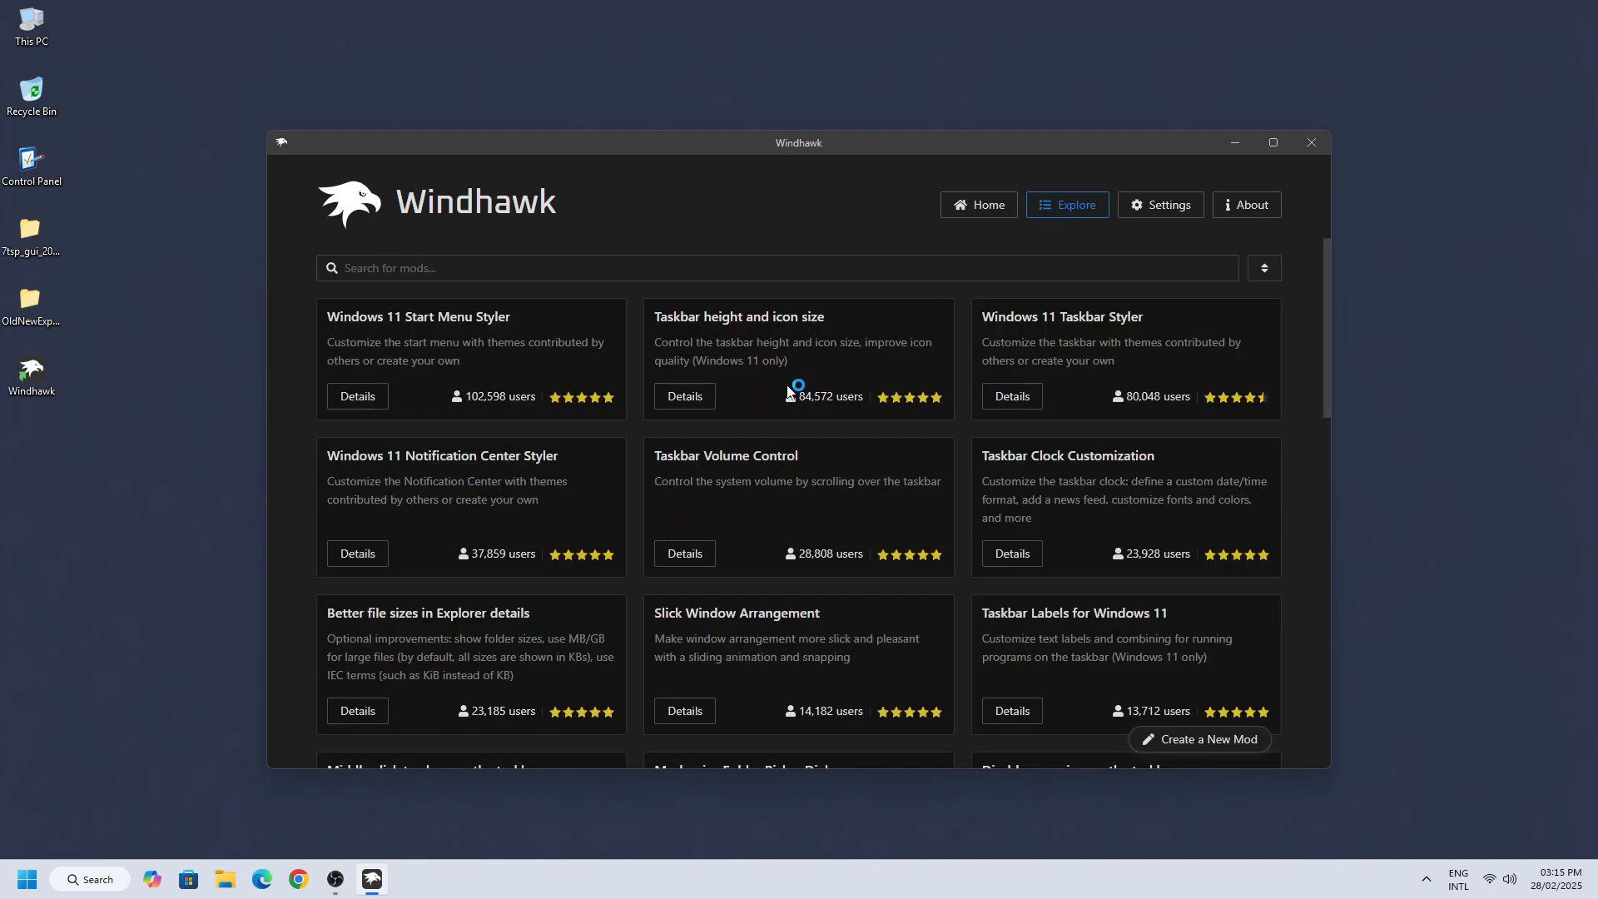
click(1012, 396)
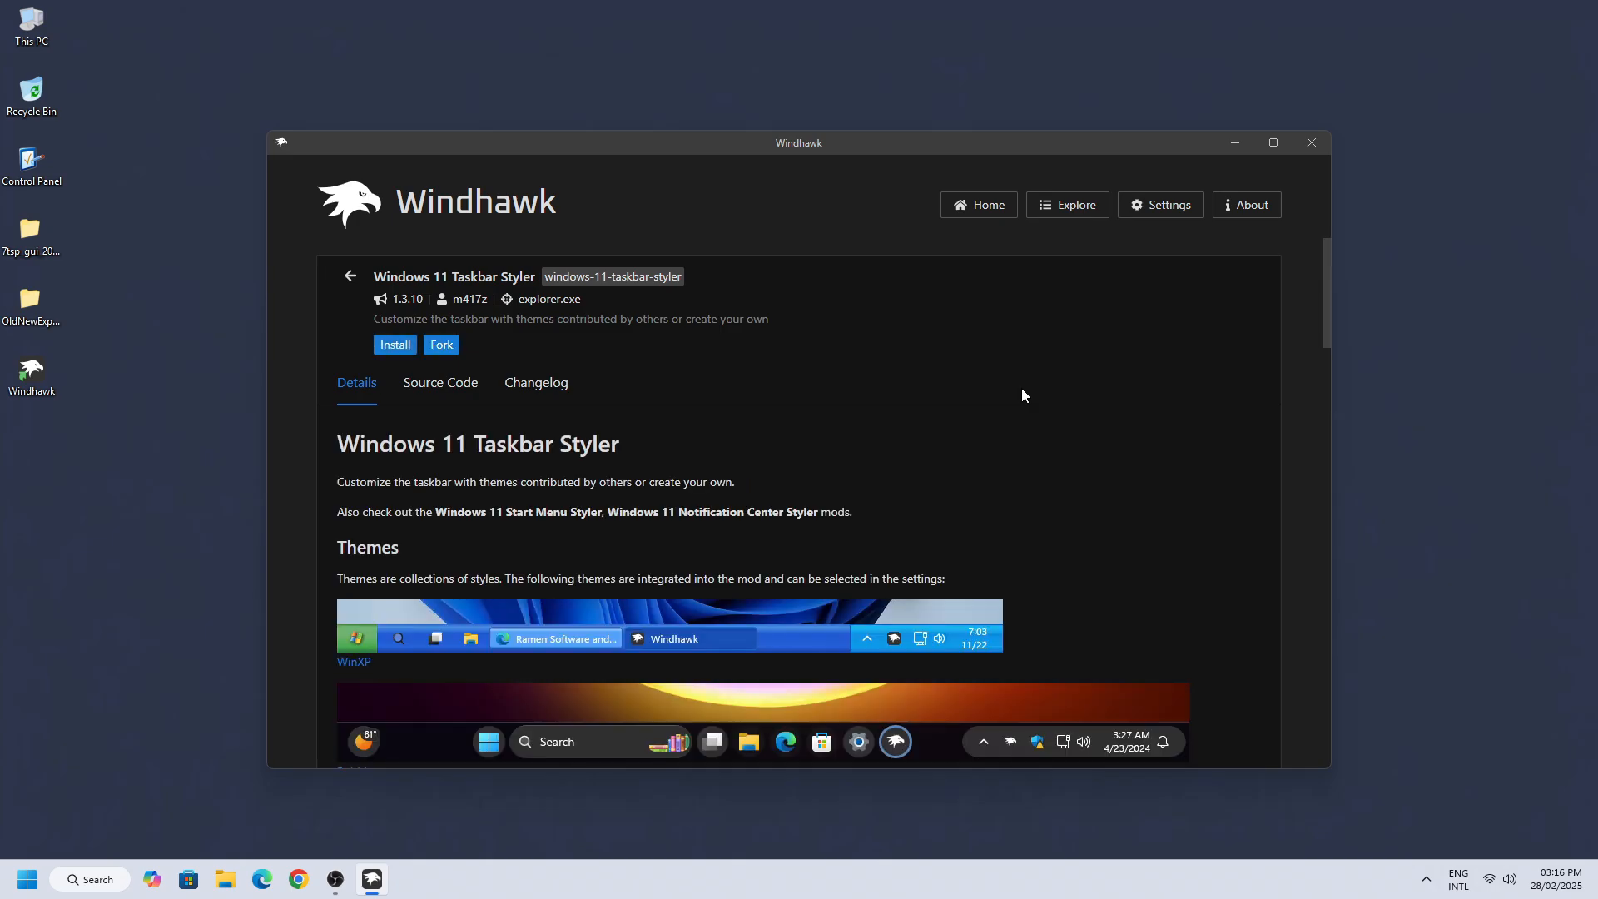
click(395, 351)
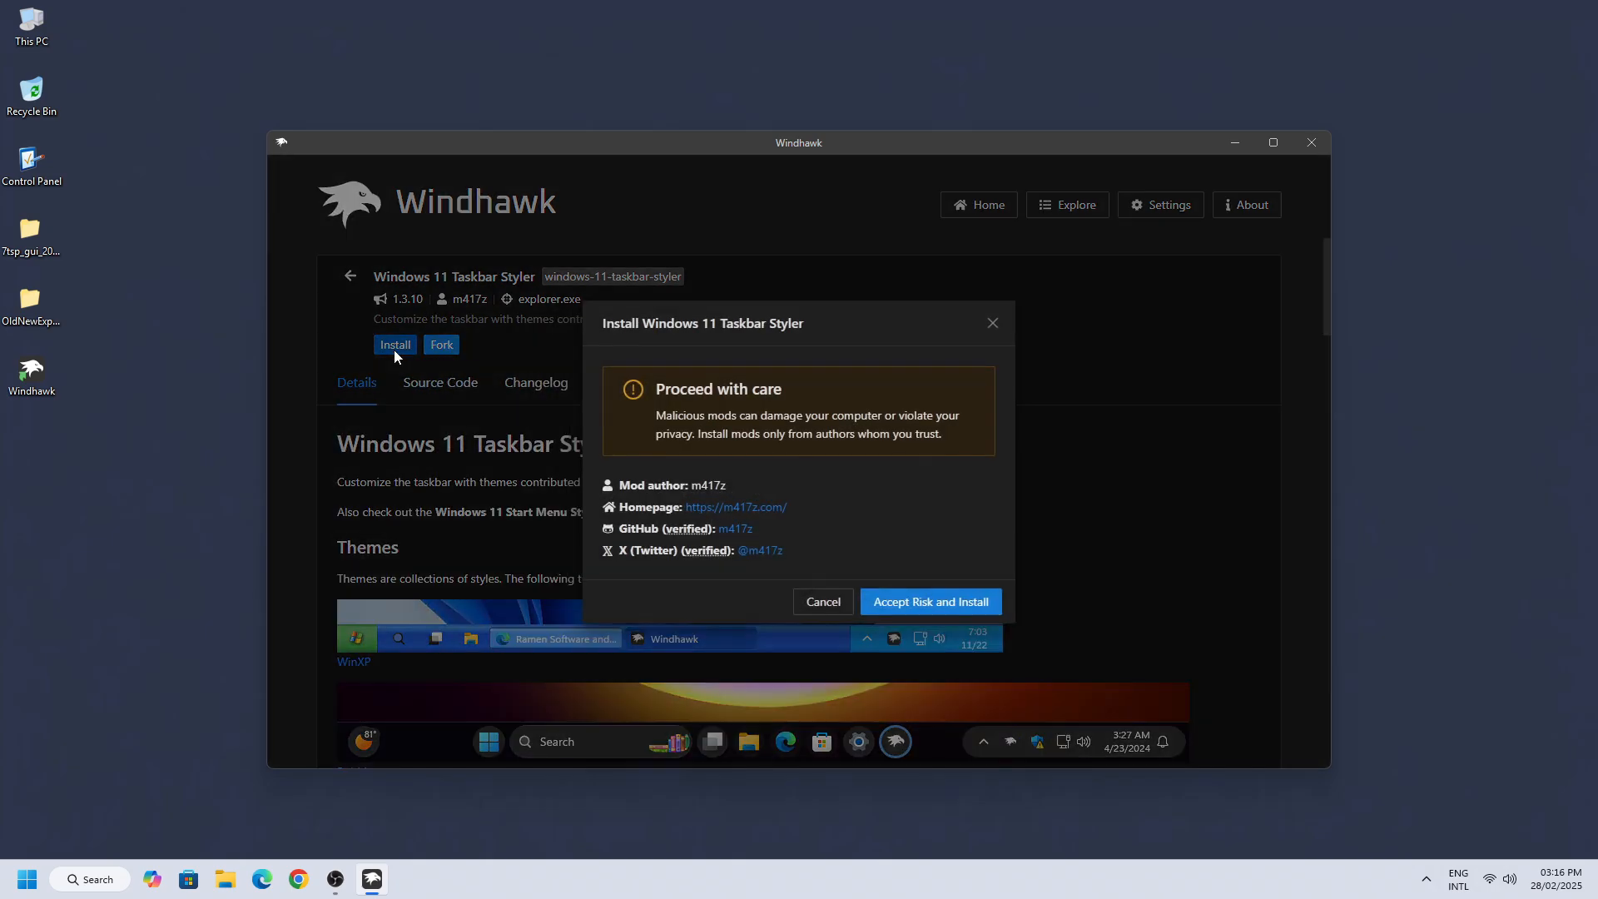
click(889, 600)
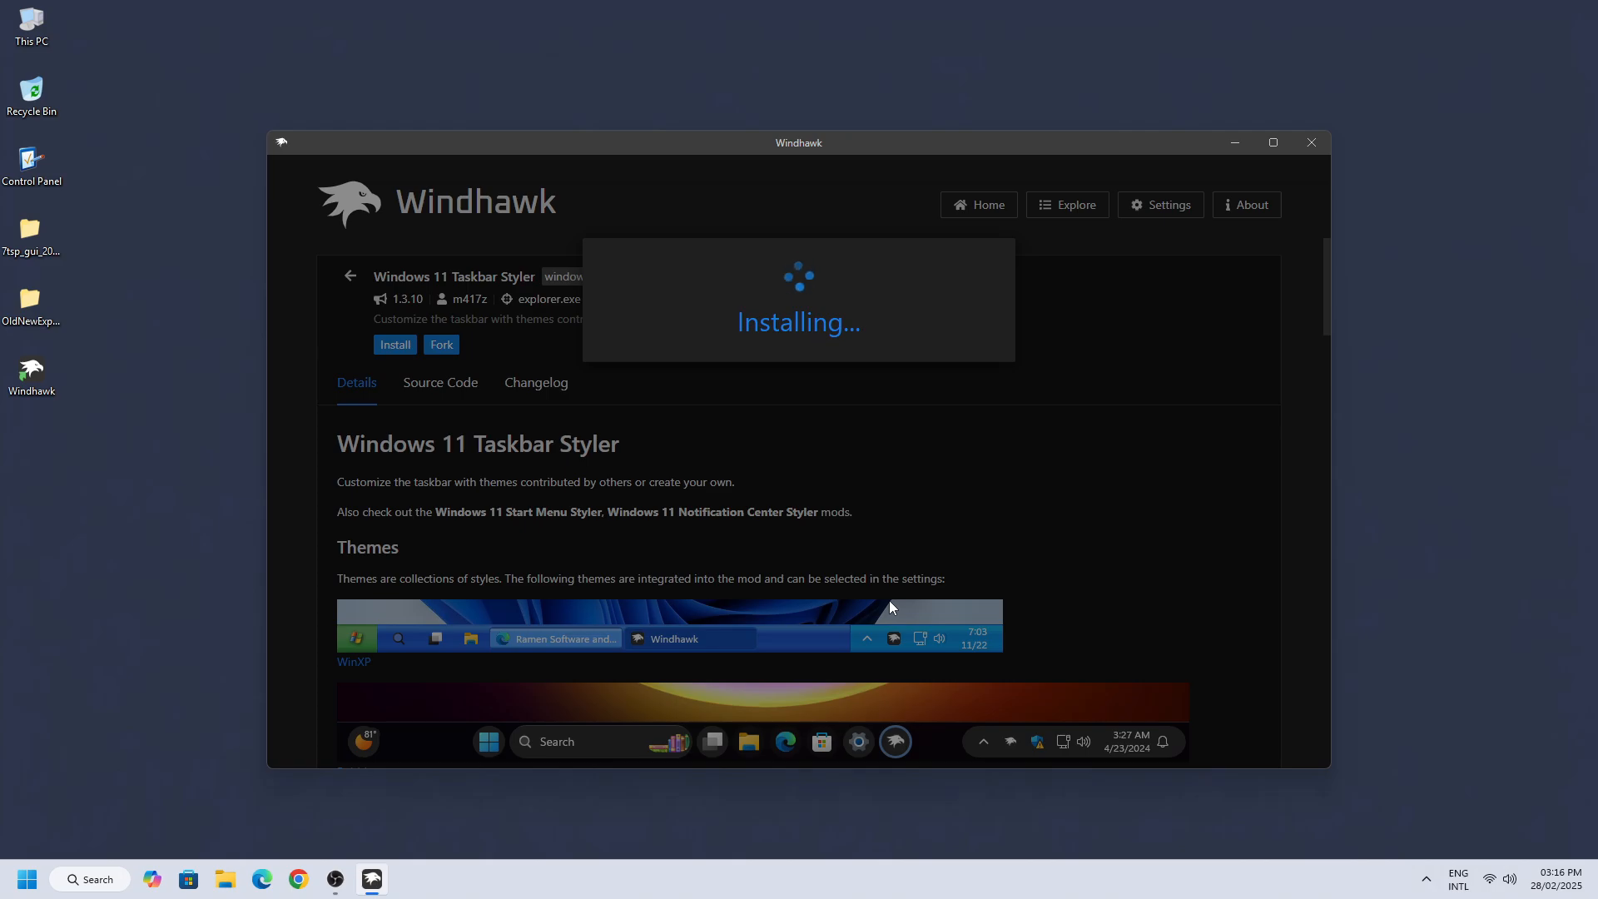
Step: Move the Windhawk window clear of the desktop icons and open Windows XP Final Edition > Extras > Windhwak Mods
mouse_move(871, 156)
mouse_down()
mouse_move(903, 360)
mouse_move(891, 166)
mouse_up()
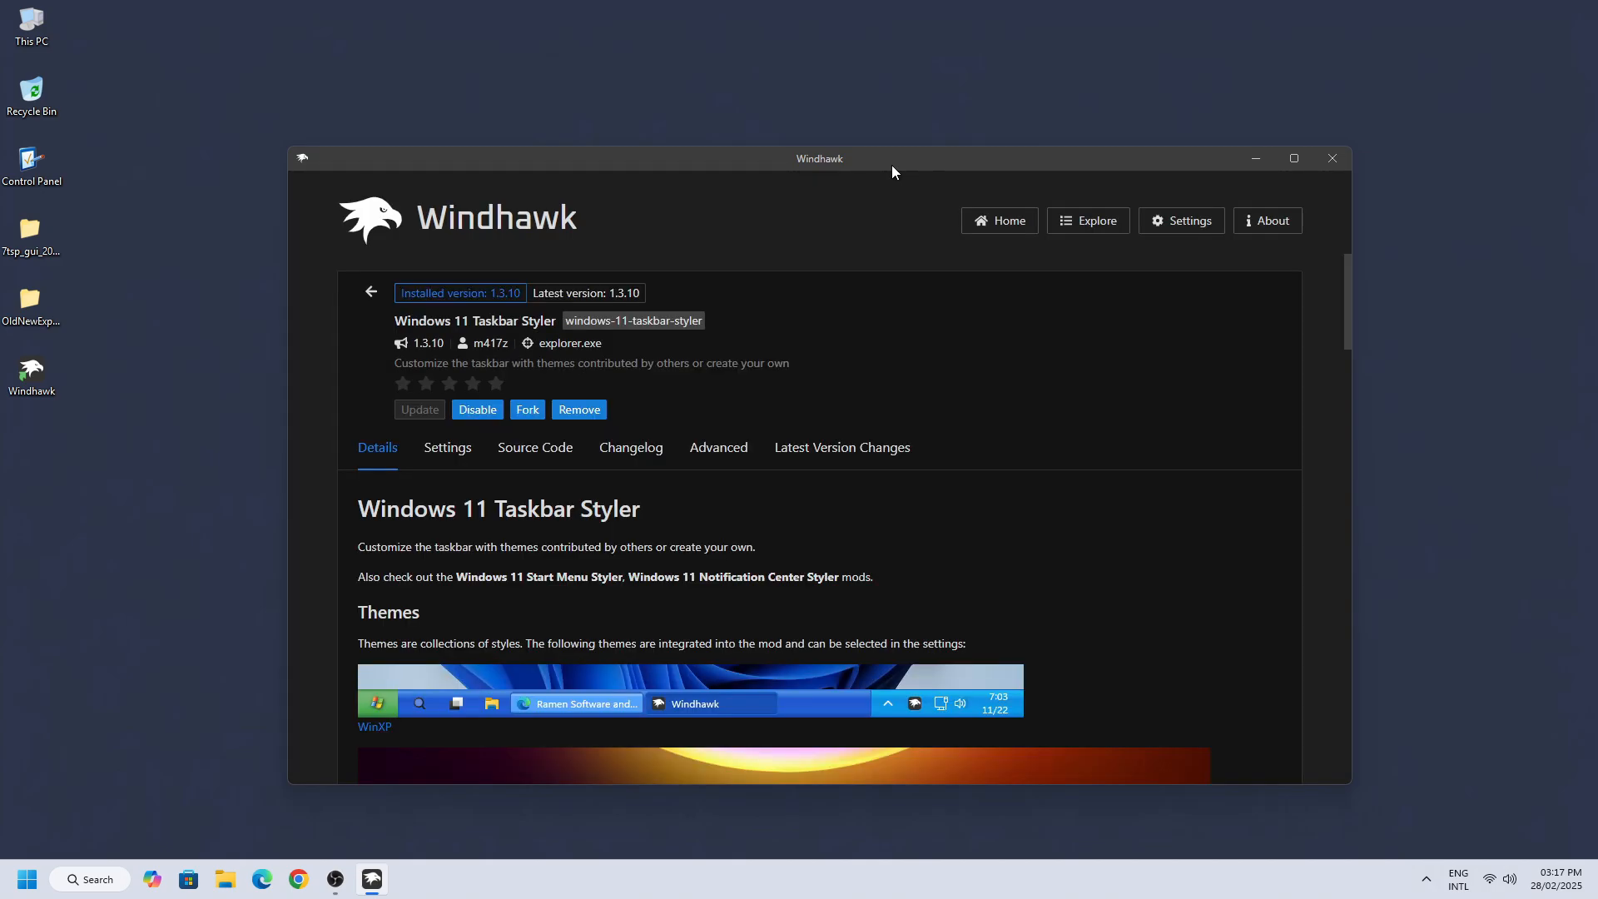
drag(892, 164, 895, 294)
double_click(664, 233)
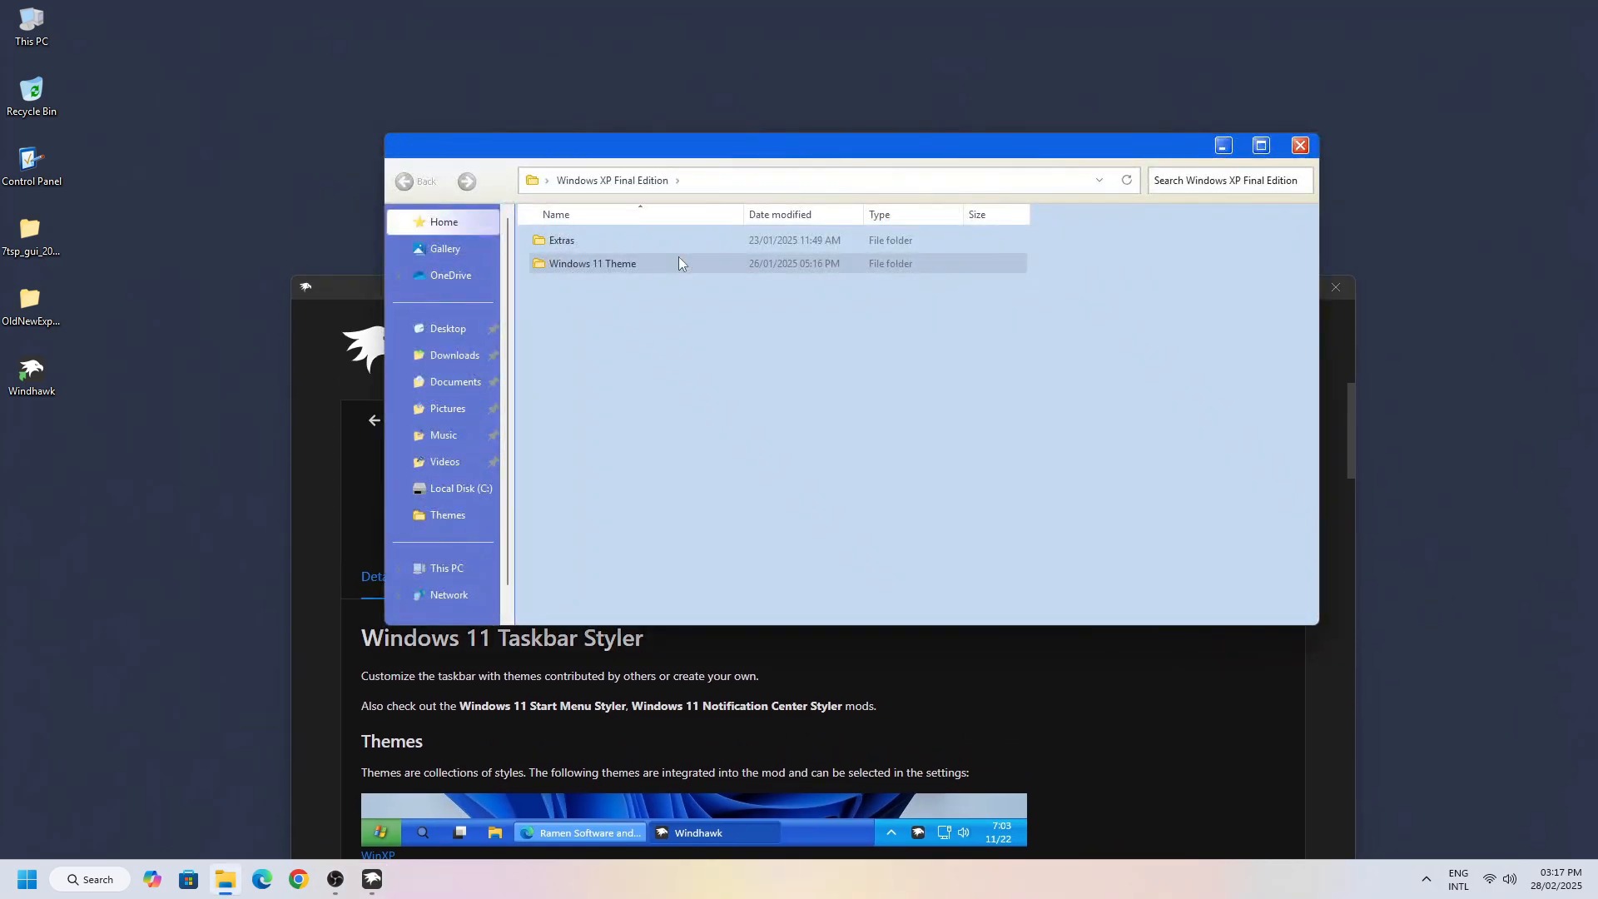
double_click(674, 248)
right_click(613, 266)
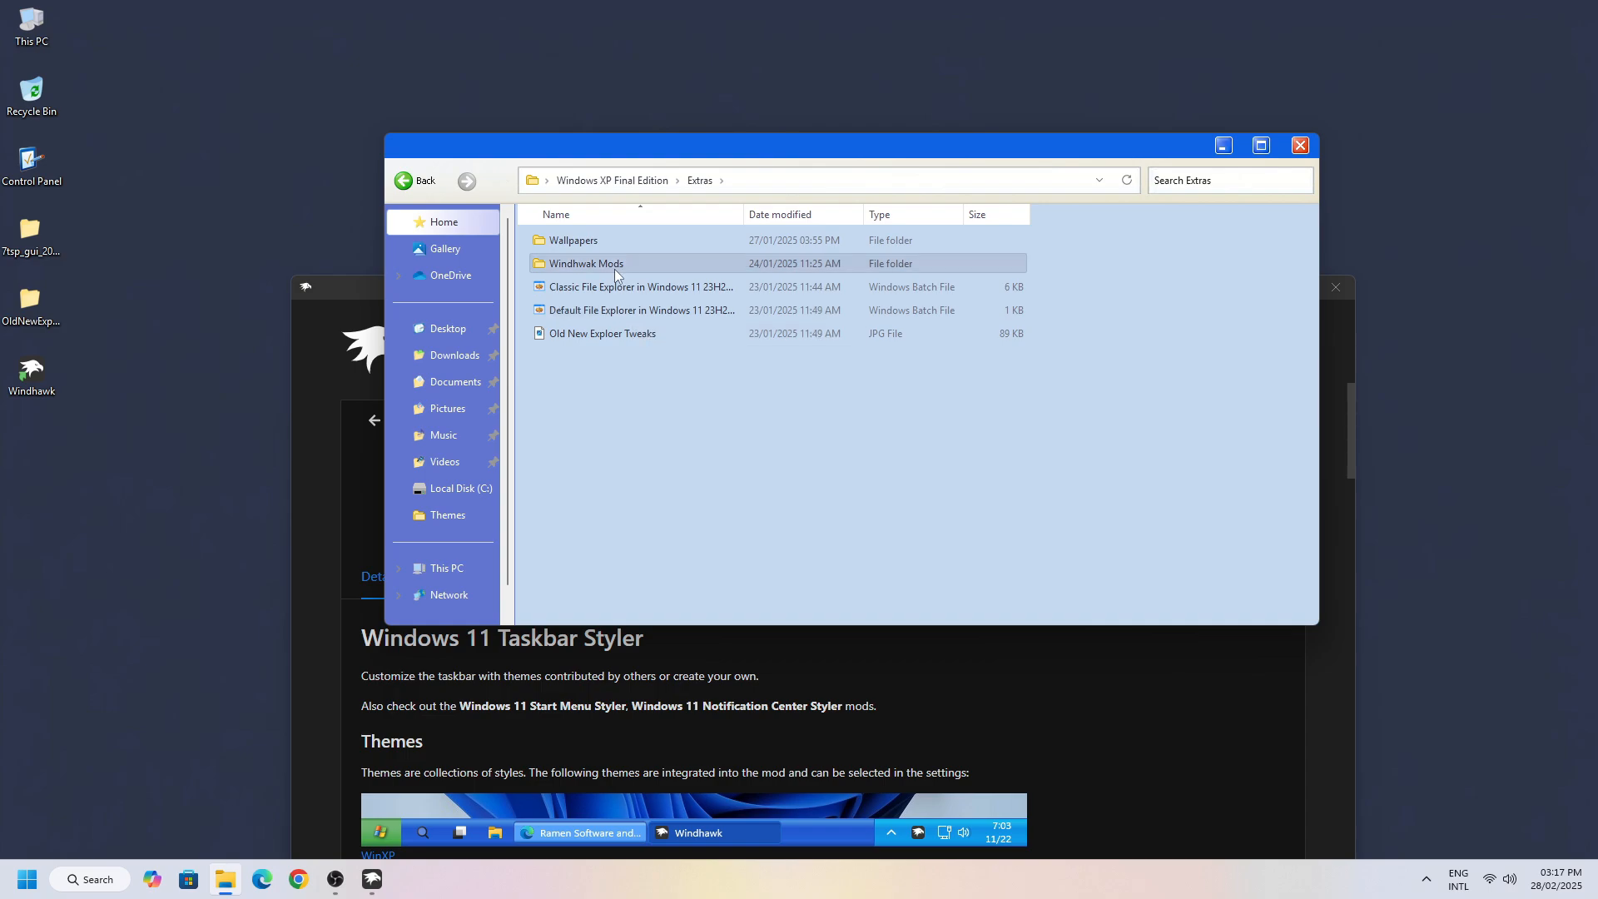
click(652, 334)
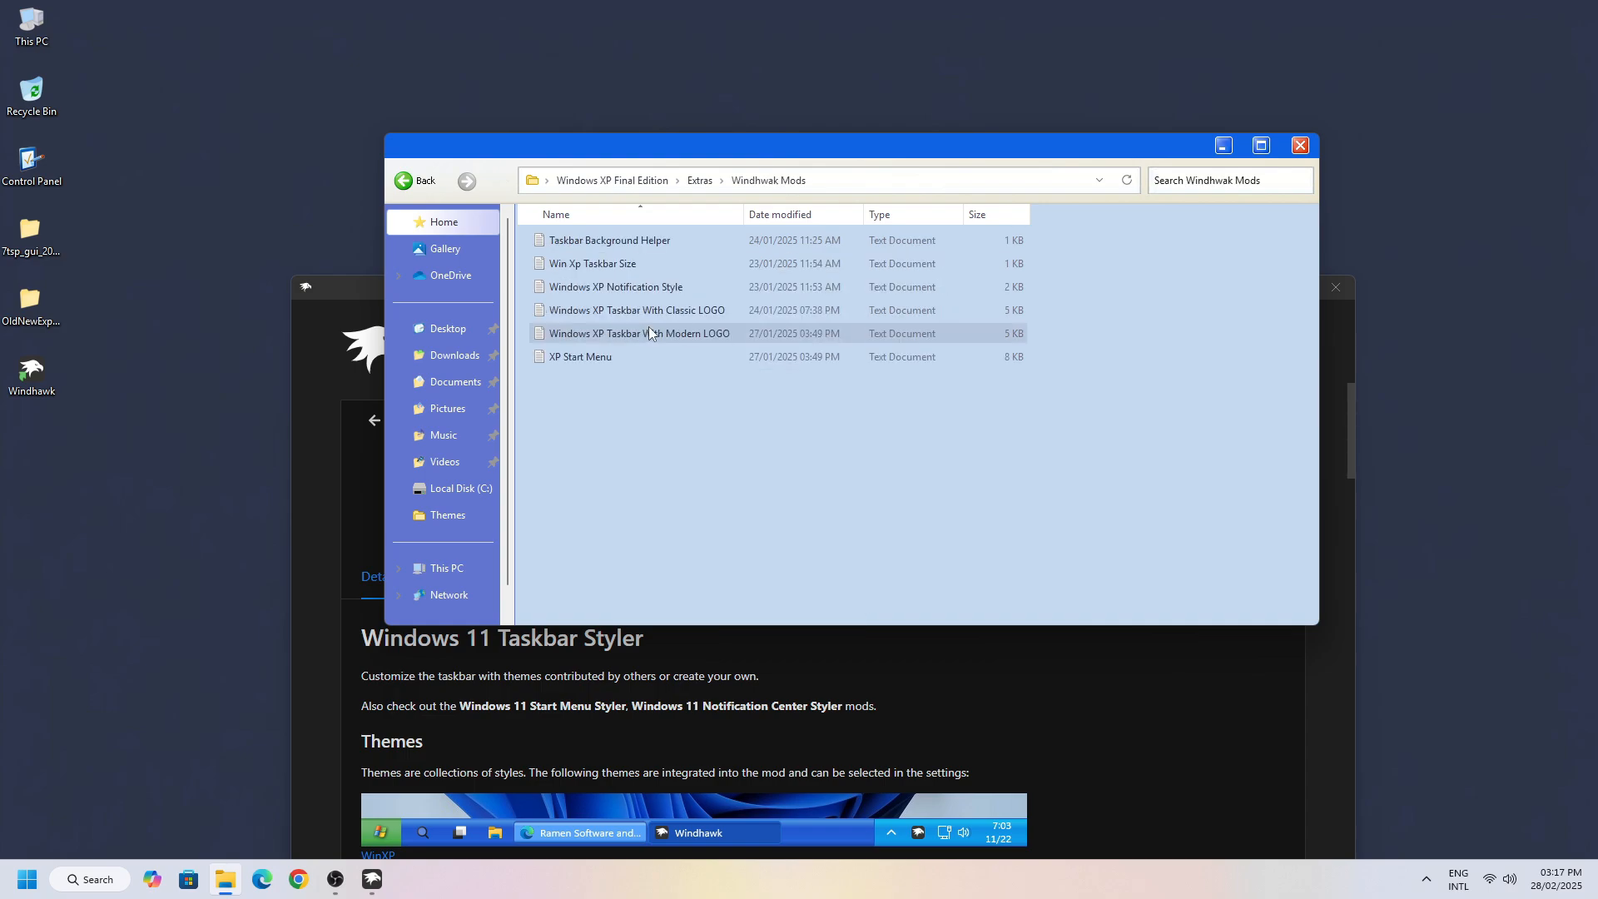
Step: Display the files in the Windhwak Mods folder as large icons
right_click(713, 412)
mouse_move(785, 485)
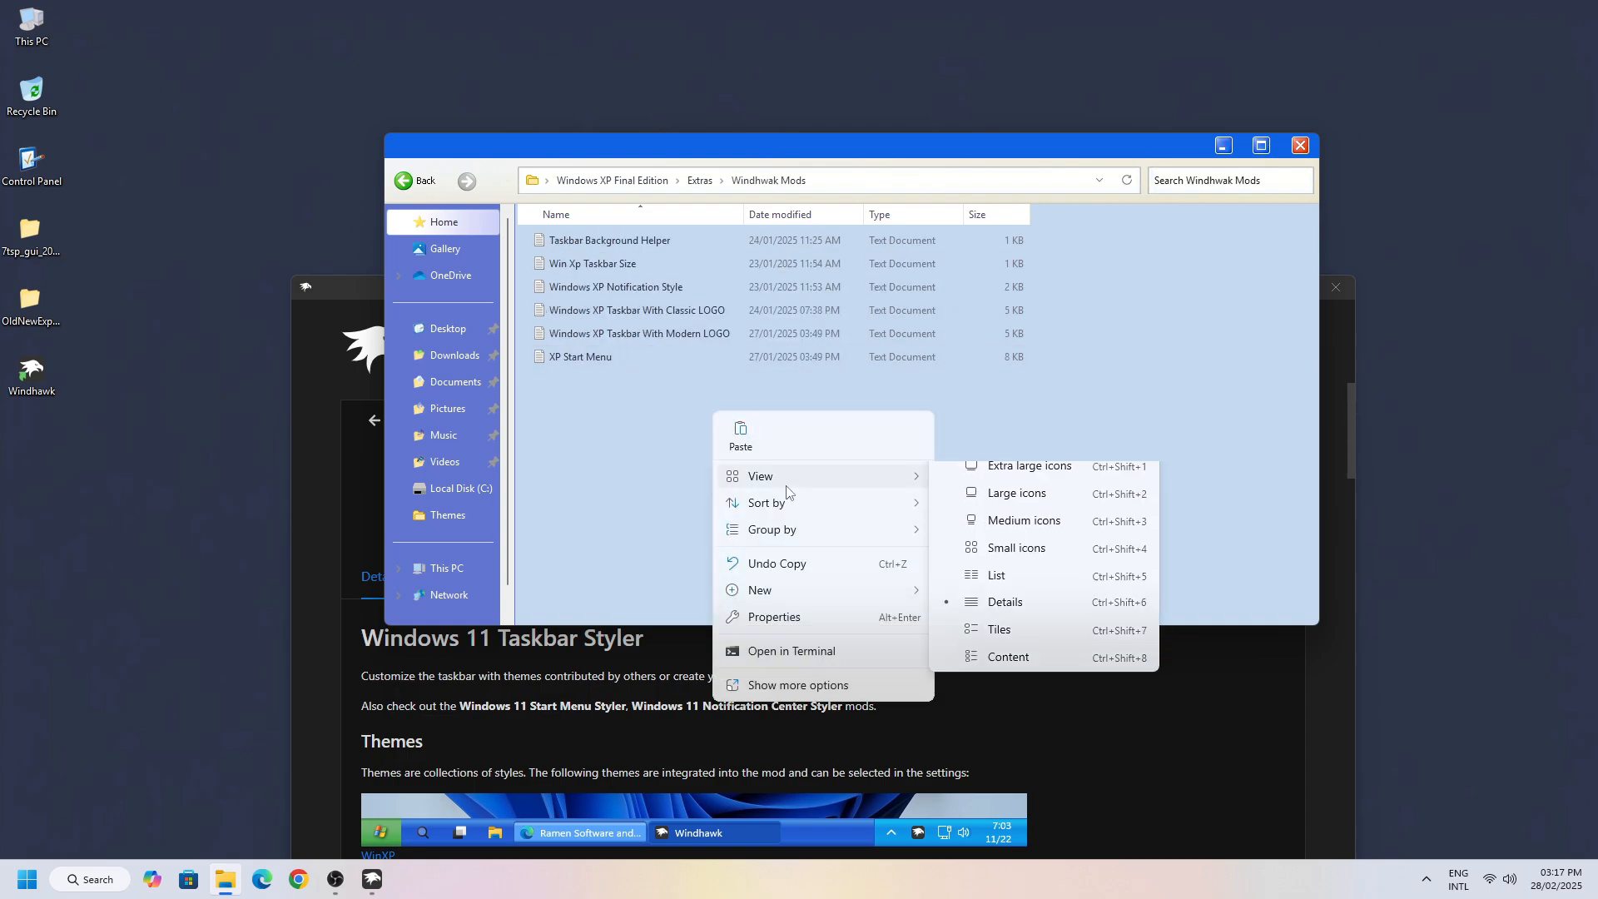
click(993, 503)
Step: Copy the entire text of Windows XP Taskbar With Classic LOGO, close the file and minimize the folder window
double_click(867, 265)
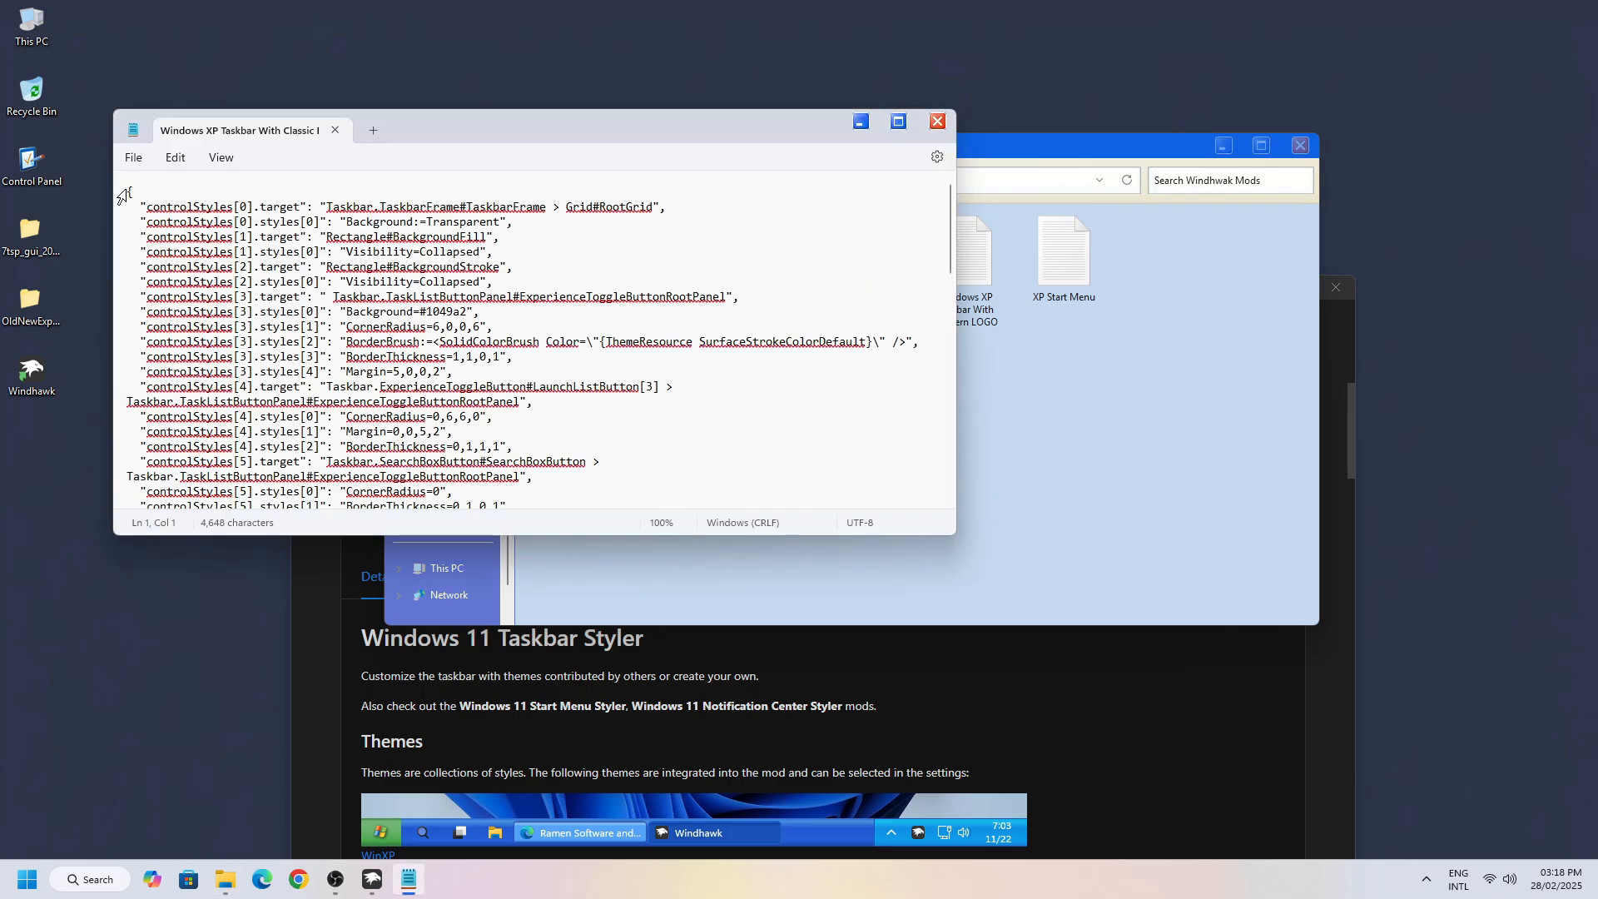
drag(127, 192, 583, 620)
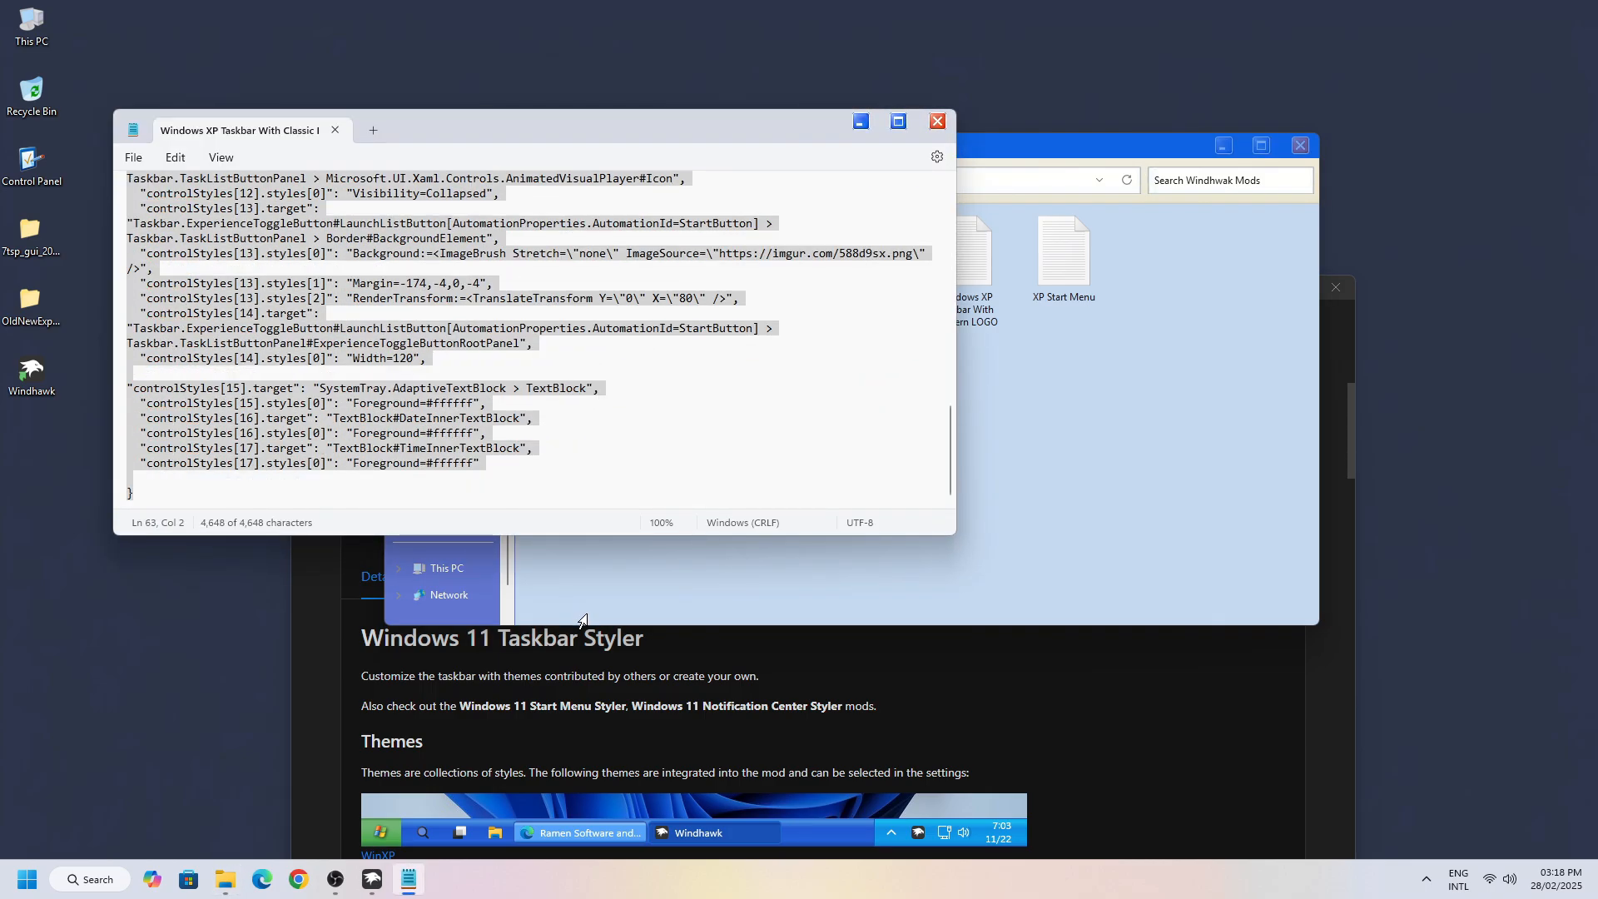
right_click(401, 418)
click(447, 502)
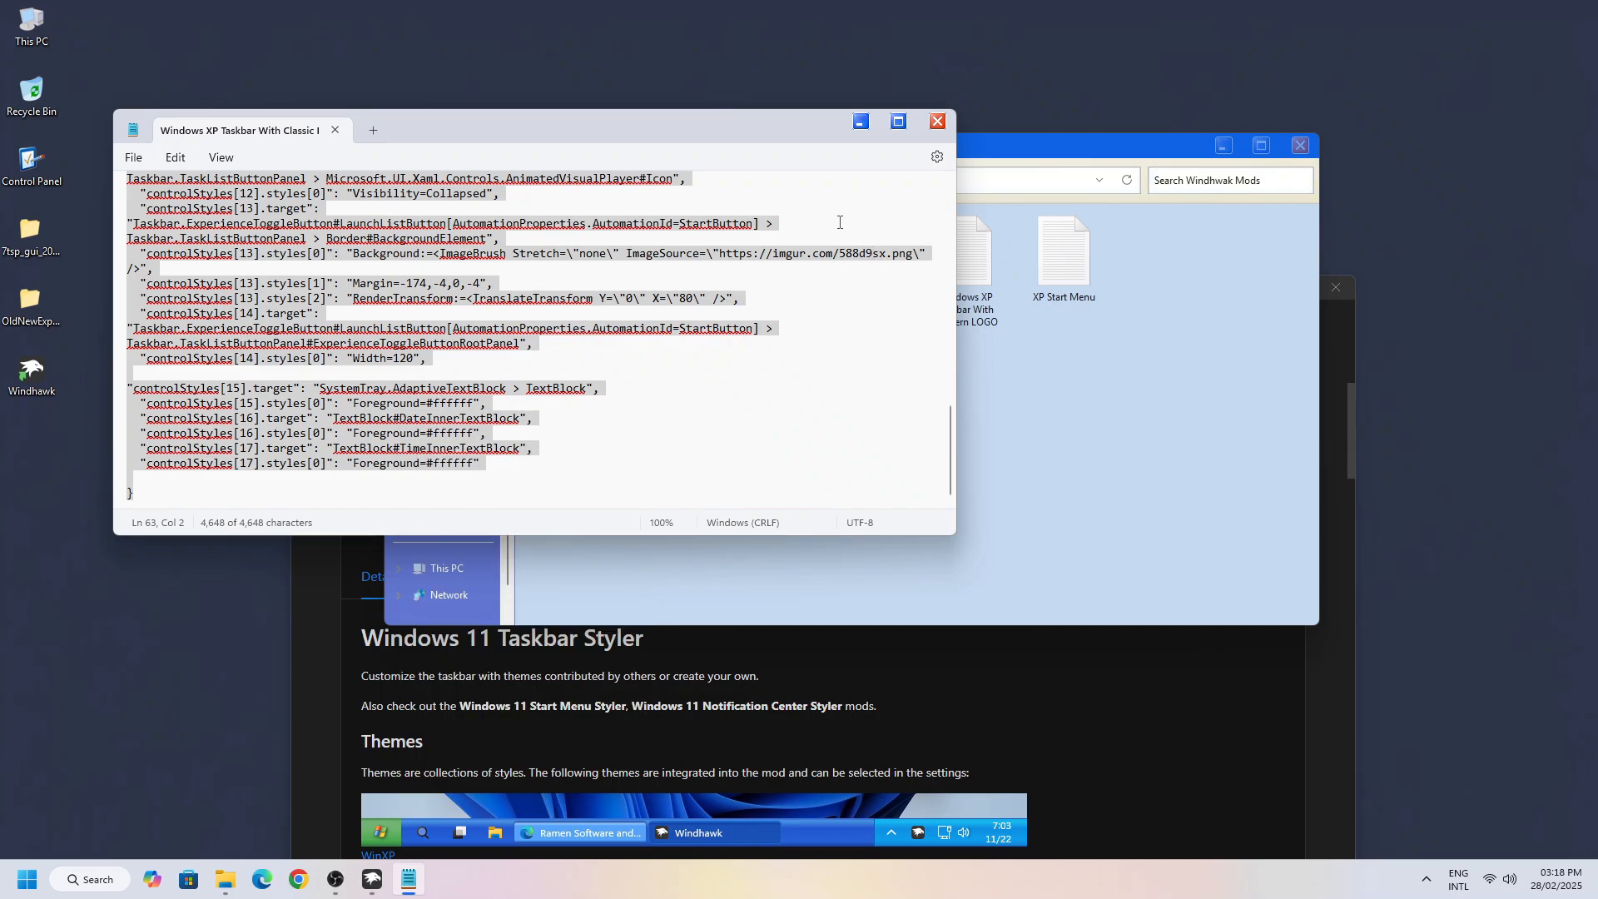
click(936, 123)
click(1223, 145)
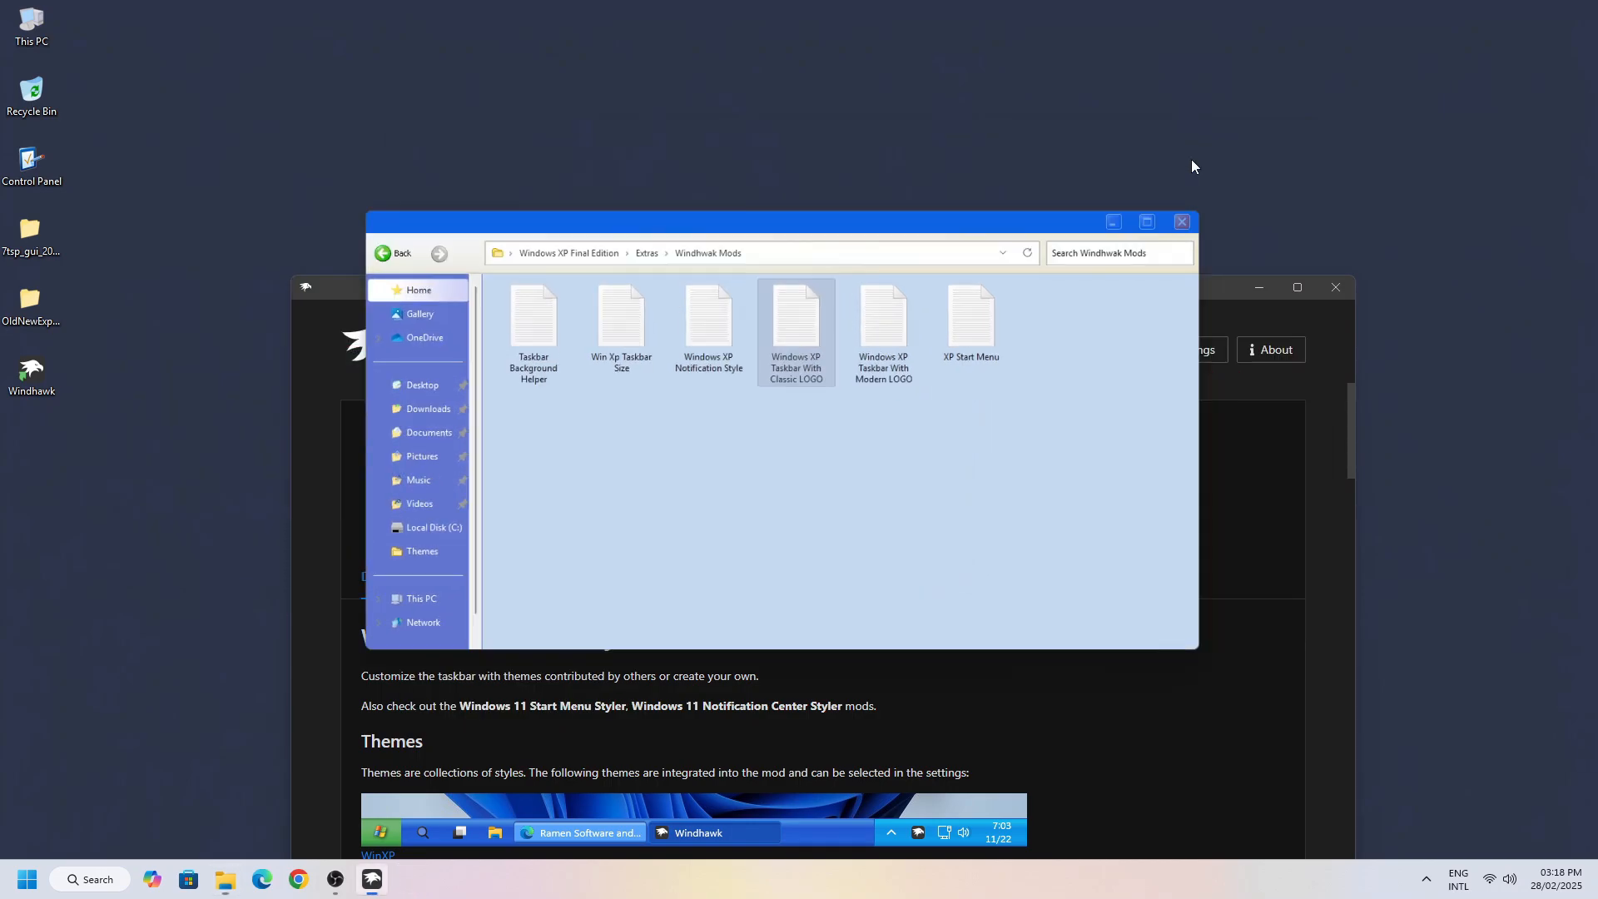
Step: Replace the Windows 11 Taskbar Styler's advanced mod settings with the copied Classic LOGO text and save them
drag(821, 283, 841, 118)
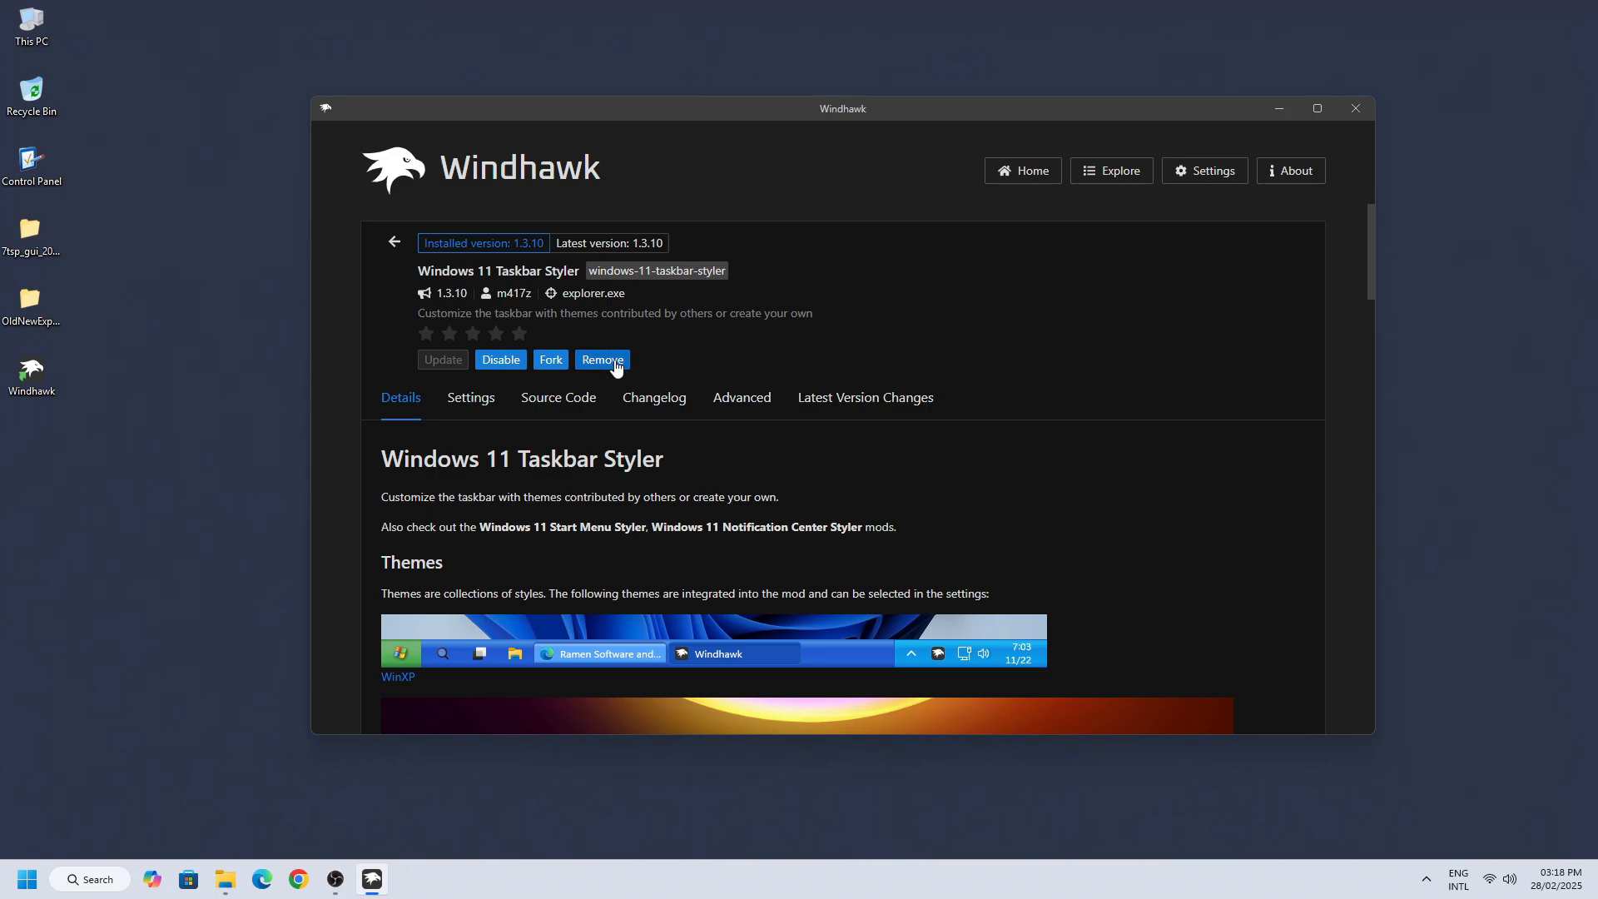
click(730, 404)
scroll(737, 491, down, 3)
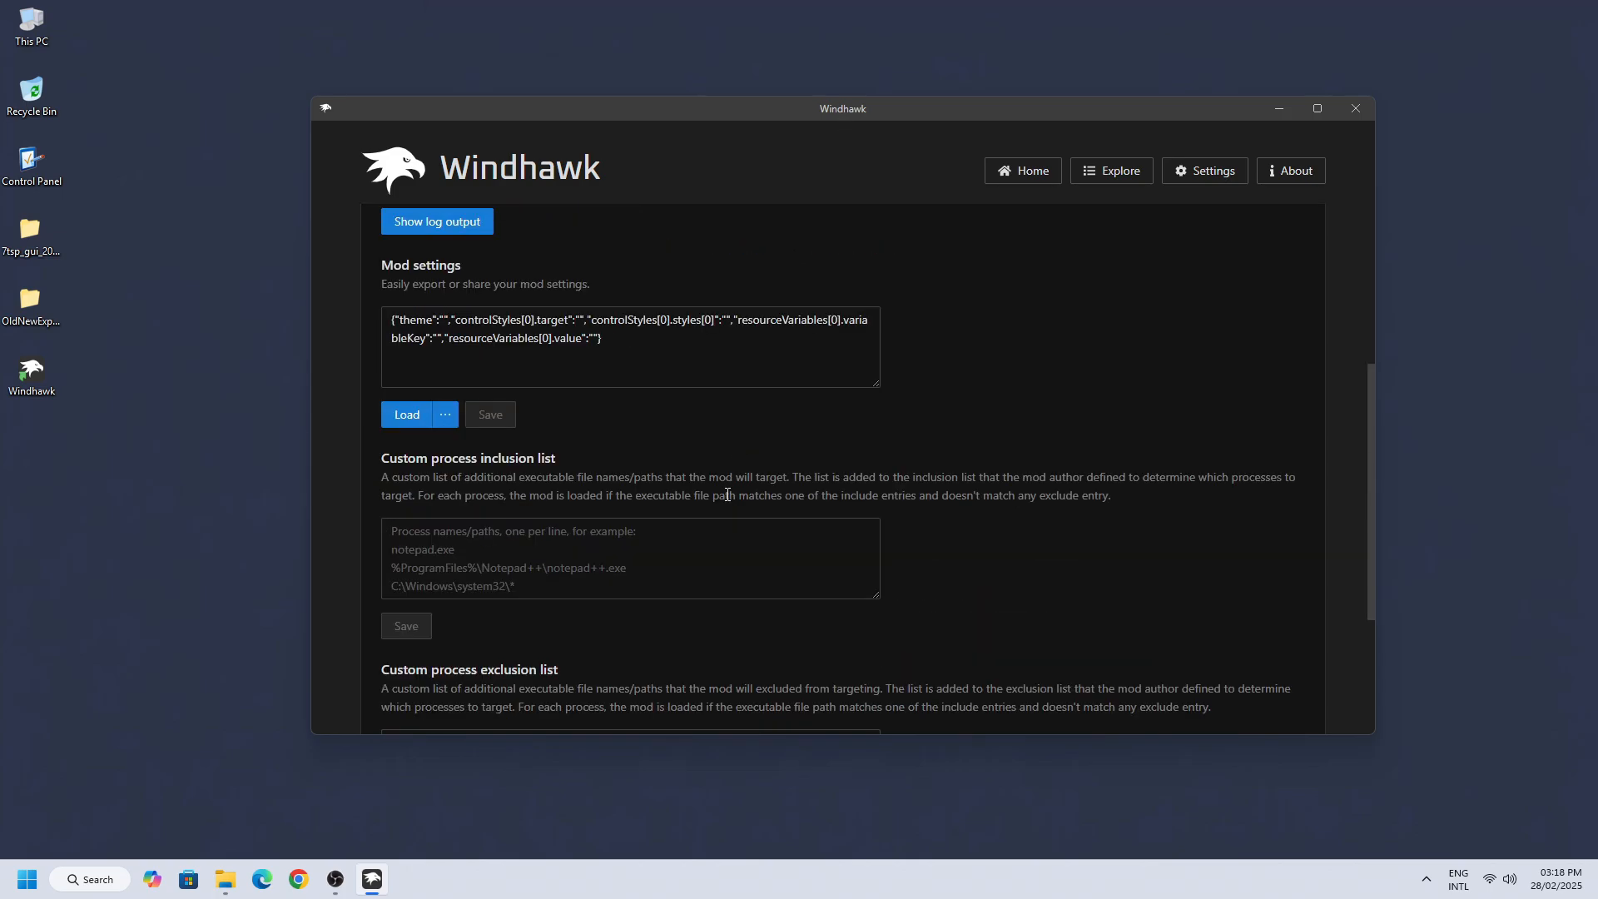
drag(635, 382, 365, 291)
right_click(486, 345)
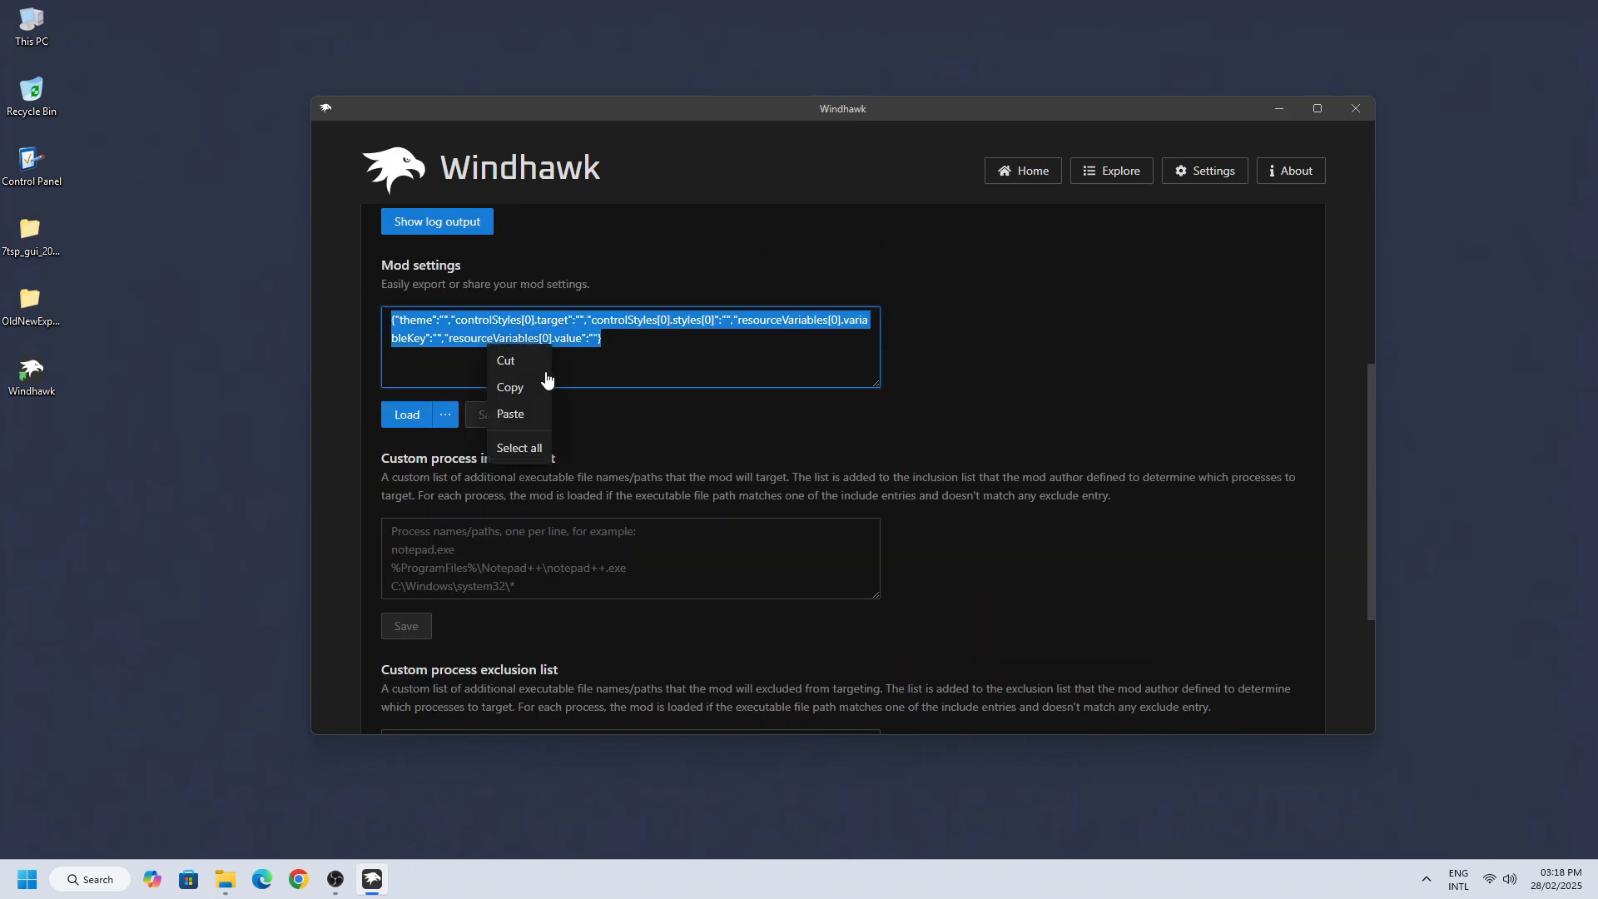
click(511, 414)
click(484, 413)
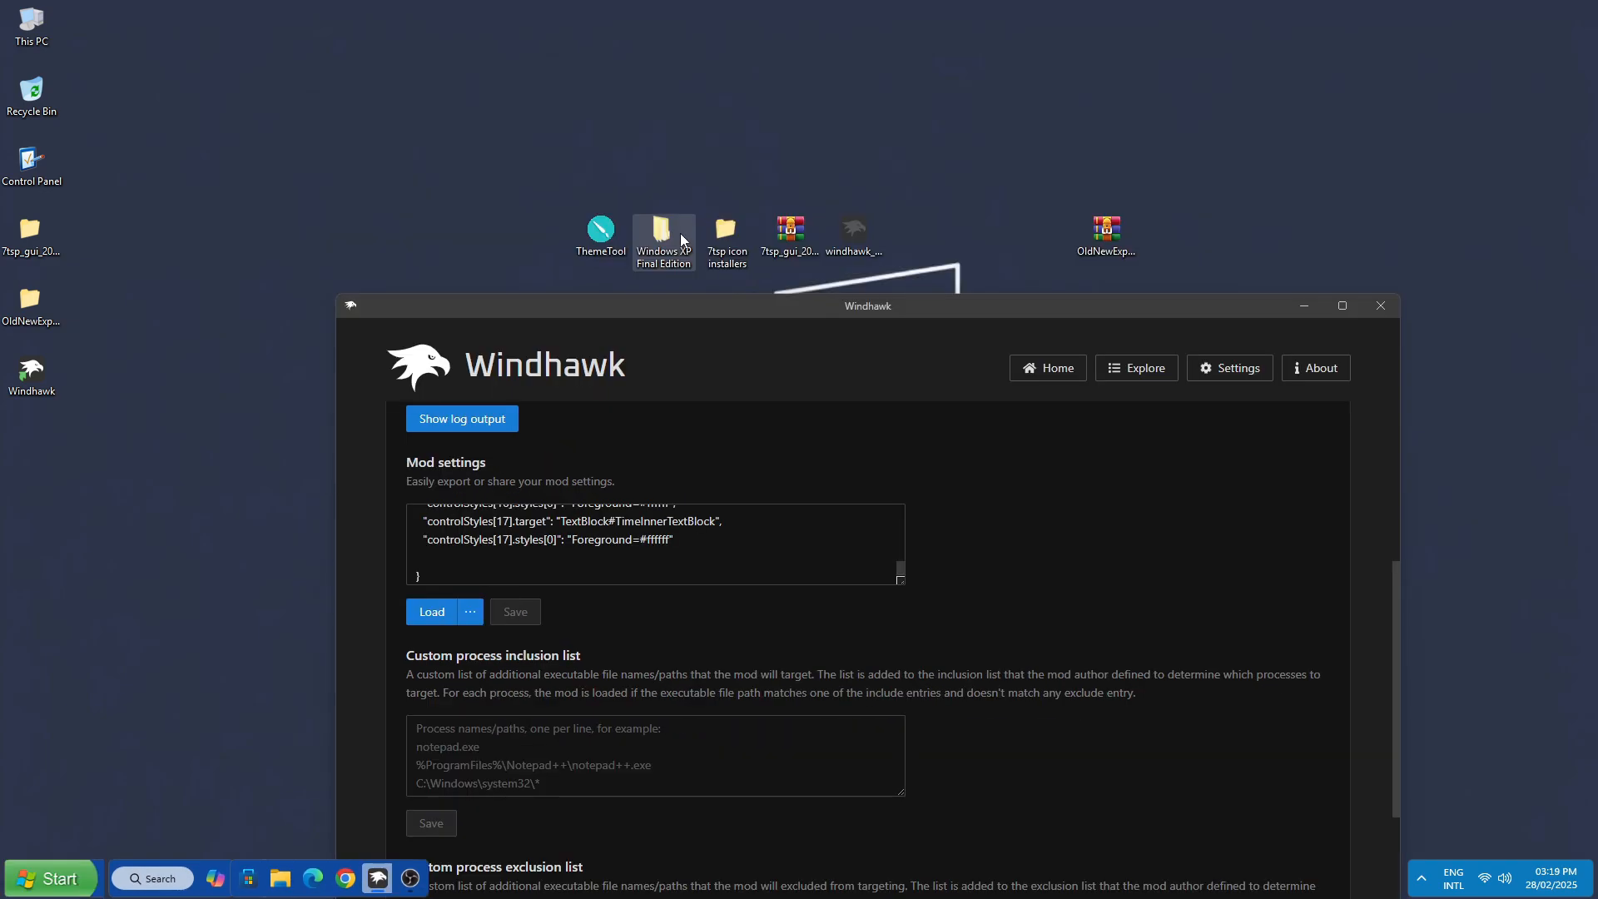
Step: Open Windows XP Final Edition > Extras > Windhwak Mods from the desktop and display its files as large icons
double_click(681, 233)
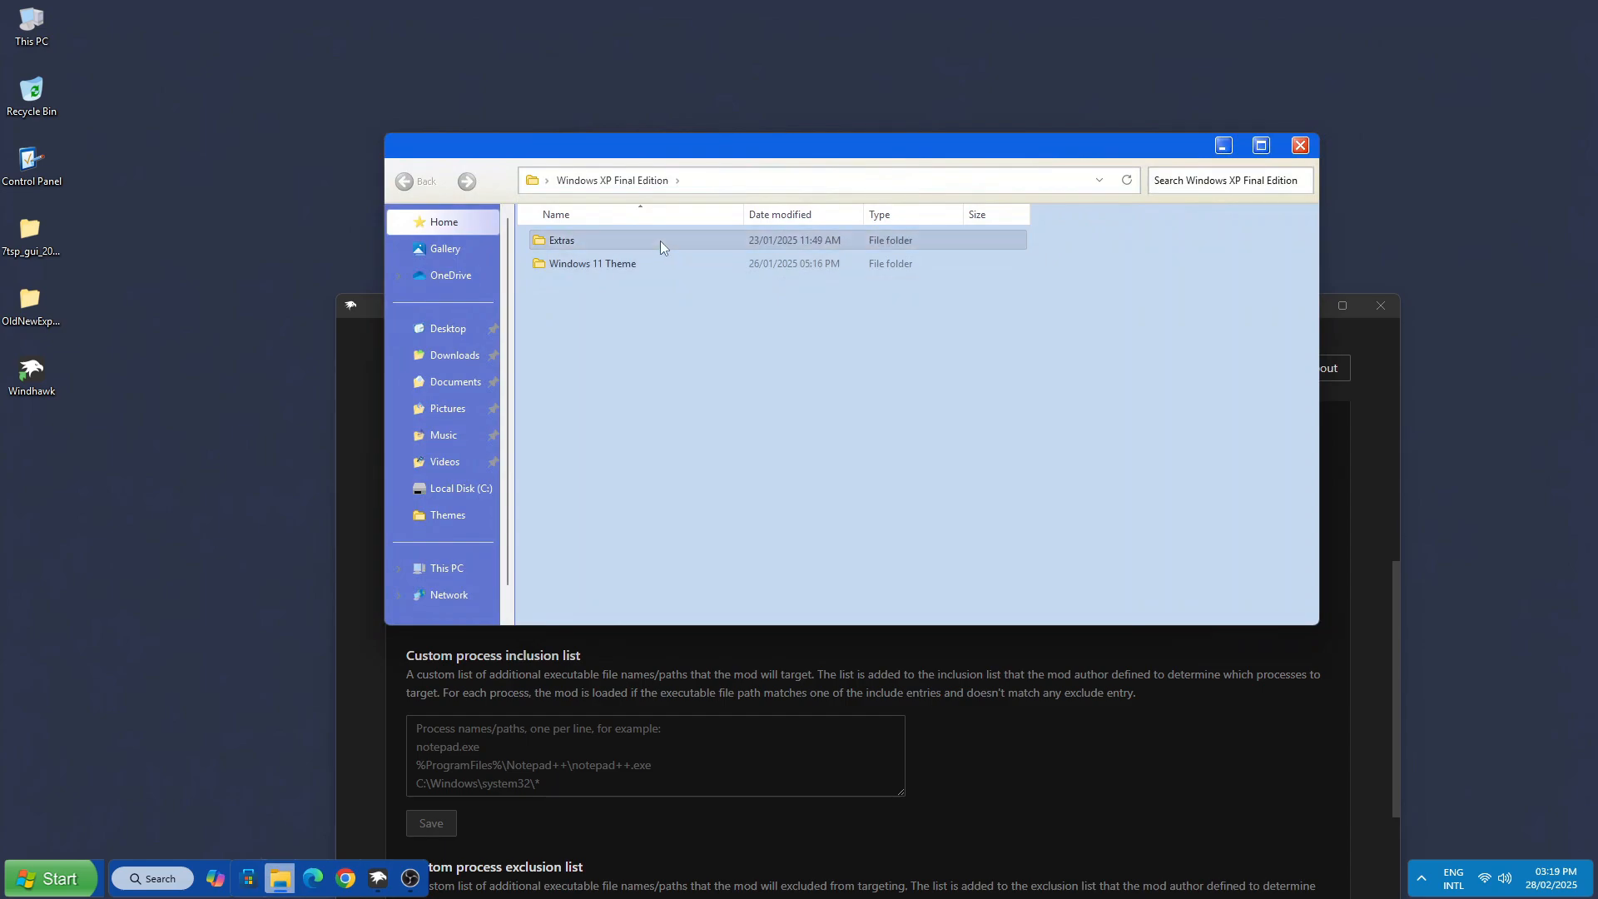
double_click(661, 242)
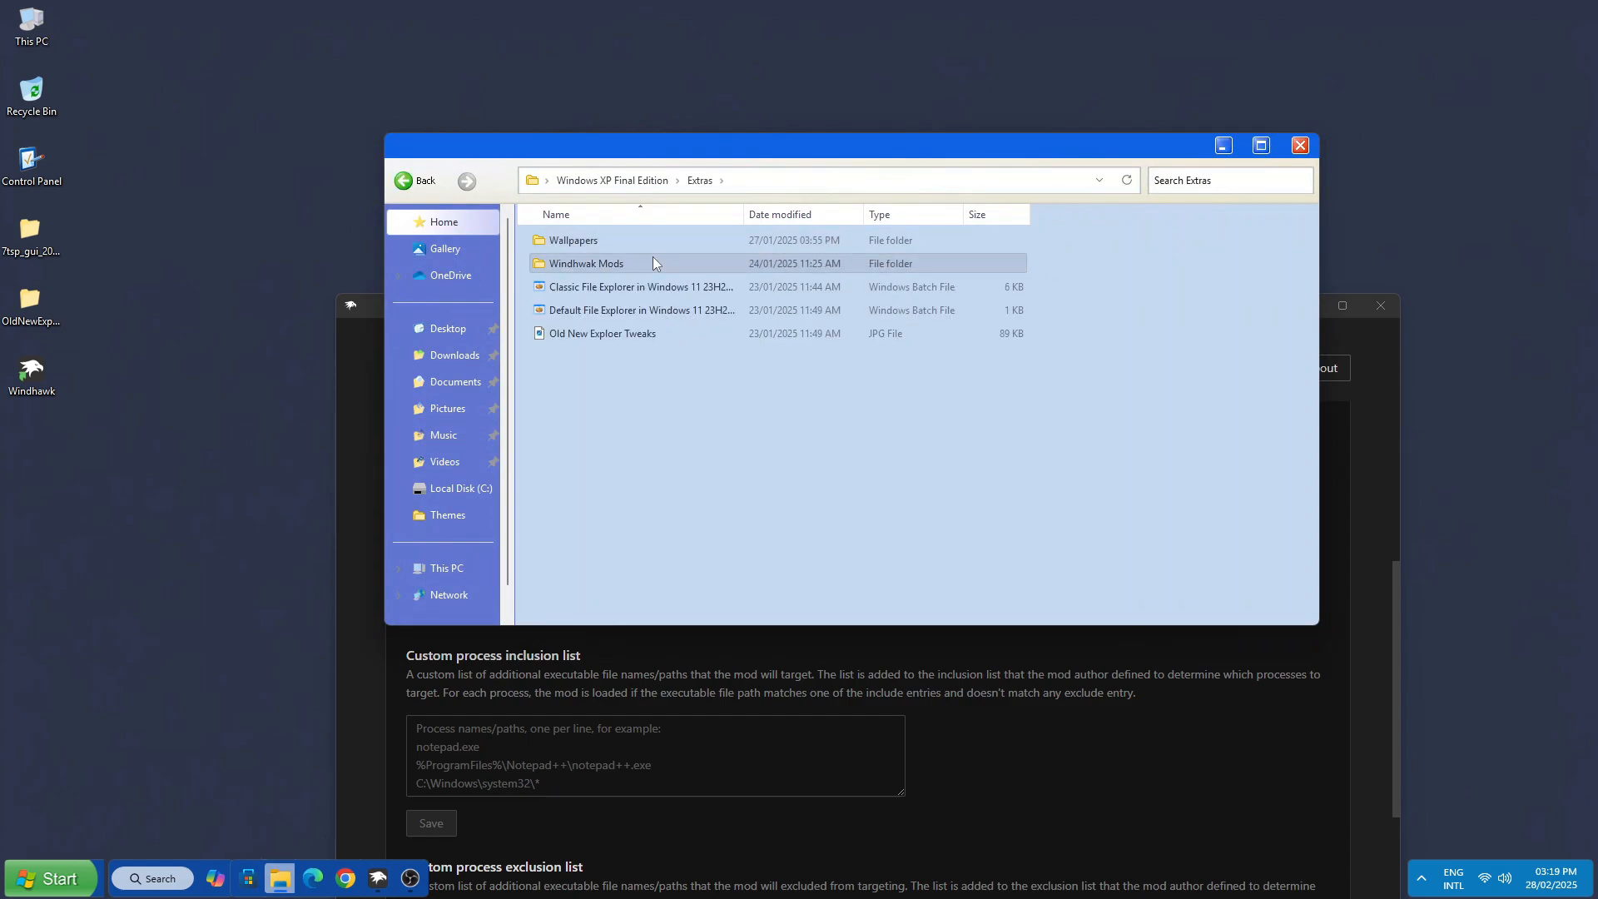
double_click(653, 256)
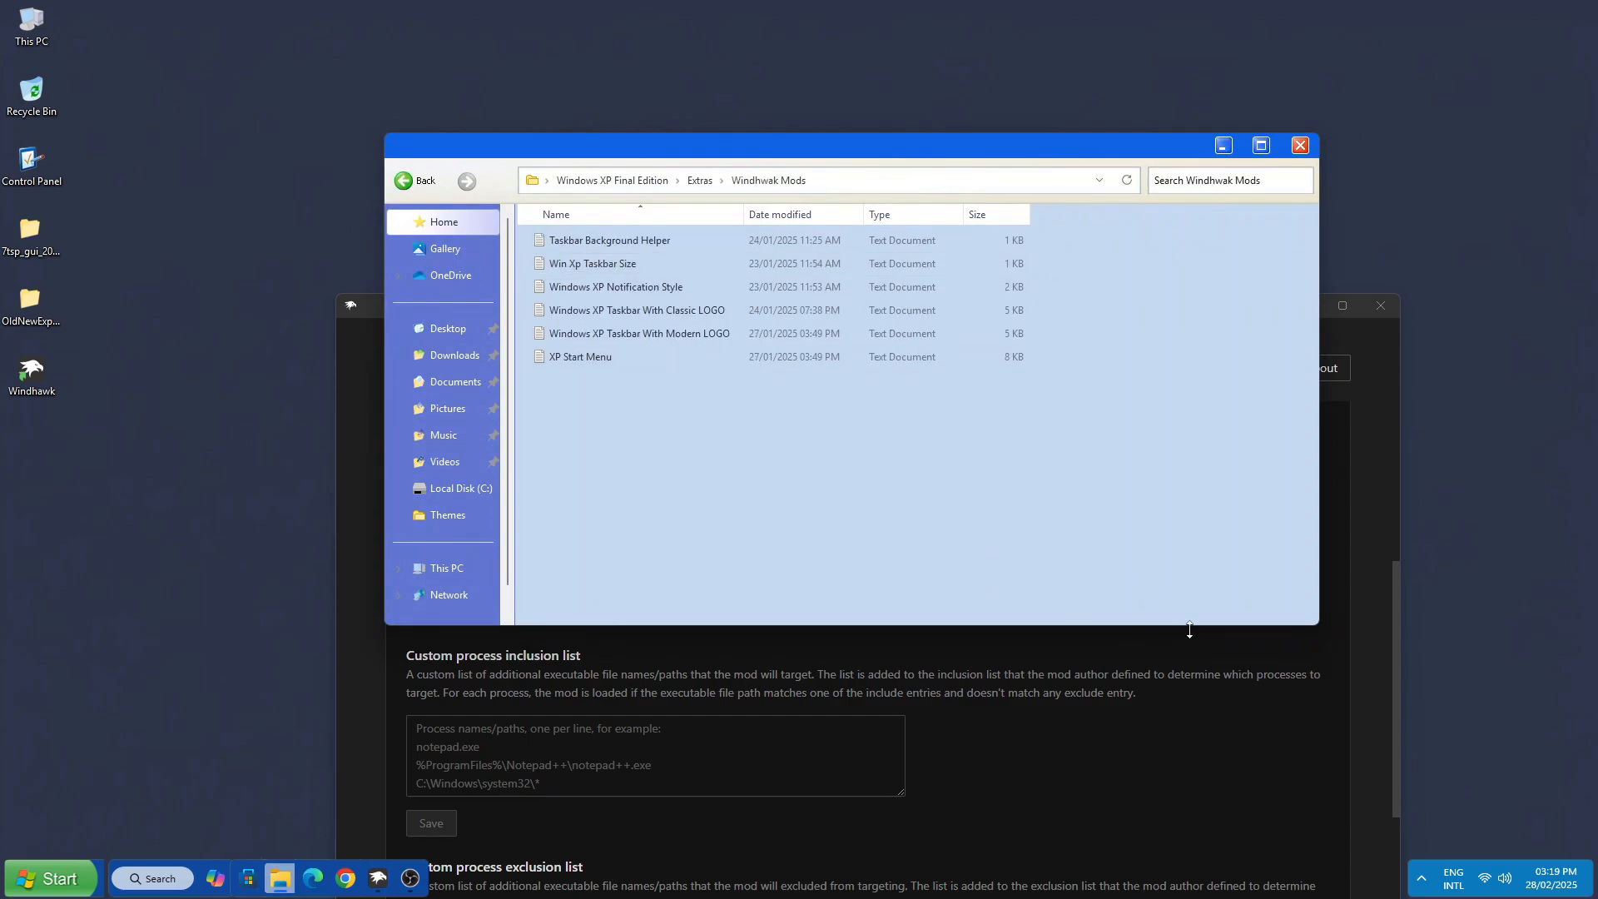
right_click(1192, 445)
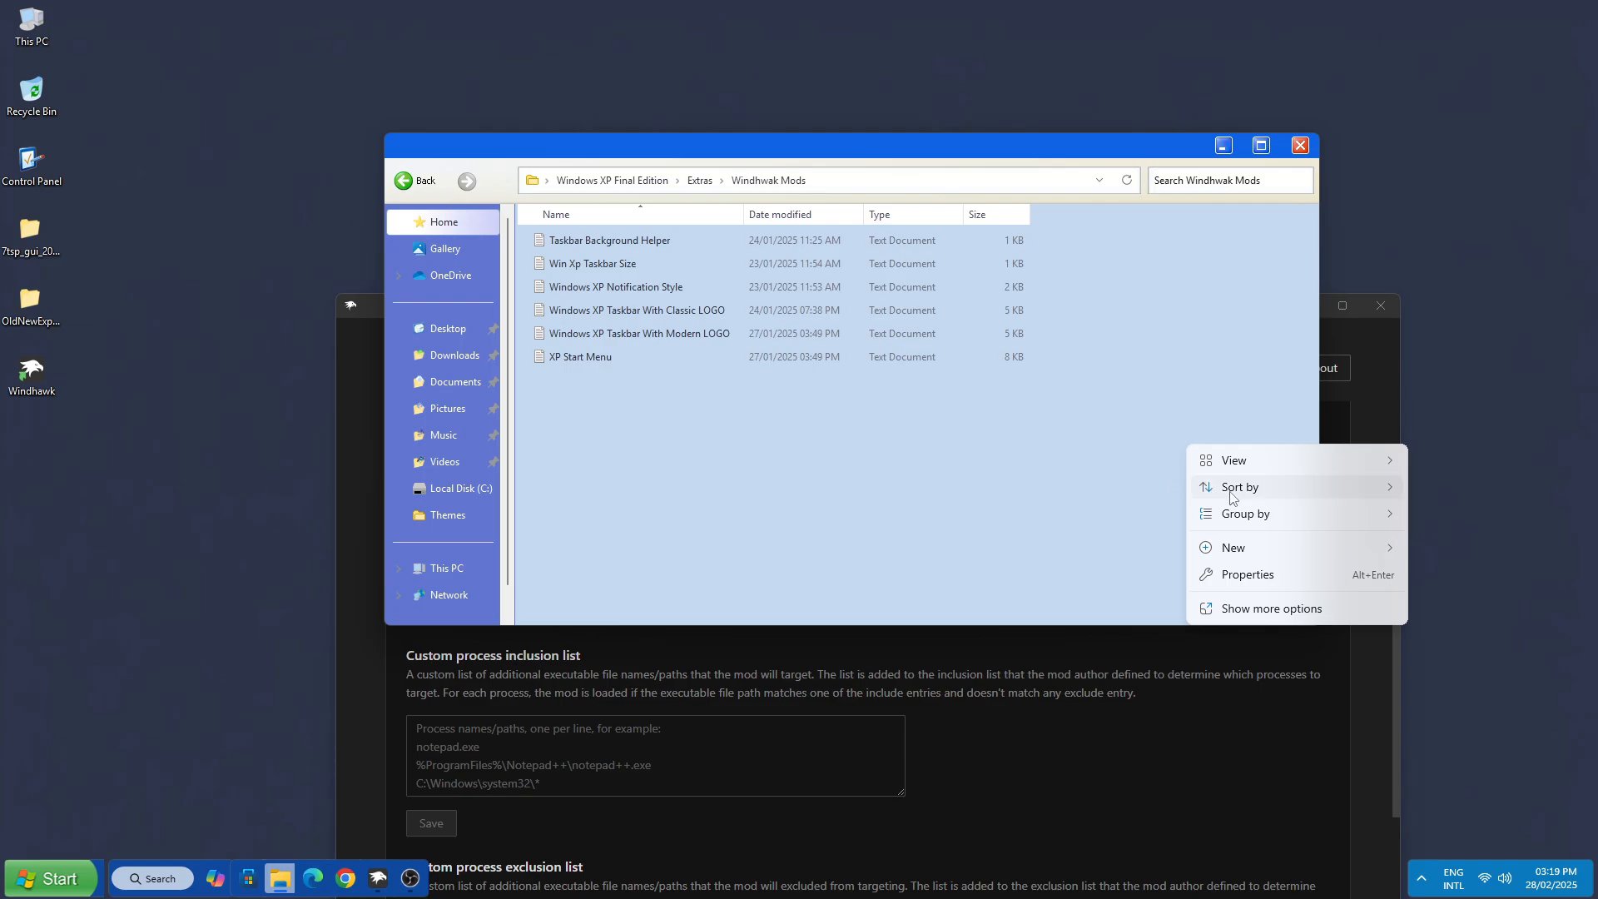
mouse_move(1225, 462)
click(1143, 490)
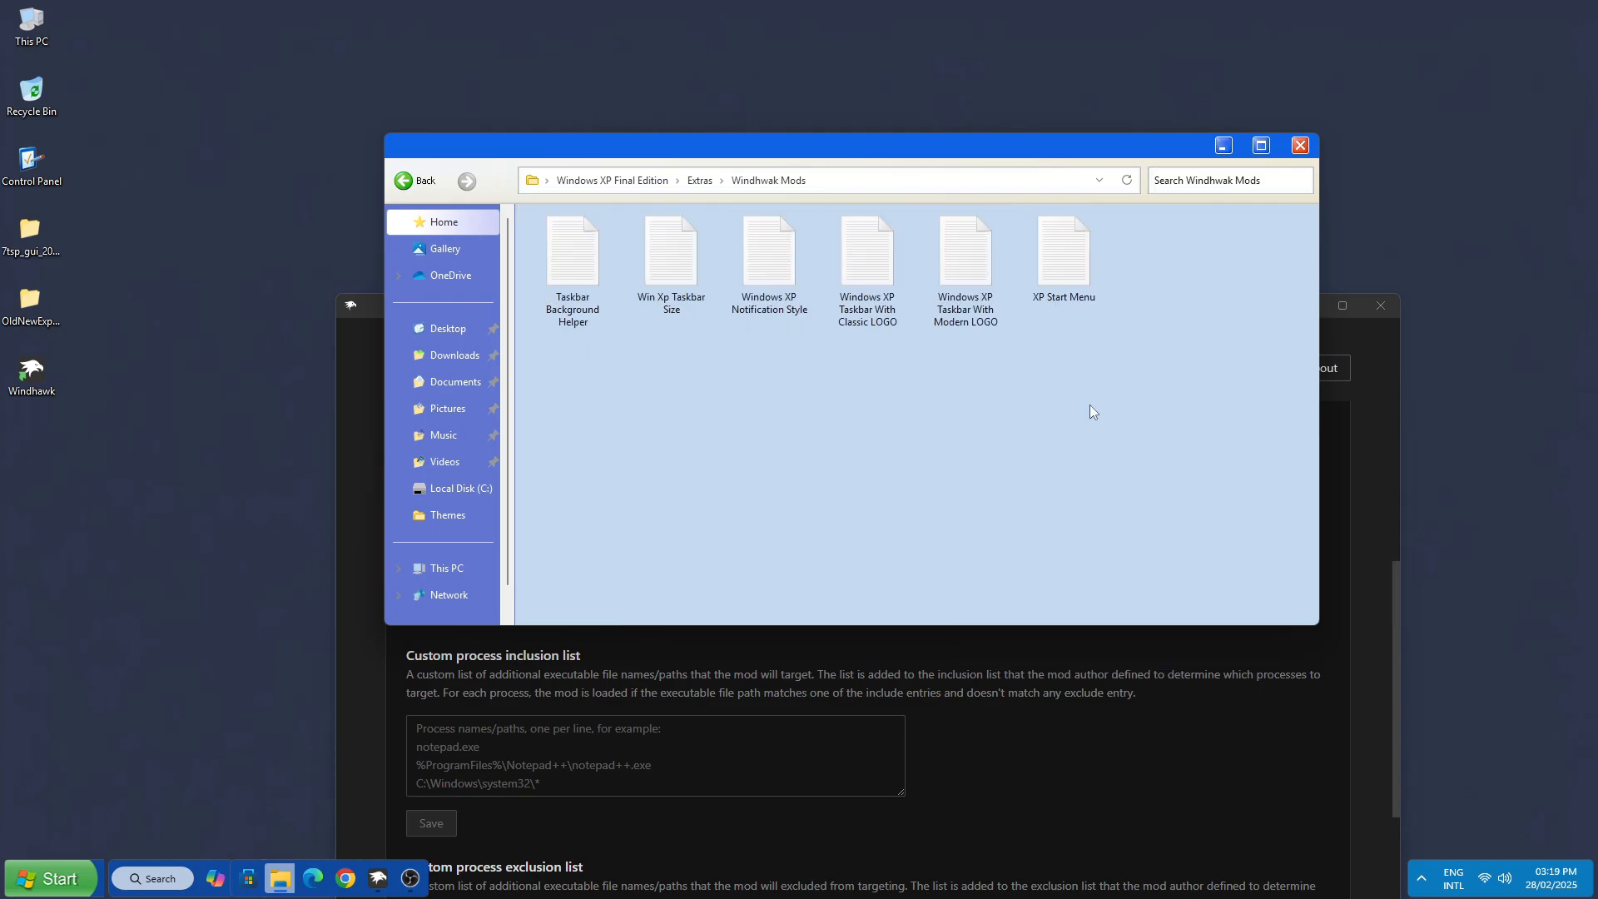
Step: Copy the entire text of Windows XP Taskbar With Modern LOGO and minimize the file and folder windows
double_click(968, 258)
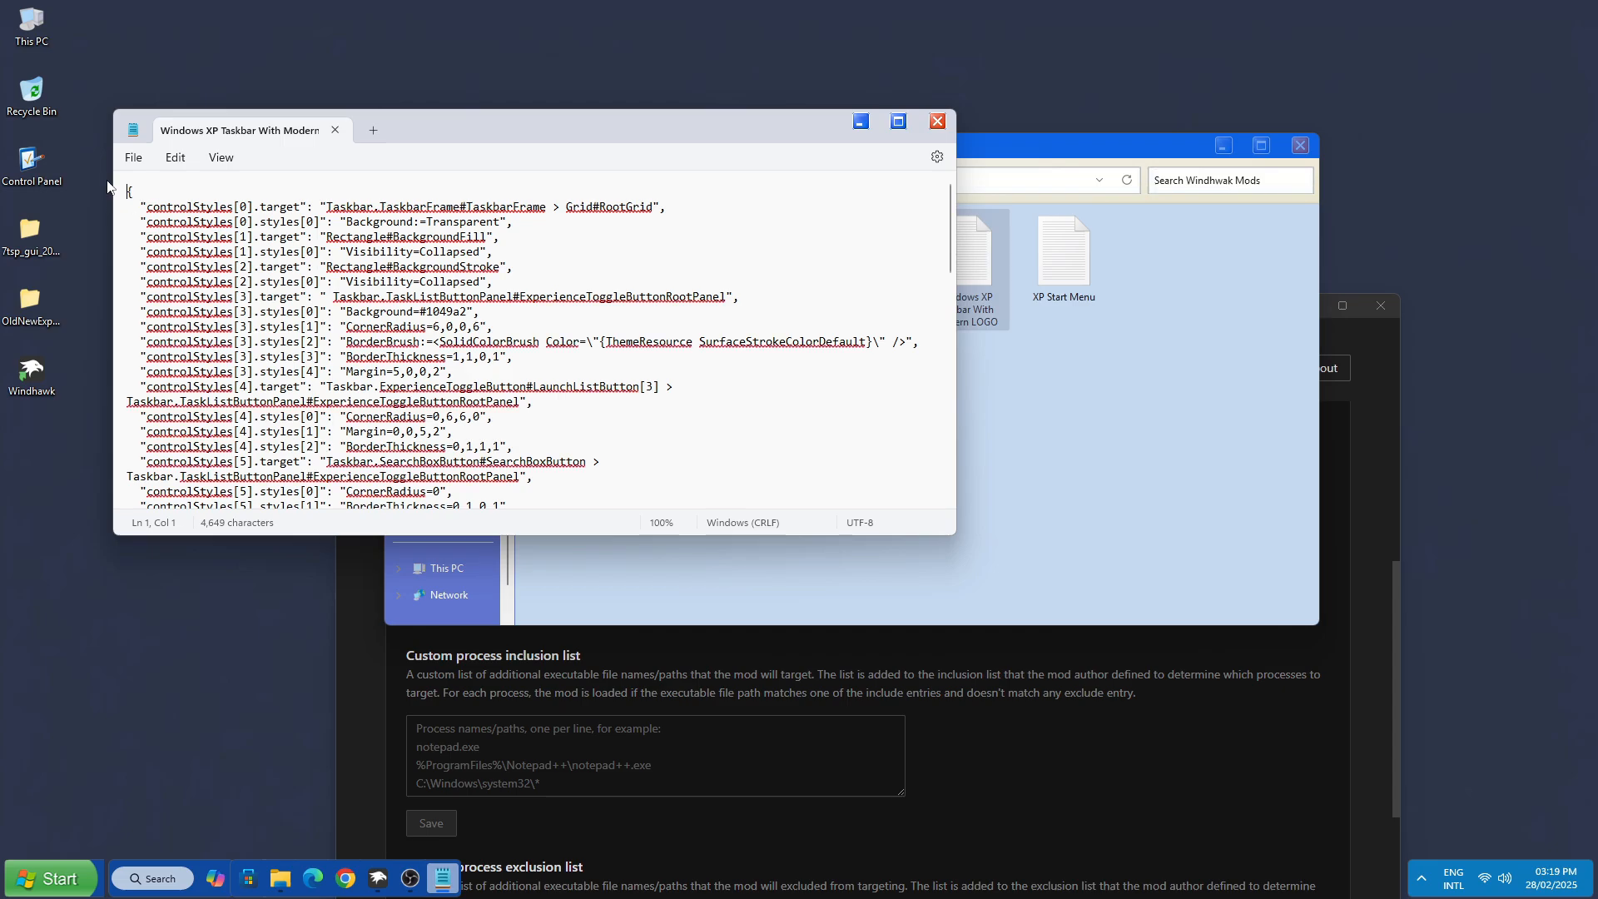
drag(121, 185, 469, 569)
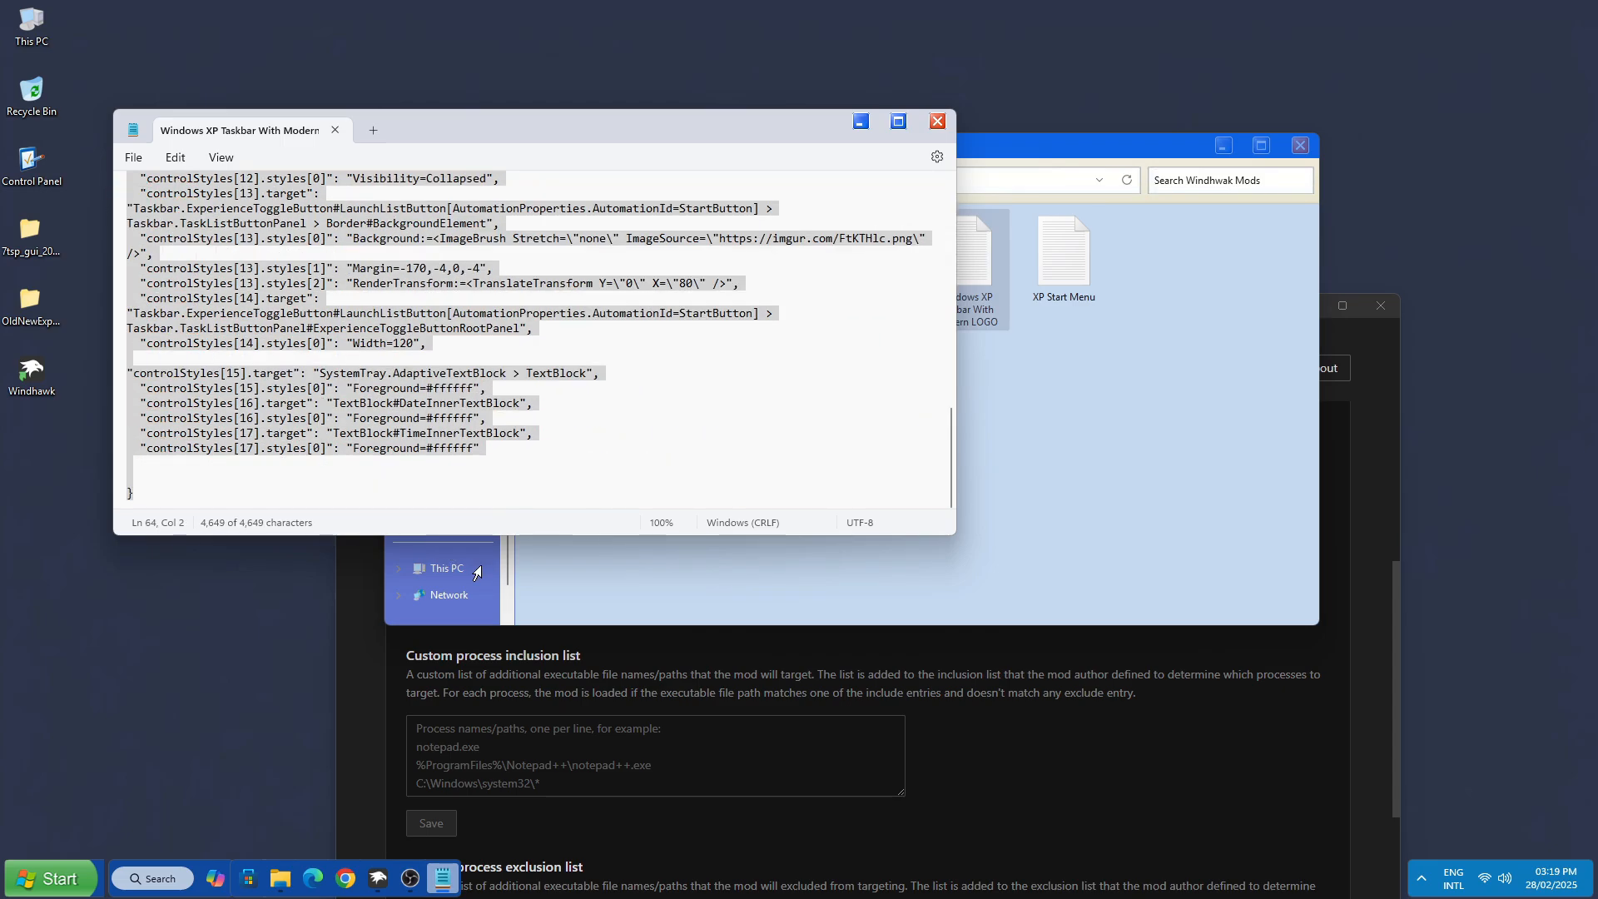
right_click(342, 324)
click(388, 410)
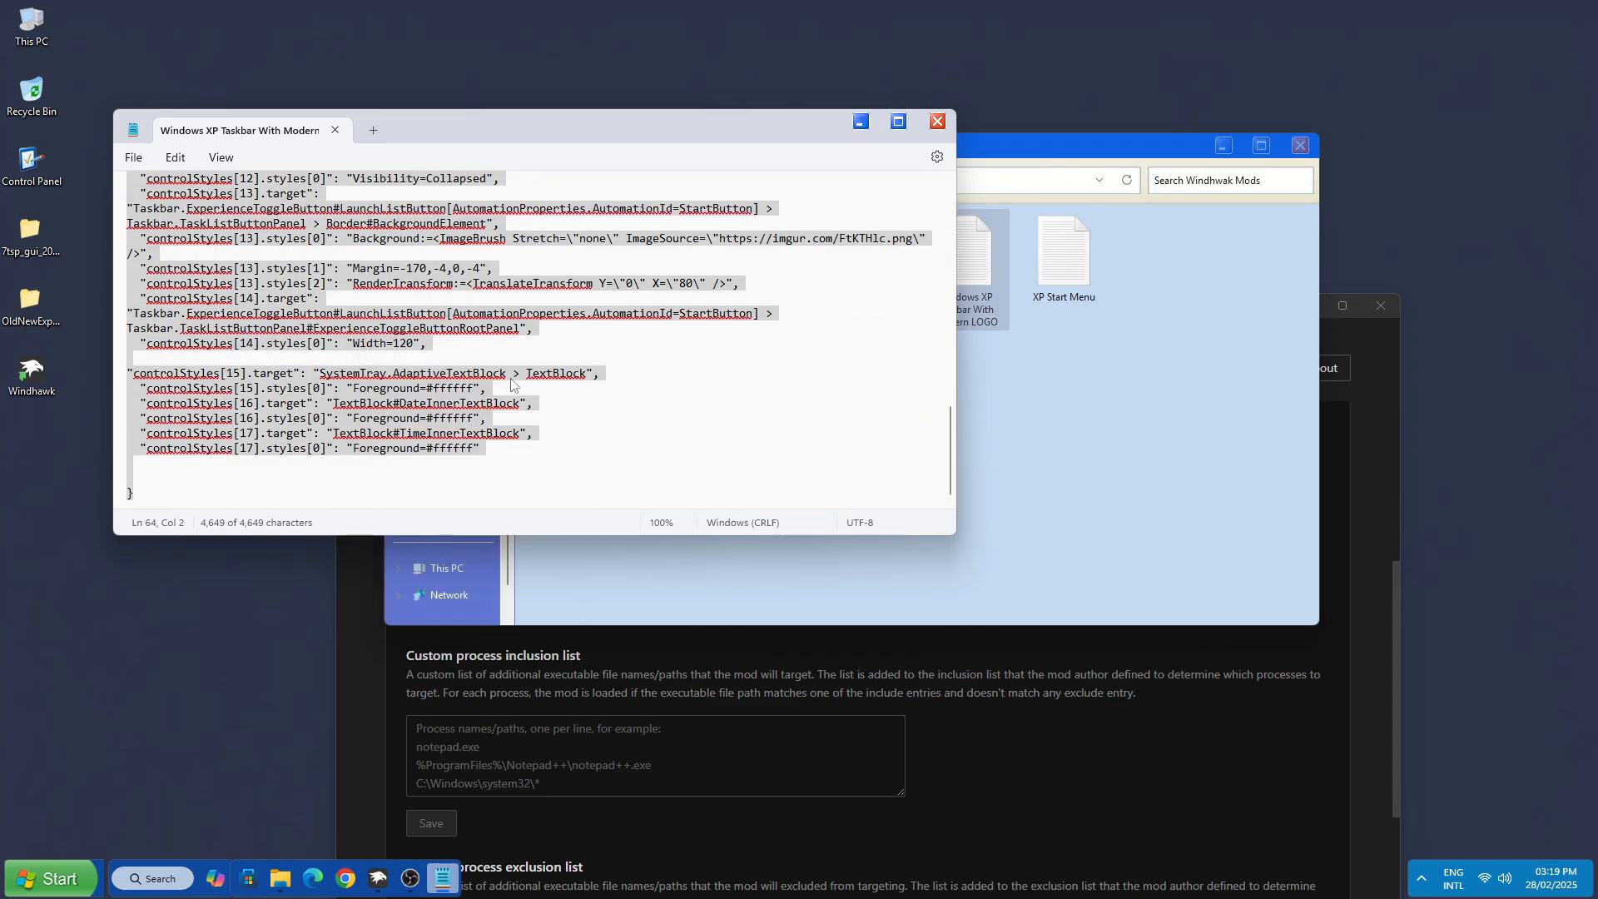
click(860, 121)
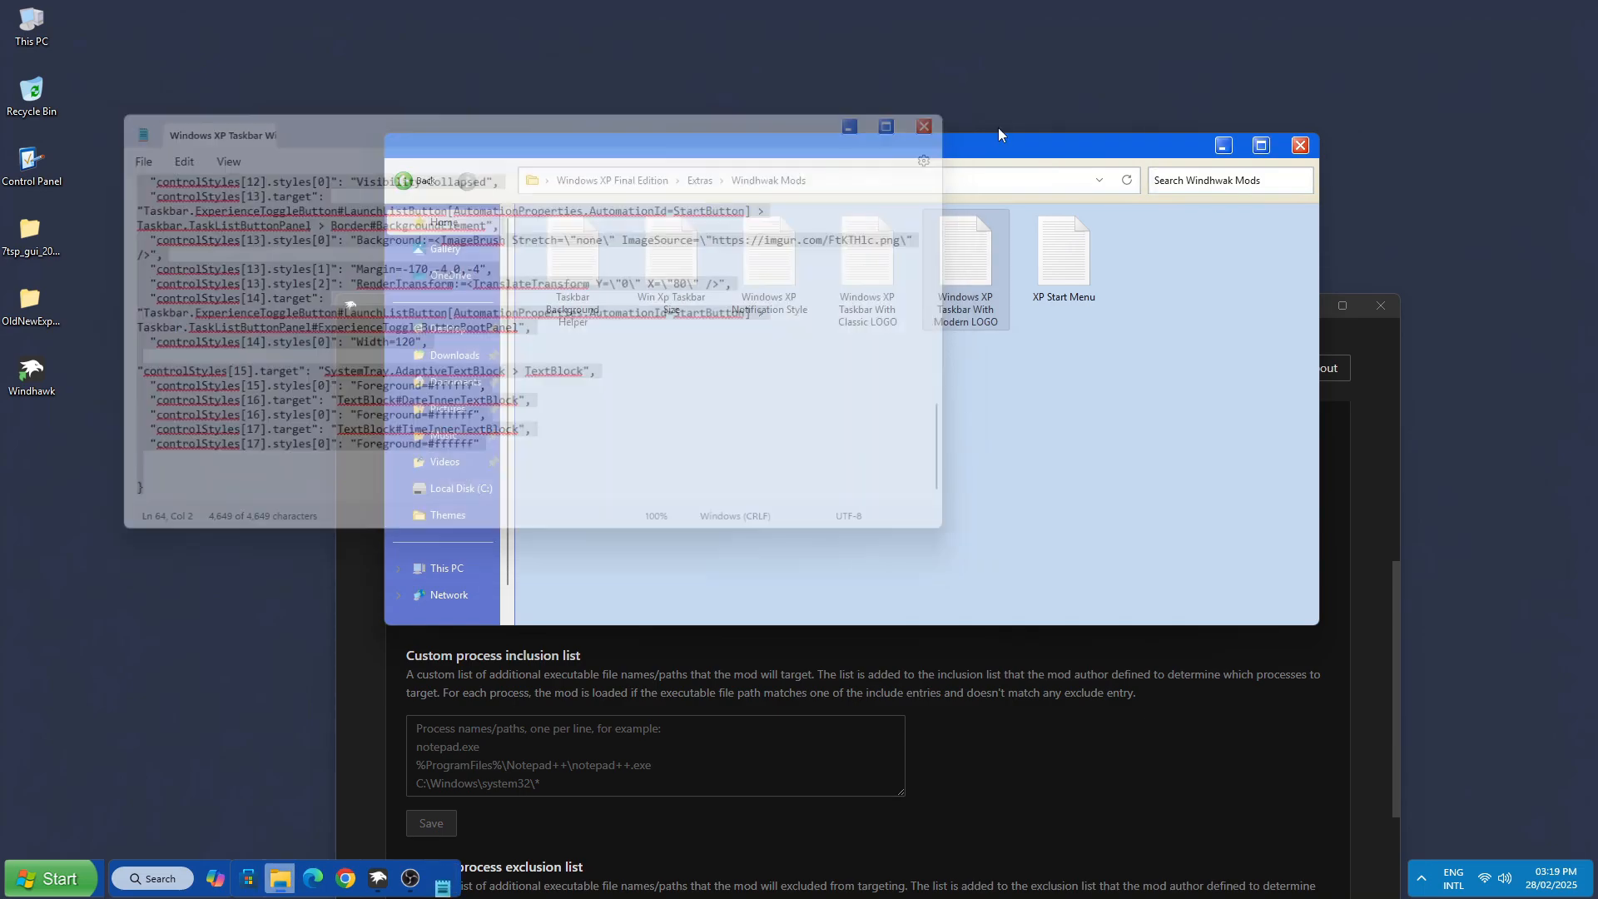
click(1223, 146)
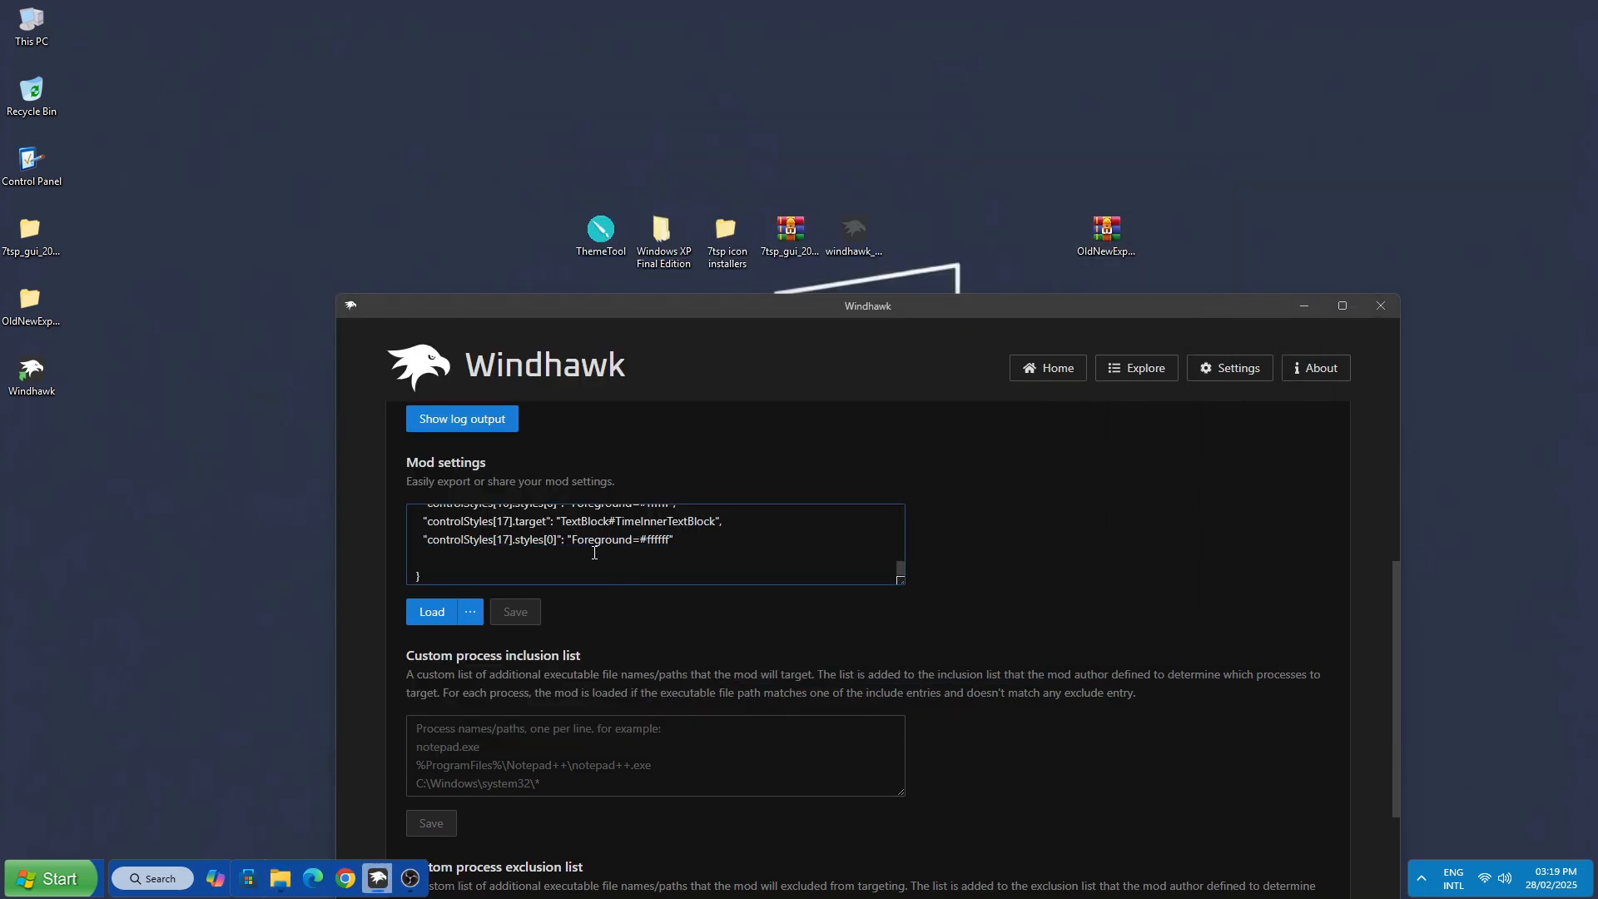
Step: Replace the Taskbar Styler's mod settings with the copied Modern LOGO text and save them
drag(576, 567, 720, 188)
drag(721, 188, 724, 161)
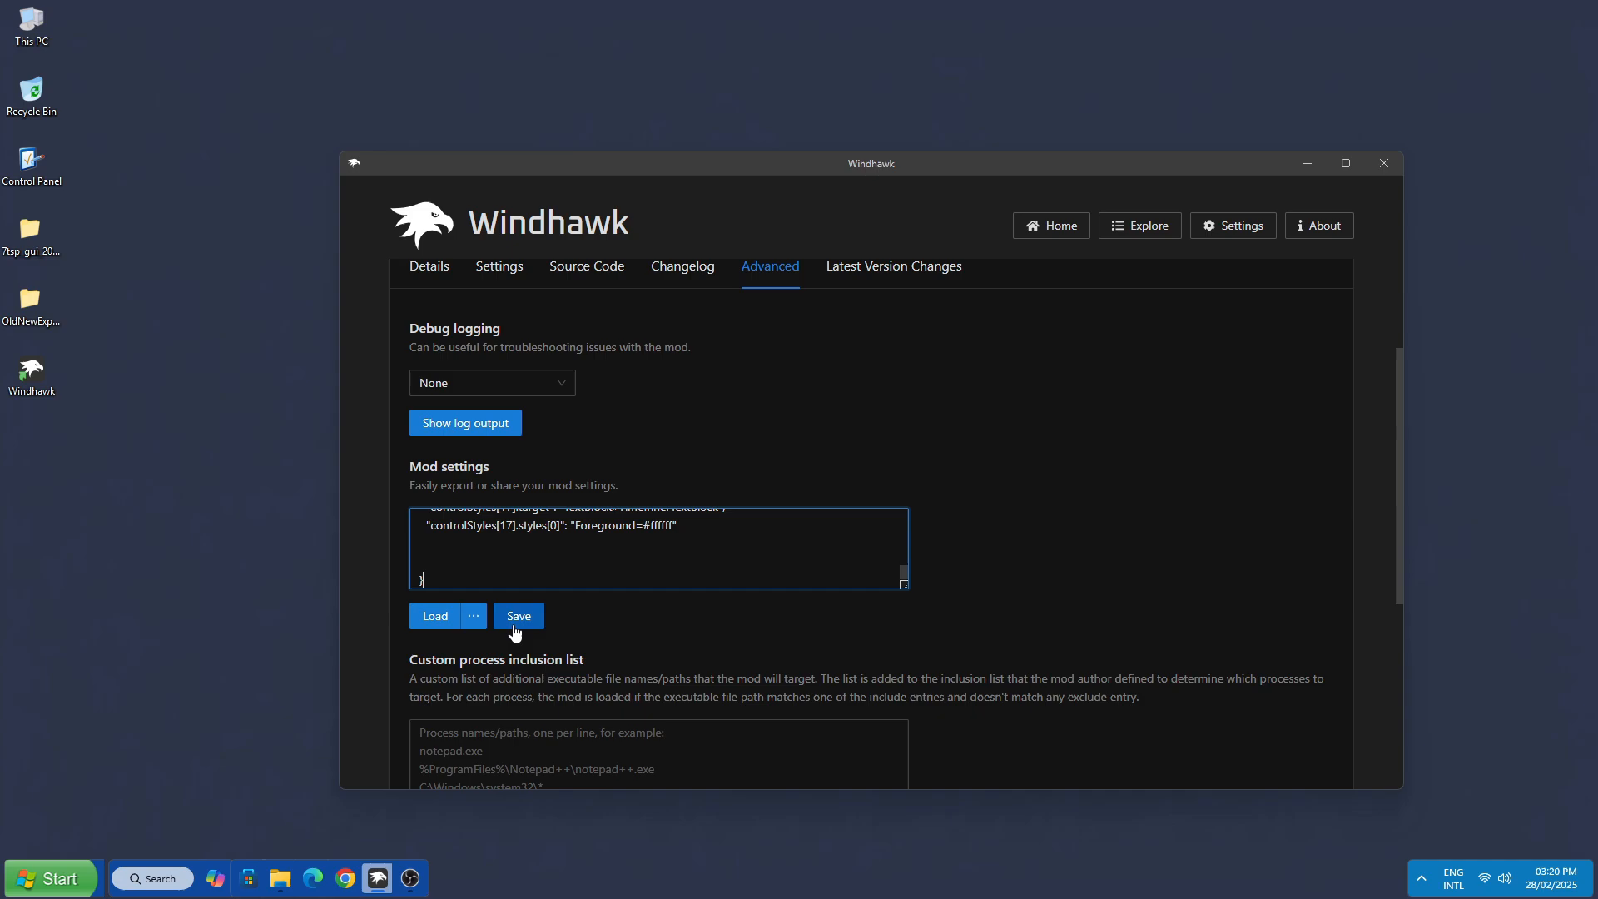
click(513, 621)
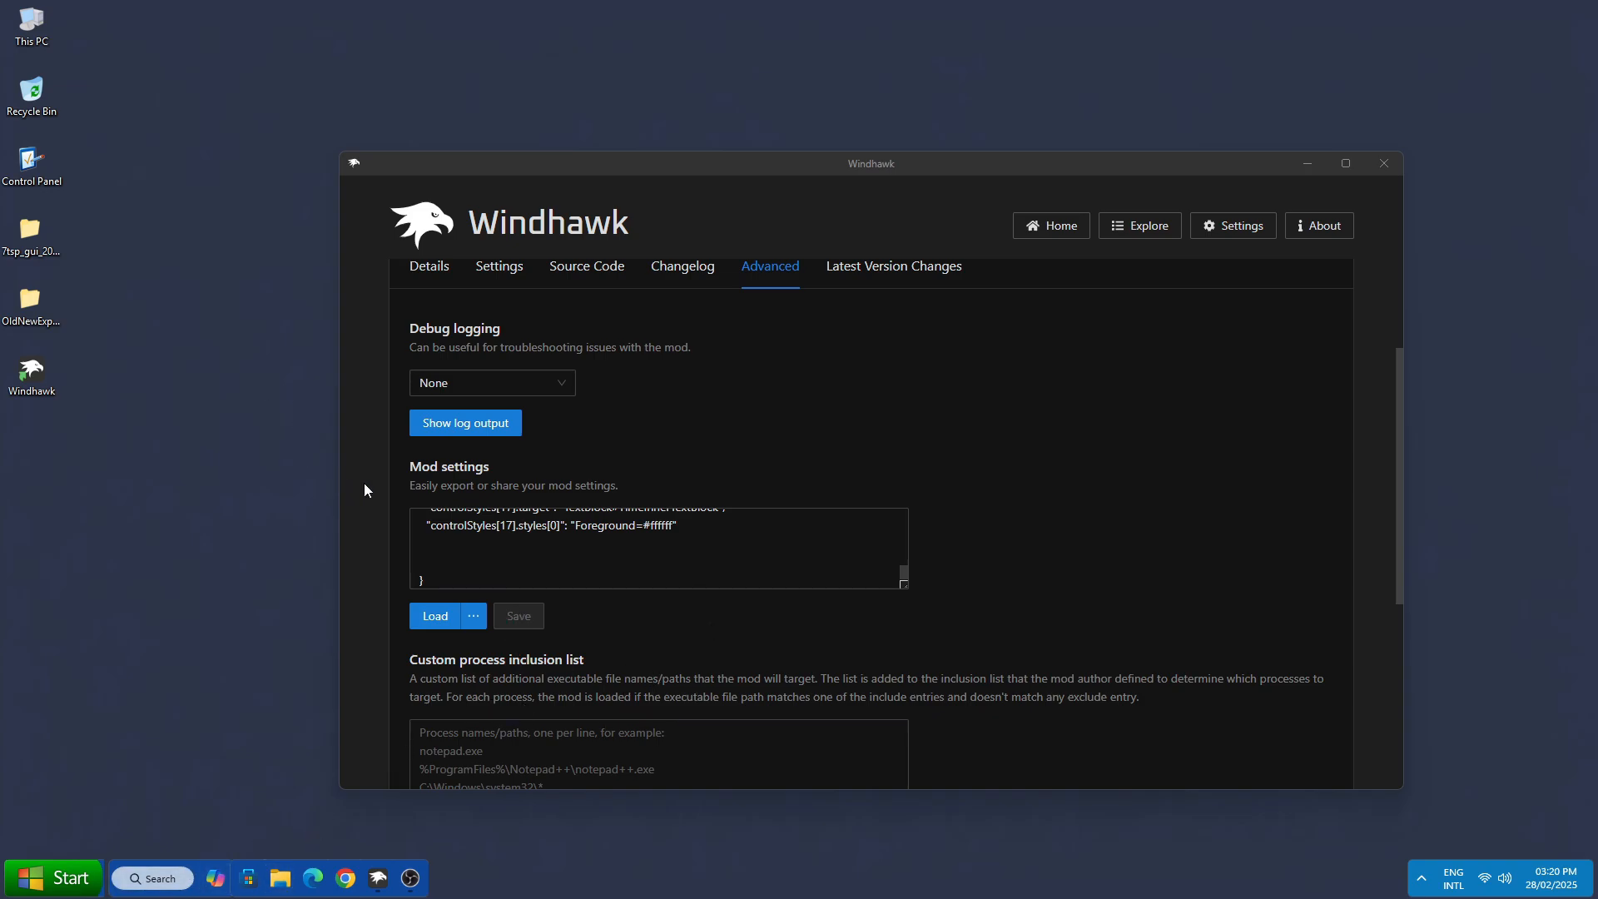
Step: Move the Windhawk window clear of the desktop icons and reopen the Windhwak Mods folder inside Extras, showing large icons
drag(954, 165, 924, 305)
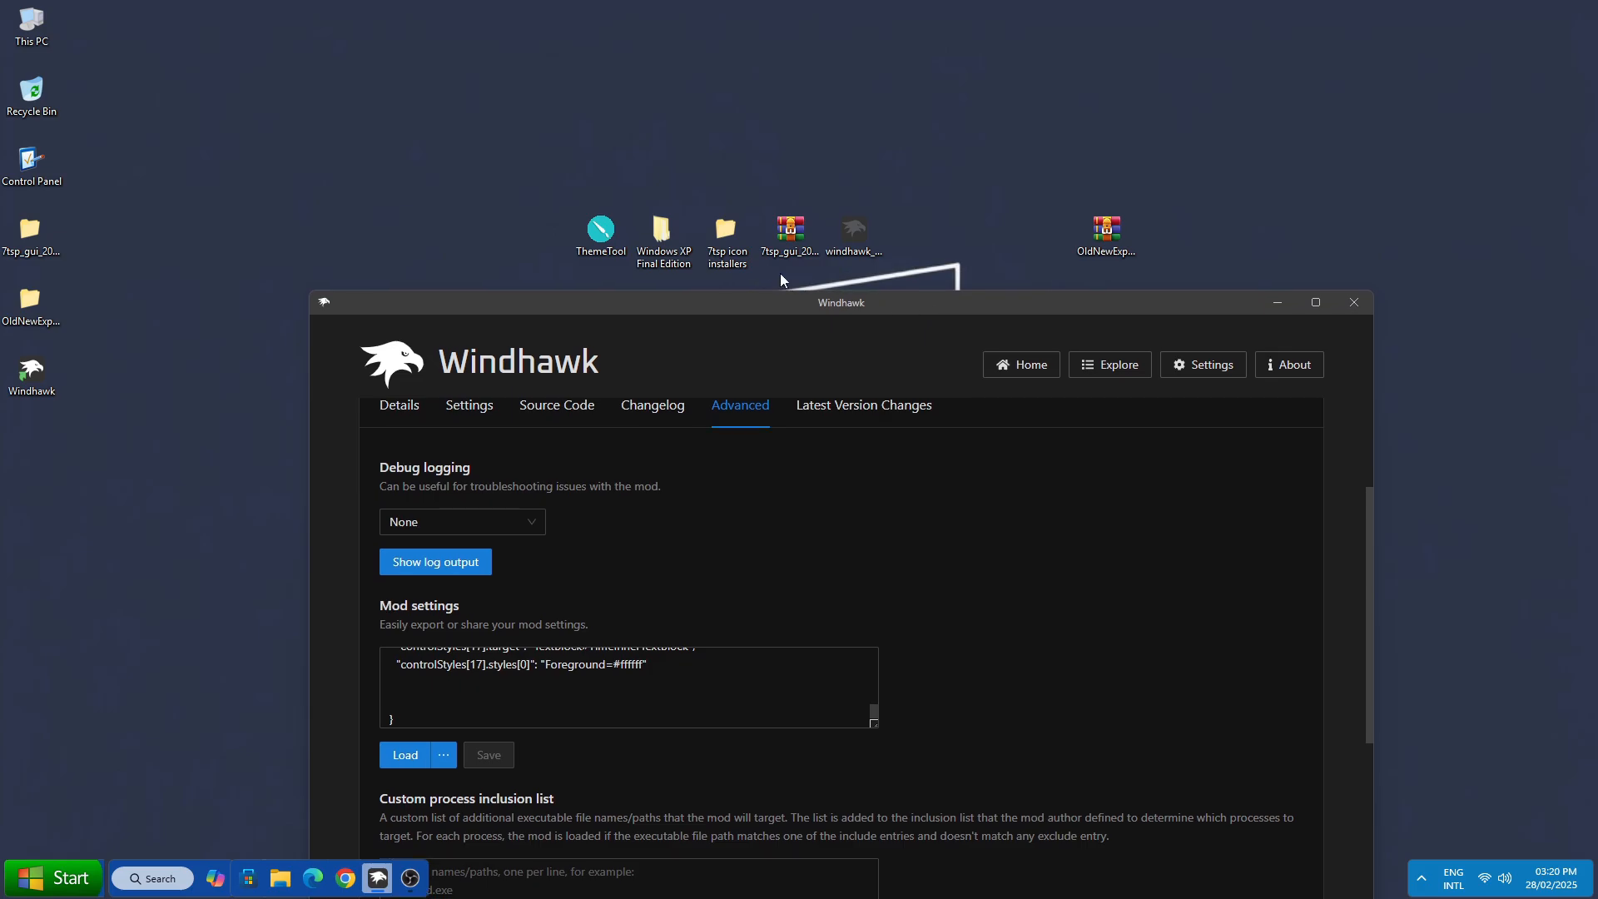
double_click(687, 242)
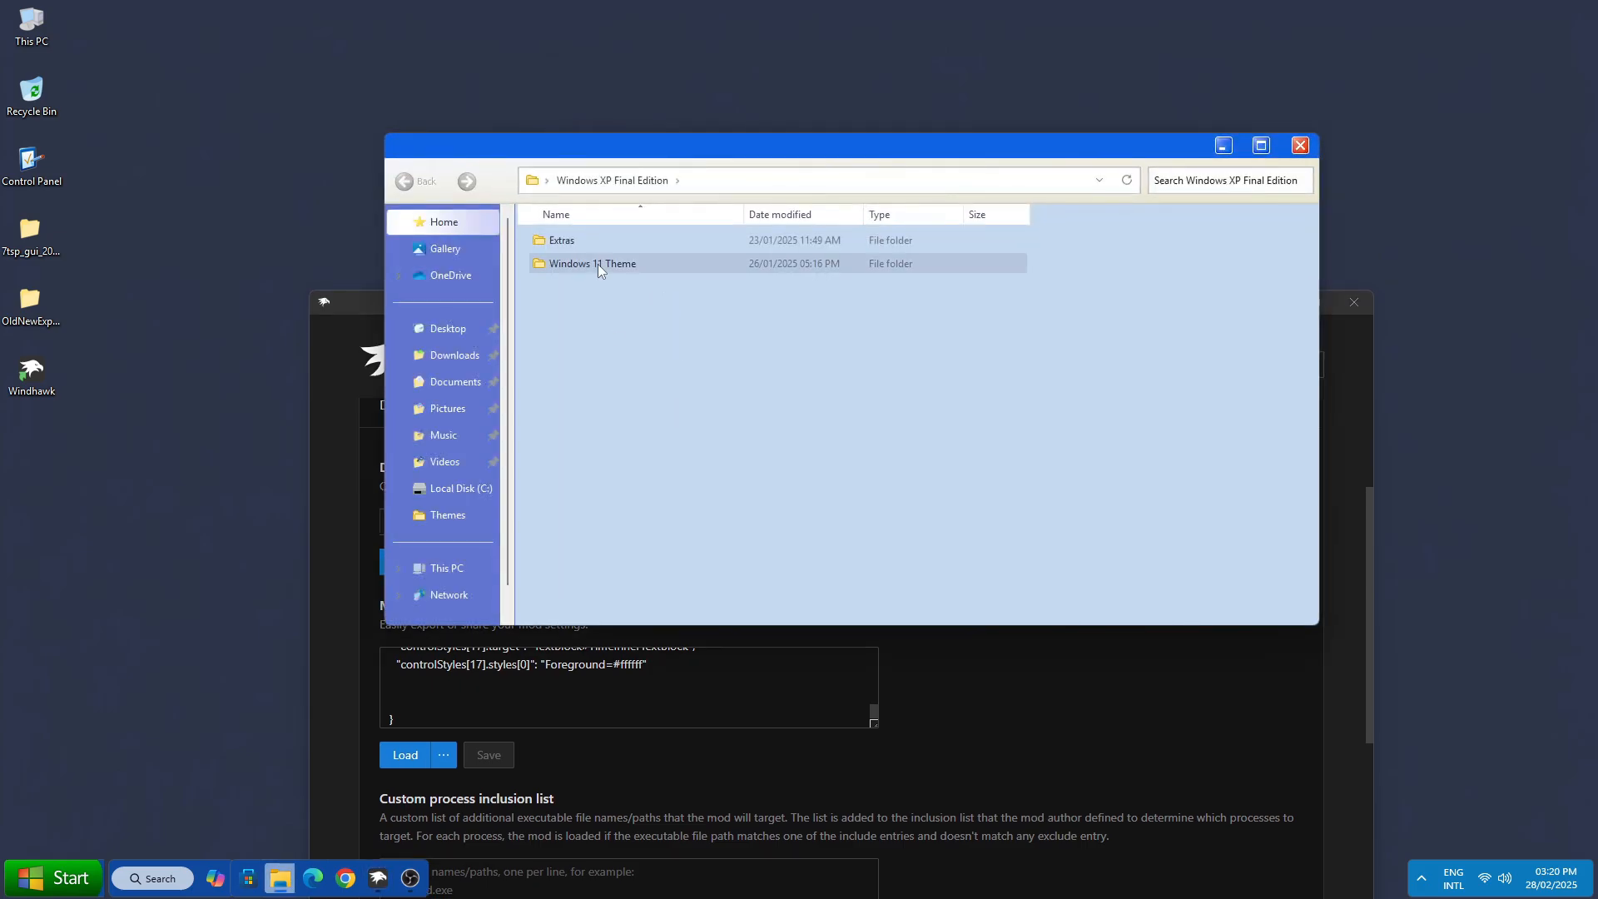
double_click(602, 244)
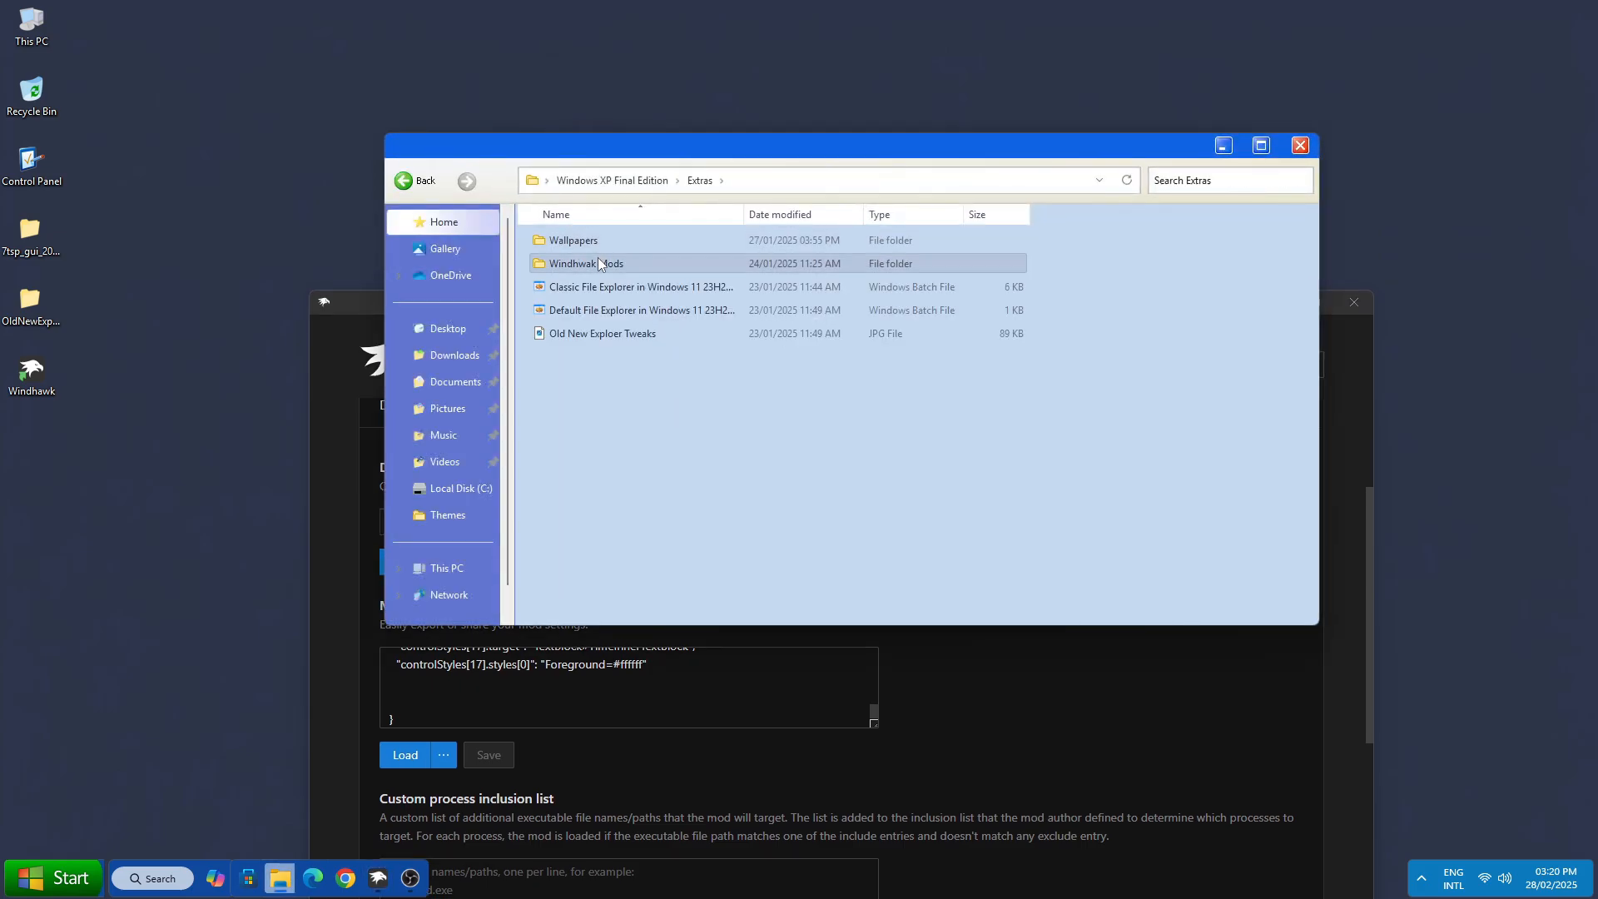
double_click(598, 258)
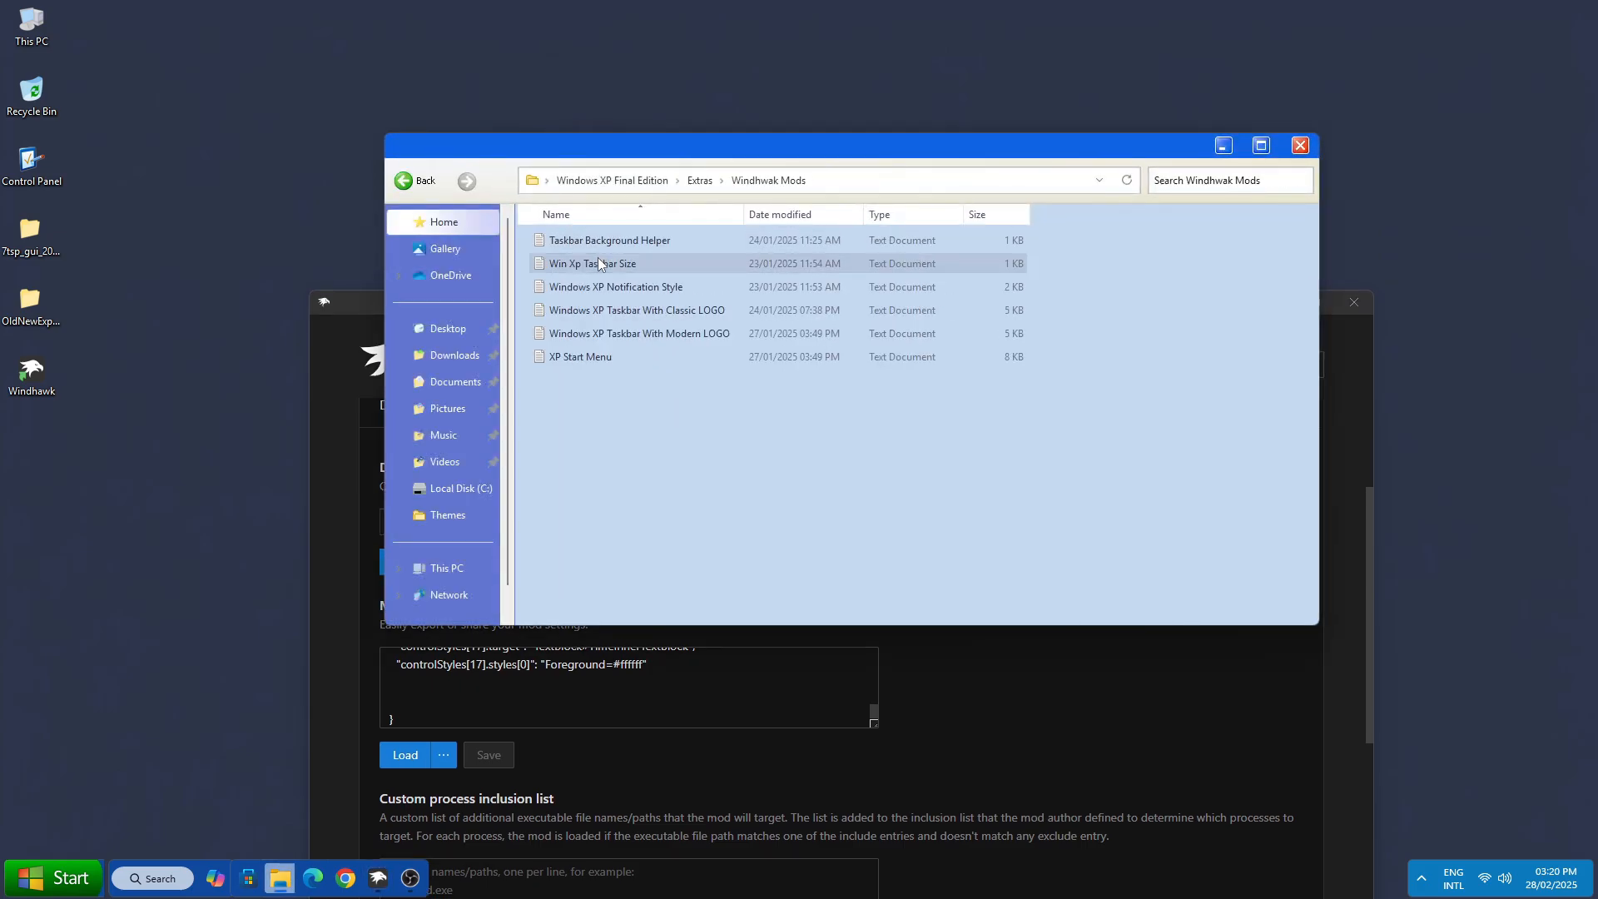
right_click(804, 480)
mouse_move(803, 460)
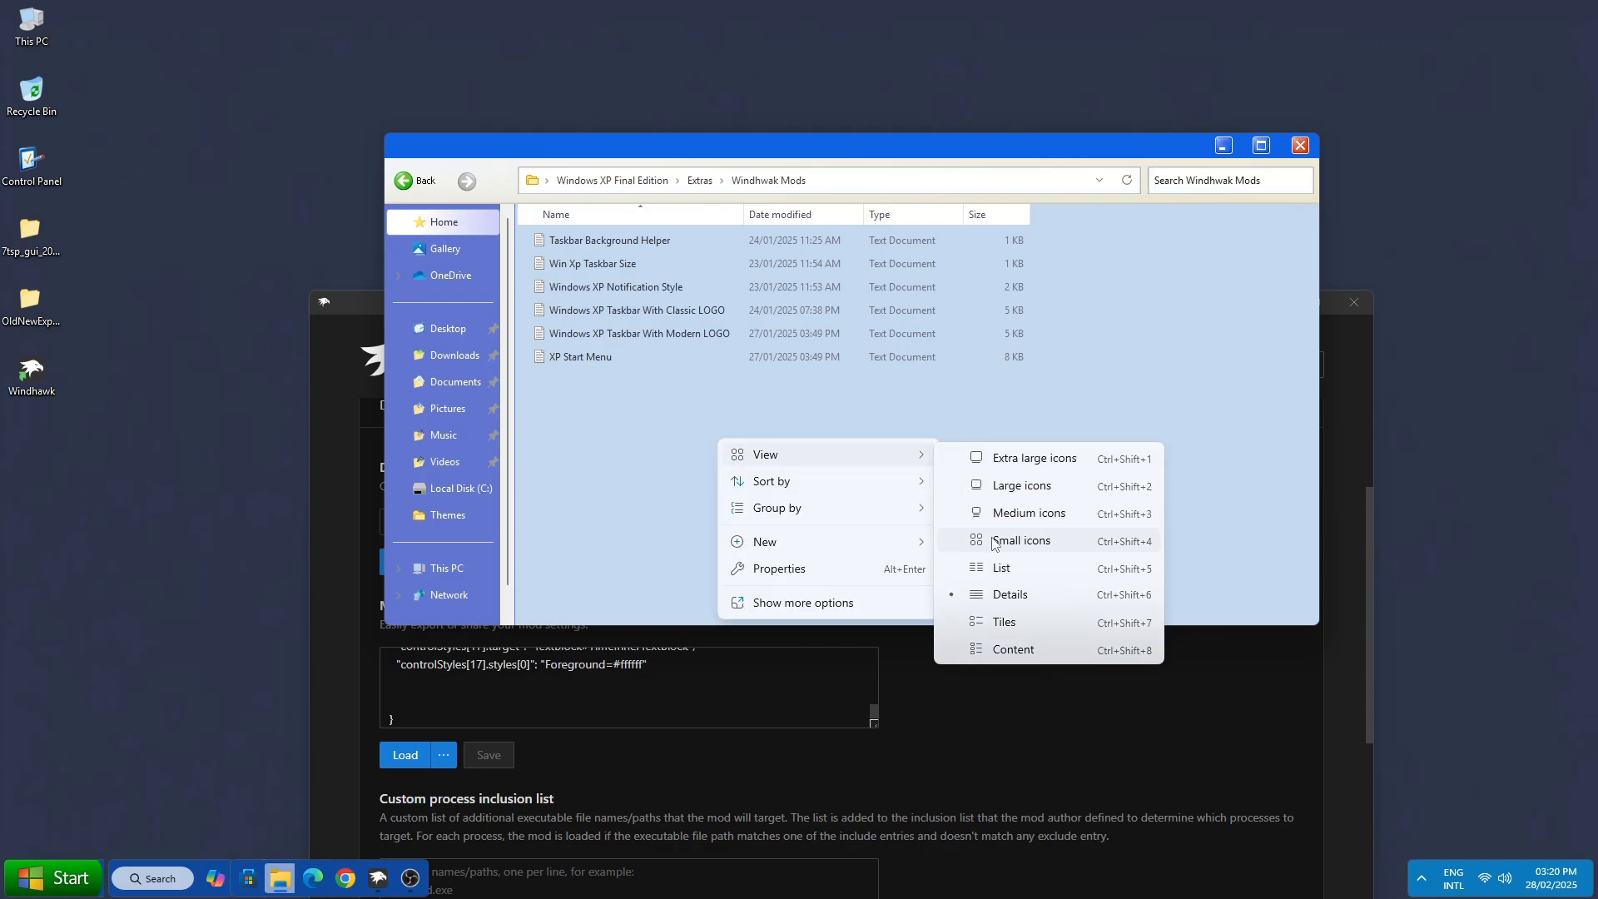
click(1020, 487)
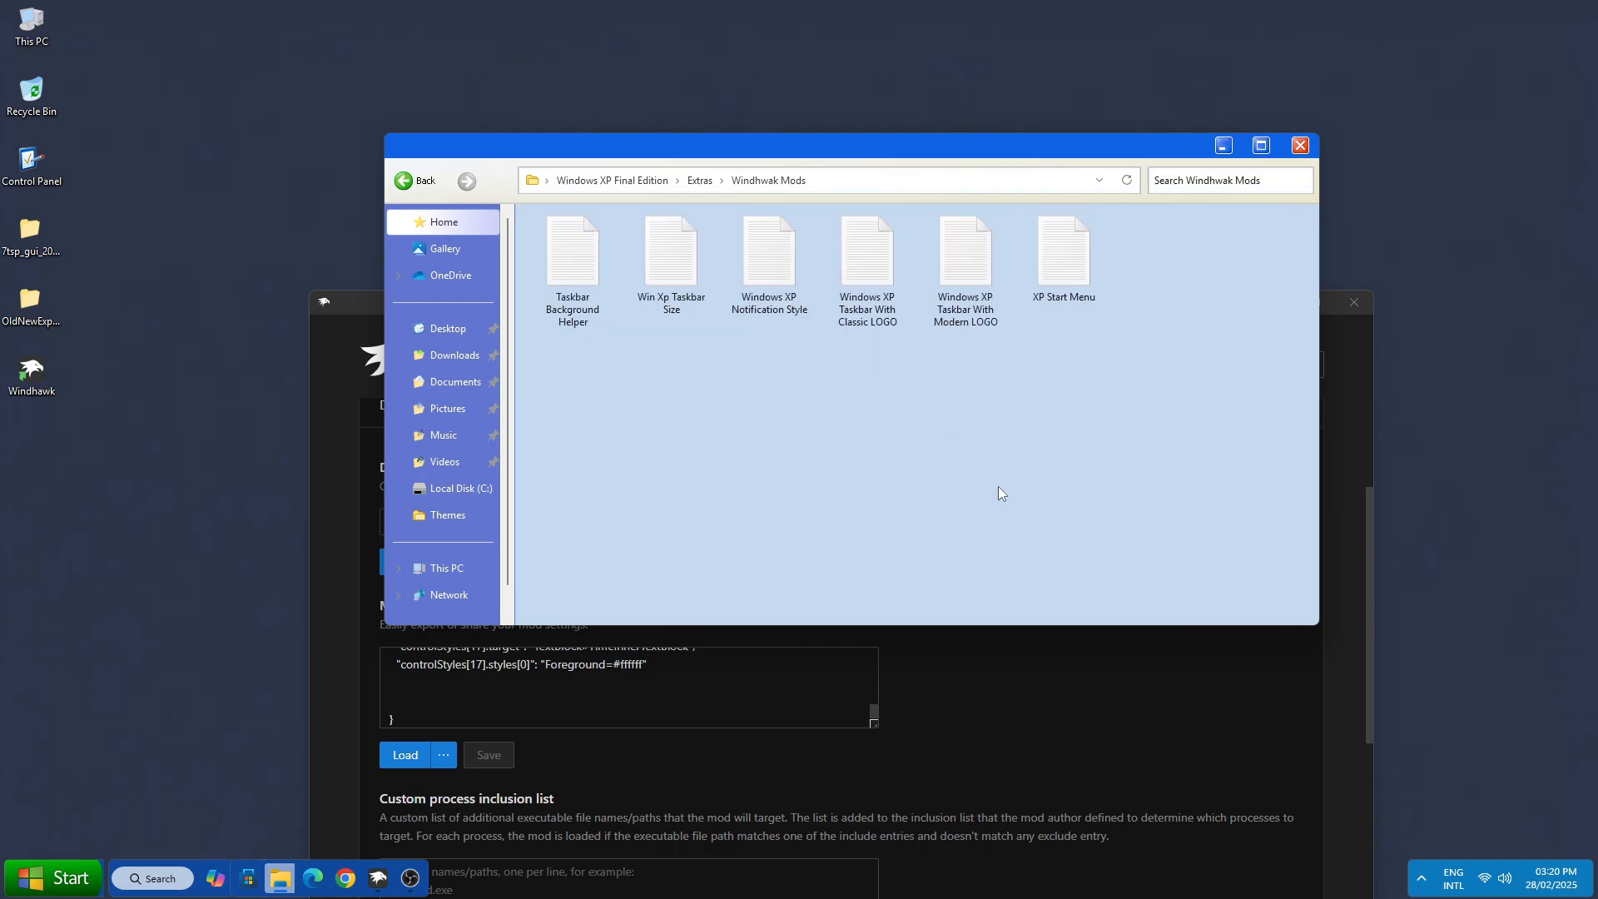
Step: Open Windows XP Taskbar With Classic LOGO and copy its entire text
double_click(873, 293)
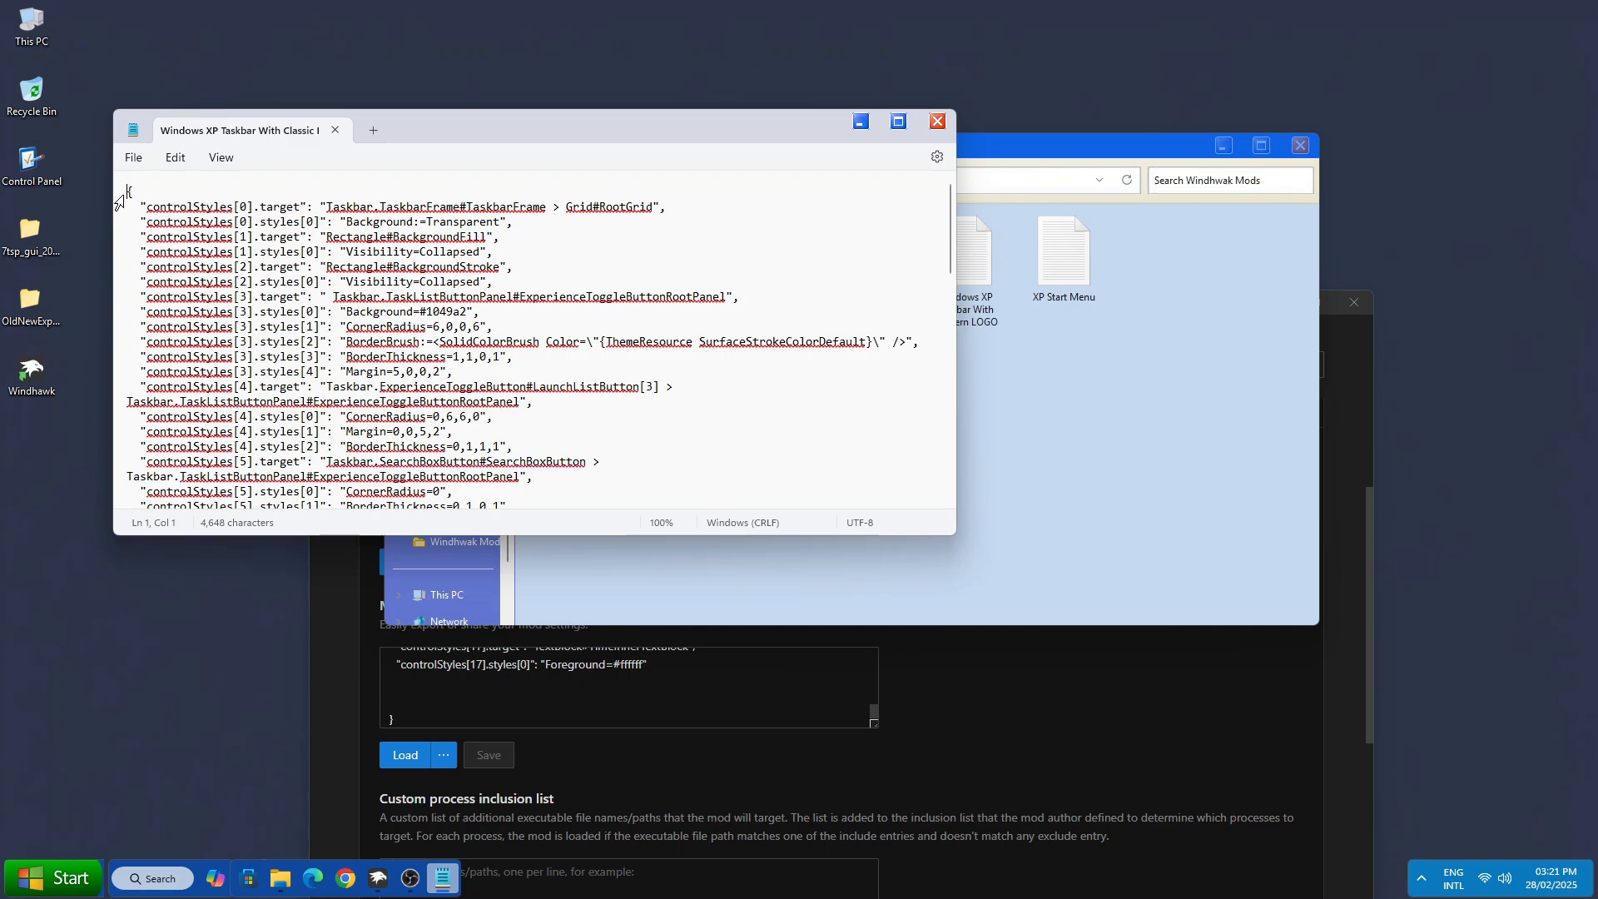
drag(129, 192, 315, 518)
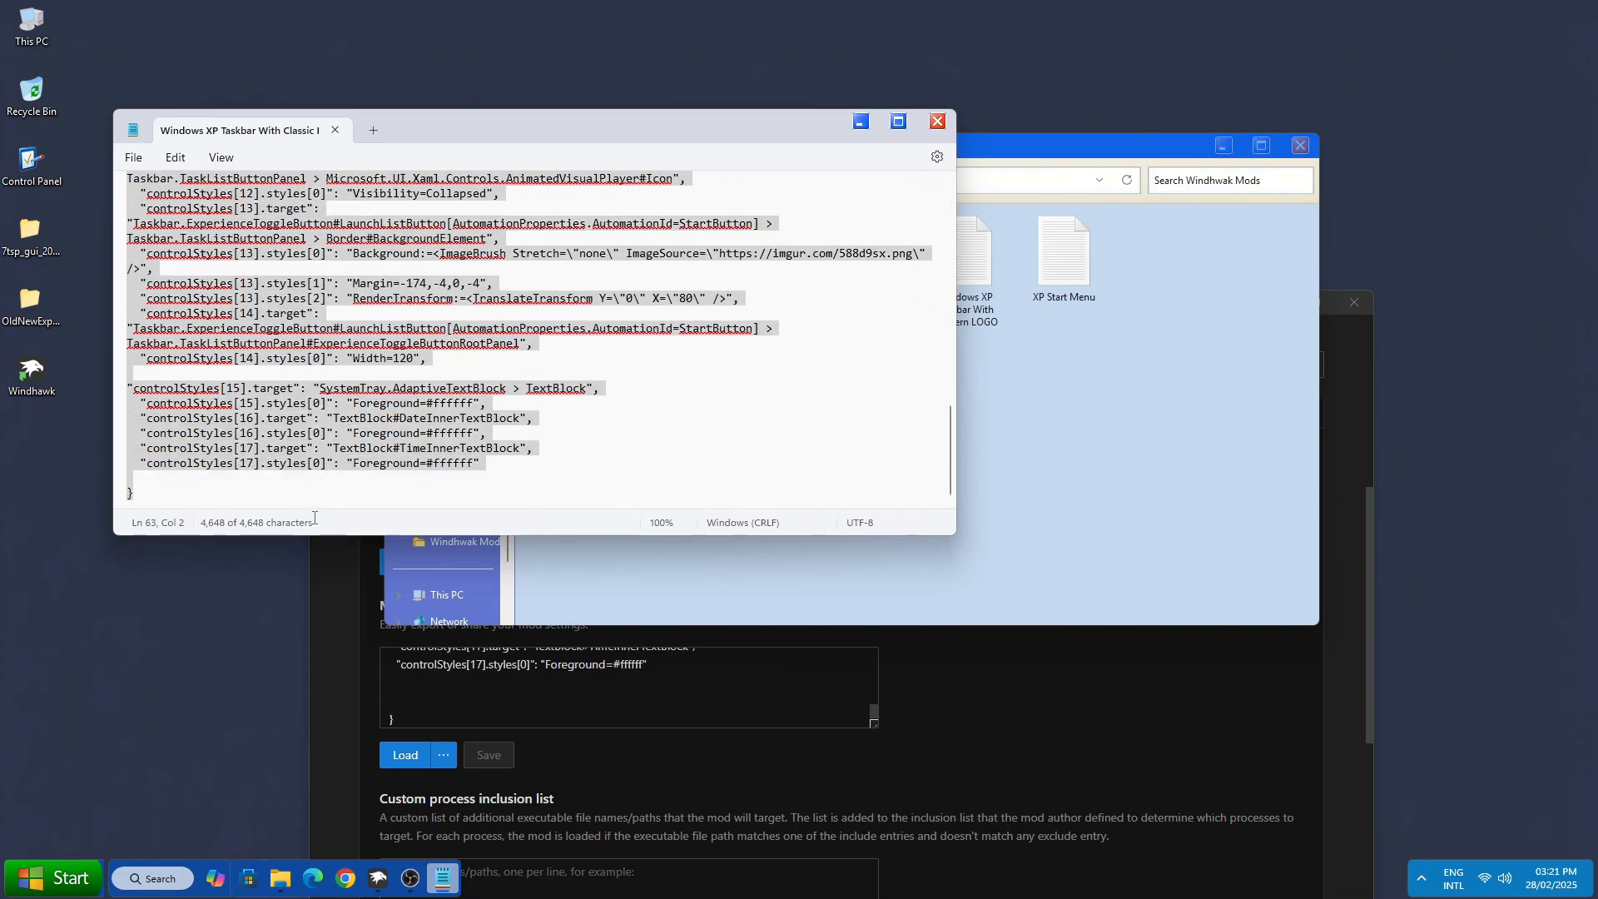
right_click(282, 376)
click(309, 465)
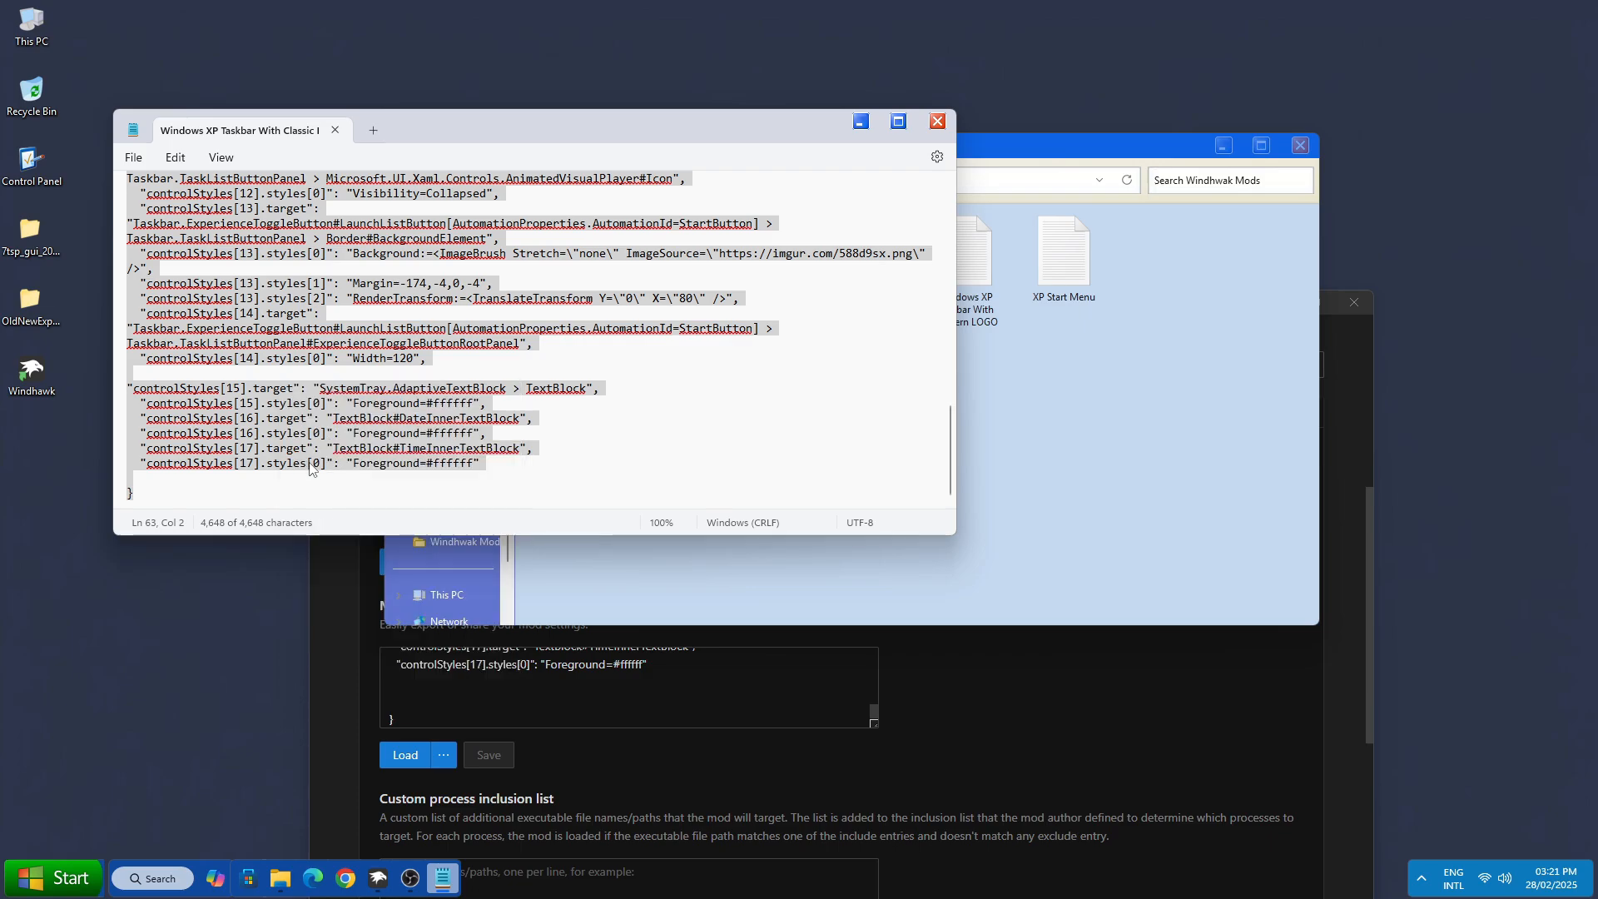
Step: Overwrite the Modern LOGO mod settings in Windhawk with the copied Classic LOGO text, save them, and close the text file
click(489, 670)
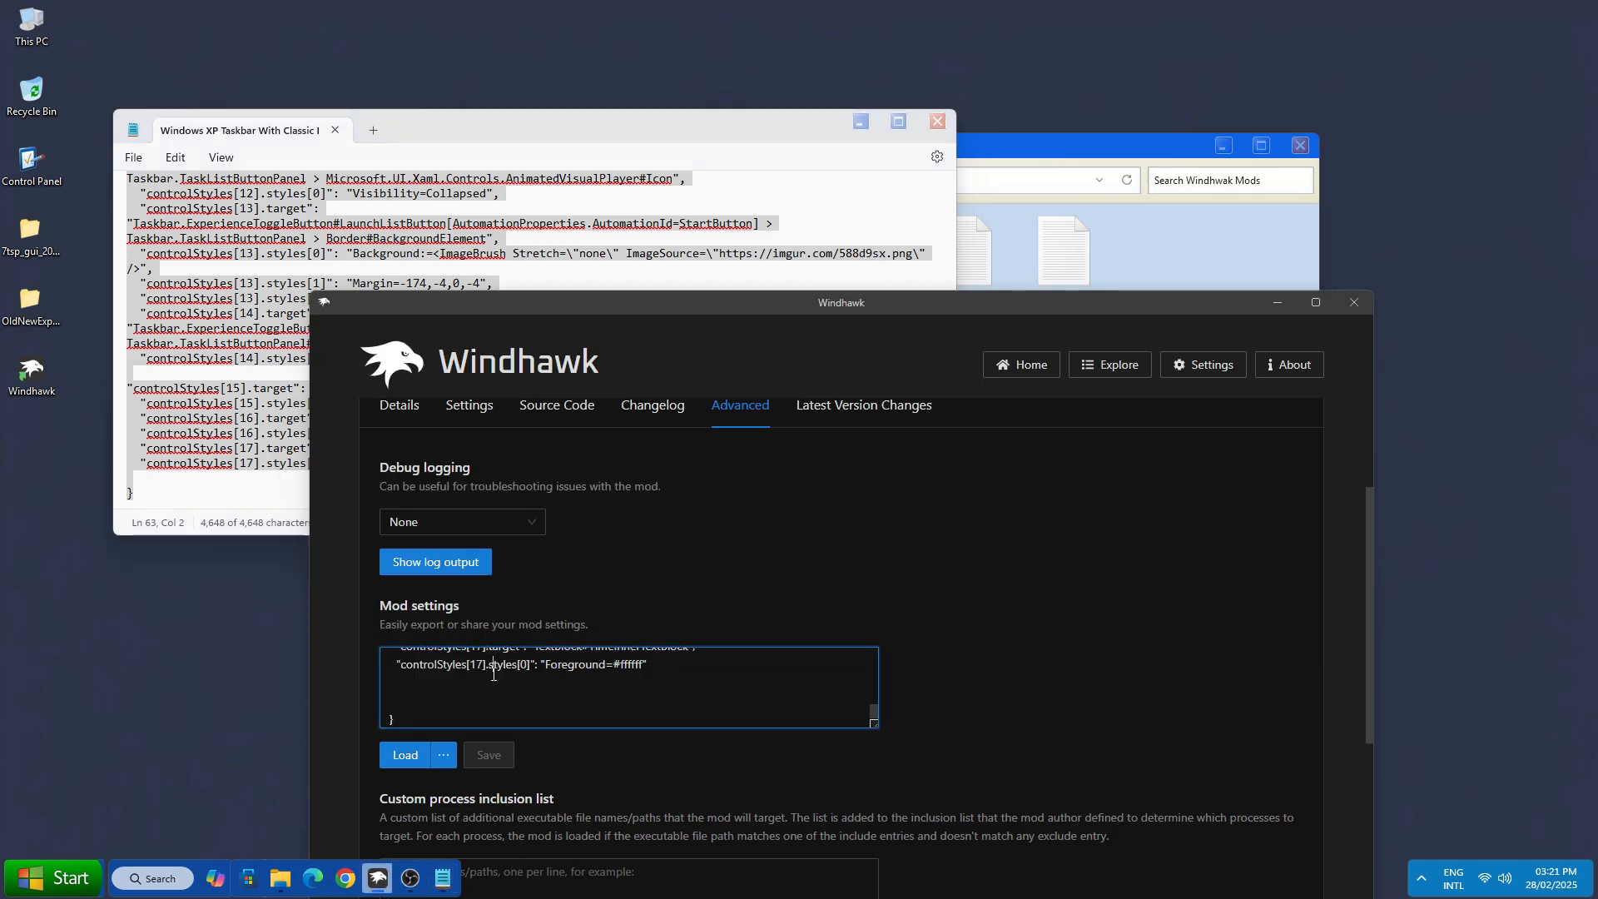
key(ctrl+a)
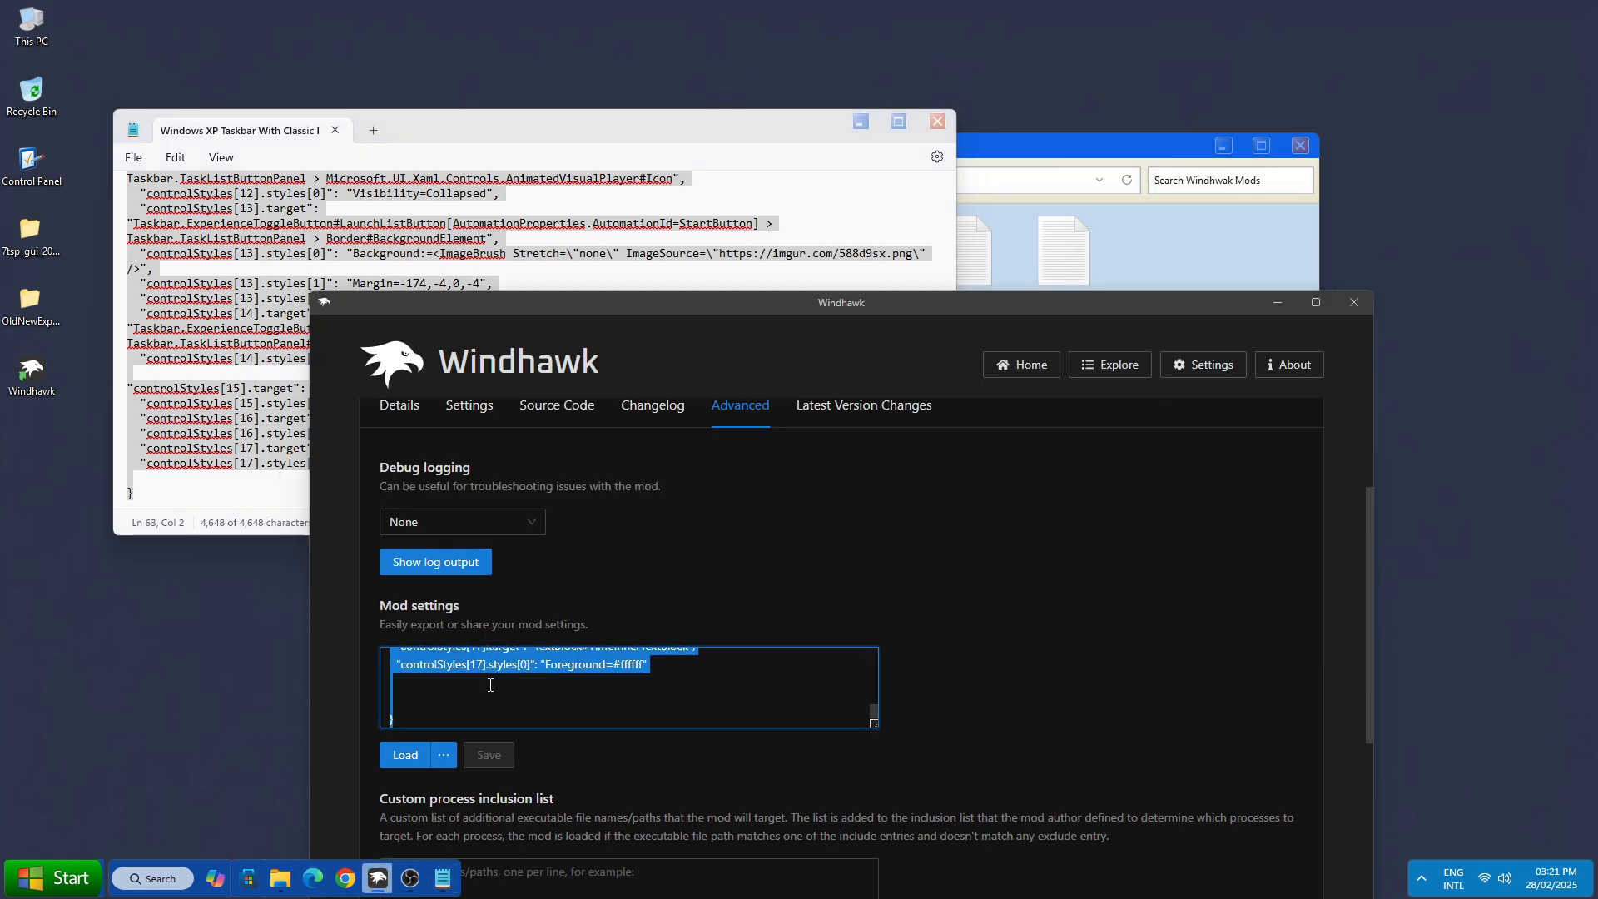
right_click(490, 675)
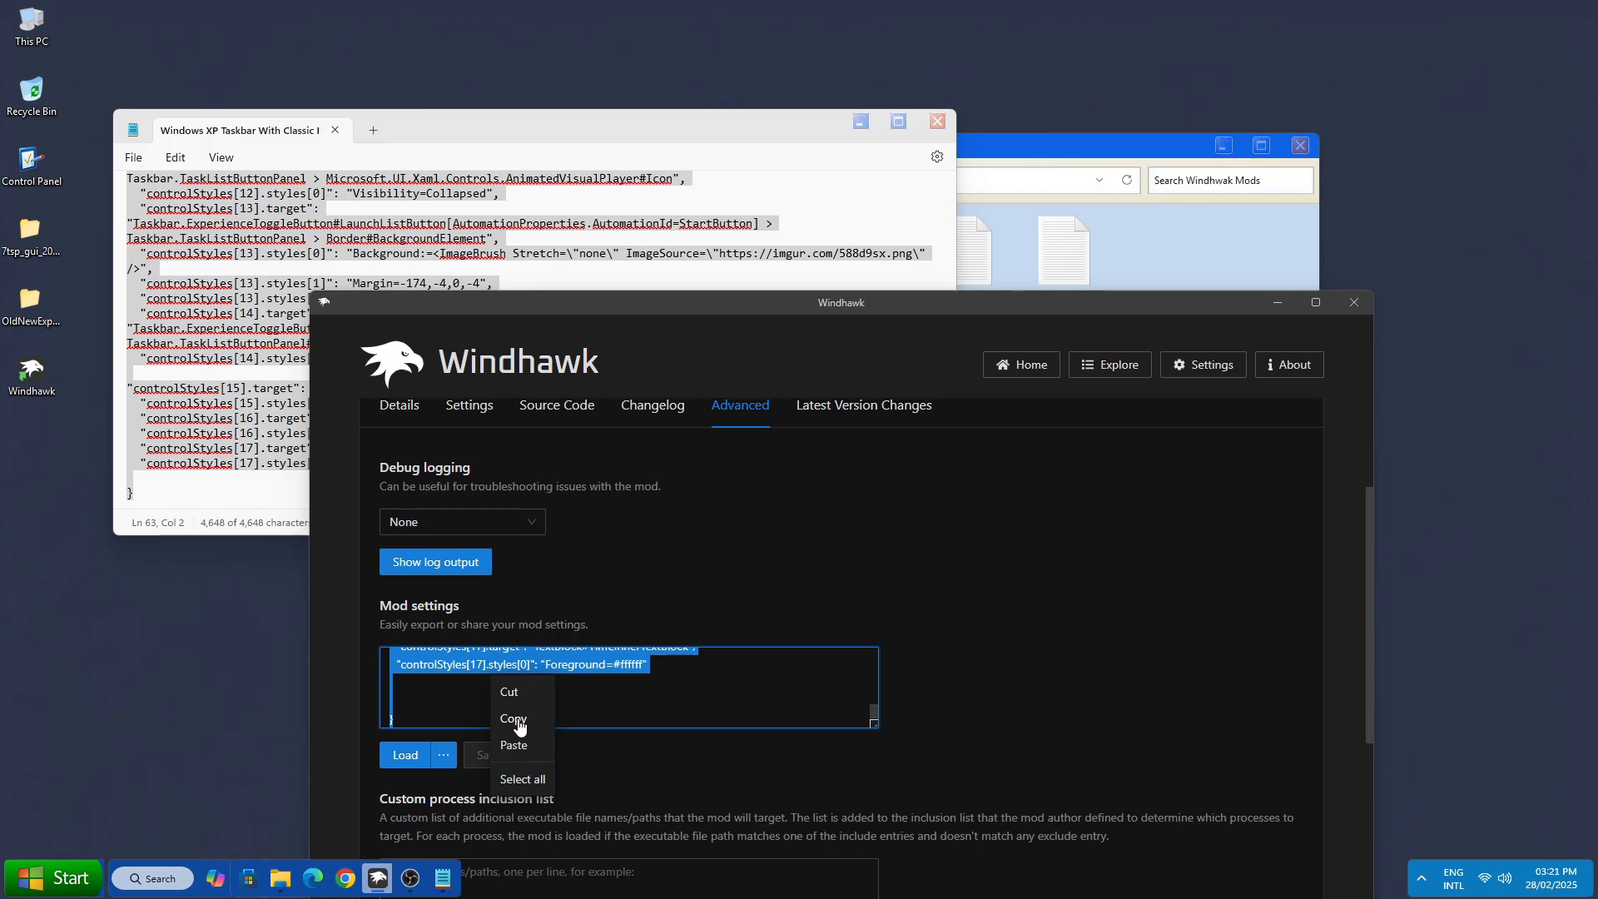
click(514, 746)
click(488, 755)
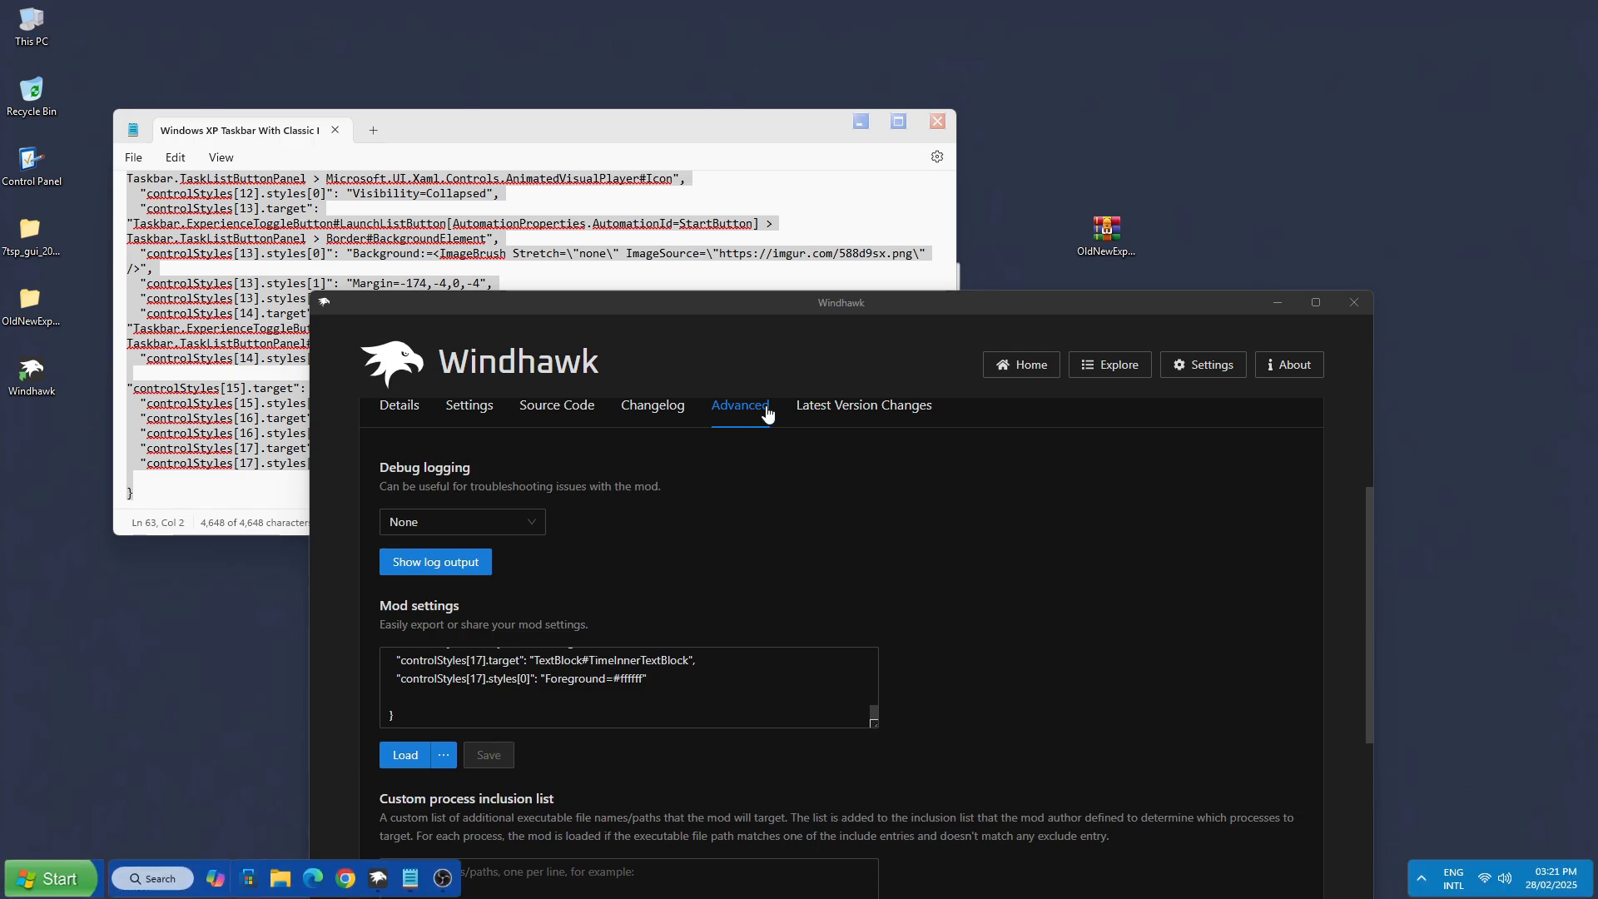
click(941, 126)
click(938, 123)
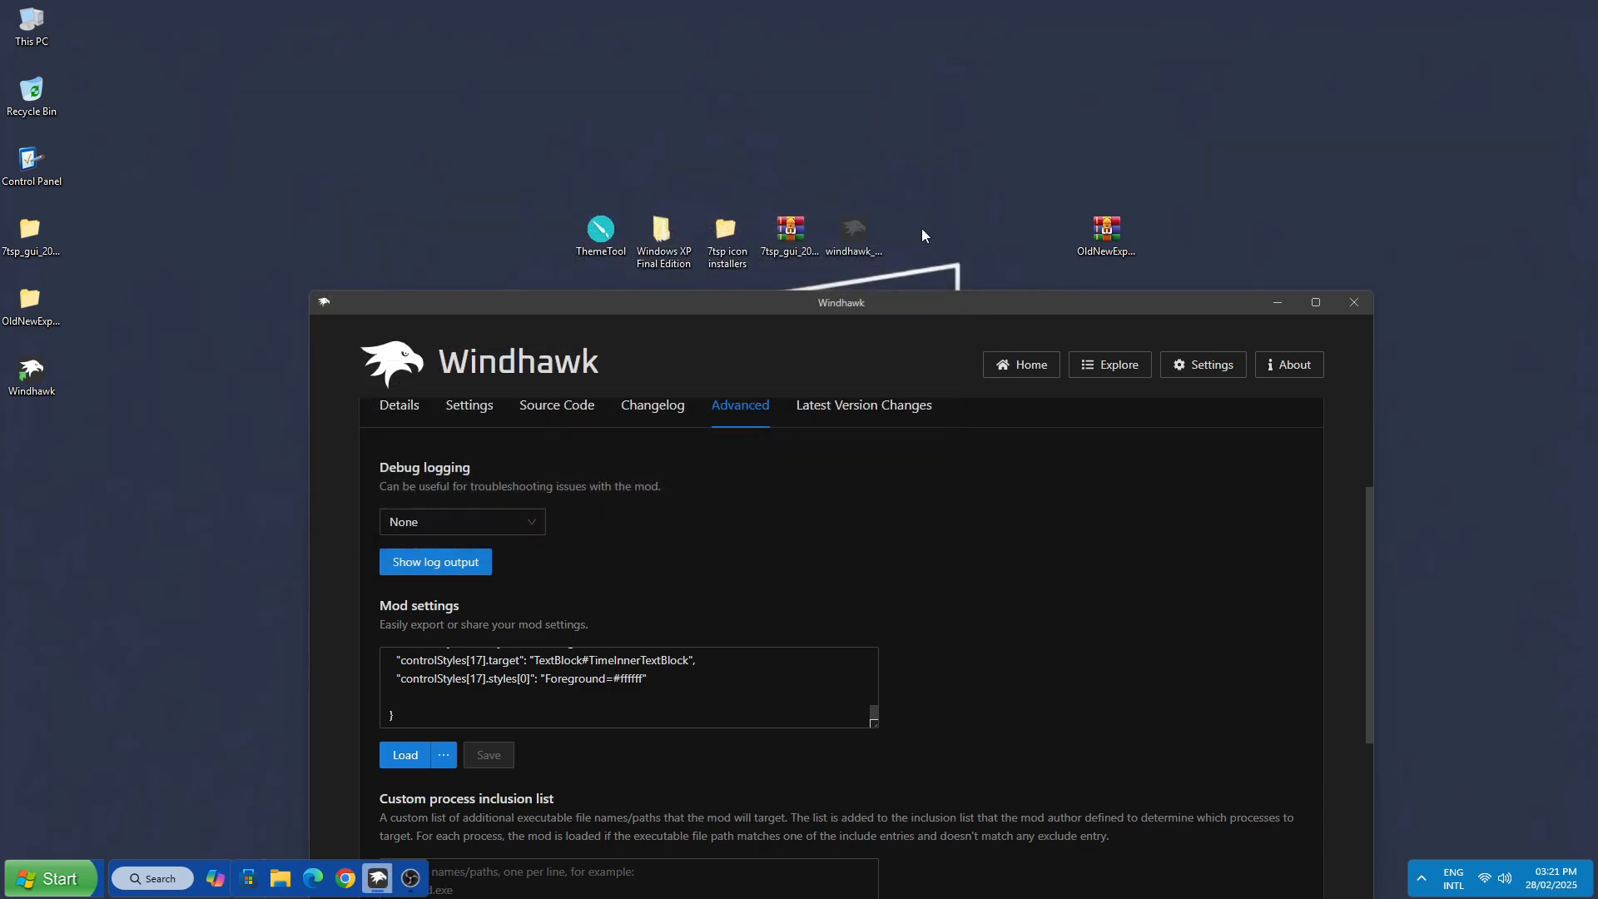
Step: Return to the mod list and install the Taskbar height and icon size mod, accepting the risk
drag(890, 301, 883, 191)
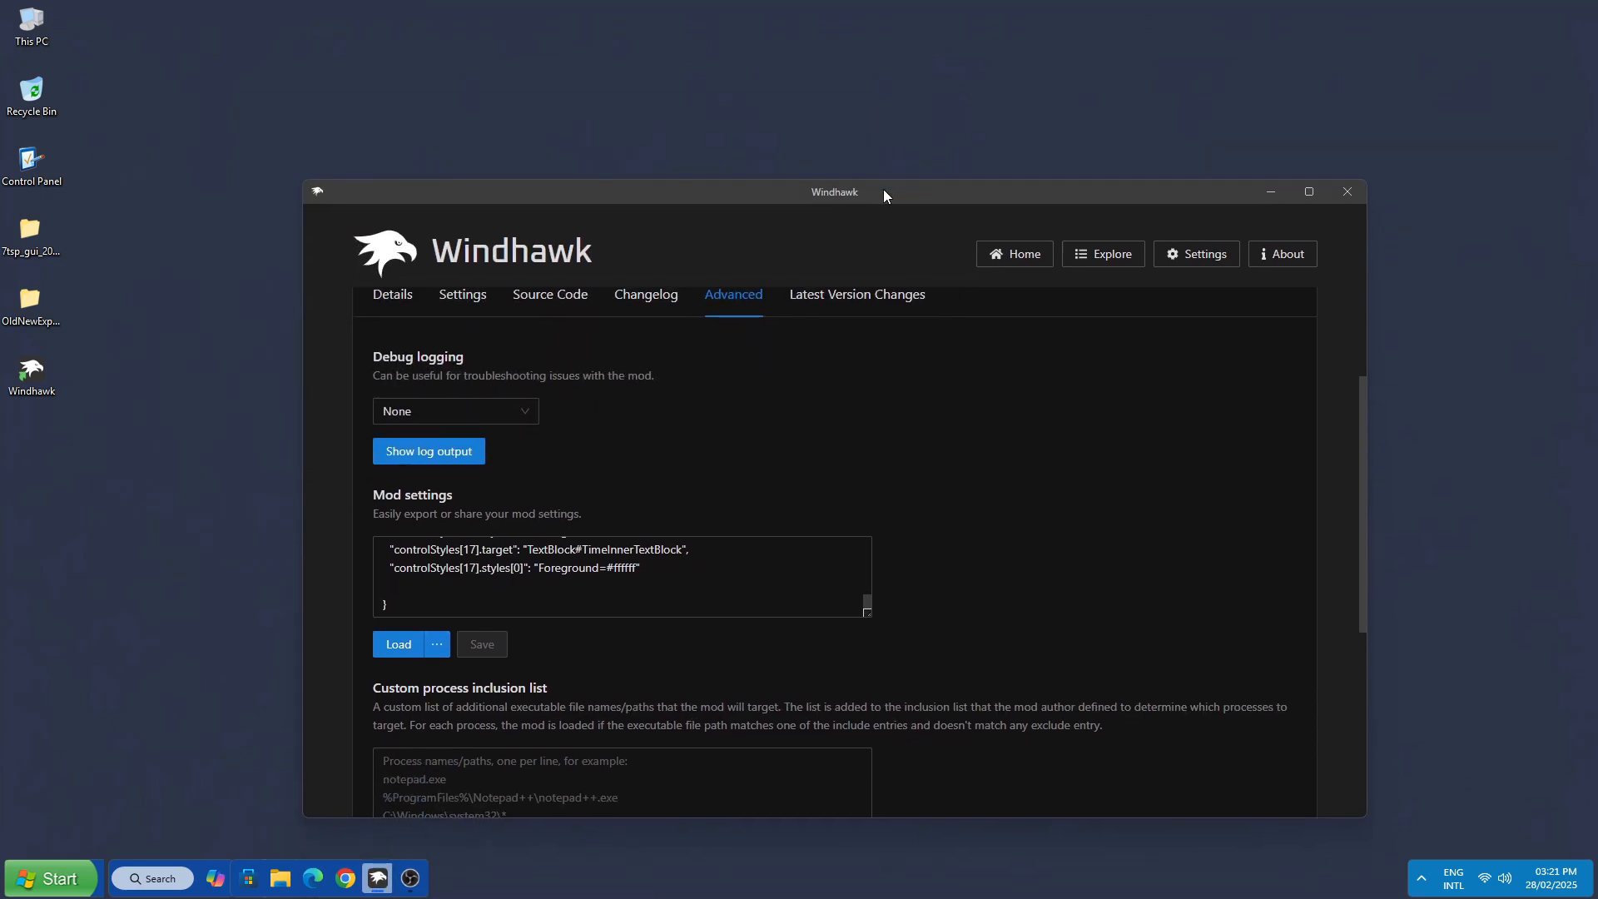
scroll(383, 305, up, 3)
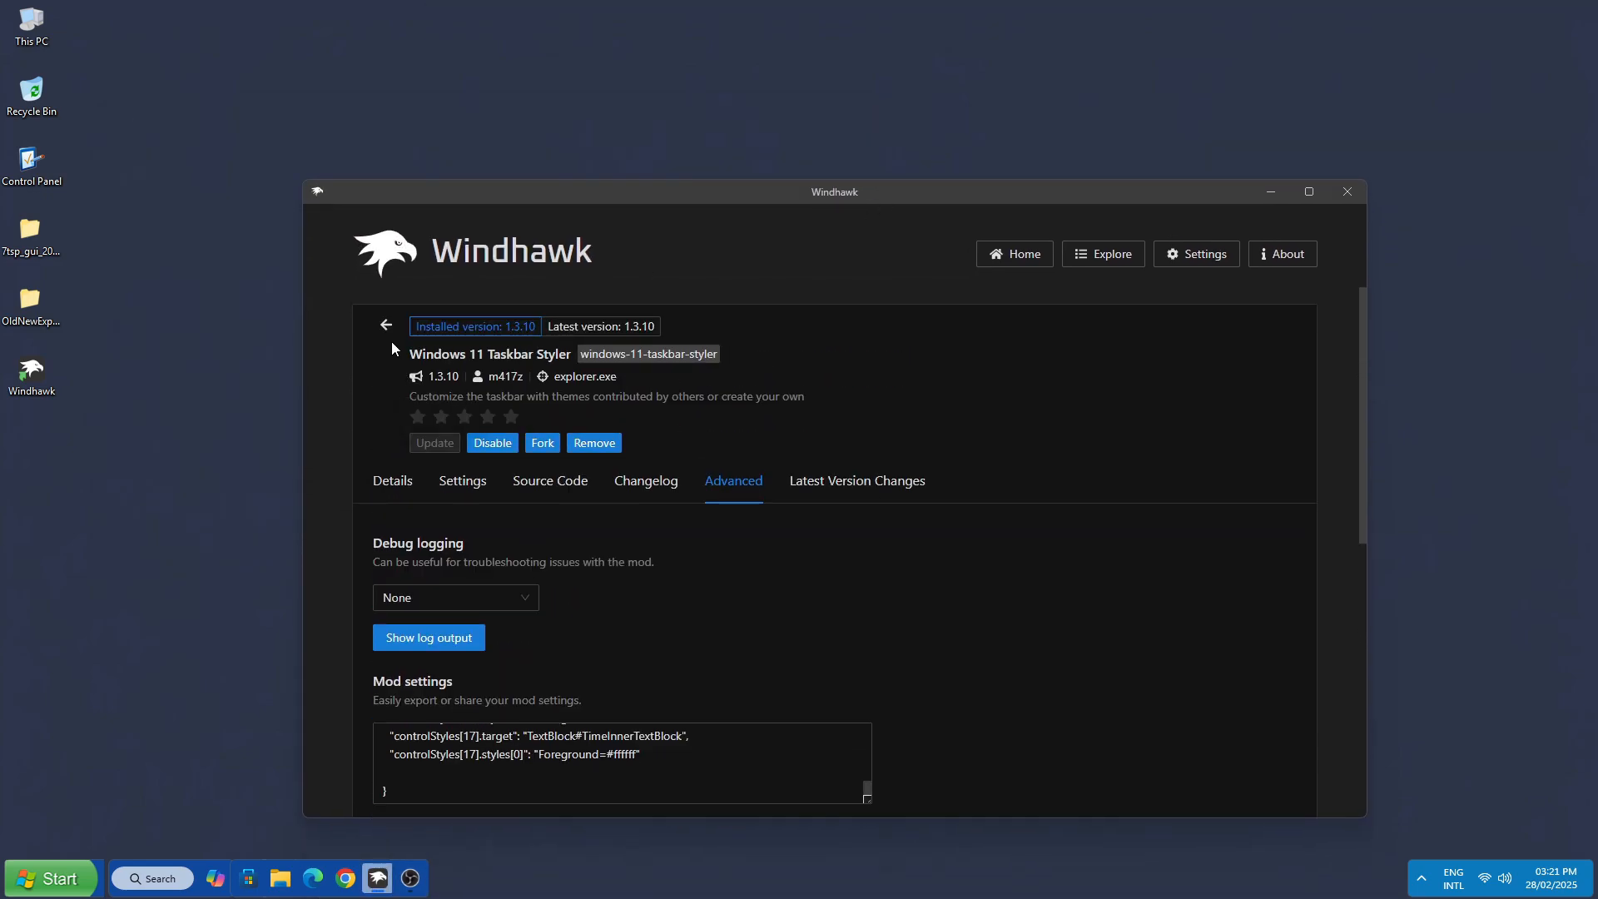
click(385, 325)
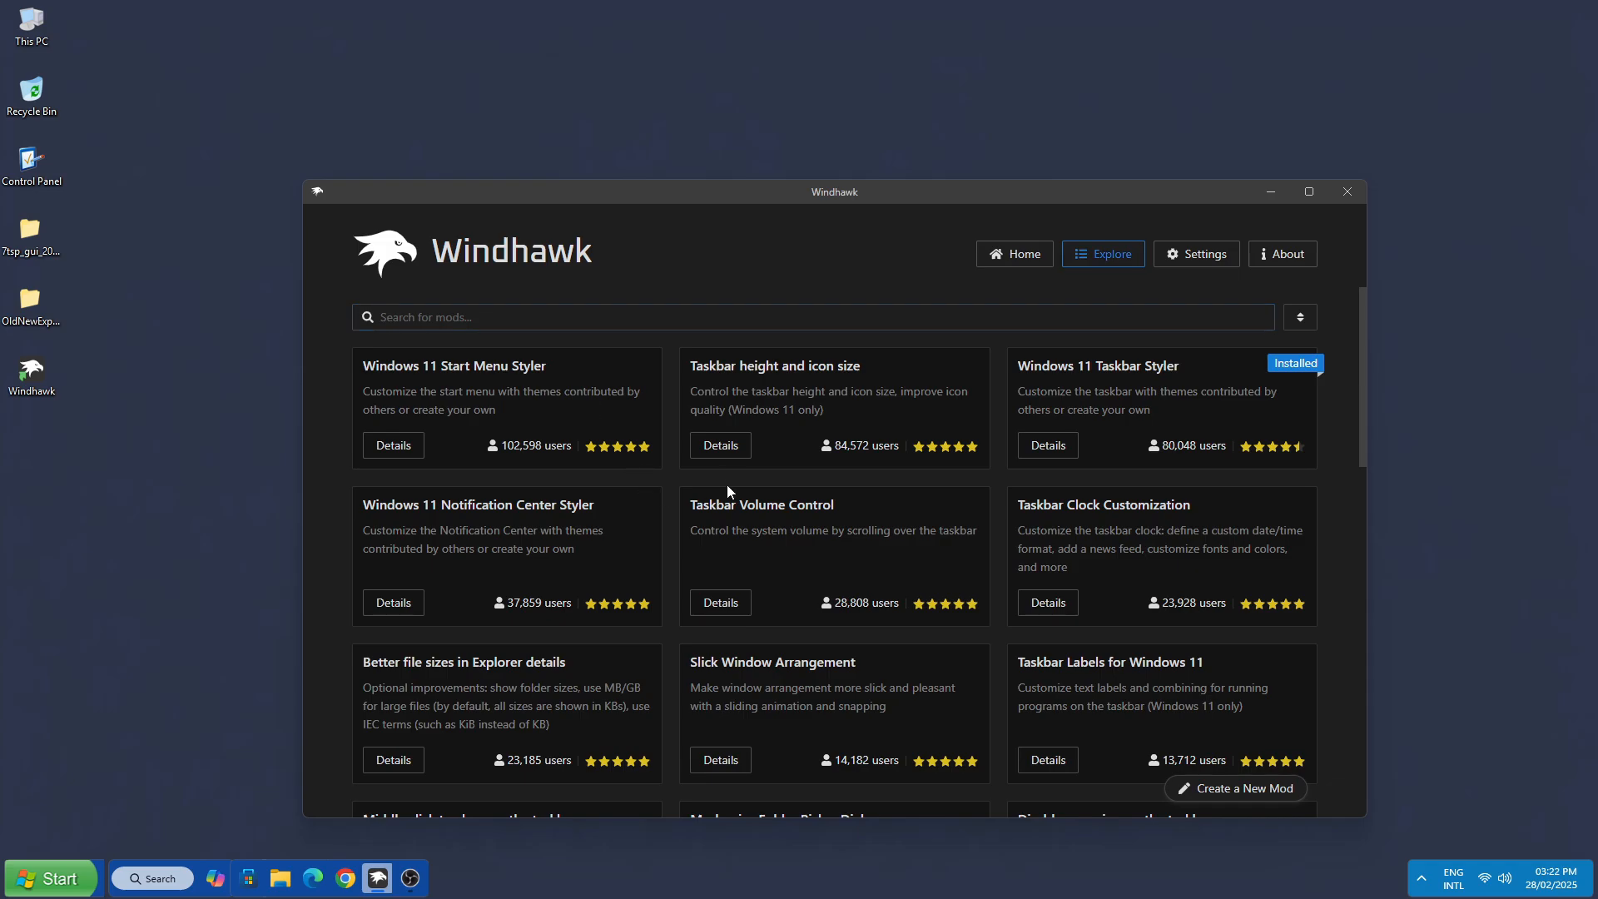
click(726, 441)
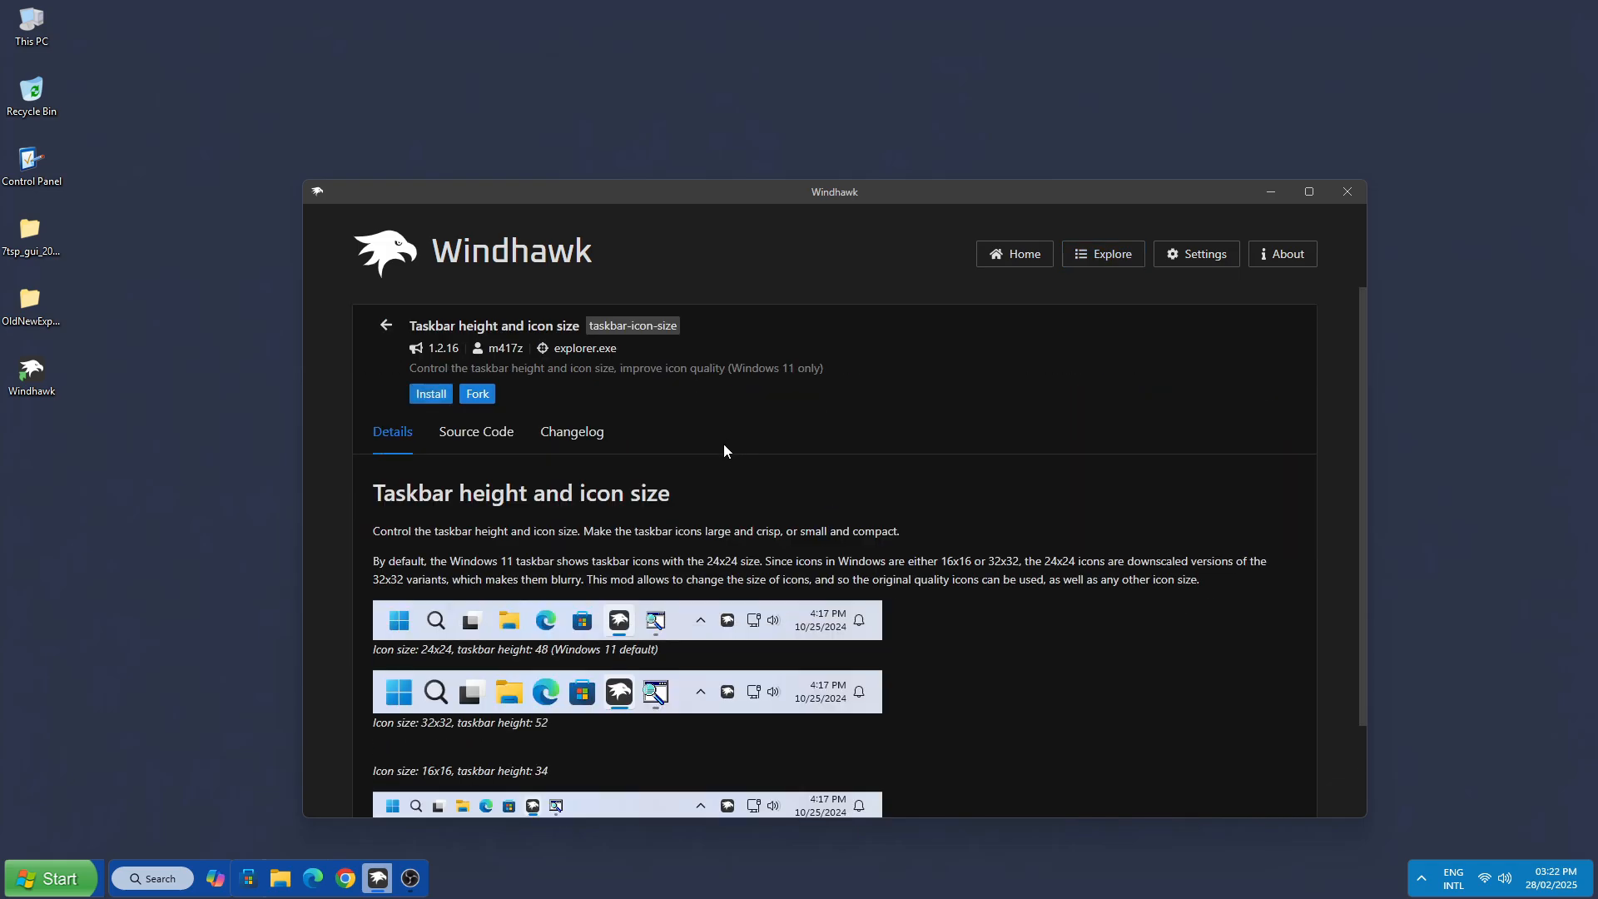
click(433, 395)
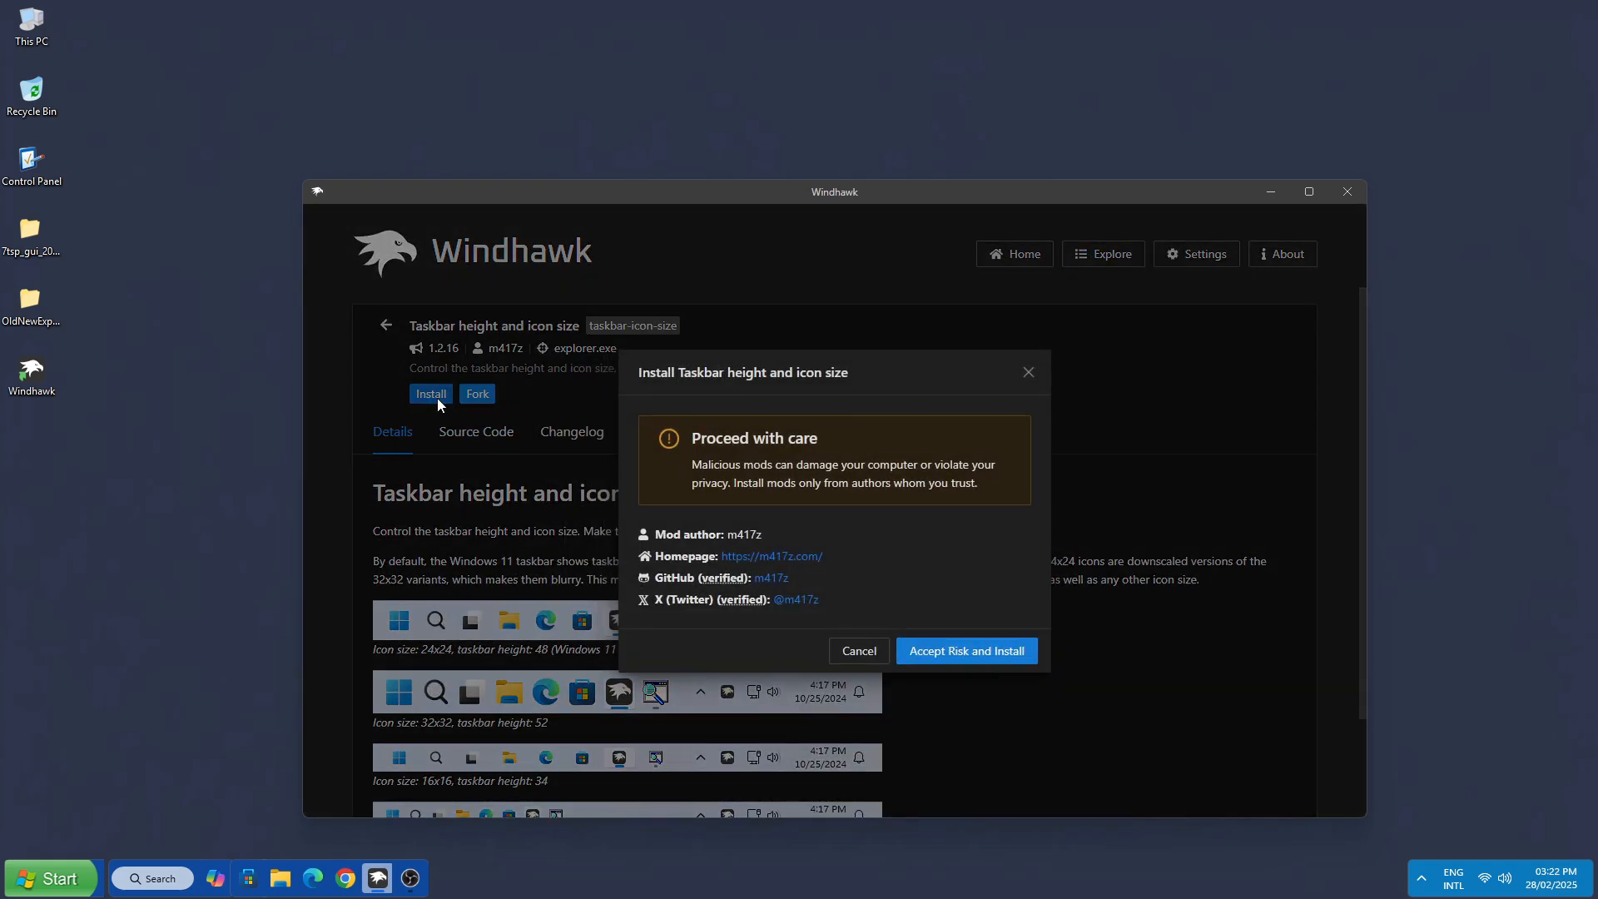
click(915, 651)
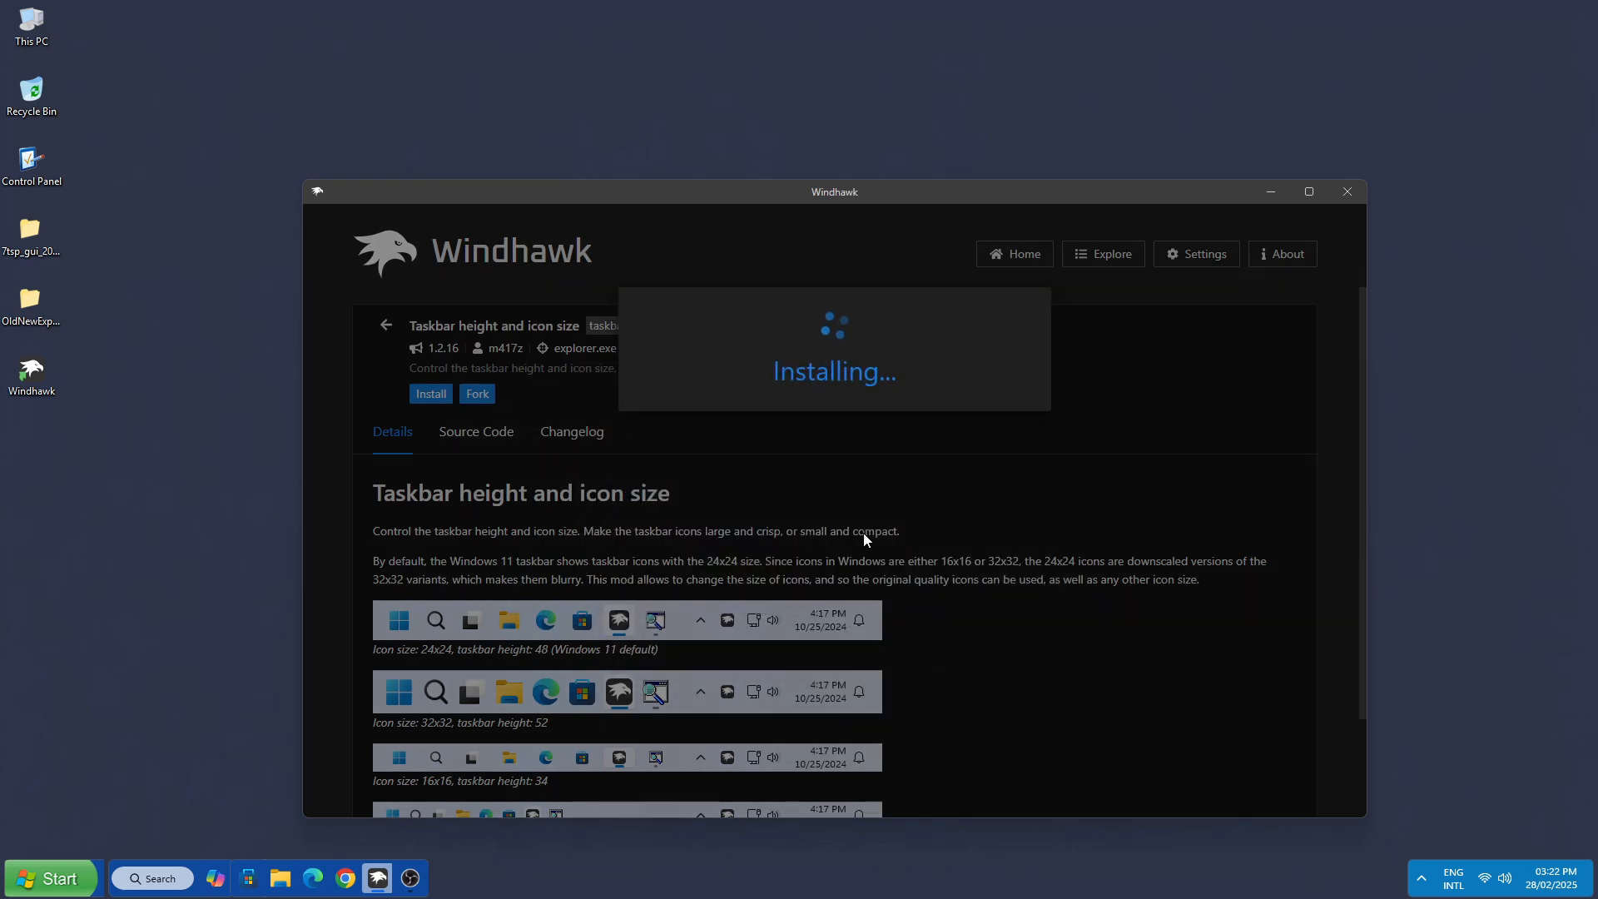
Step: Move the Windhawk window higher on the desktop and show the advanced mod settings of Taskbar height and icon size
drag(806, 196, 803, 100)
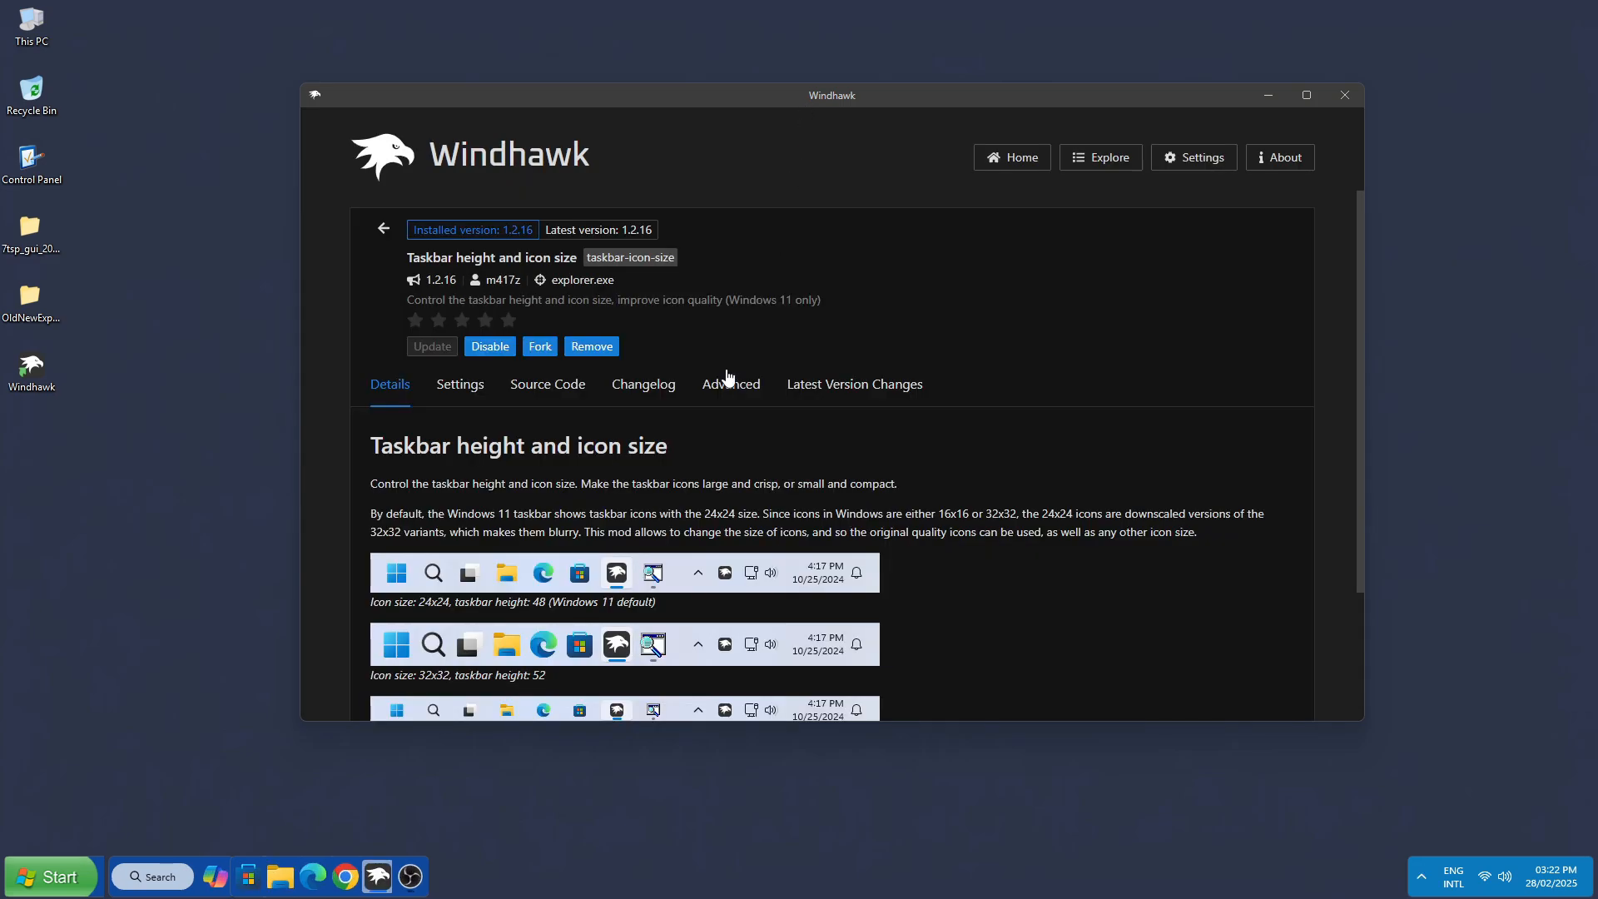
click(731, 385)
scroll(941, 434, down, 2)
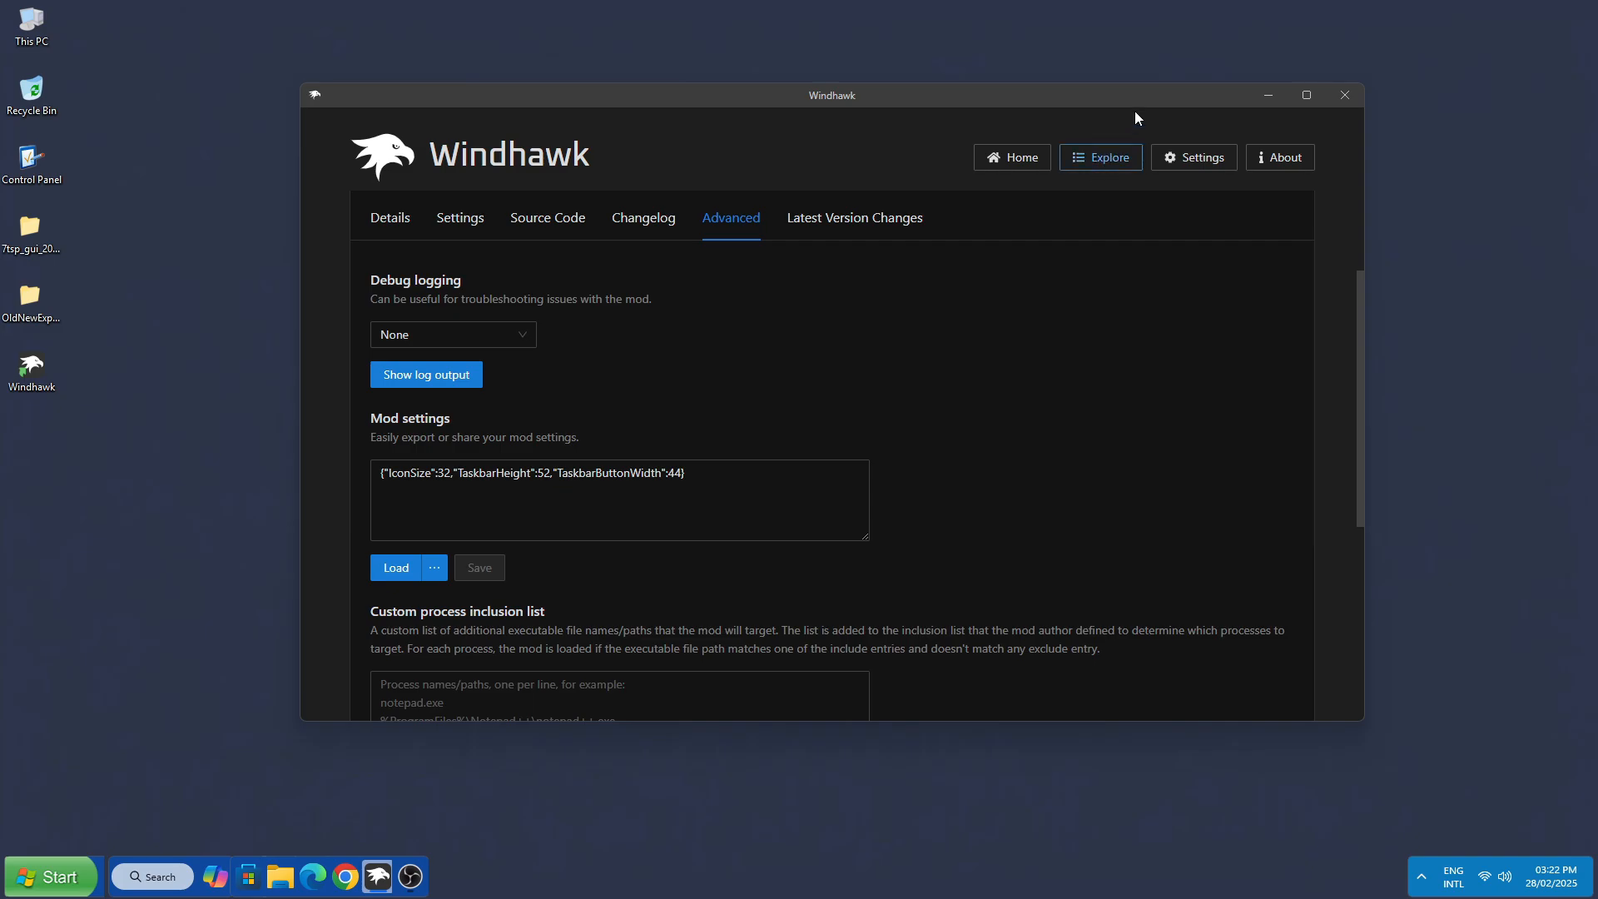
Step: Minimize Windhawk and open the Windhwak Mods folder within Windows XP Final Edition's Extras, showing its files as large icons
click(1267, 99)
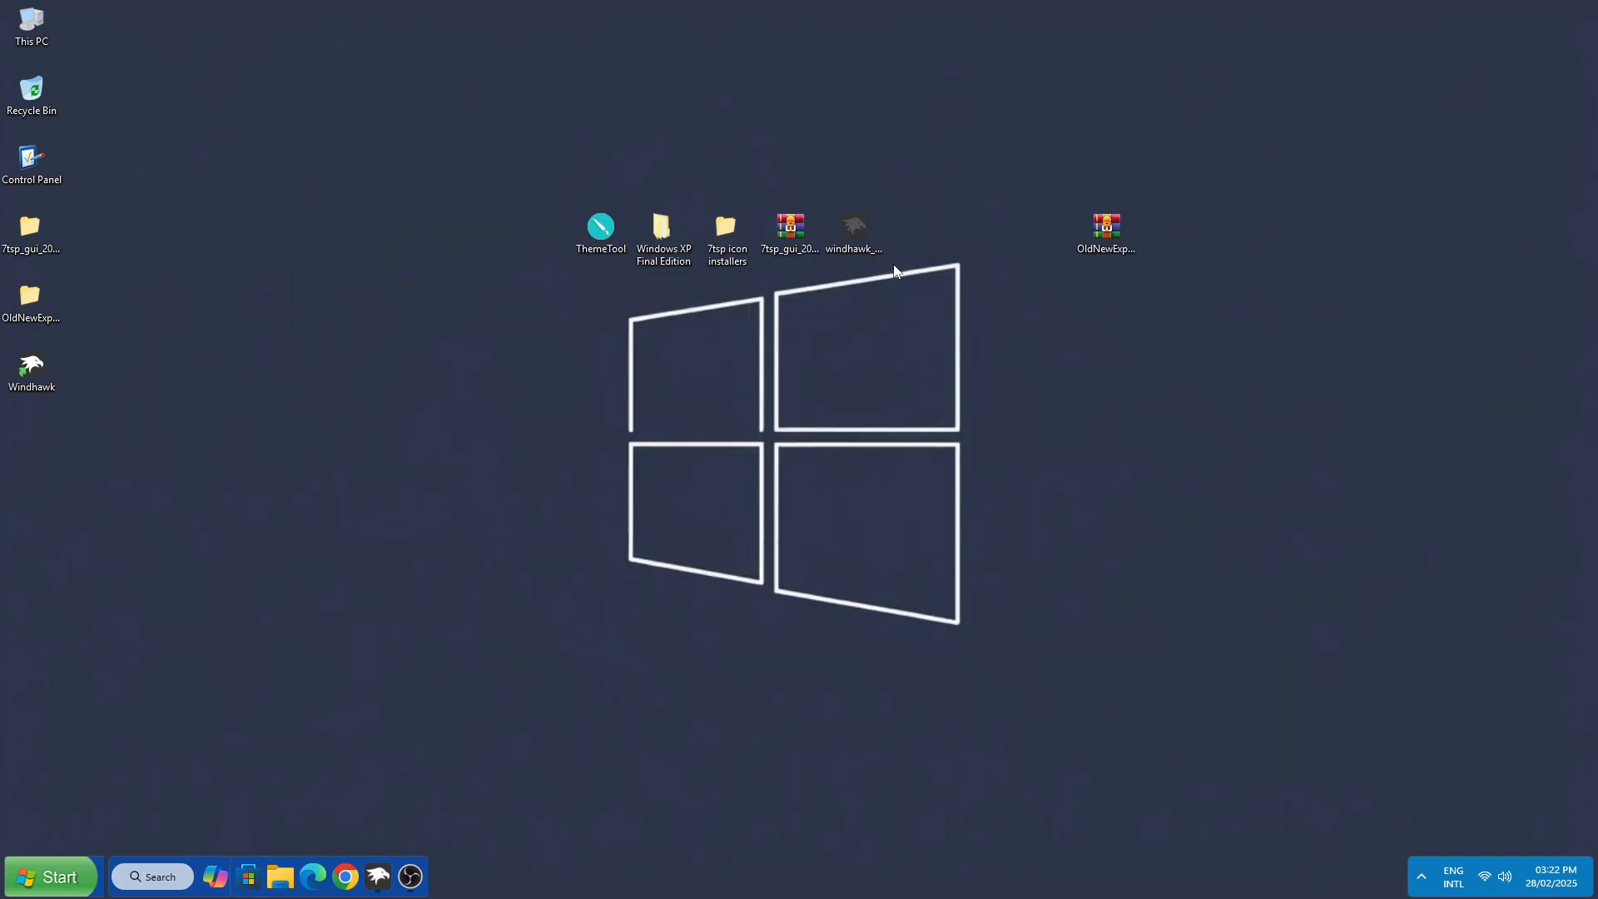
double_click(668, 246)
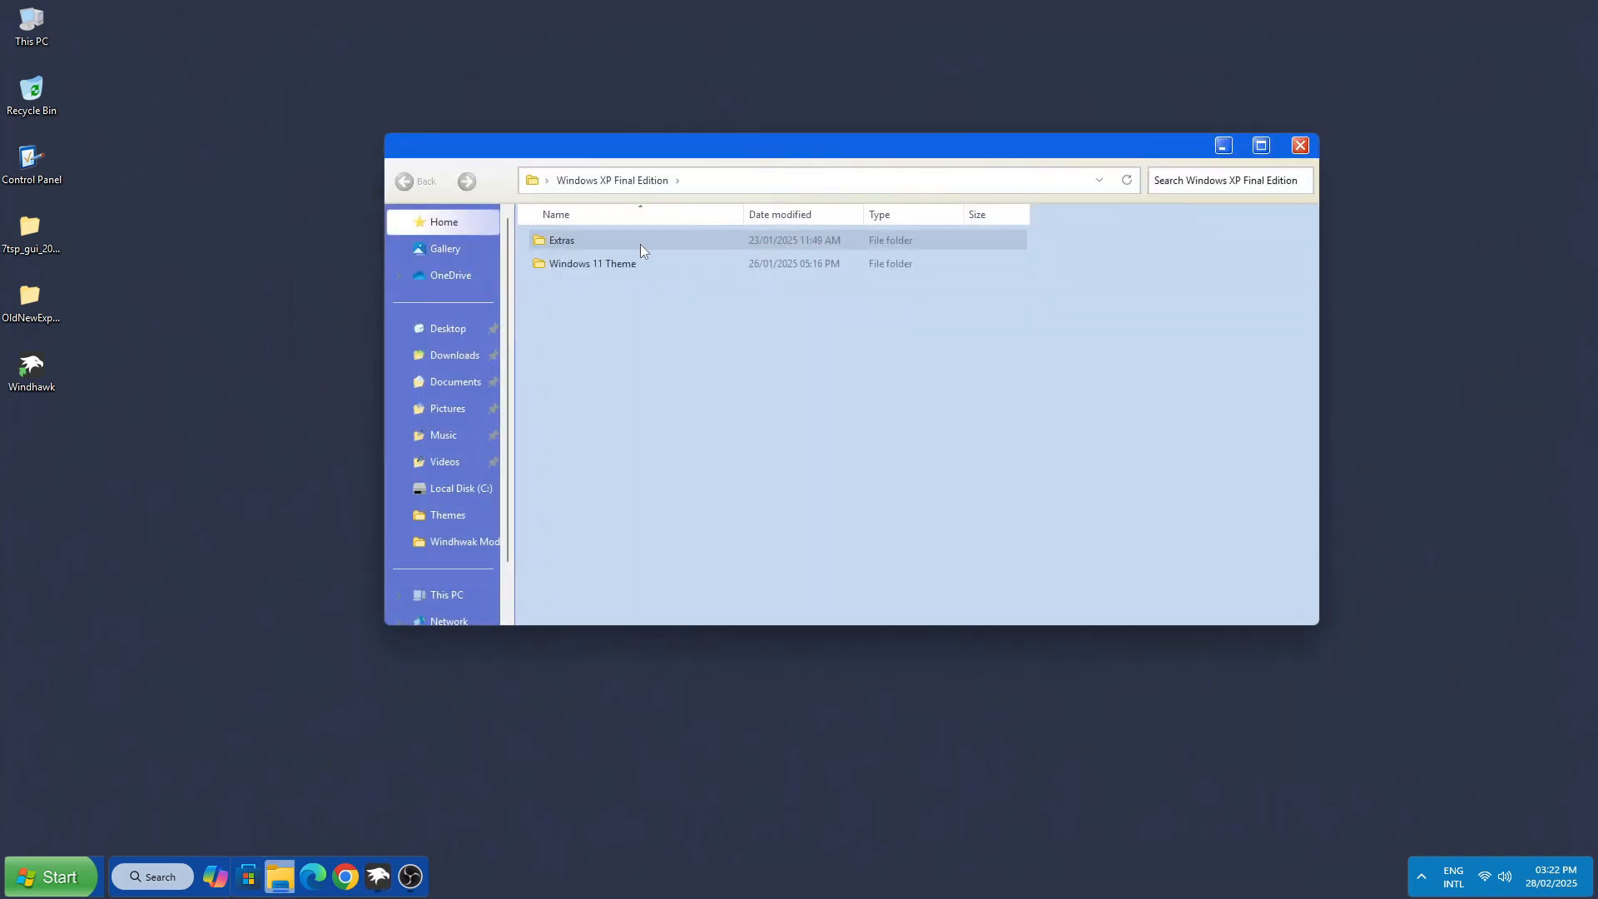
double_click(641, 244)
double_click(634, 265)
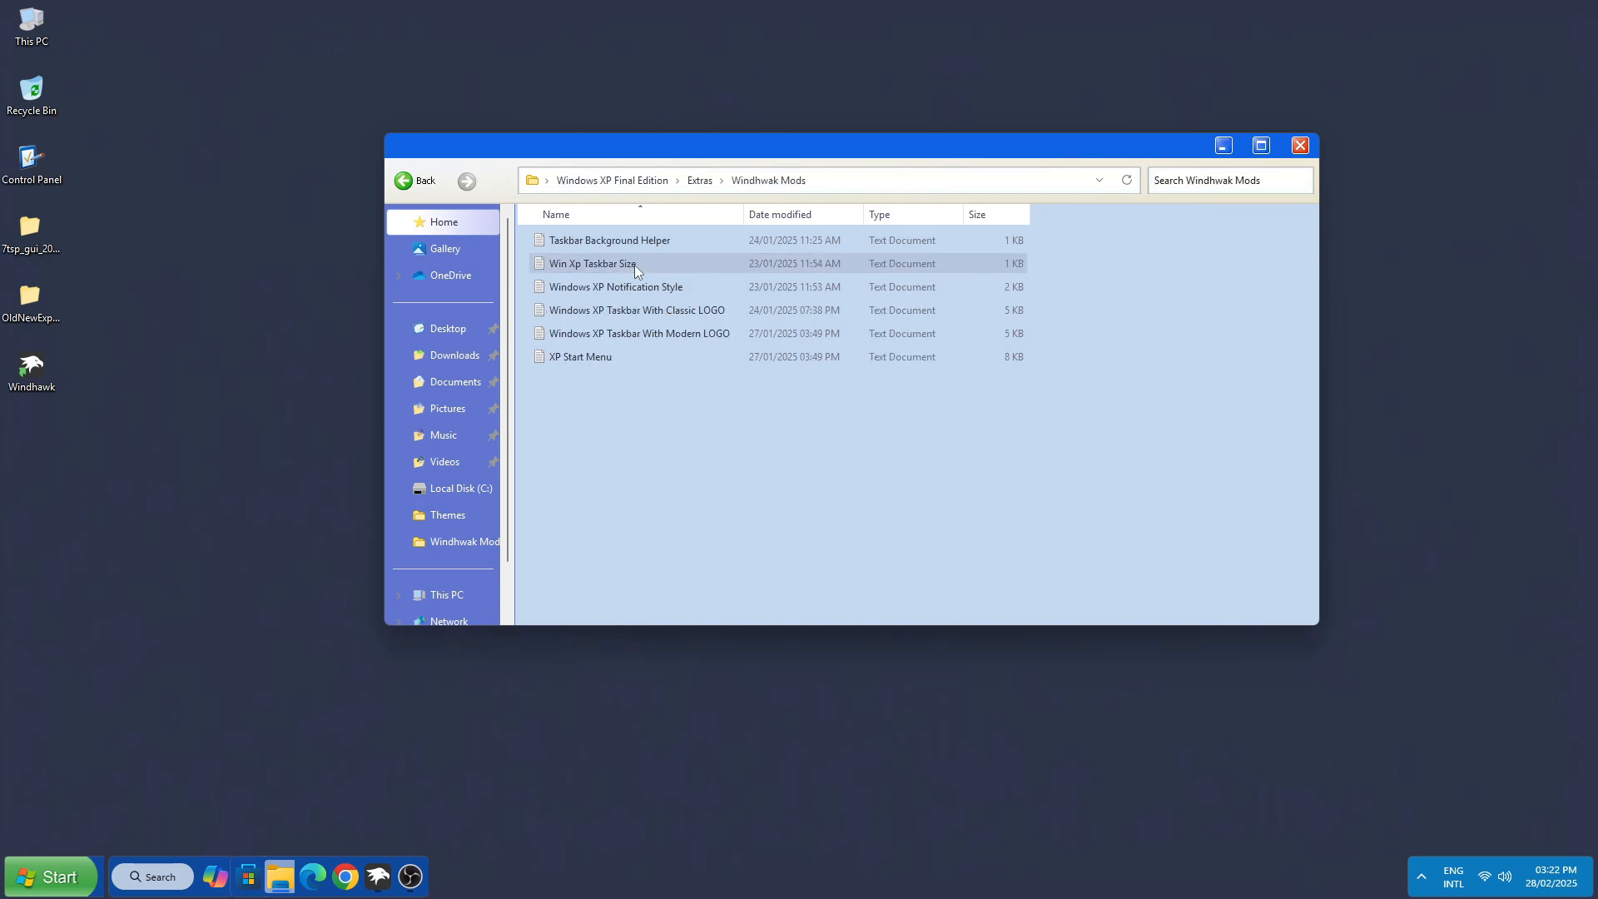
right_click(1110, 556)
mouse_move(1143, 582)
click(1386, 611)
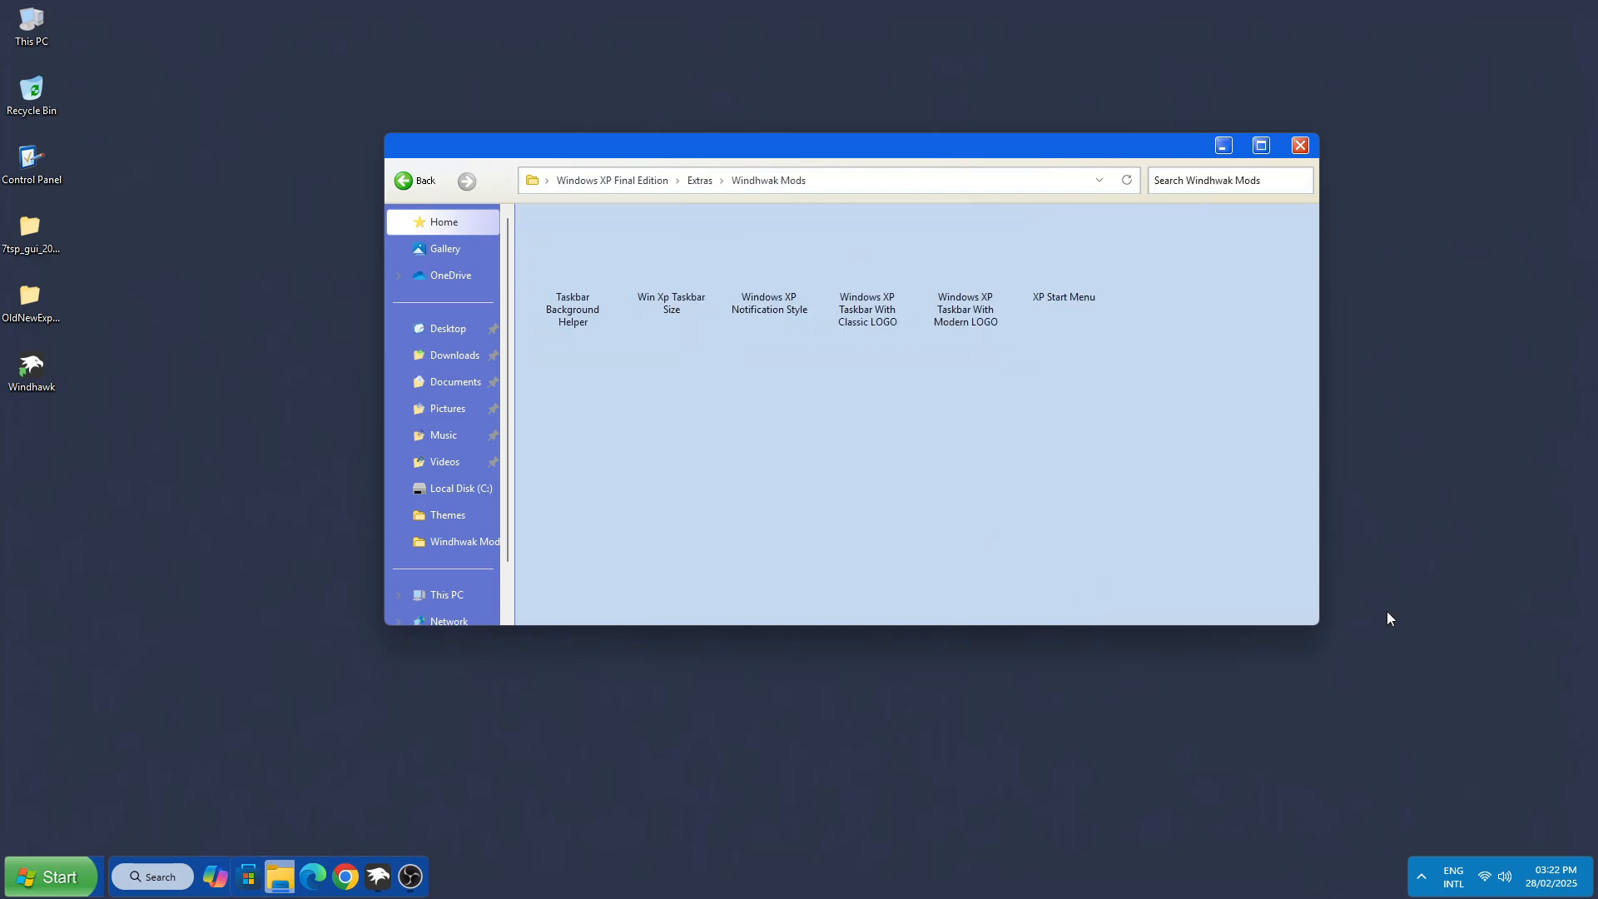
Step: Open the Win Xp Taskbar Size text file, copy all of its text, and close it
double_click(664, 268)
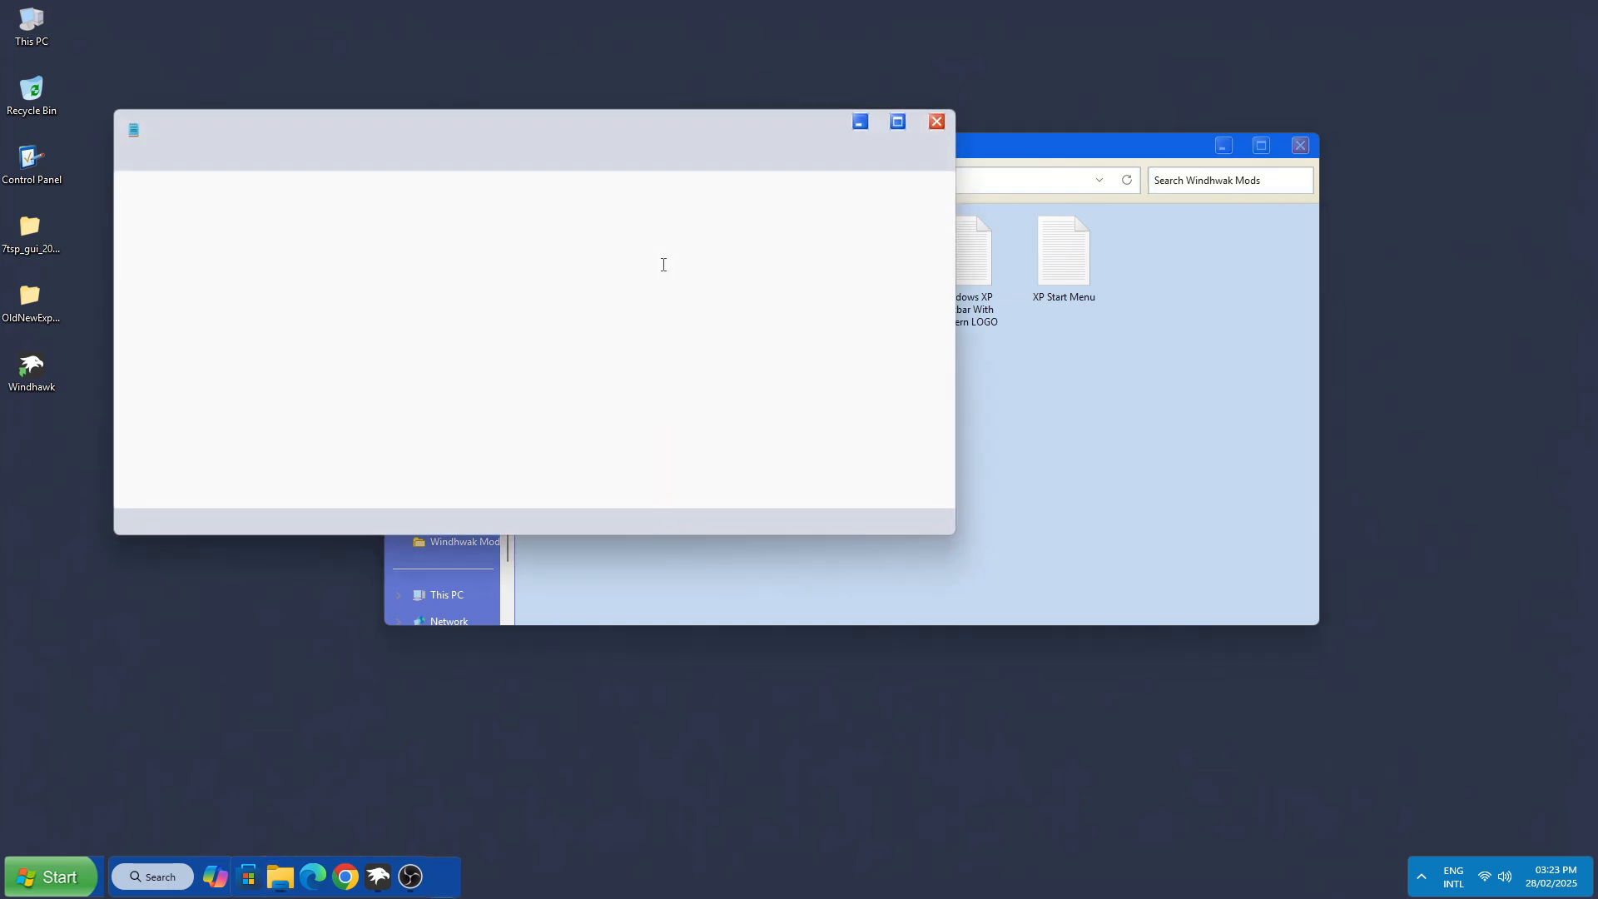
key(ctrl+a)
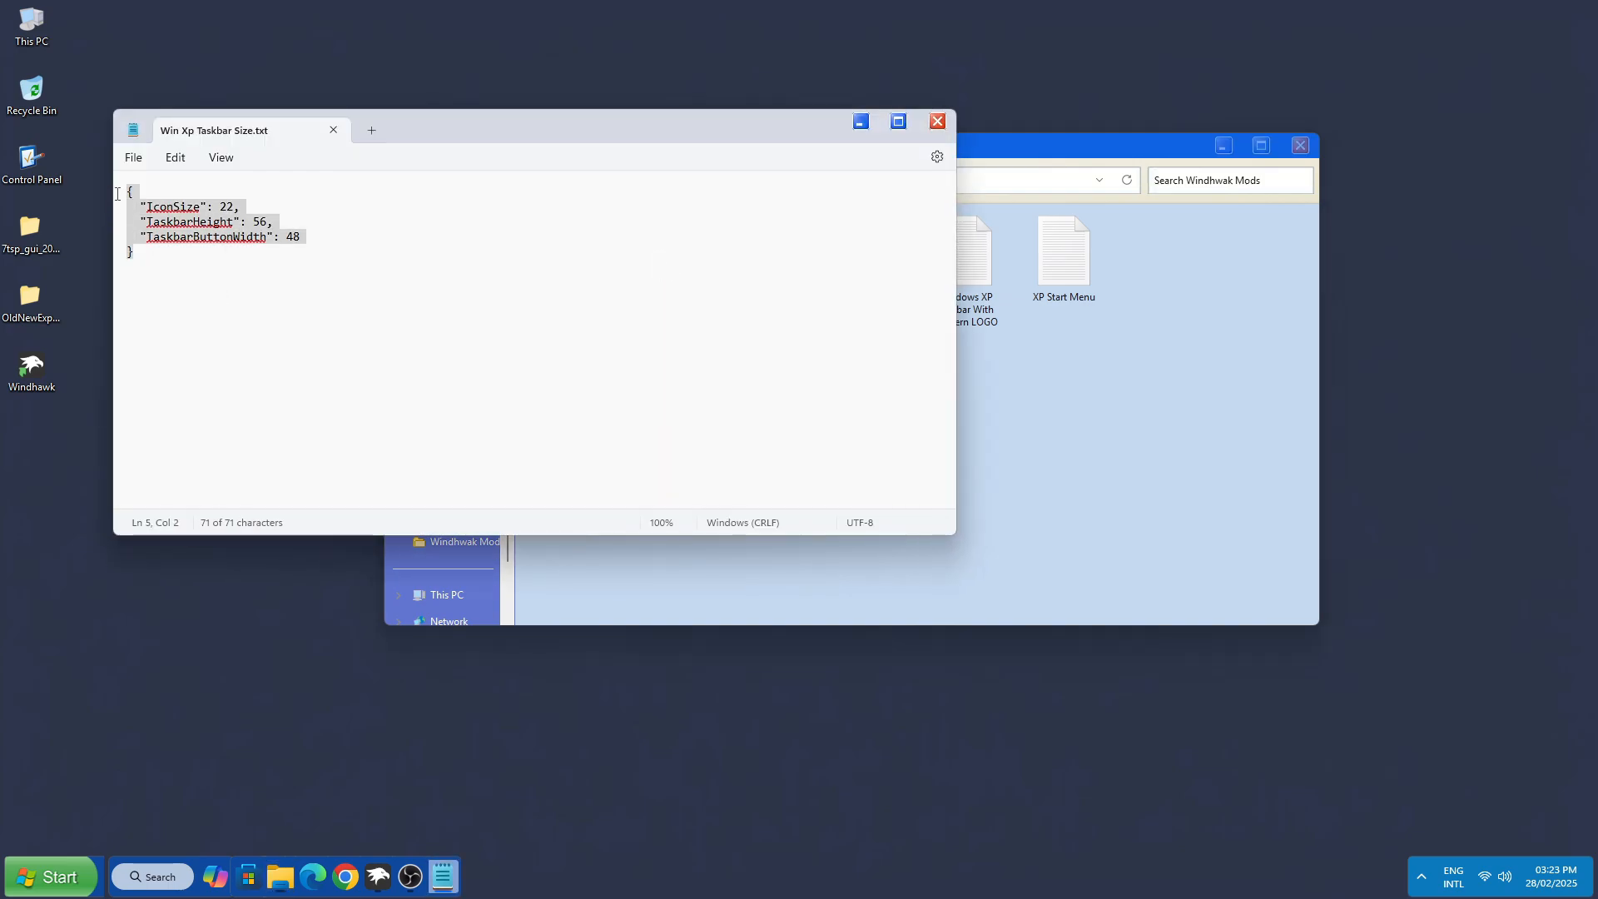
right_click(176, 226)
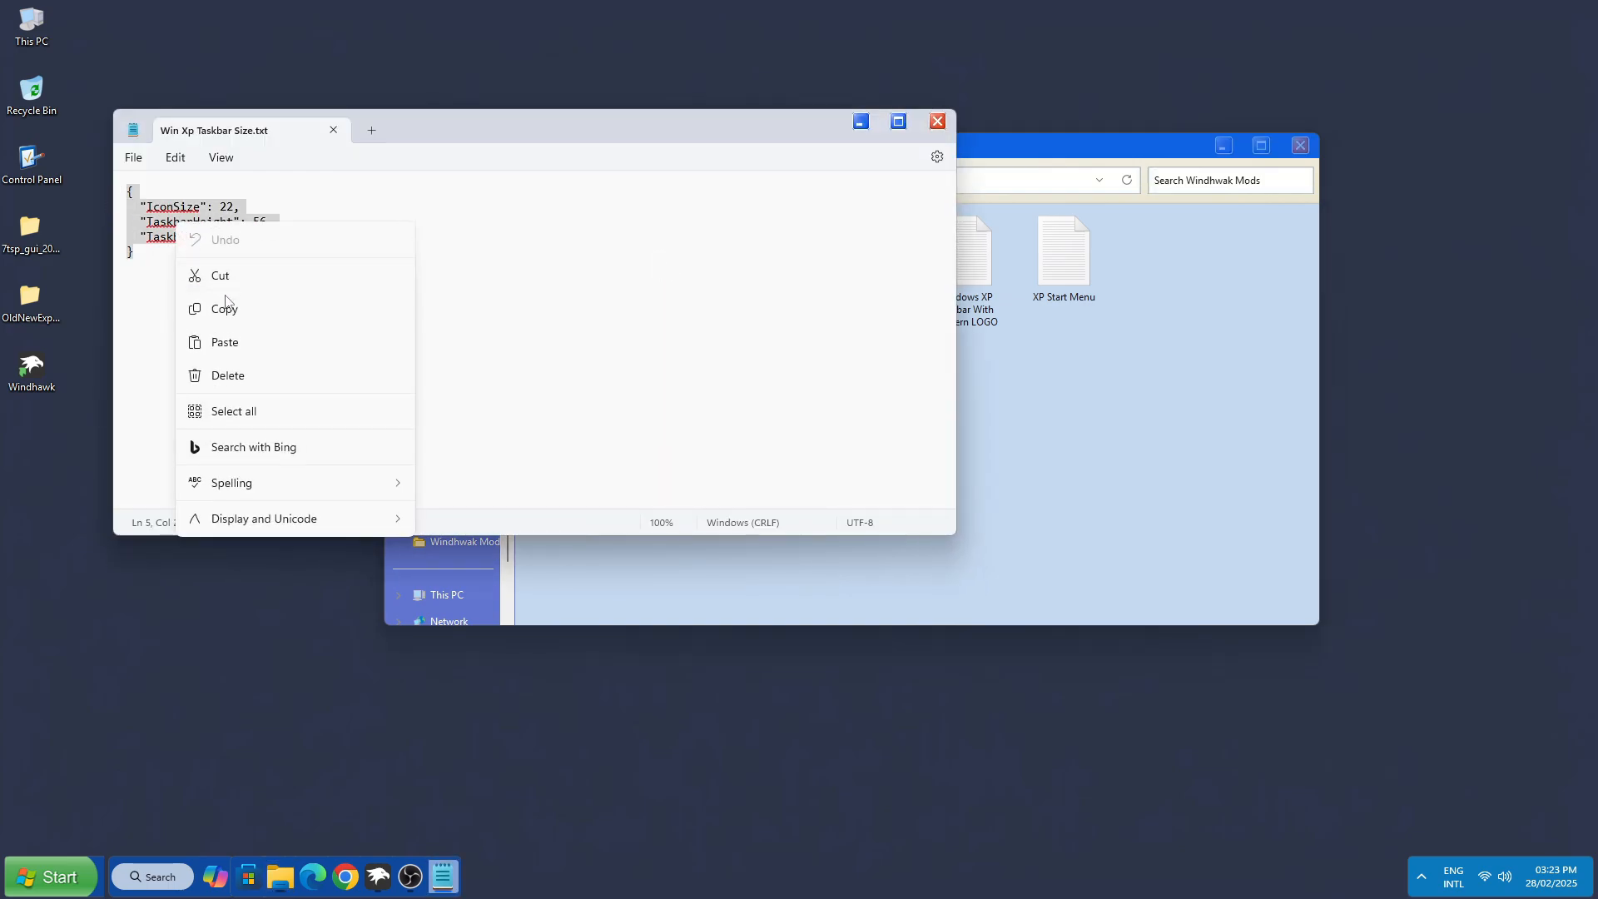
click(226, 310)
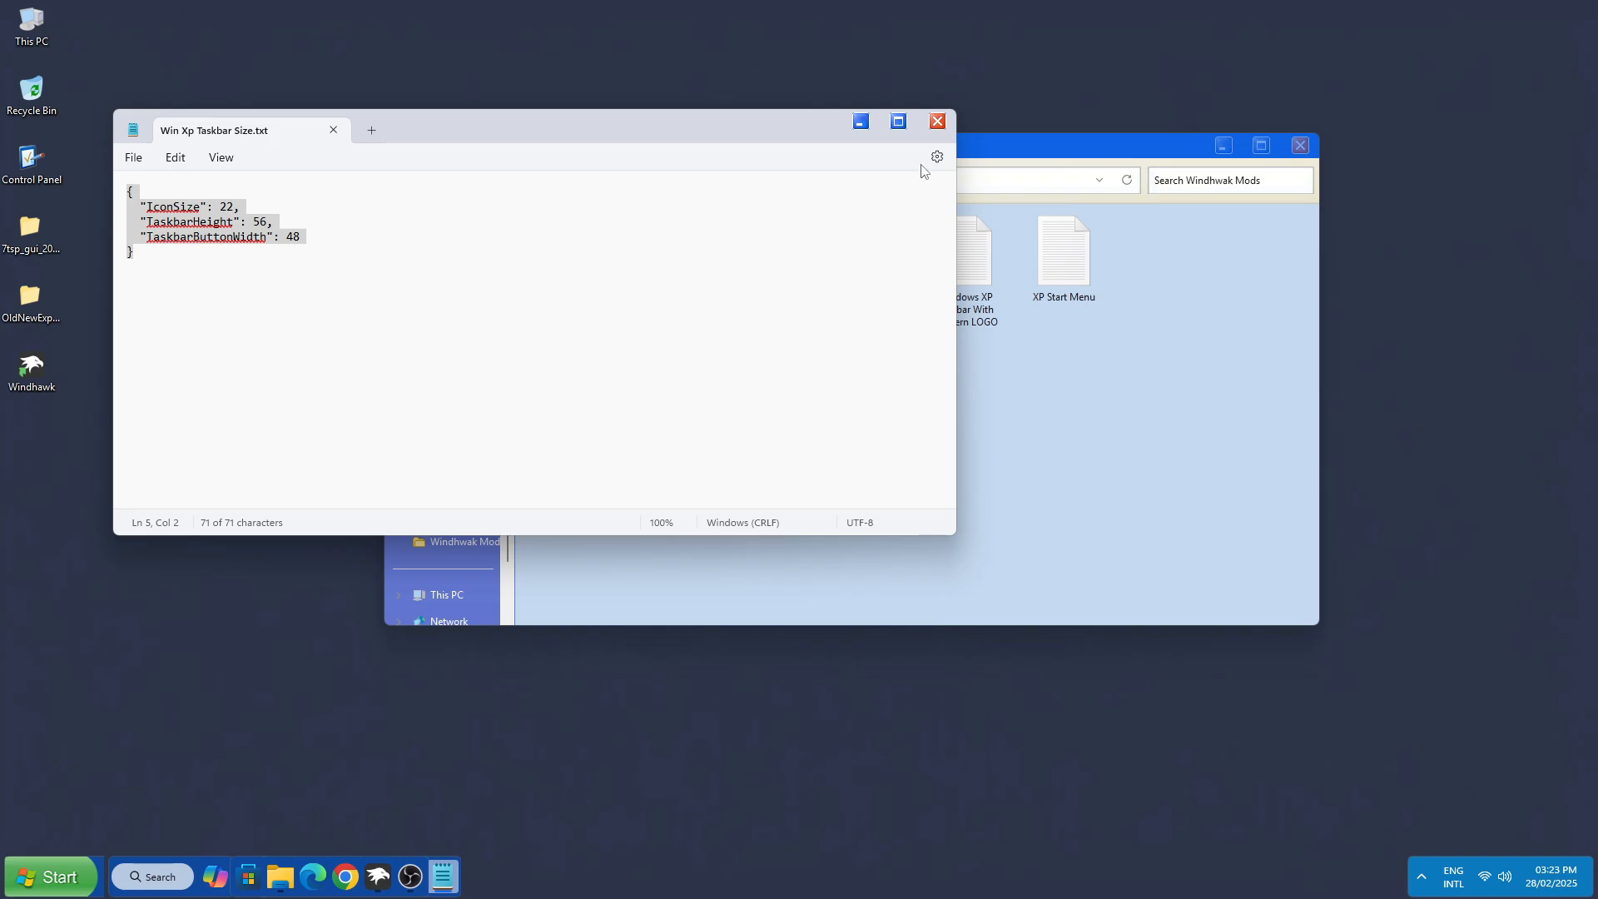
click(937, 123)
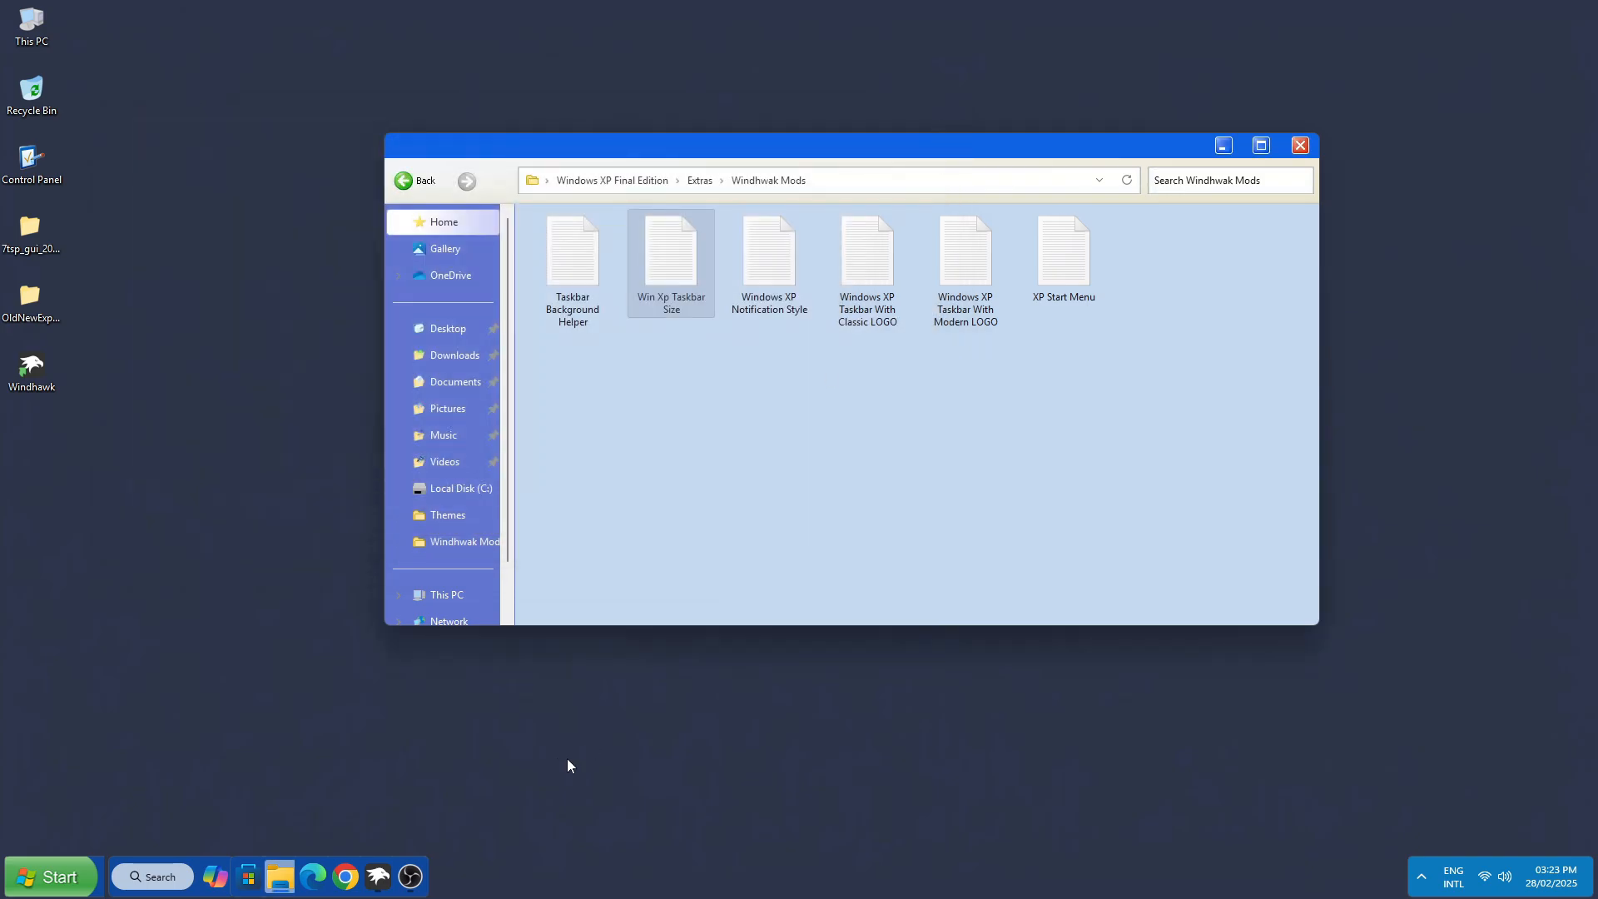
Step: Replace the taskbar size mod settings in Windhawk with the copied IconSize 22, TaskbarHeight 56 and TaskbarButtonWidth 48, and save them
click(378, 876)
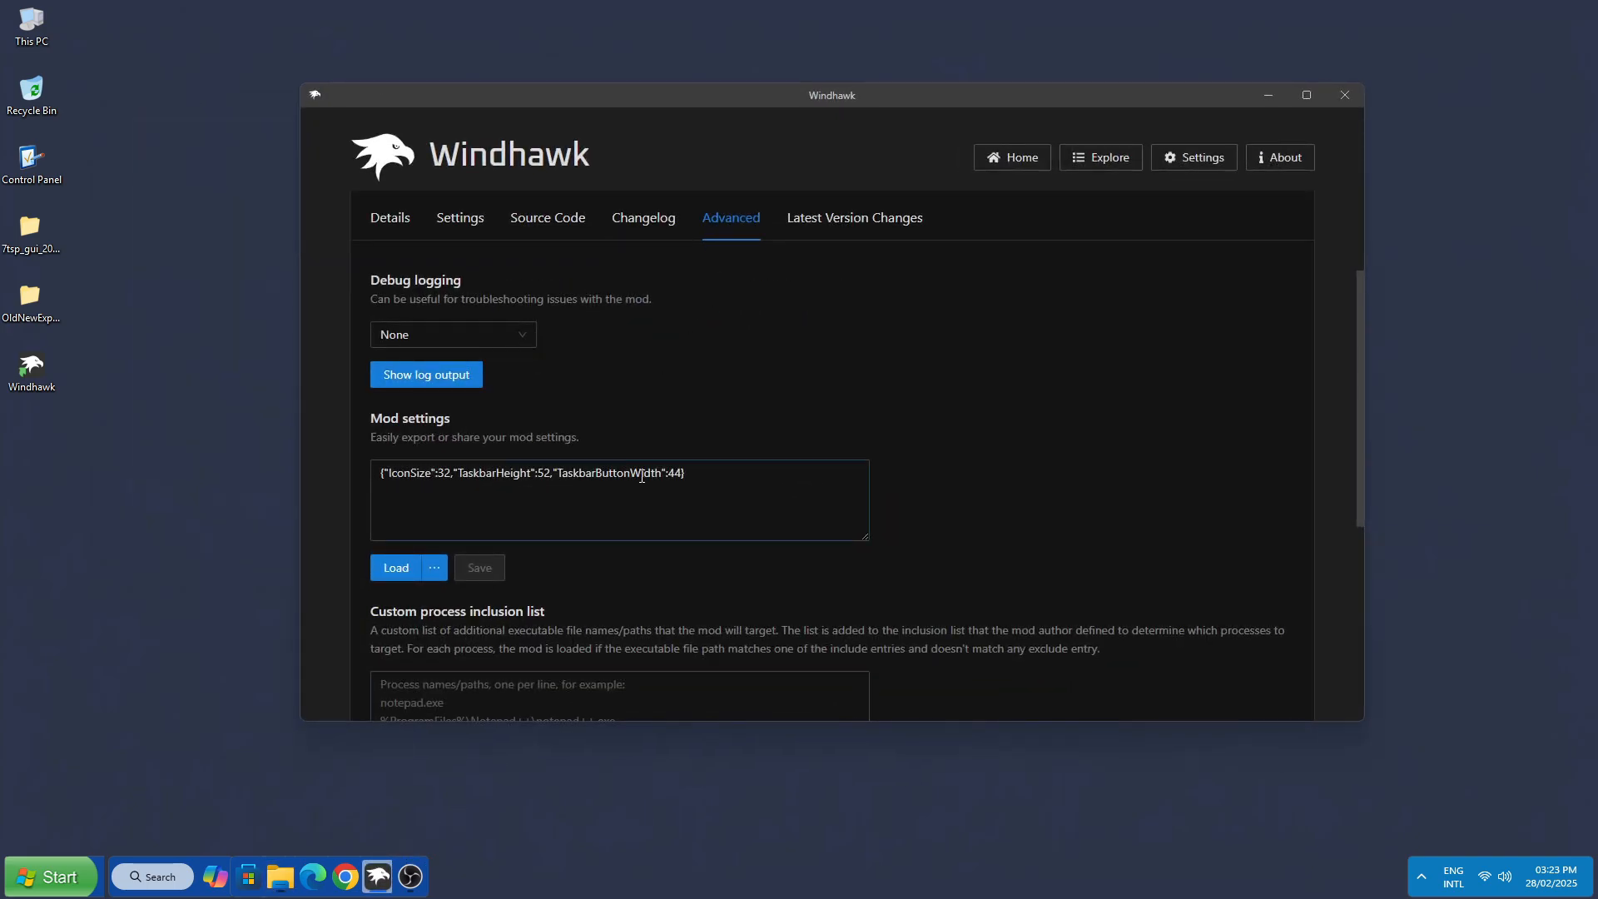
drag(709, 476, 368, 425)
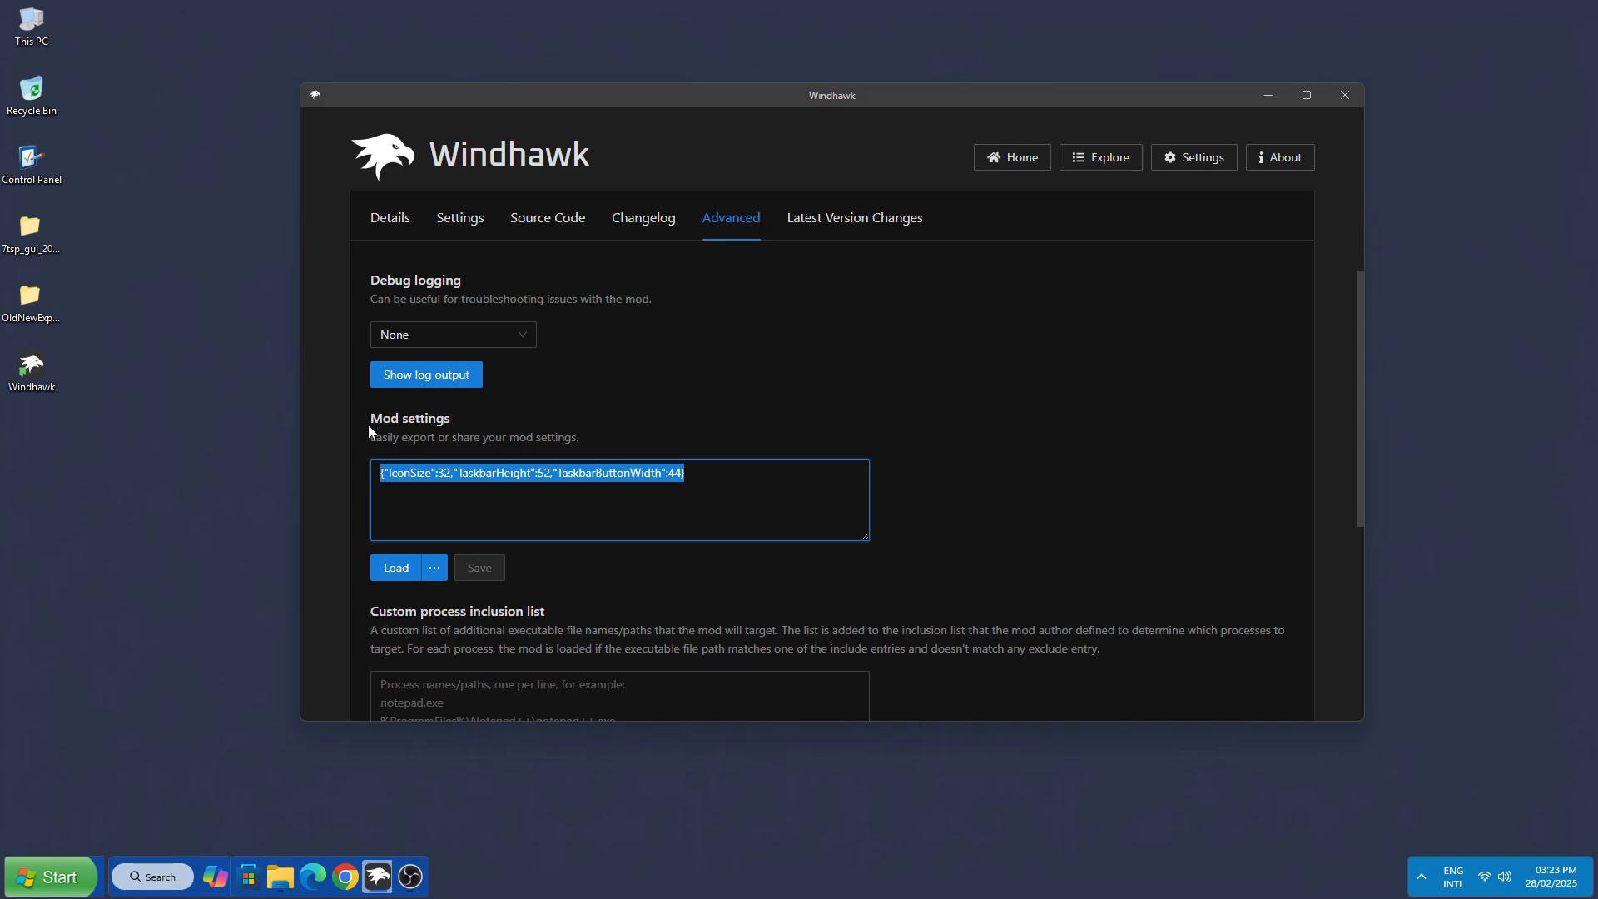
right_click(420, 478)
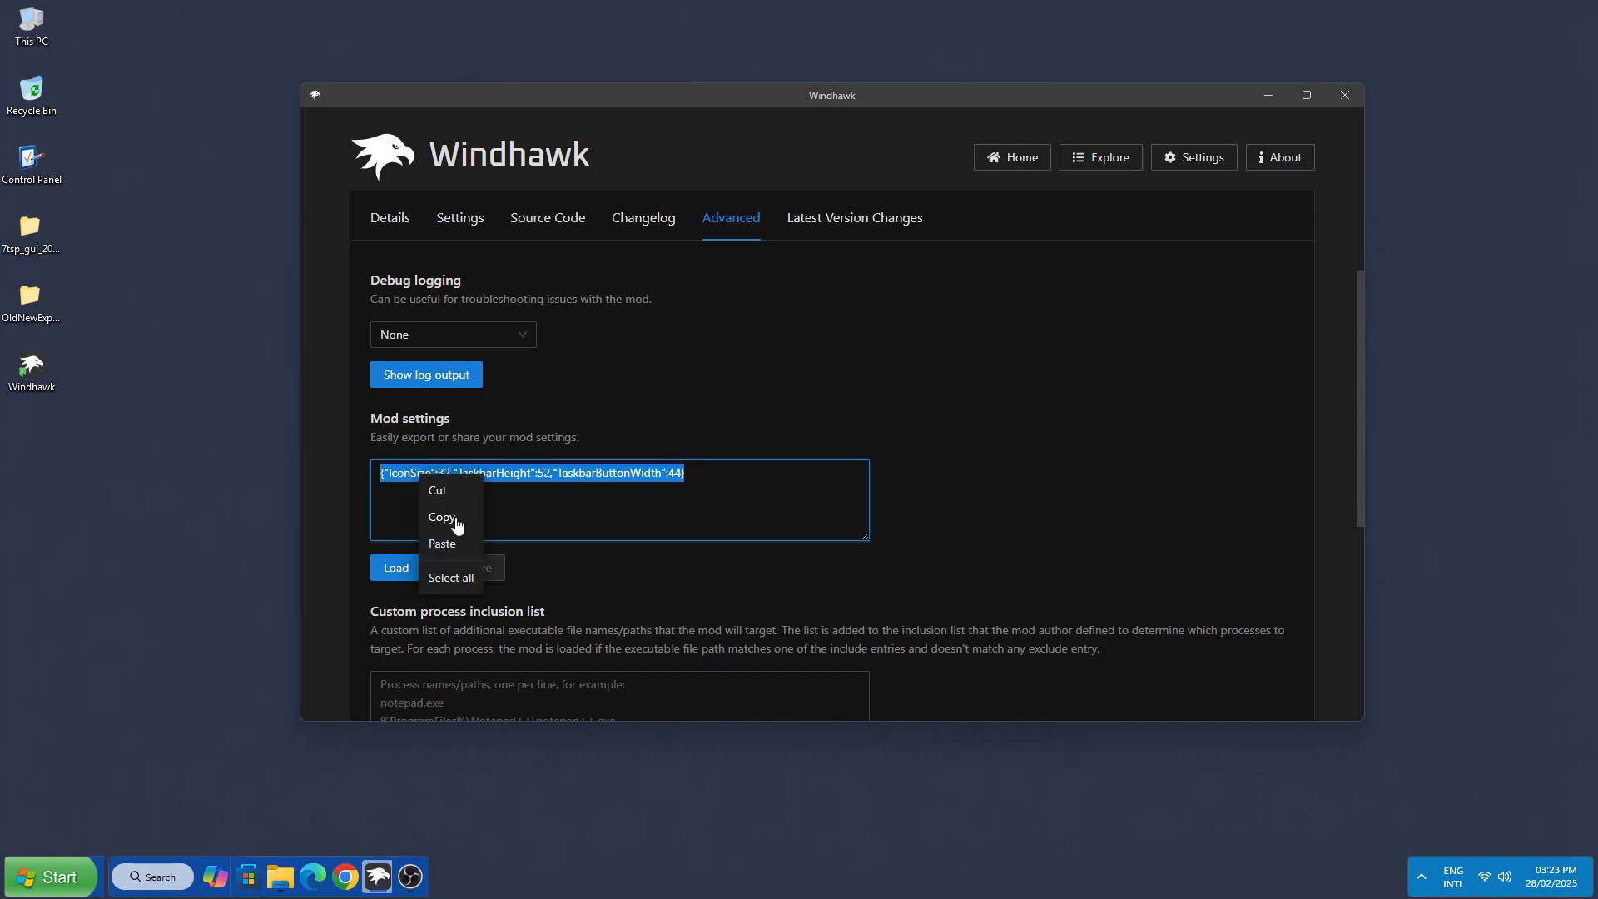
click(453, 544)
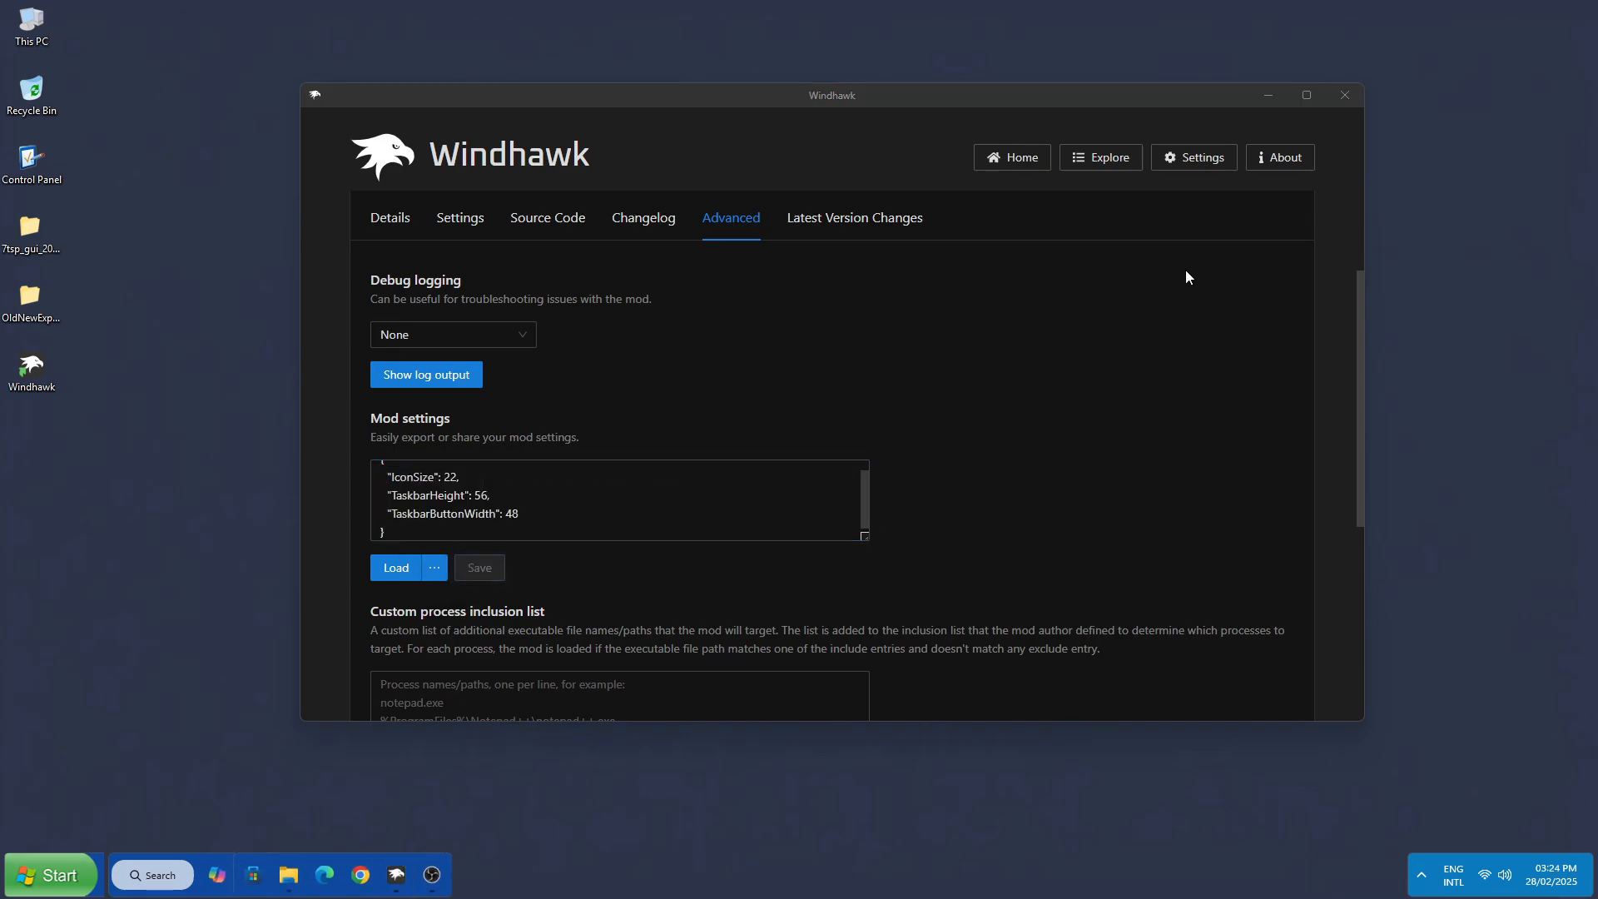
Step: Go back to the mod list and install the Windows 11 Notification Center Styler mod, accepting the risk
scroll(407, 250, up, 2)
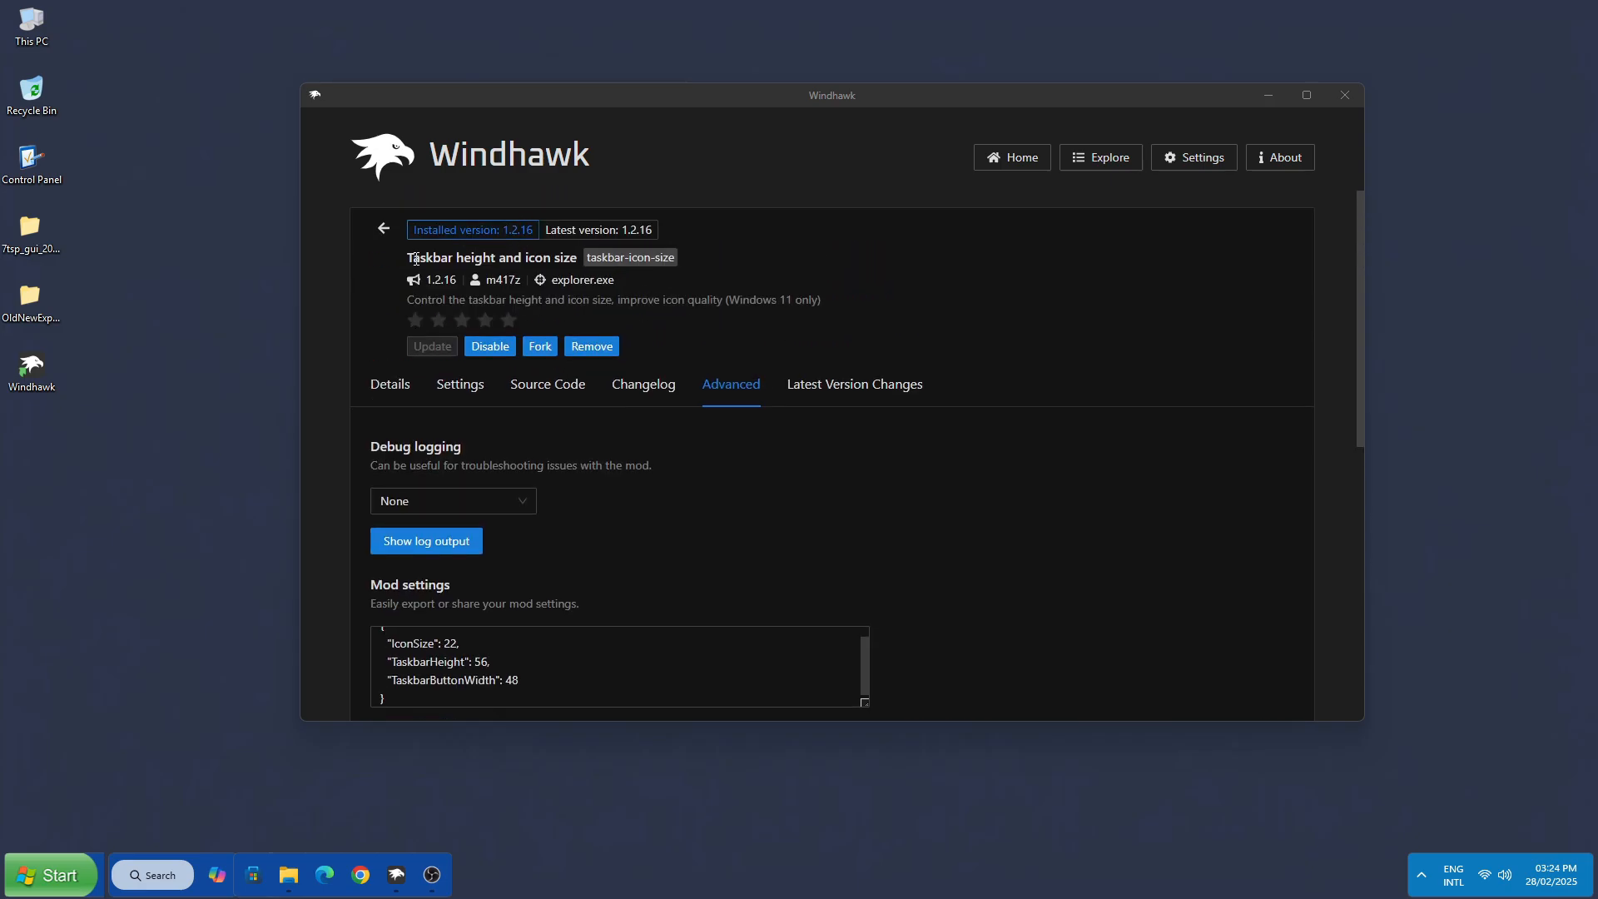
click(384, 230)
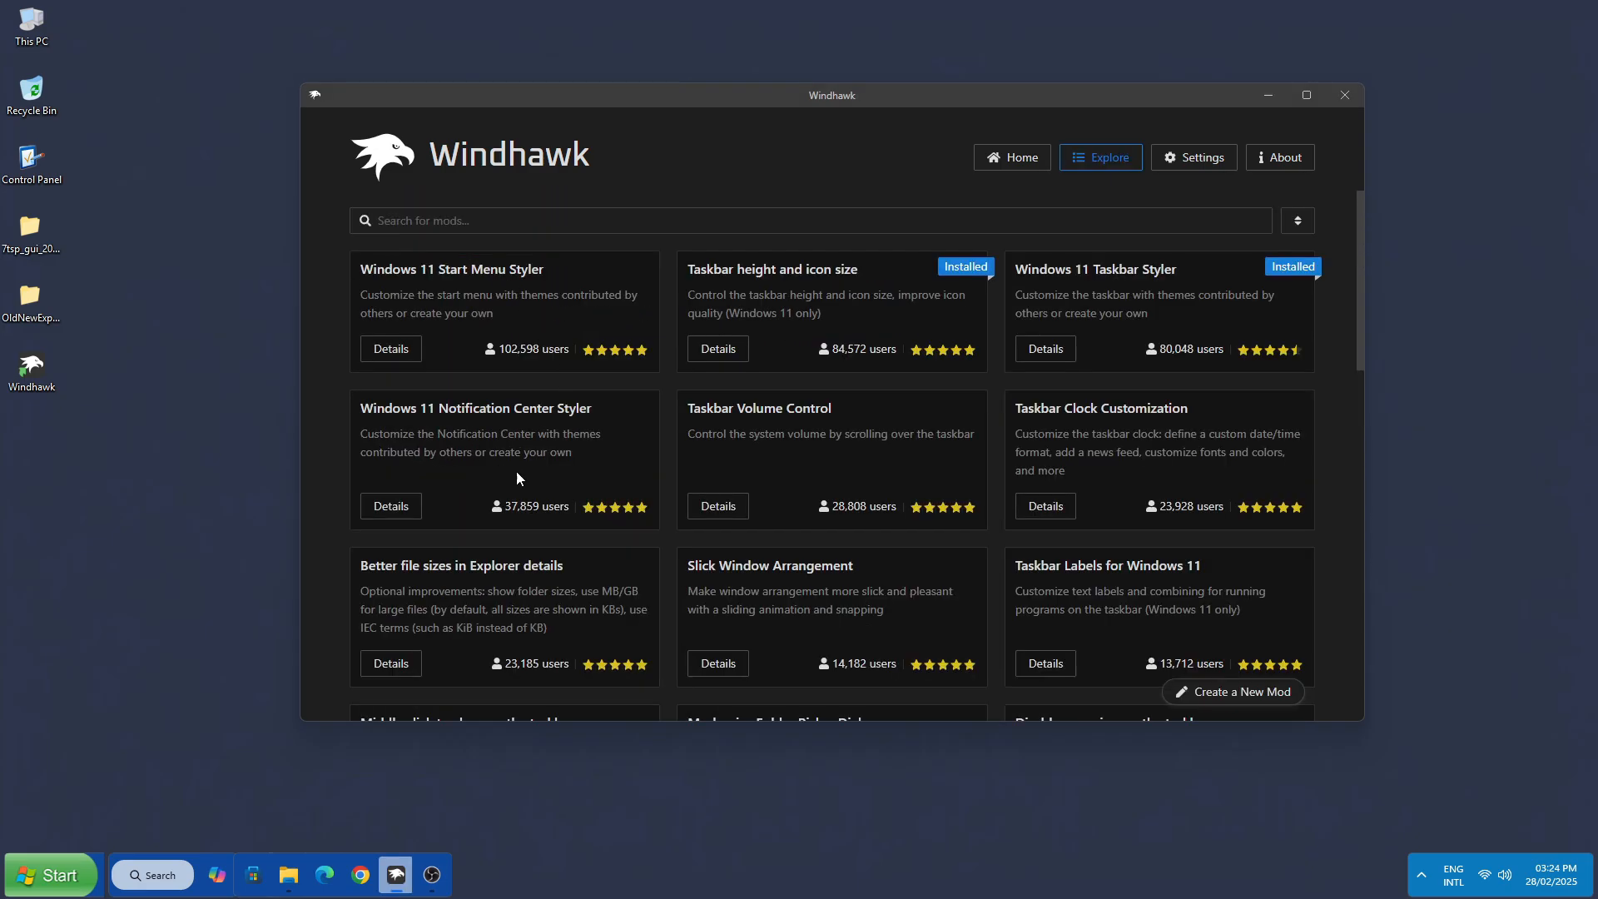
click(385, 508)
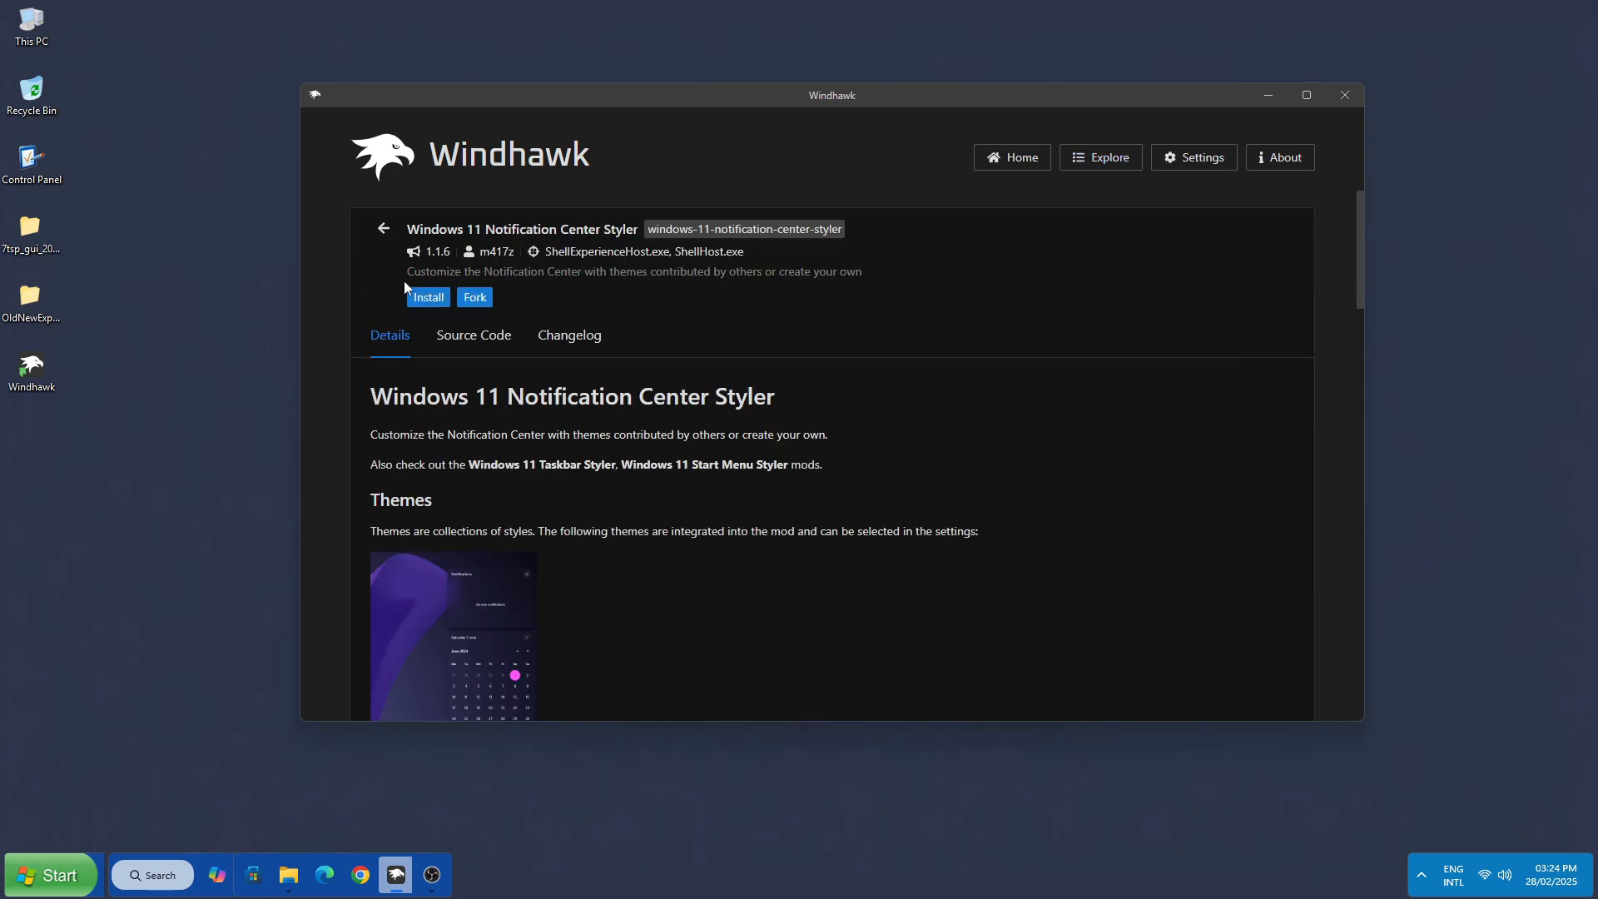
click(422, 298)
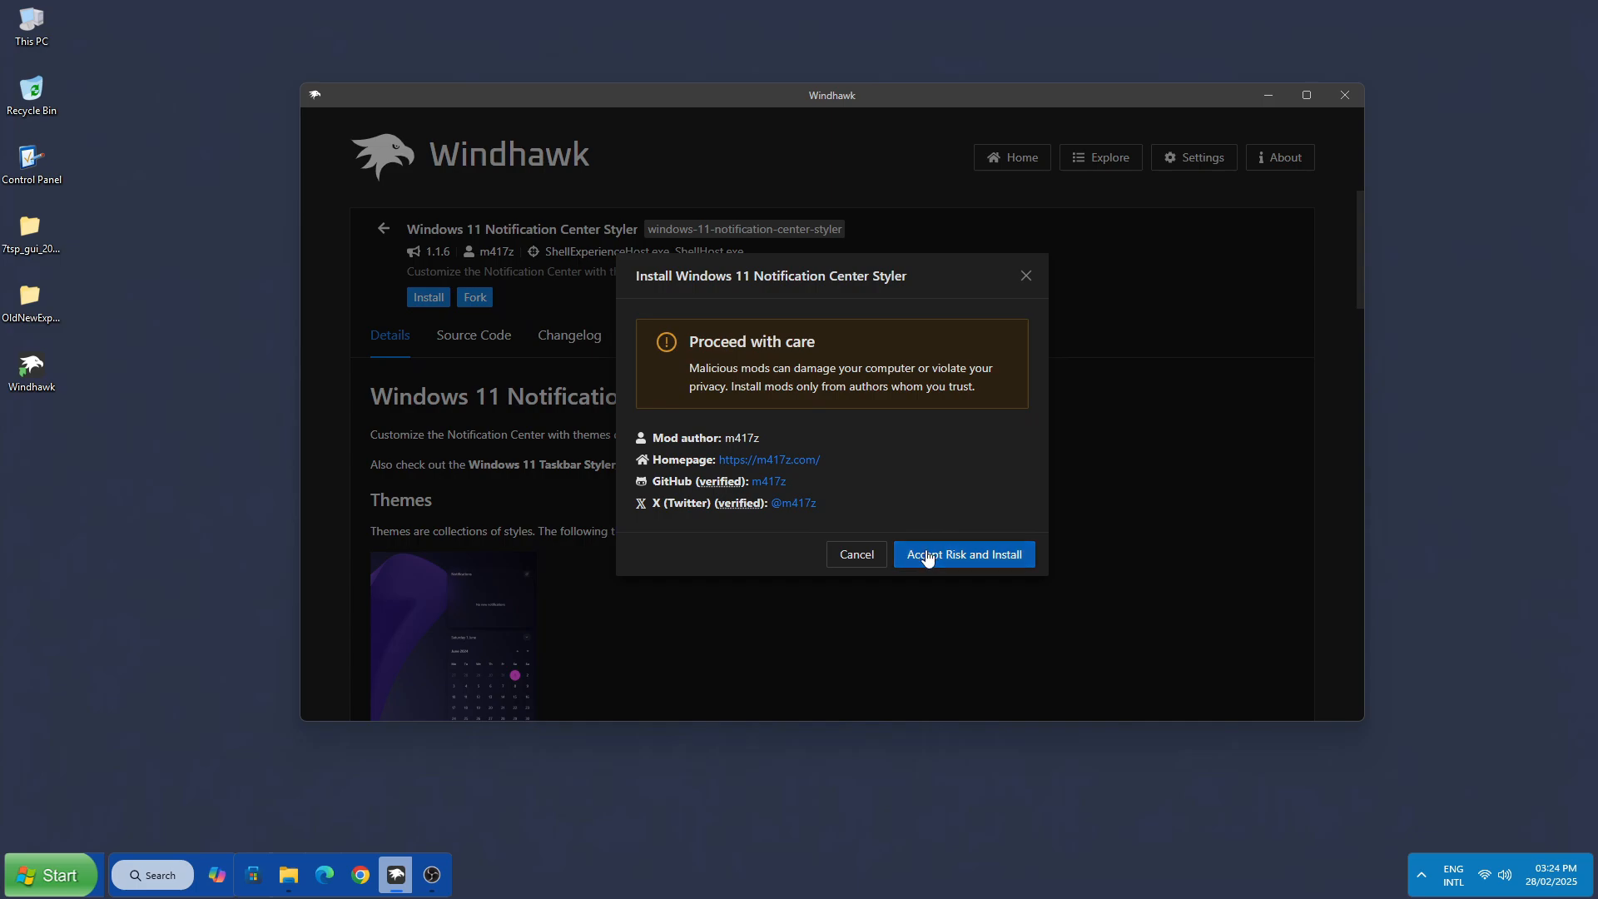
click(926, 554)
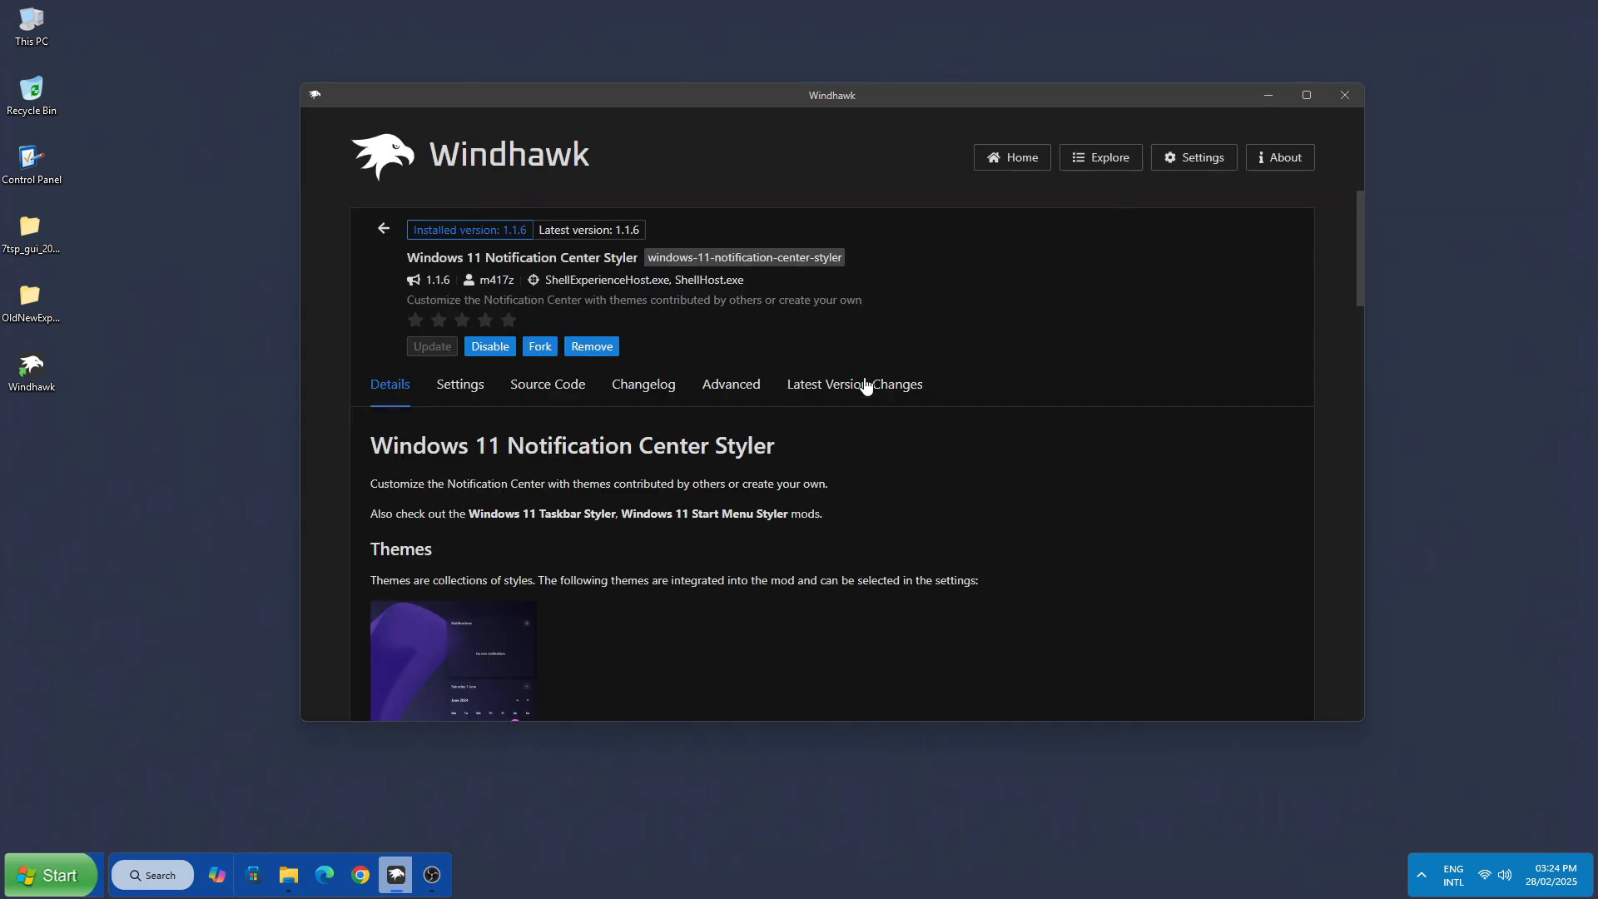
Step: Show the Notification Center Styler's advanced settings, then move Windhawk down and bring the Windhwak Mods folder to the front
click(706, 386)
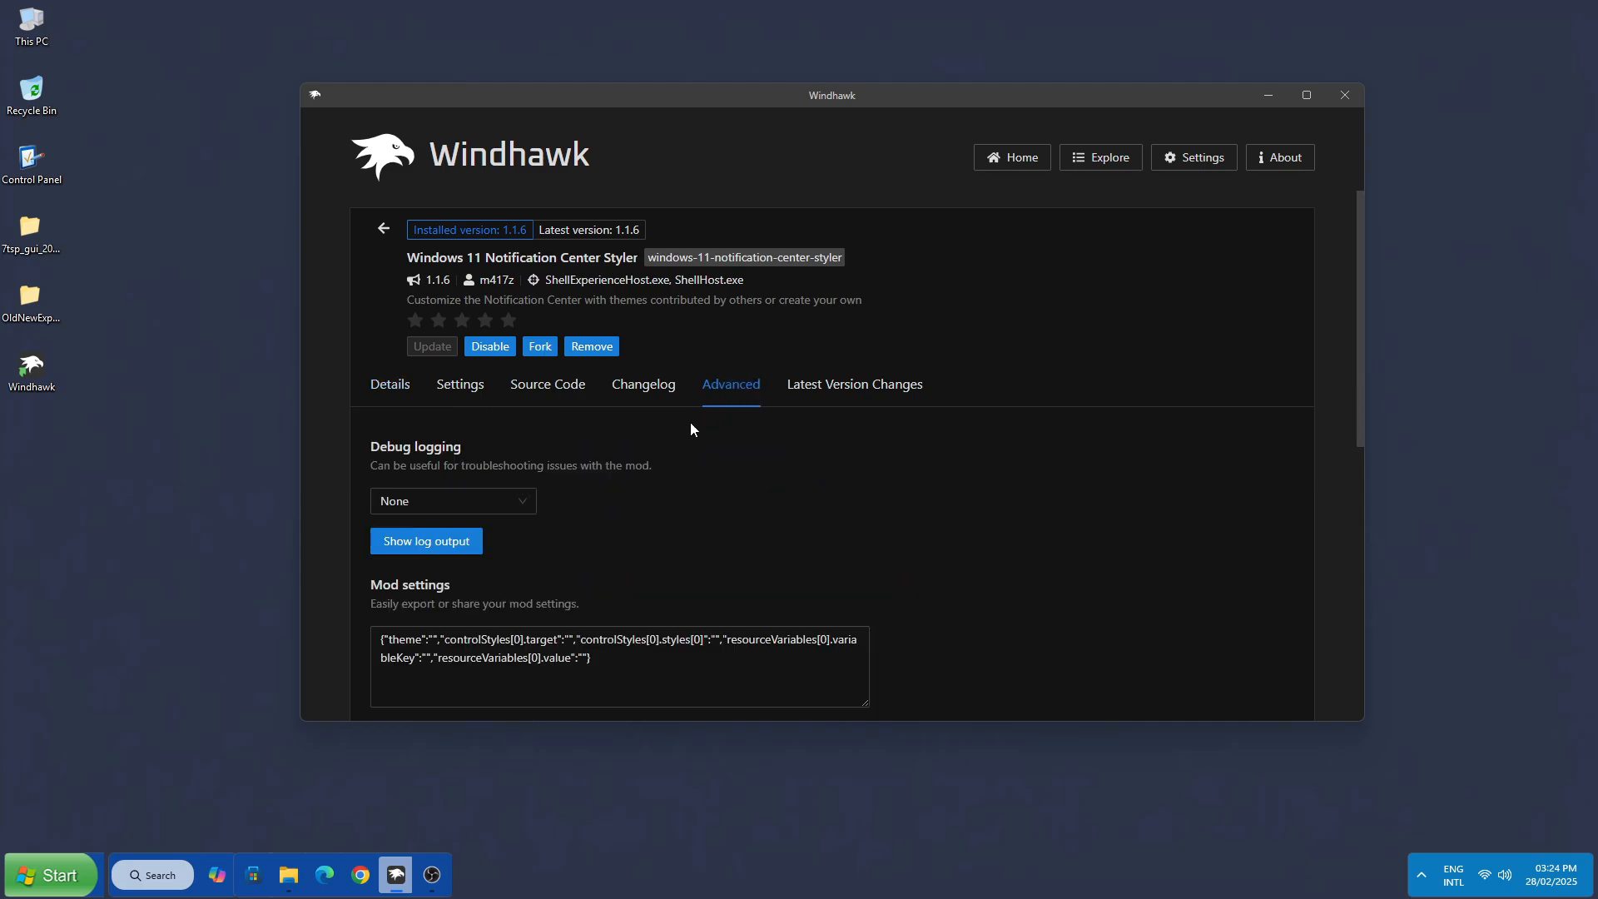
drag(916, 98, 938, 313)
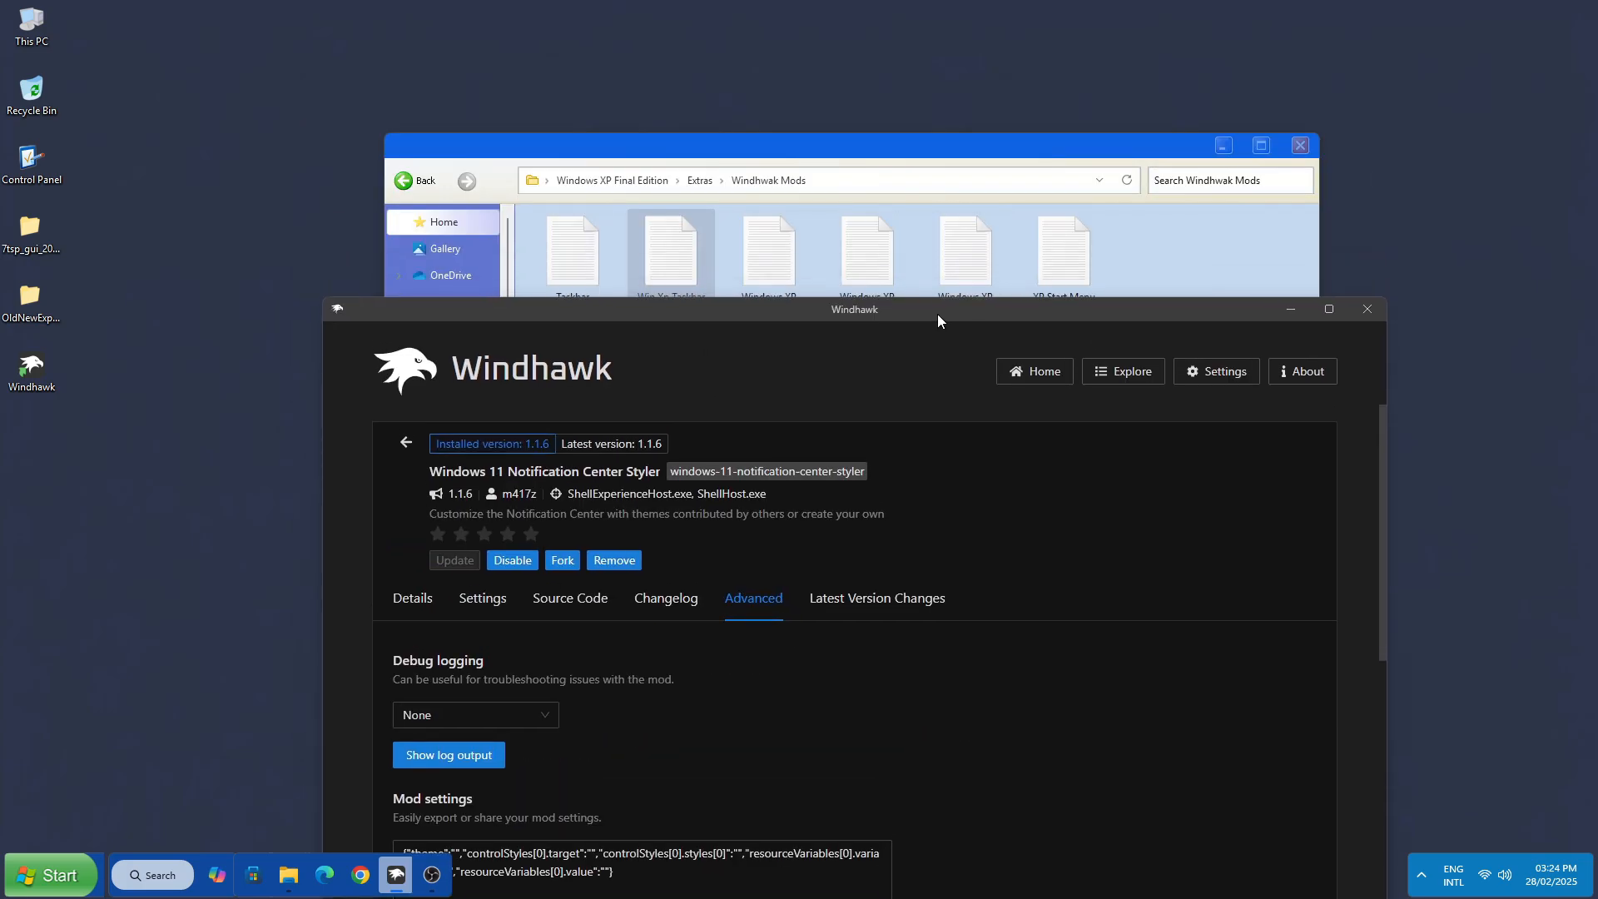
click(809, 149)
Step: Open the Windows XP Notification Style text file, copy its entire text, and close it
double_click(781, 256)
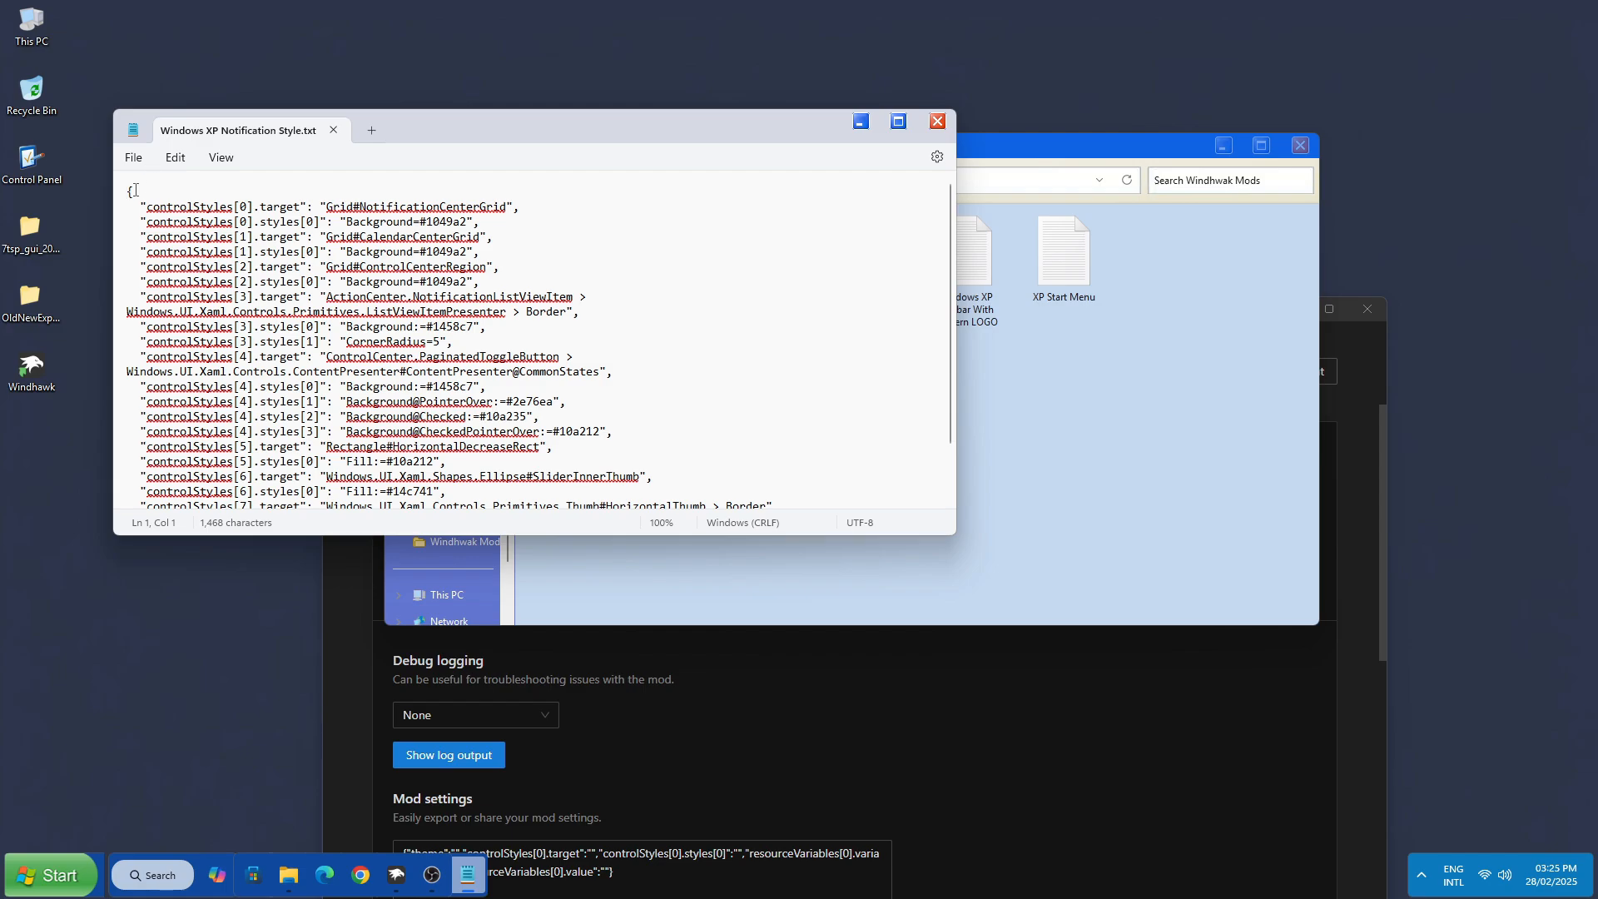
drag(128, 191, 399, 499)
right_click(396, 381)
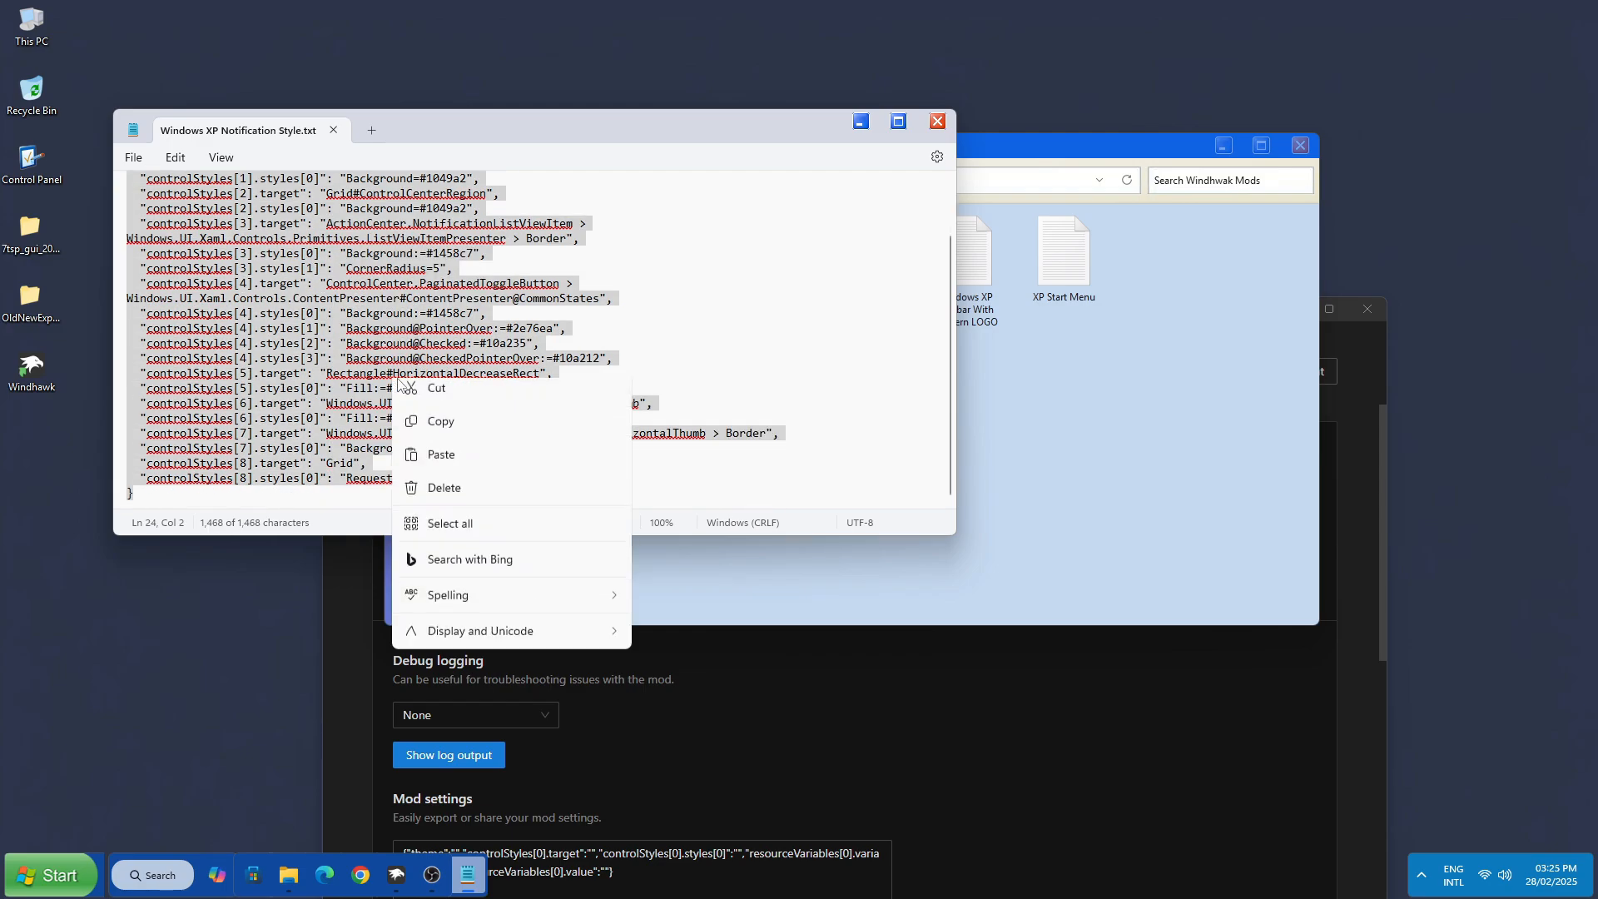
click(443, 467)
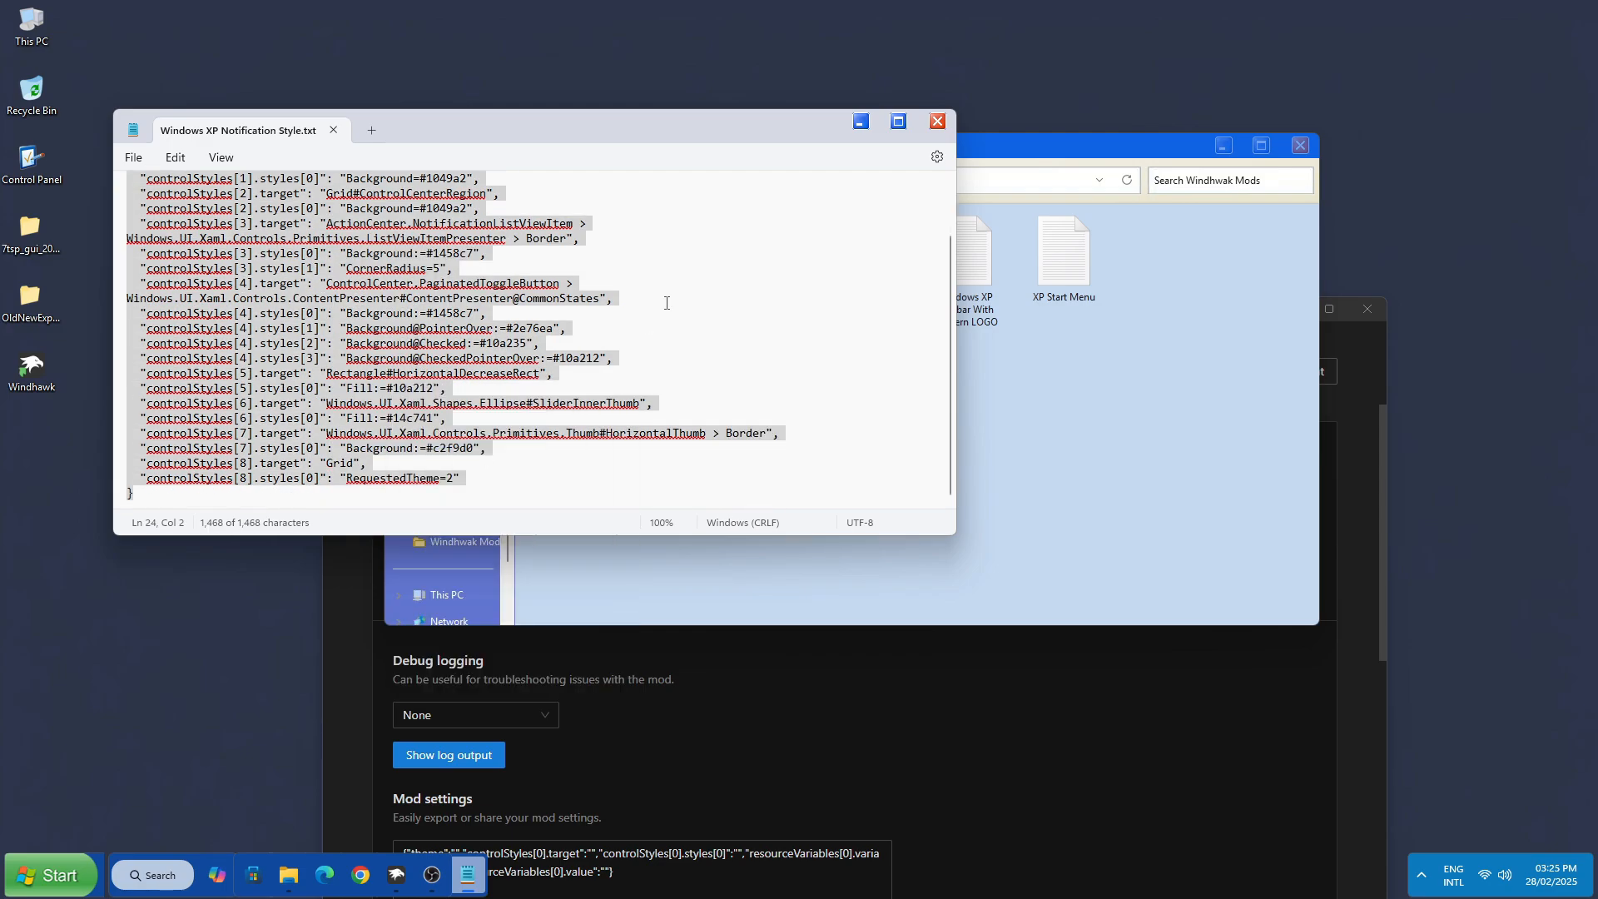
click(936, 122)
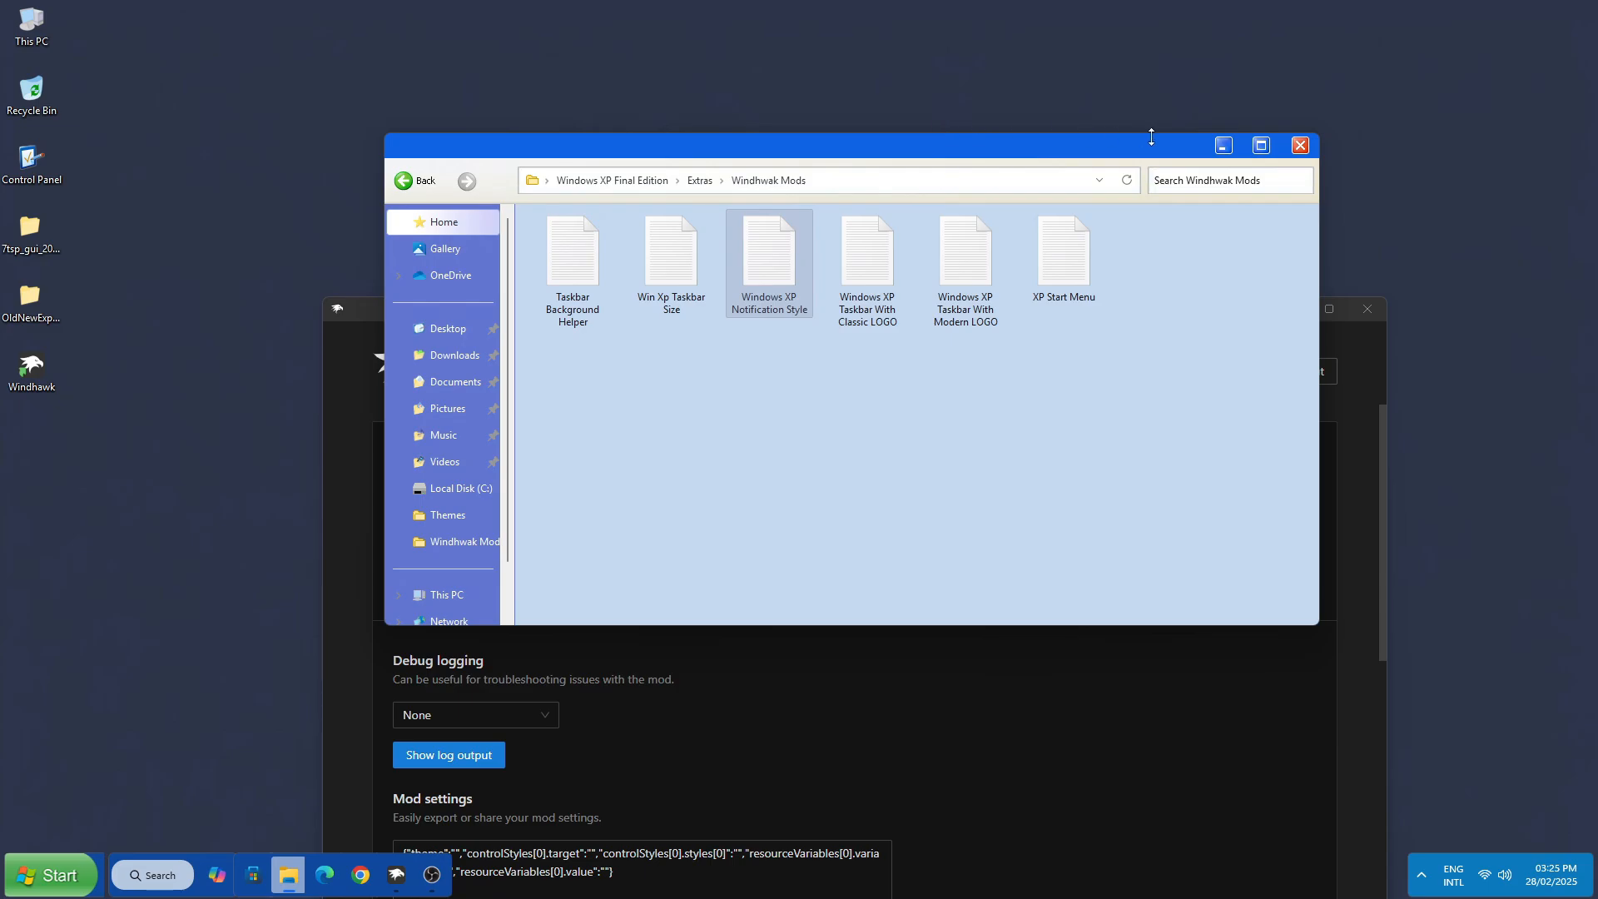
Step: Replace the Notification Center Styler's mod settings in Windhawk with the copied Windows XP Notification Style text and save them
click(1369, 360)
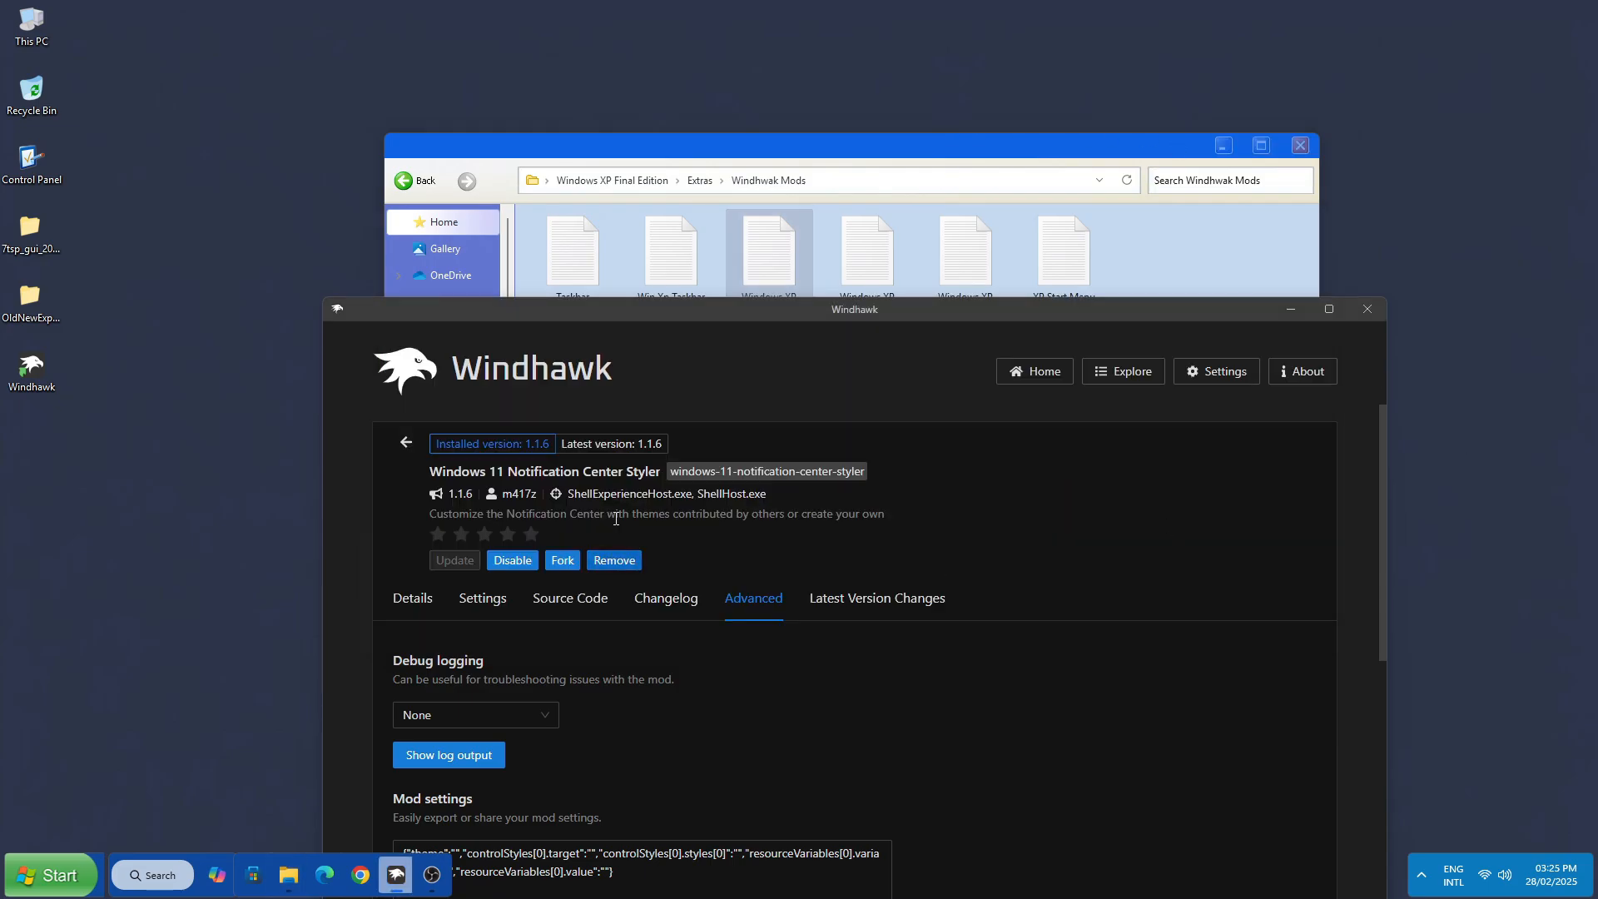
scroll(627, 726, down, 2)
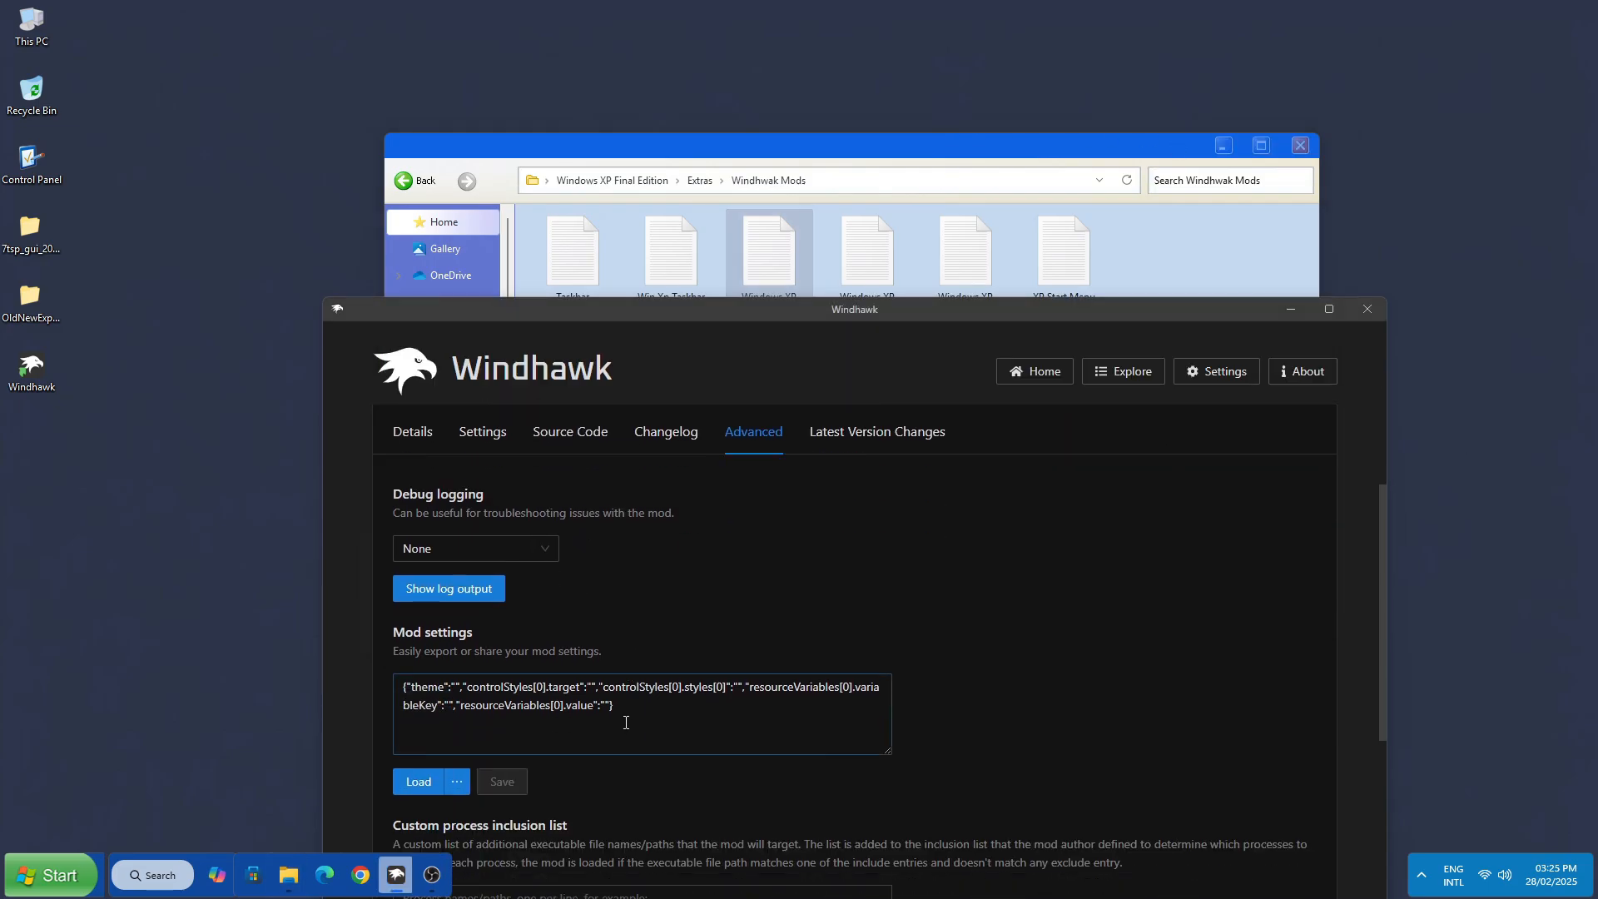
drag(620, 708, 388, 681)
right_click(442, 701)
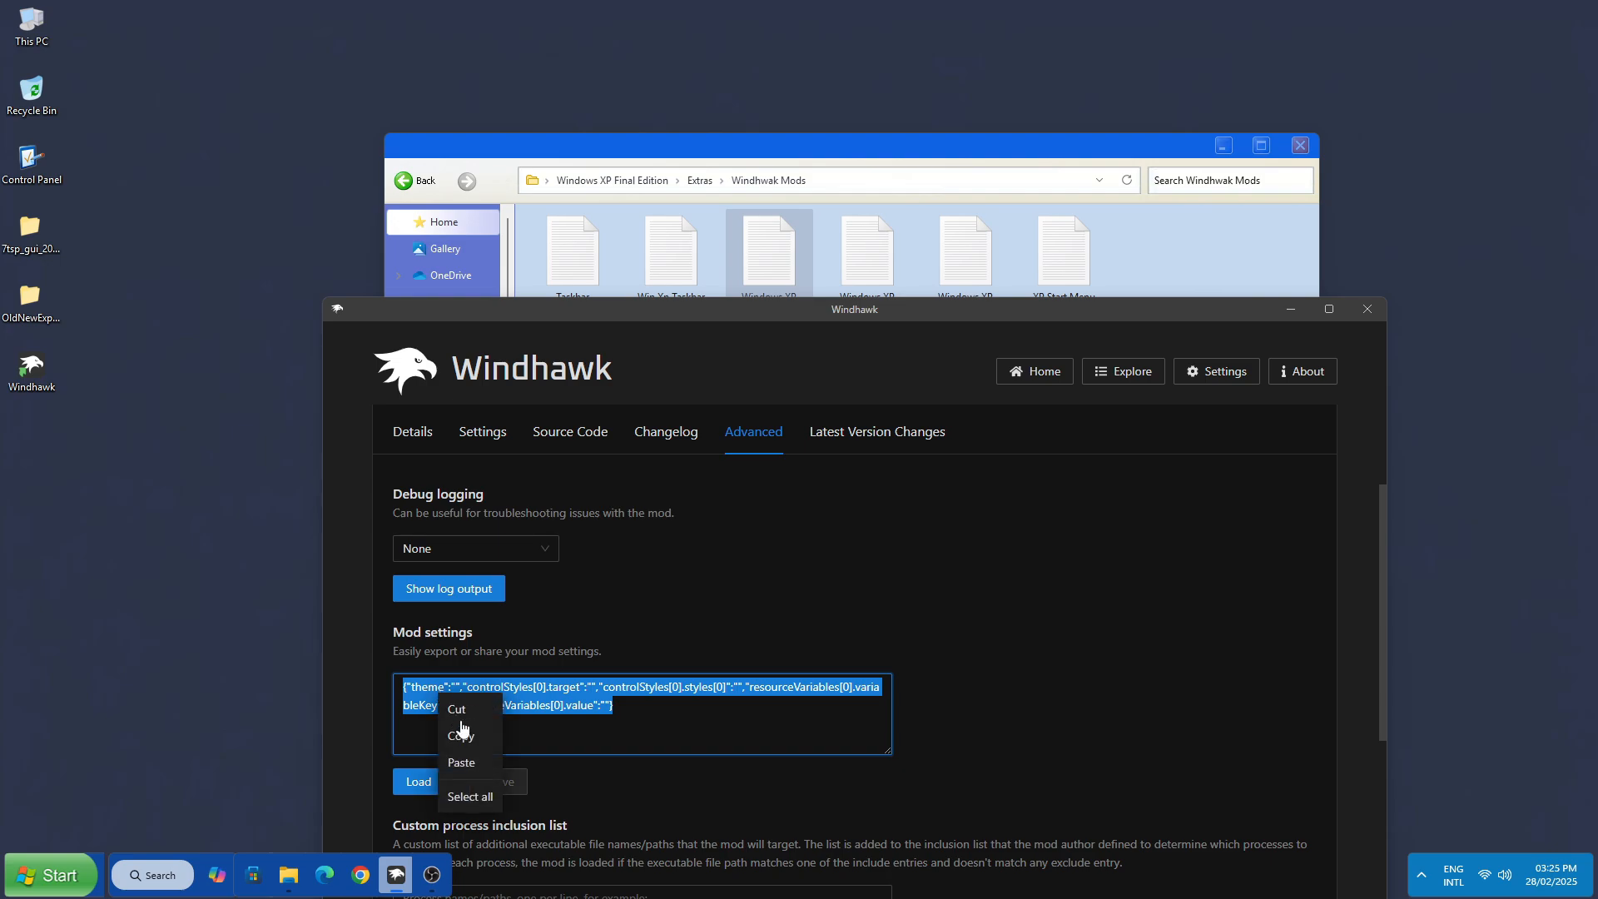
click(462, 760)
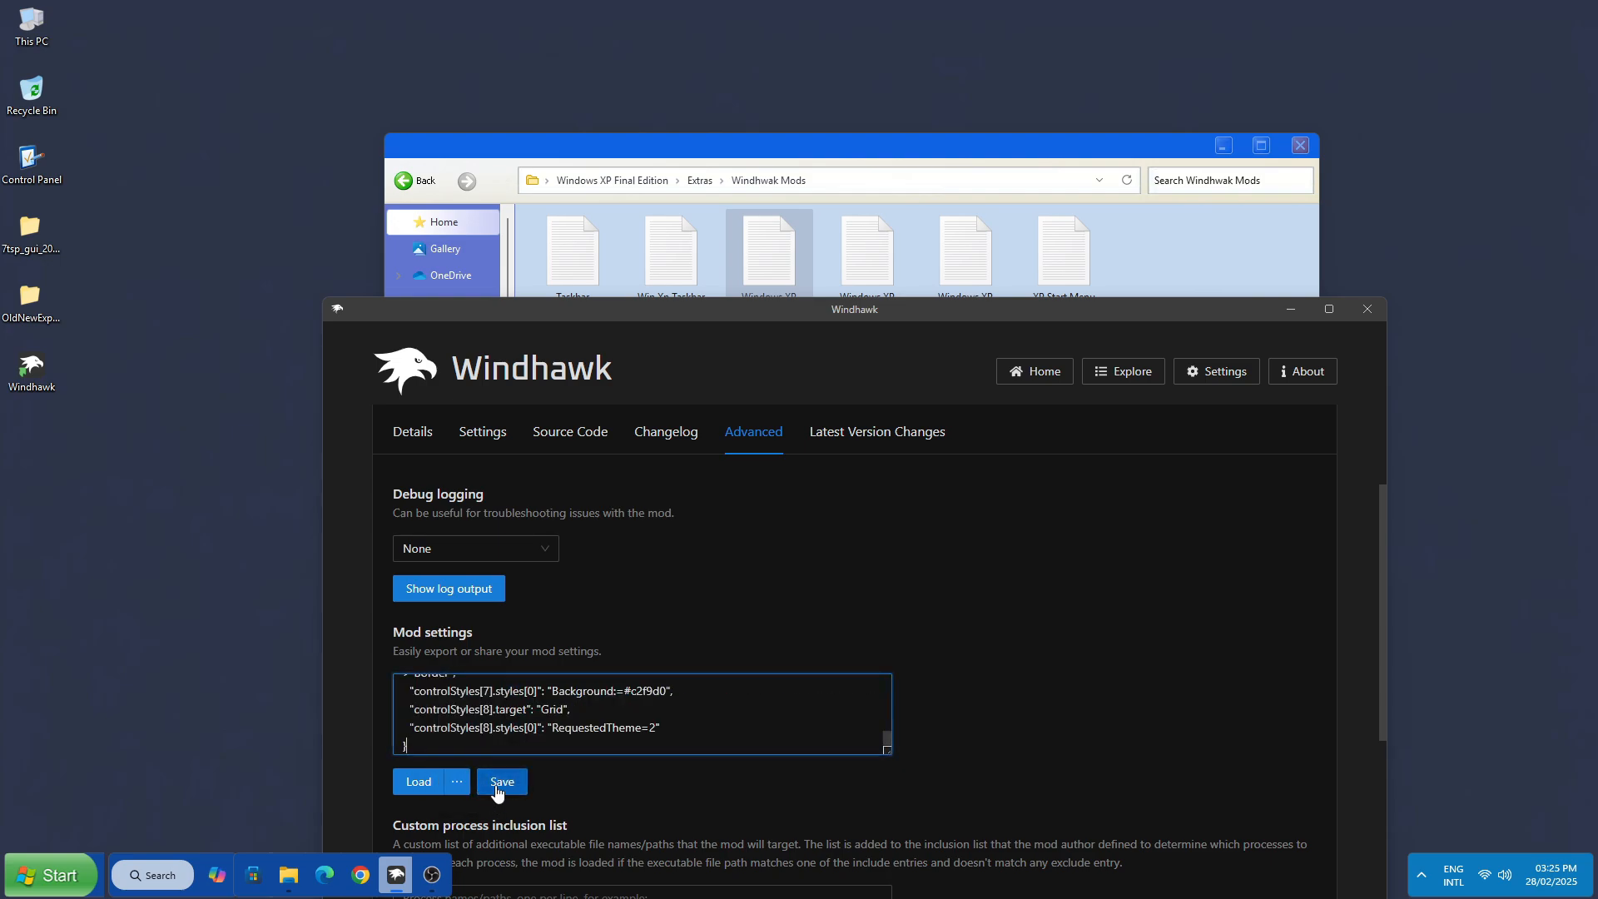
click(498, 787)
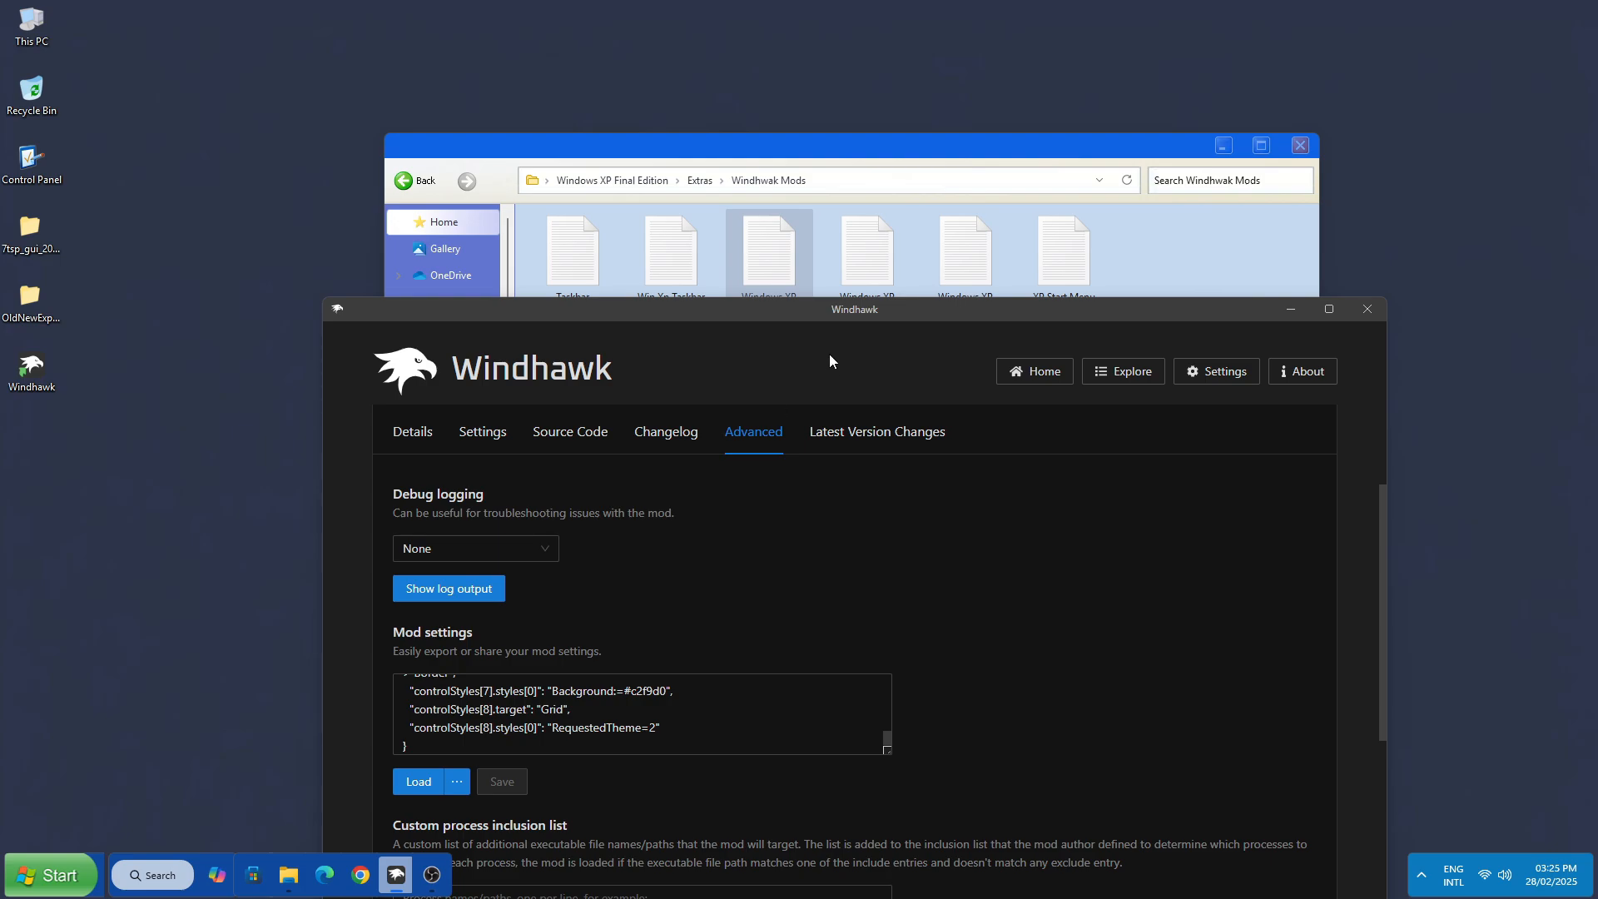
Step: Move Windhawk up, then open the notification center and the quick settings to examine their new style
drag(815, 315, 777, 172)
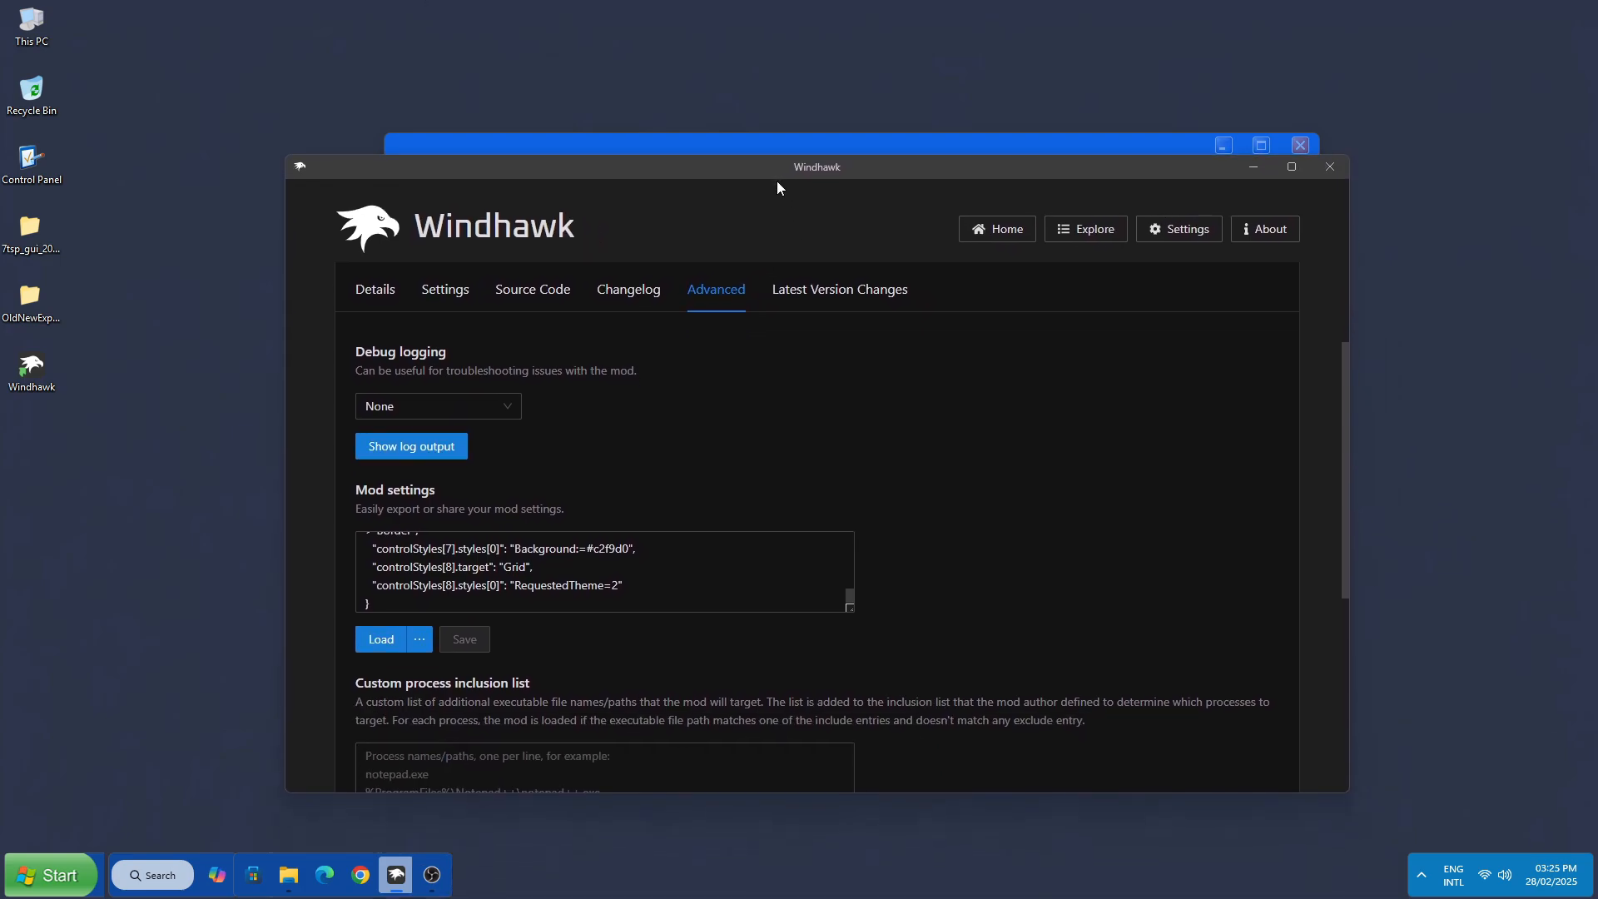
click(1551, 875)
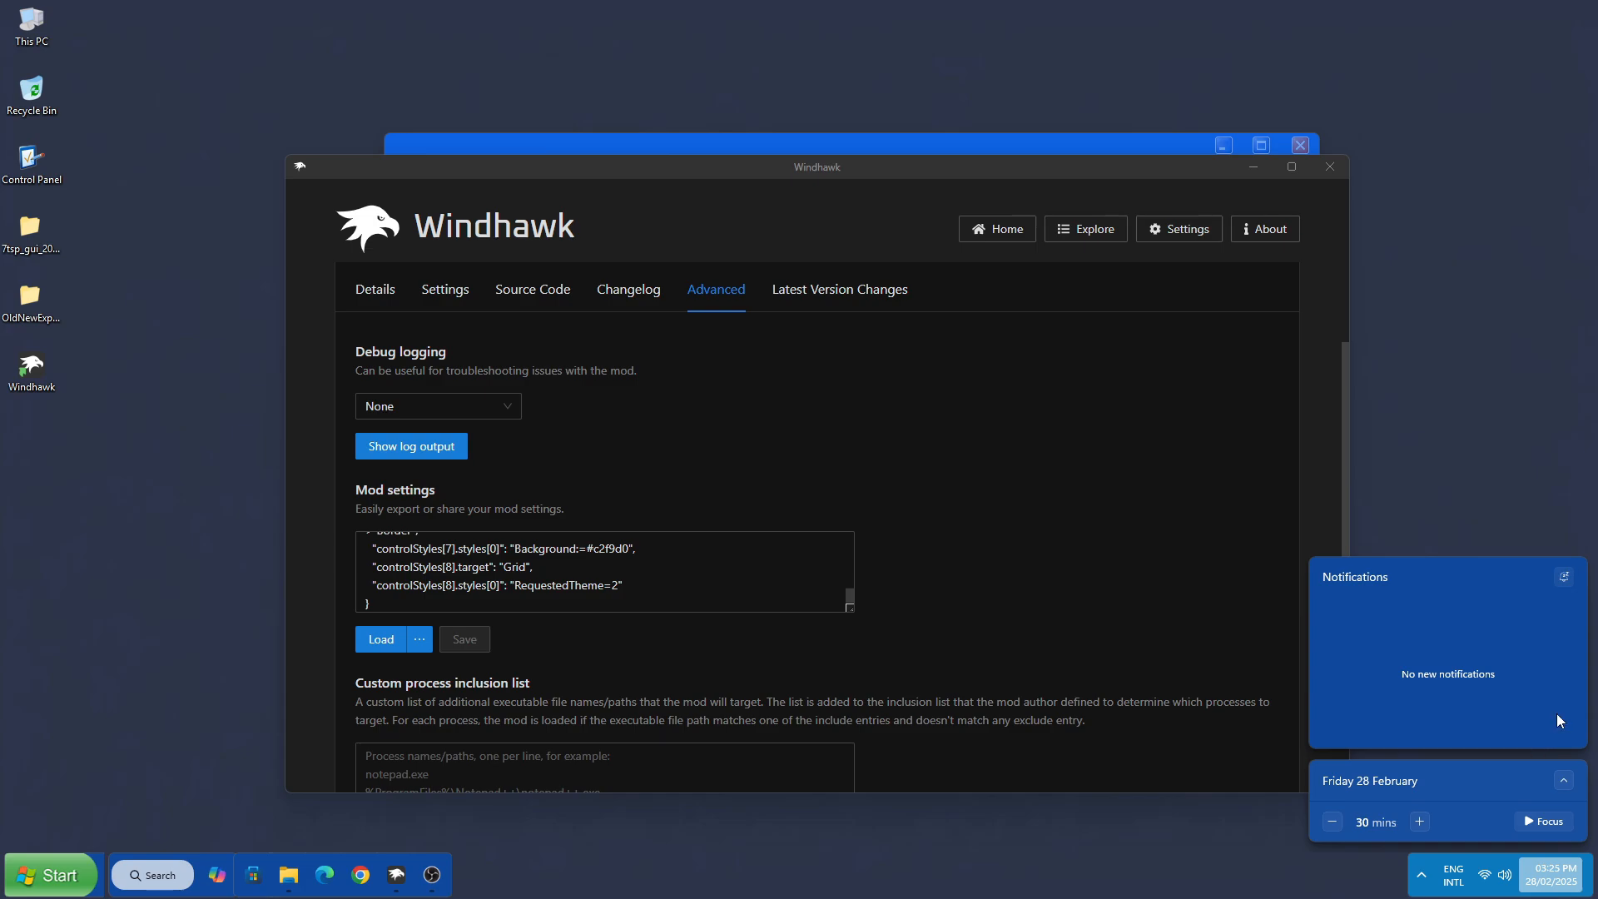
click(1508, 872)
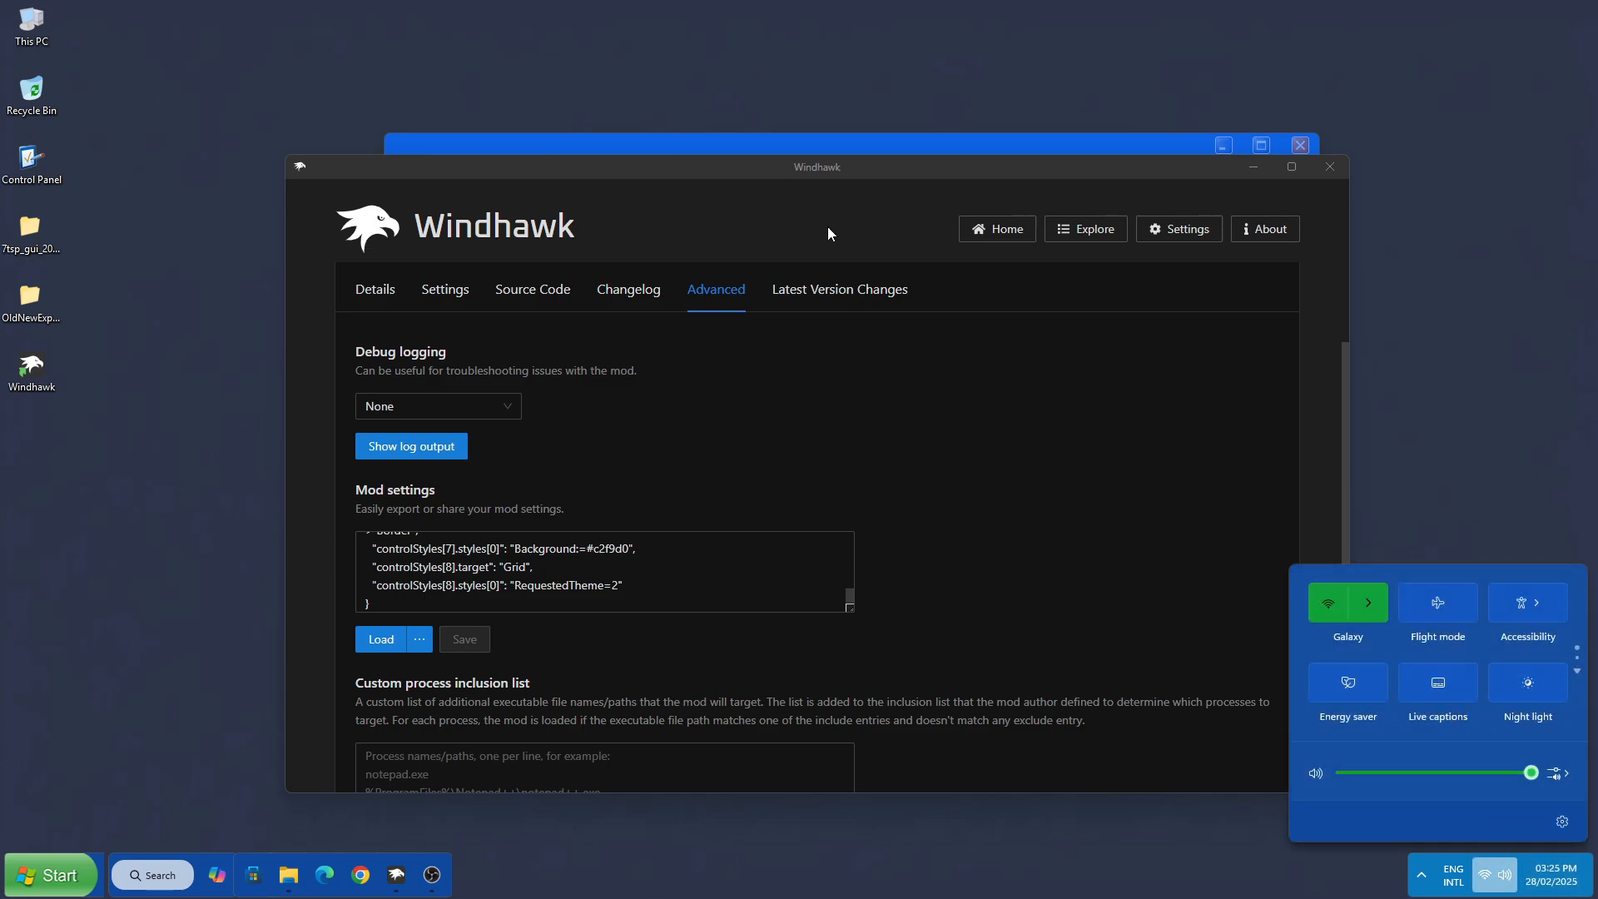
Step: Close the Windhwak Mods folder, move Windhawk down and open the Wallpapers folder inside Windows XP Final Edition > Extras
click(1300, 145)
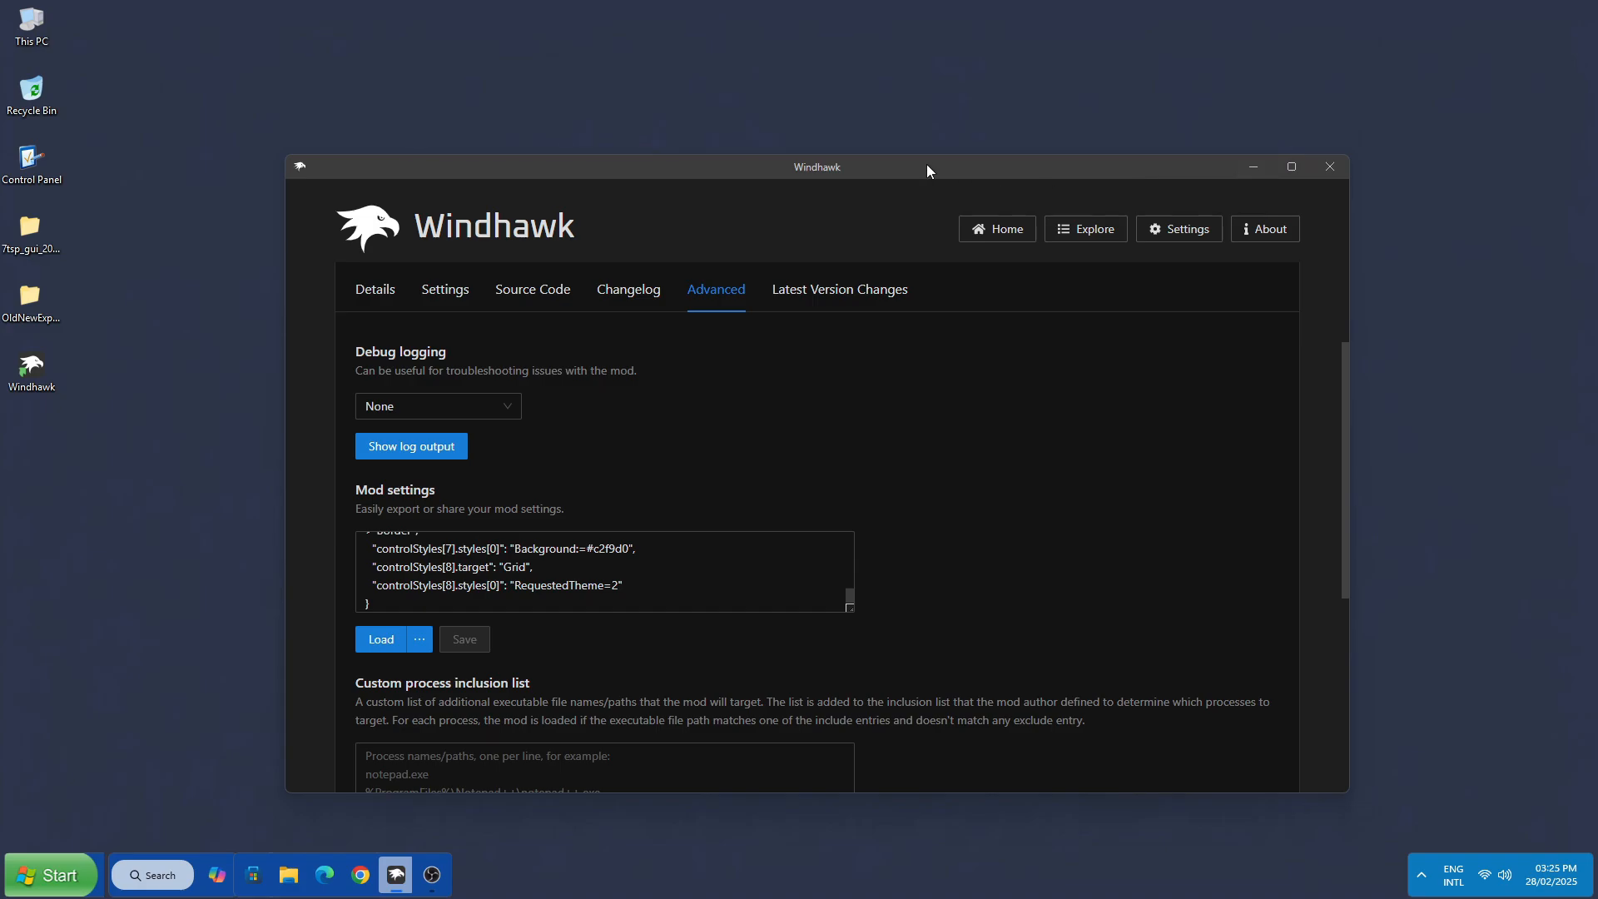
drag(927, 165, 932, 320)
double_click(646, 229)
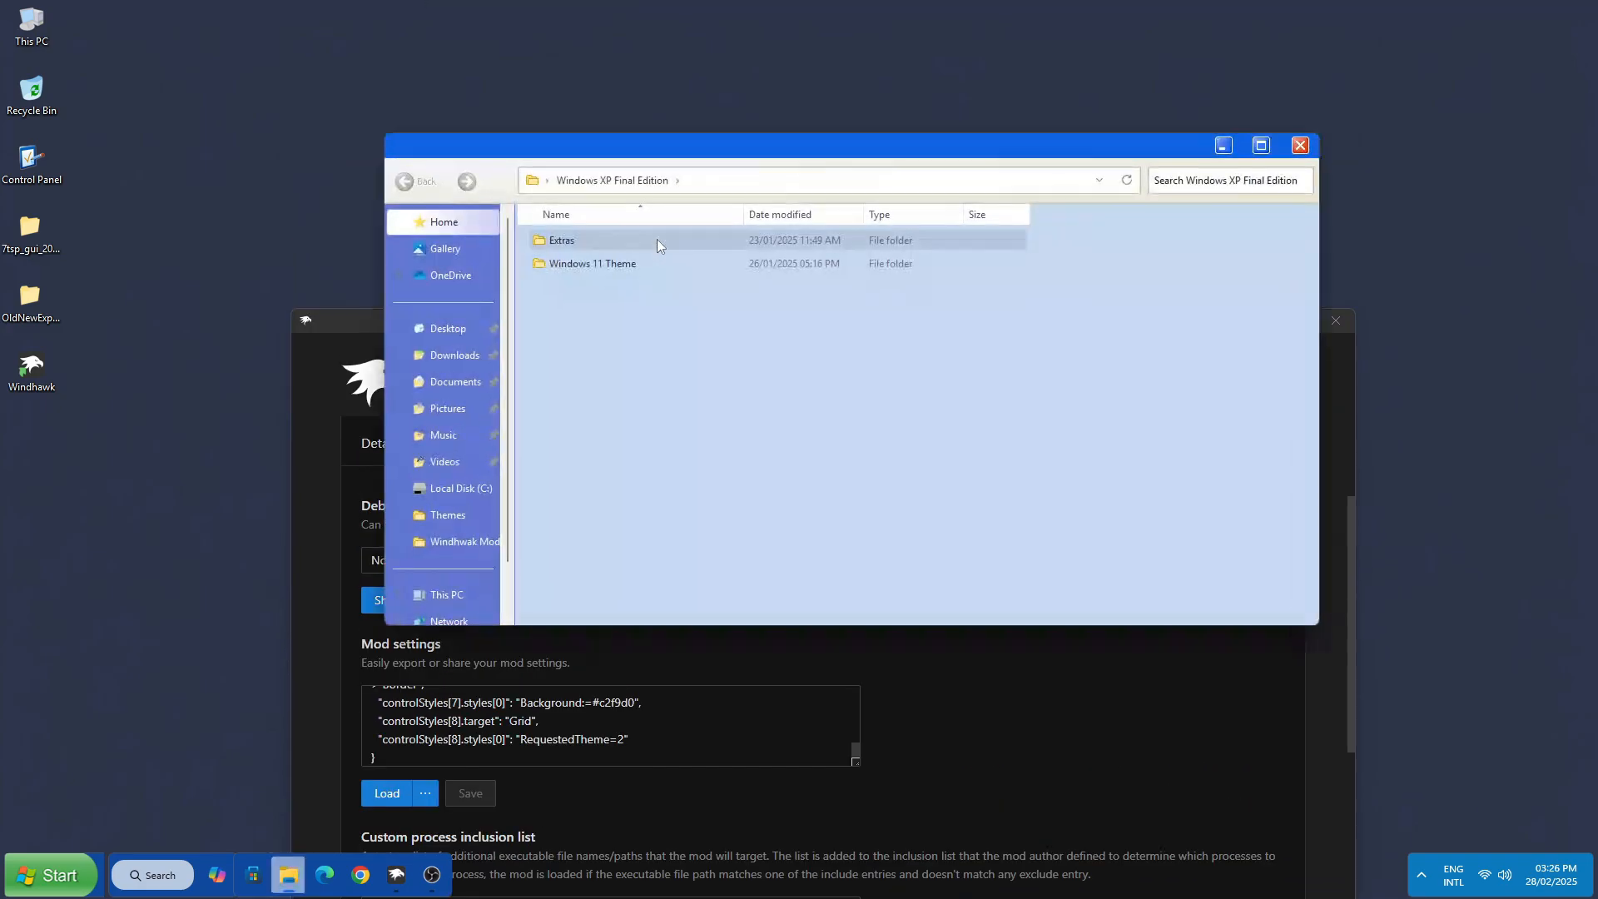
double_click(592, 247)
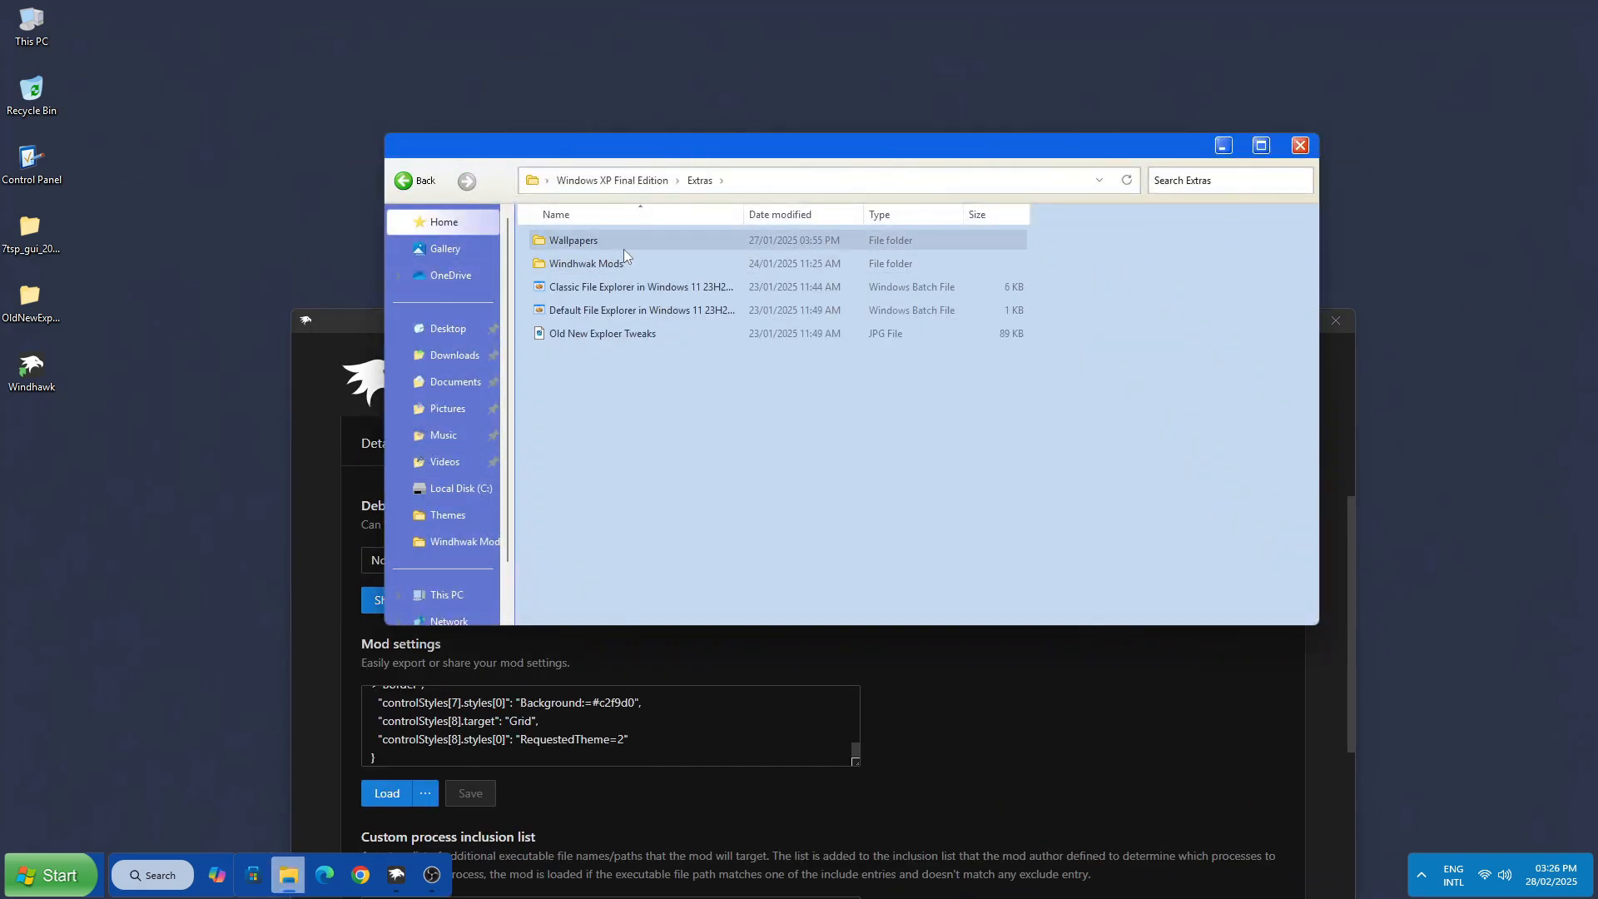
double_click(623, 248)
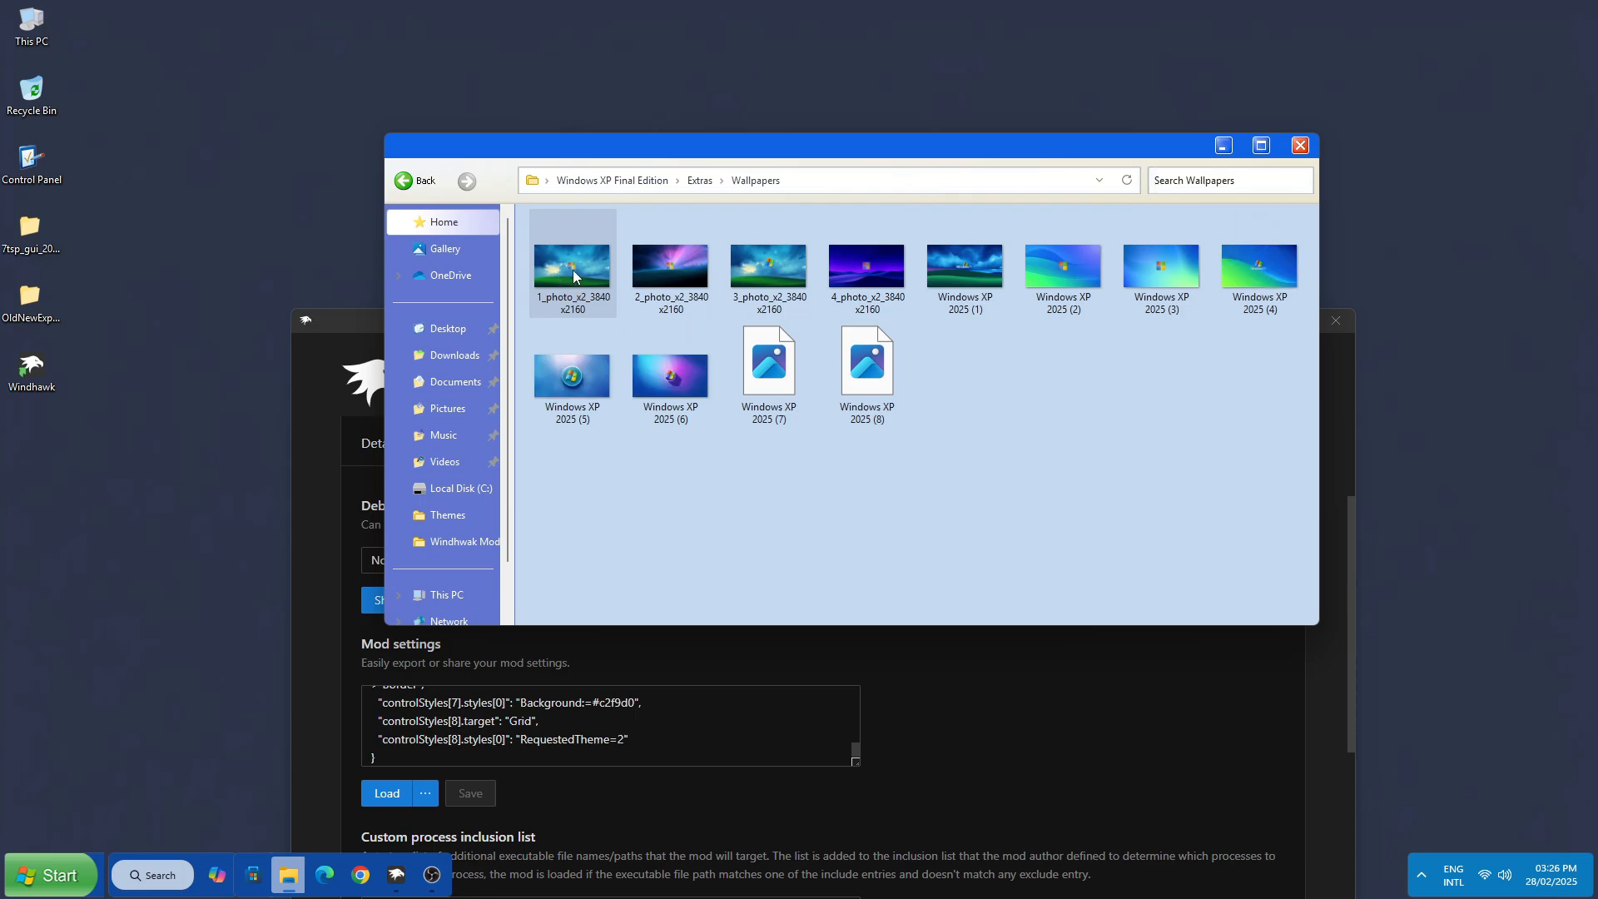
Step: Set the 1_photo_x2_3840x2160 wallpaper as the desktop background and minimize both open windows to view it
right_click(576, 295)
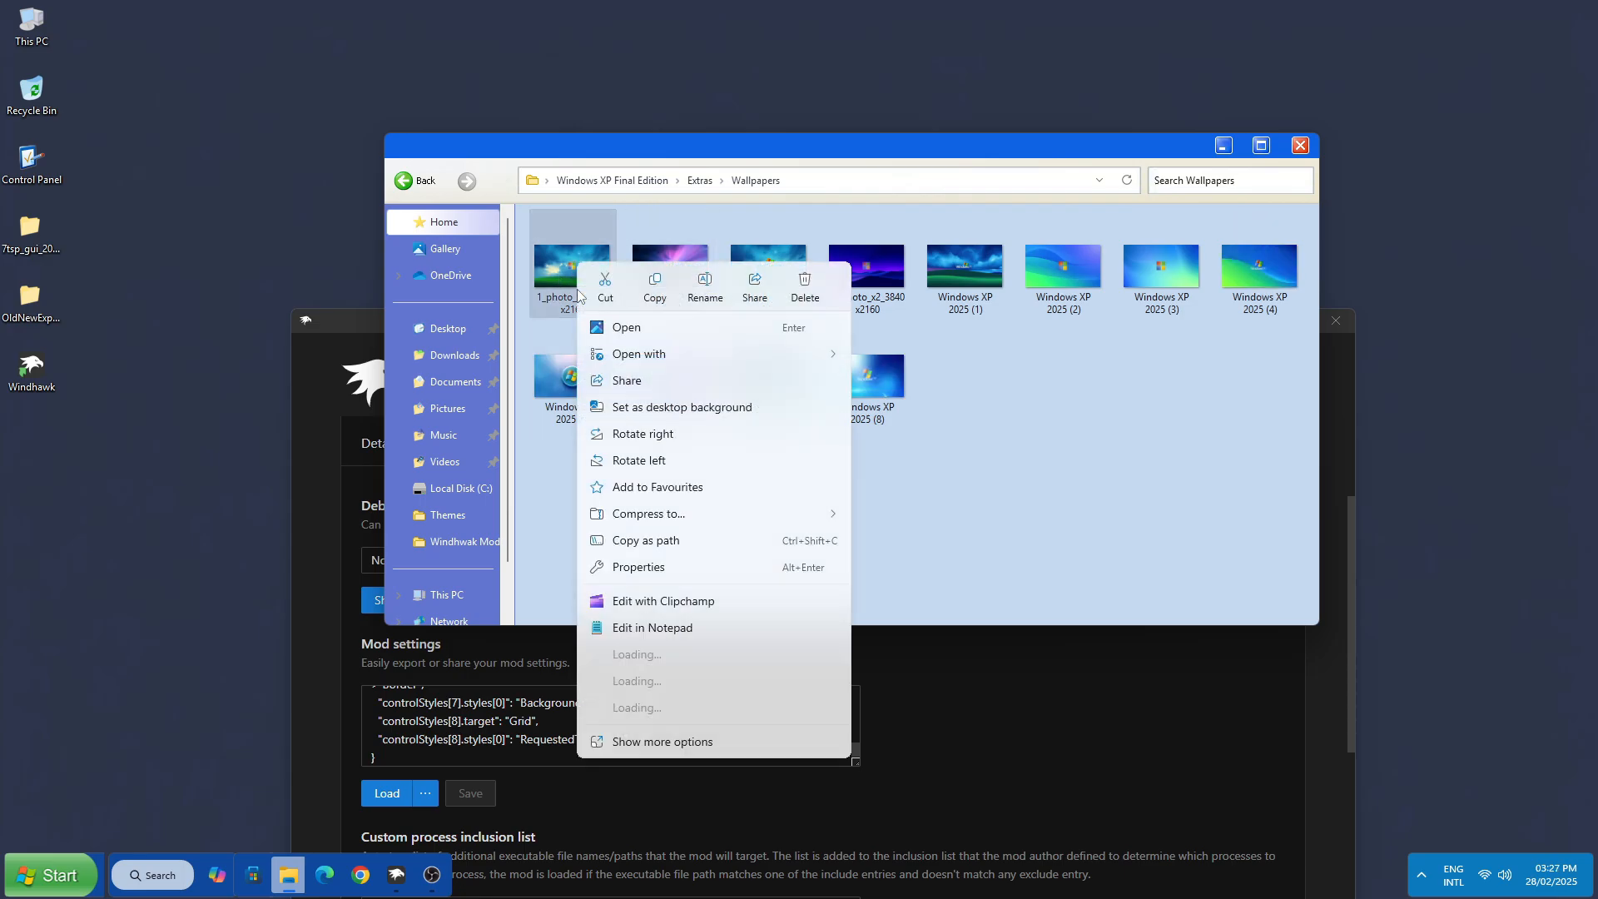
click(654, 405)
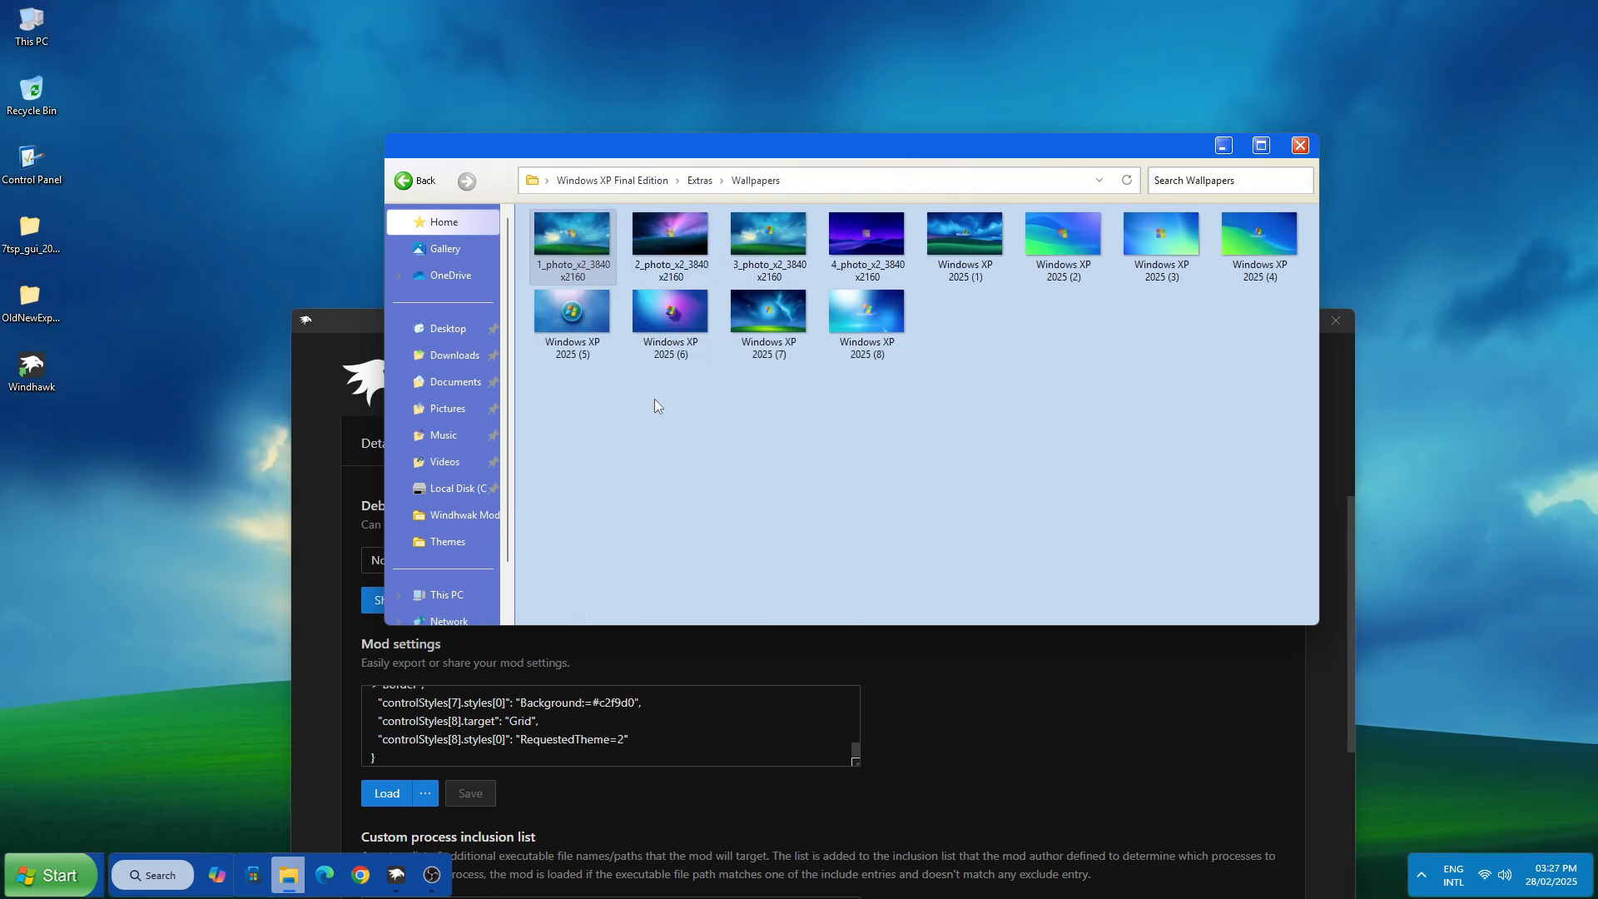
click(1223, 146)
click(1261, 321)
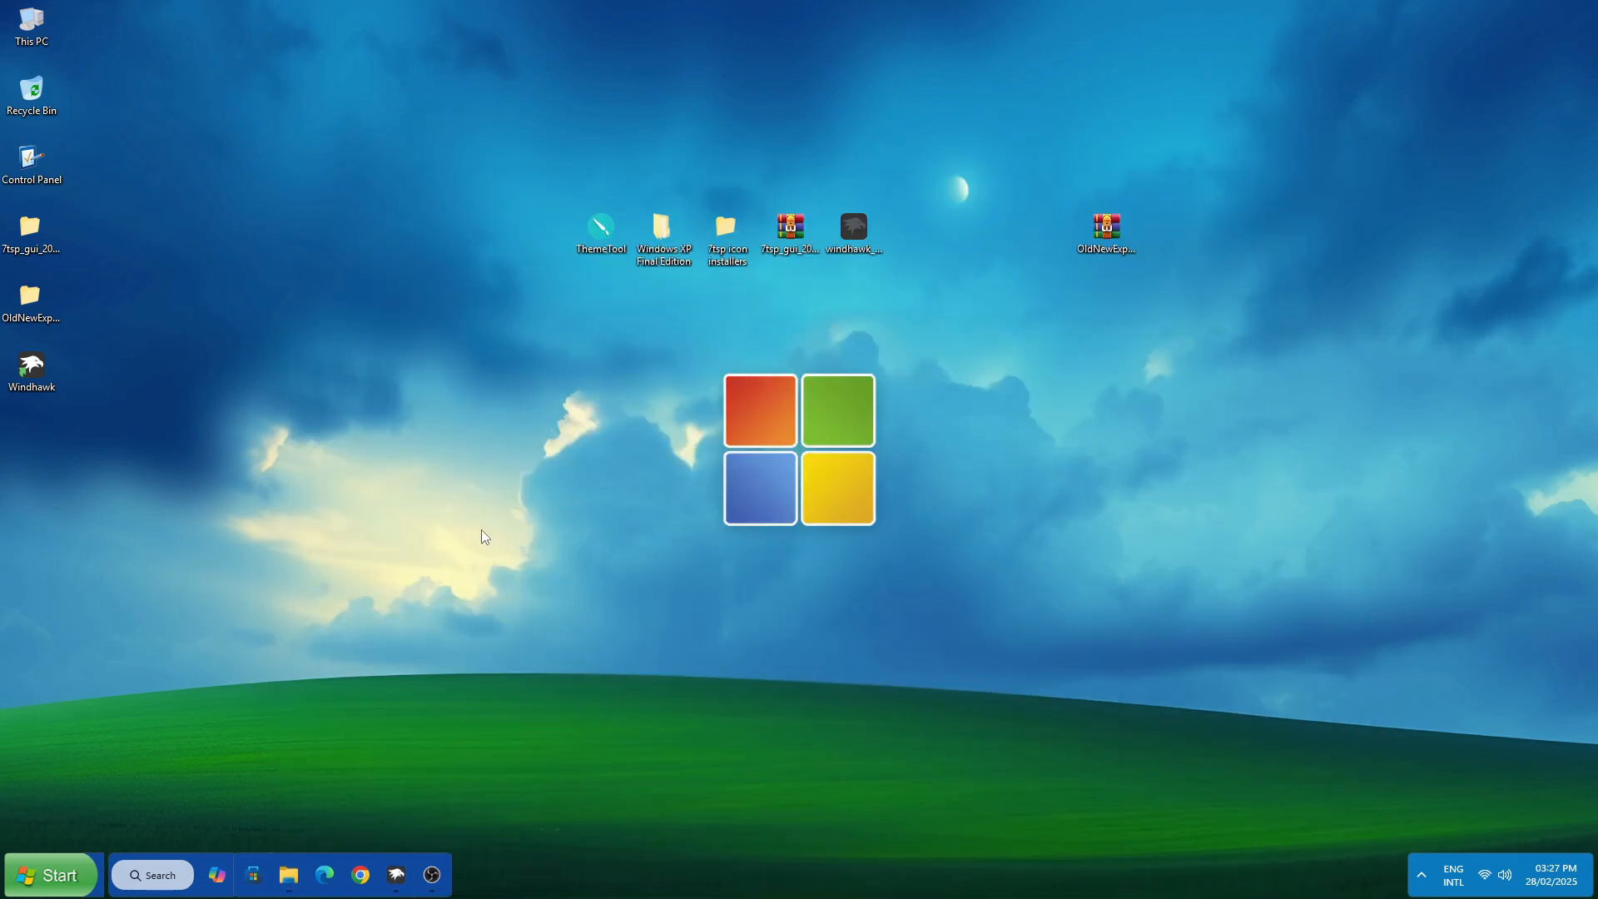
Step: Restore the Wallpapers folder, set 2_photo_x2_3840x2160 as the desktop background and move the folder window aside
click(291, 870)
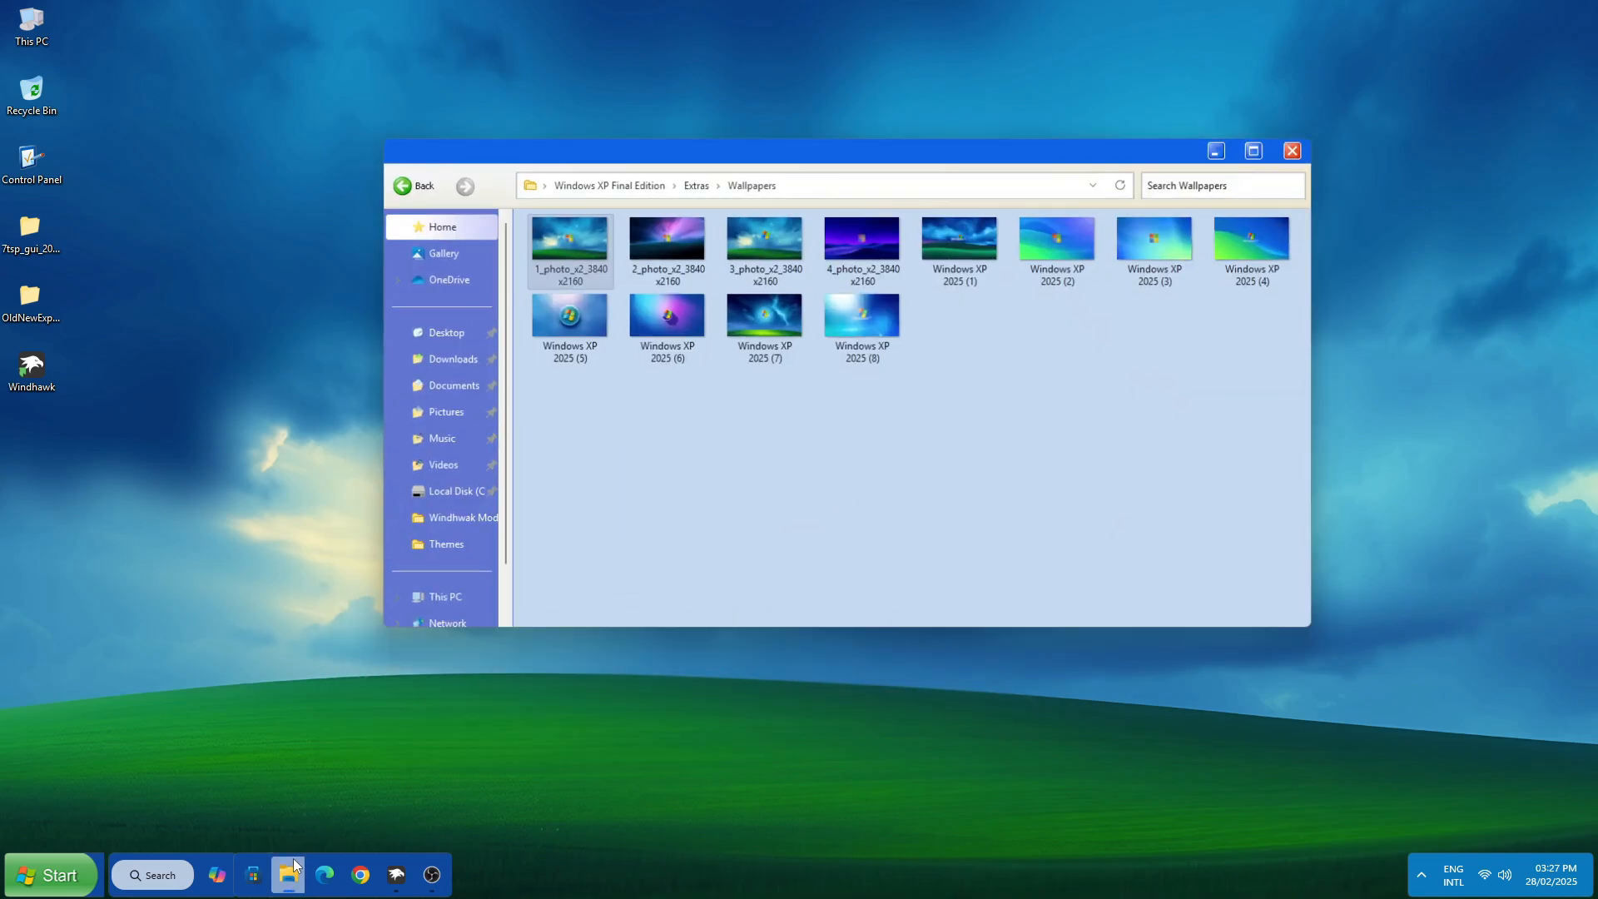
right_click(692, 263)
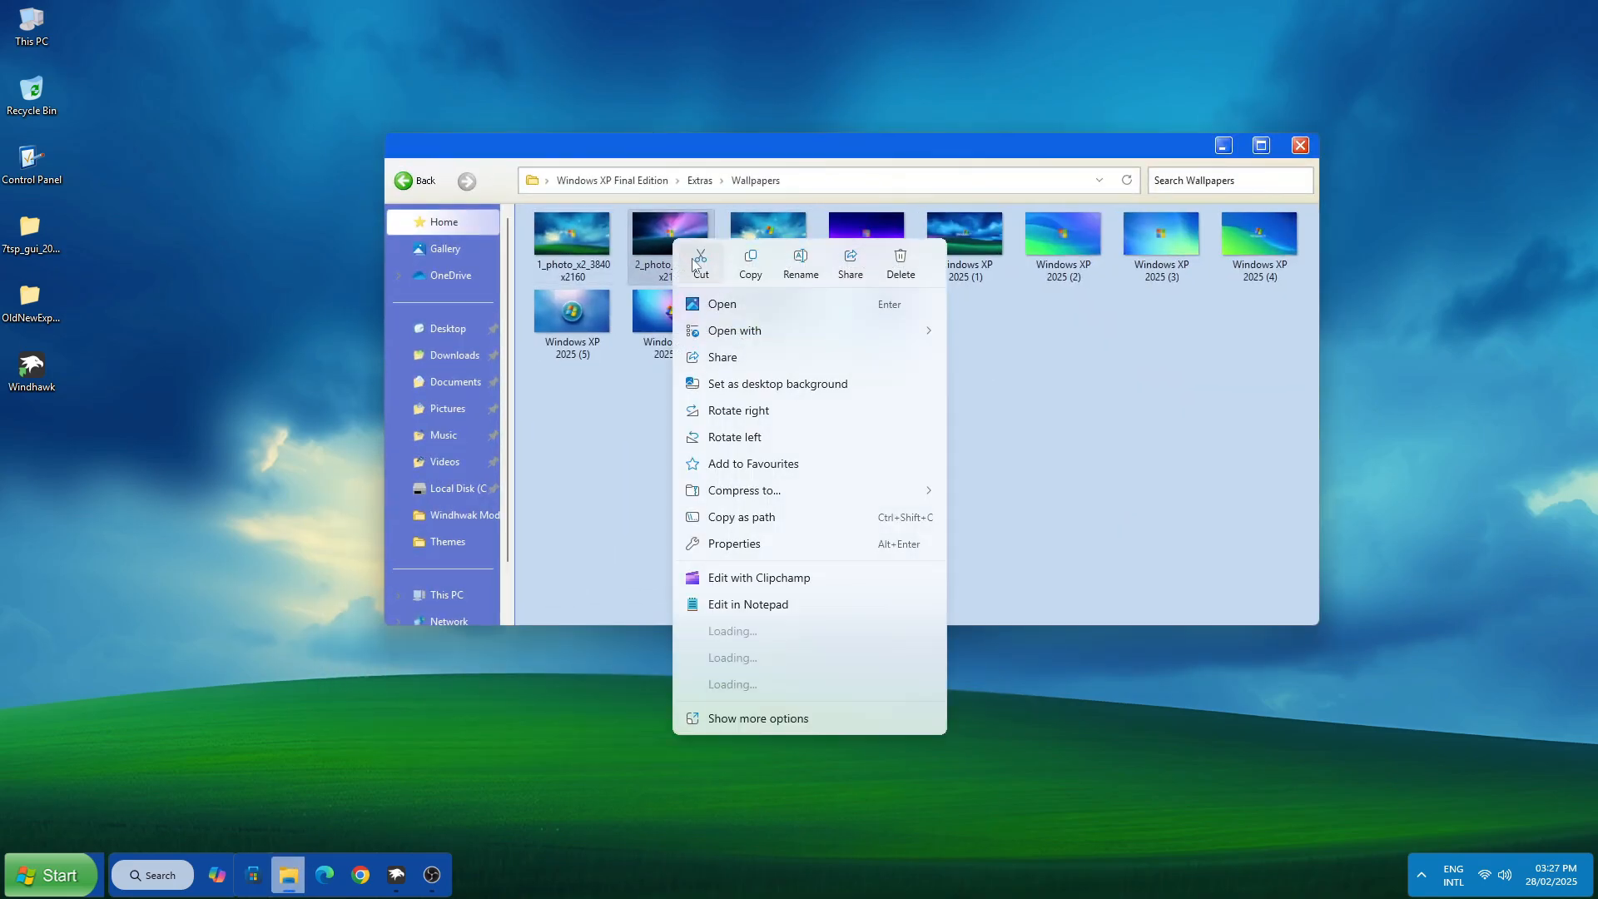
click(749, 383)
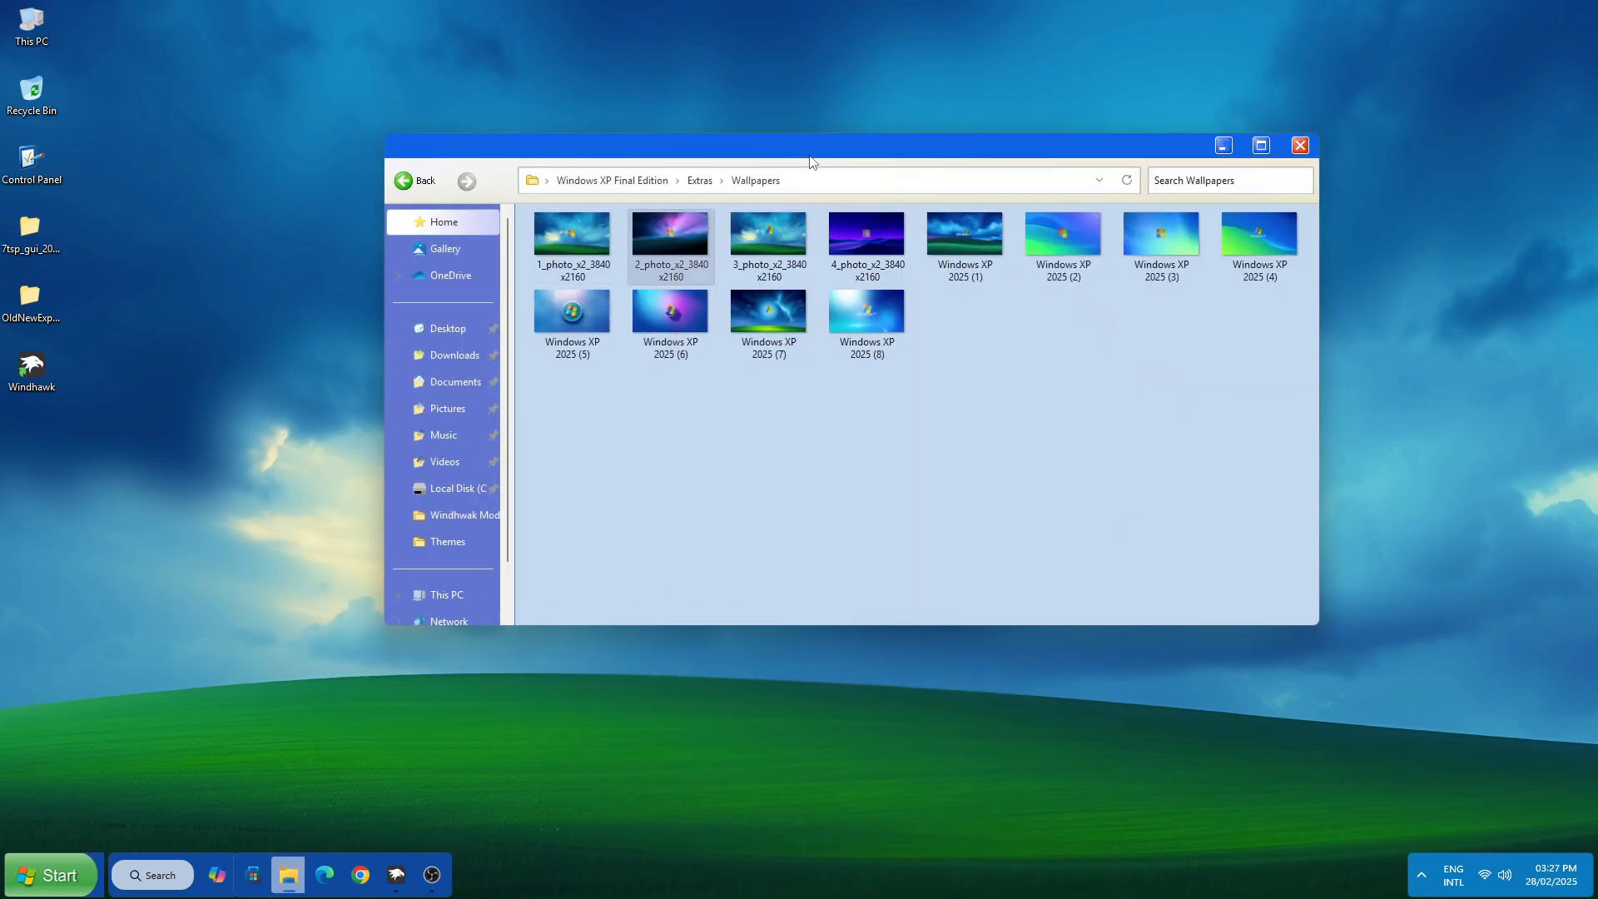
drag(812, 163, 983, 233)
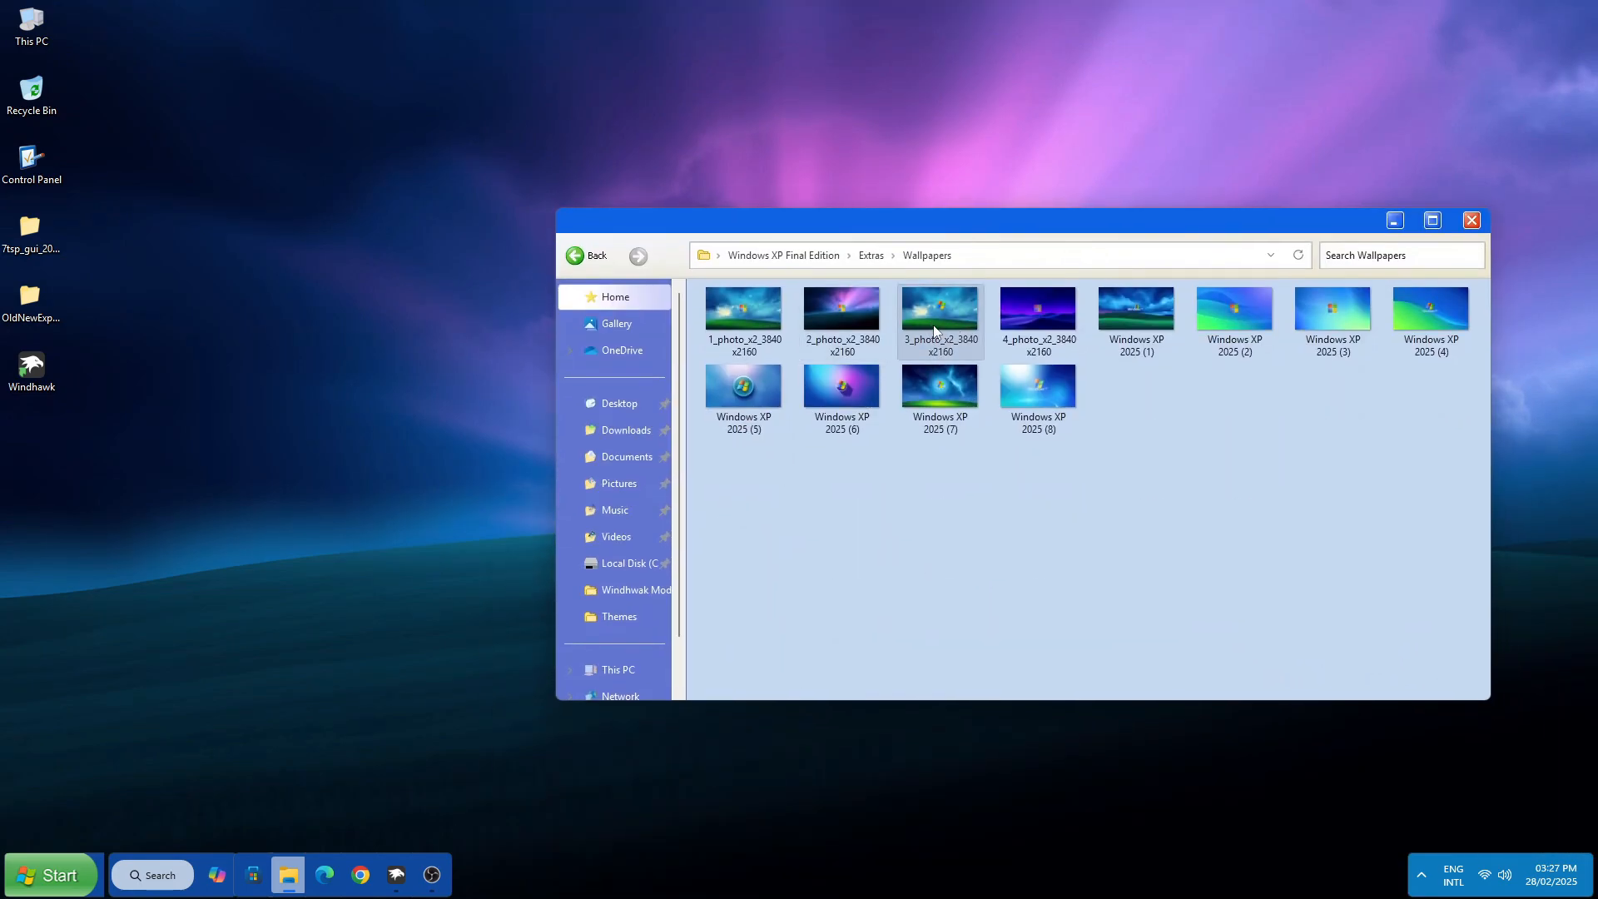
Step: Set 3_photo_x2_3840x2160 as the desktop background and move the folder window aside to view it
right_click(929, 326)
click(1001, 408)
drag(1041, 231, 677, 210)
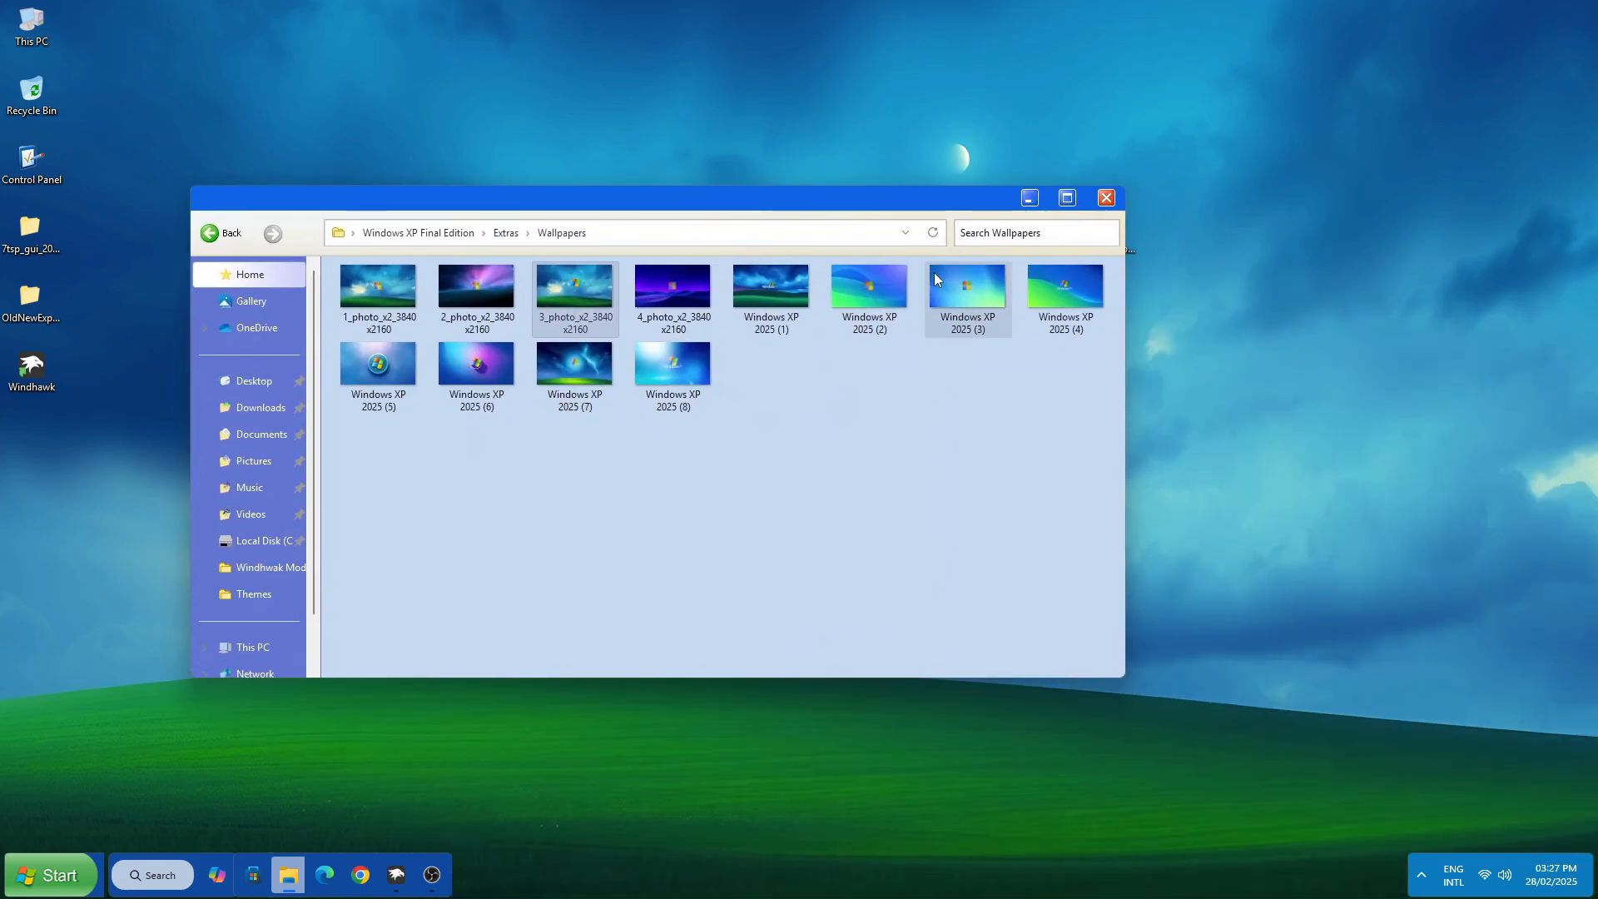
Step: Set the Windows XP 2025 (7) wallpaper as the desktop background and move the folder window aside
right_click(591, 368)
click(670, 414)
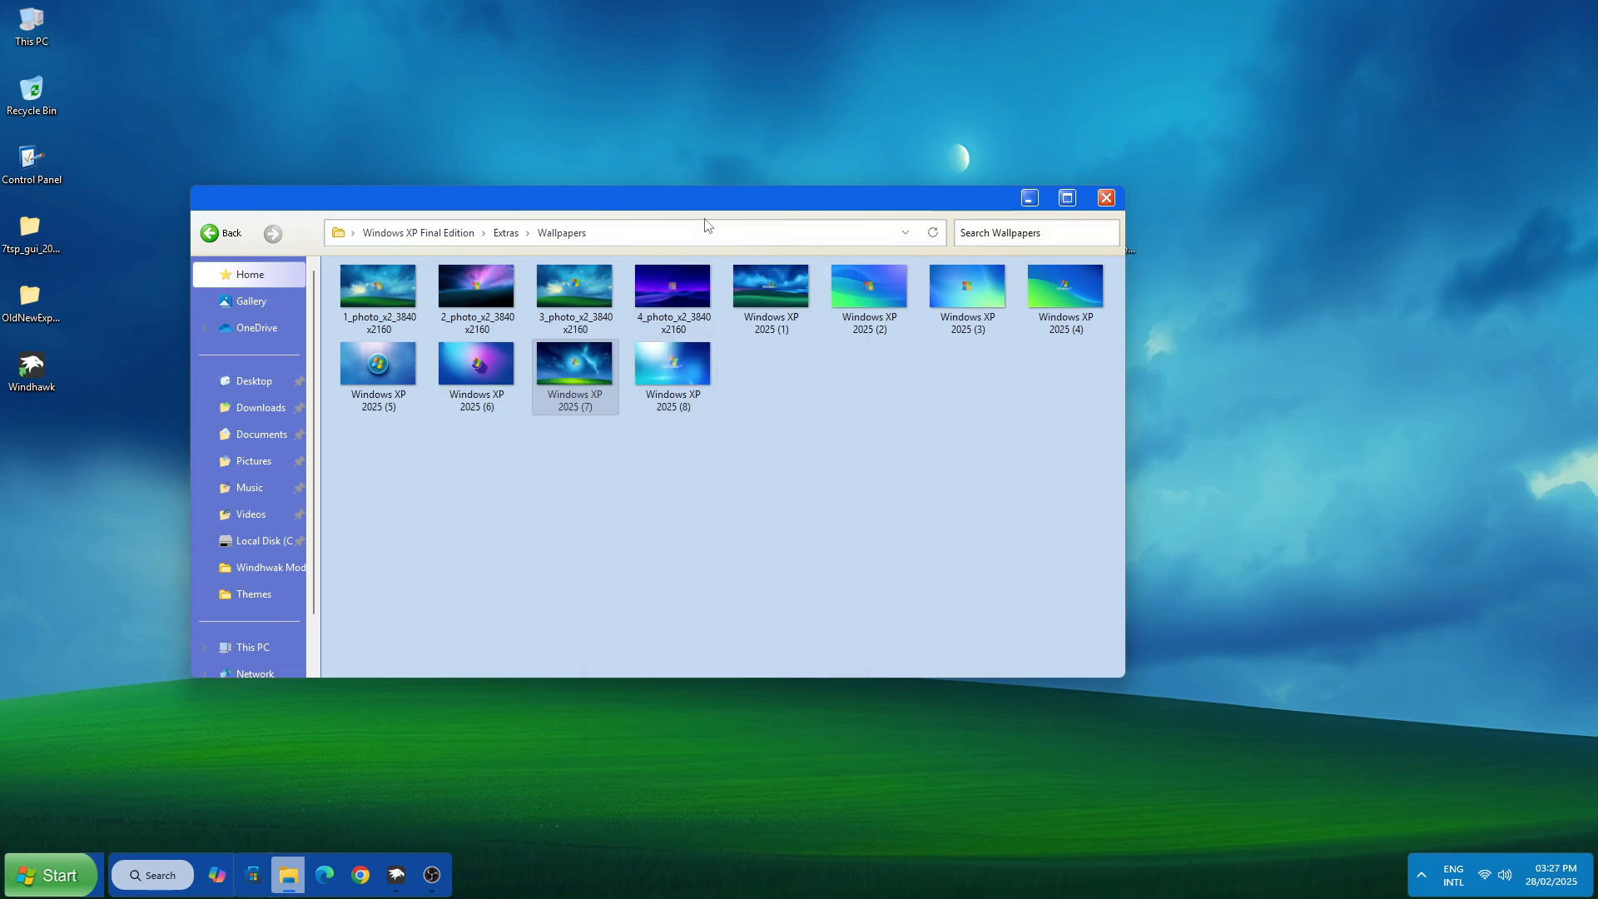
drag(709, 215, 956, 223)
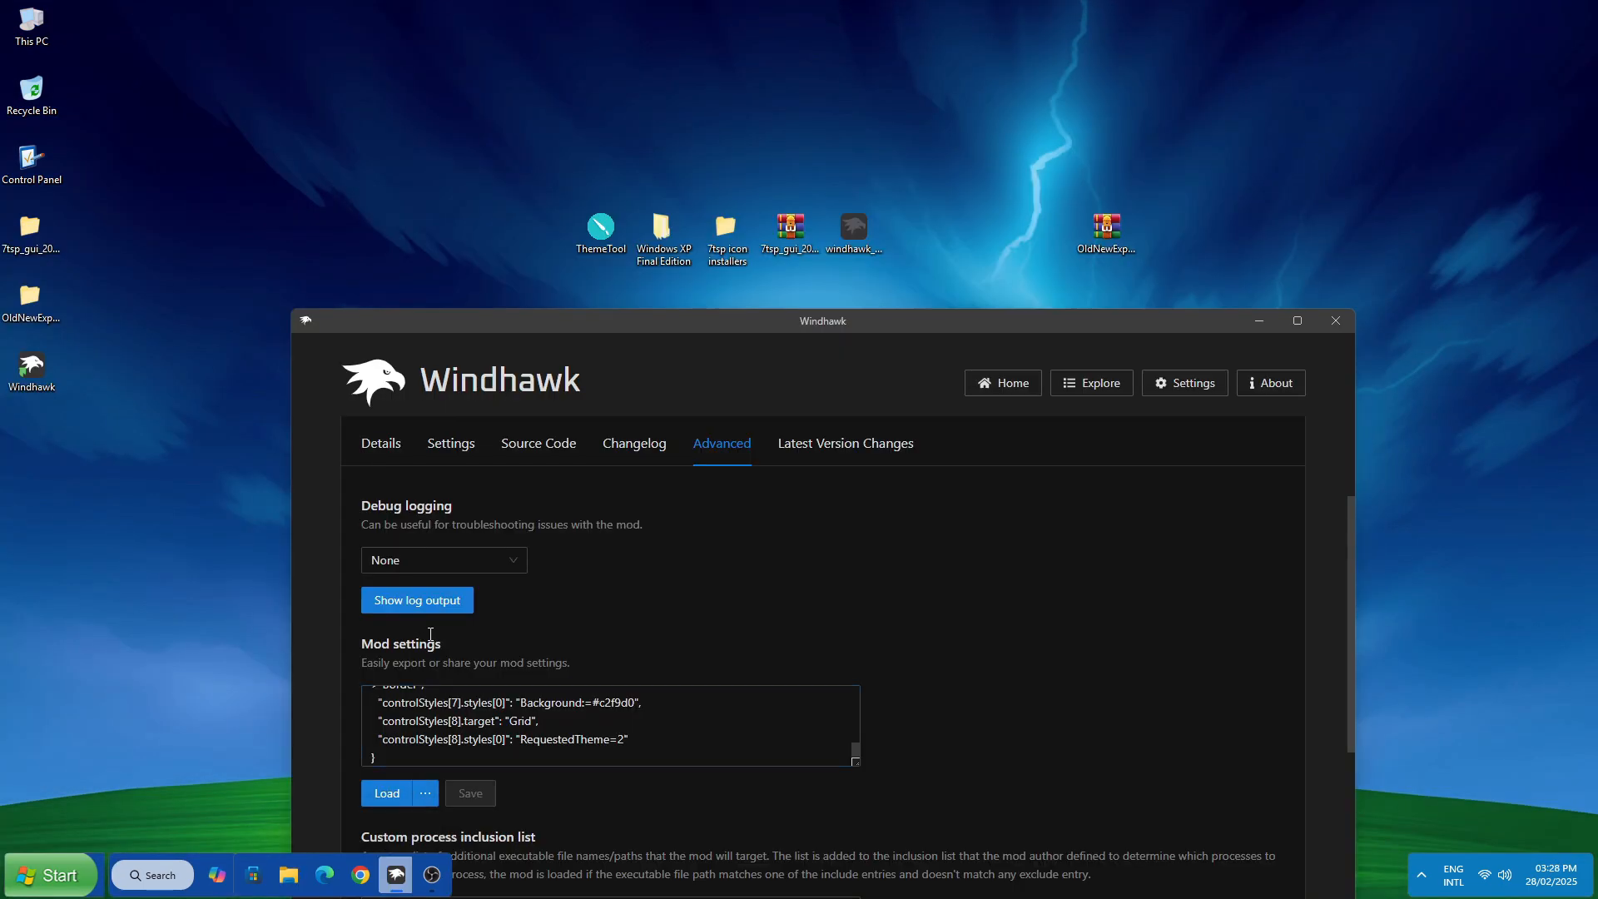
Step: Return to Windhawk's mod list and install the Windows 11 Start Menu Styler mod, accepting the risk
scroll(462, 630, up, 1)
click(380, 456)
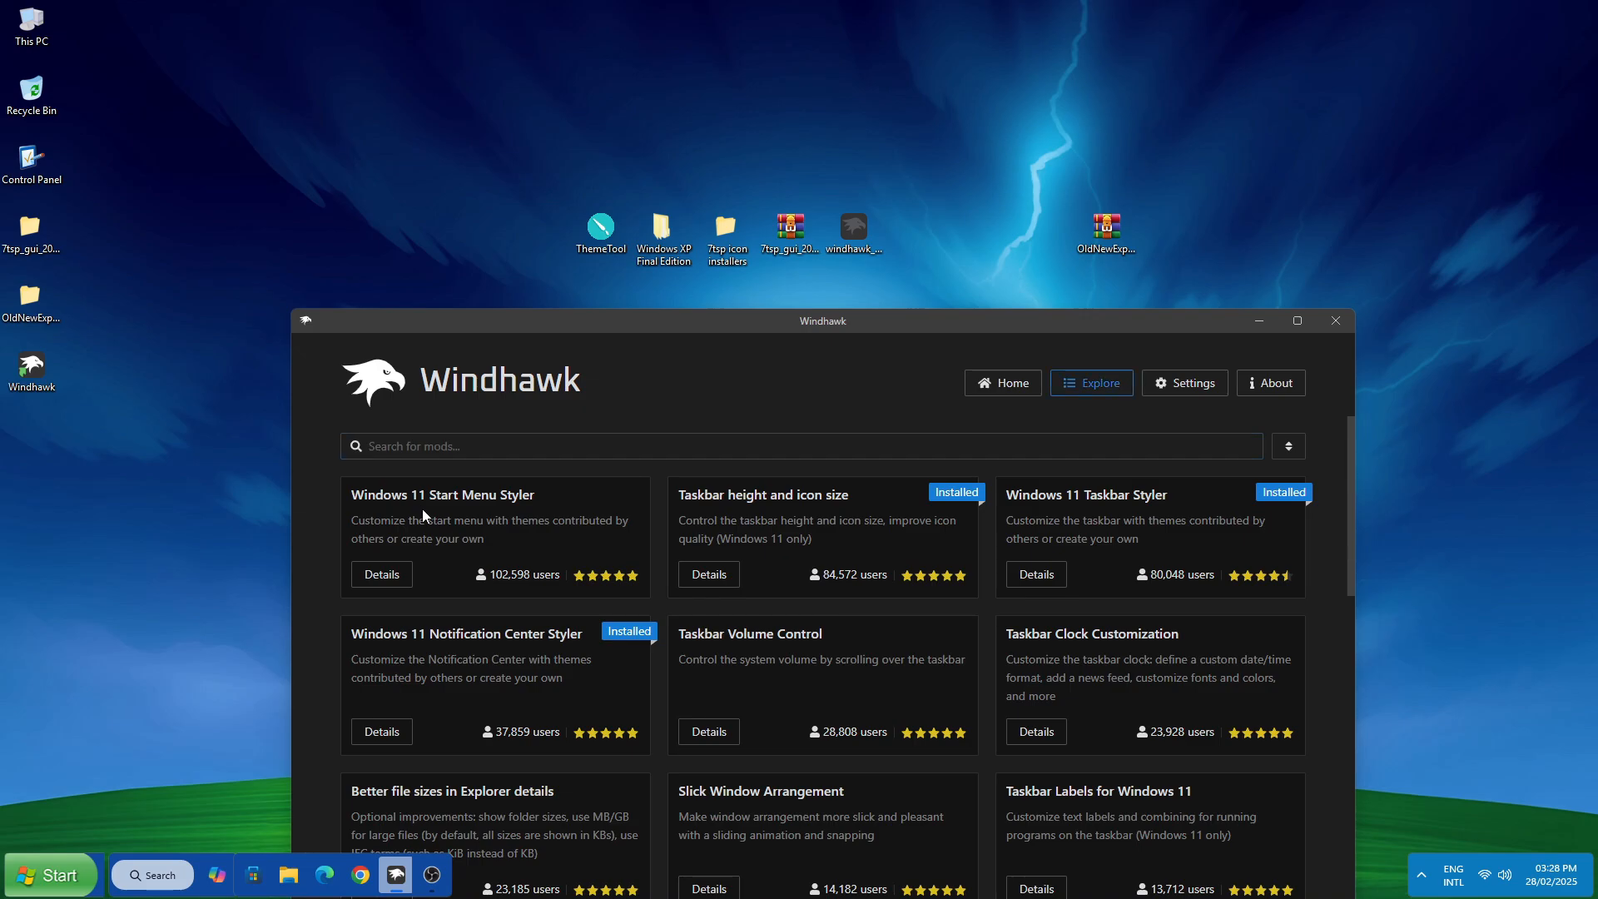
click(382, 574)
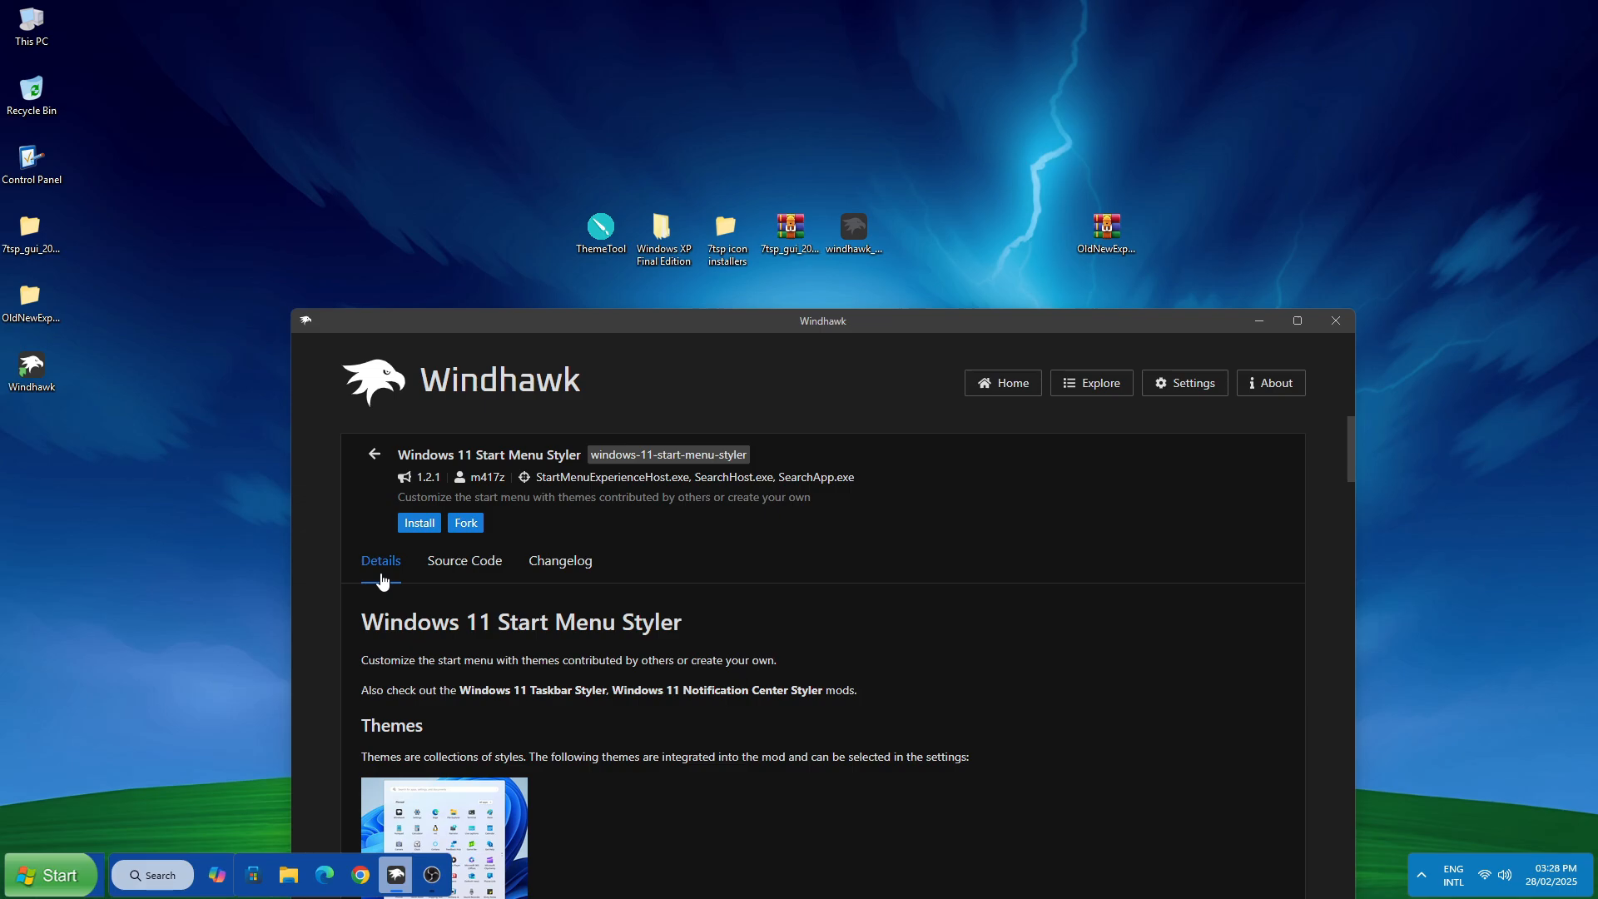
click(416, 525)
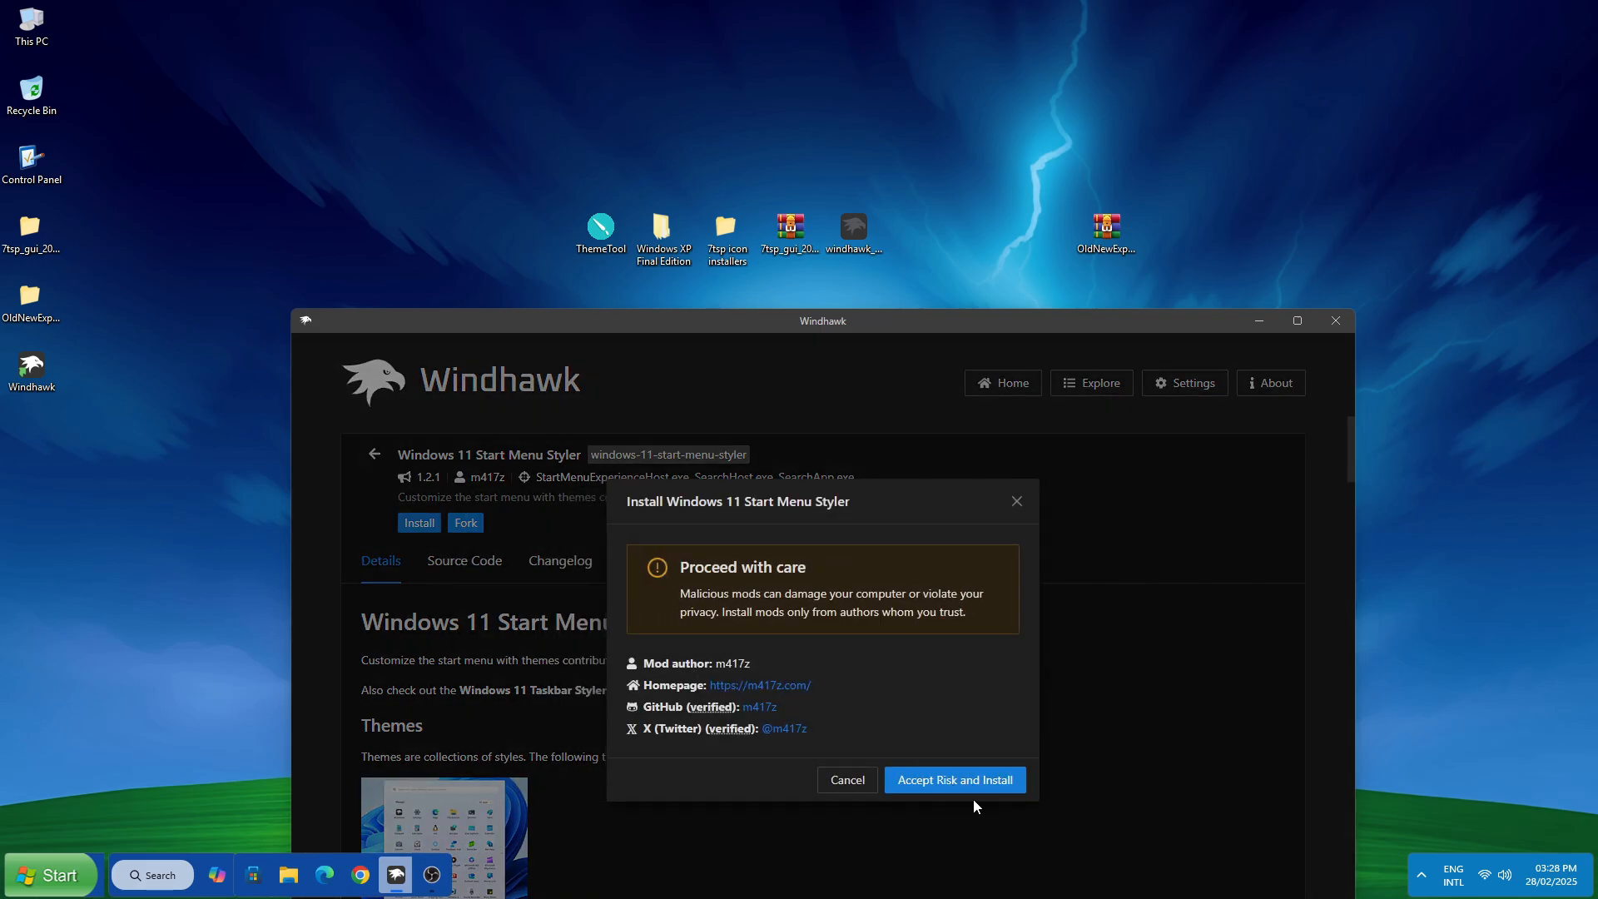
click(968, 786)
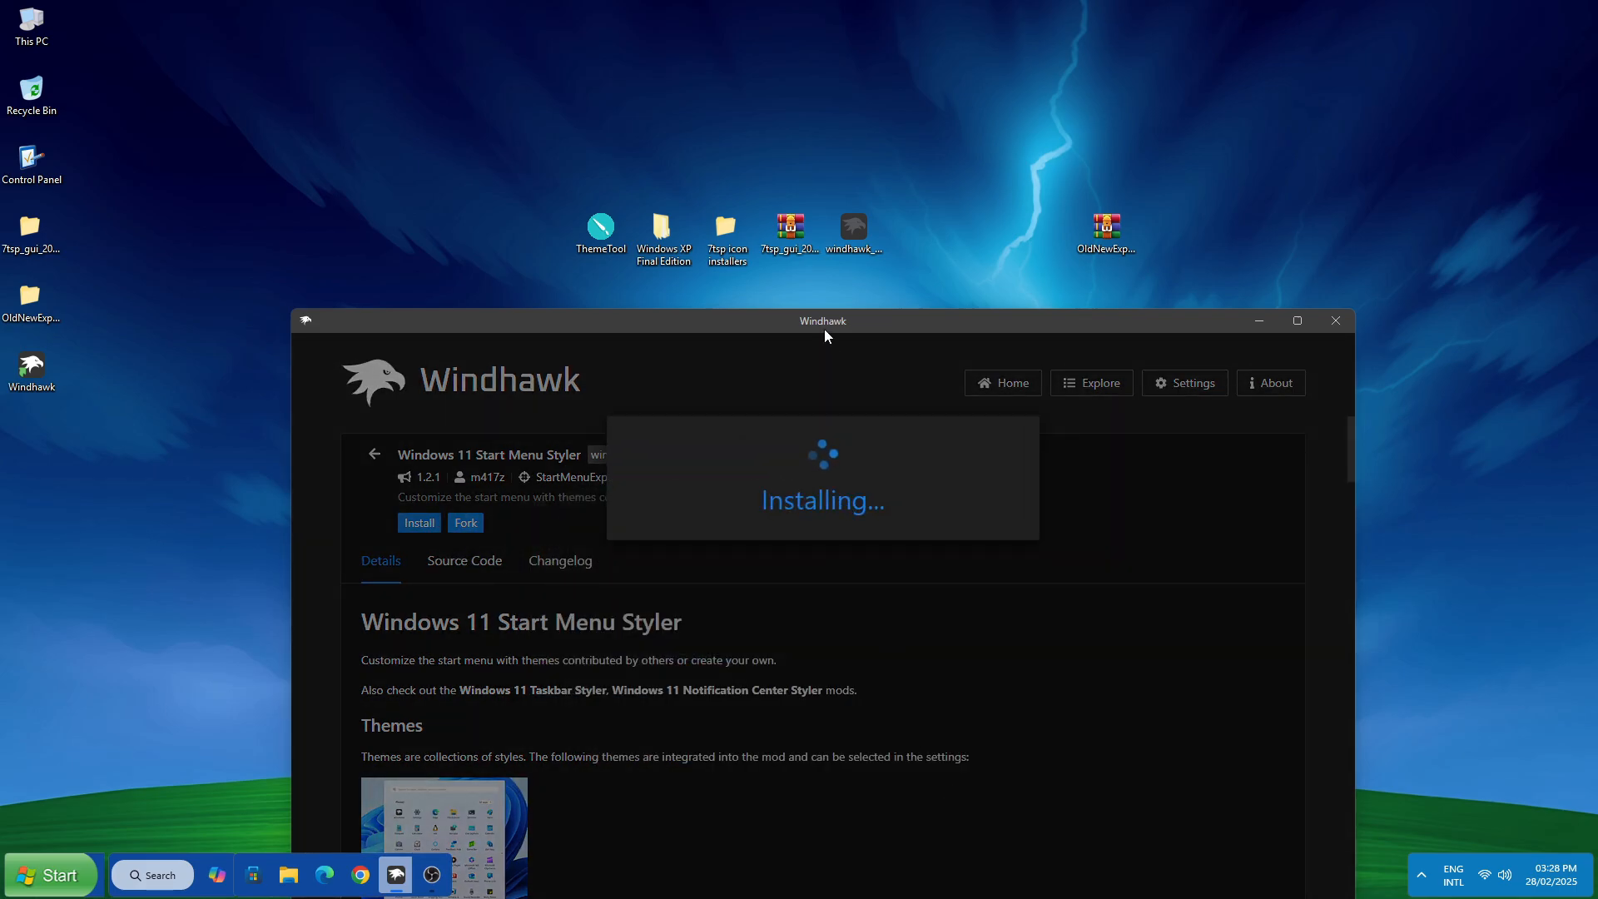
Step: Move Windhawk down off the desktop icons and open the Windhwak Mods folder inside Windows XP Final Edition > Extras
drag(824, 328, 853, 162)
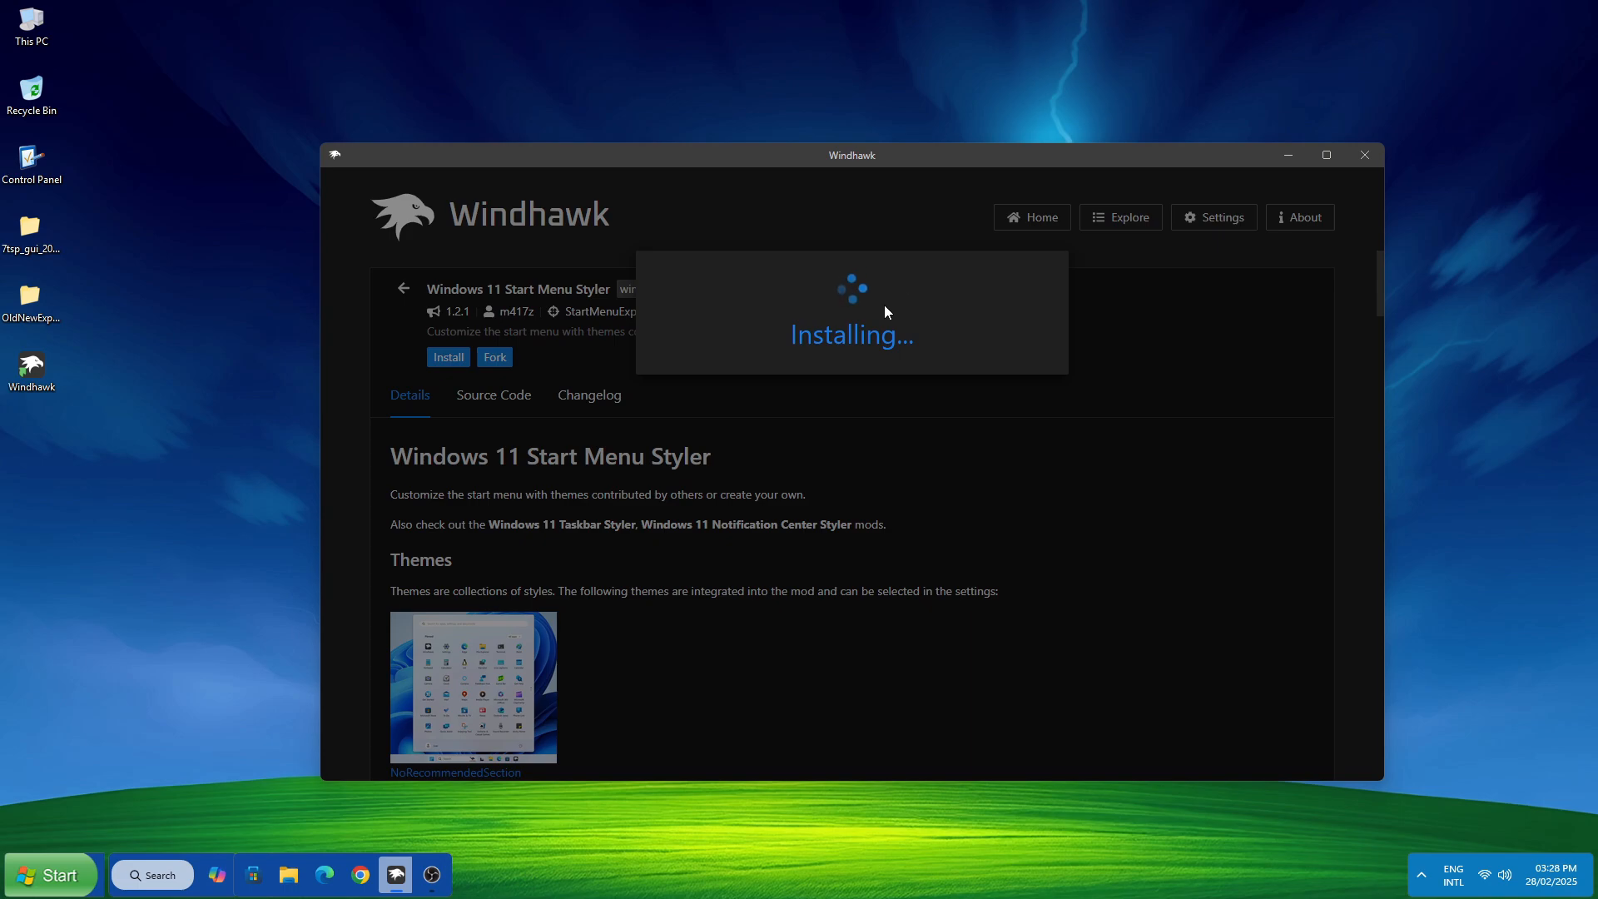
drag(856, 164, 874, 409)
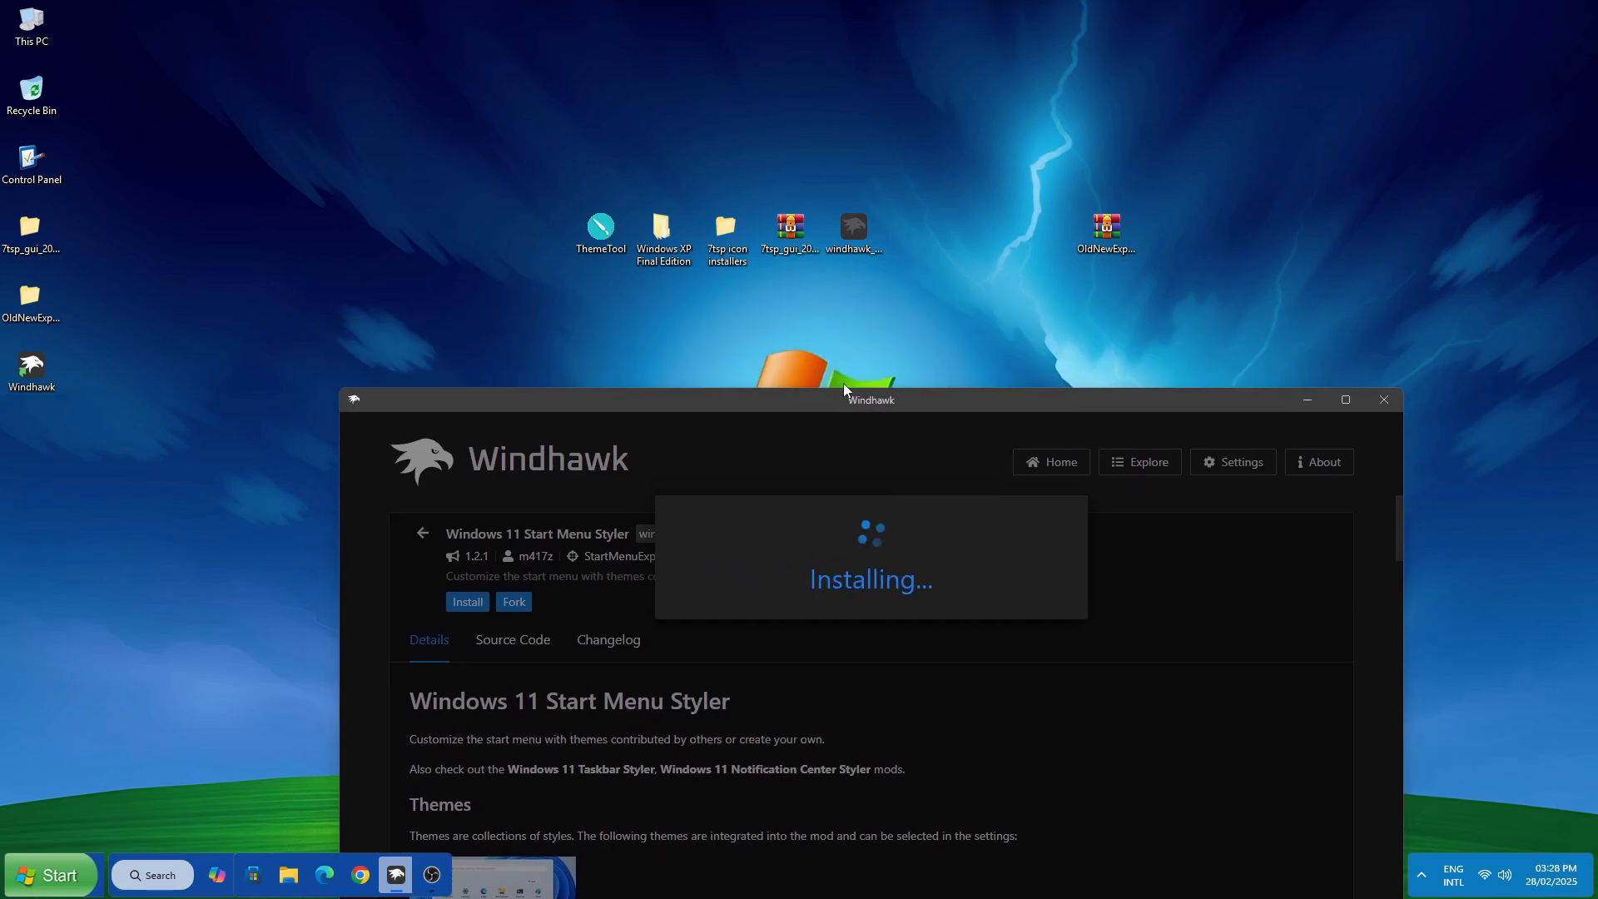
double_click(663, 237)
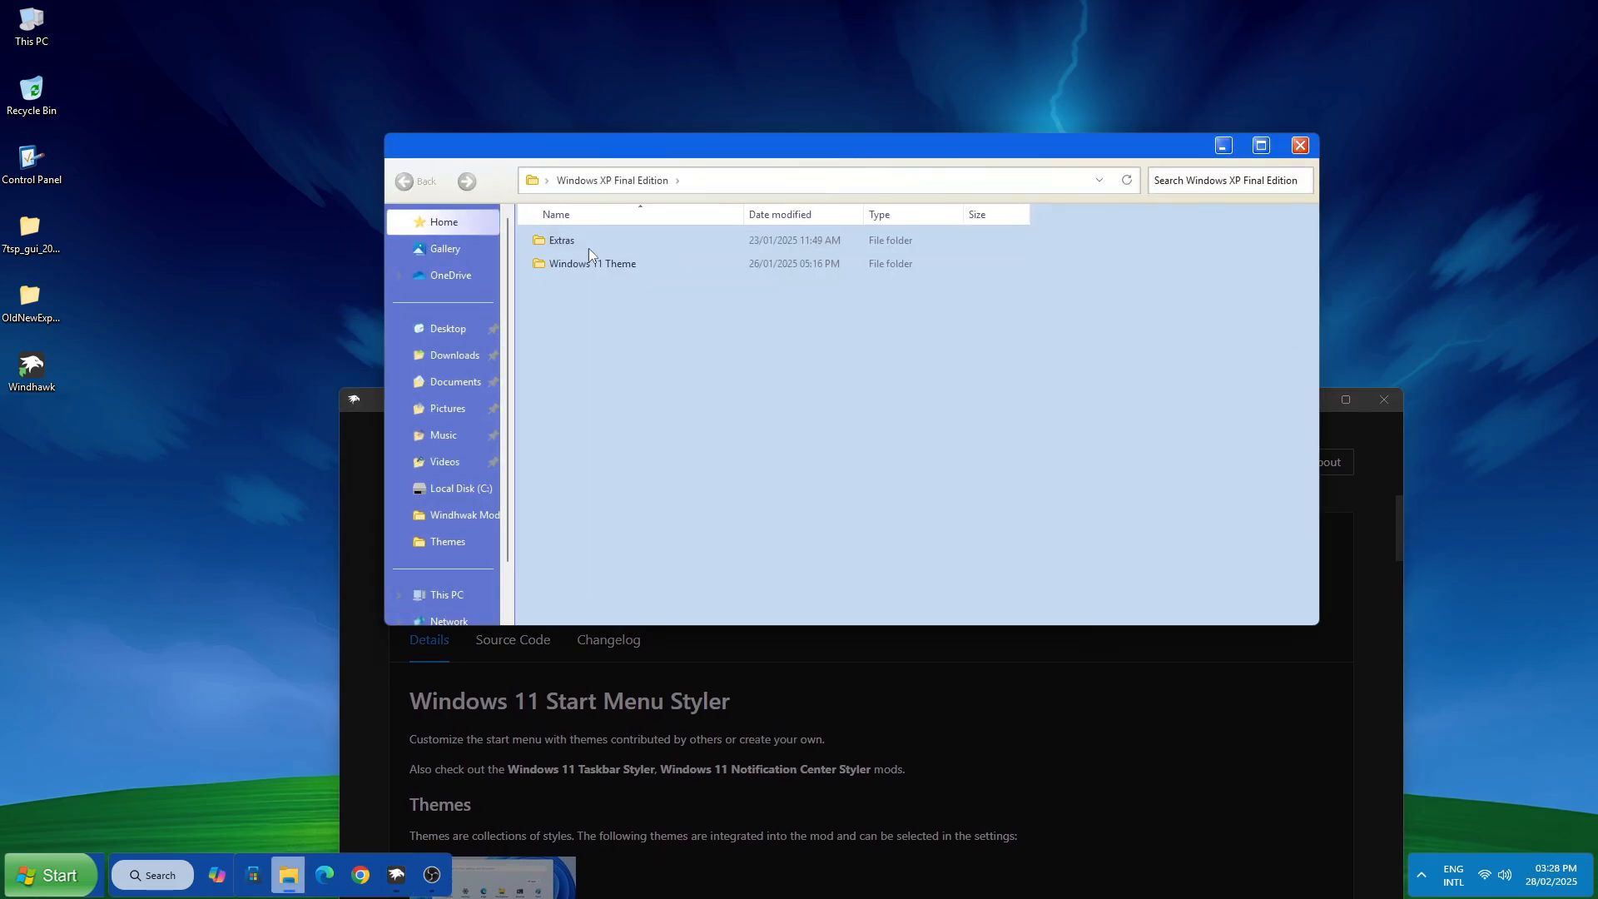
double_click(550, 248)
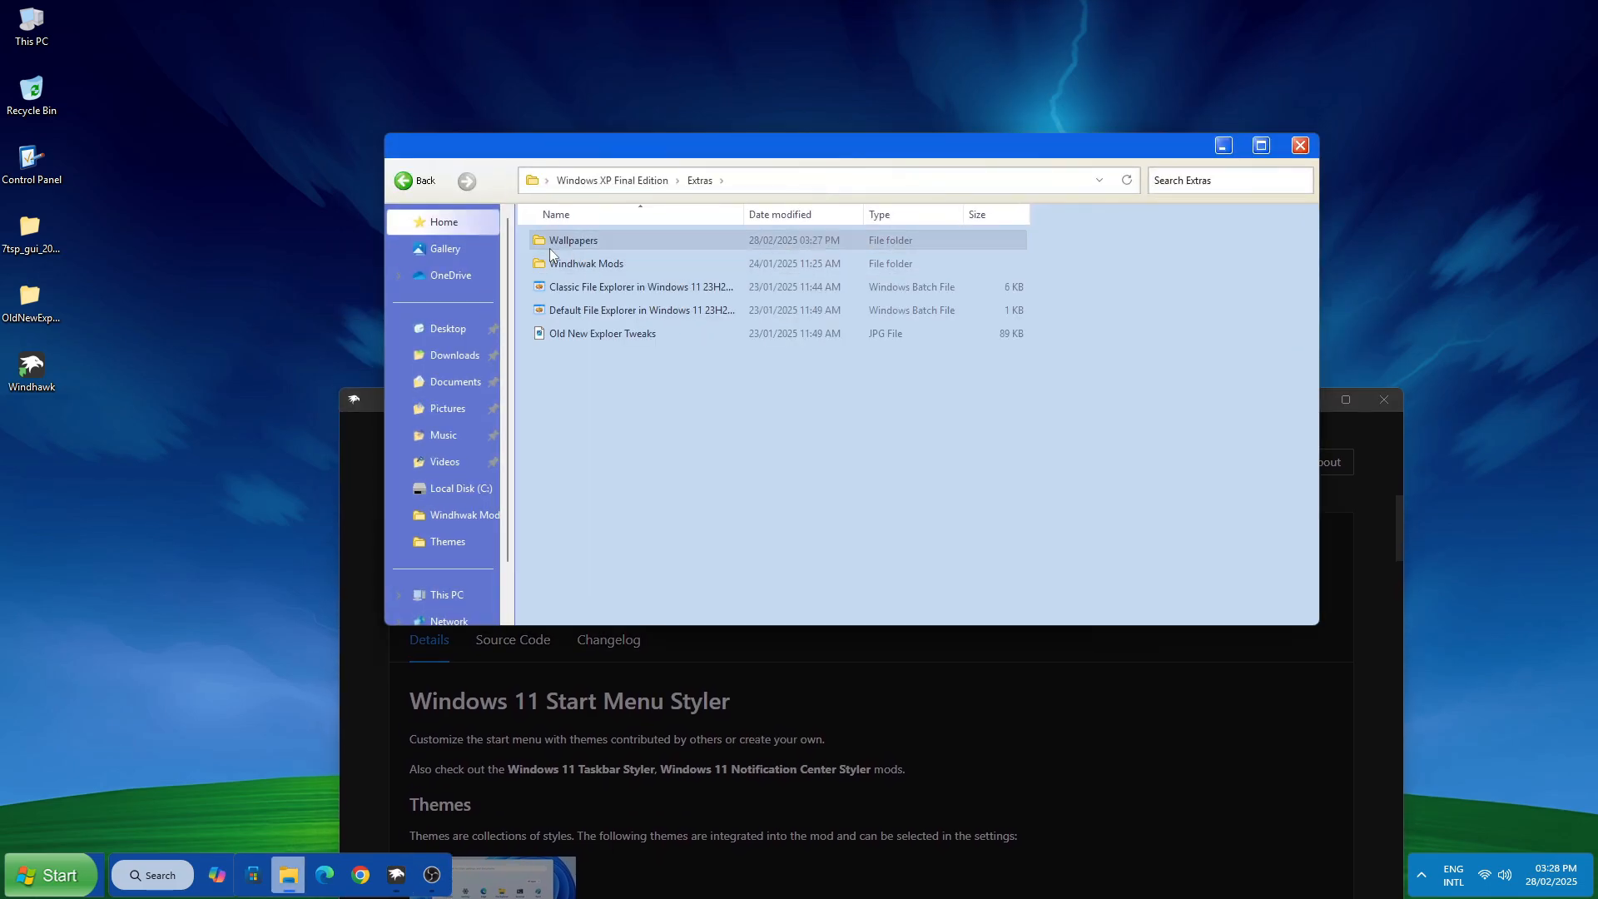
double_click(561, 260)
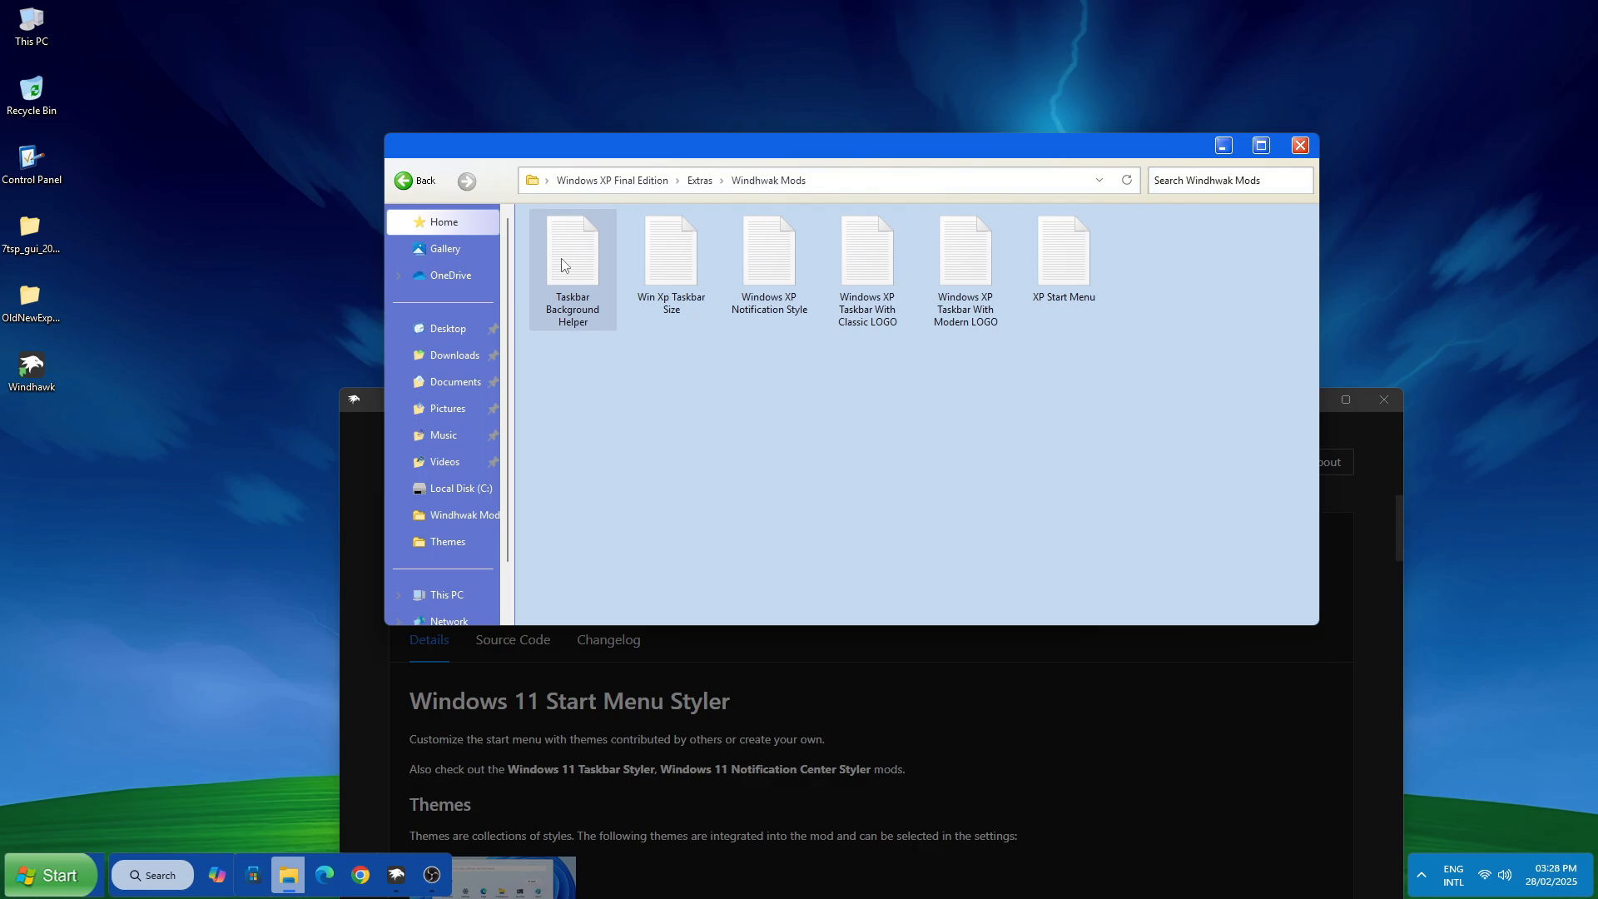
Step: Open the XP Start Menu text file and copy its entire text
right_click(1075, 288)
click(1107, 337)
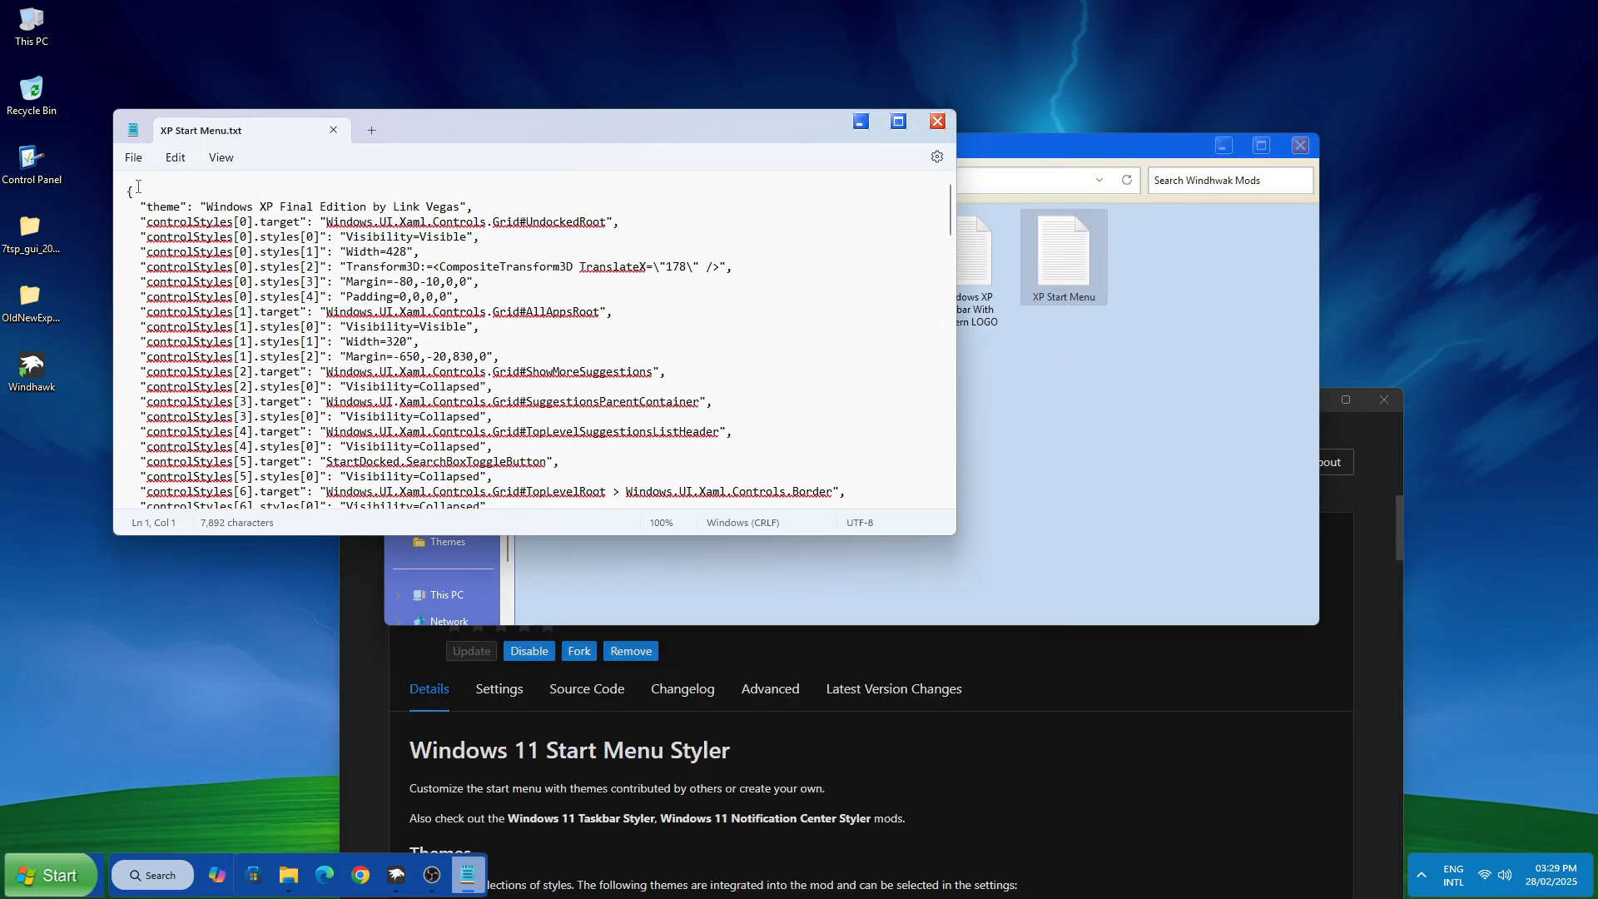
drag(129, 192, 452, 549)
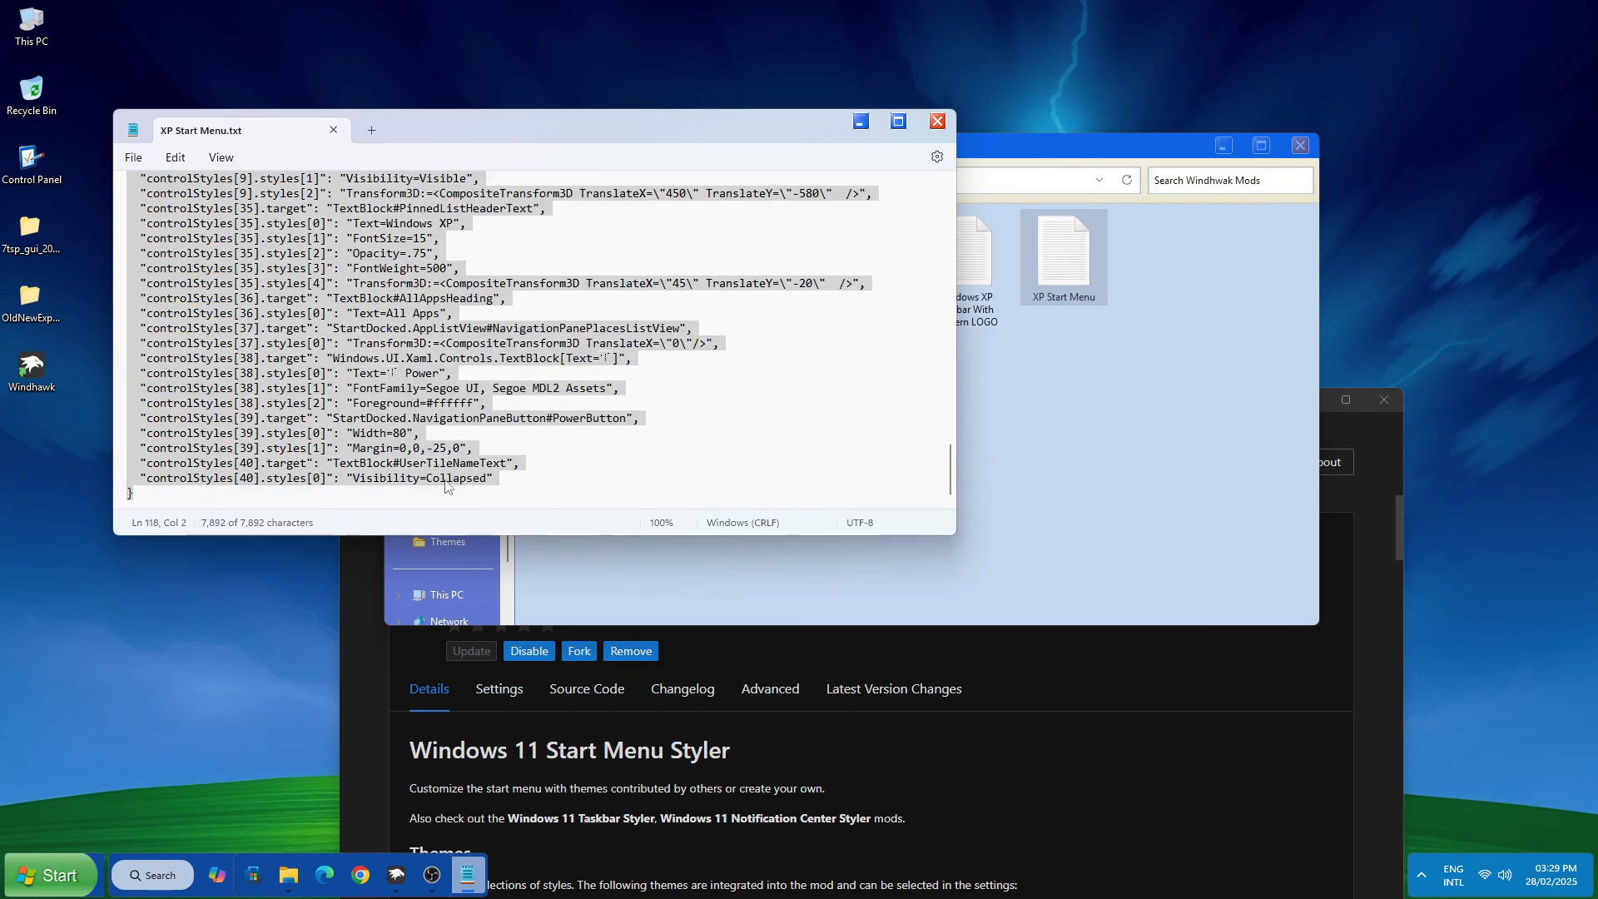
right_click(432, 459)
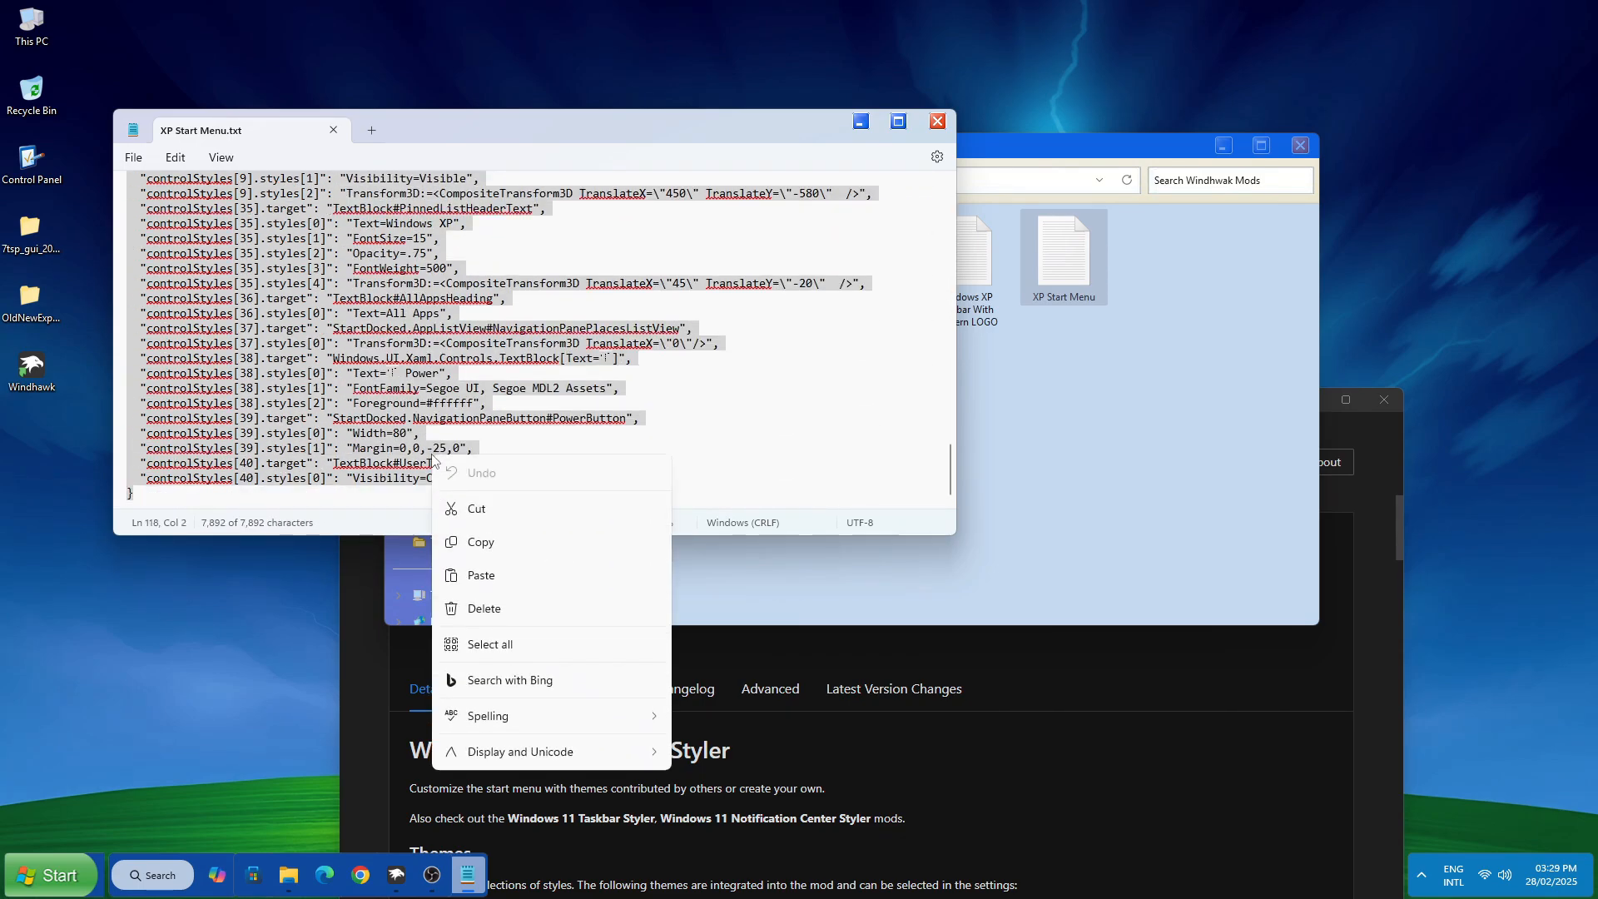
click(502, 553)
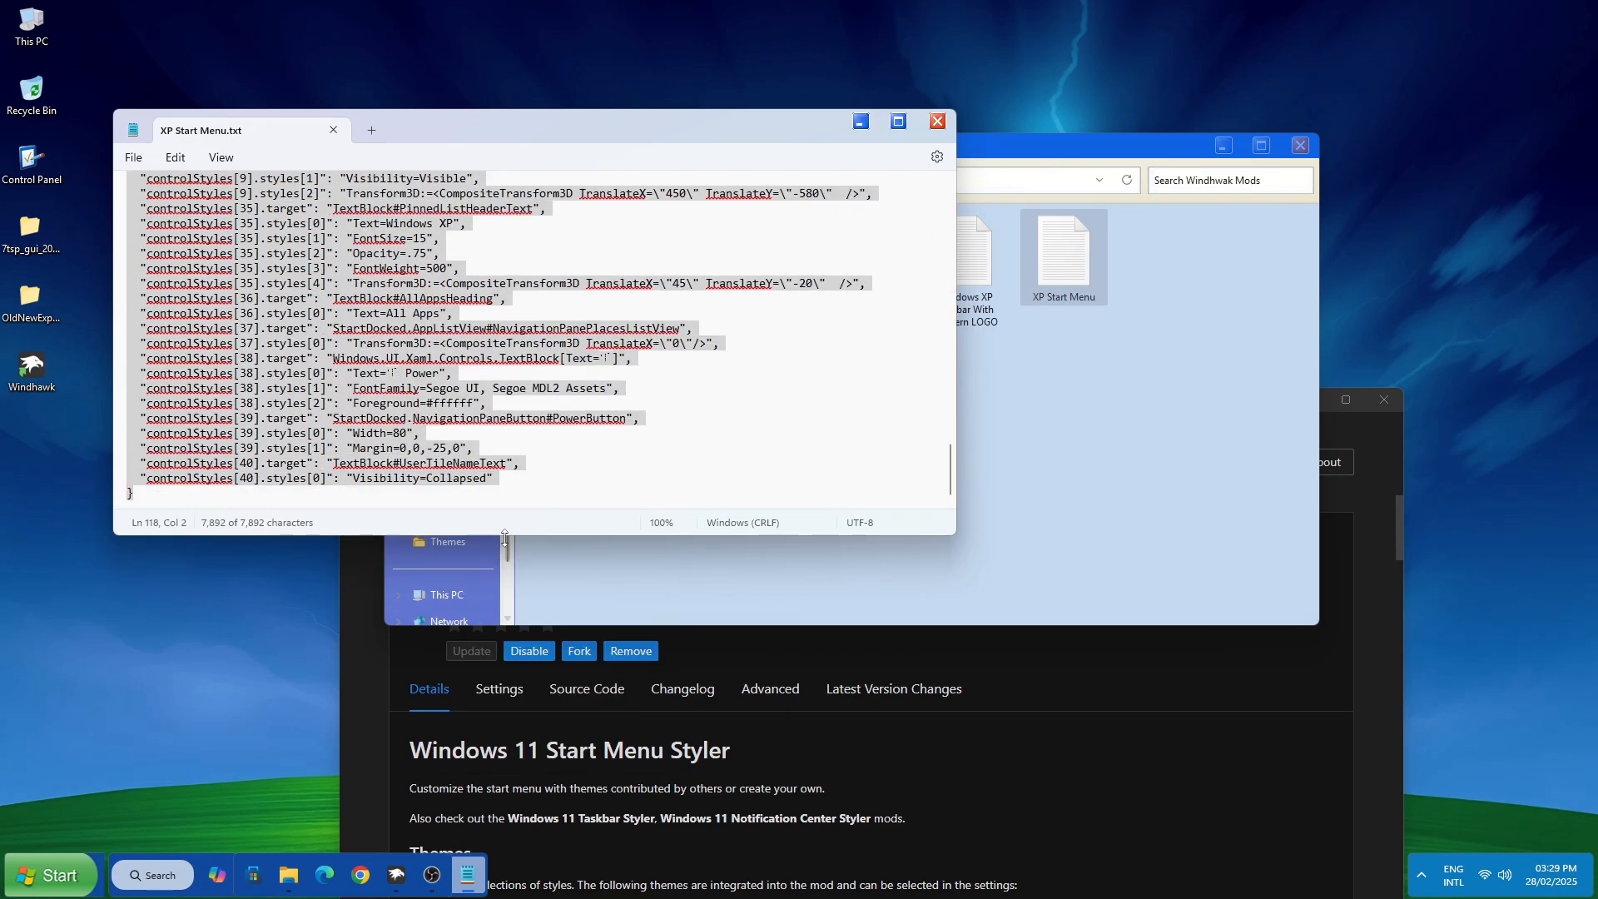
Step: Put away the text file and folder, replace the Start Menu Styler's mod settings with the copied text, save them and minimize Windhawk
click(937, 122)
click(1223, 147)
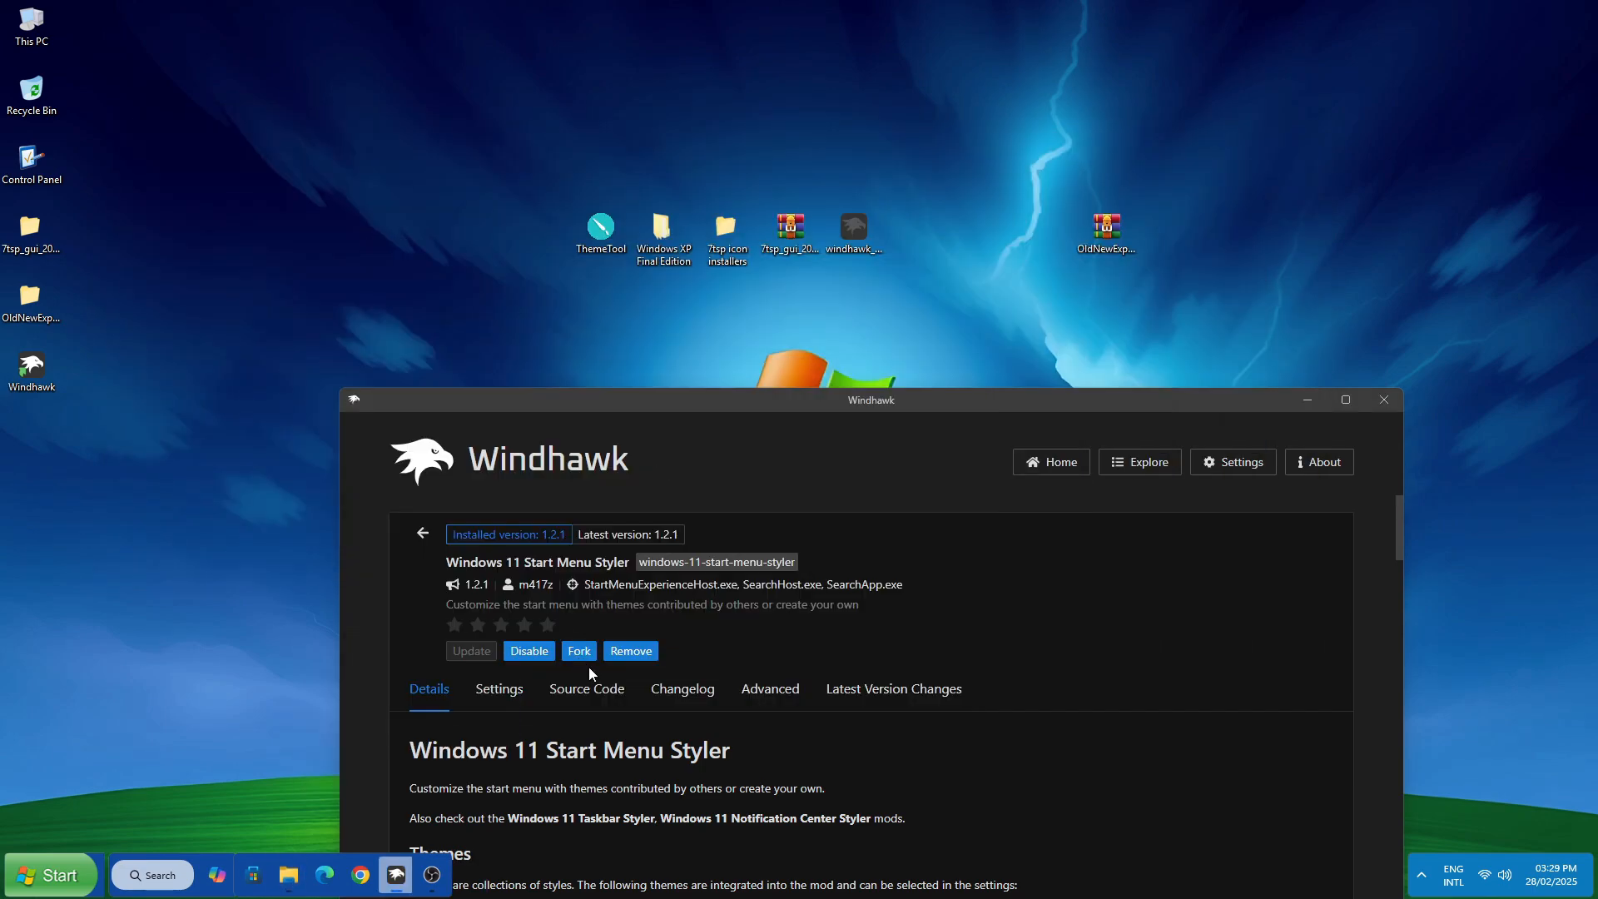
click(771, 689)
drag(827, 408, 856, 96)
drag(651, 663, 450, 620)
right_click(476, 620)
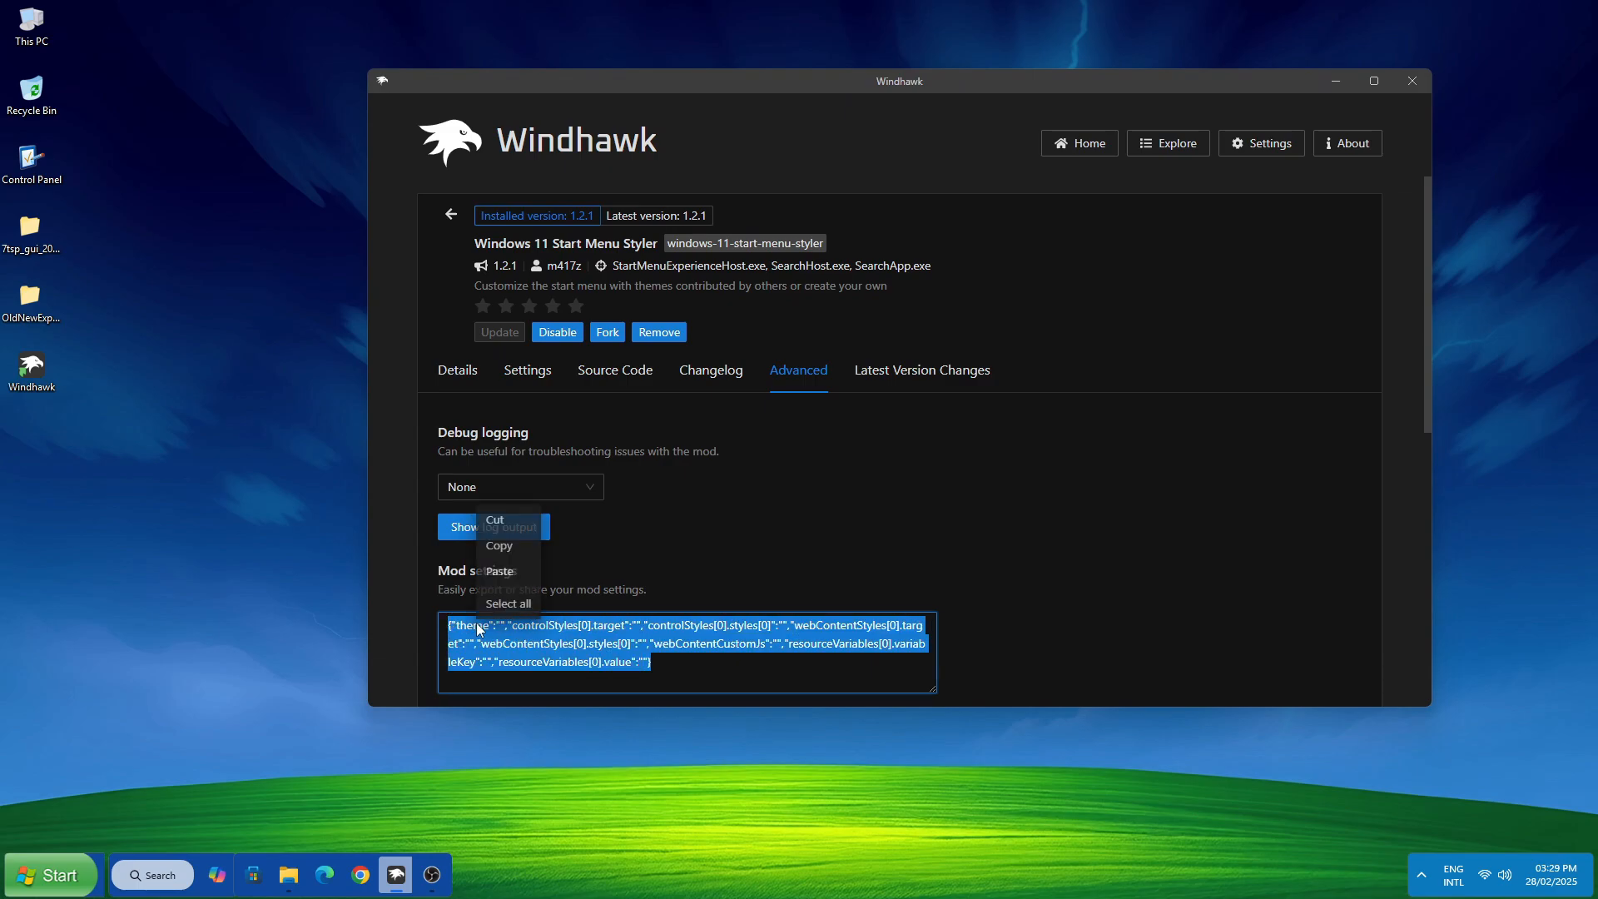
click(502, 568)
scroll(938, 601, down, 1)
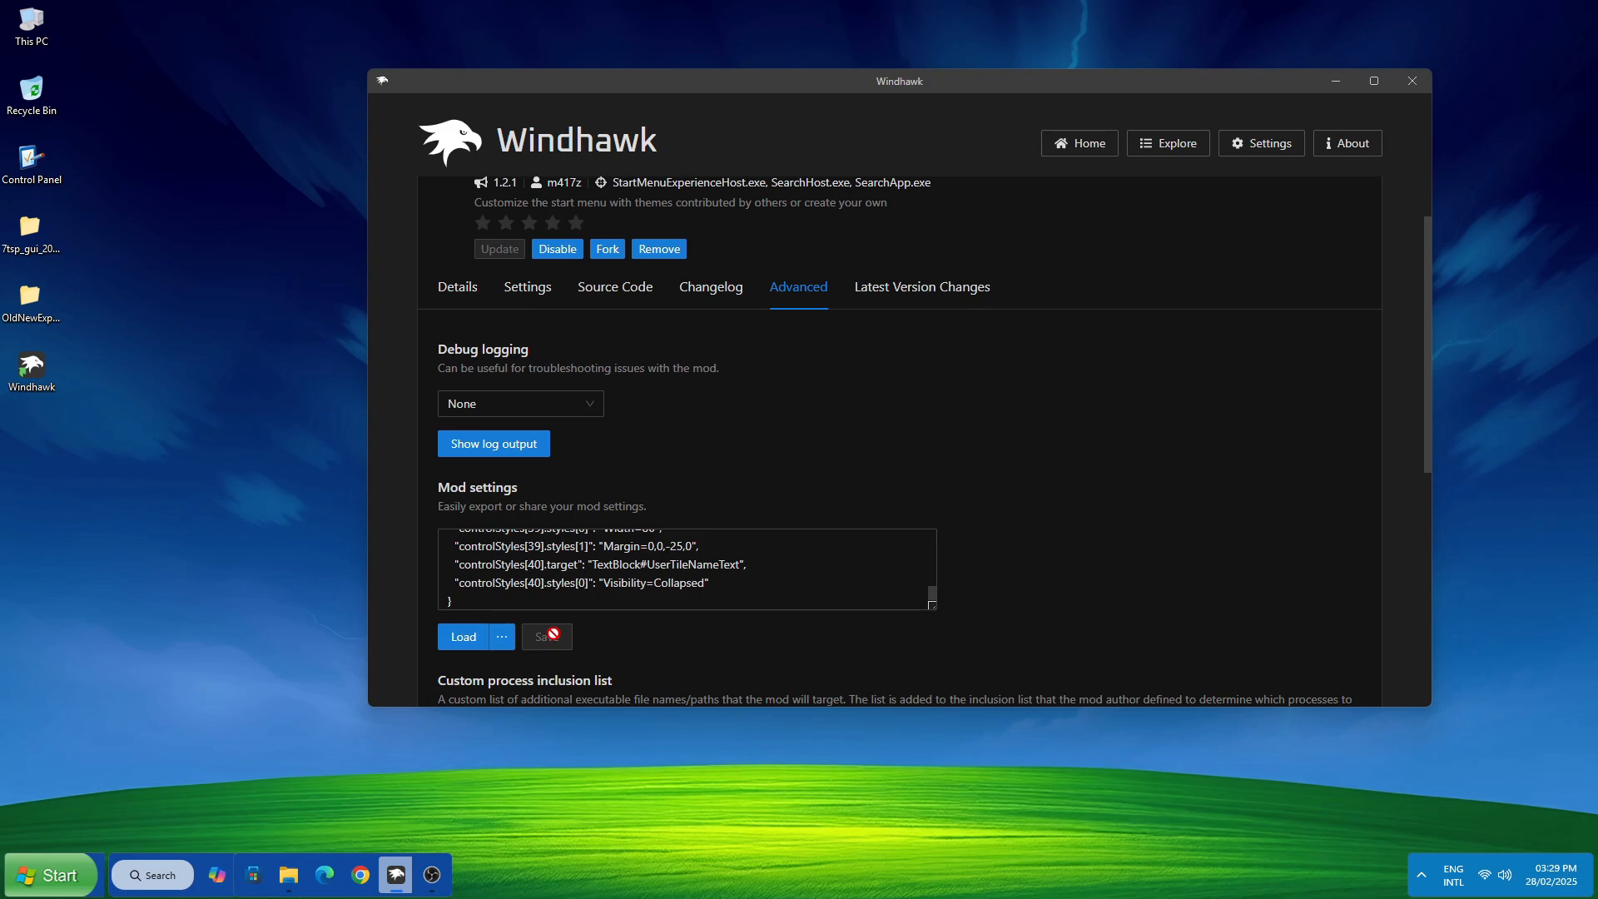
click(1324, 92)
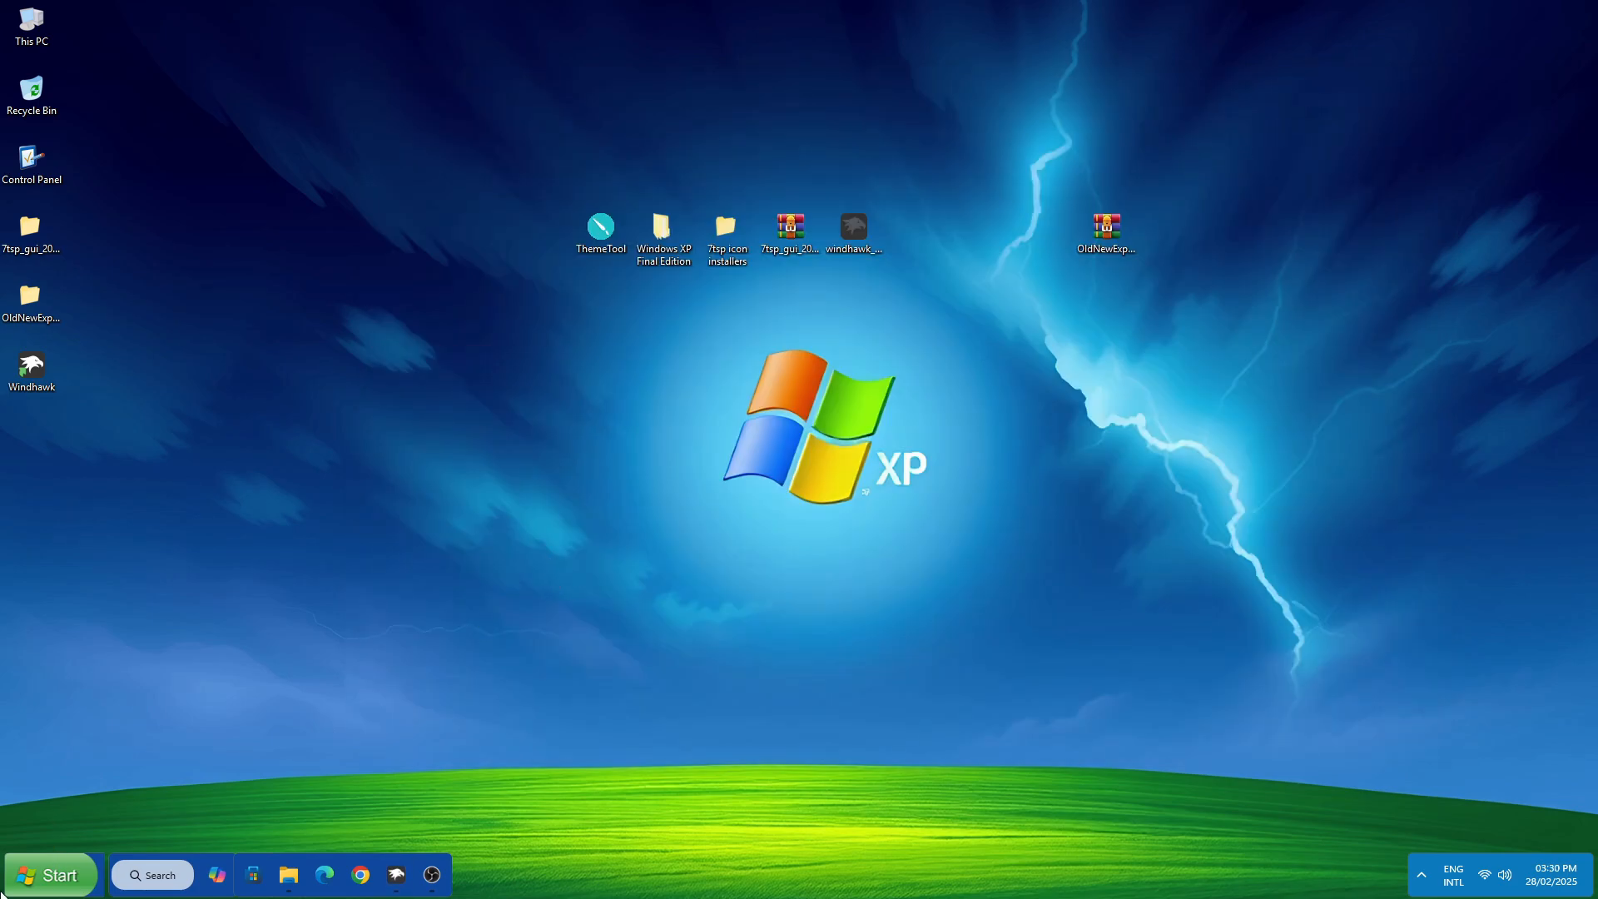
Step: Check the restyled Start menu by looking through its All Apps list, and close it
click(37, 875)
scroll(177, 632, down, 5)
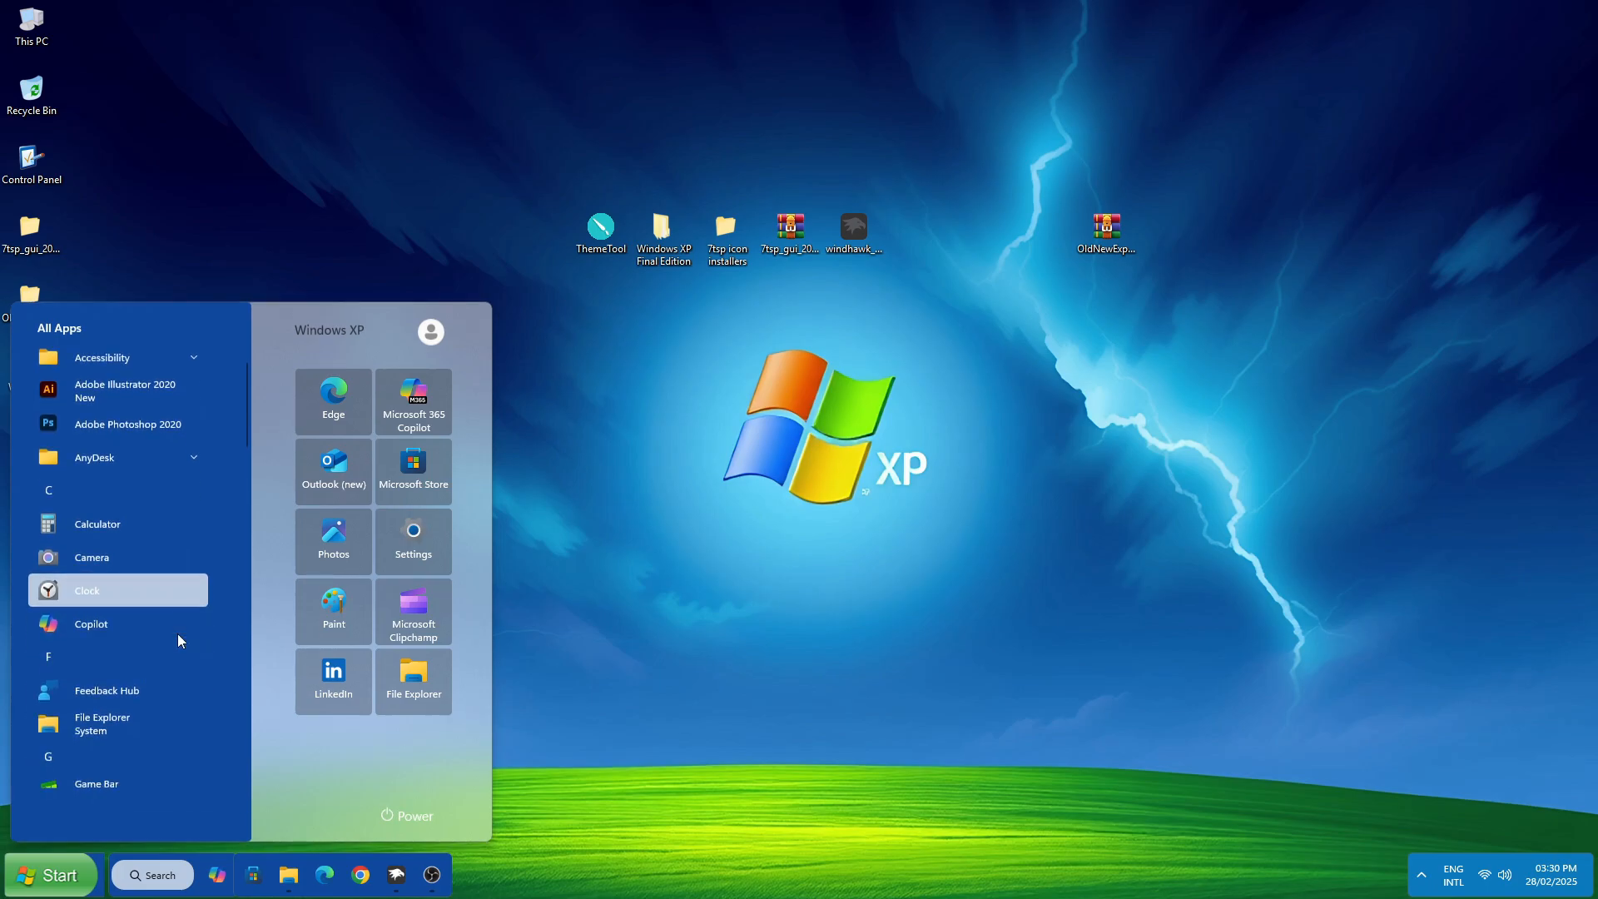
scroll(177, 640, down, 5)
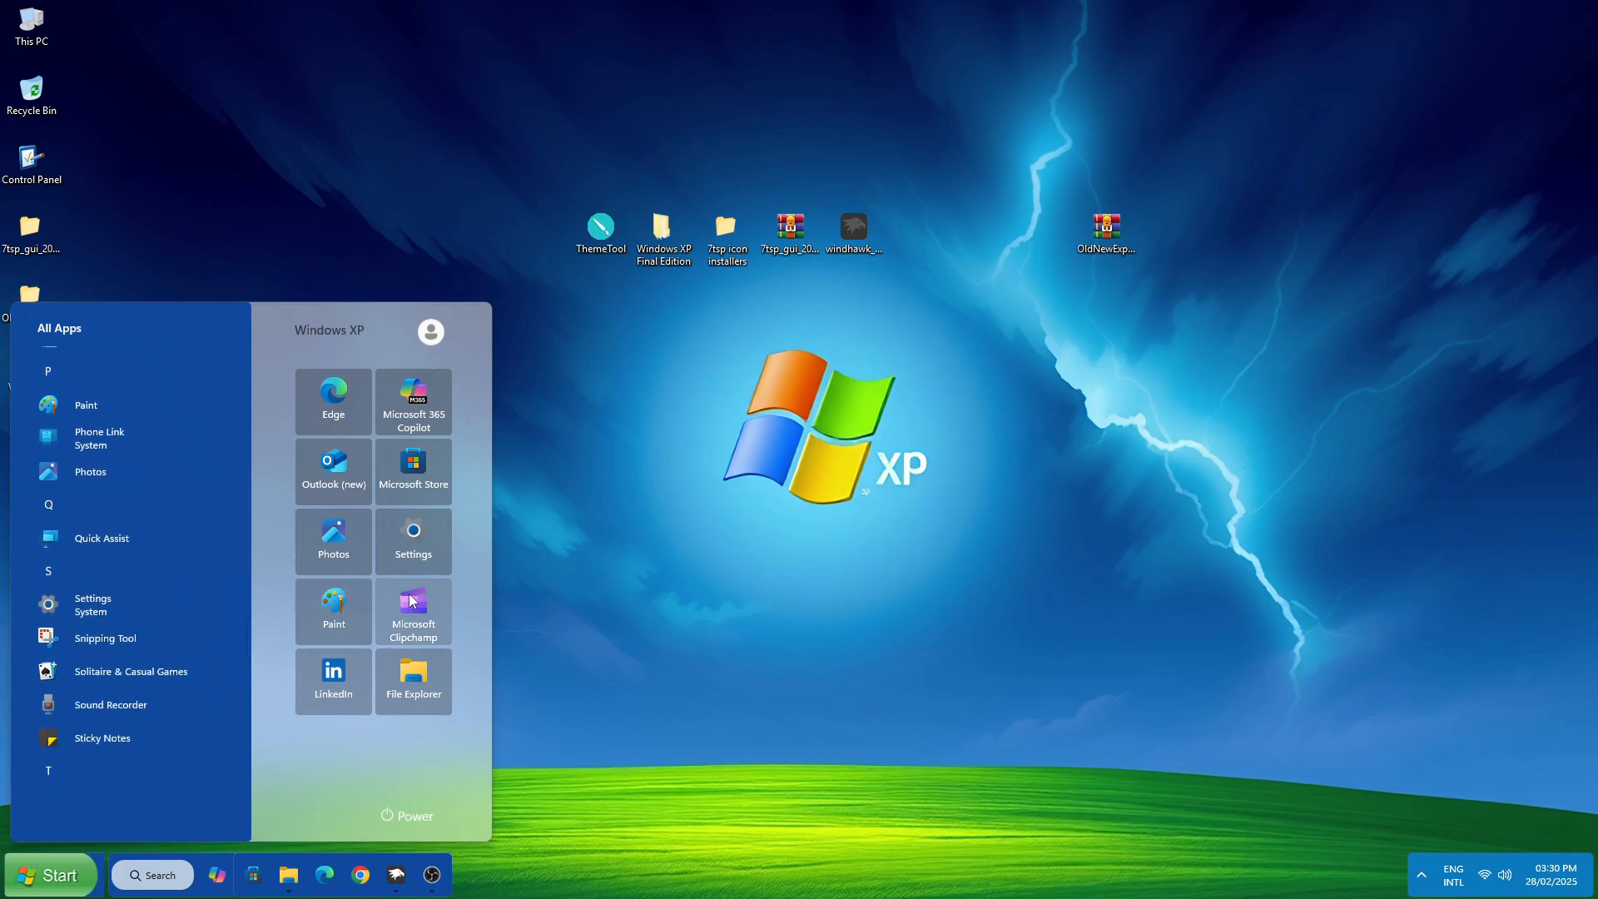
click(63, 874)
Step: Bring back Windhawk, move it down off the desktop icons and open Windows XP Final Edition > Extras > Windhwak Mods
click(397, 874)
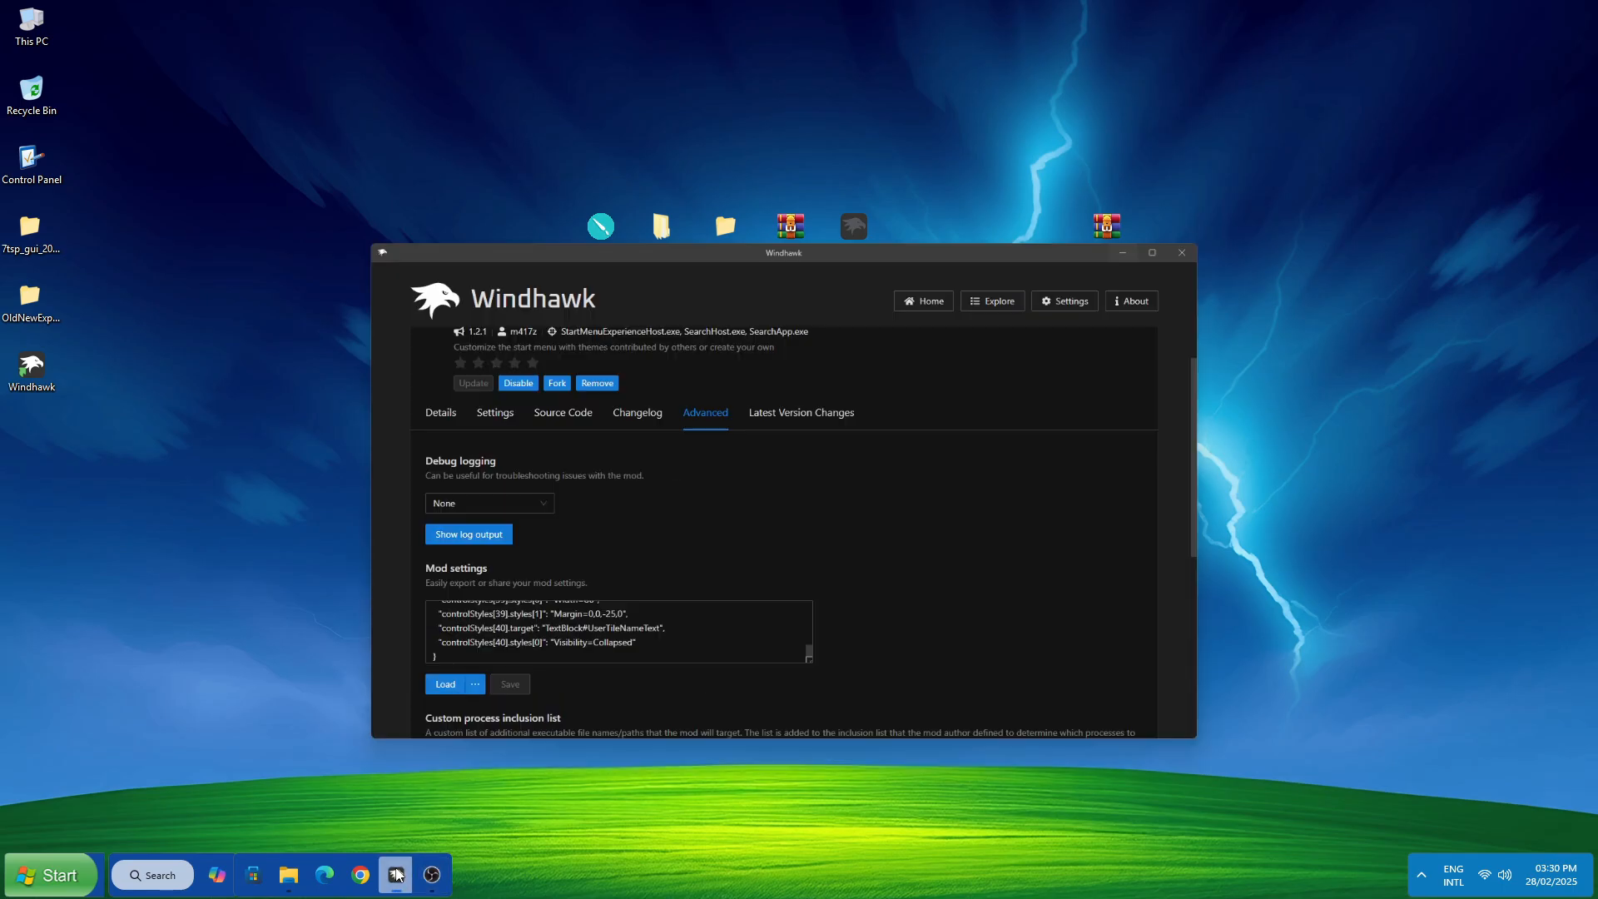
drag(856, 104, 875, 318)
double_click(667, 237)
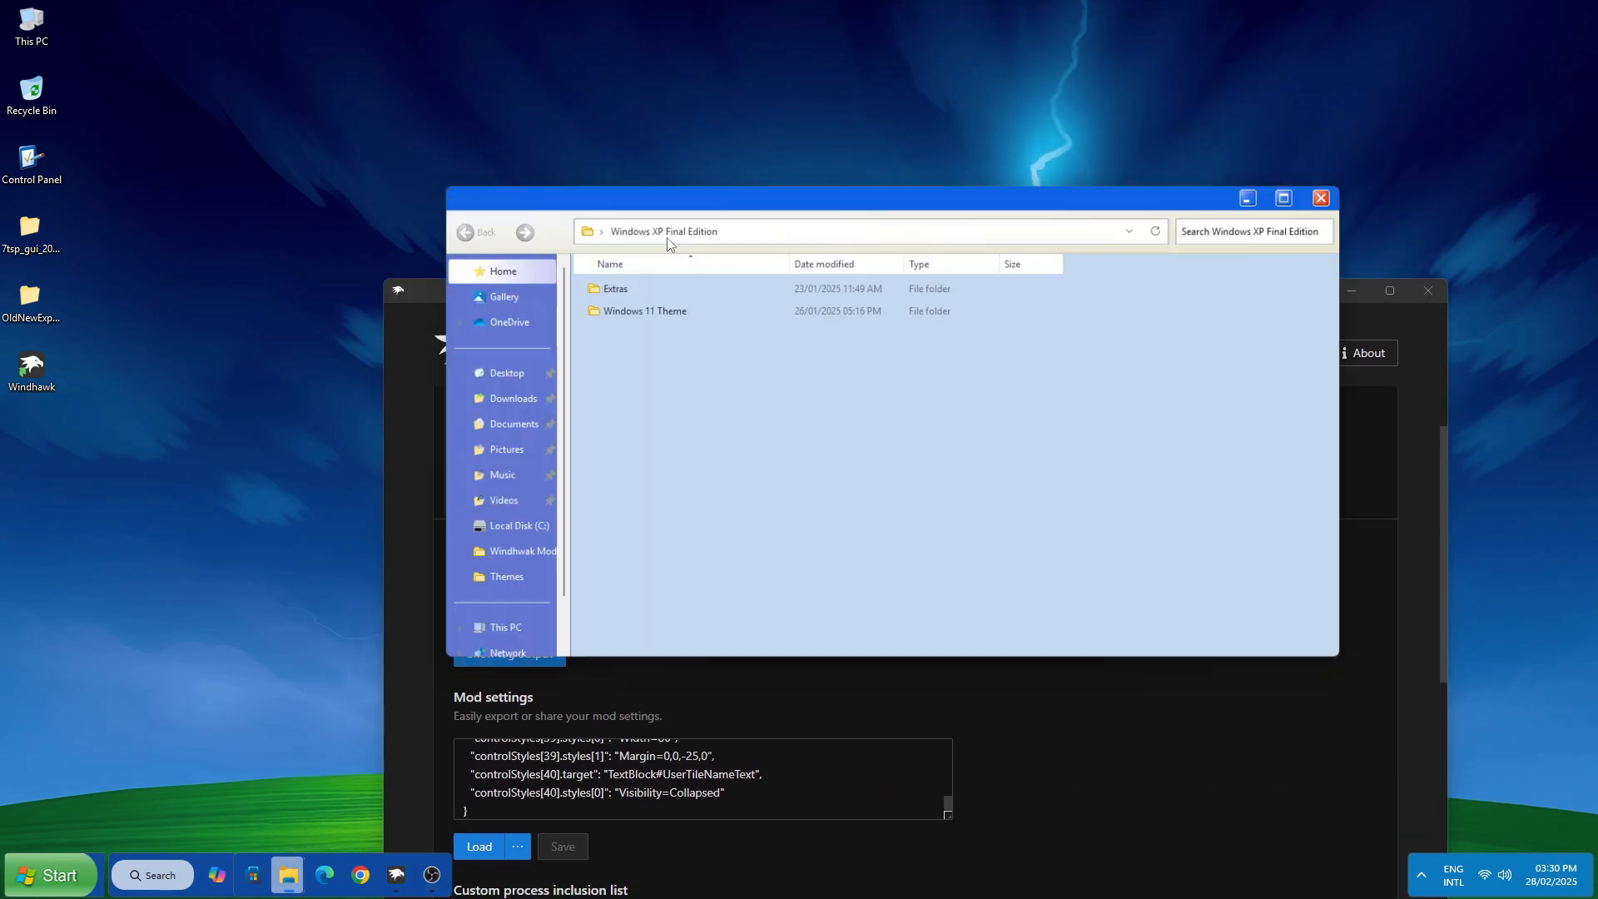
double_click(621, 283)
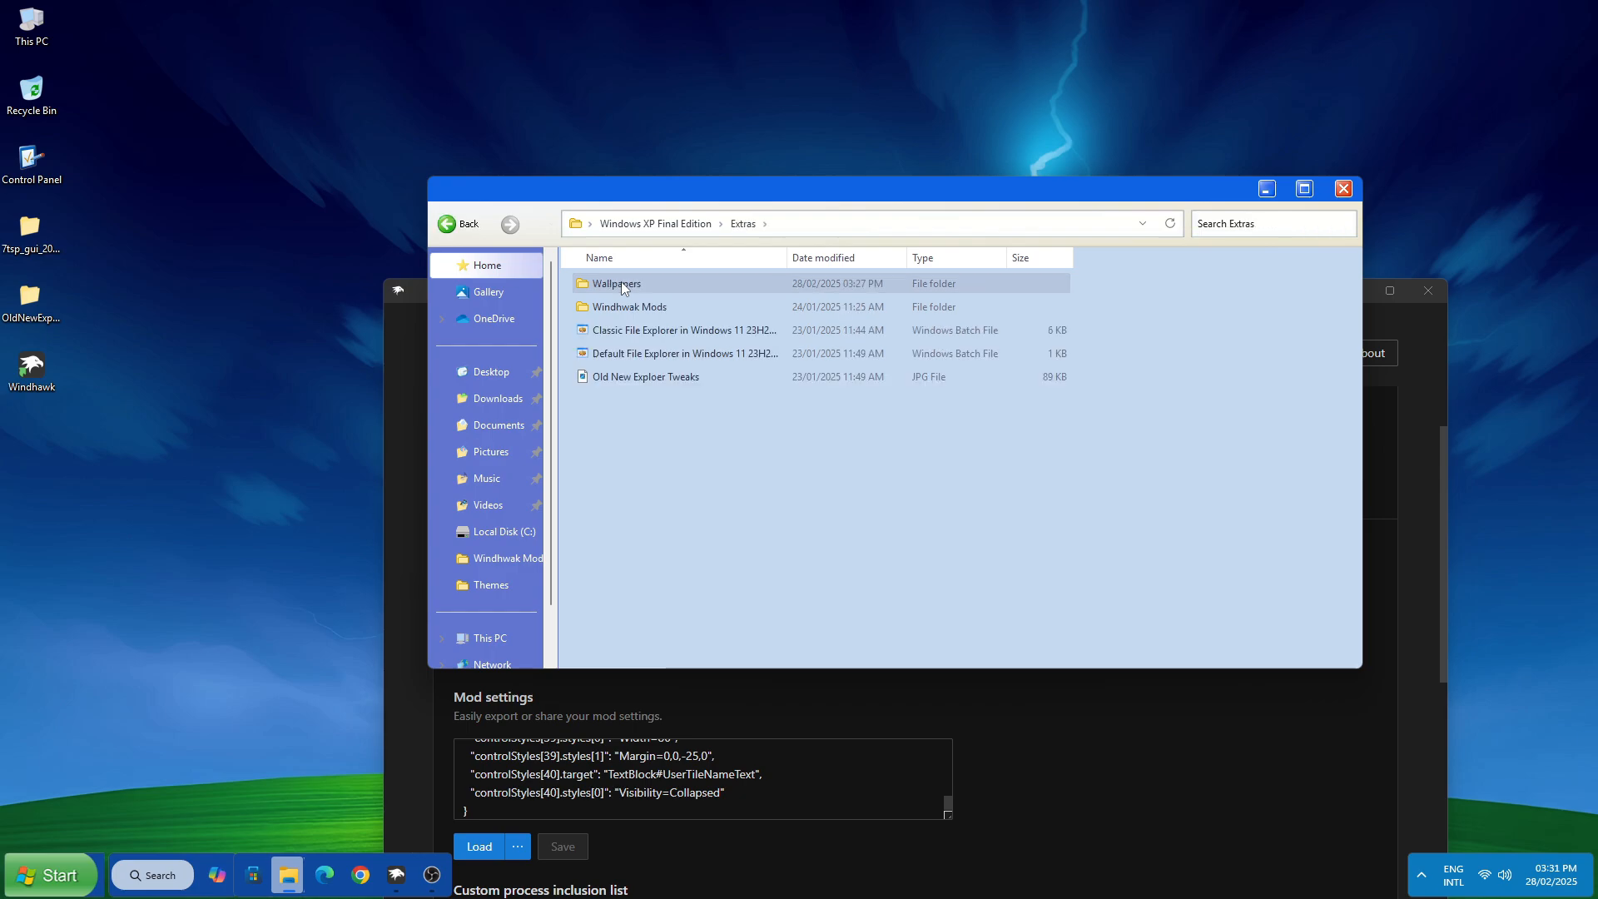
double_click(631, 307)
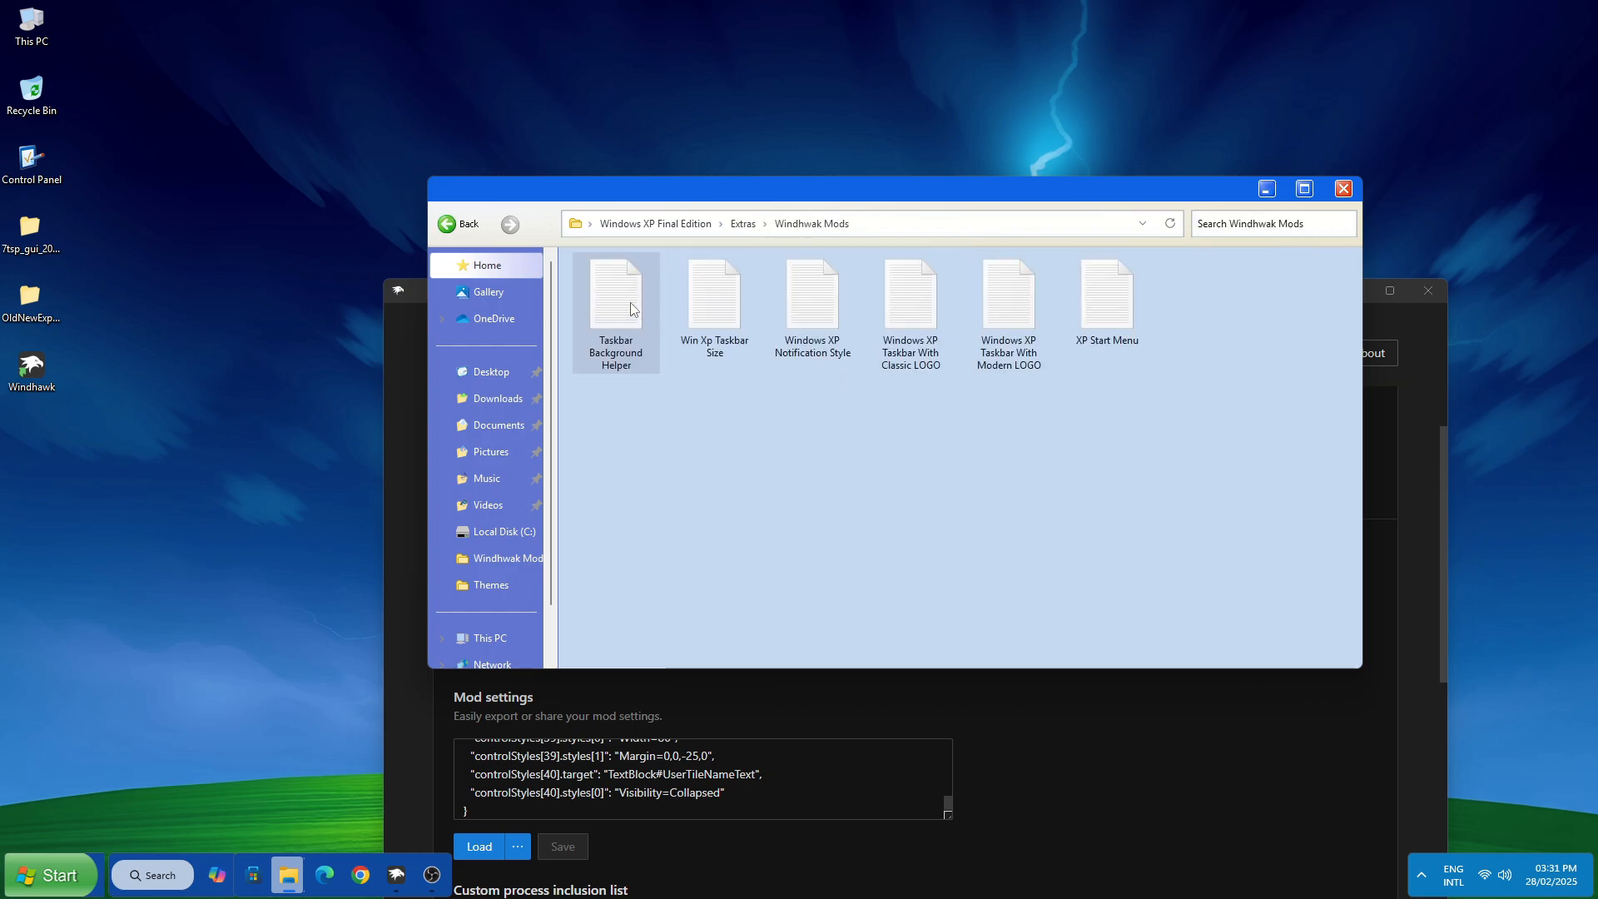
Step: Copy the file name of the Taskbar Background Helper text file without renaming it
right_click(608, 348)
click(749, 385)
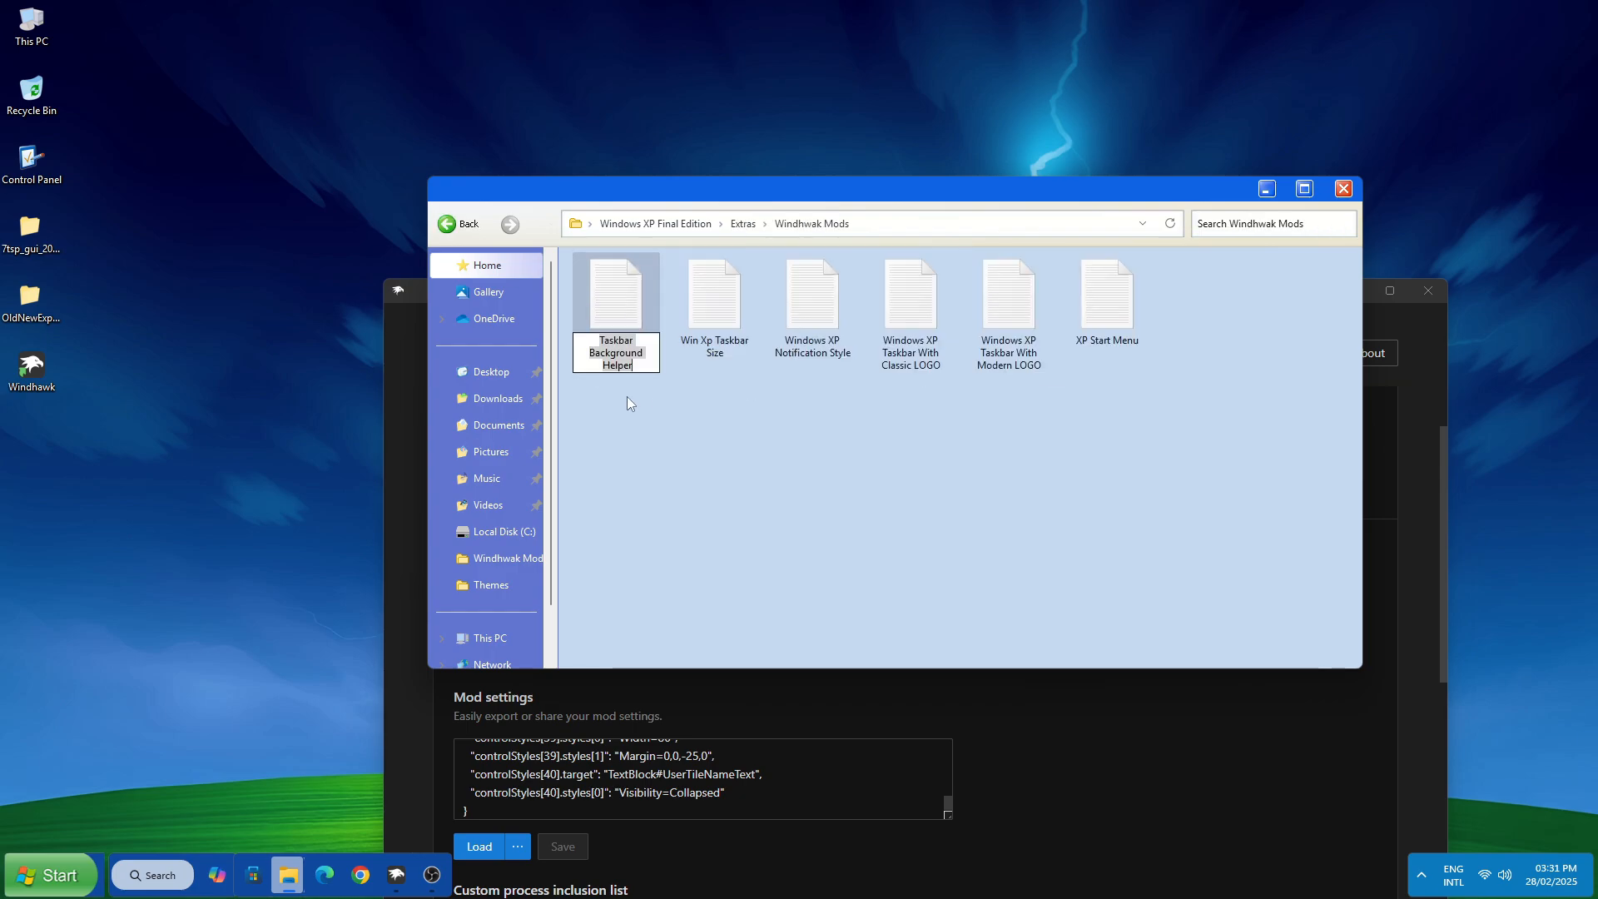
right_click(621, 368)
click(653, 425)
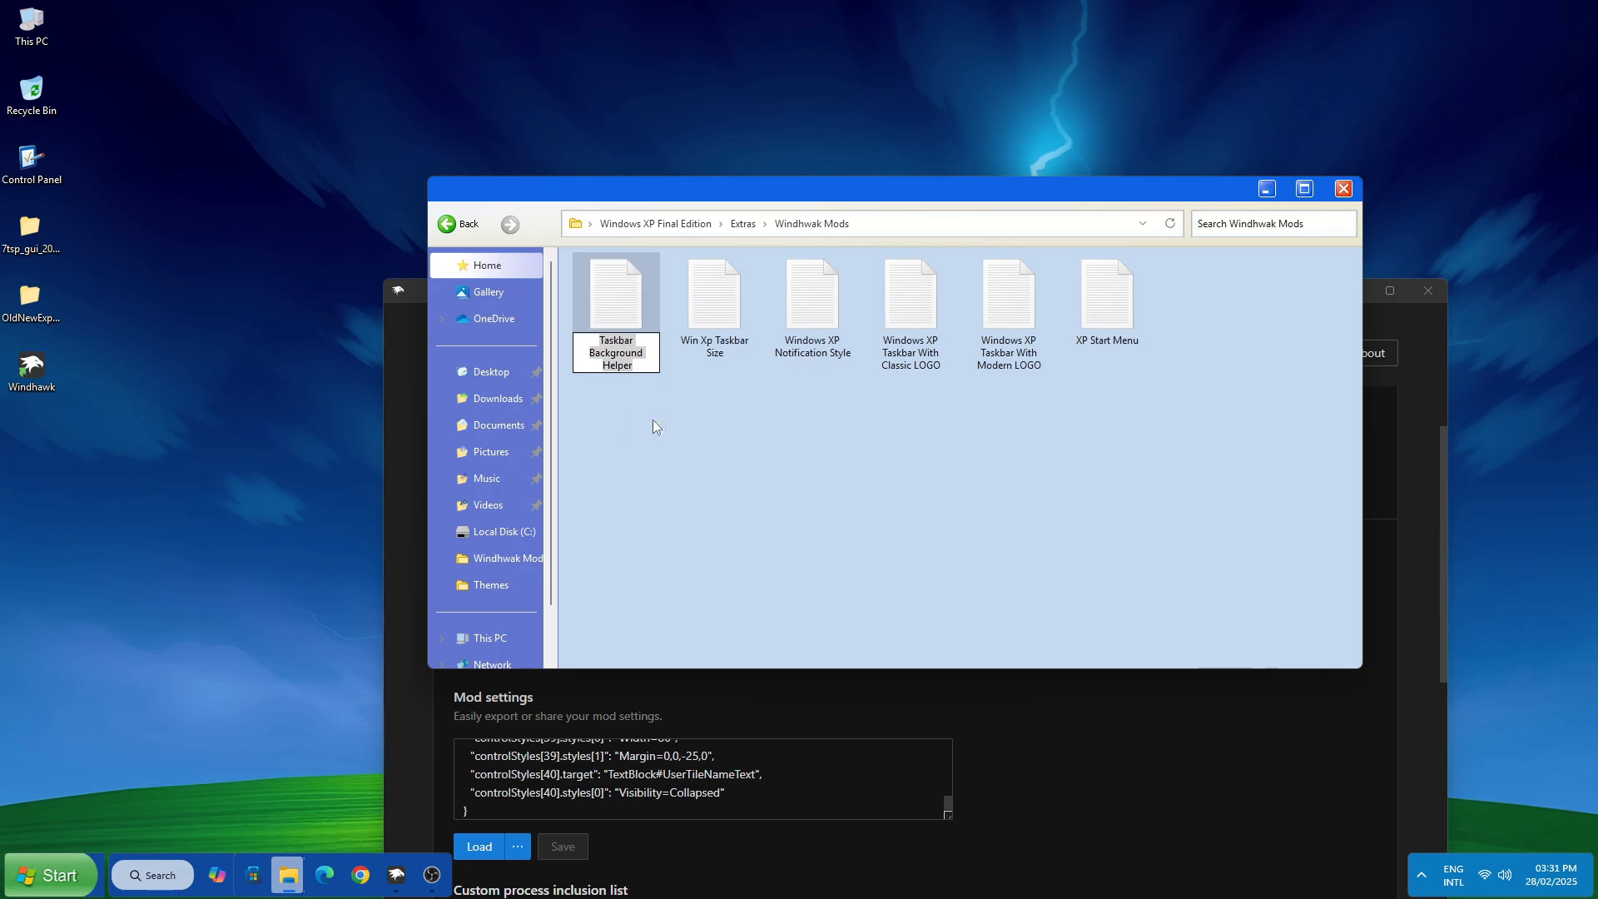
click(1142, 754)
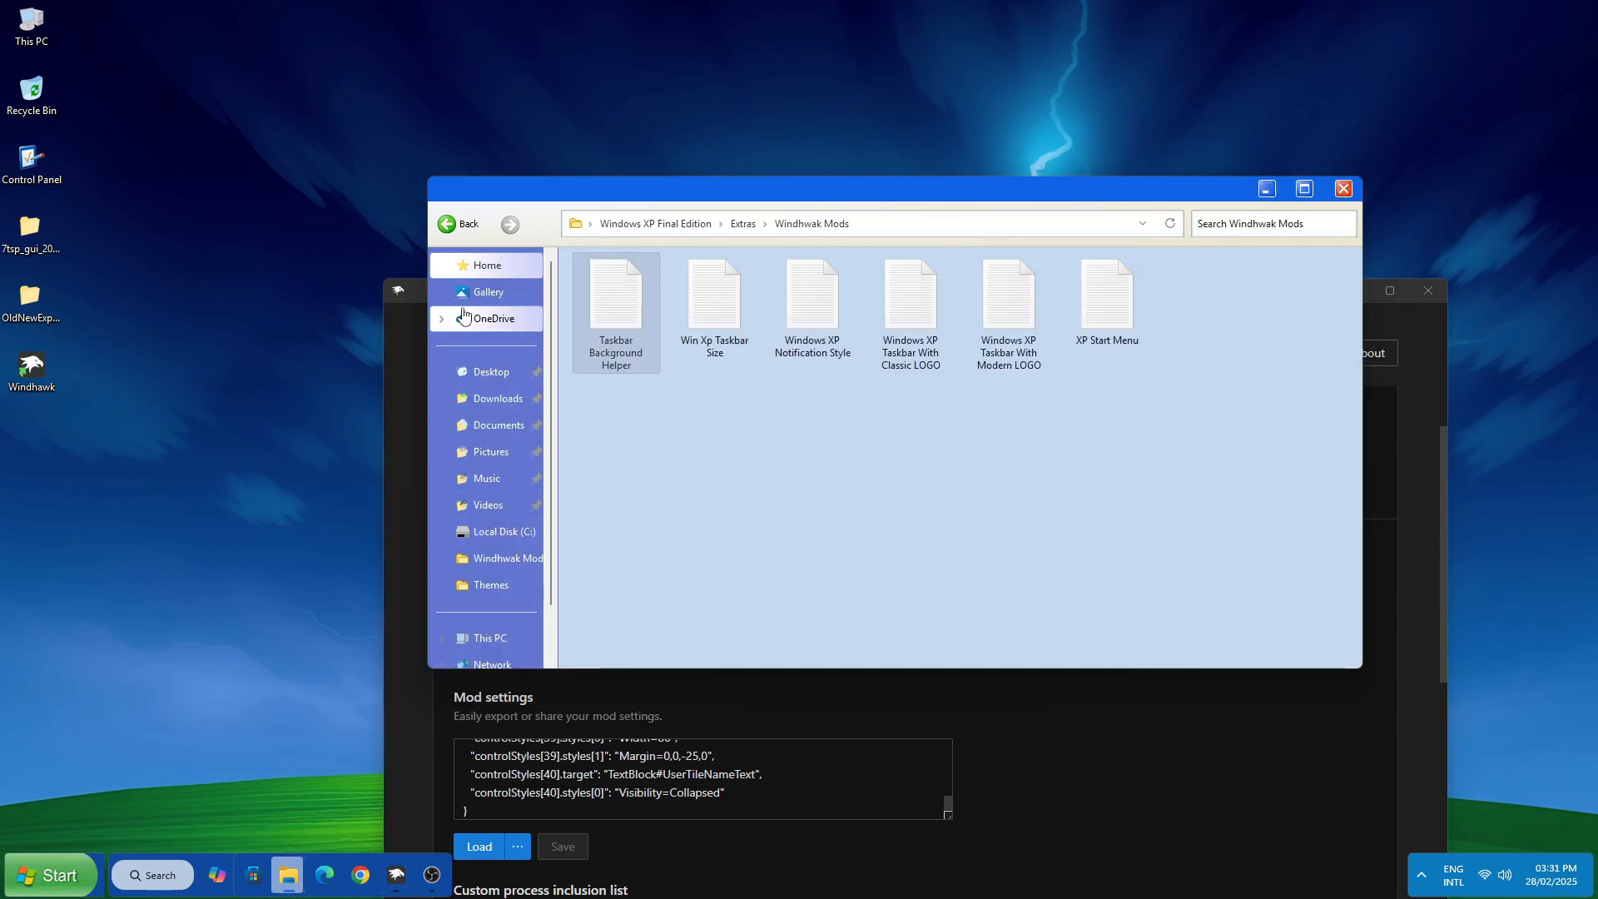
Step: Search Windhawk's mod list for Taskbar Background Helper using the copied name and install that mod, accepting the risk
click(1116, 774)
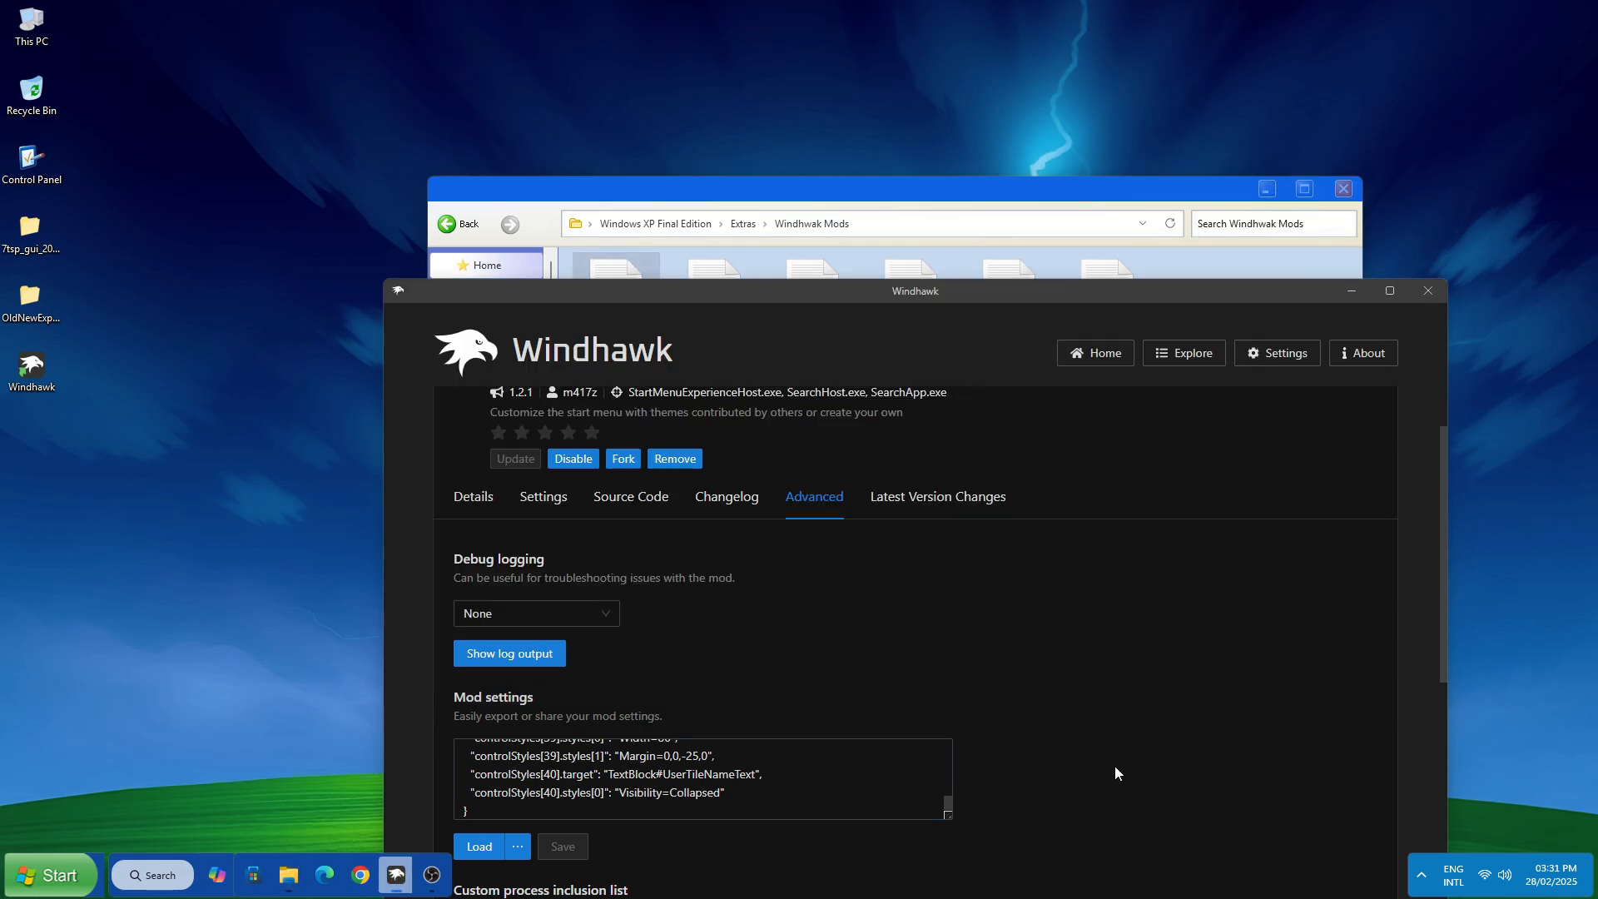
scroll(477, 441, up, 3)
click(471, 423)
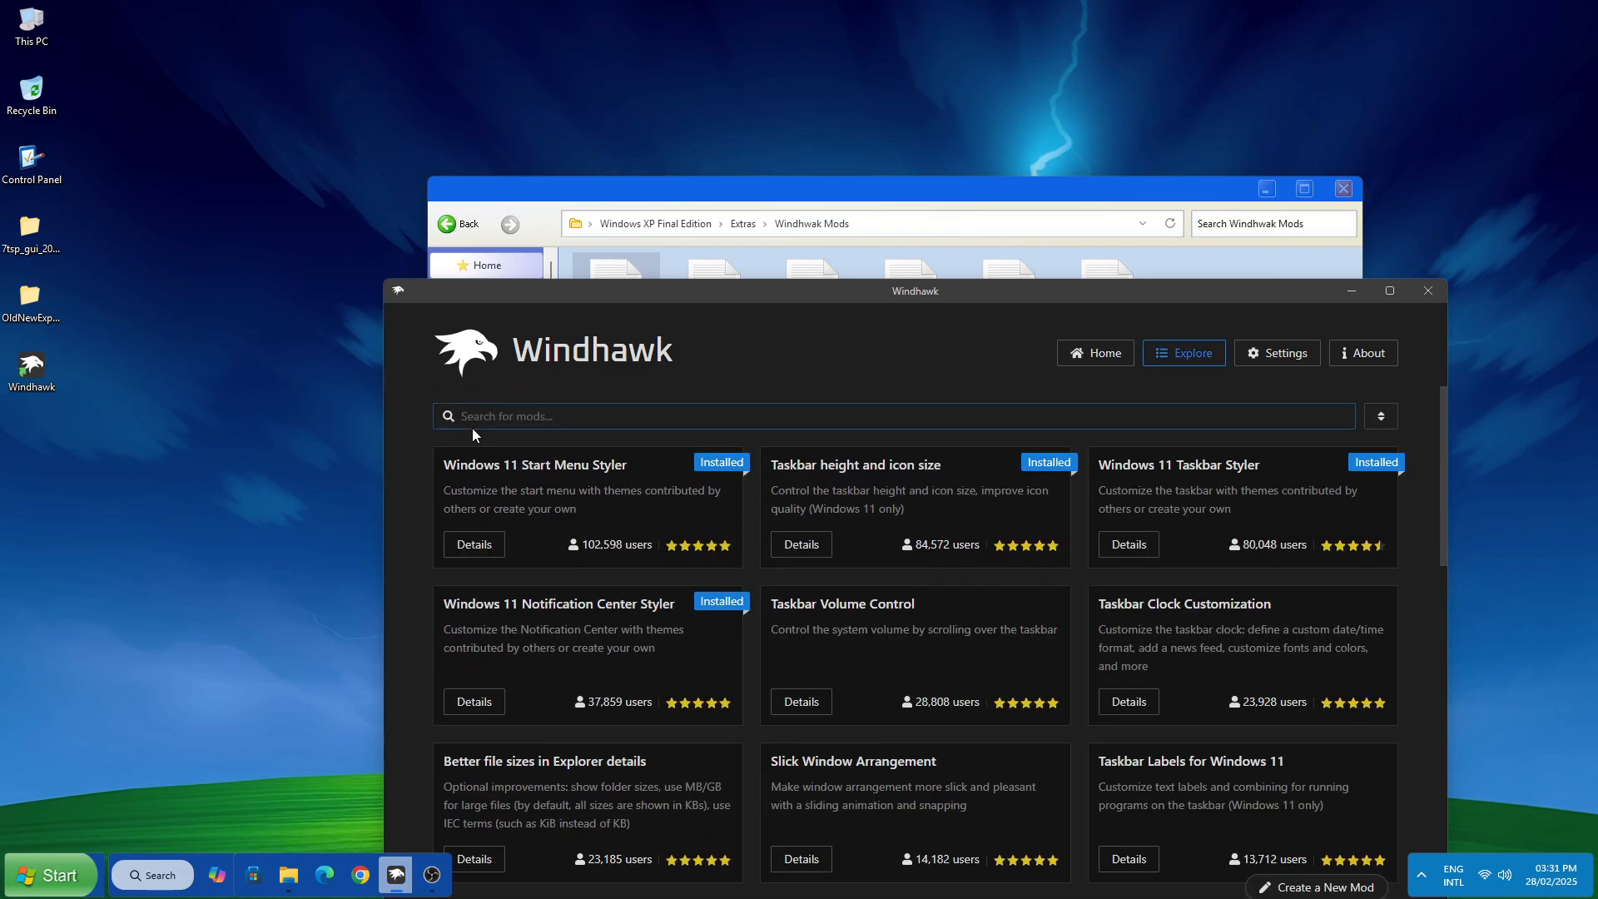
drag(537, 299, 547, 188)
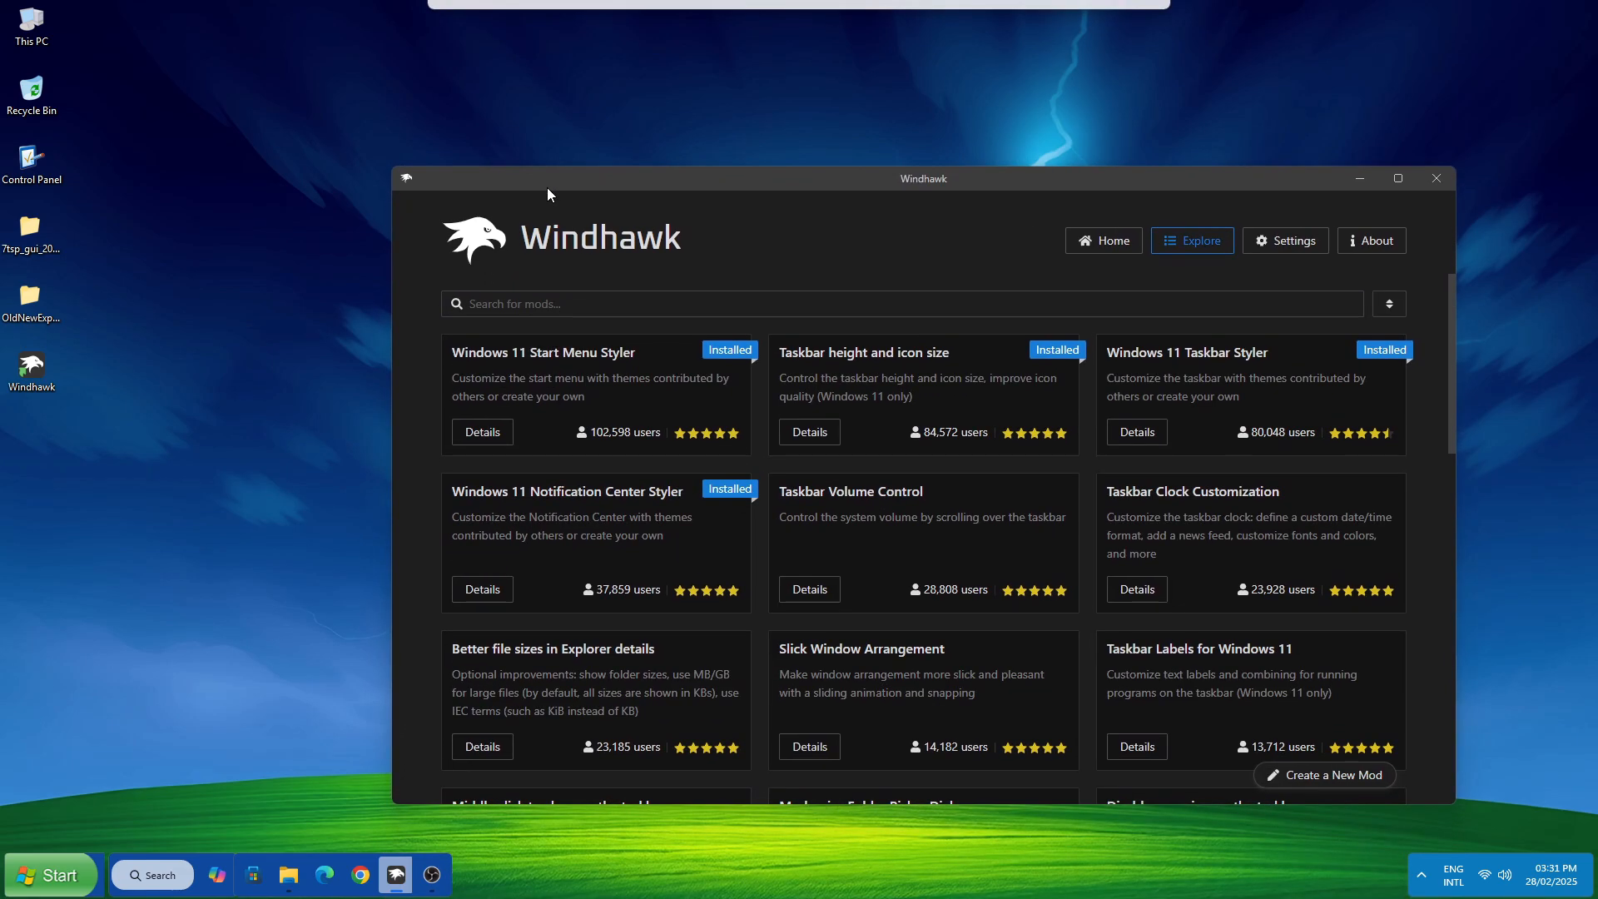
right_click(607, 303)
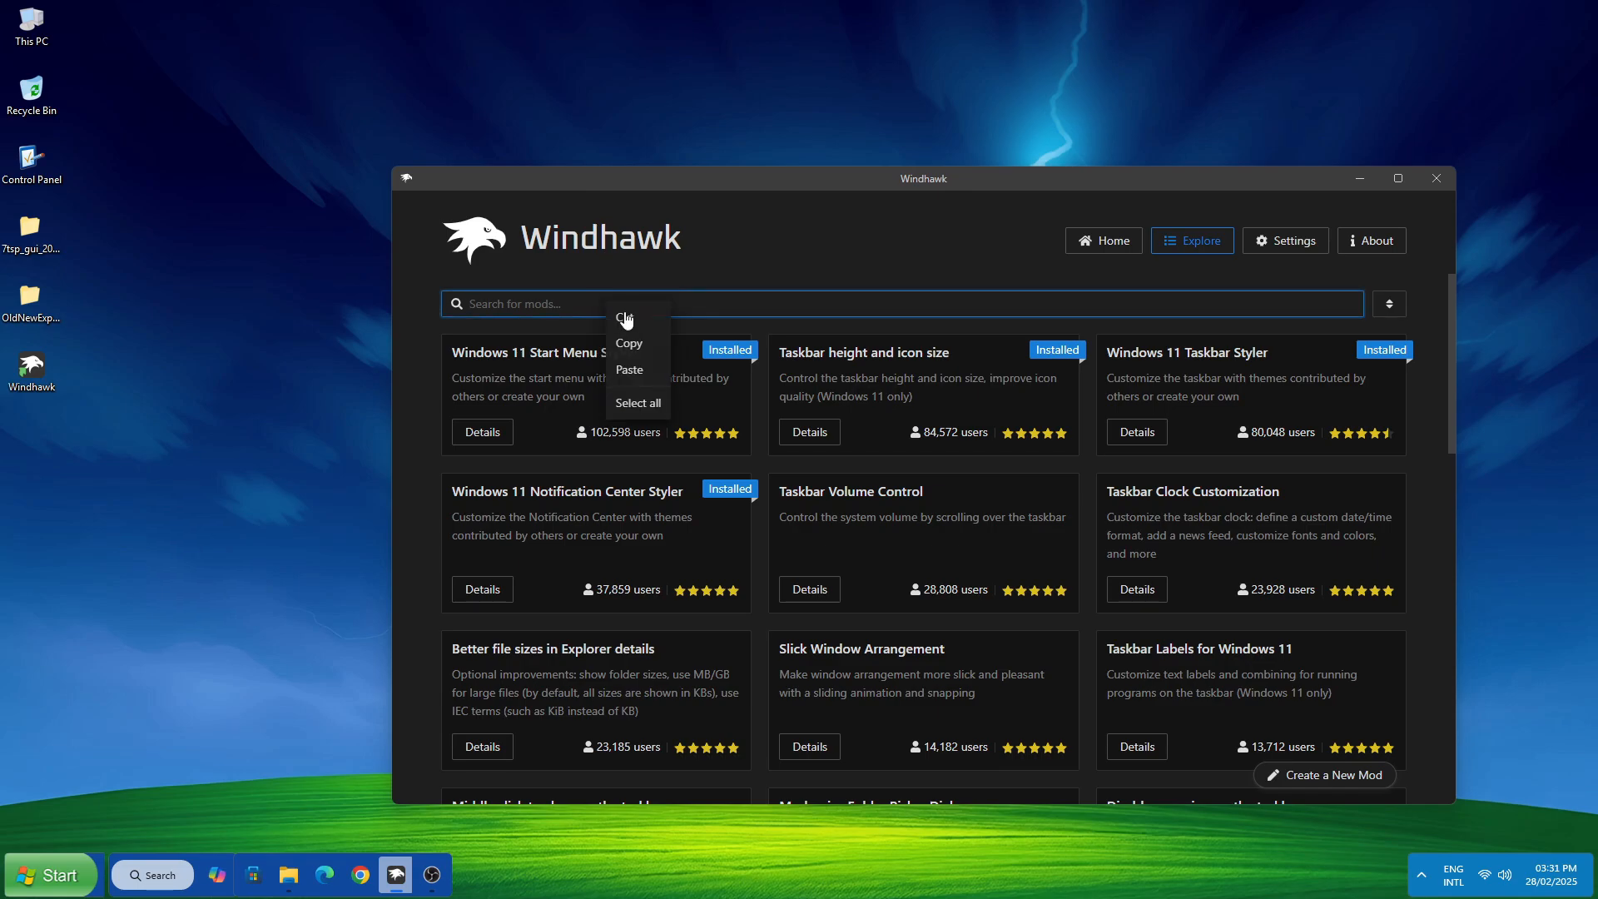
click(629, 369)
click(476, 450)
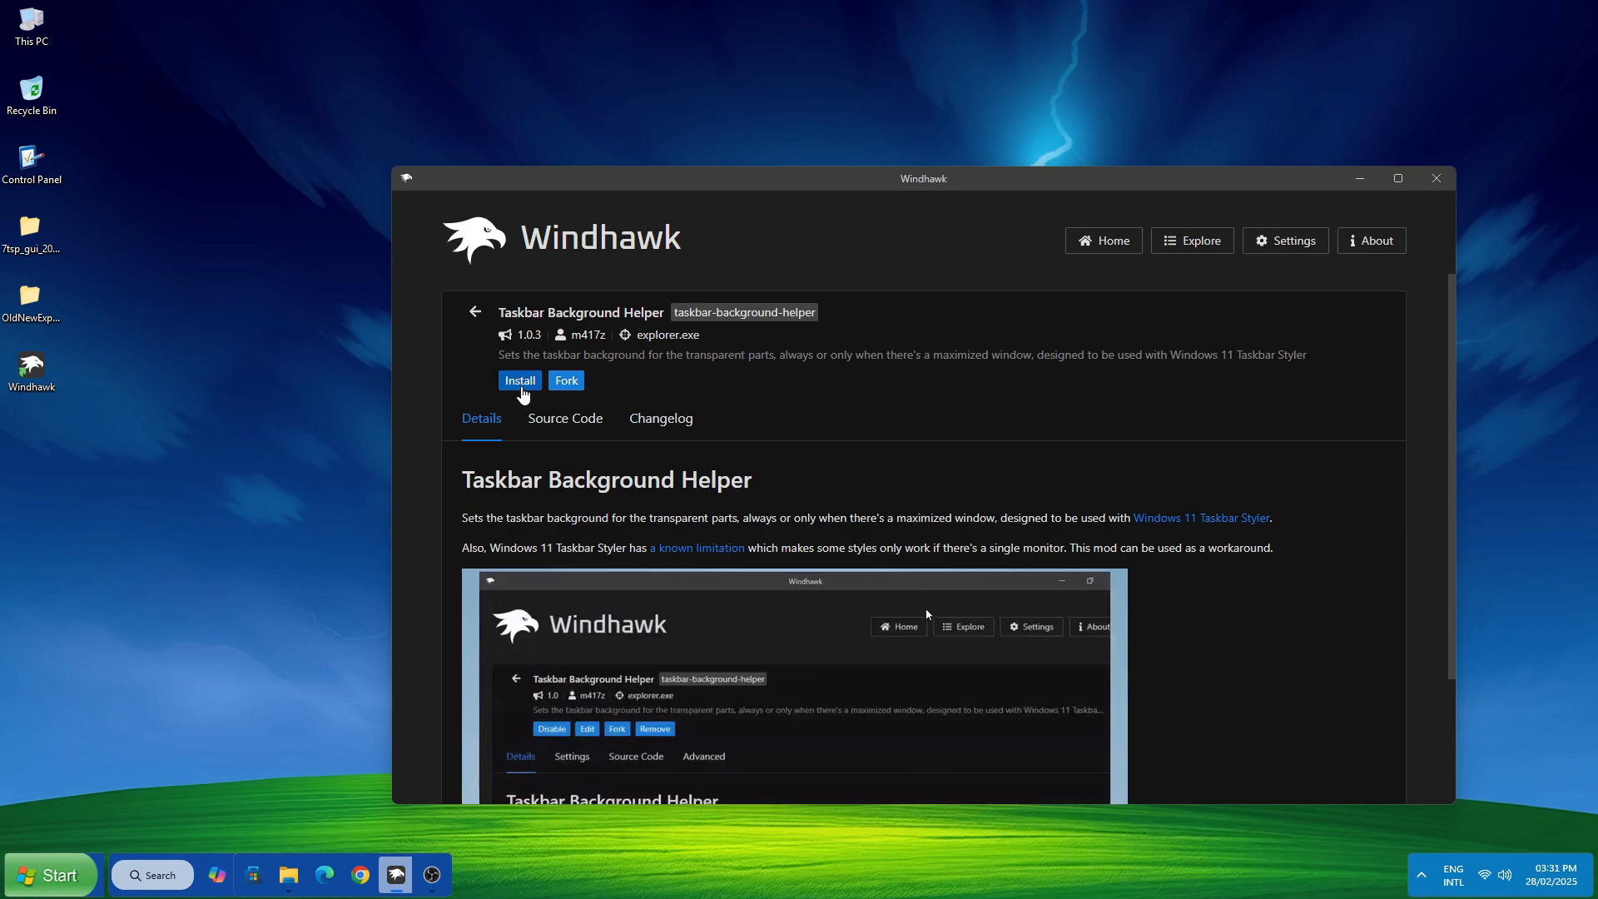
click(521, 386)
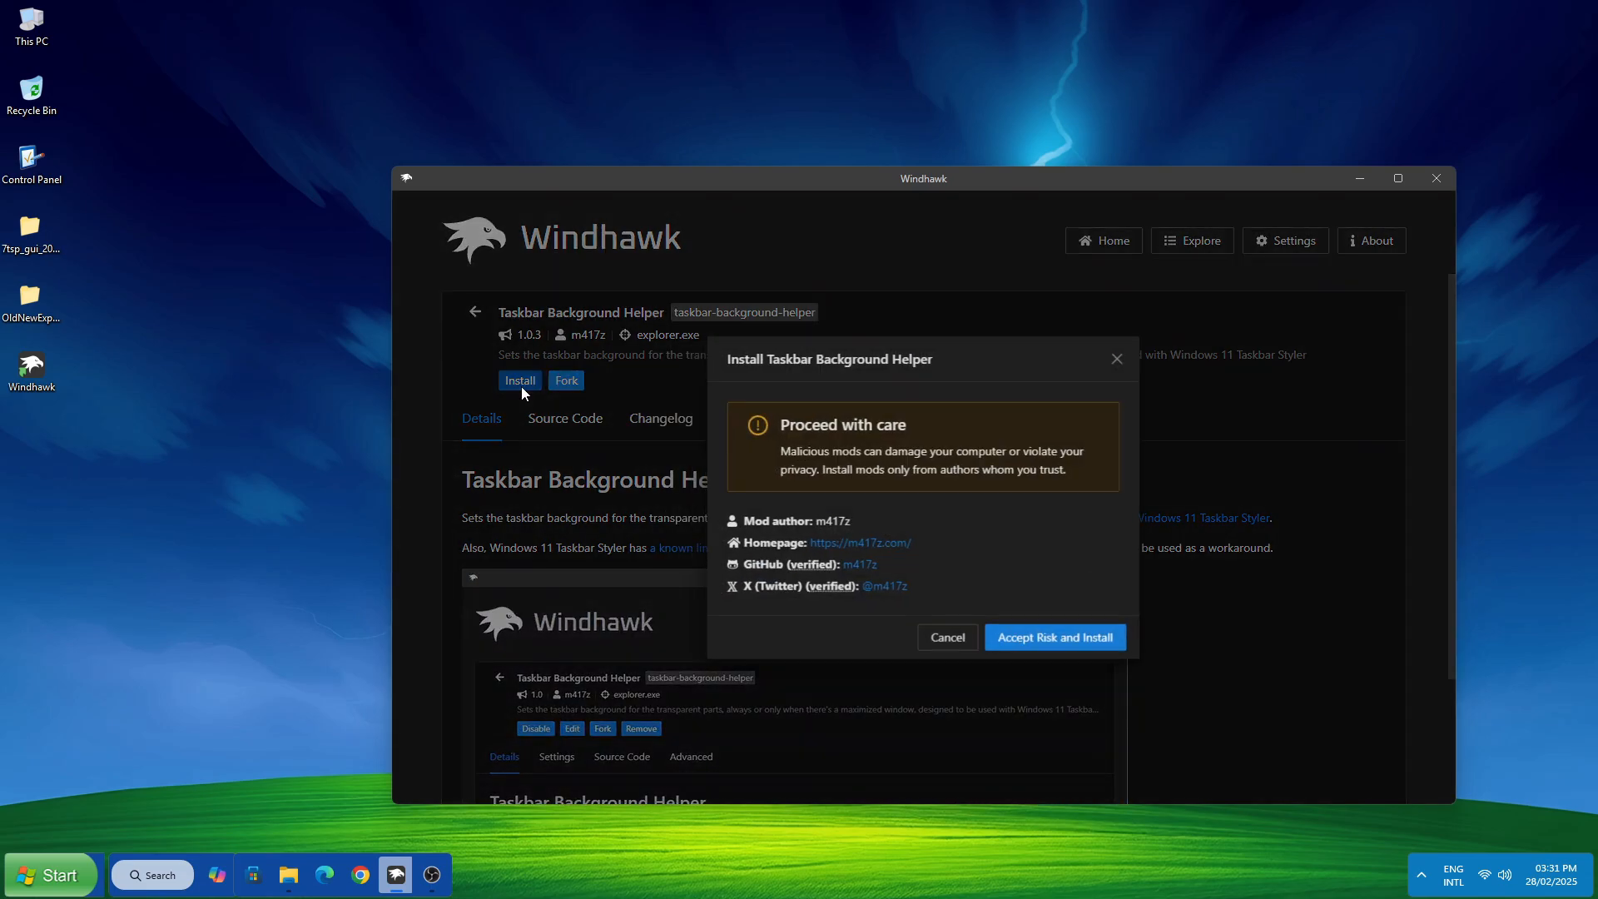
click(1046, 635)
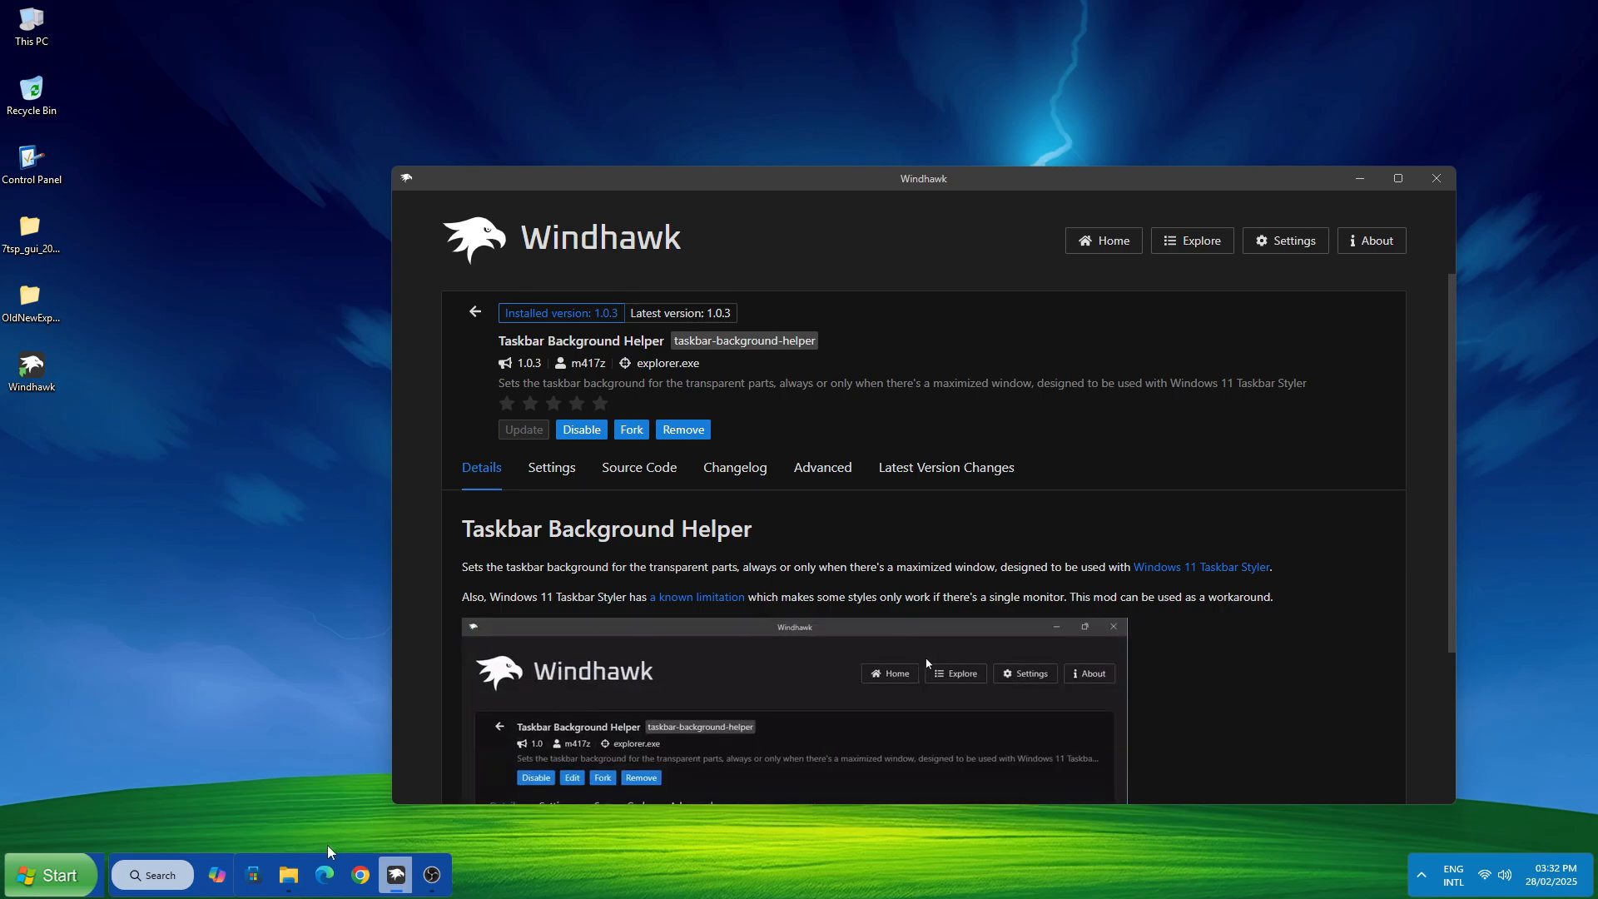
Step: Copy the entire text of the Taskbar Background Helper file from the Windhwak Mods folder, and close the file and folder
click(288, 875)
click(350, 796)
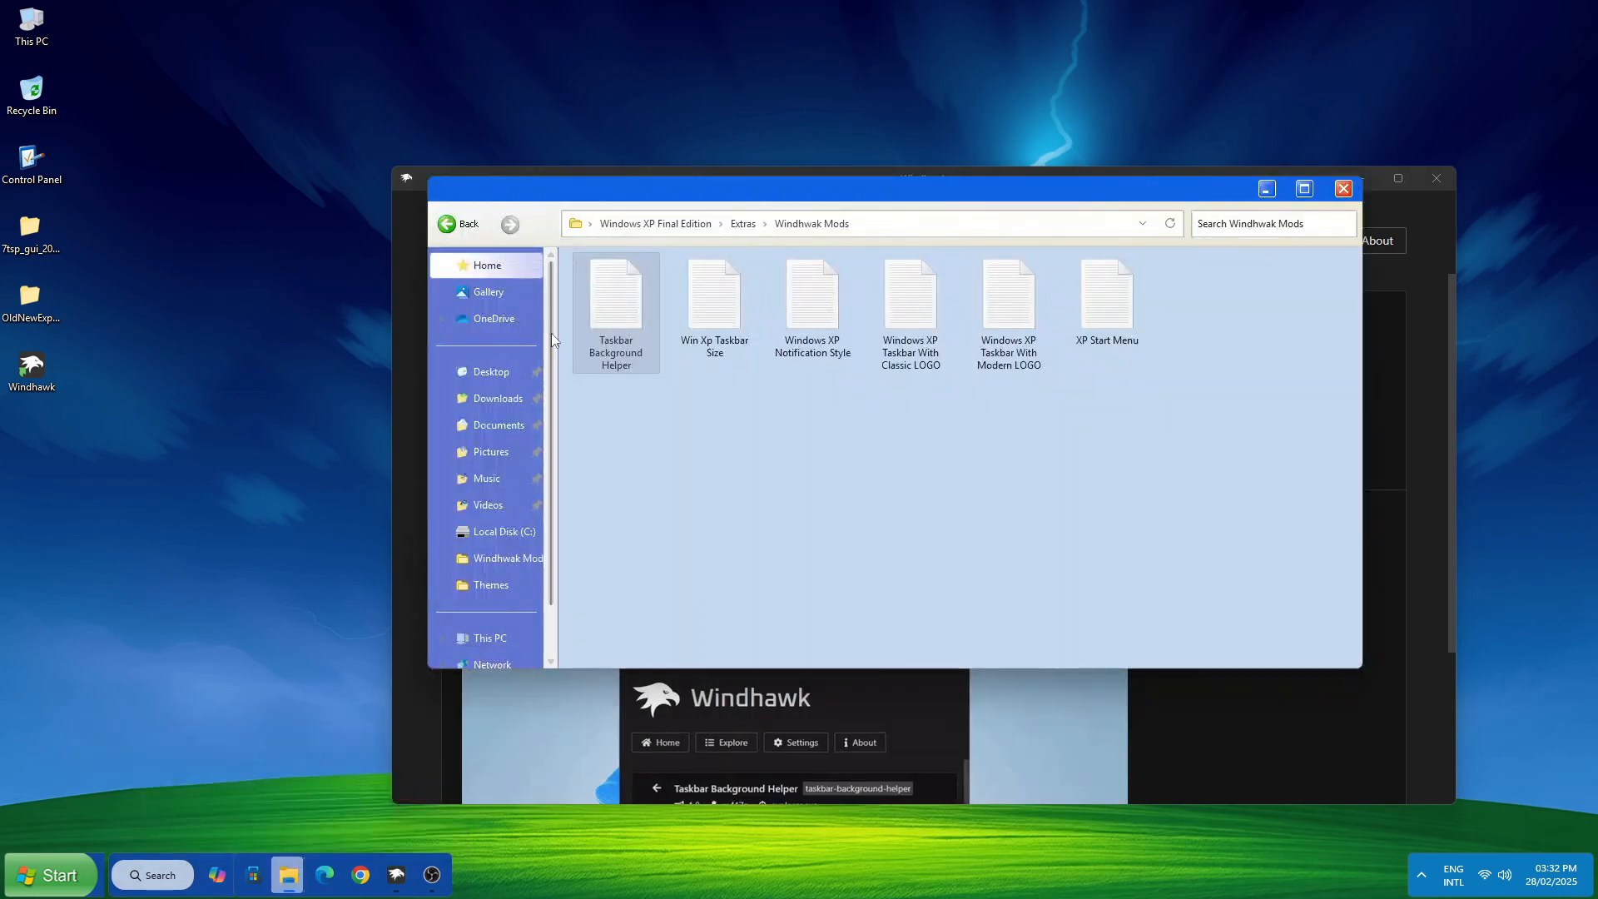
double_click(584, 306)
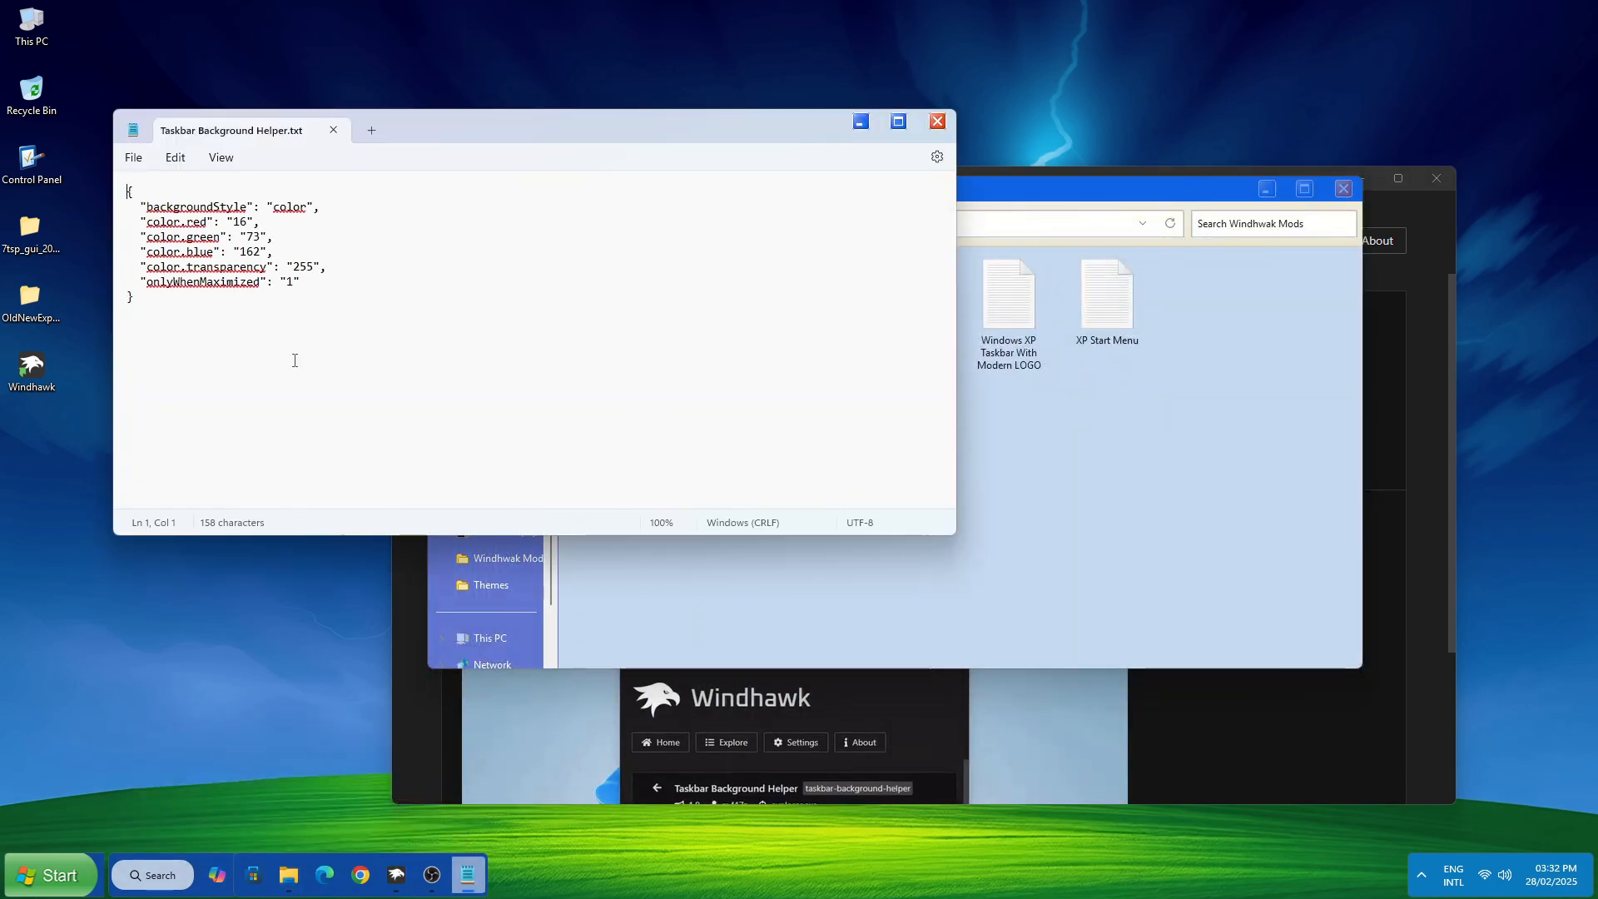
key(ctrl+a)
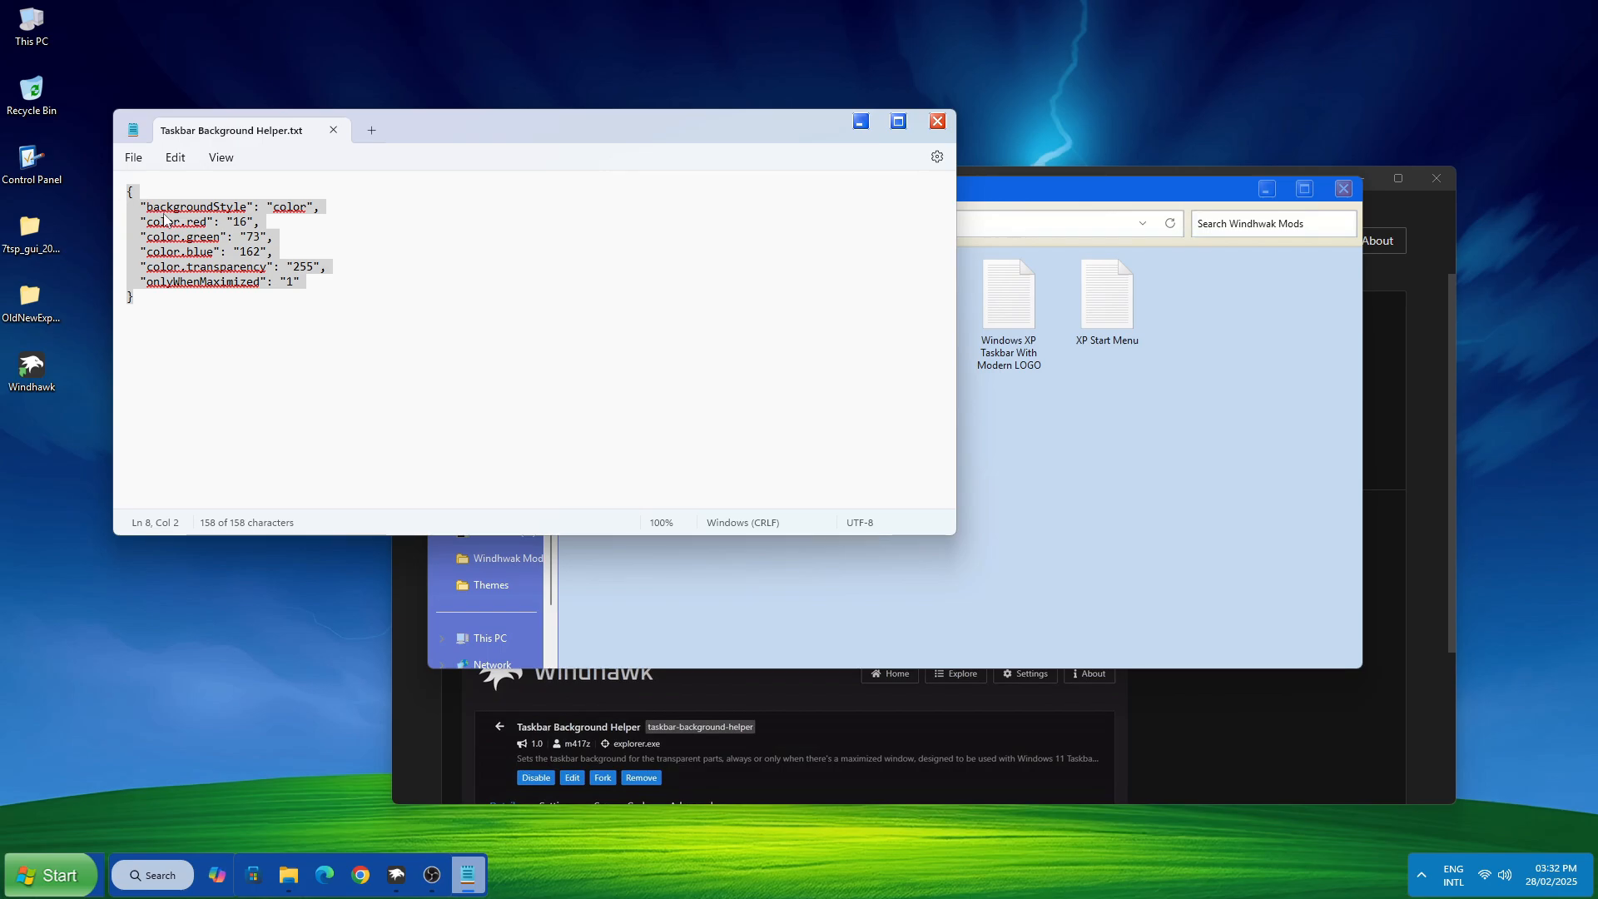
right_click(247, 262)
click(313, 348)
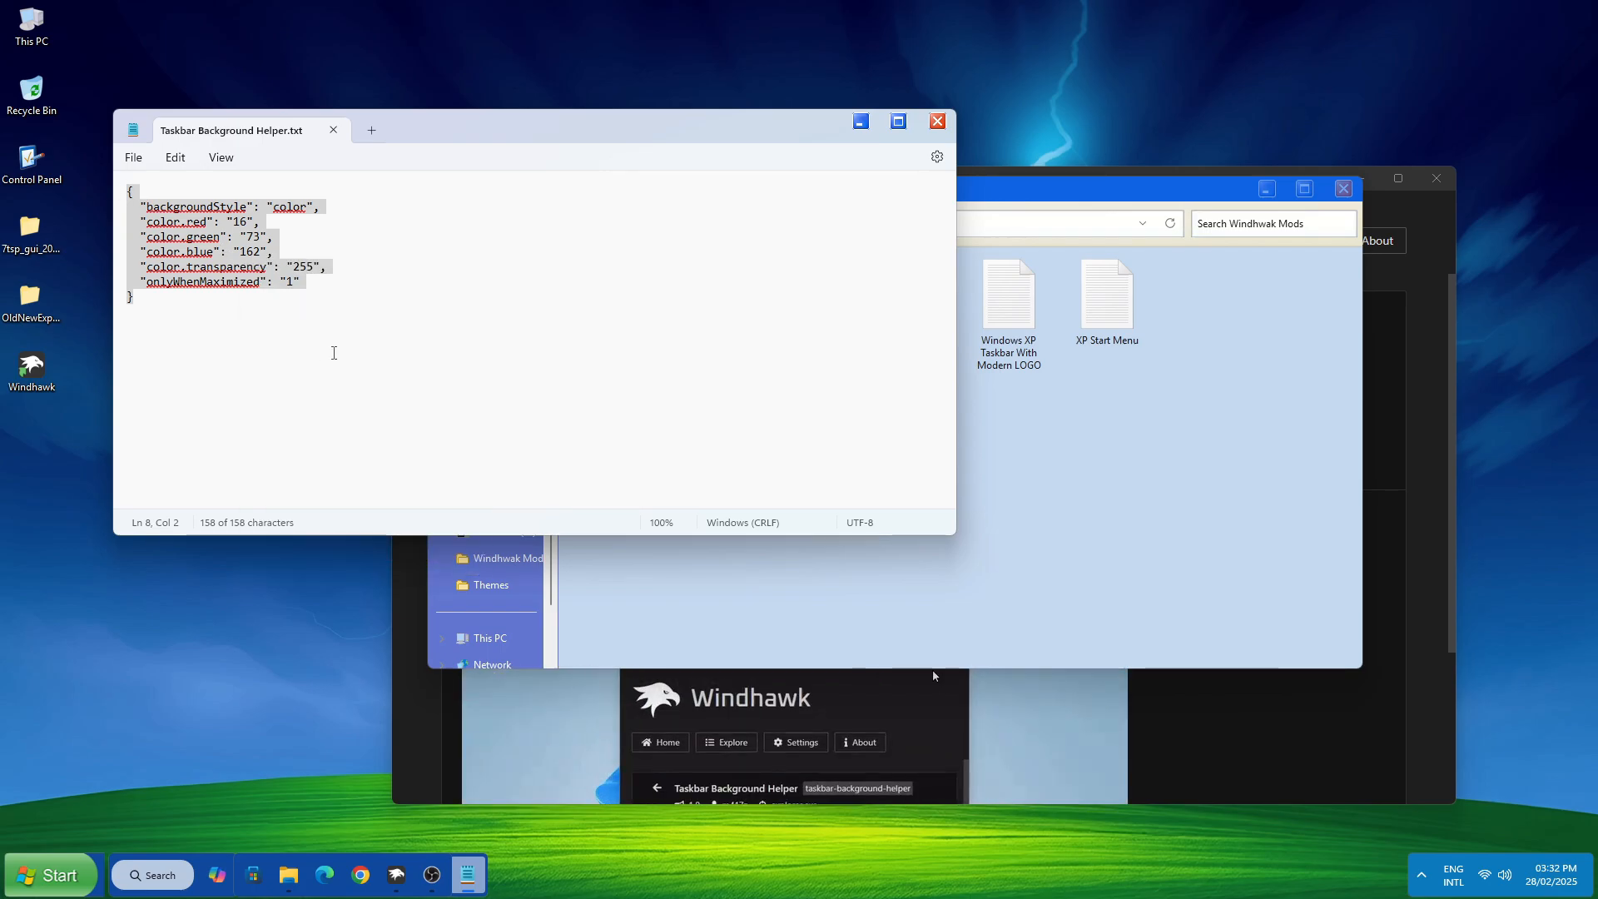
click(937, 124)
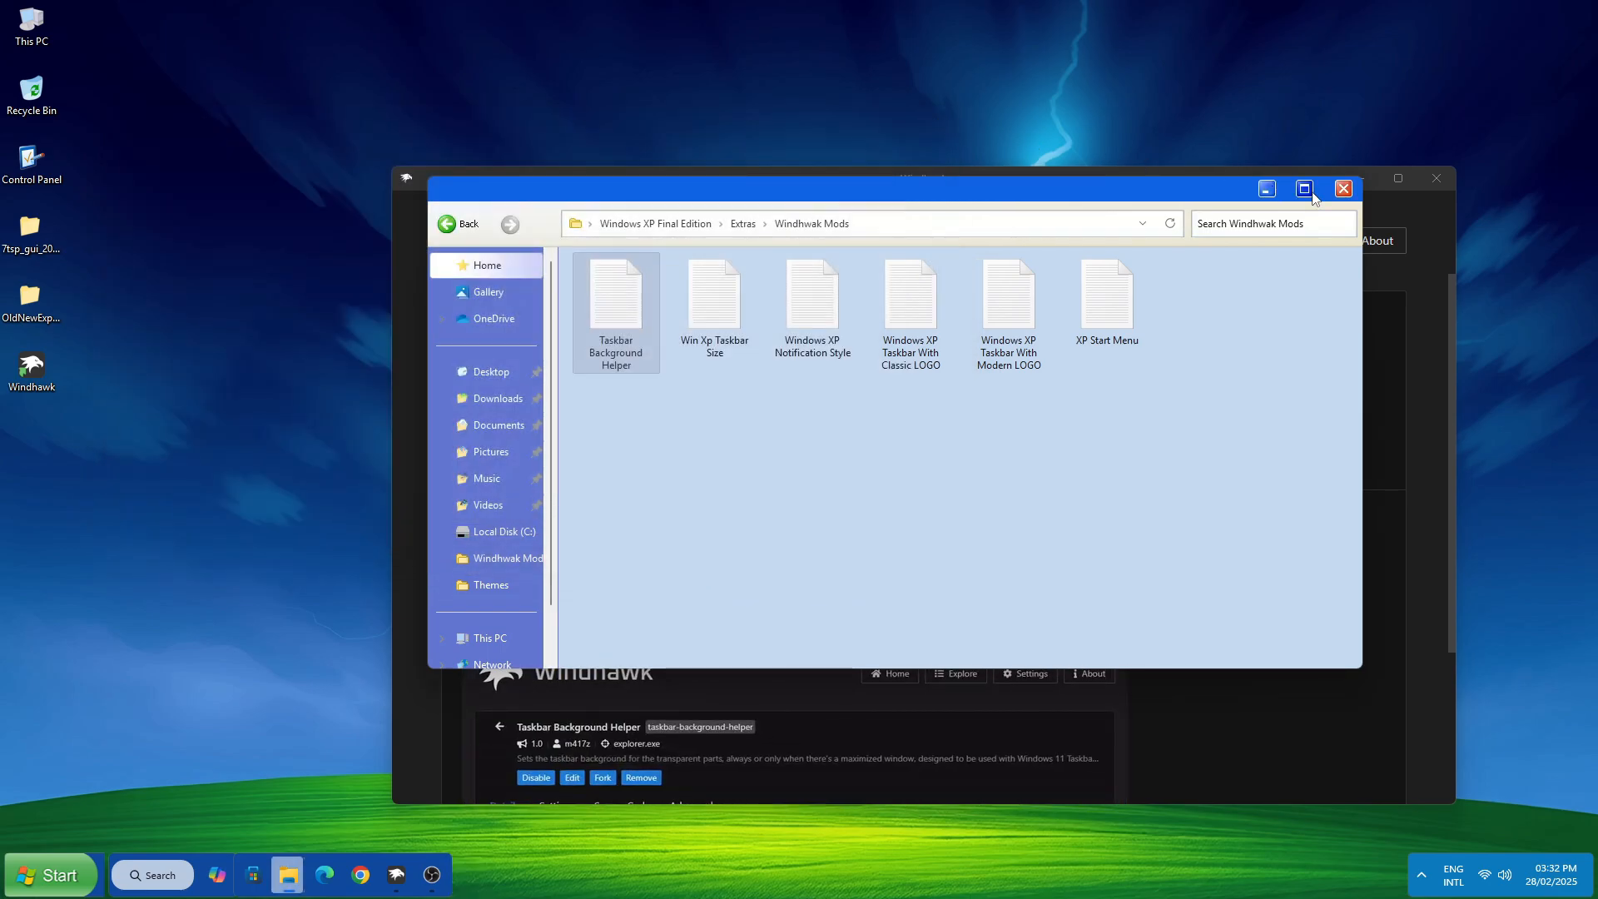
click(1344, 188)
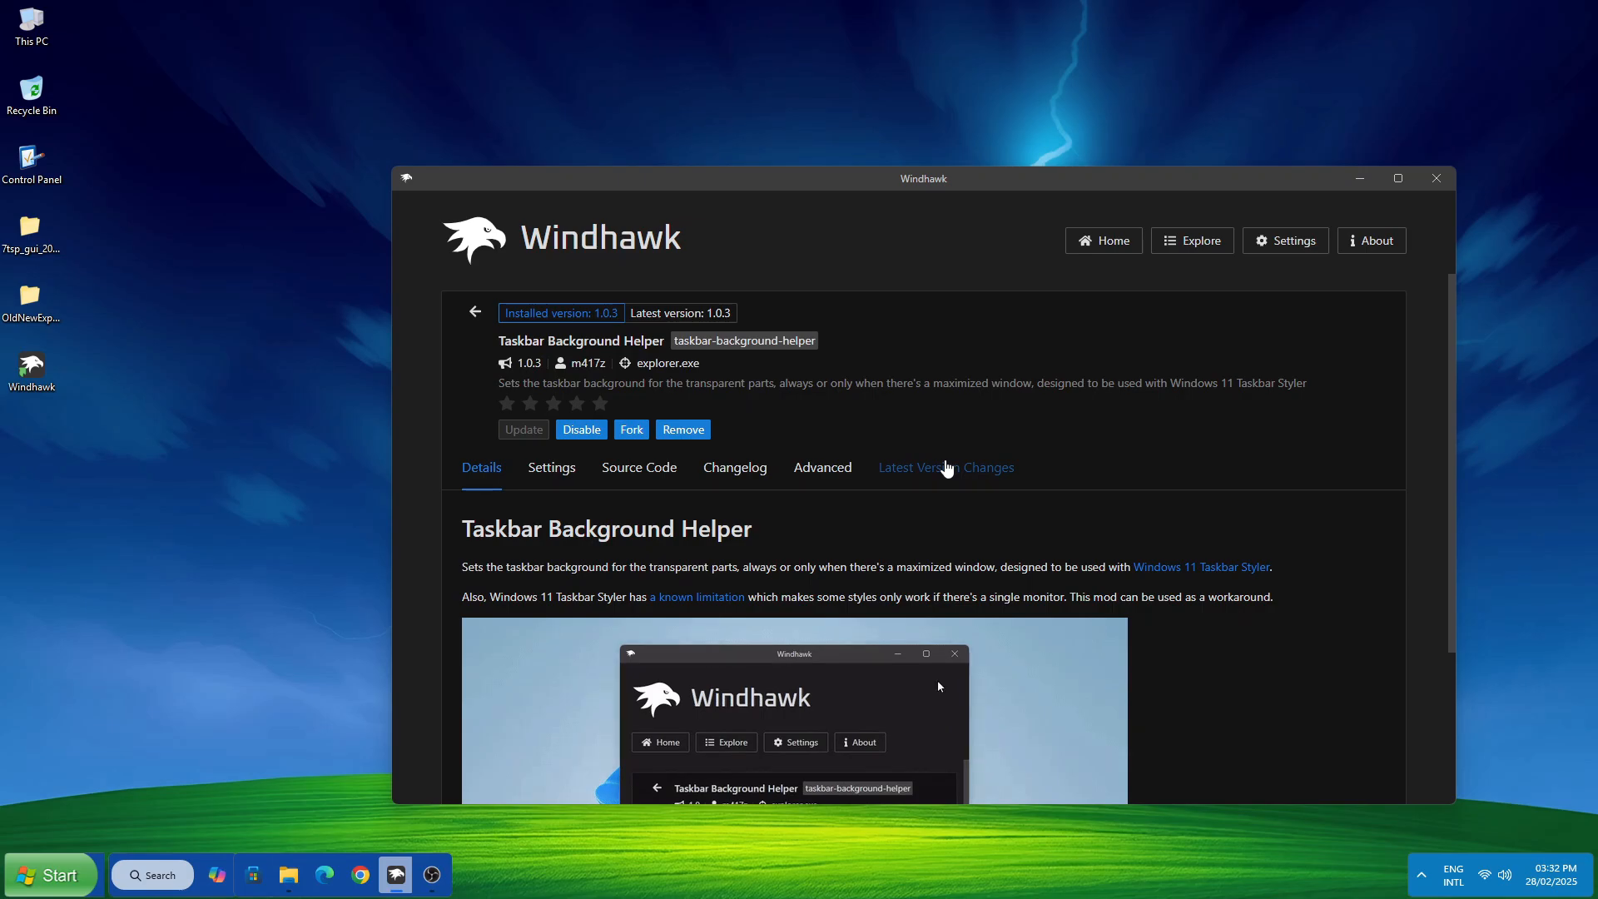
Step: Replace the Taskbar Background Helper's mod settings with the copied text, save them and close Windhawk
click(848, 467)
scroll(916, 453, down, 3)
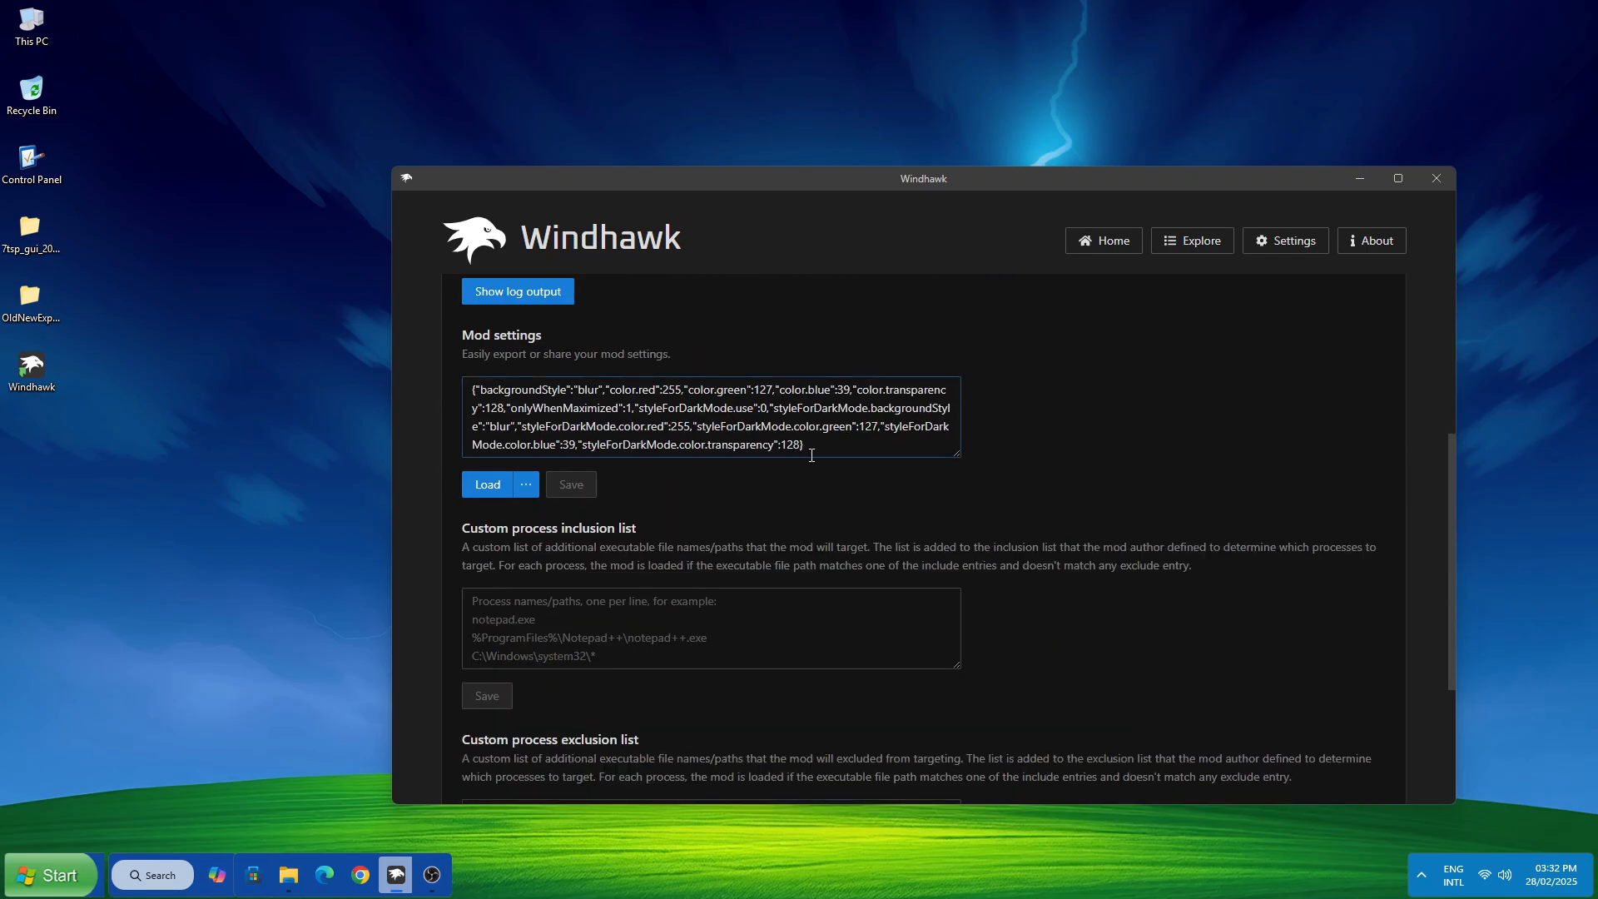
drag(812, 456, 441, 383)
right_click(618, 447)
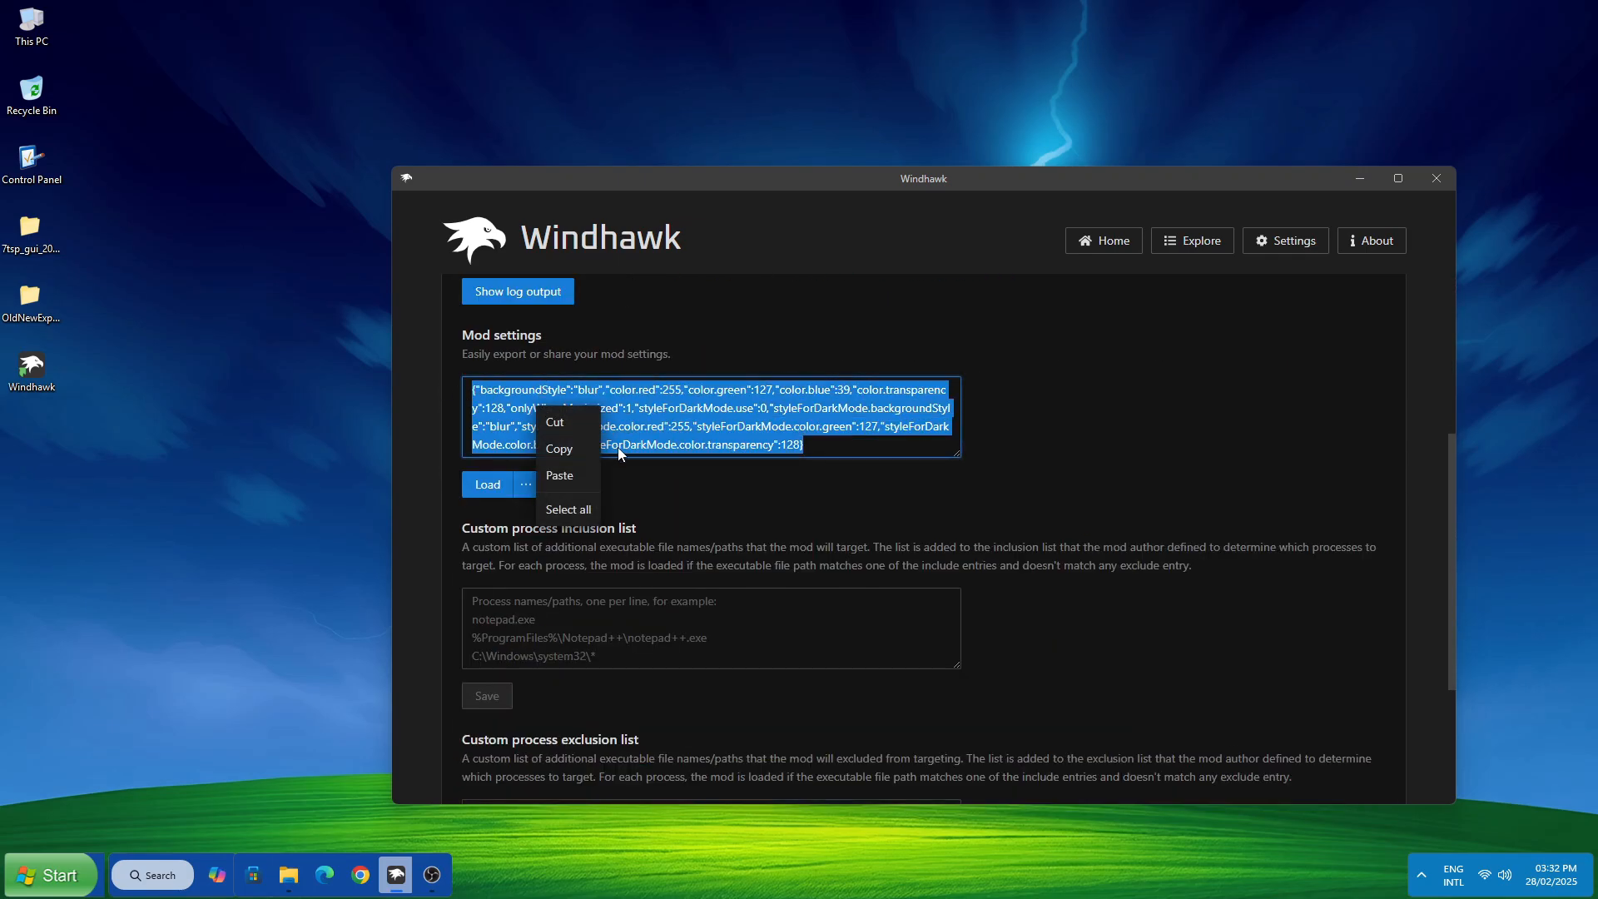
click(560, 475)
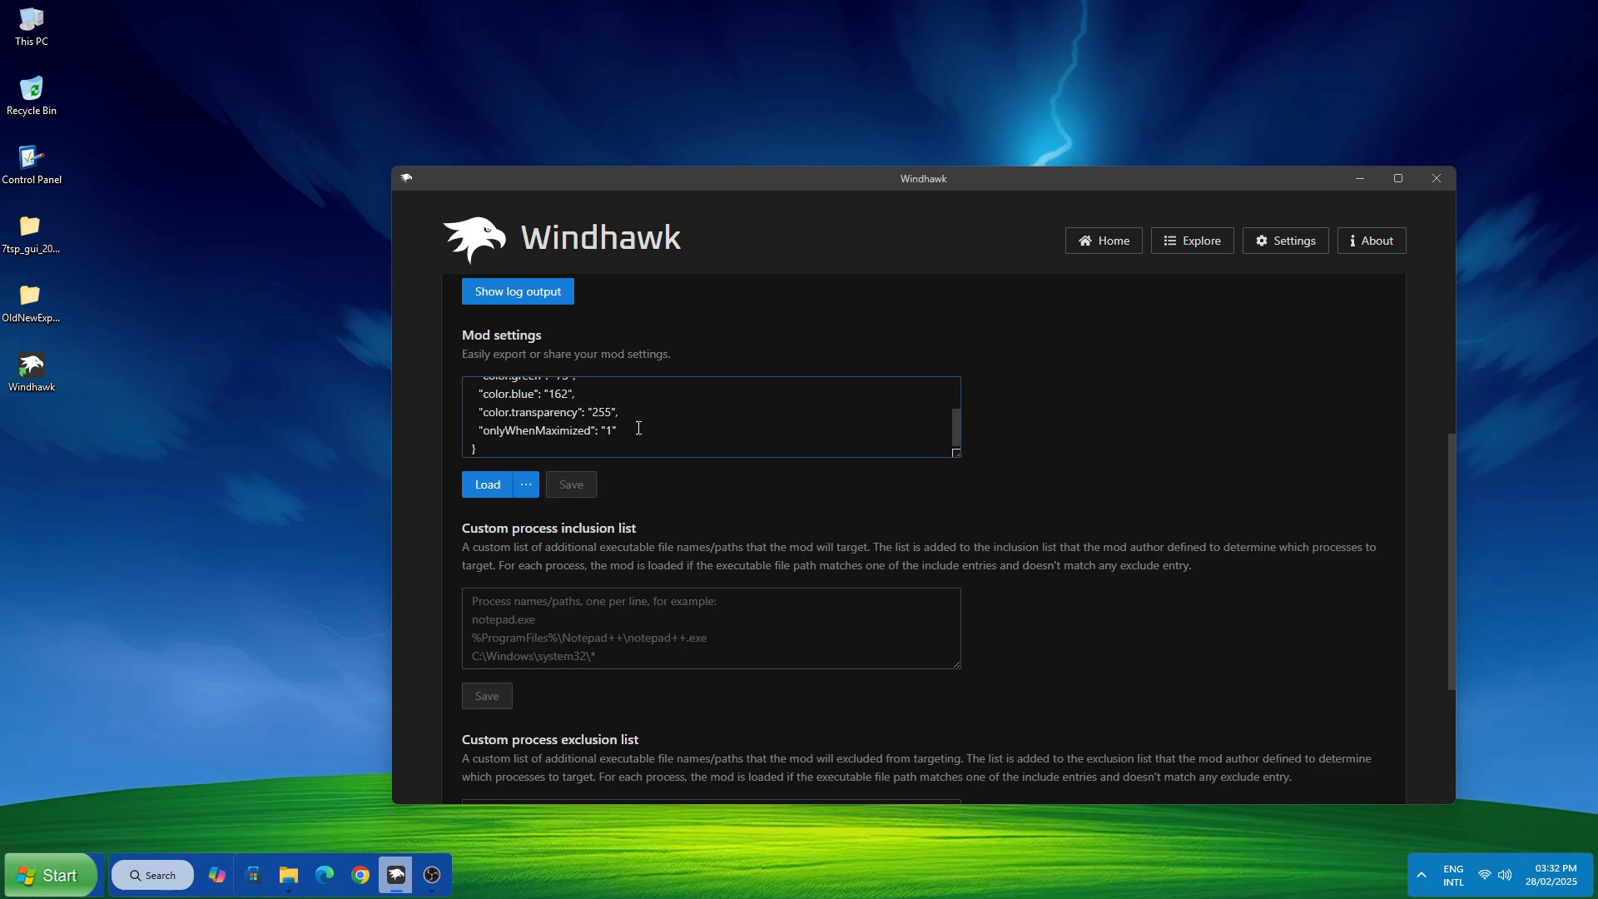
click(1435, 185)
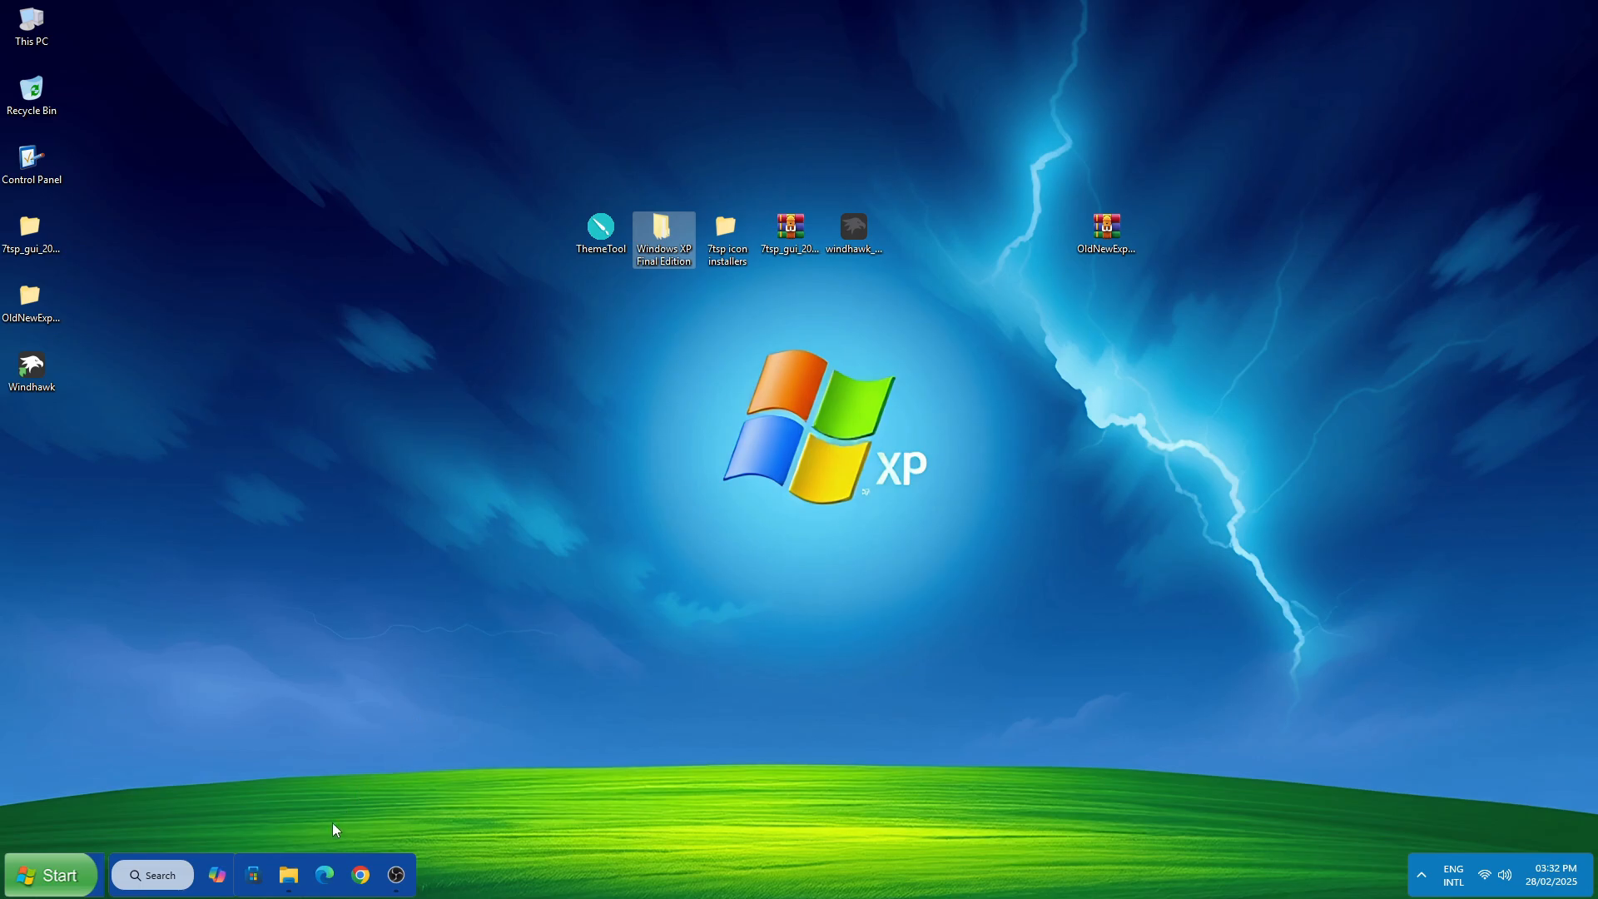
Step: Close the remaining Windhwak Mods folder window and open This PC to inspect the XP styling of its sidebar
click(288, 874)
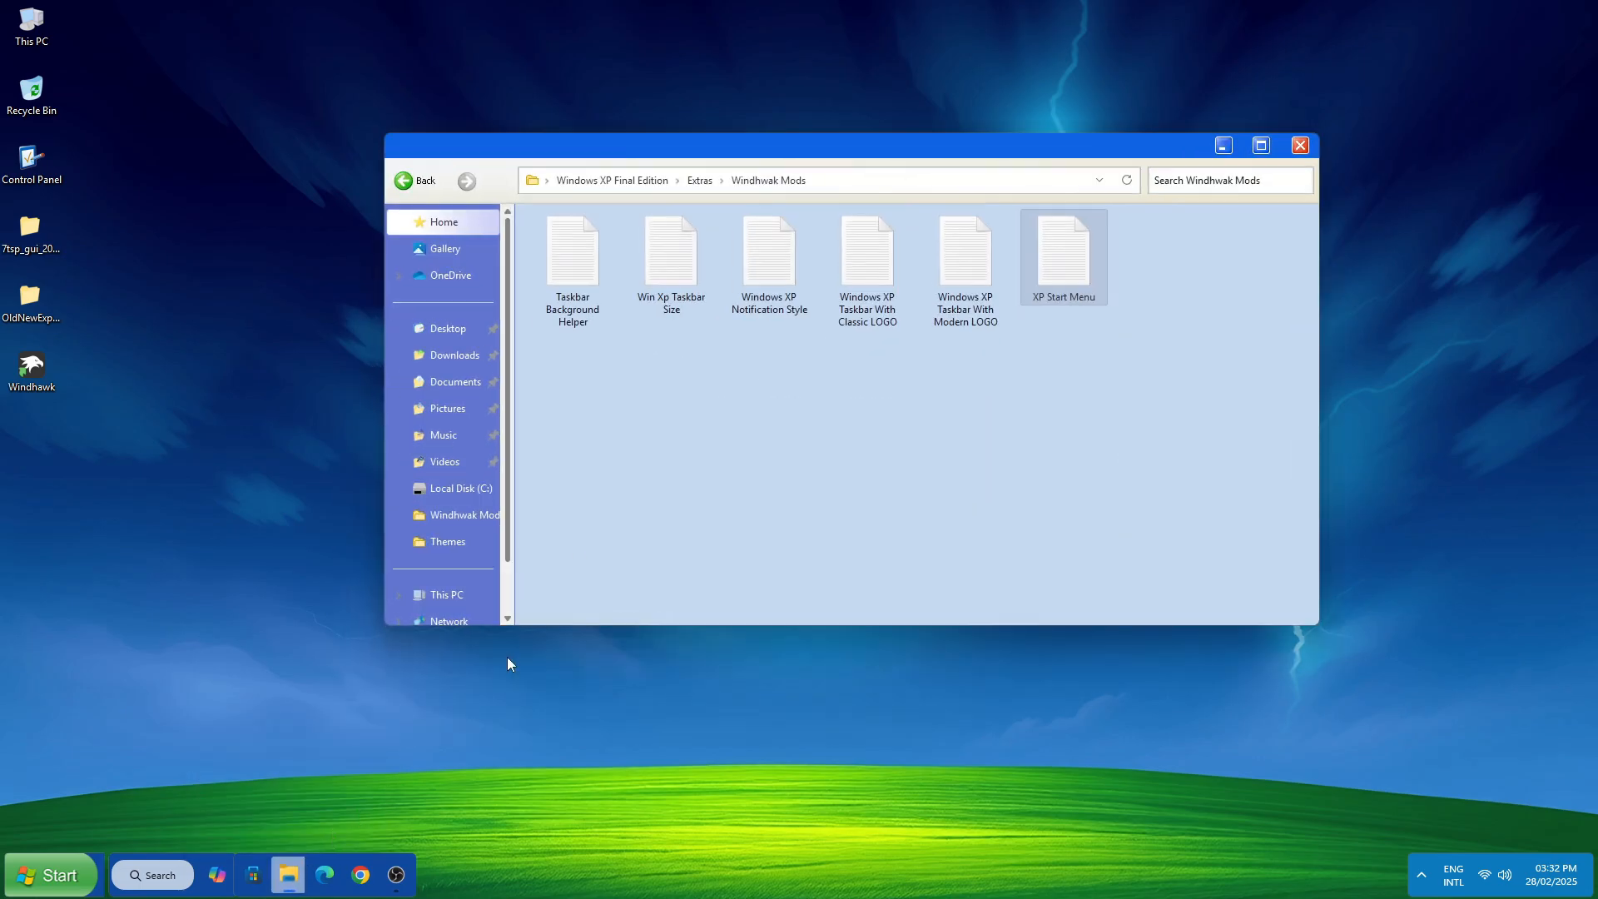
click(1301, 147)
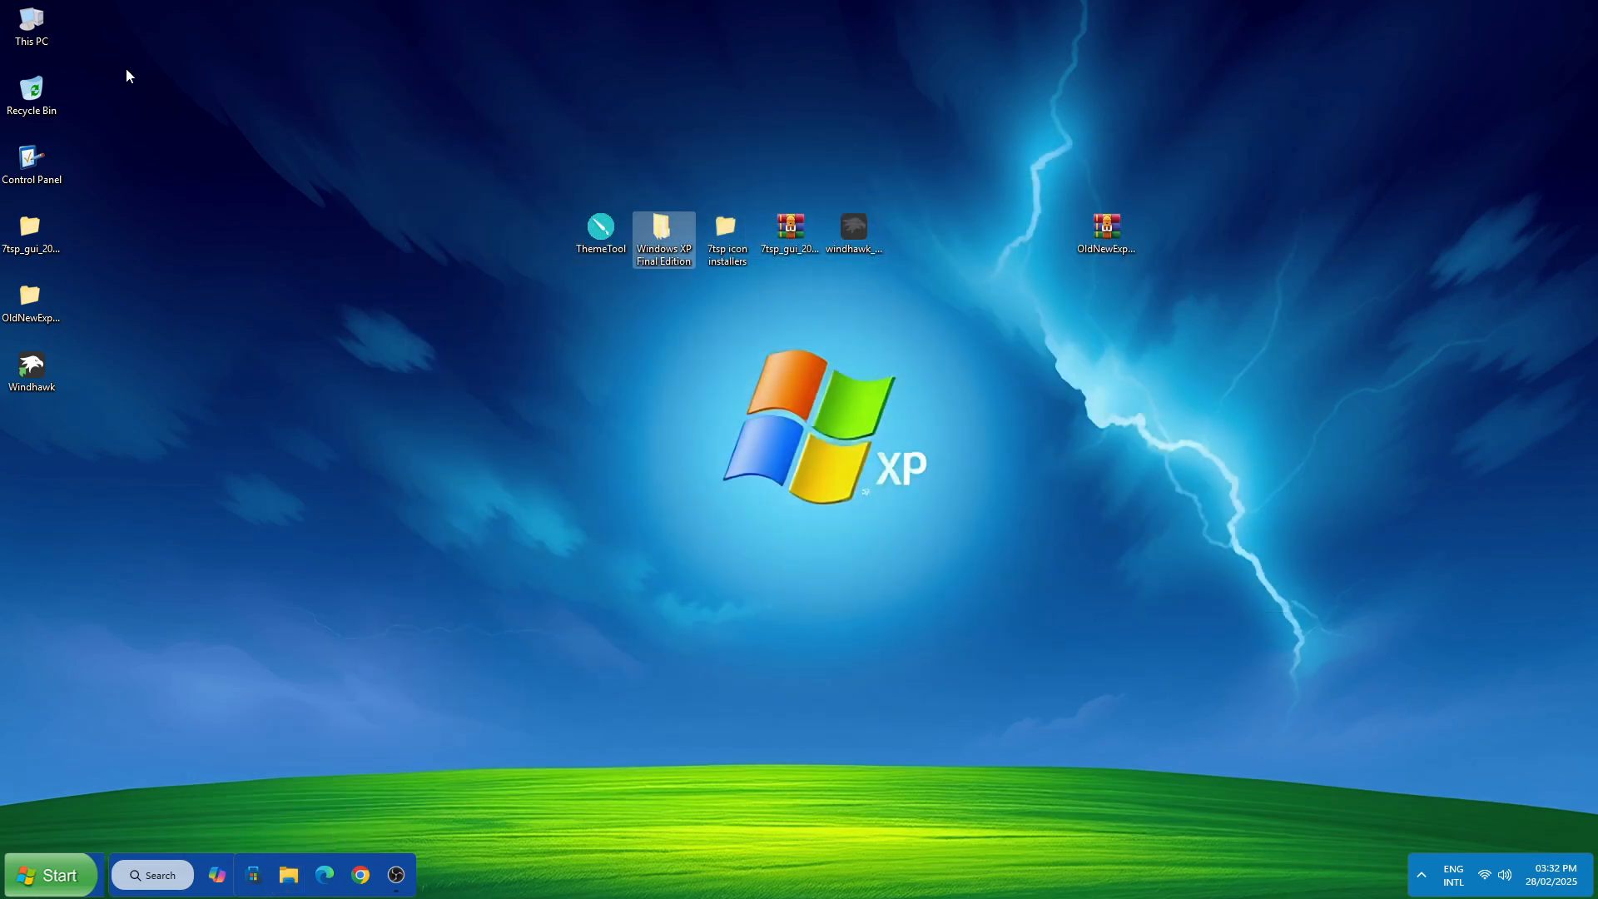
double_click(38, 23)
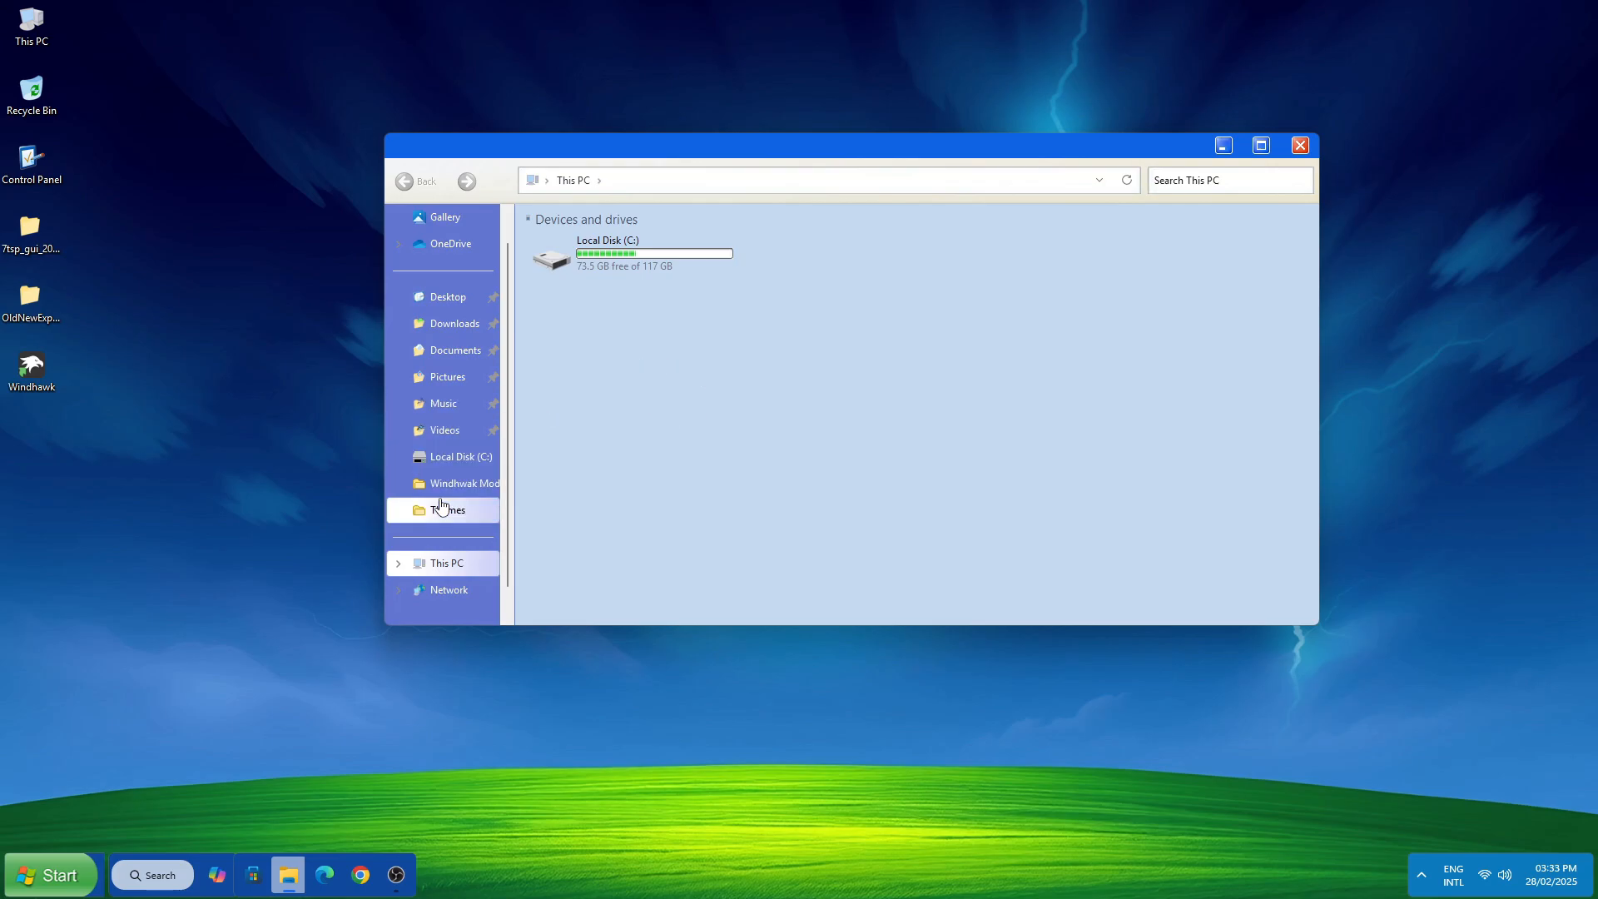
scroll(401, 441, up, 1)
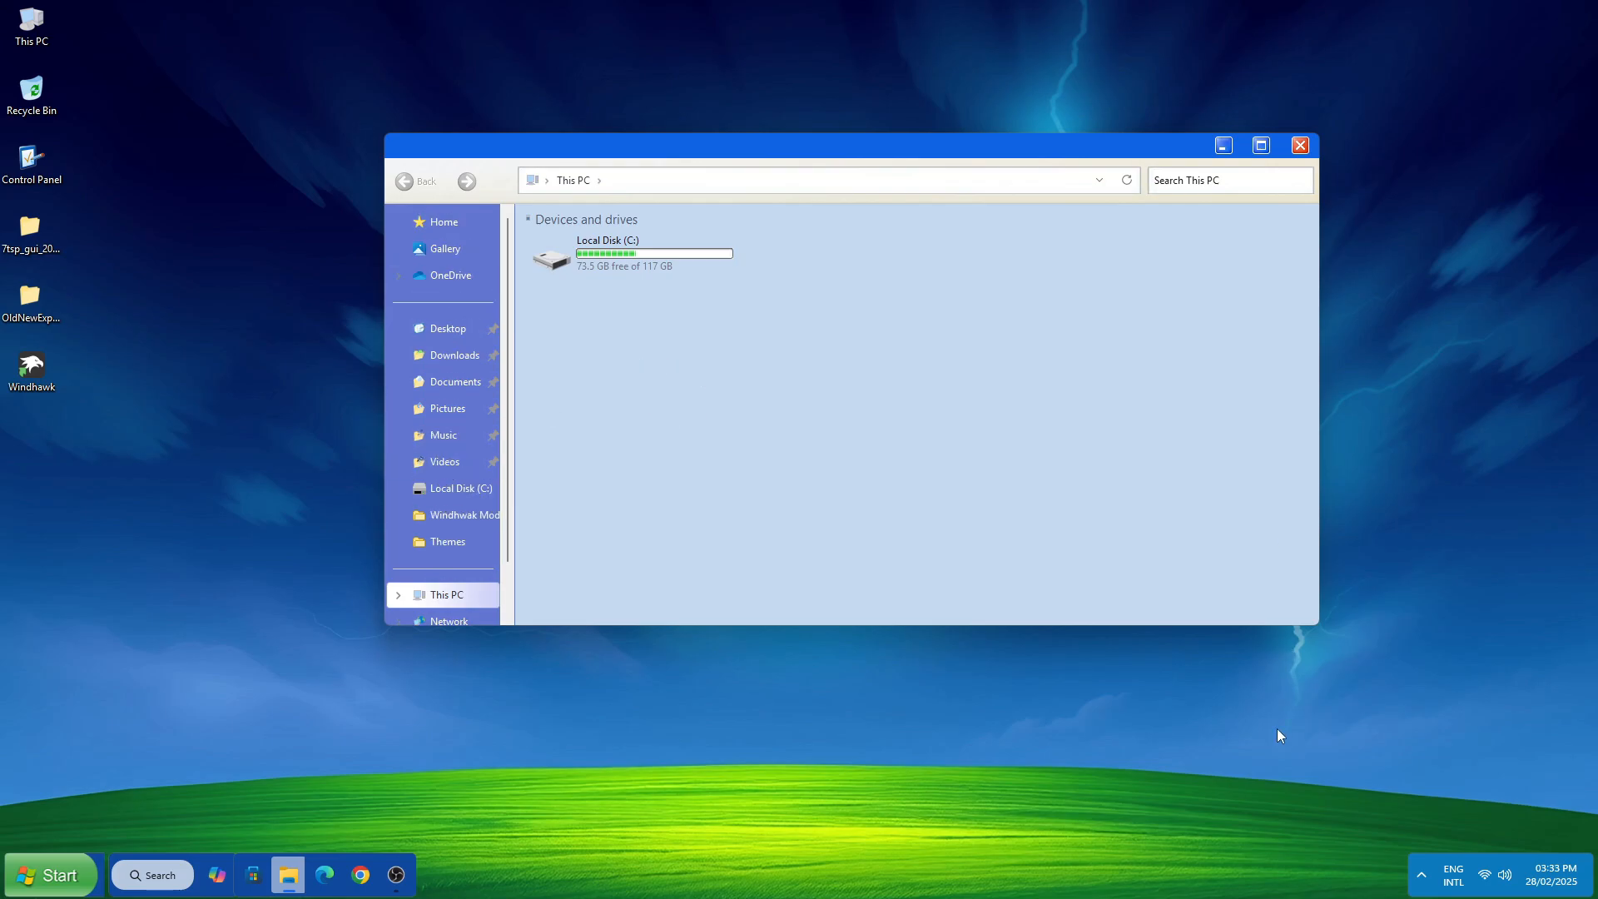